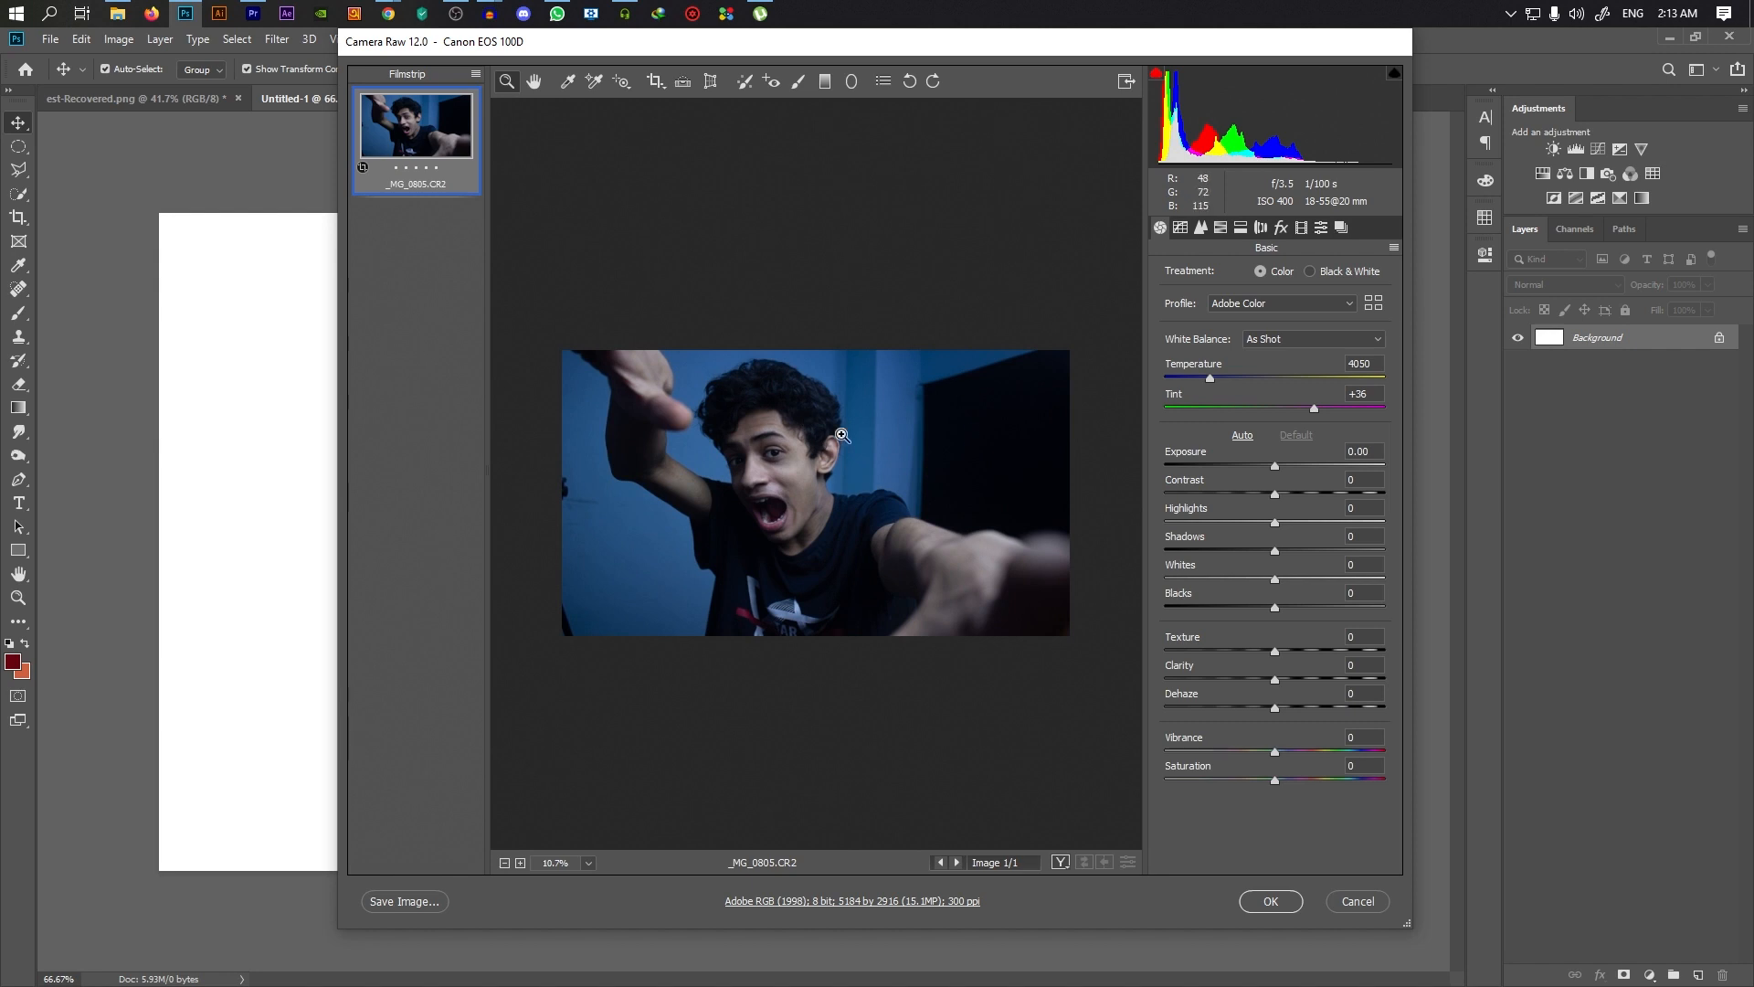
Adjust the photo's light with Exposure +0.75, Contrast -53, Highlights +25 and Shadows +32
scroll(787, 526, up, 1)
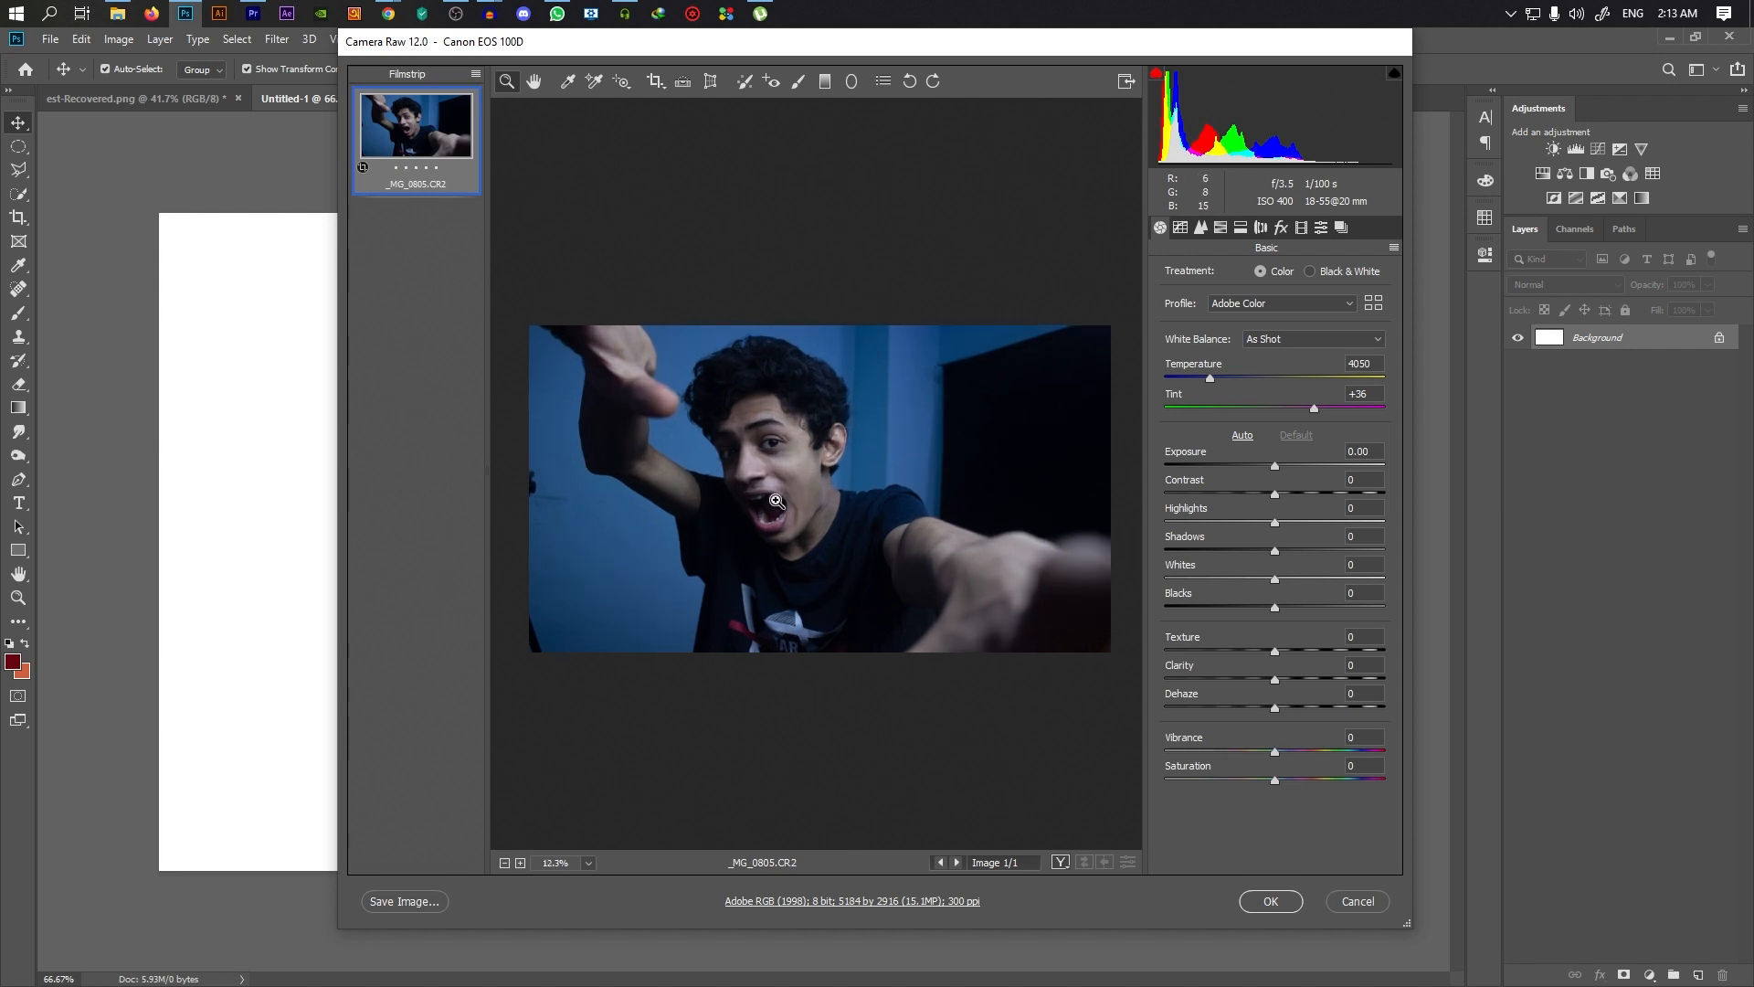
scroll(770, 467, up, 2)
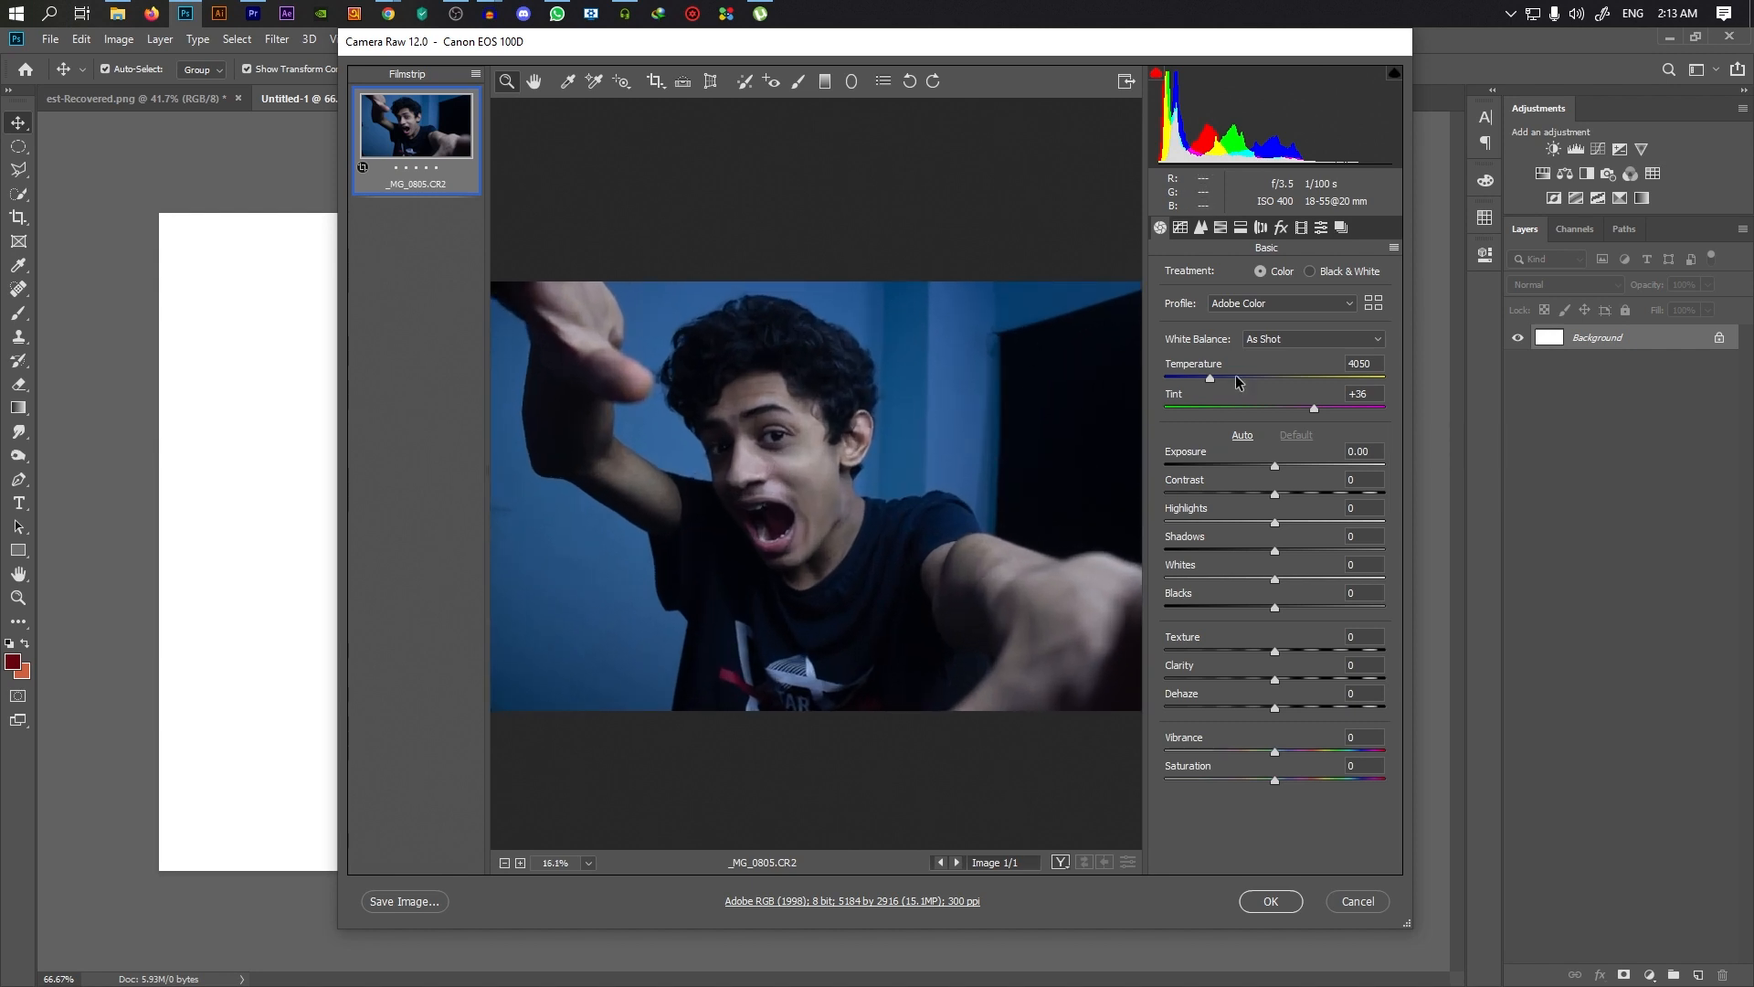
drag(1269, 461, 1310, 548)
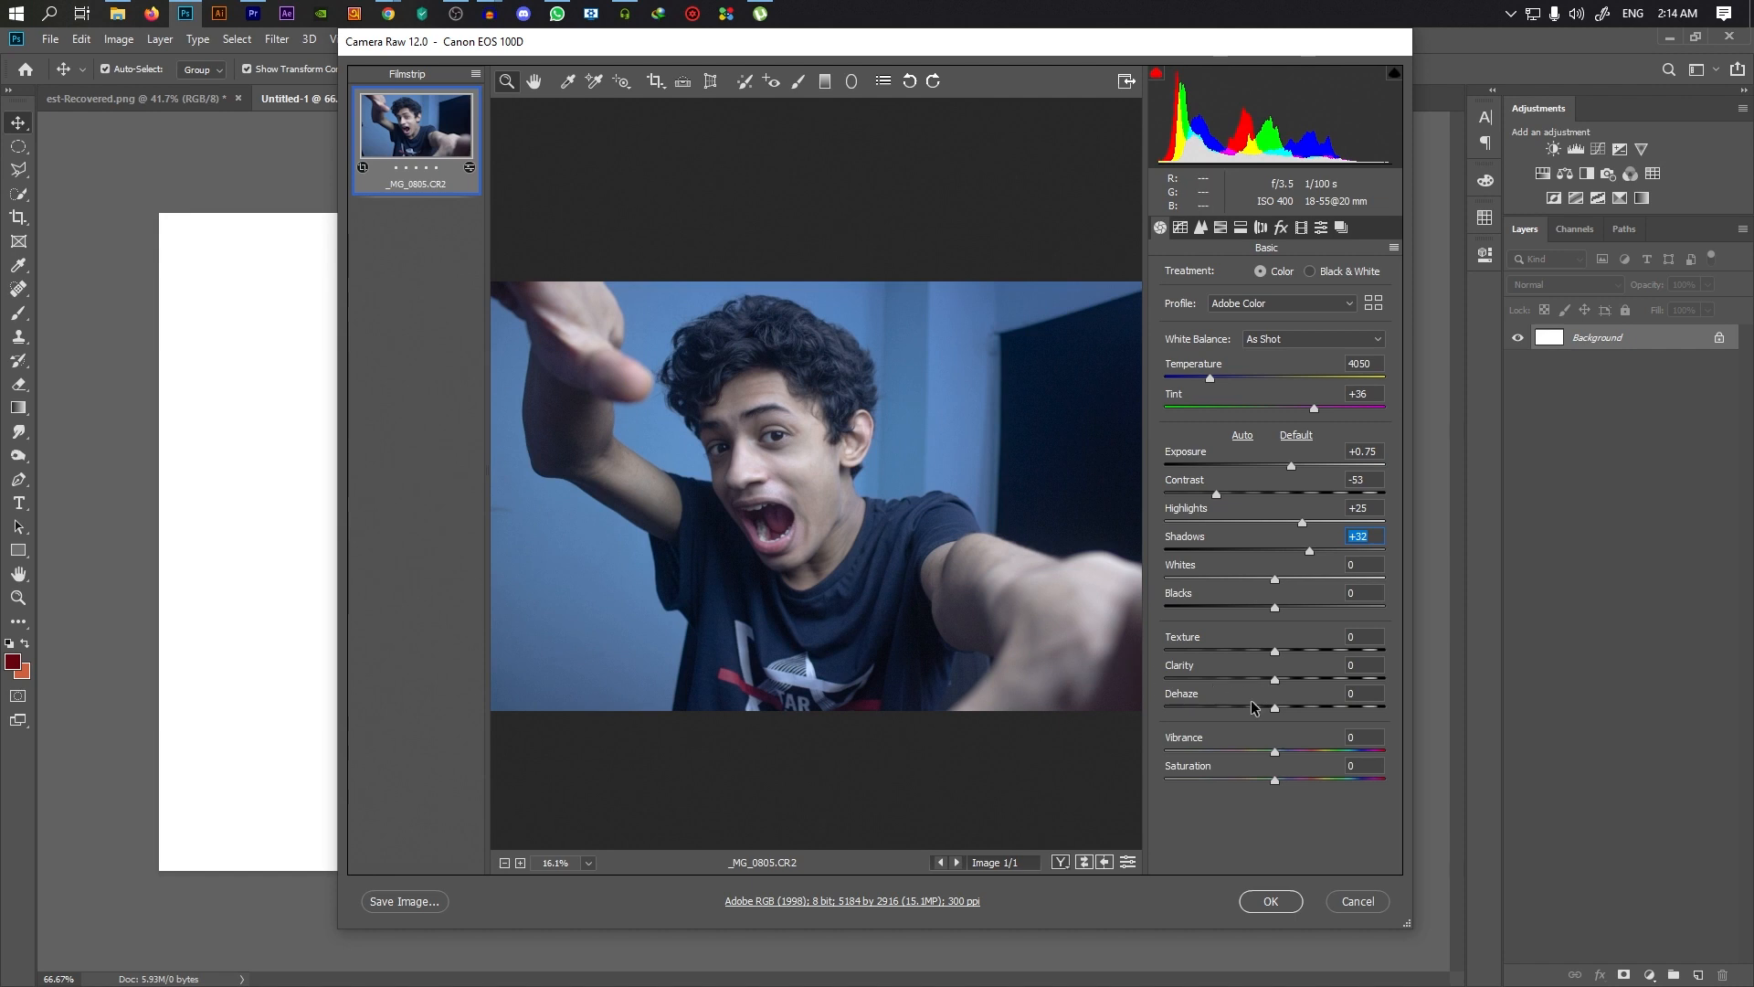
Raise Clarity to +9 and warm the white balance Temperature to 4850
mouse_move(1270, 685)
mouse_down()
mouse_move(1308, 680)
mouse_move(1279, 687)
mouse_up()
scroll(763, 445, up, 6)
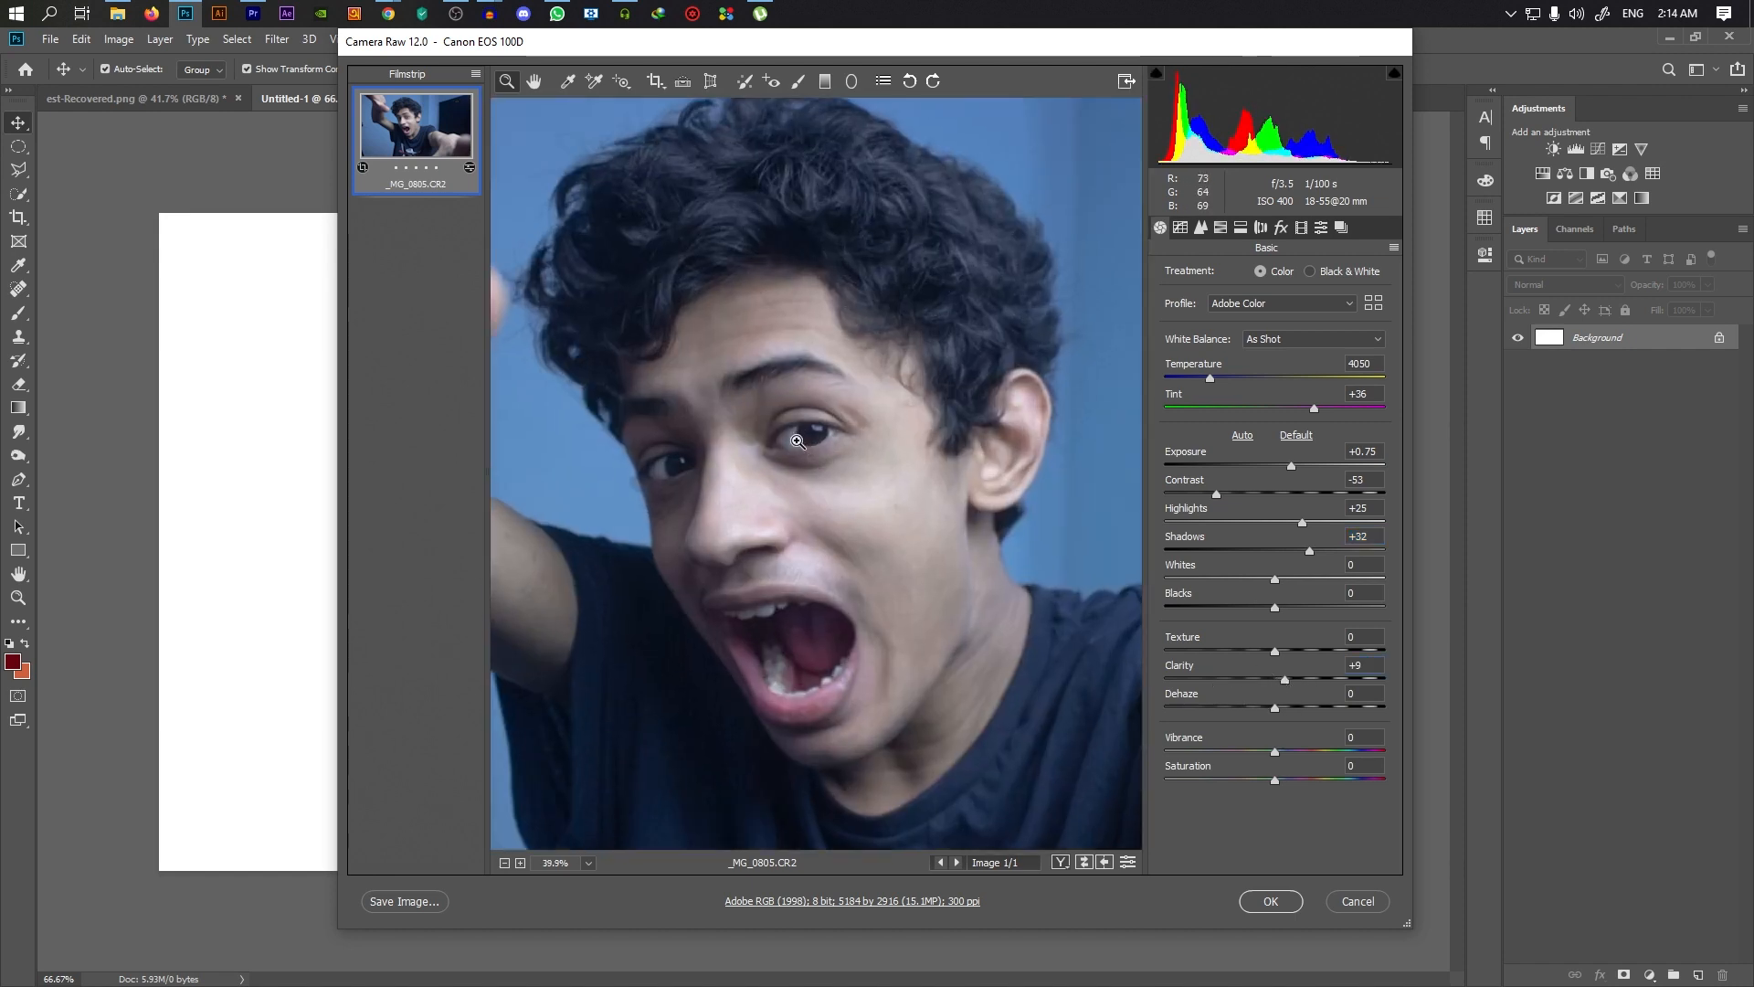
scroll(763, 445, down, 7)
click(1234, 391)
drag(1210, 378, 1228, 376)
key(ctrl+0)
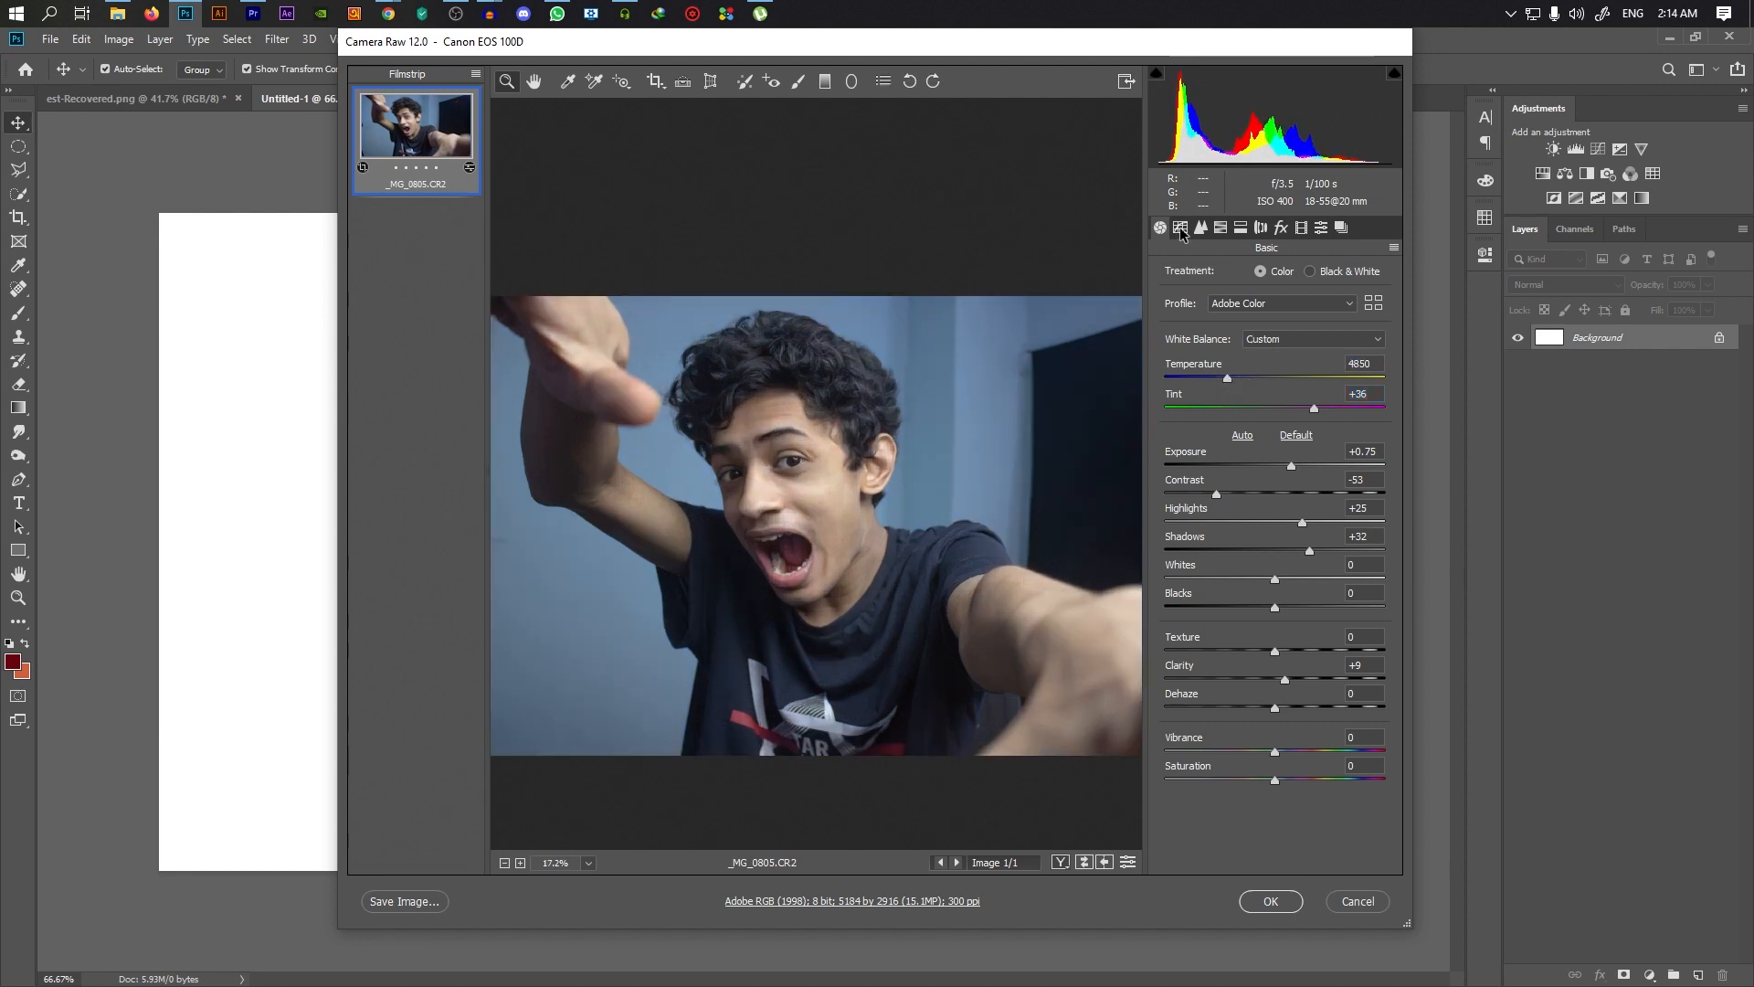
Adjust the parametric tone curve to Highlights +43, Lights -8 and Darks +20
click(1181, 228)
drag(1270, 571, 1316, 571)
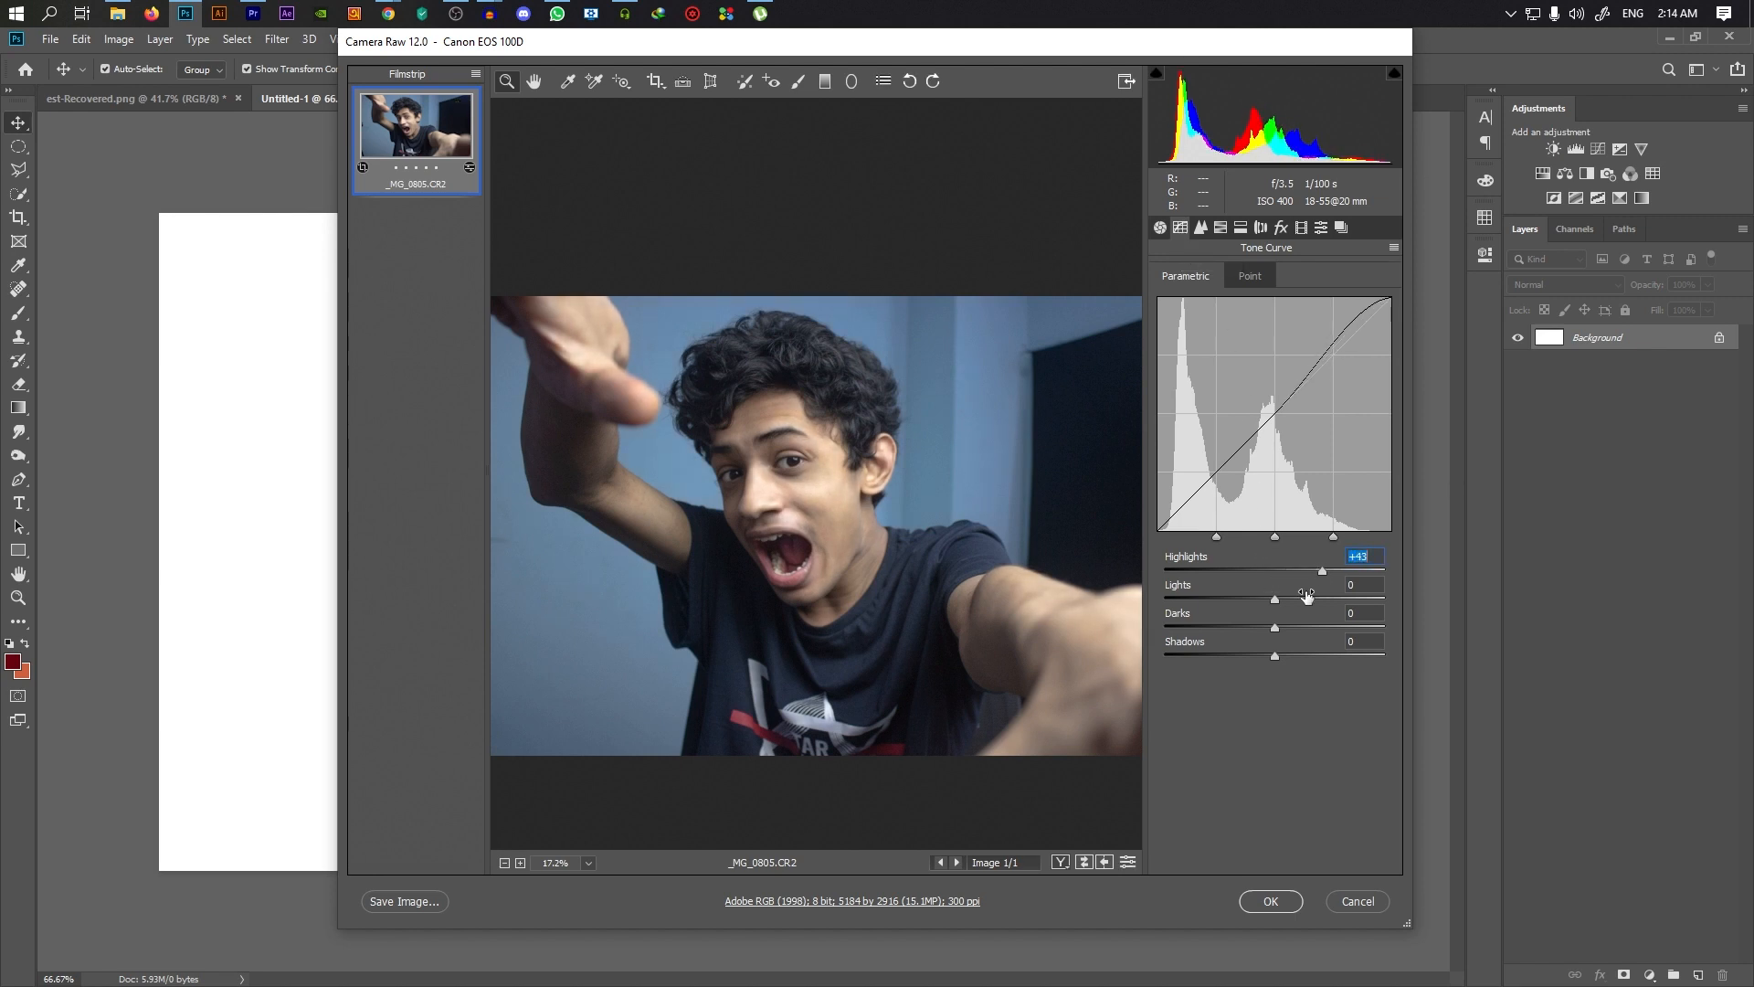
mouse_move(1270, 599)
mouse_down()
mouse_move(1314, 599)
mouse_move(1267, 599)
mouse_up()
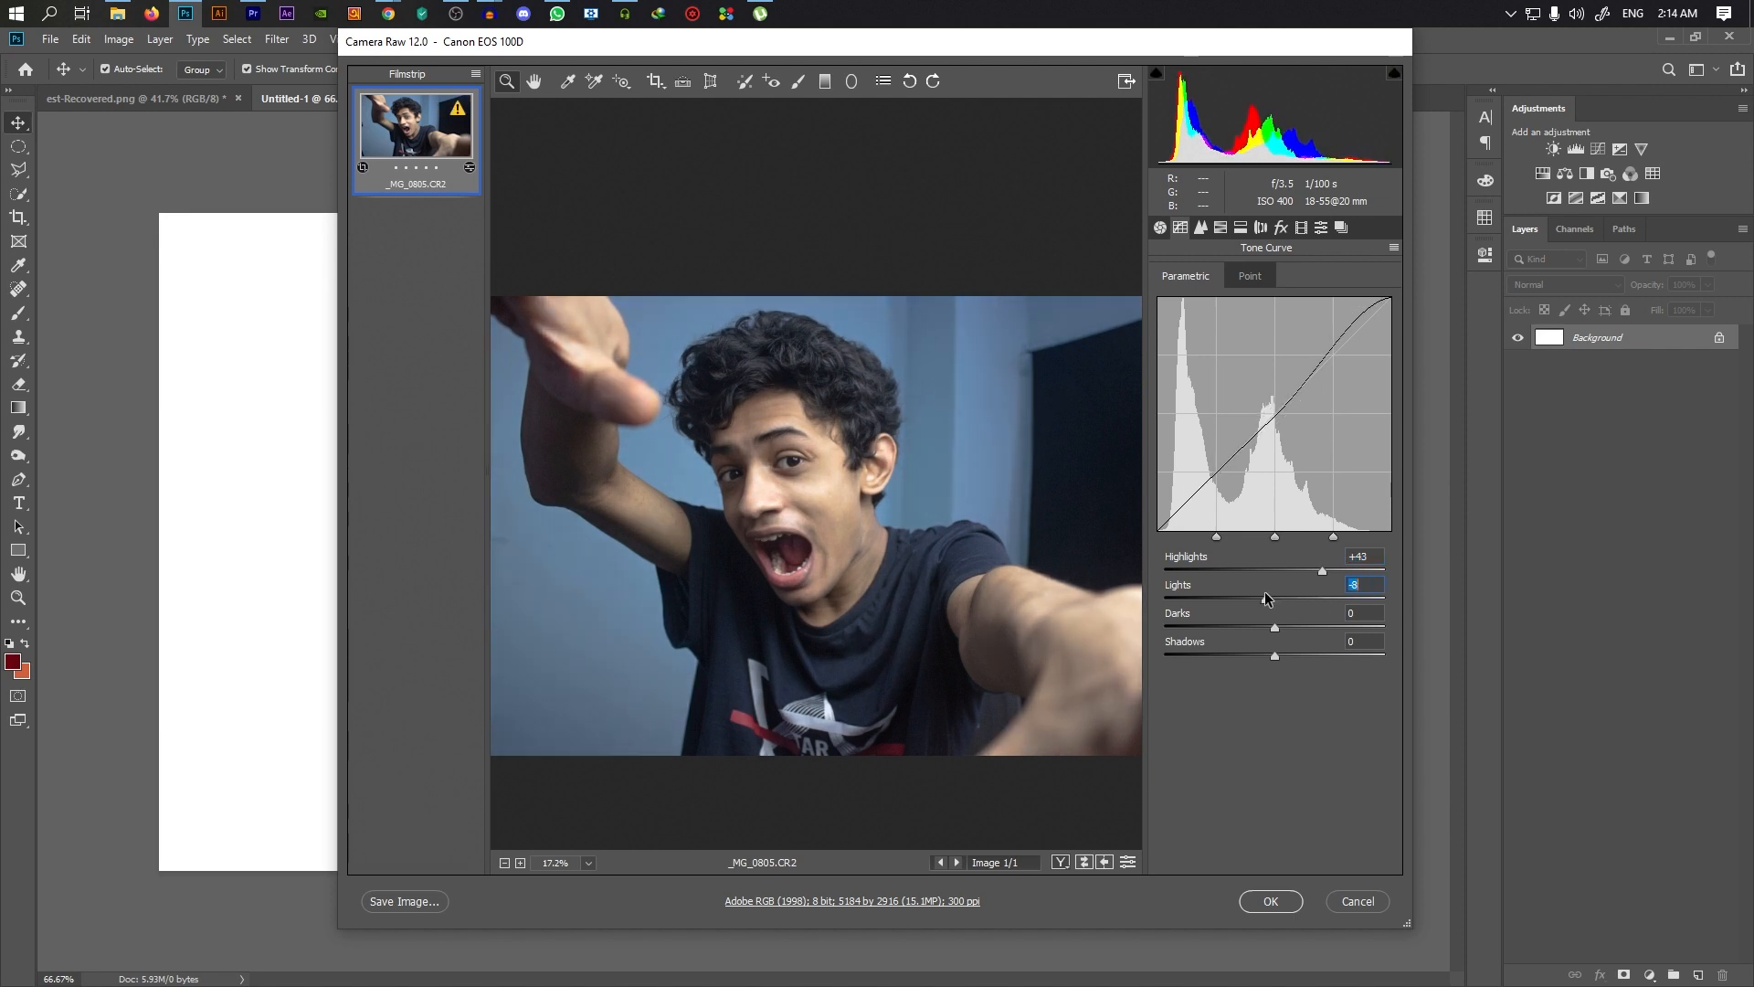
drag(1280, 625, 1295, 620)
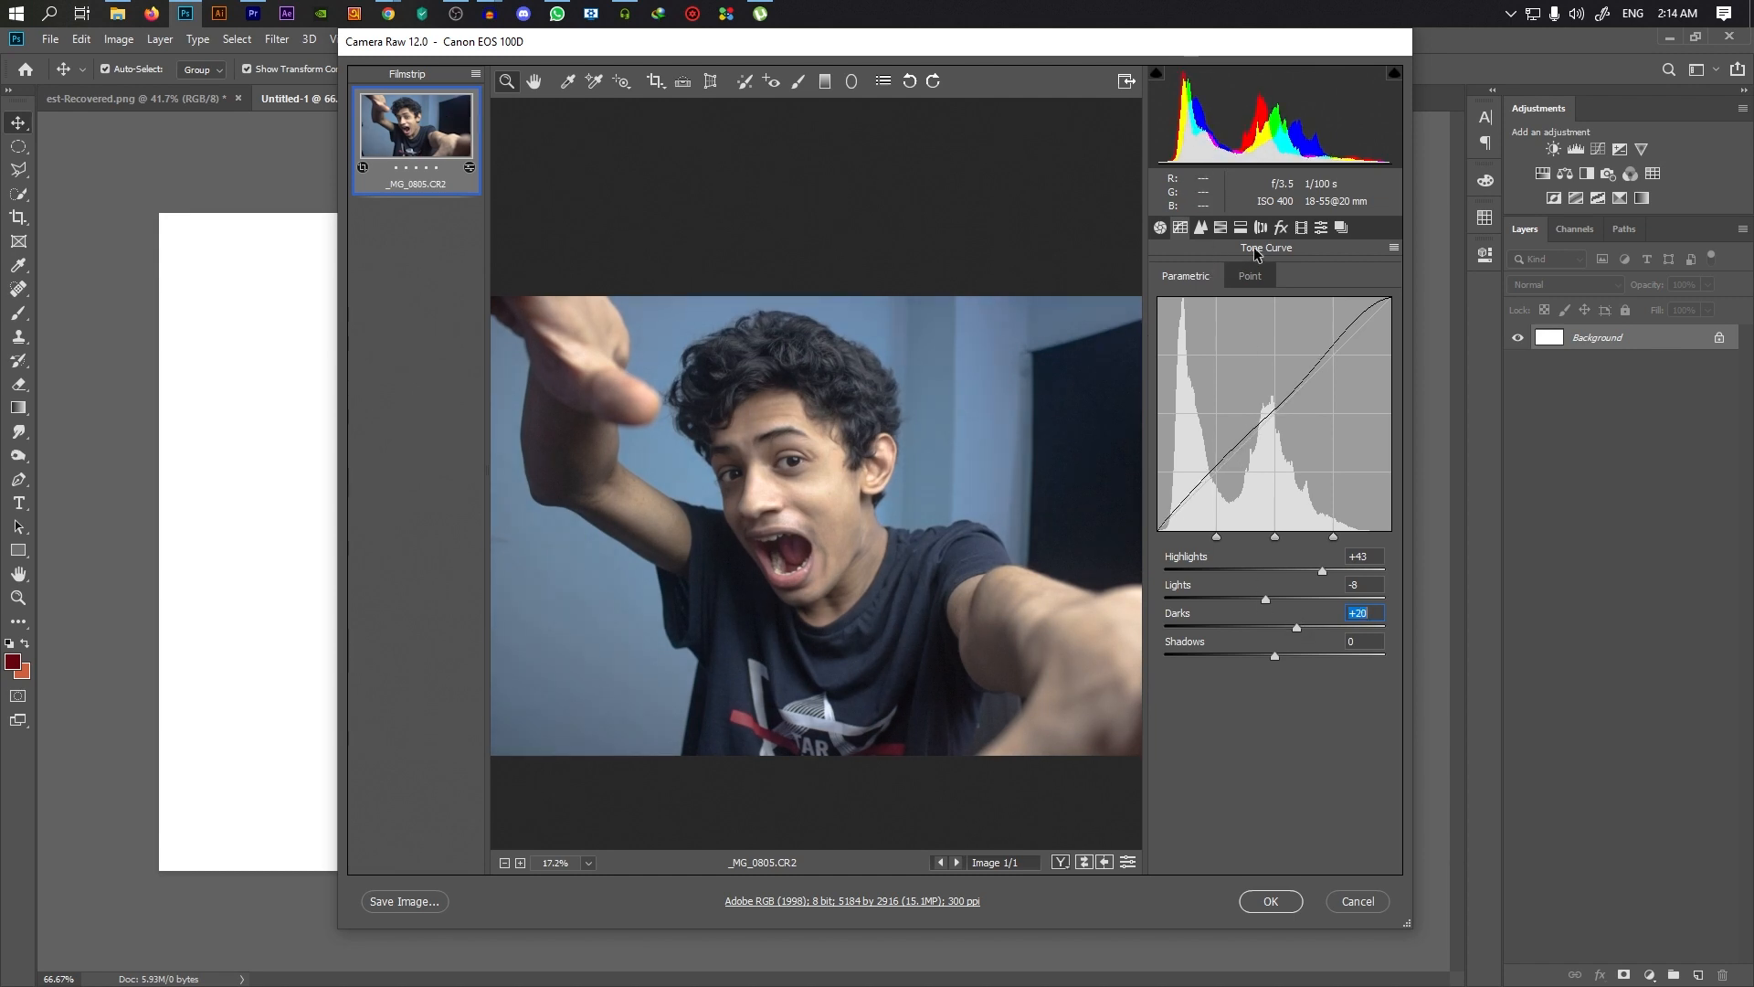
Sharpen the photo with Amount 75, Radius 0.8 and Detail 38
click(1204, 232)
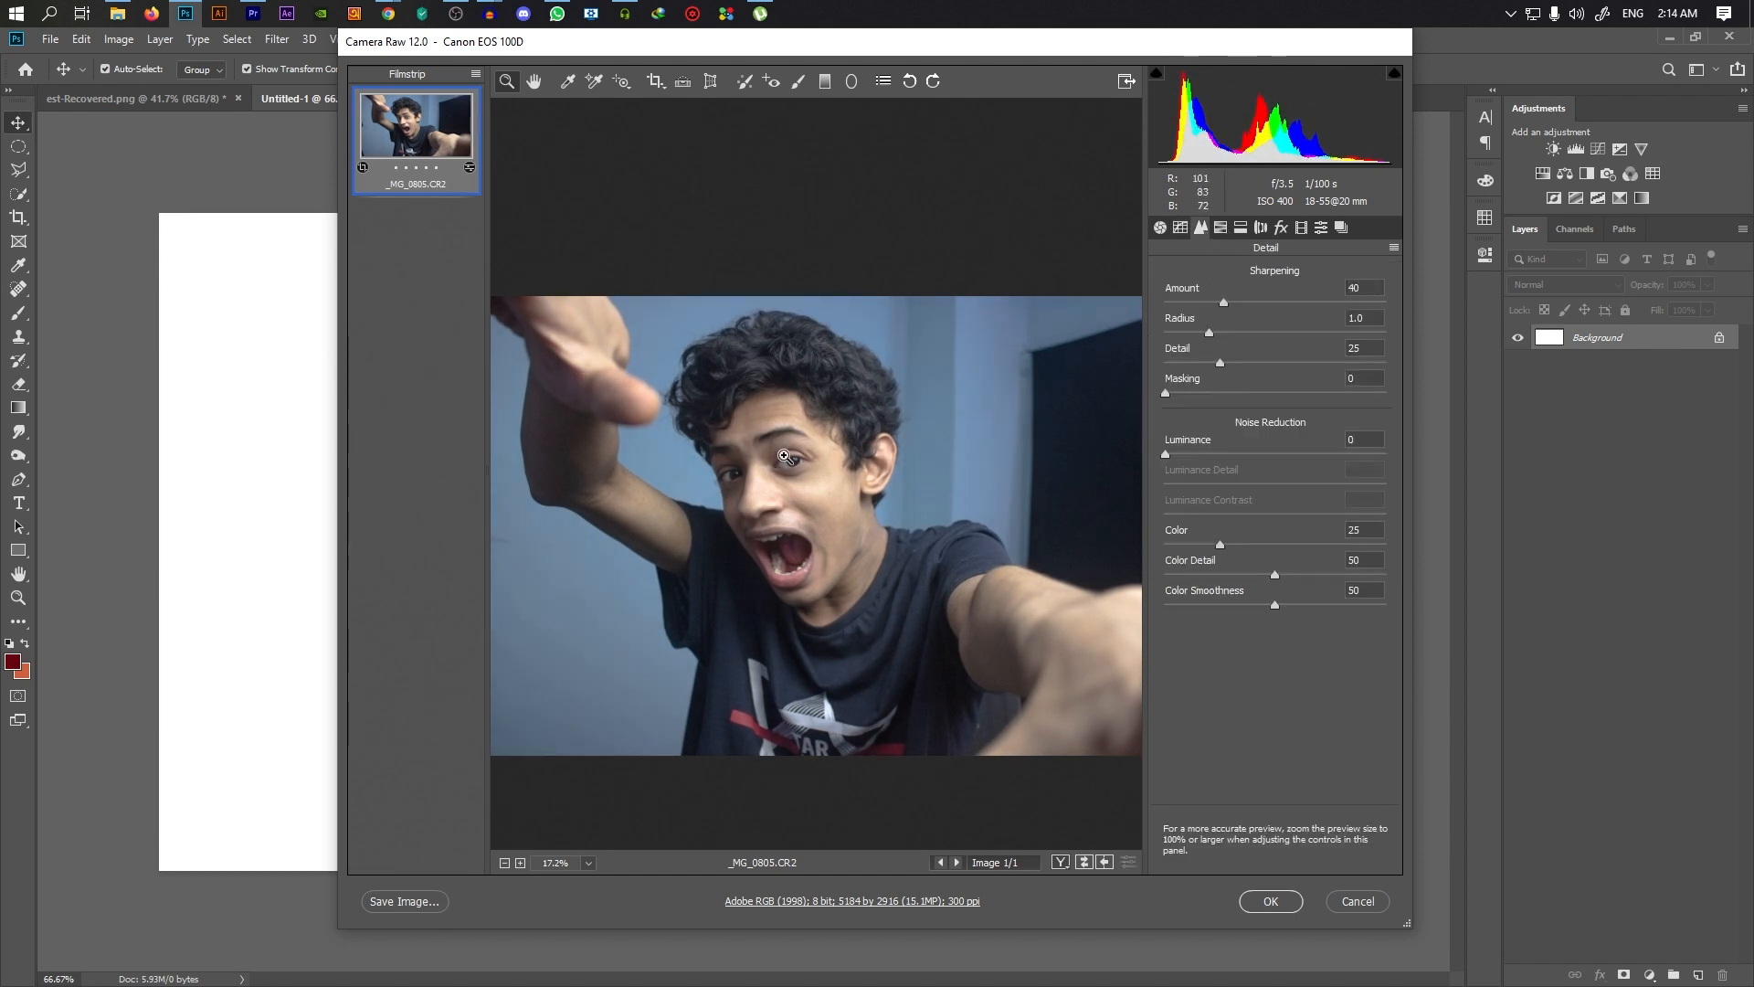
click(861, 448)
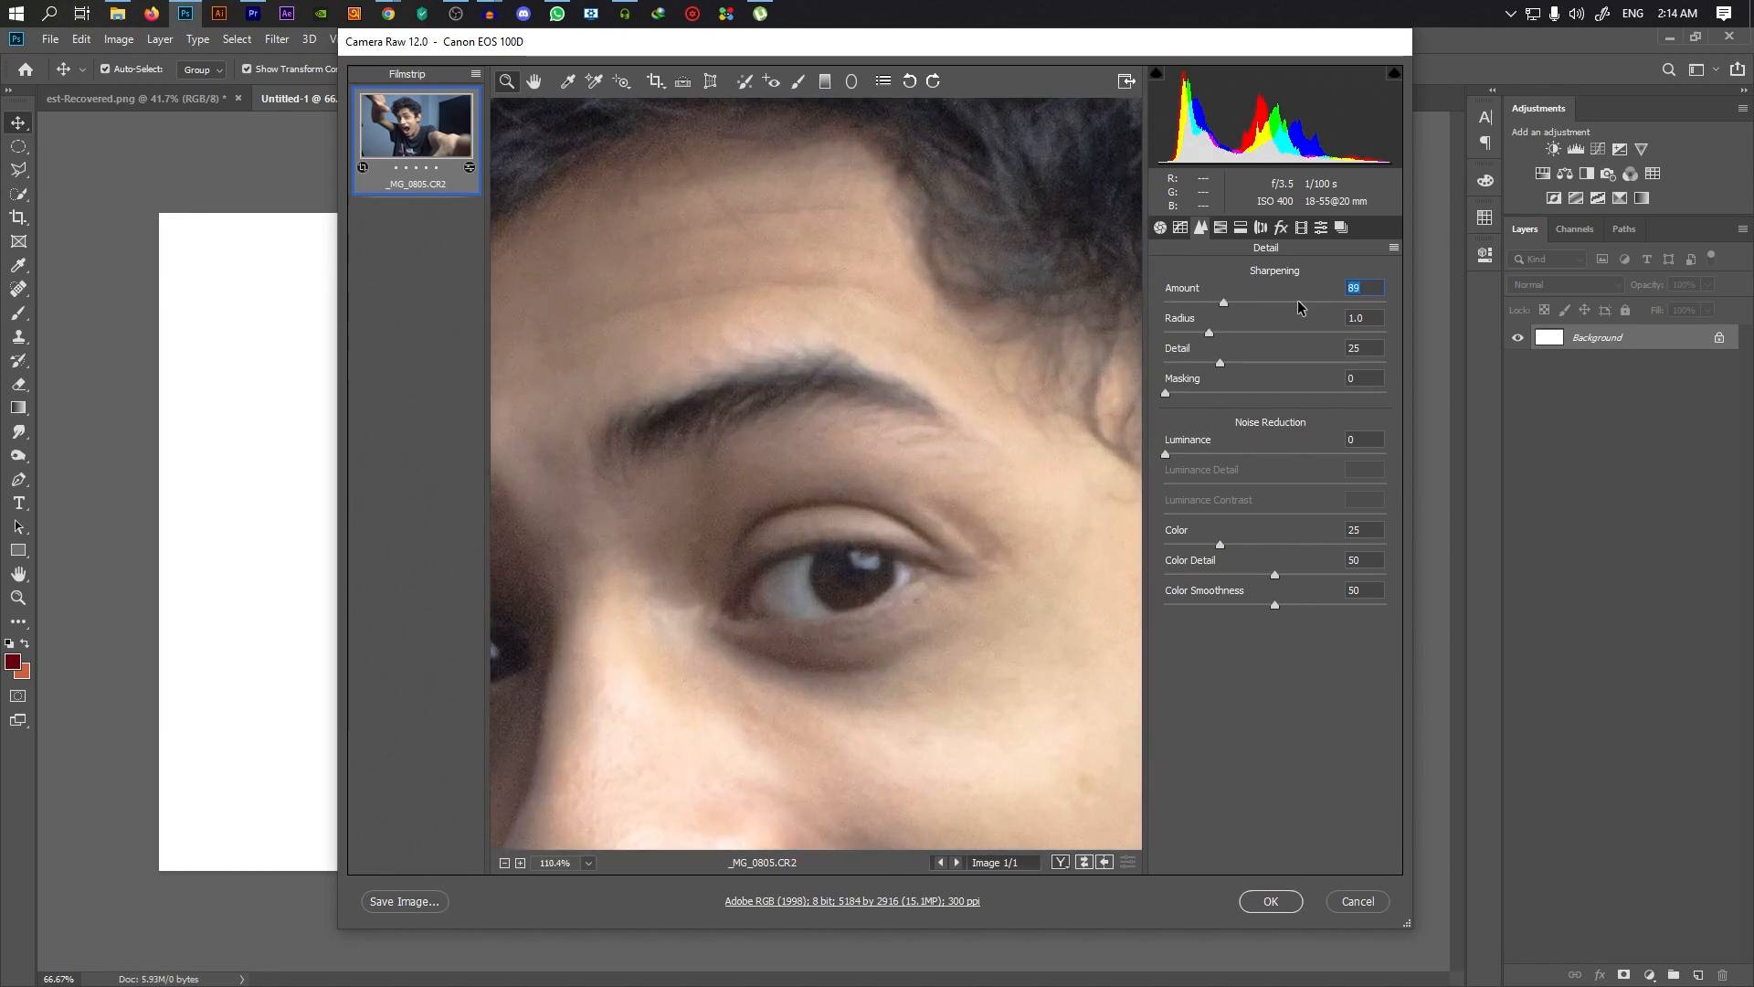
click(1206, 332)
mouse_move(814, 473)
mouse_down()
mouse_move(734, 401)
mouse_move(836, 487)
mouse_move(820, 481)
mouse_up()
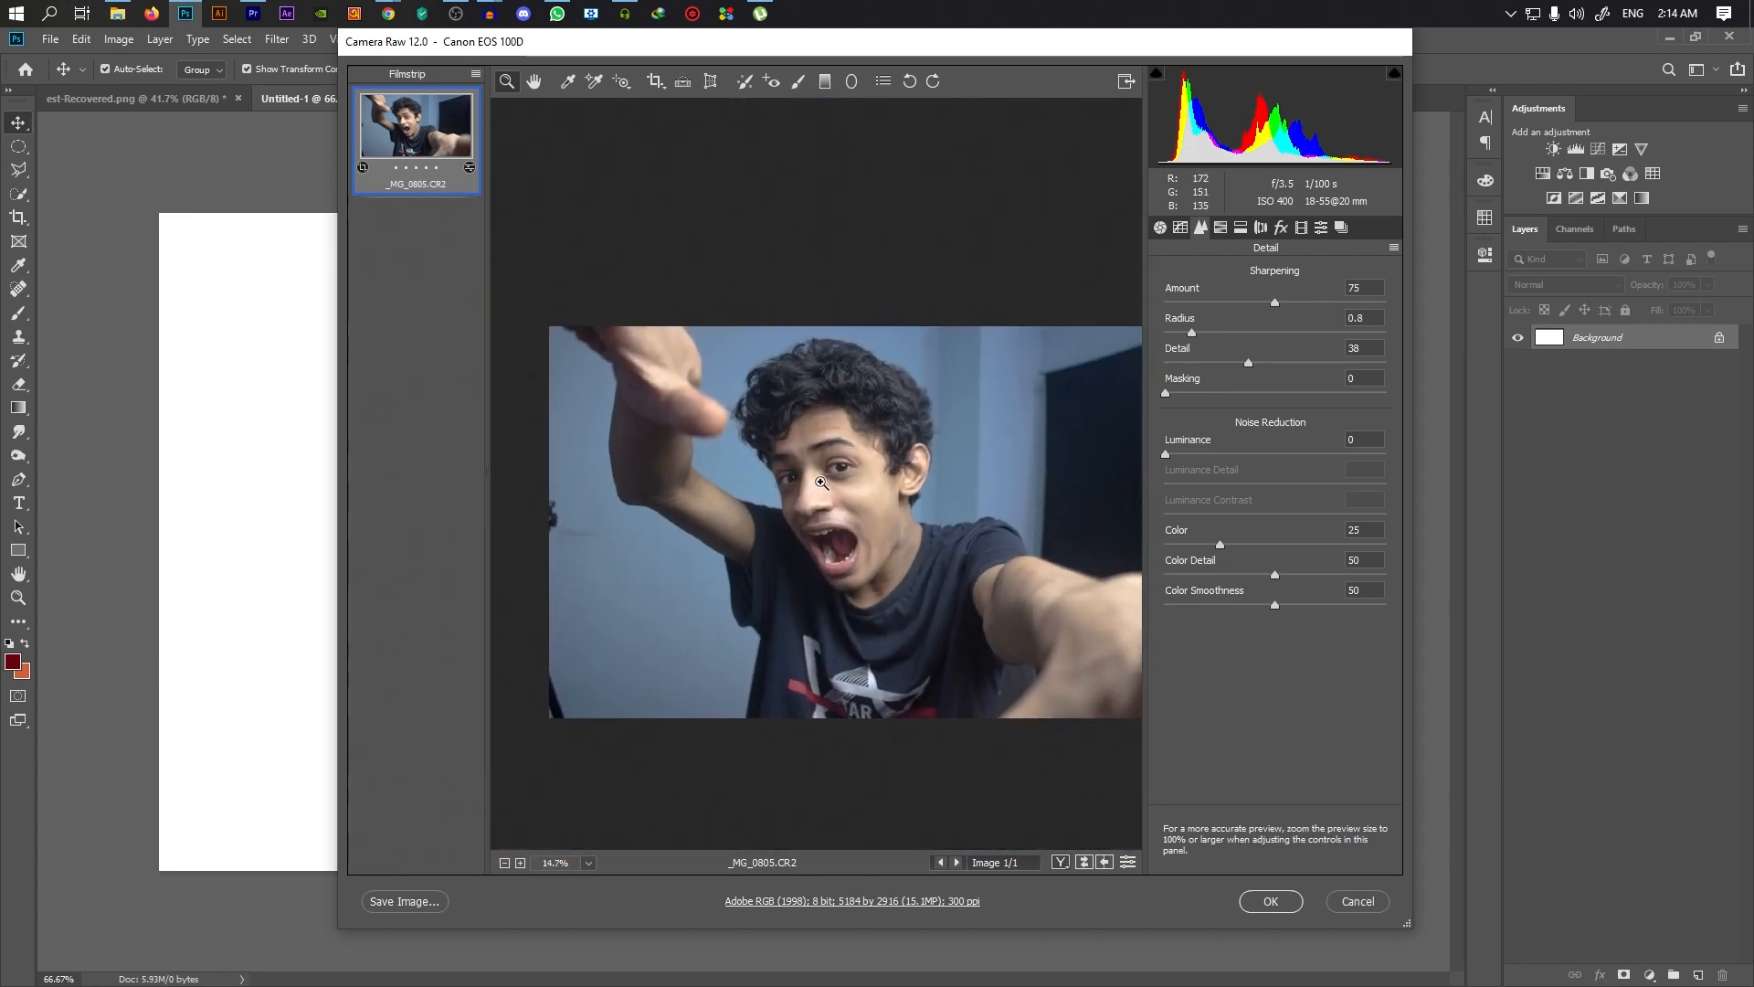
Shift the HSL hue of Reds to -100 and Oranges to -64
click(1225, 229)
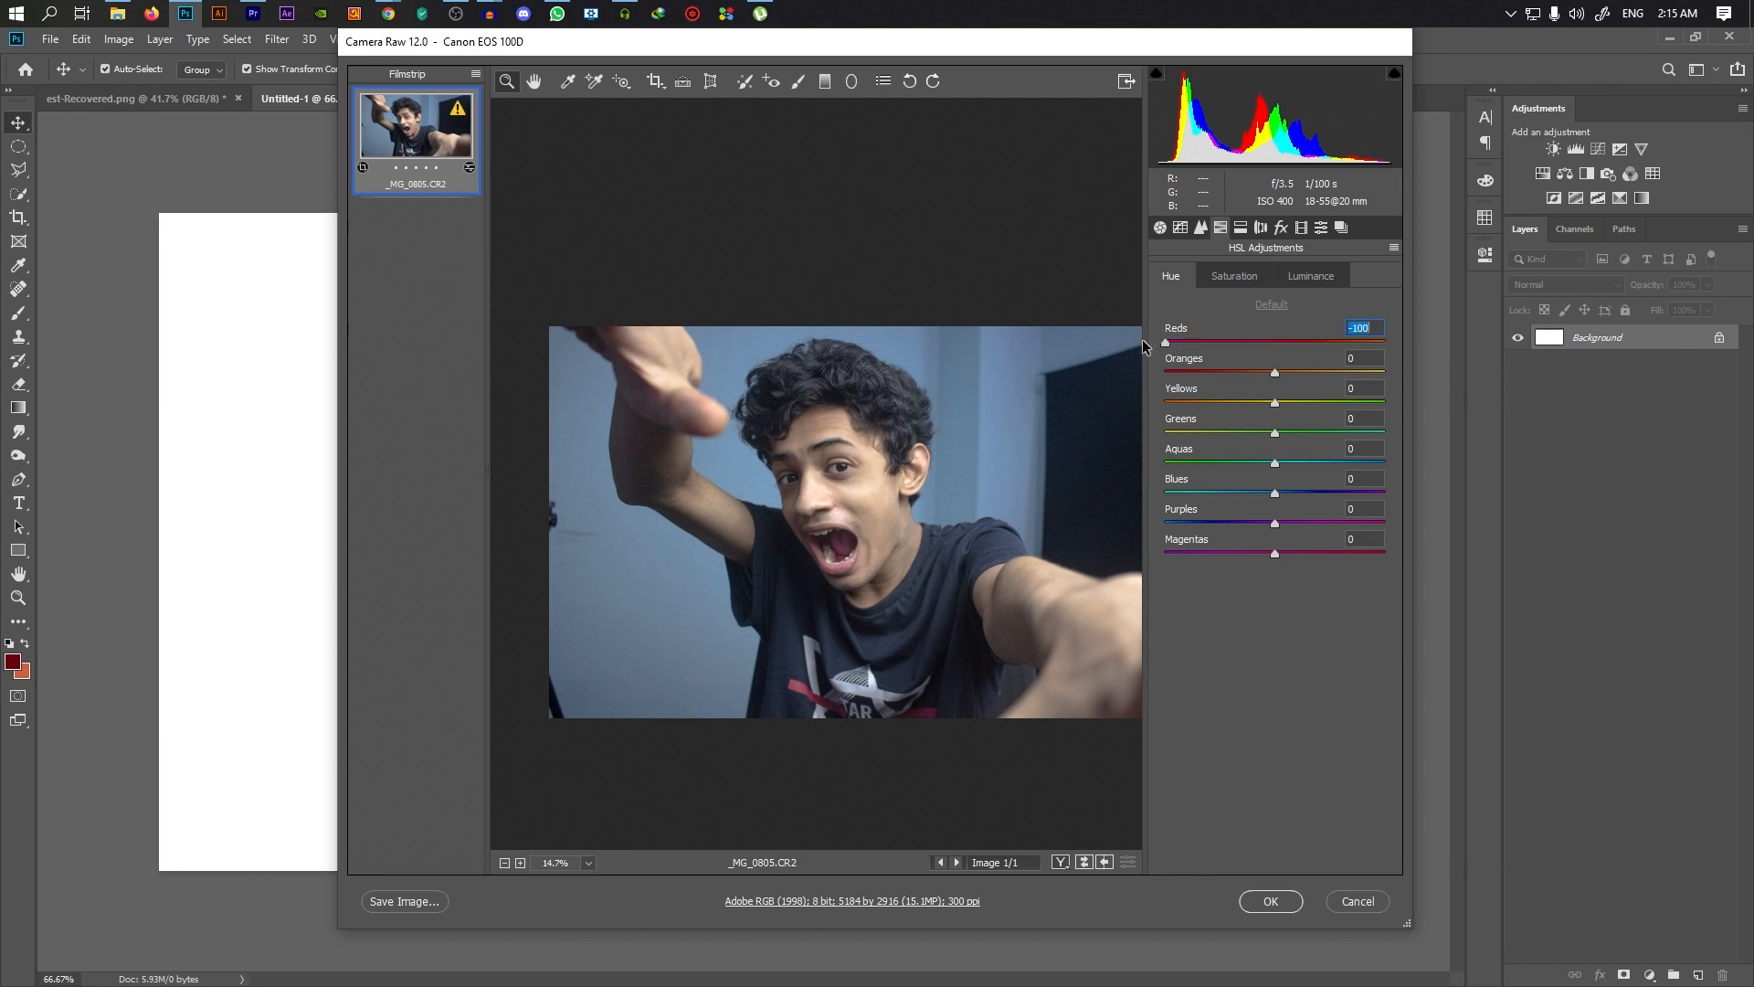
drag(1275, 372, 1185, 372)
scroll(1051, 384, up, 1)
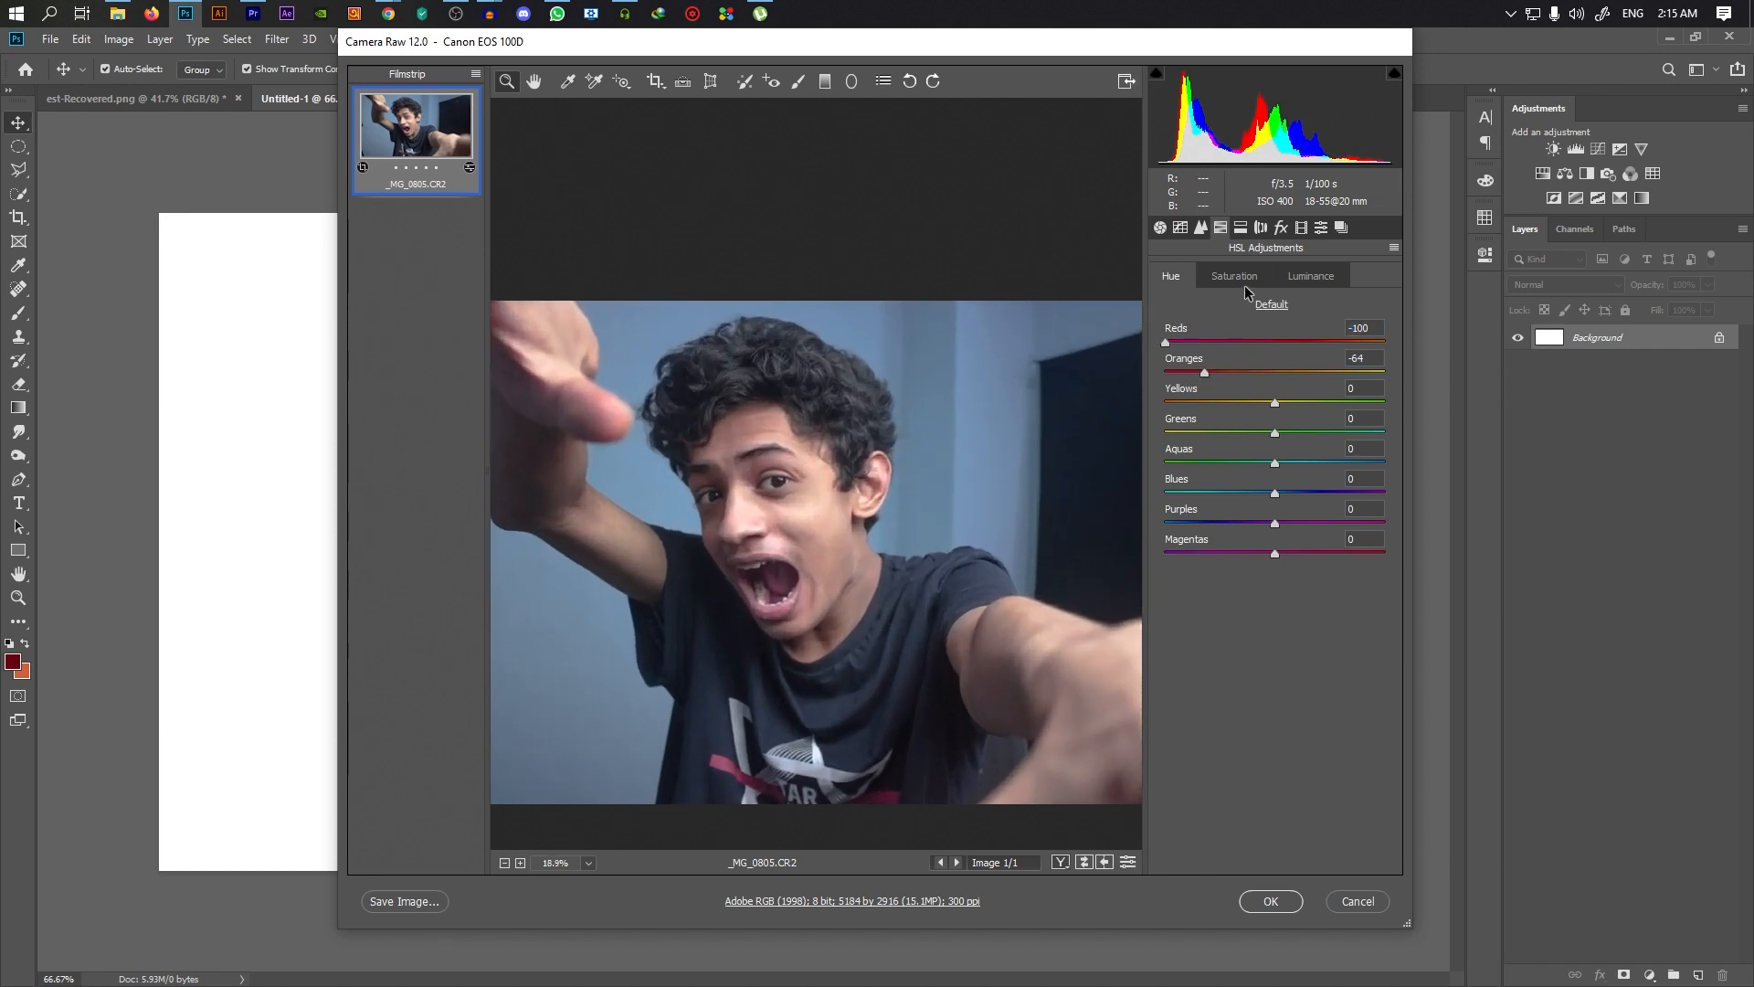
Boost the HSL saturation of Reds to +53 and Oranges to +45, and inspect the skin tones
click(1238, 279)
drag(1282, 345, 1321, 370)
scroll(869, 475, down, 3)
scroll(797, 490, up, 4)
scroll(804, 491, down, 1)
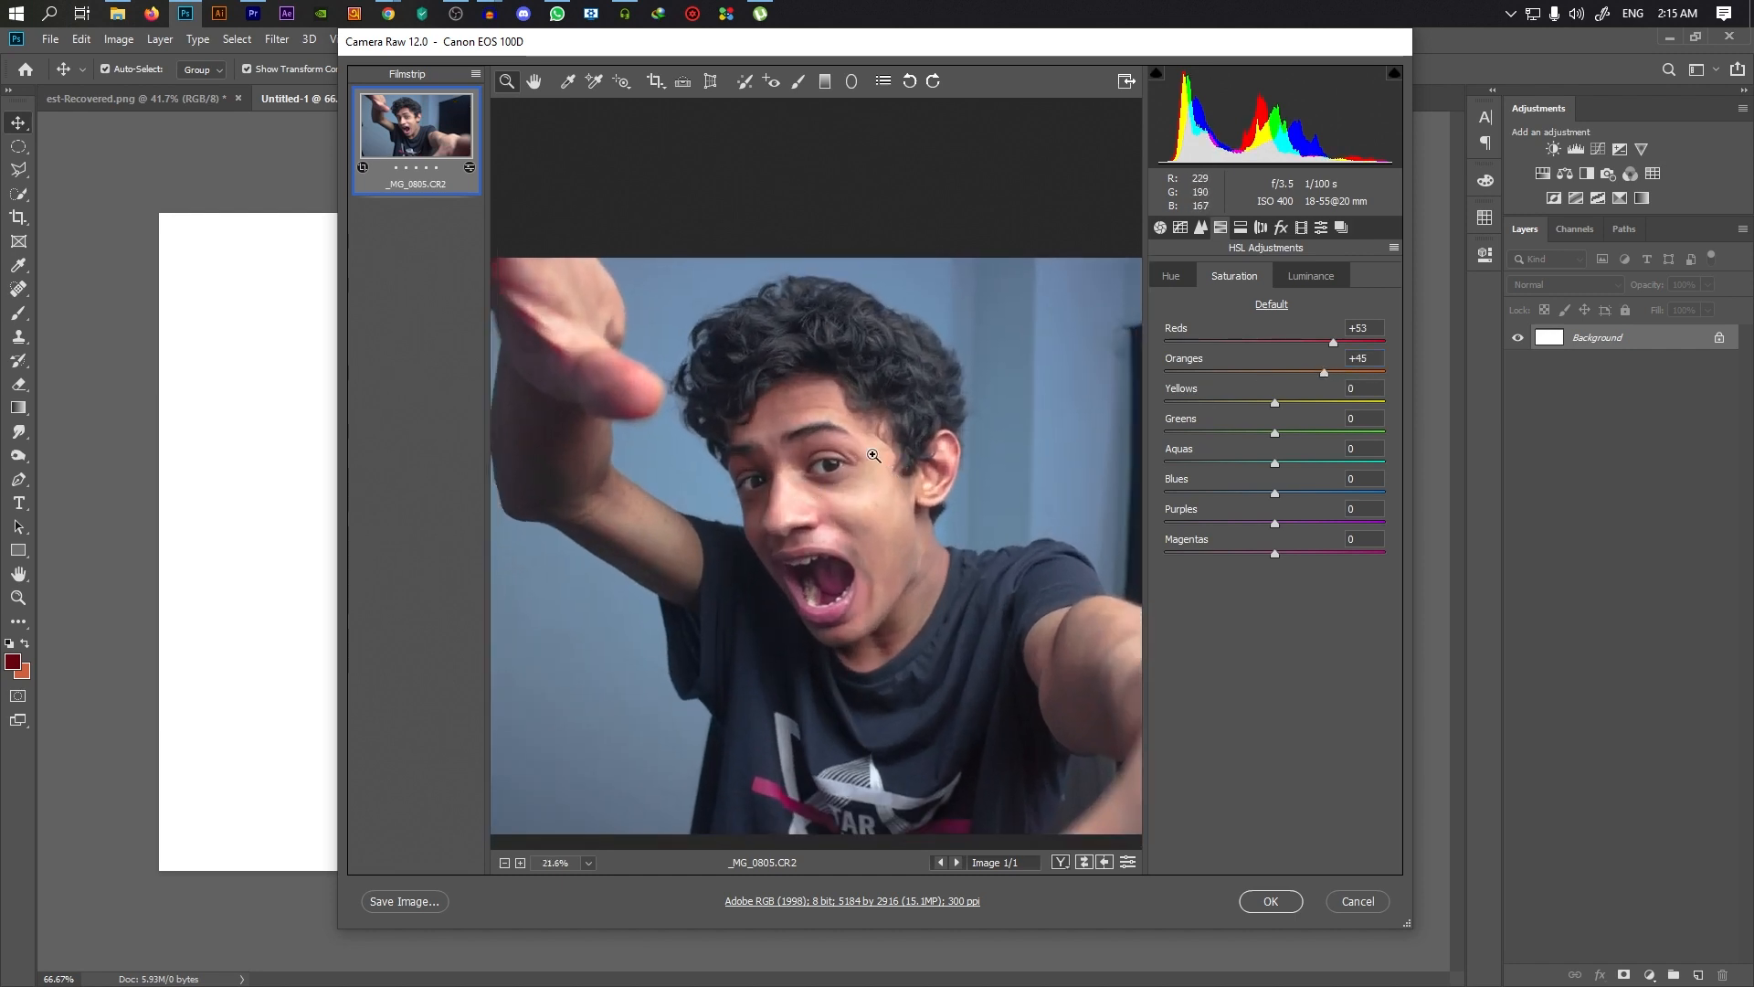
scroll(882, 463, down, 3)
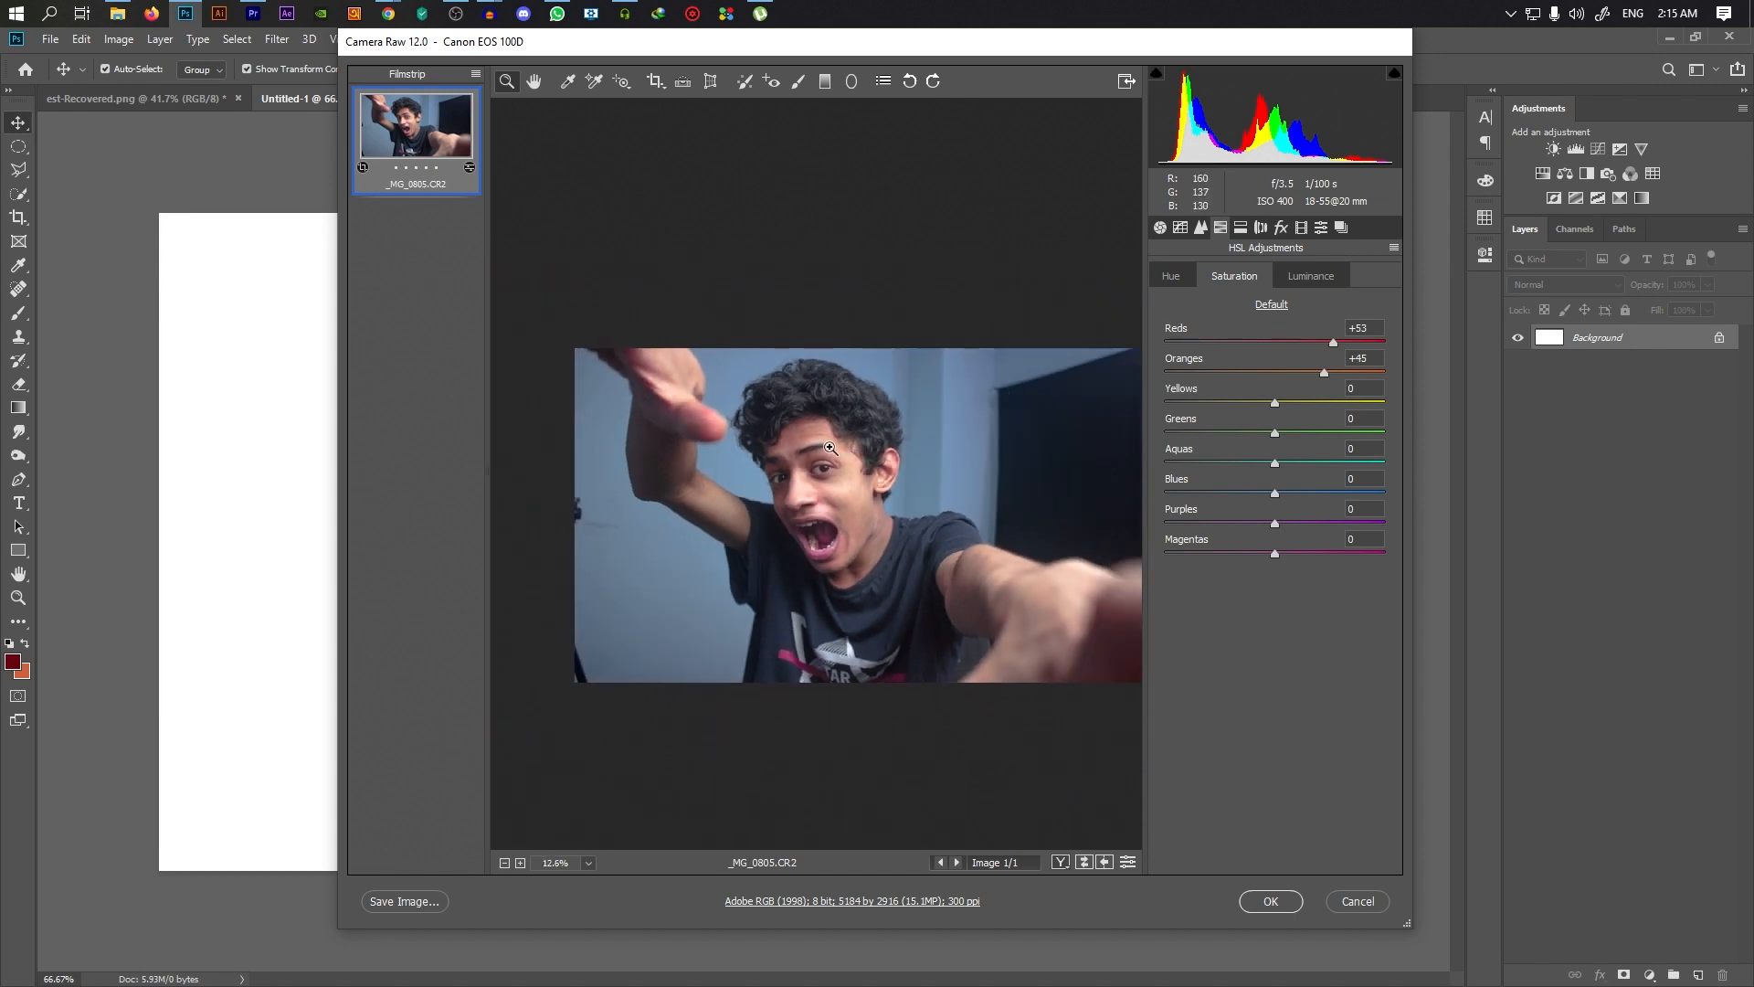
scroll(827, 448, up, 2)
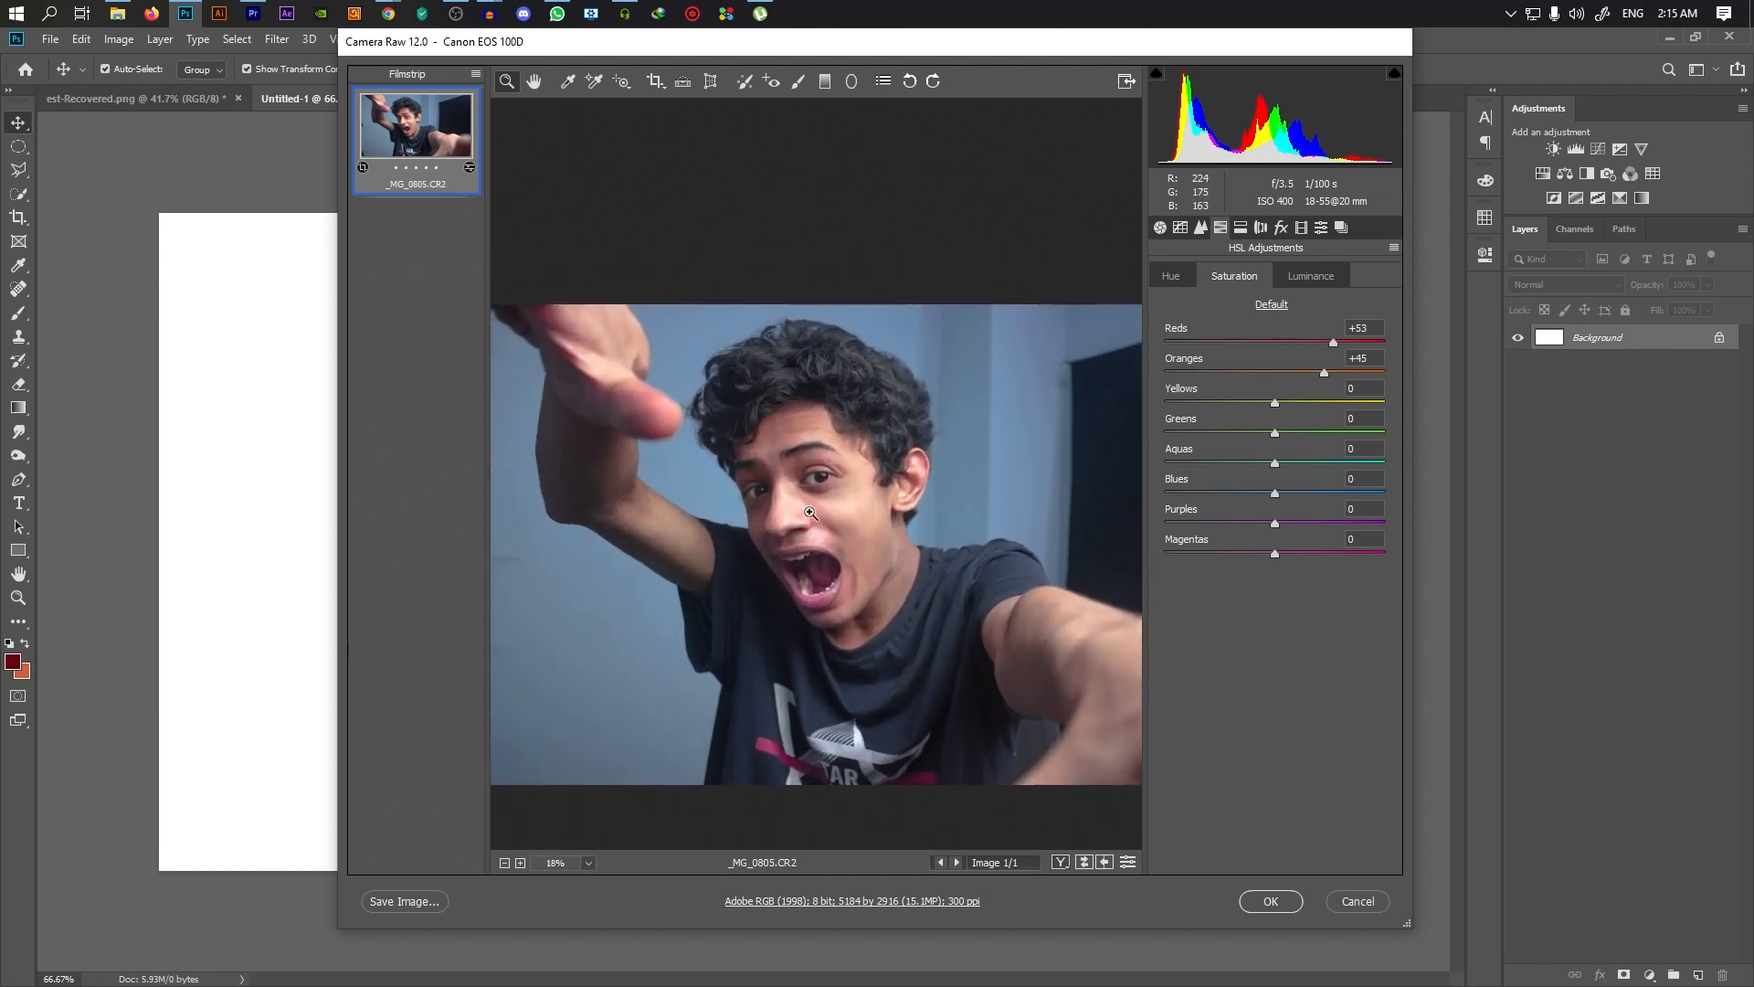
scroll(810, 513, up, 1)
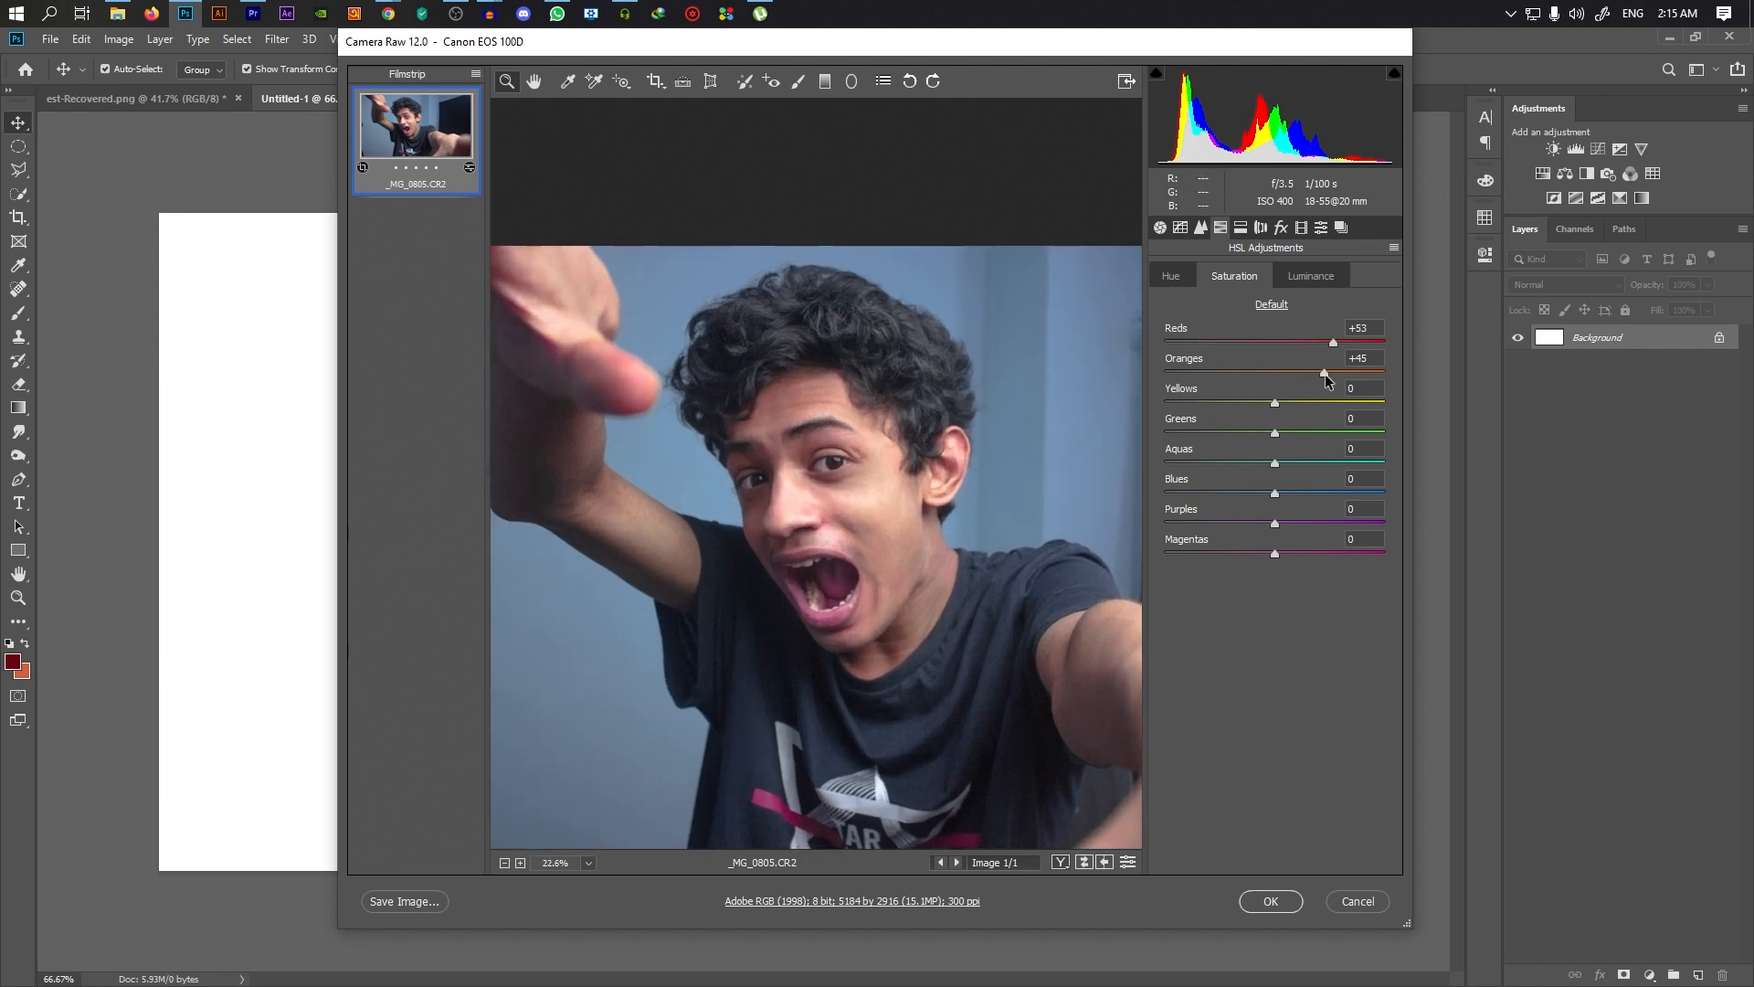
Fine-tune the HSL saturation to Oranges +38 and Yellows -42
drag(1324, 372, 1332, 379)
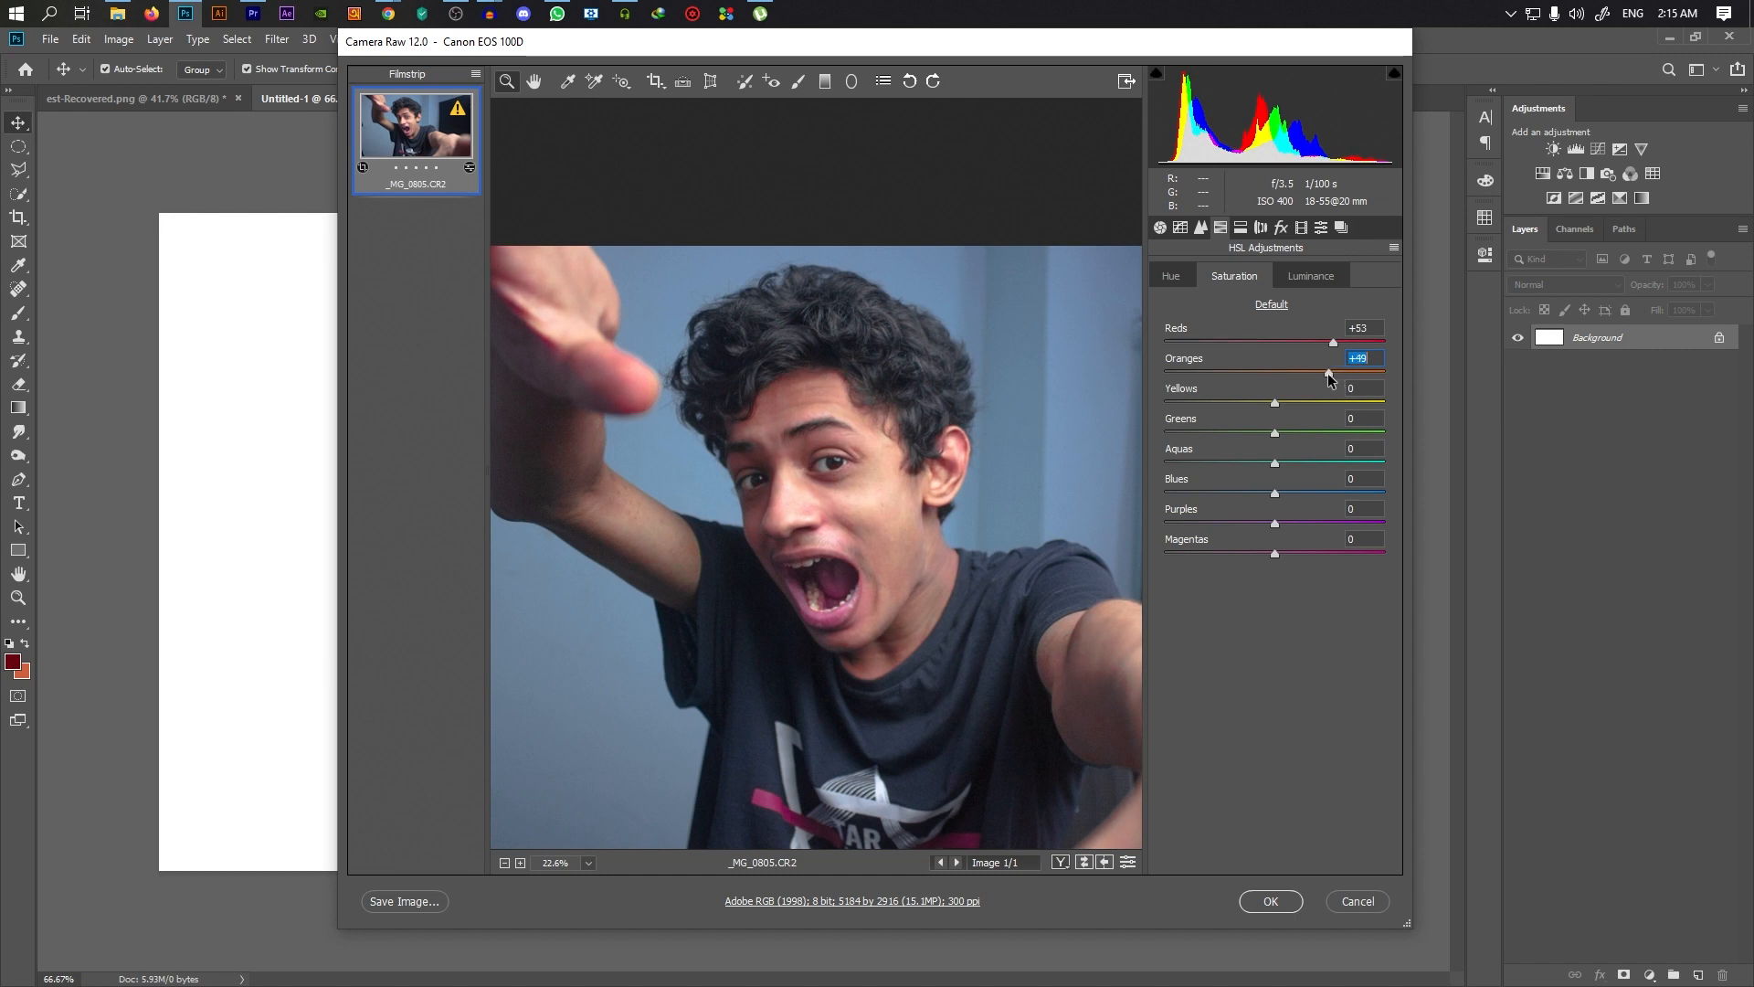
drag(1274, 402, 1200, 403)
click(1231, 403)
scroll(903, 439, down, 1)
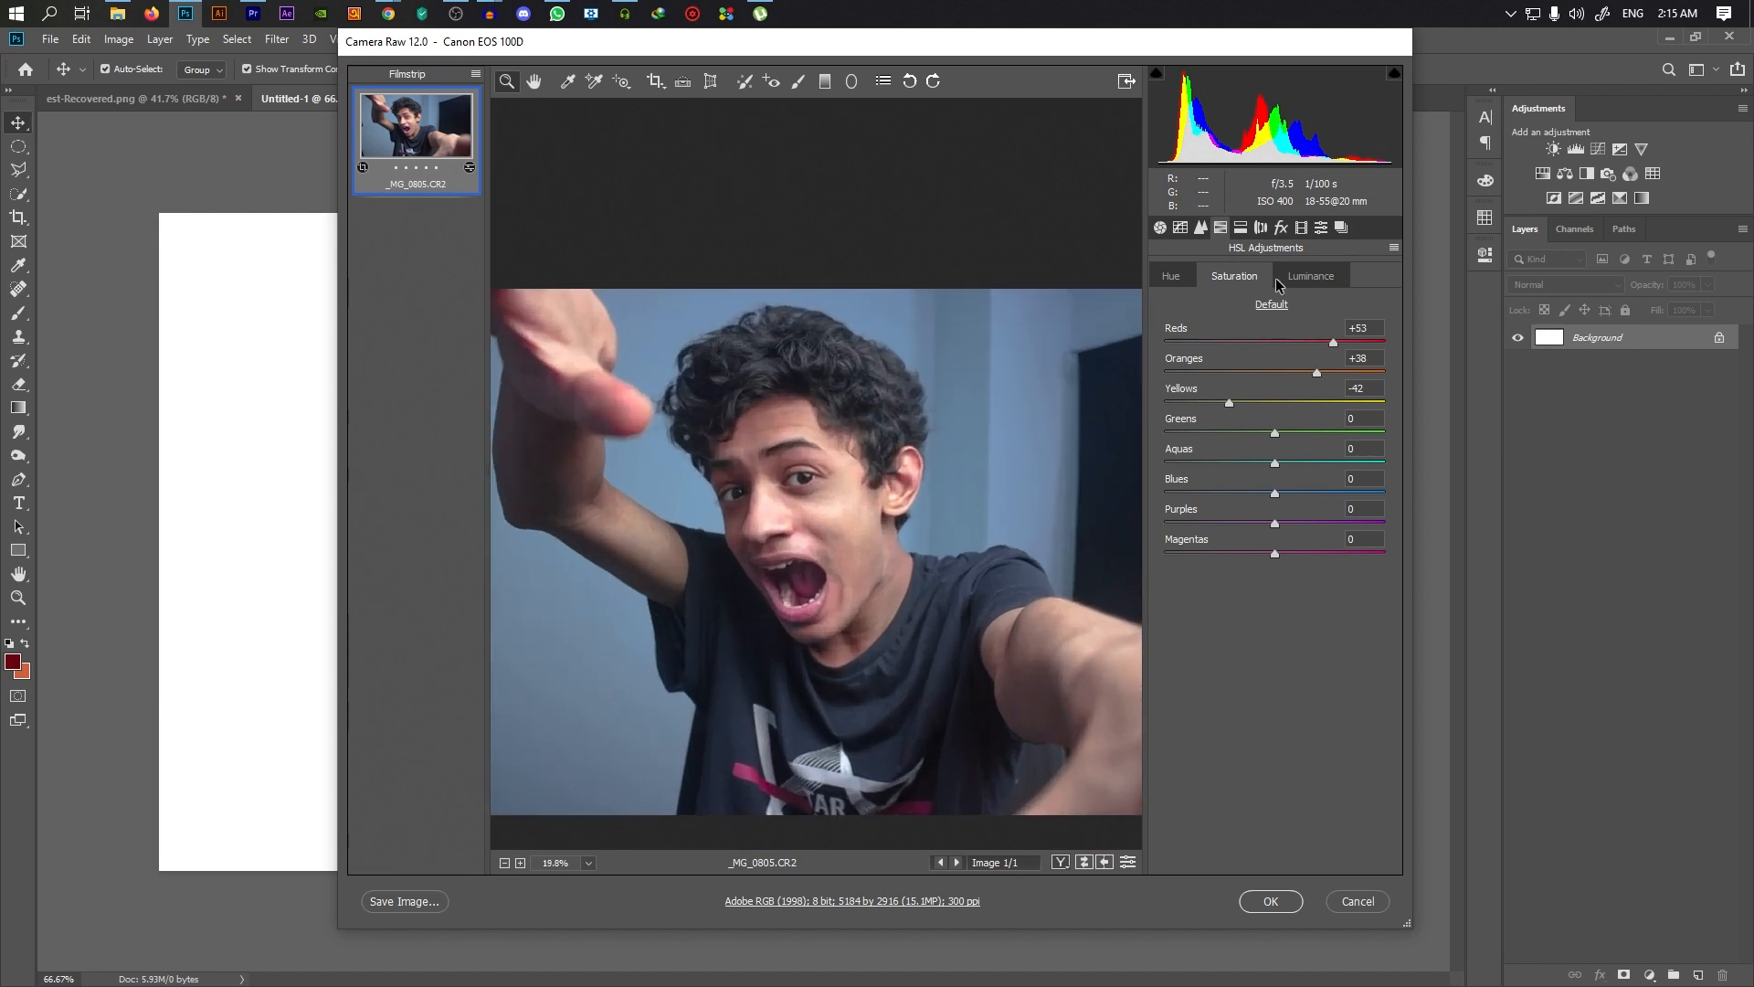
Brighten the skin with HSL luminance Reds +35, Oranges +12 and Yellows +23
click(1295, 276)
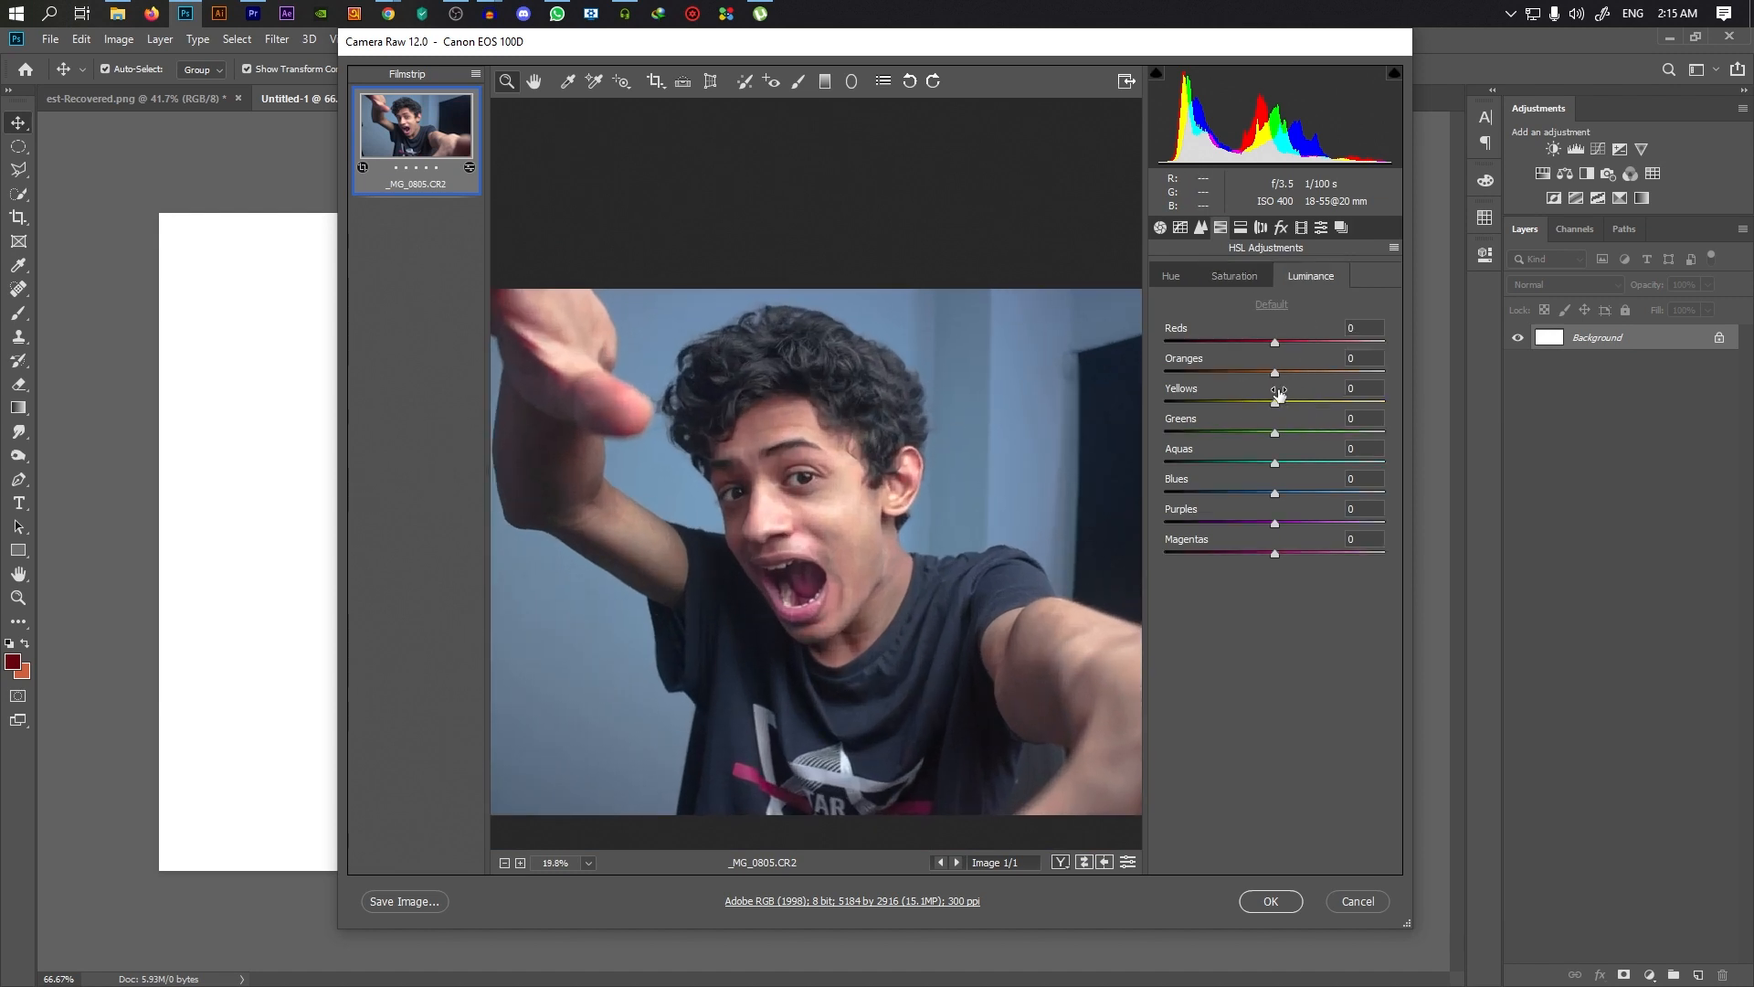
drag(1277, 343, 1287, 400)
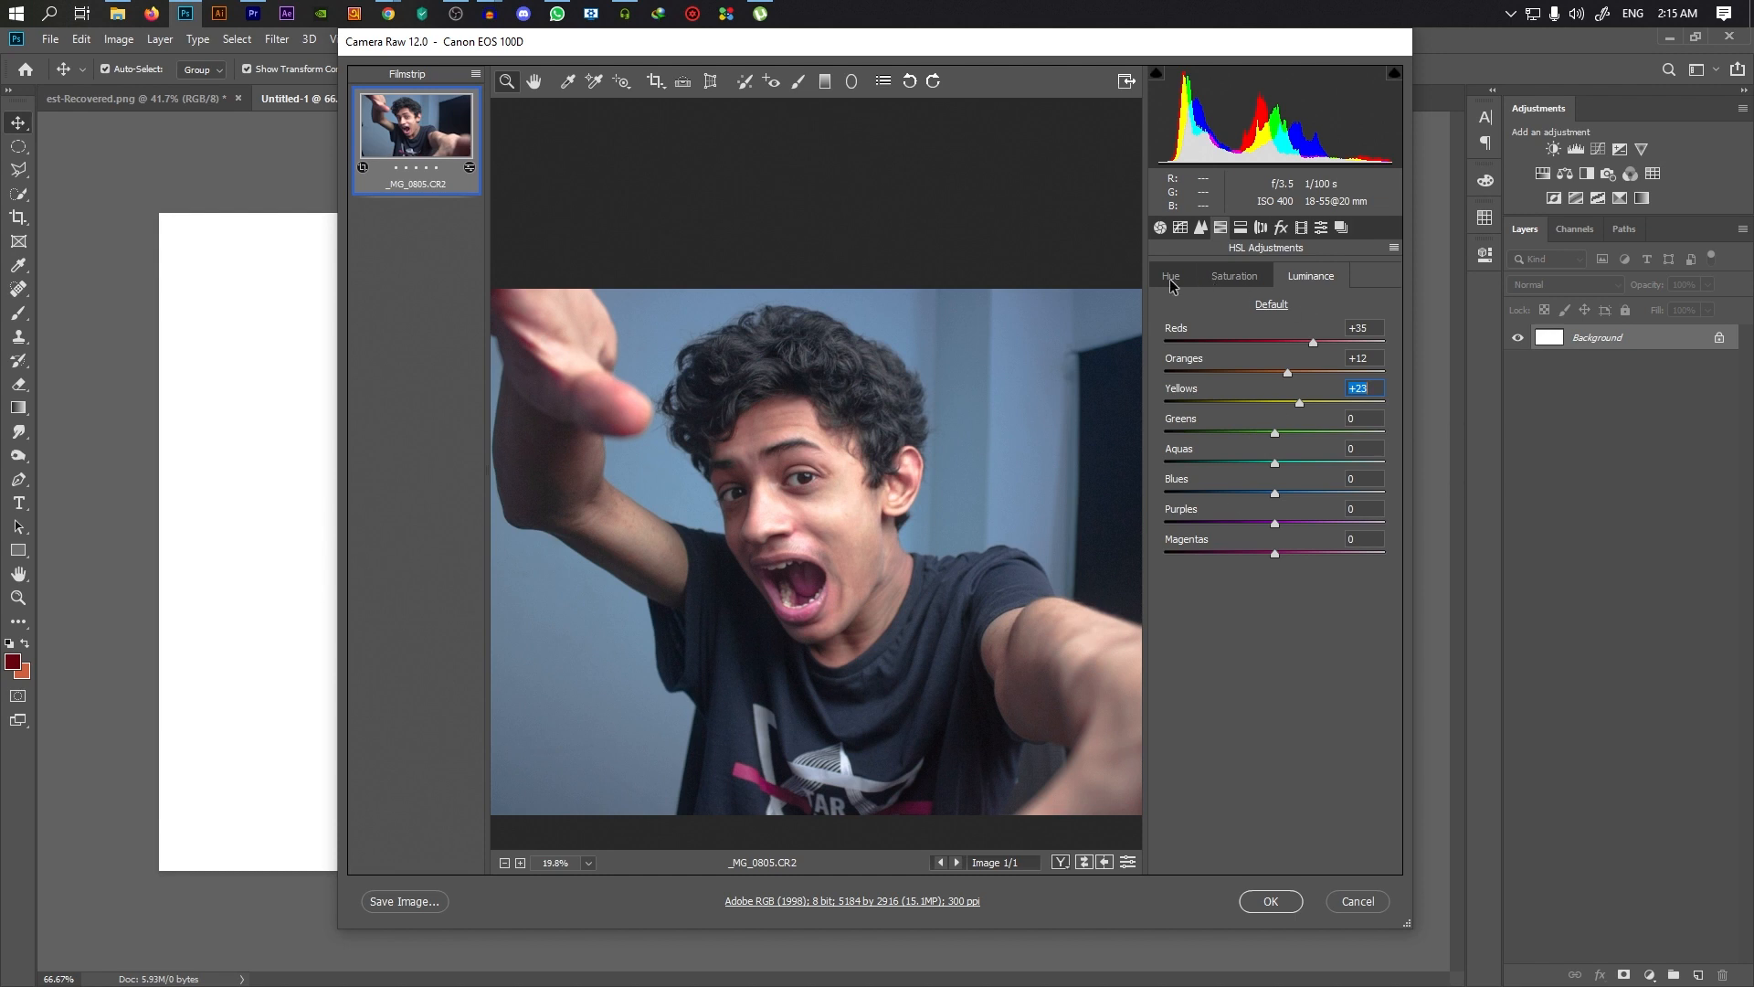
click(1242, 228)
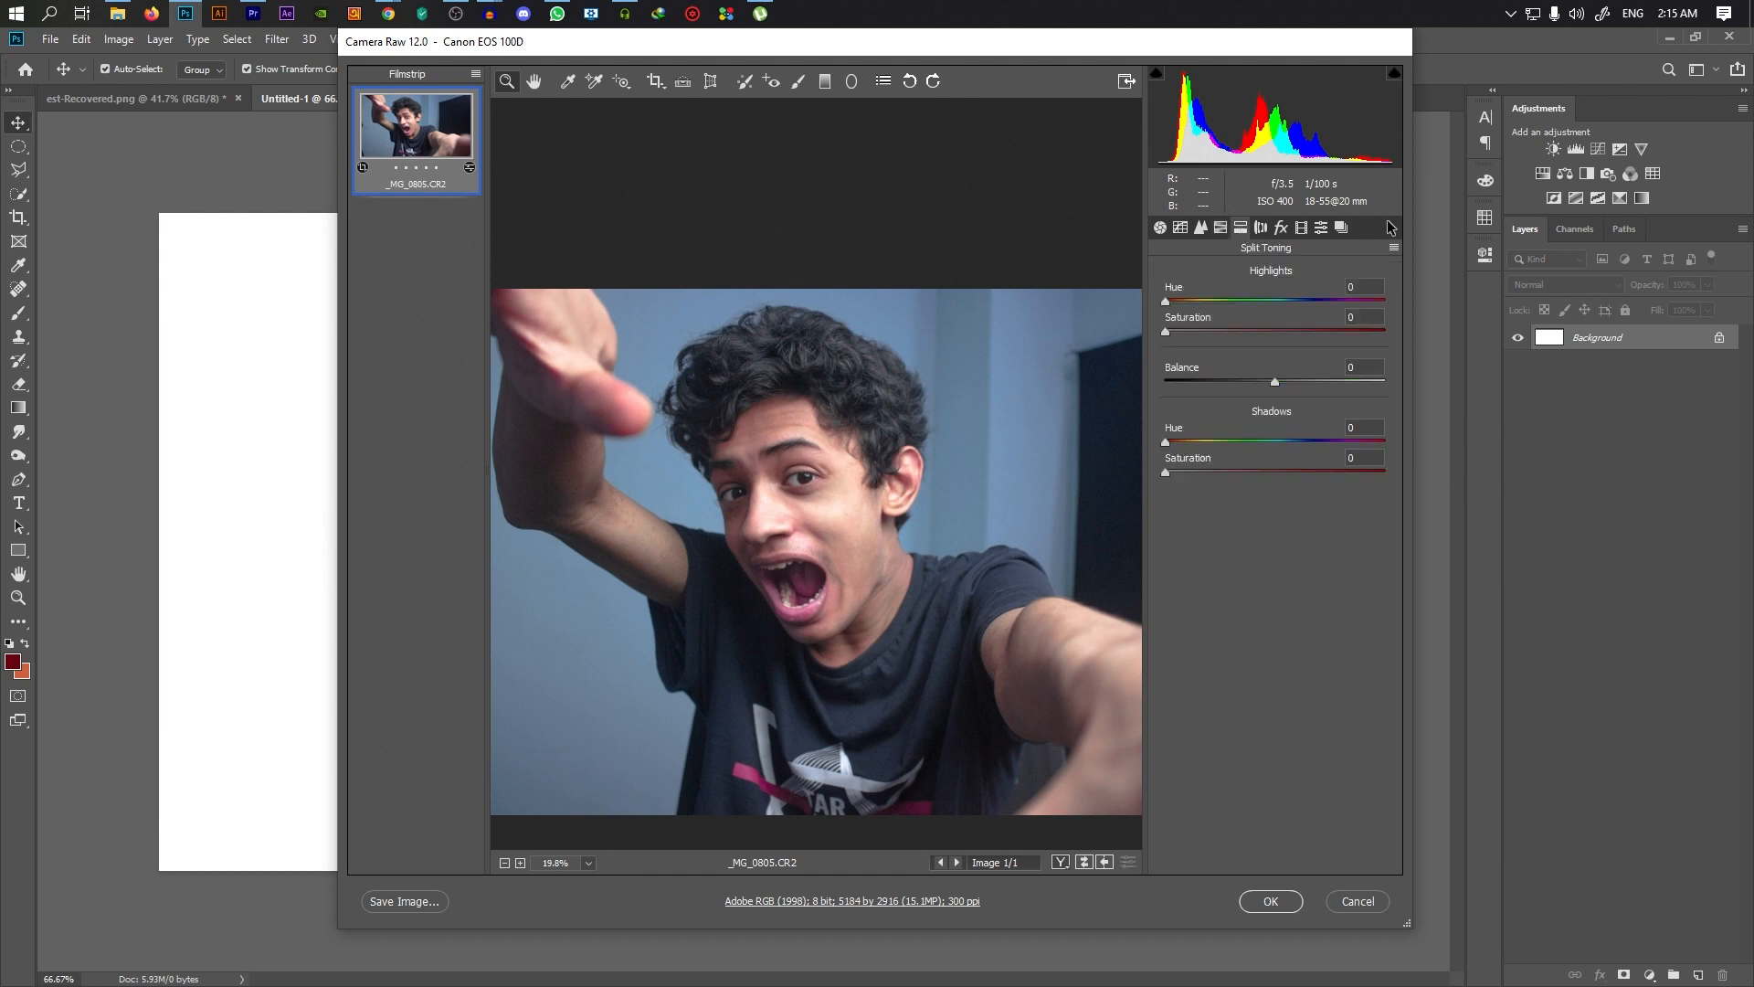
click(1159, 227)
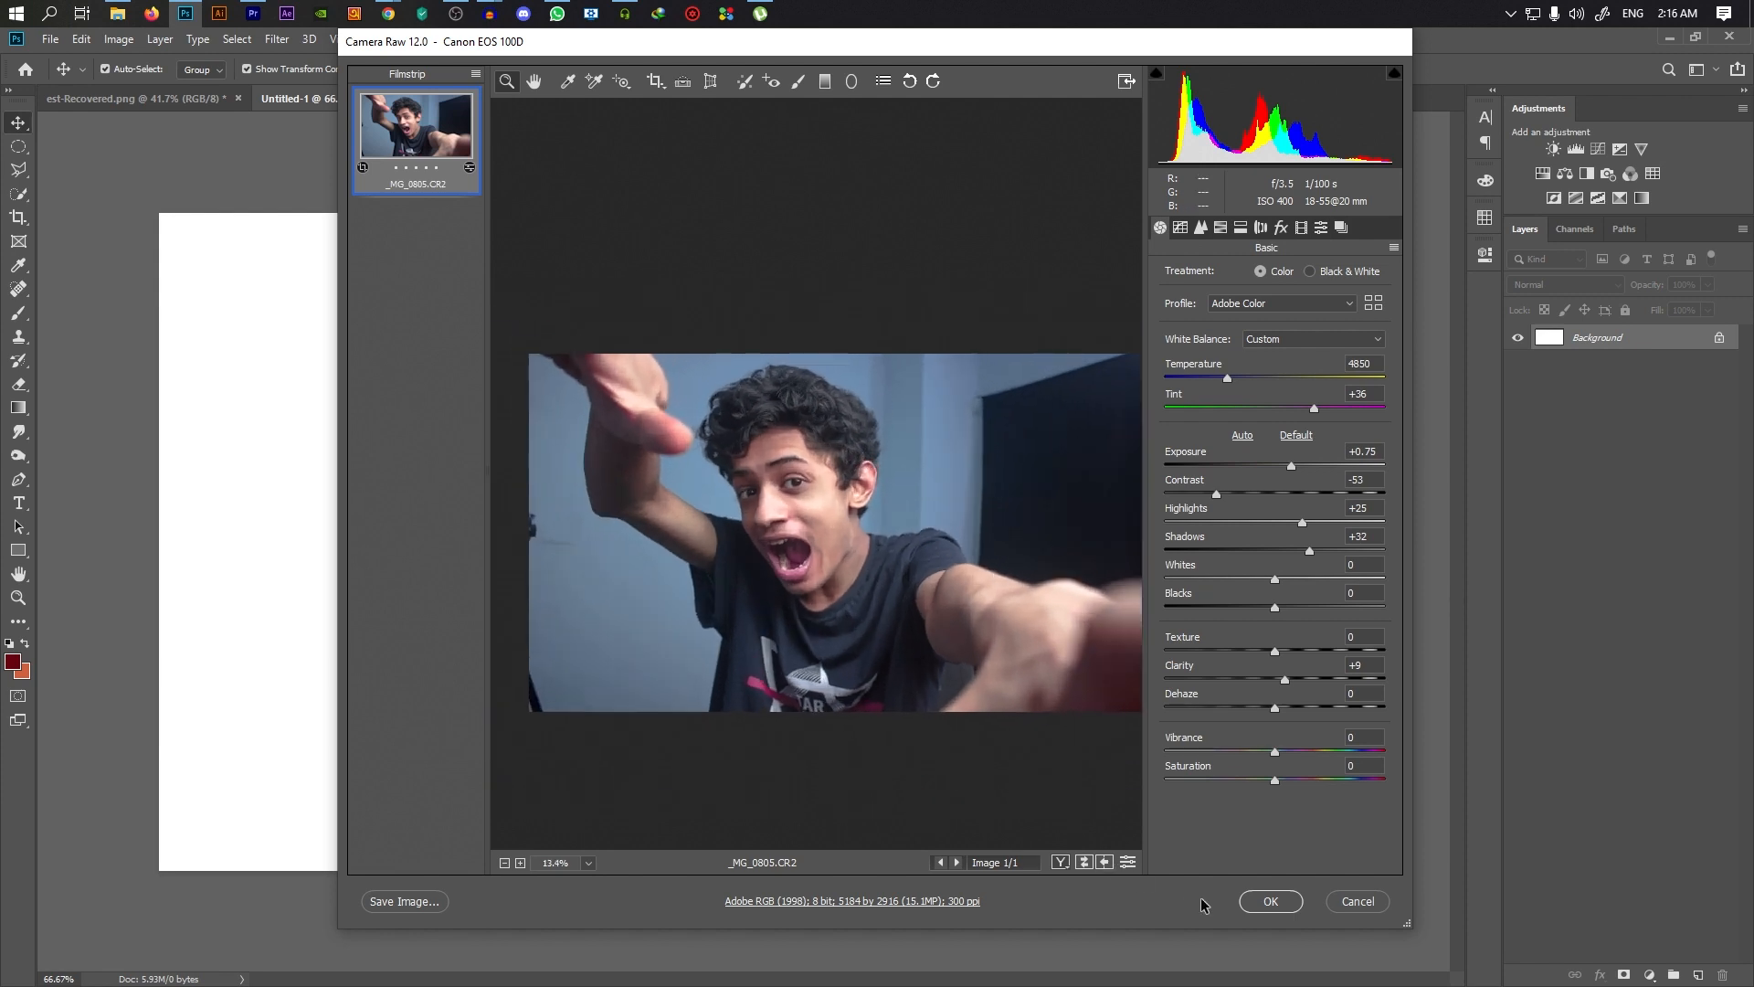
Place the developed photo in the document, scale it to 114.99% to fill the canvas, and deselect its layer
click(1259, 895)
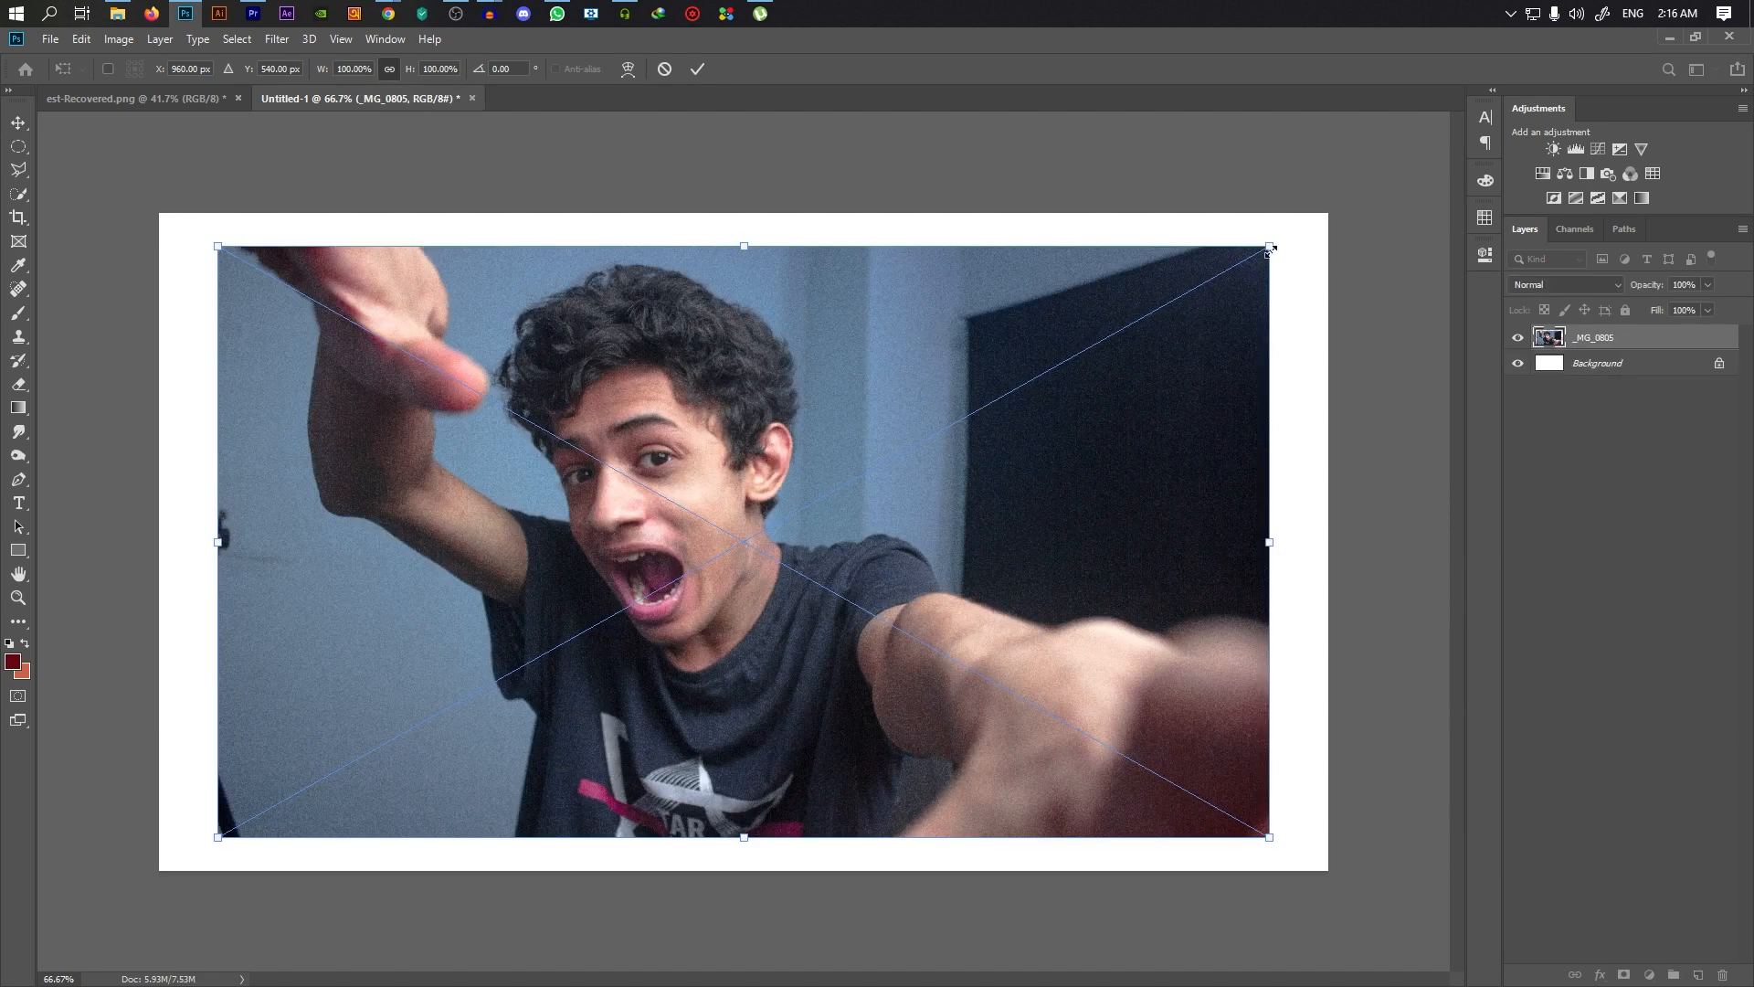
drag(1271, 246, 1349, 201)
click(695, 73)
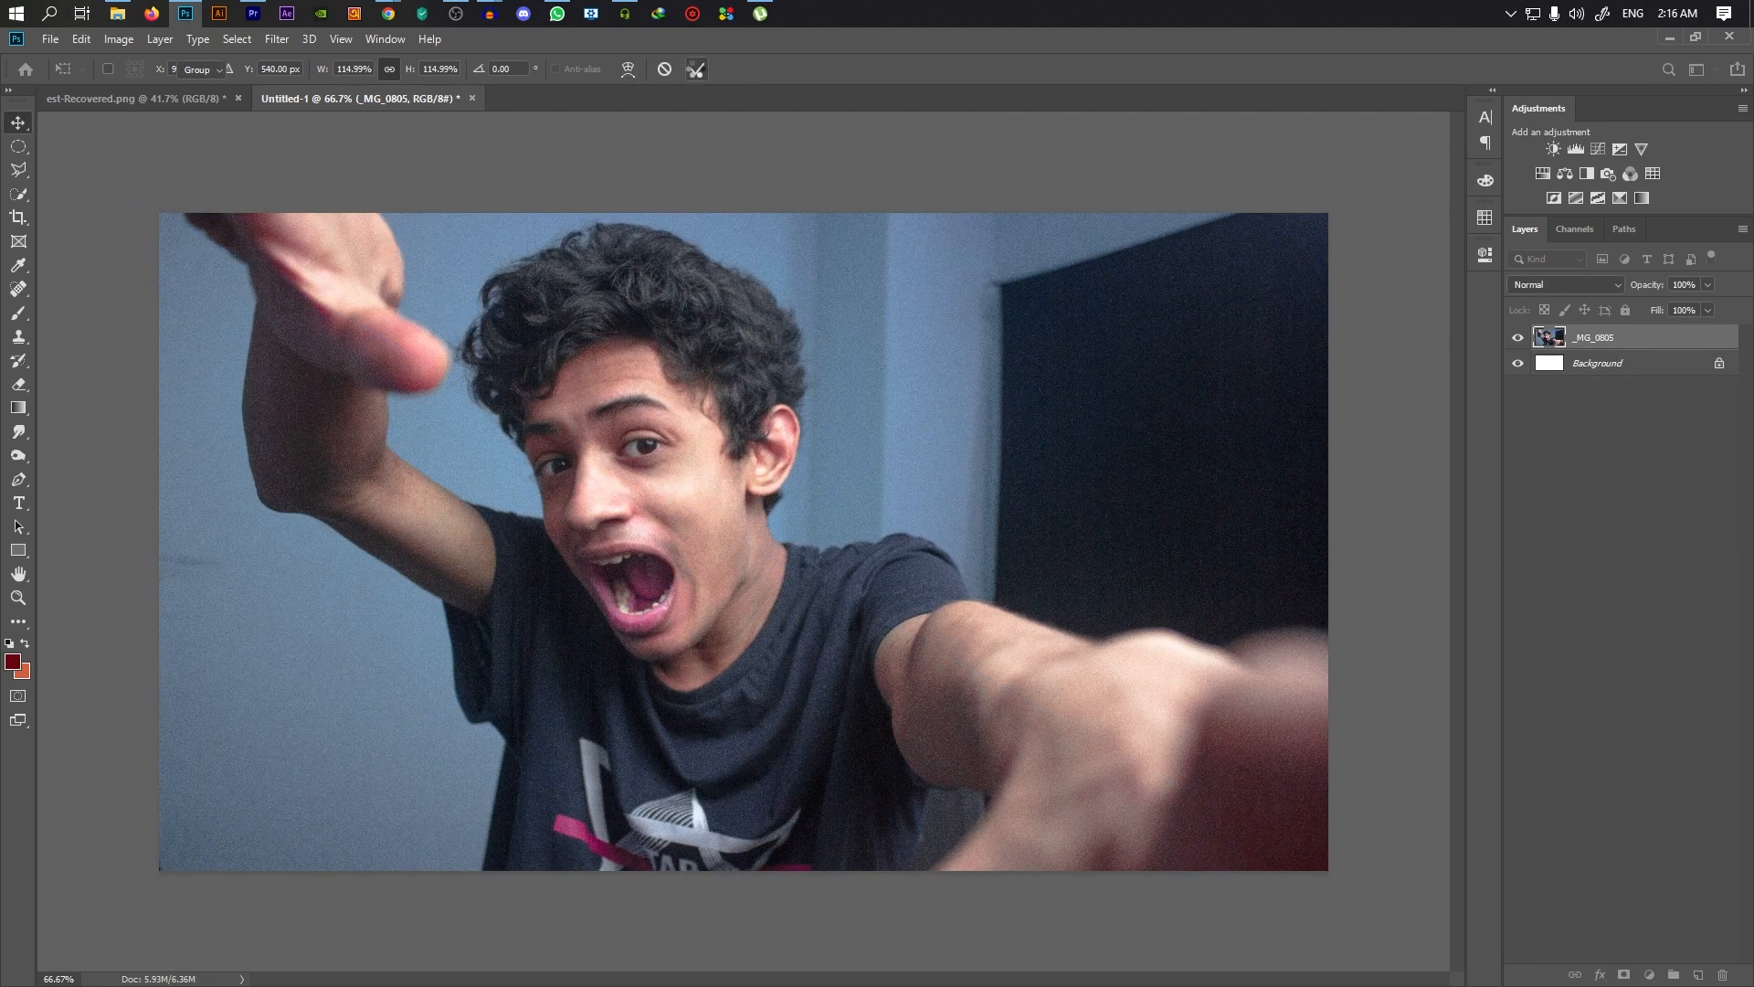
scroll(734, 474, down, 6)
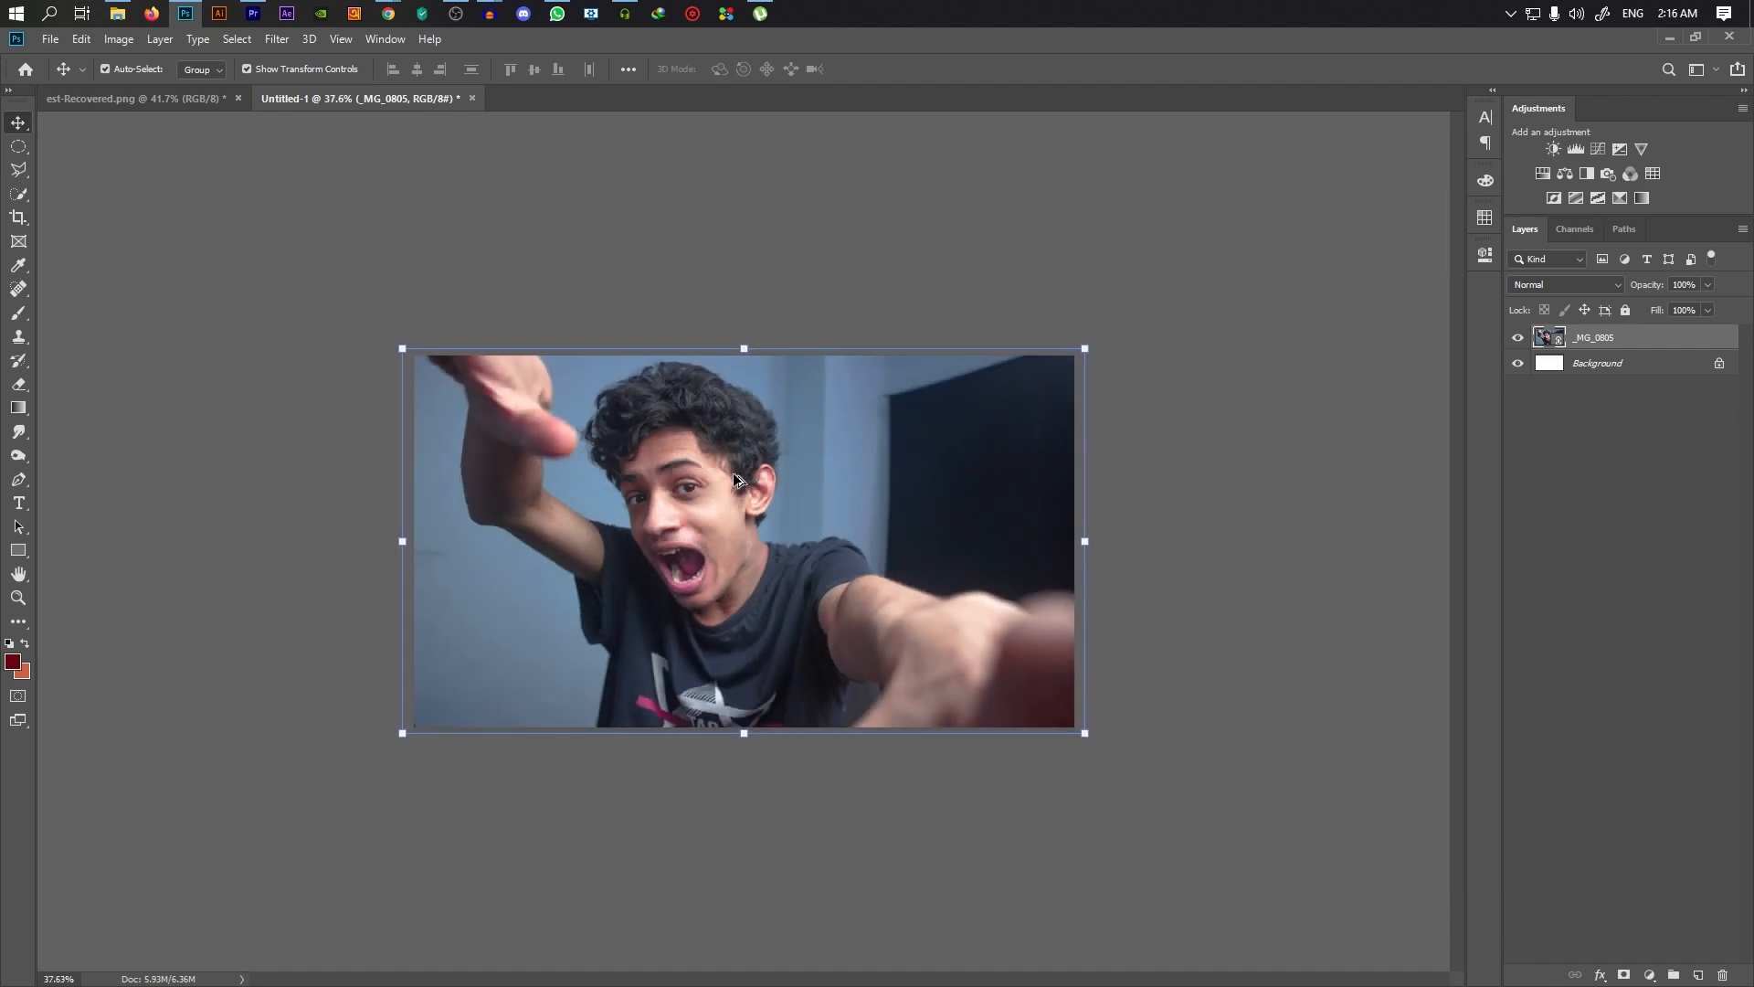
click(1200, 452)
scroll(993, 491, up, 5)
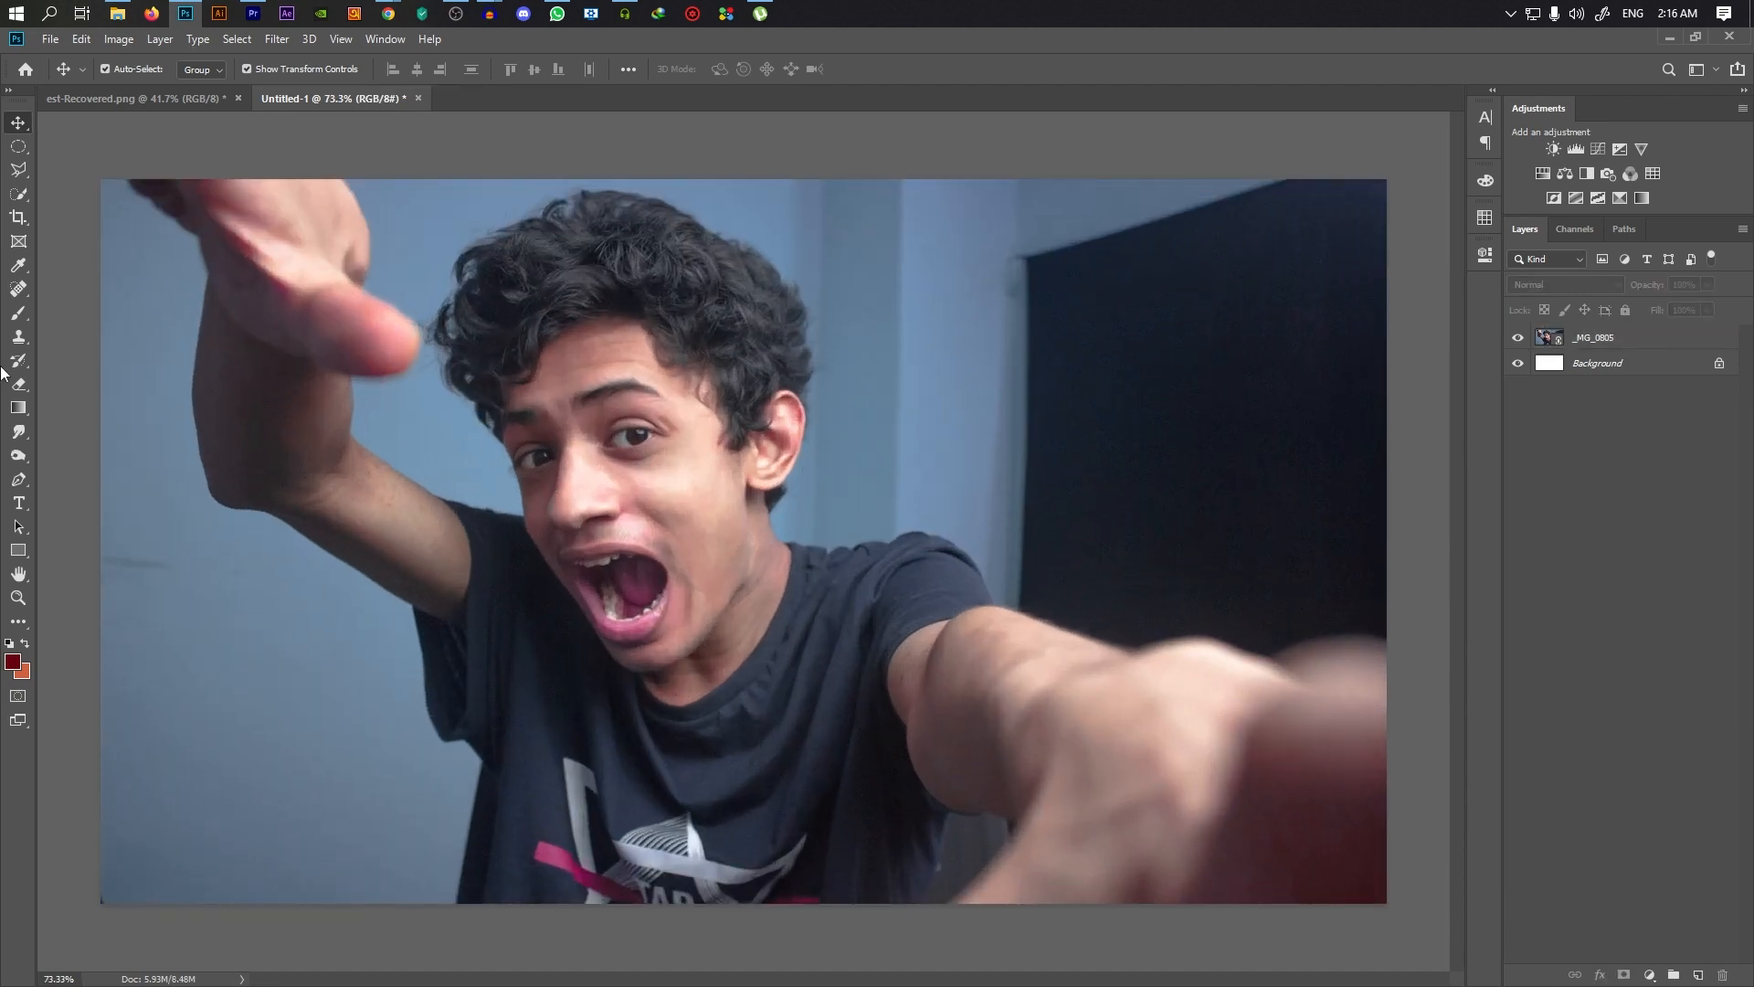
Start a Pen path along the raised hand's outer edge, from the photo's upper border toward the wrist
scroll(407, 224, up, 8)
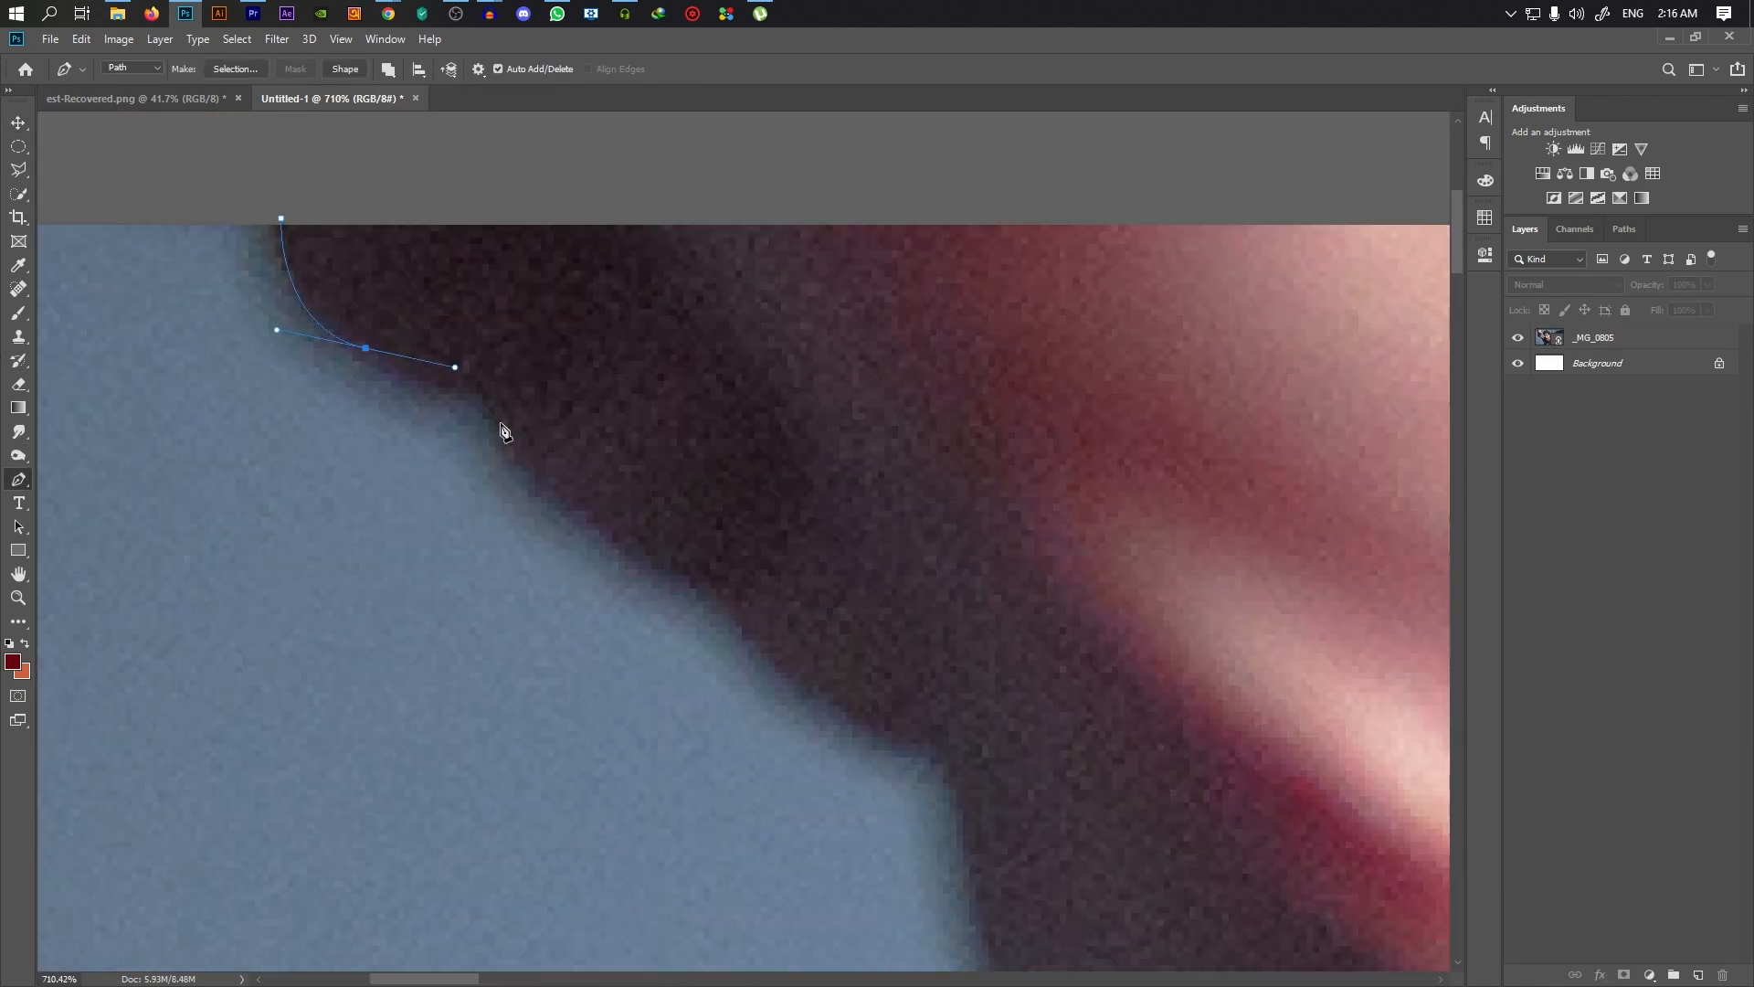
click(677, 556)
click(806, 672)
click(885, 703)
click(964, 758)
scroll(966, 764, down, 8)
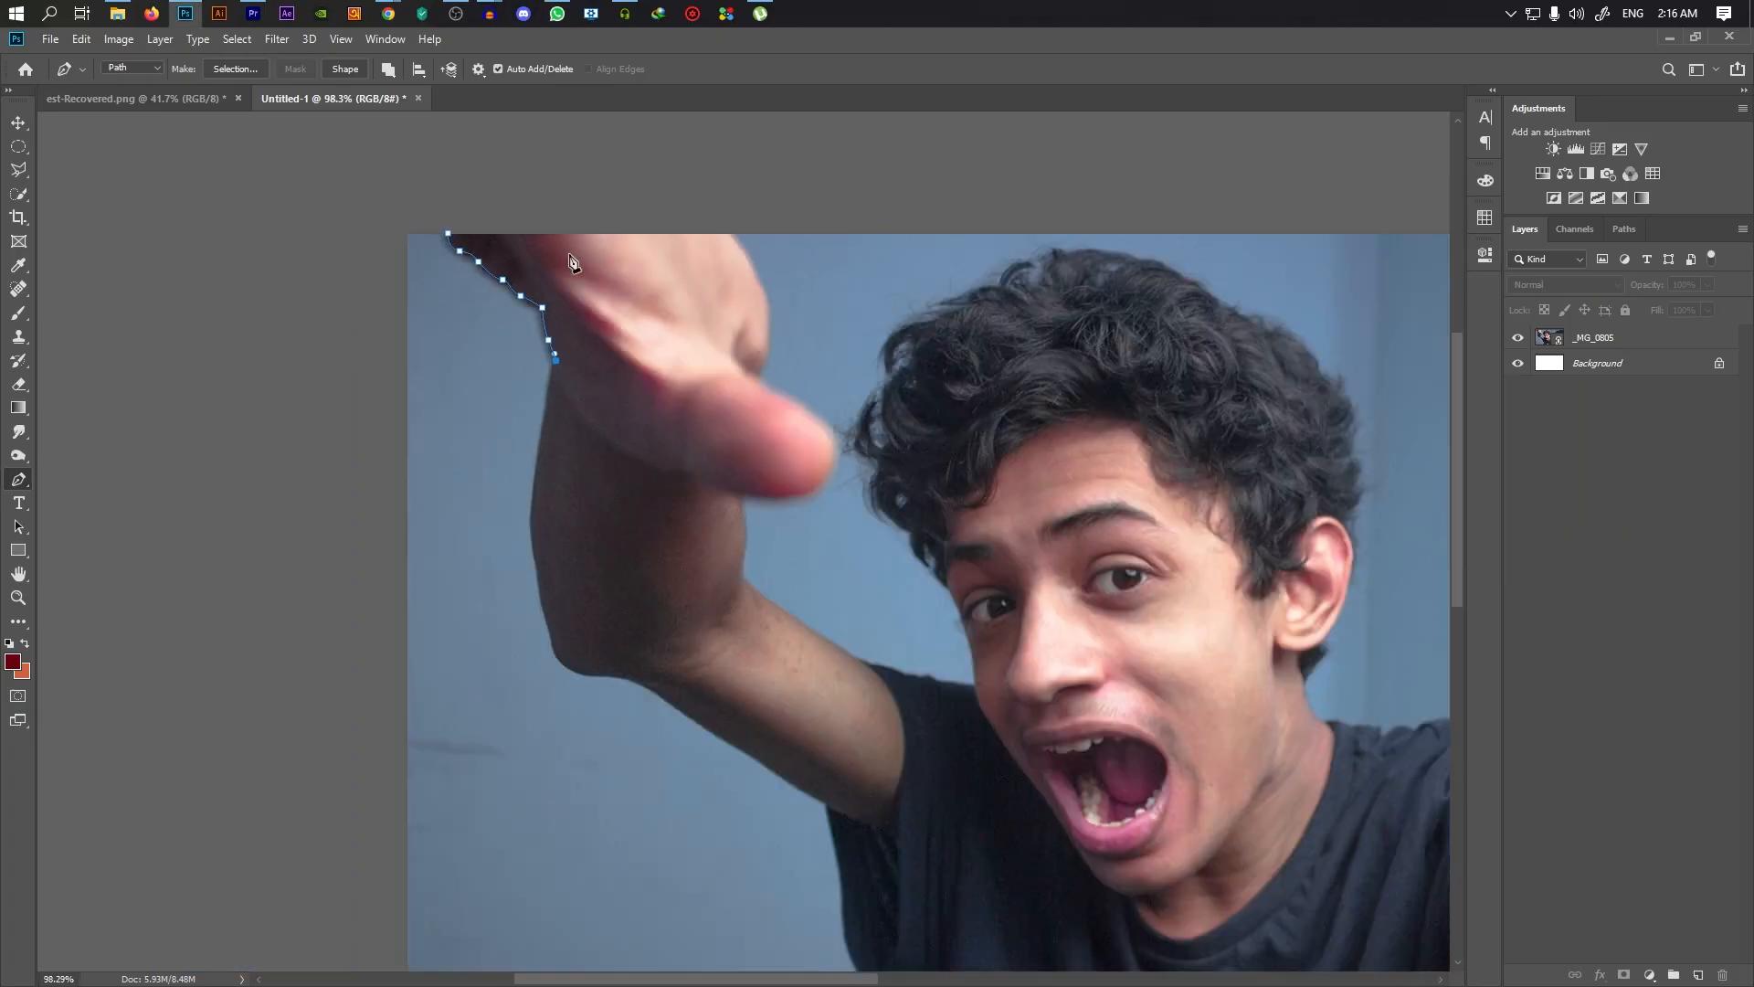
Continue the Pen path down the raised forearm, around the elbow and along the sleeve to the shirt's side
scroll(569, 258, up, 8)
drag(548, 766, 564, 850)
drag(442, 528, 462, 599)
drag(507, 734, 535, 772)
drag(694, 554, 768, 552)
click(863, 608)
drag(1038, 750, 245, 338)
drag(739, 660, 932, 771)
drag(785, 895, 539, 192)
drag(587, 539, 589, 766)
drag(646, 914, 485, 531)
drag(550, 619, 631, 779)
drag(869, 783, 977, 915)
drag(855, 914, 569, 415)
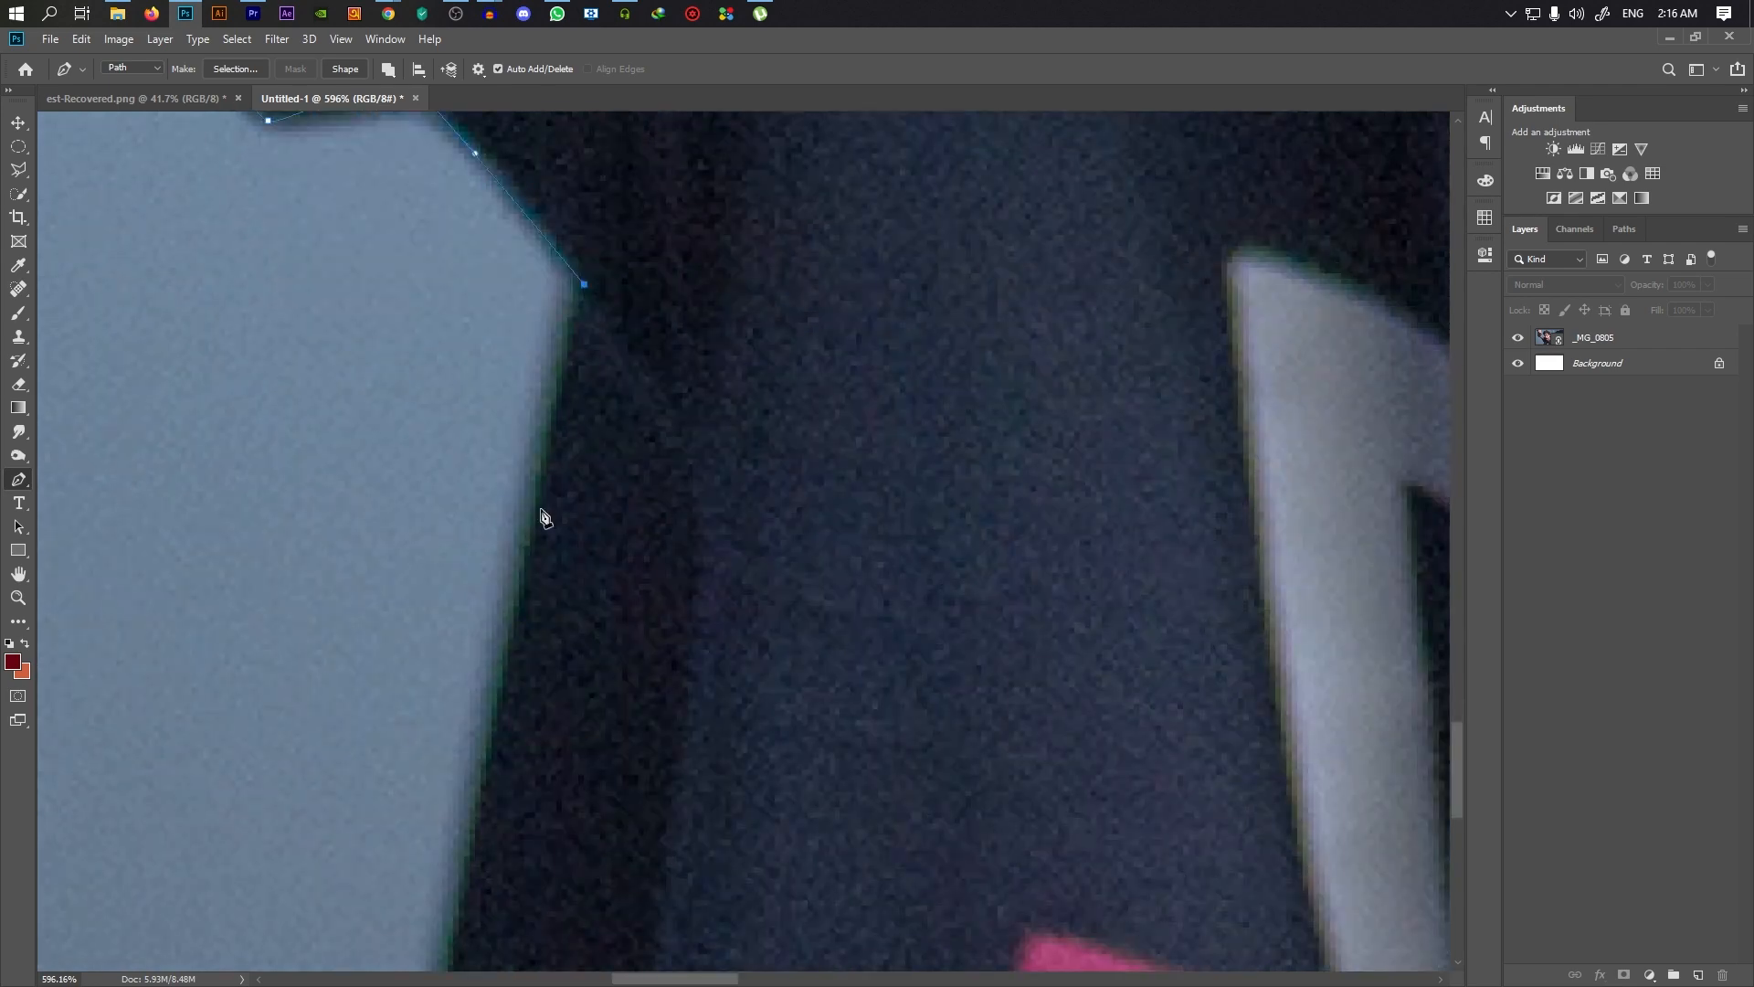
Extend the path down the shirt's side and around the background gap between the shirt and the outstretched arm
scroll(546, 518, down, 3)
drag(549, 689, 545, 732)
click(653, 675)
drag(724, 387, 752, 305)
scroll(731, 383, up, 4)
click(781, 335)
drag(891, 350, 958, 356)
drag(1113, 357, 1120, 361)
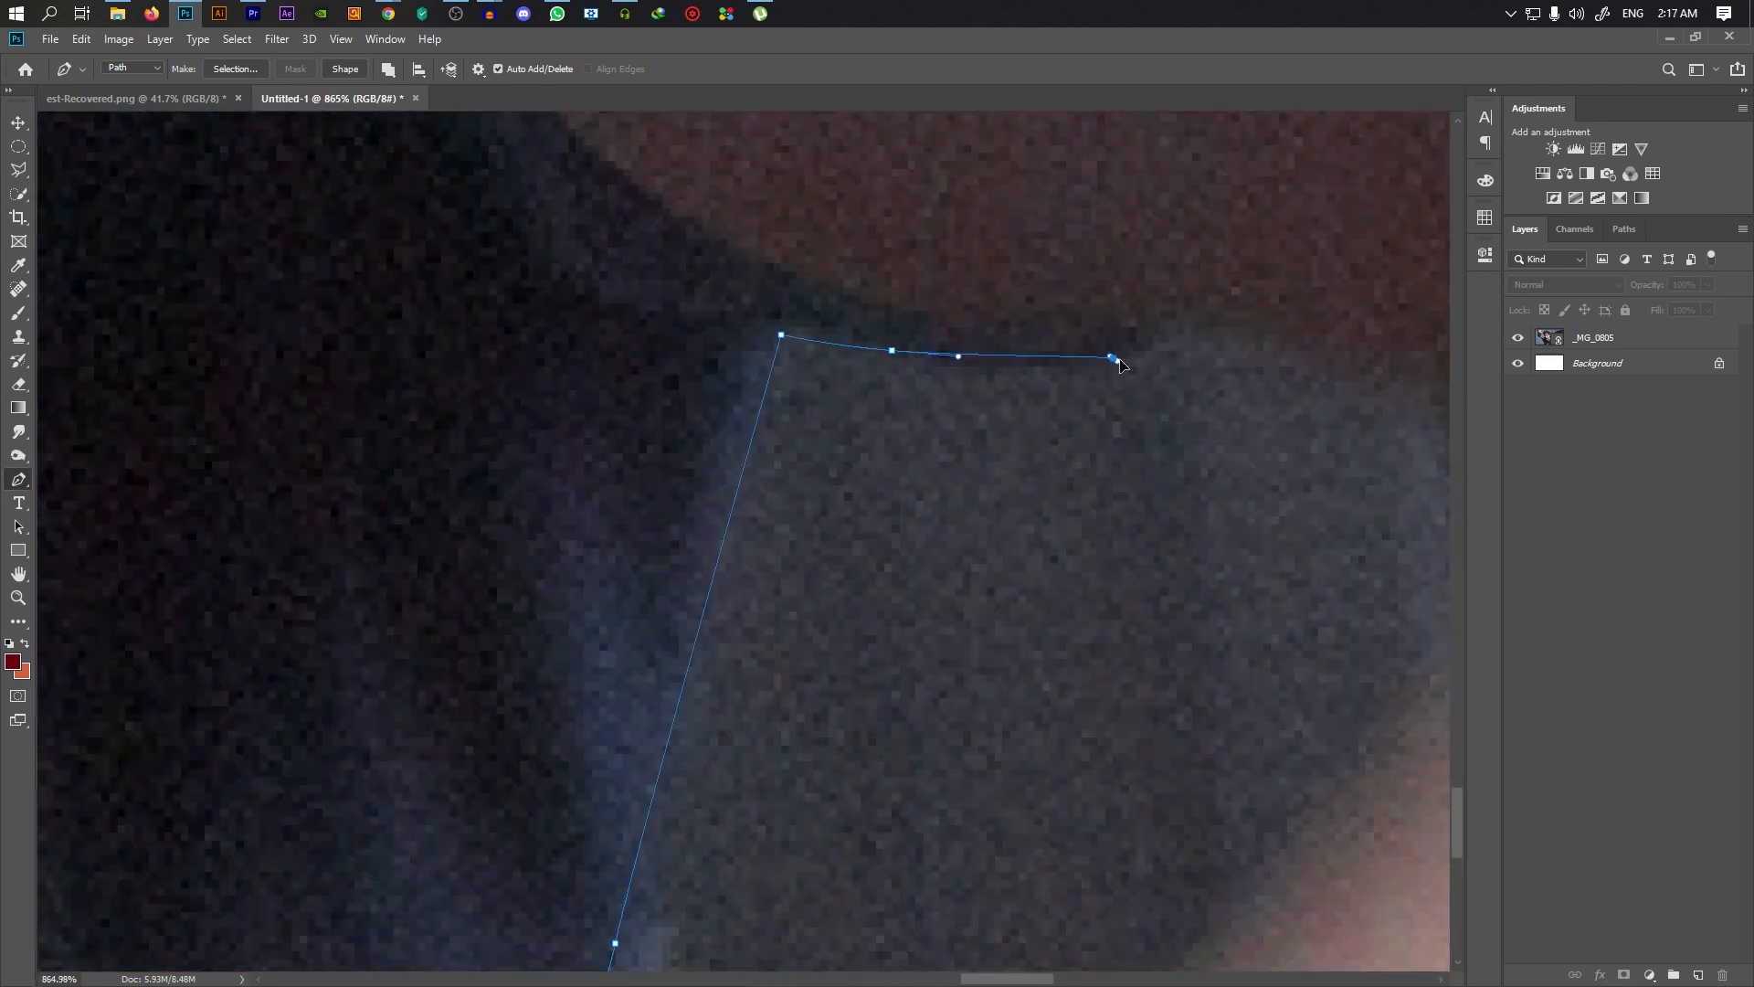
Continue the path past the gap and outside the photo's border, then over the outstretched hand's blurred outer part
scroll(1120, 365, down, 2)
drag(1045, 223, 1014, 388)
drag(658, 717, 580, 771)
scroll(819, 755, down, 4)
click(1303, 449)
drag(1096, 397, 969, 414)
click(809, 460)
click(763, 500)
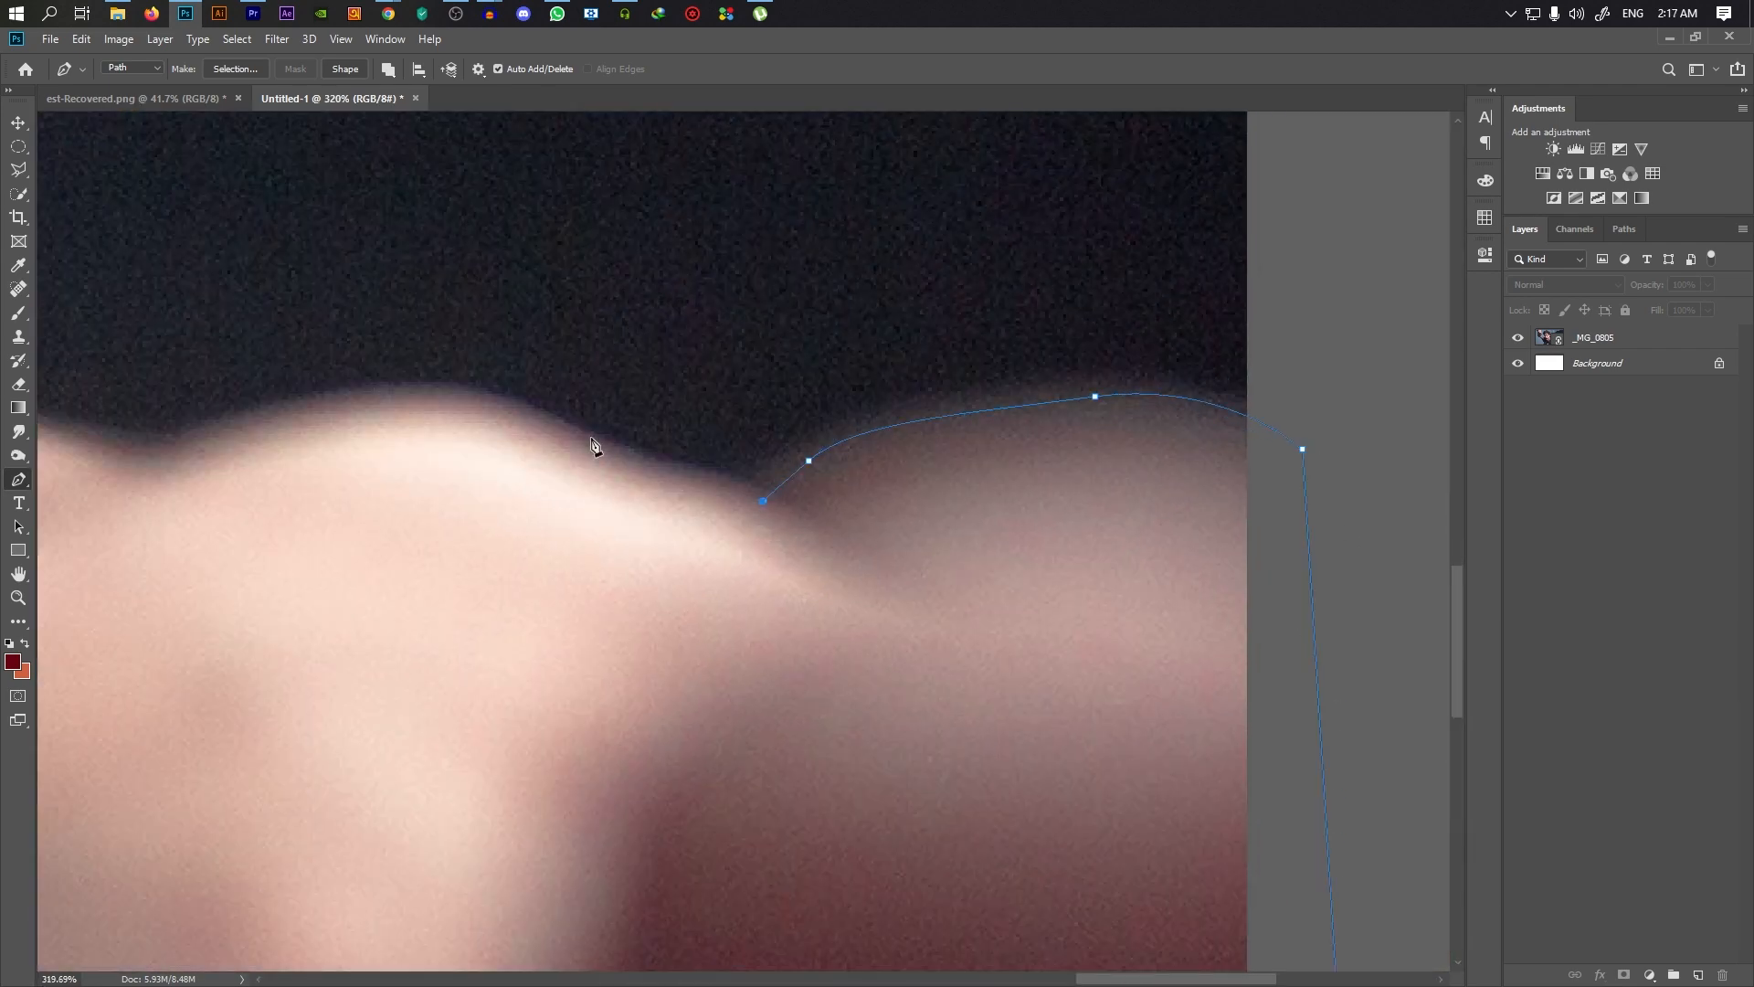
Trace the upper edge of the outstretched hand and forearm back to the shirt sleeve and shoulder
click(594, 441)
drag(429, 389, 366, 397)
drag(274, 430, 1051, 659)
drag(986, 668, 940, 686)
click(901, 698)
drag(615, 591, 397, 498)
drag(618, 528, 585, 456)
drag(1035, 646, 976, 641)
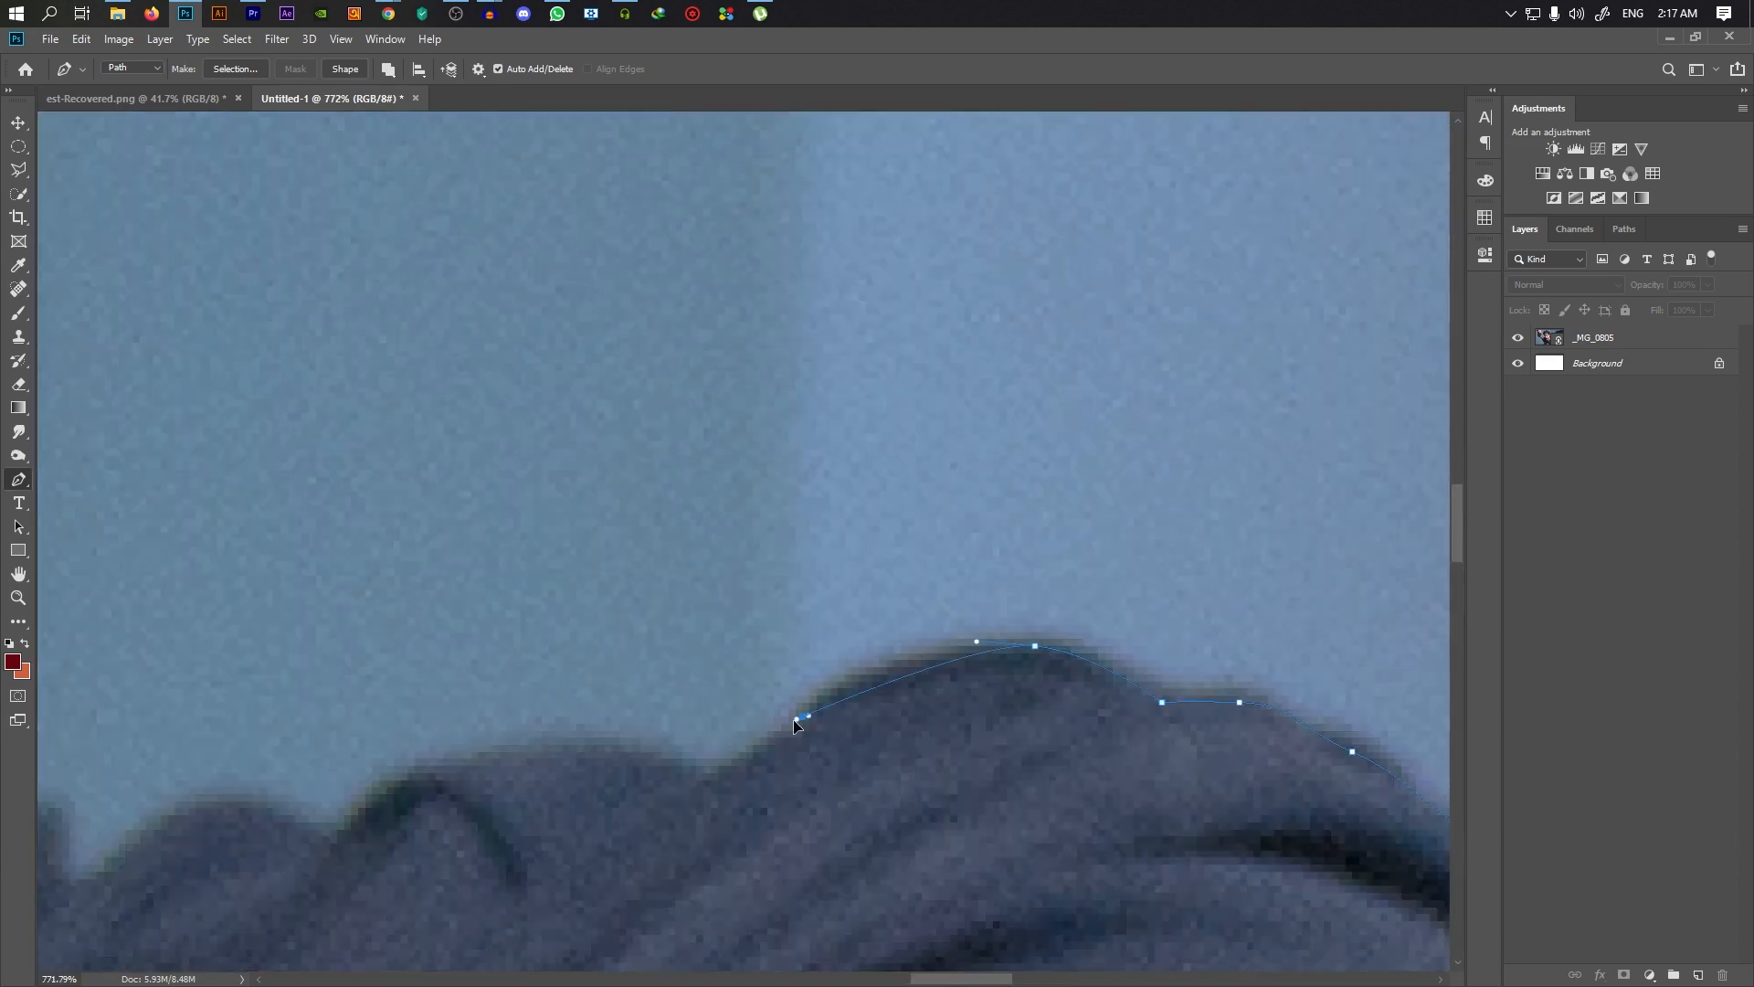
Trace the folds along the shirt's shoulder, up the neck and onto the ear's outer edge
click(336, 850)
drag(260, 815, 196, 811)
click(125, 850)
drag(76, 893, 60, 907)
drag(66, 897, 770, 874)
click(645, 772)
click(524, 770)
drag(357, 757, 873, 924)
click(850, 917)
drag(714, 757, 698, 672)
drag(666, 576, 673, 512)
scroll(779, 497, down, 2)
drag(826, 442, 865, 311)
scroll(822, 365, down, 2)
click(709, 709)
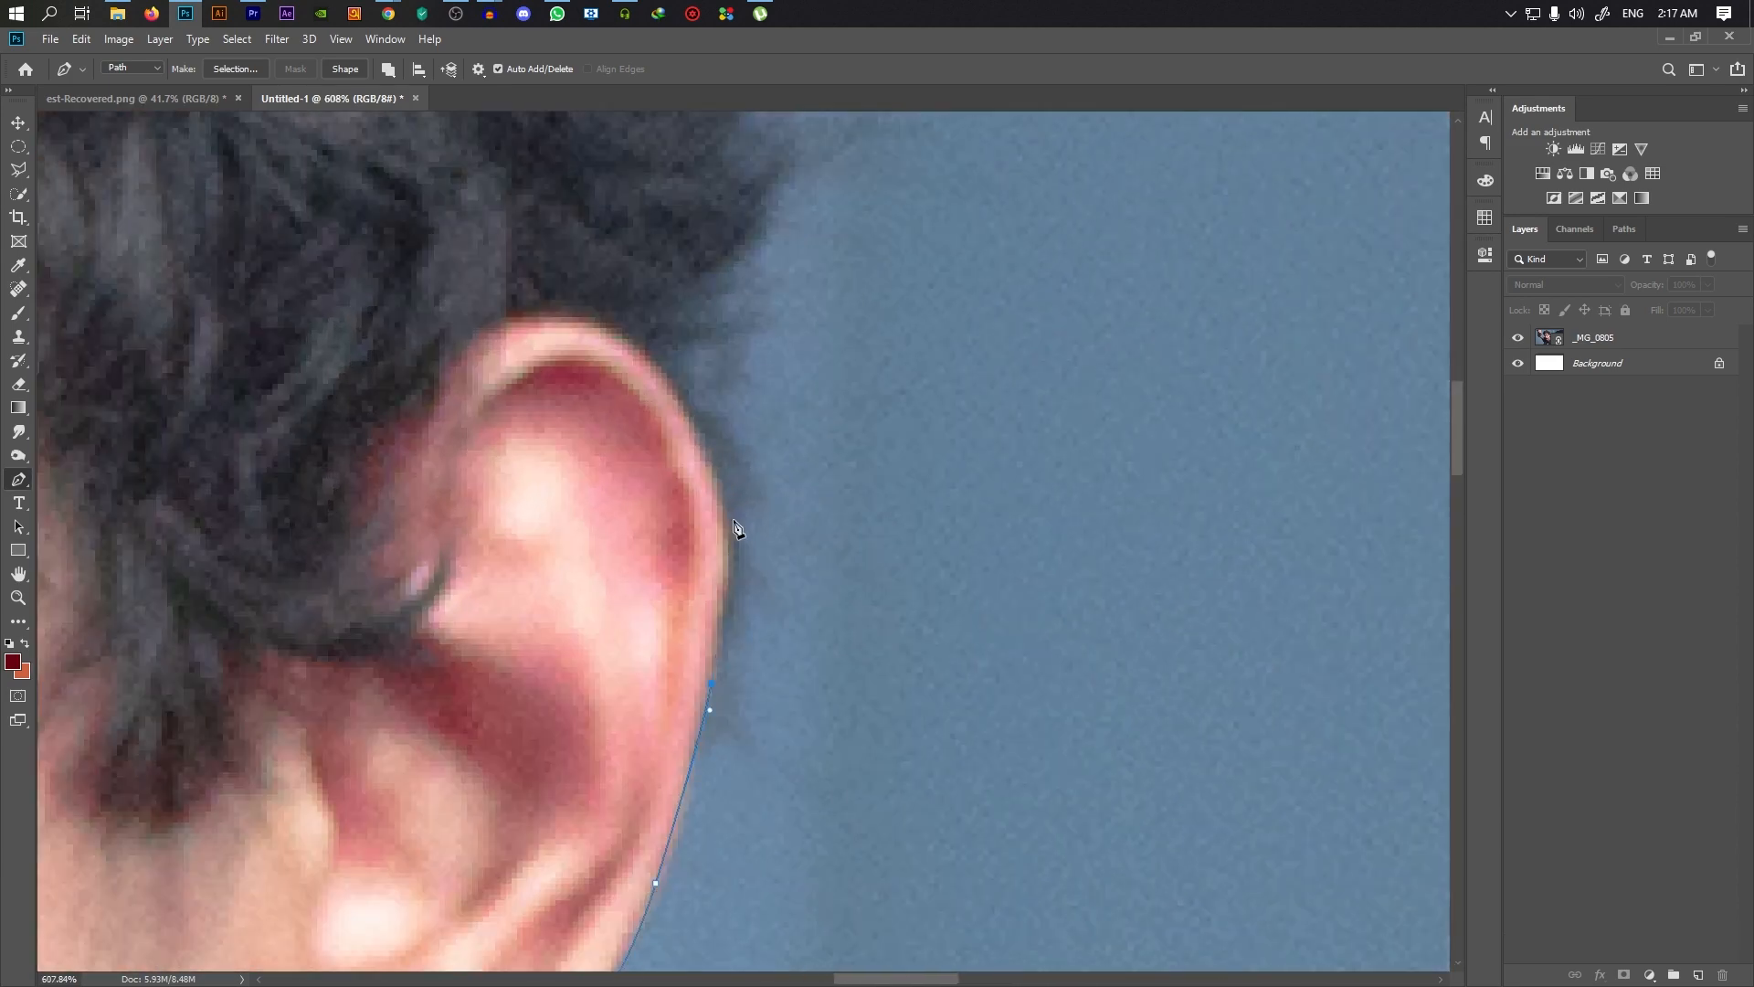
Continue the path up the ear's outer edge and across the inside of the hair
click(717, 475)
scroll(752, 387, down, 3)
click(752, 388)
scroll(399, 513, up, 5)
drag(579, 281, 512, 147)
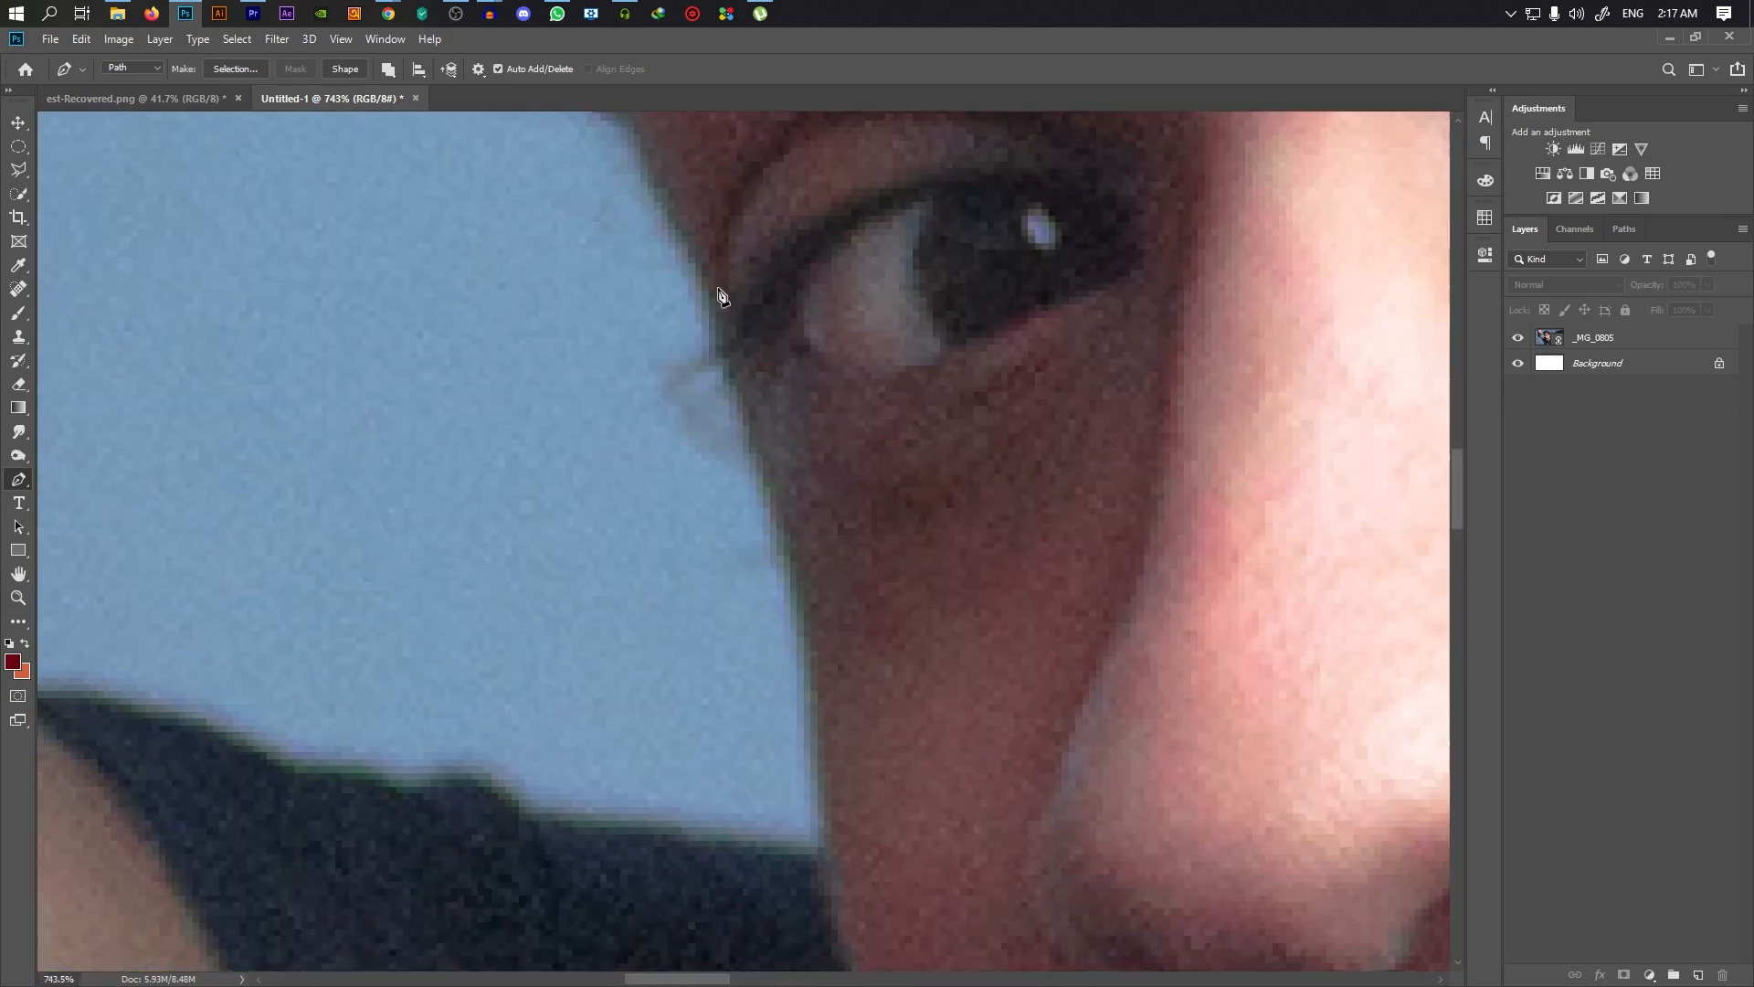
Trace the path down the face edge beside the eye and along the top of the adjoining shirt shoulder
drag(768, 493, 779, 556)
click(822, 716)
click(1061, 648)
click(967, 627)
click(756, 601)
click(633, 580)
drag(532, 553, 482, 545)
click(438, 540)
Trace the raised arm's inner edge up to the thumb and around the thumb's tip
scroll(439, 540, down, 4)
click(768, 631)
click(755, 646)
click(743, 732)
click(799, 548)
click(763, 266)
drag(777, 544, 848, 466)
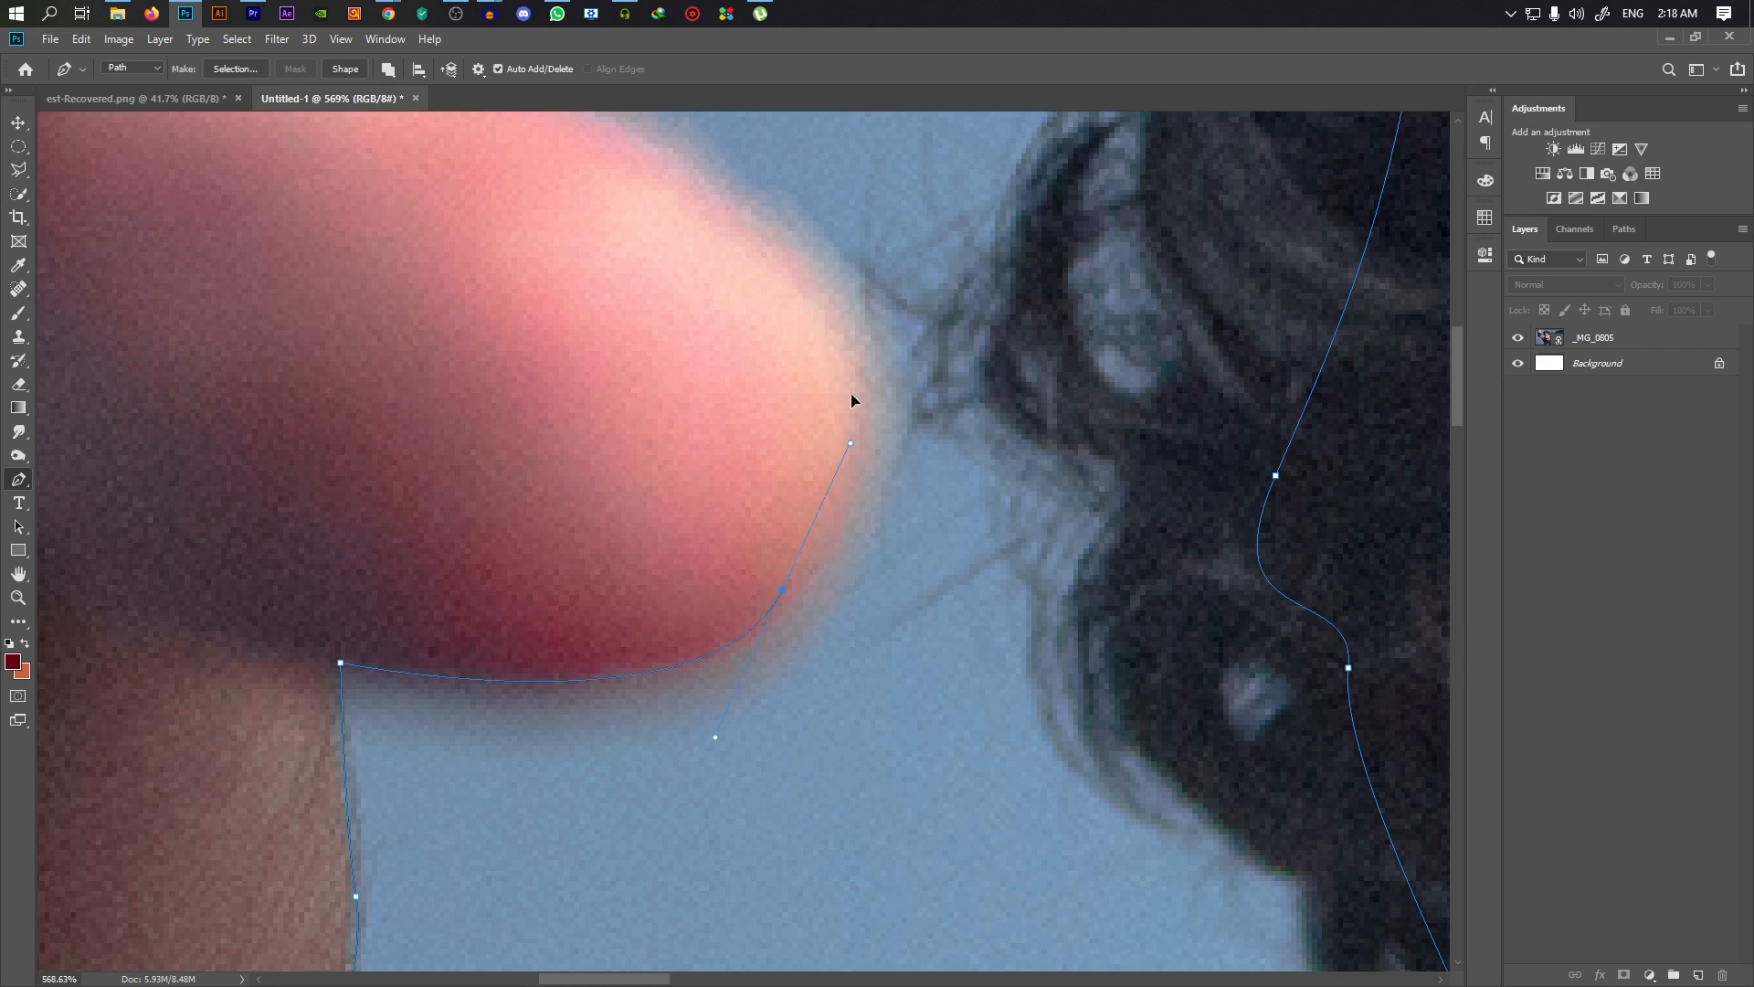
drag(780, 259, 708, 212)
Trace the rest of the raised hand to close the path, and convert the path into a selection
scroll(777, 274, down, 3)
click(771, 574)
click(768, 533)
drag(813, 410, 812, 347)
click(783, 471)
scroll(526, 363, down, 10)
key(ctrl+Return)
Start Refine Edge on the portrait layer and brush over the hair's outline to recover the strands
scroll(573, 363, up, 8)
scroll(869, 638, up, 2)
click(237, 40)
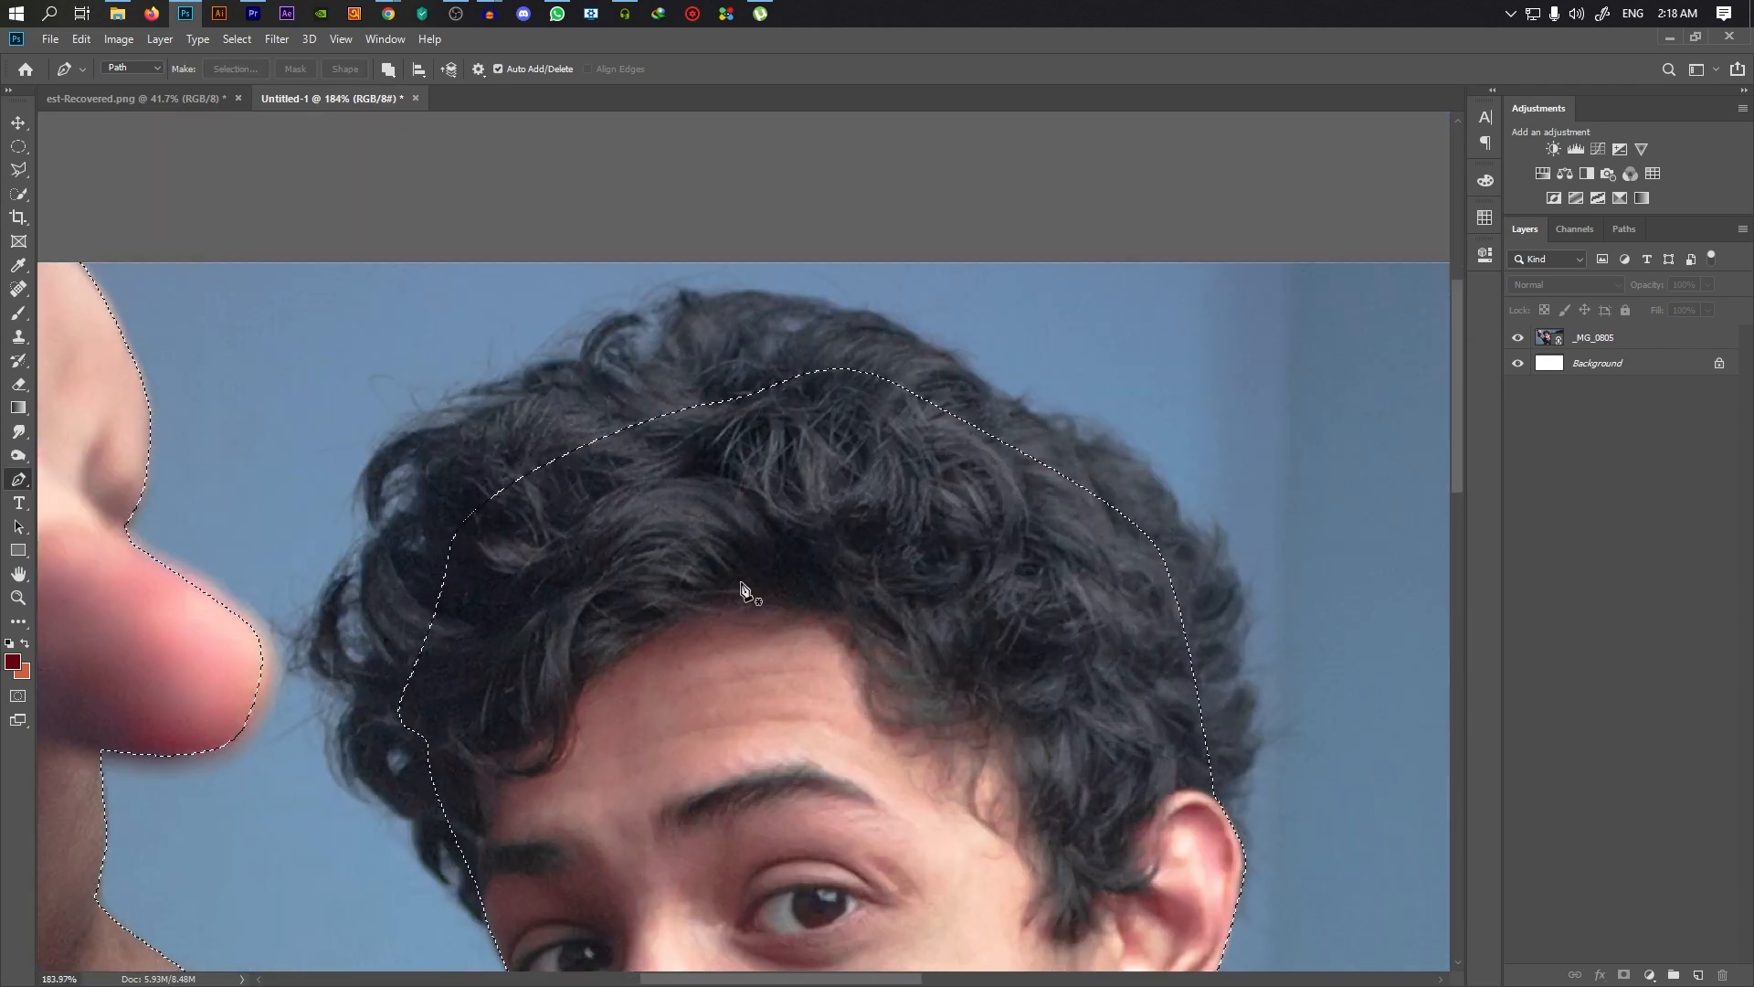
click(1624, 342)
click(236, 39)
shift+click(274, 265)
mouse_move(445, 891)
mouse_down()
mouse_move(366, 716)
mouse_move(438, 513)
mouse_move(1037, 457)
mouse_move(1259, 903)
mouse_up()
drag(1216, 877, 1000, 491)
drag(992, 702, 970, 709)
Set the Refine Edge contrast to 33%, shift edge to -26%, feather to 0 px and radius to 0.2 px
drag(1544, 645, 1579, 670)
drag(1042, 548, 1186, 726)
mouse_move(1570, 645)
mouse_down()
mouse_move(1606, 645)
mouse_move(1577, 643)
mouse_up()
click(1545, 622)
click(1546, 537)
Check the outstretched arm's edge, set Smooth to 4 and Radius to 0, and apply the refined selection as a layer mask
drag(668, 573, 1353, 777)
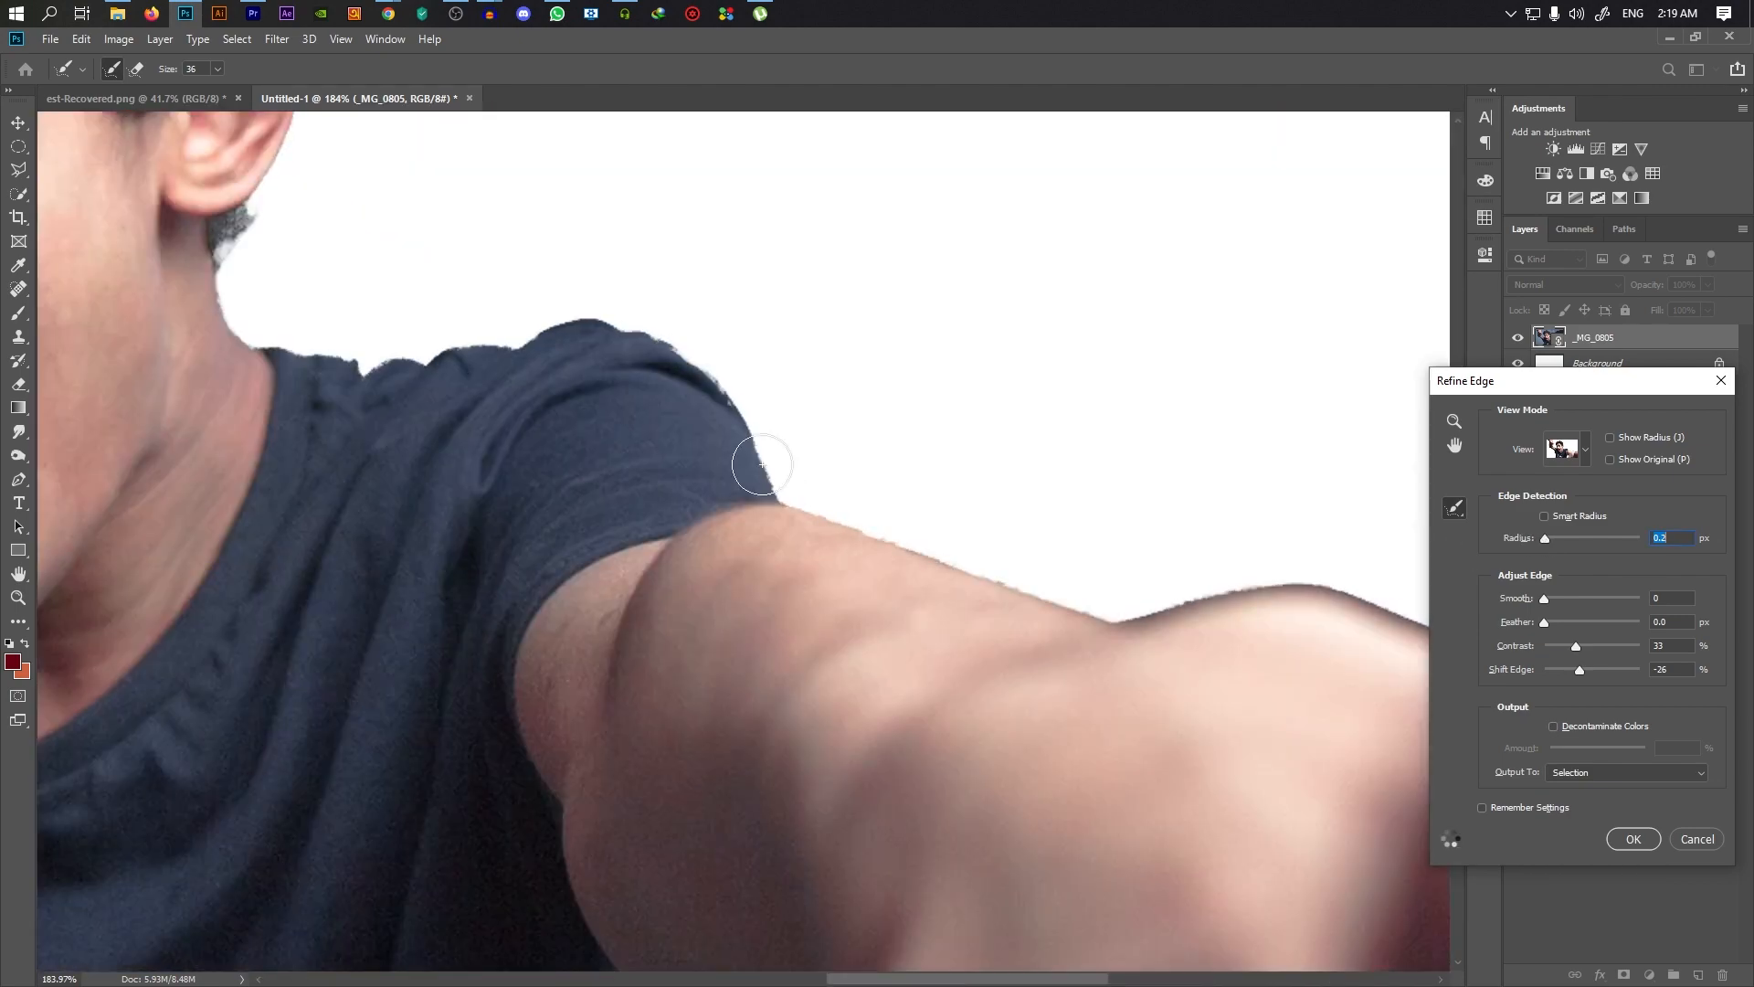
drag(764, 462, 1319, 728)
click(1544, 600)
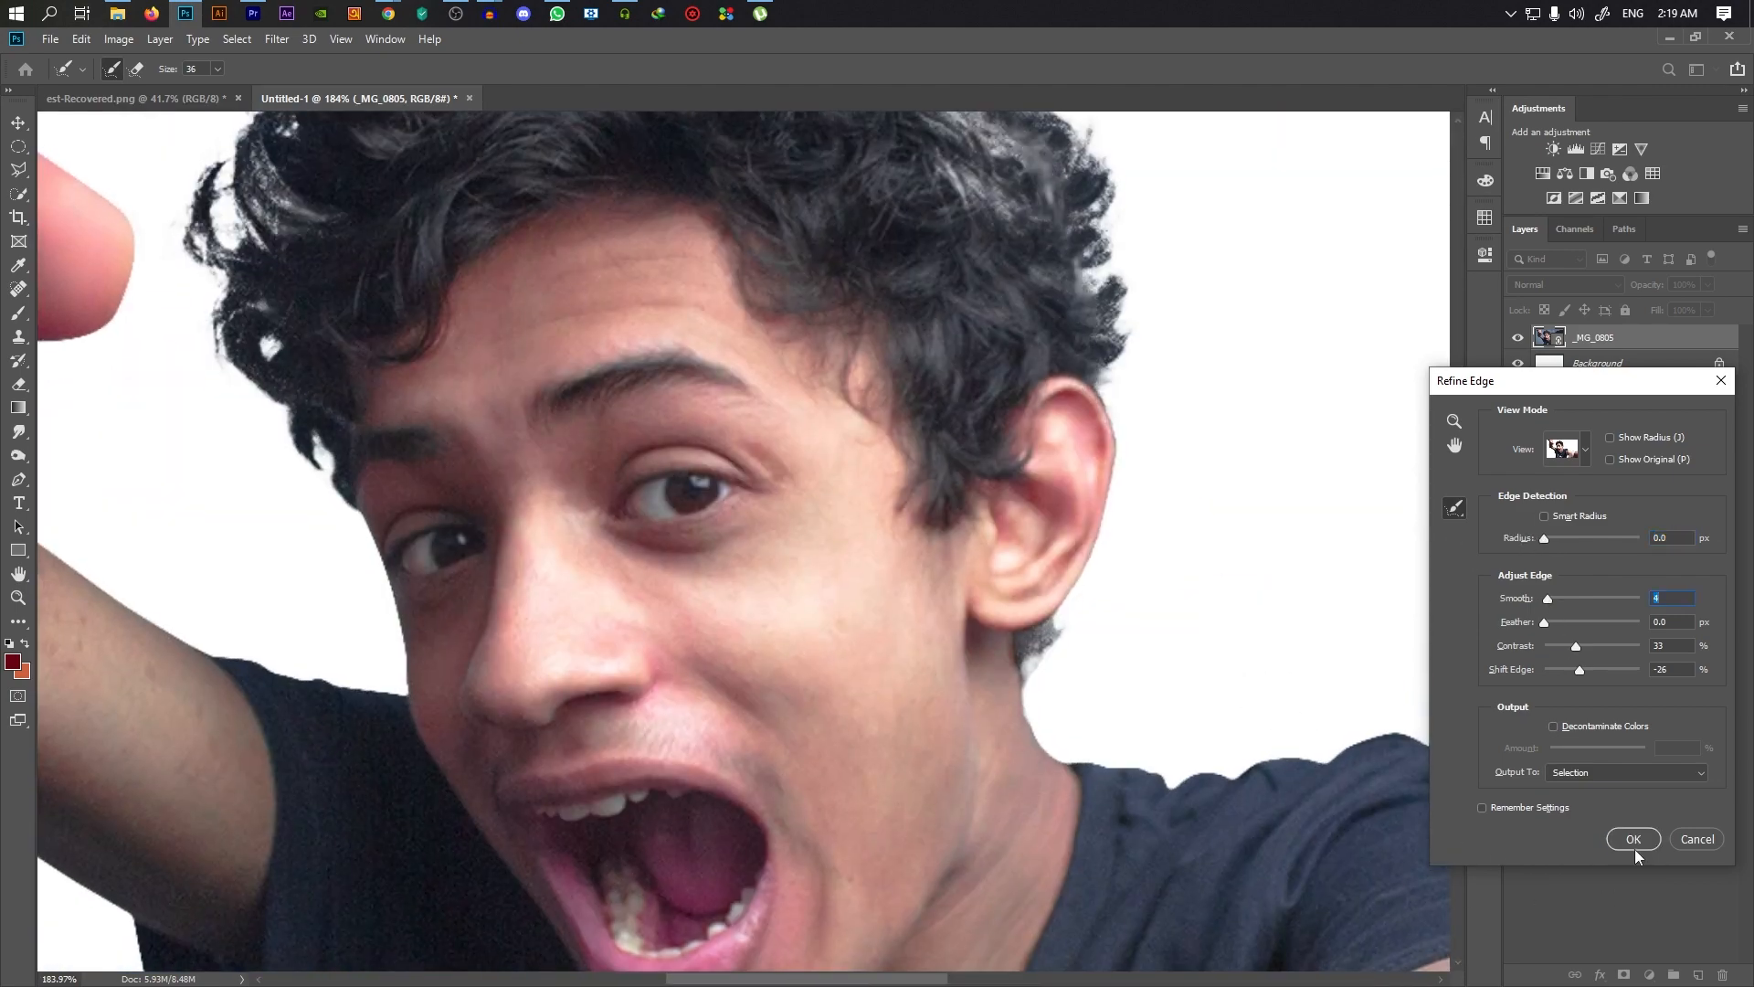
click(1634, 847)
click(1624, 974)
Paint white on the layer mask with the brush to restore missing hair along the head's outline
scroll(676, 402, up, 10)
key(b)
alt+right_click(914, 467)
key(x)
drag(1051, 457, 838, 243)
drag(1104, 376, 1234, 635)
drag(1353, 806, 901, 643)
drag(882, 375, 1154, 638)
drag(986, 517, 733, 321)
Restore the curls between the raised thumb and the forehead by painting white on the mask with a smaller brush
mouse_move(393, 274)
mouse_down()
mouse_move(811, 491)
mouse_move(450, 618)
mouse_move(300, 627)
mouse_up()
drag(302, 822, 631, 623)
drag(517, 603, 494, 717)
drag(511, 841, 626, 635)
drag(584, 584, 576, 840)
drag(732, 812, 567, 458)
drag(412, 384, 457, 402)
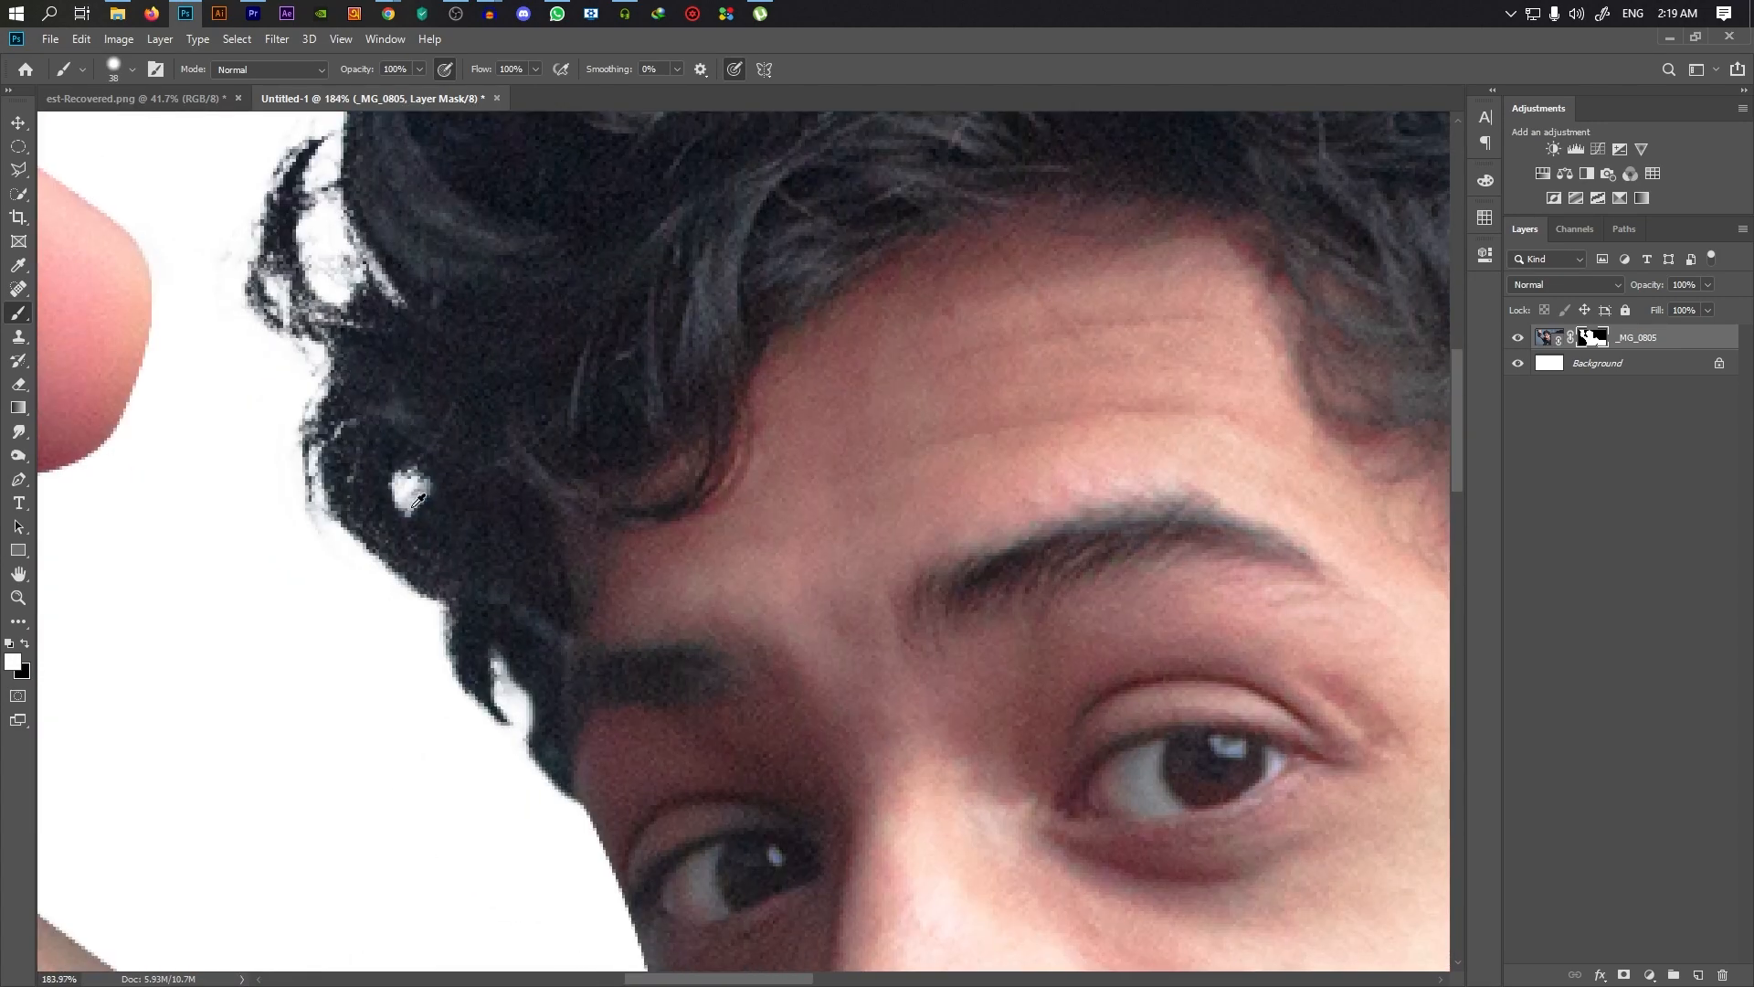
drag(1325, 402, 365, 503)
drag(763, 850, 735, 362)
drag(717, 653, 773, 671)
scroll(770, 626, up, 1)
scroll(822, 626, down, 7)
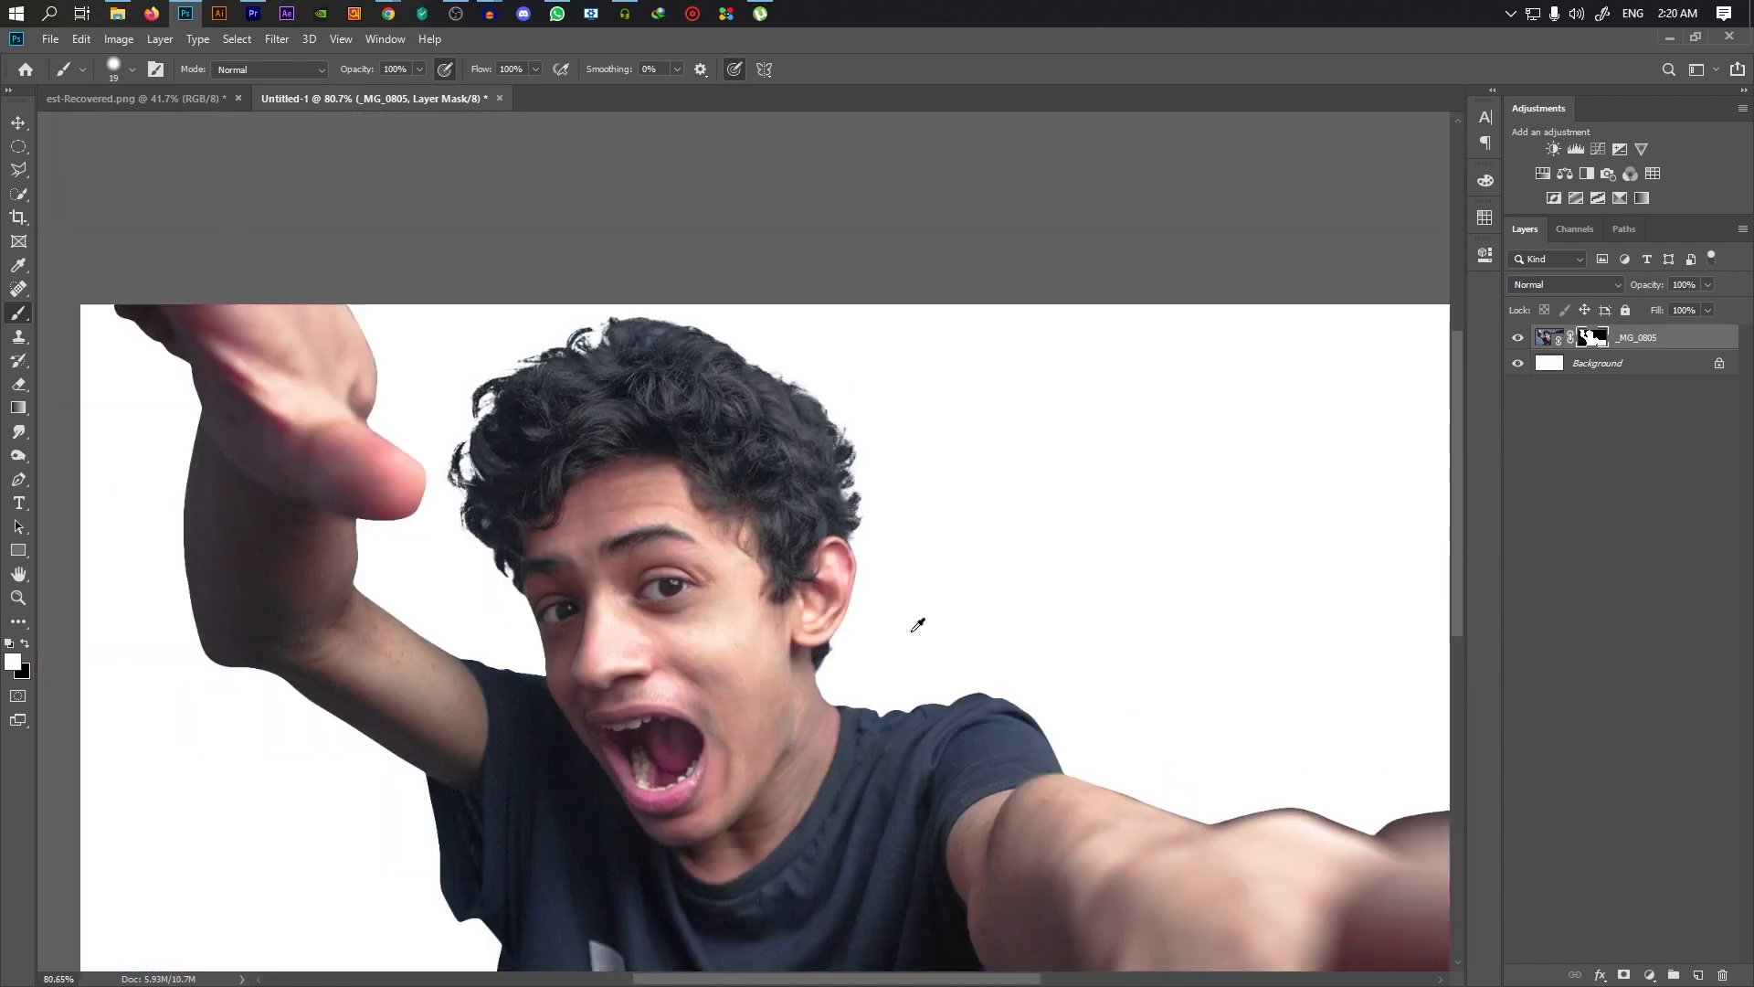
Paint black on the mask to clean the cutout edge along the shoulder and outstretched arm
scroll(920, 624, up, 7)
mouse_move(1114, 850)
mouse_down()
mouse_move(650, 490)
mouse_move(827, 512)
mouse_up()
scroll(650, 490, up, 3)
key(x)
alt+right_click(1034, 622)
mouse_move(1407, 877)
mouse_down()
mouse_move(557, 352)
mouse_move(1181, 631)
mouse_up()
scroll(1180, 630, down, 3)
drag(1371, 647, 791, 579)
Smooth the upper edge of the outstretched hand to the photo's border by painting black on the mask
scroll(793, 582, up, 3)
drag(511, 566, 1096, 507)
scroll(850, 497, down, 3)
drag(1425, 557, 1078, 502)
drag(882, 532, 571, 448)
drag(1035, 522, 714, 504)
drag(708, 508, 814, 419)
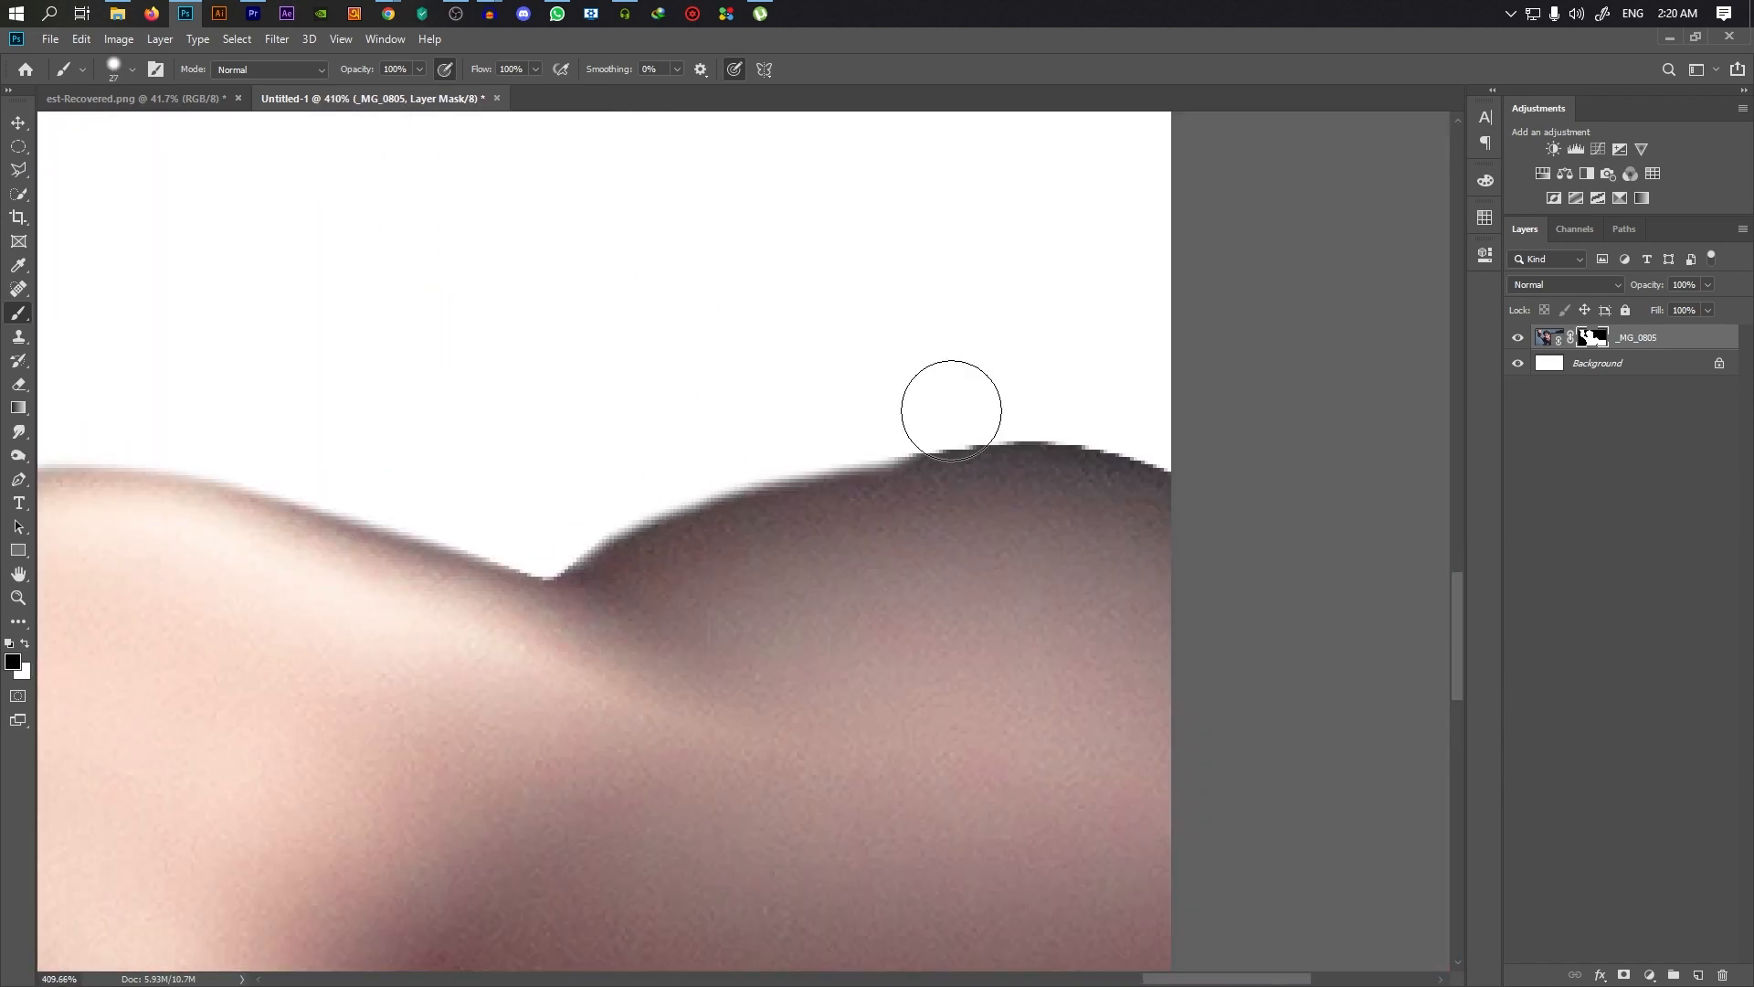
Clean the mask around the gap between the shirt and the outstretched arm with black strokes
scroll(913, 430, down, 5)
scroll(1019, 822, up, 5)
drag(1022, 830, 1021, 632)
drag(773, 521, 712, 777)
mouse_move(722, 841)
mouse_down()
mouse_move(722, 737)
mouse_move(631, 834)
mouse_up()
drag(994, 517, 885, 655)
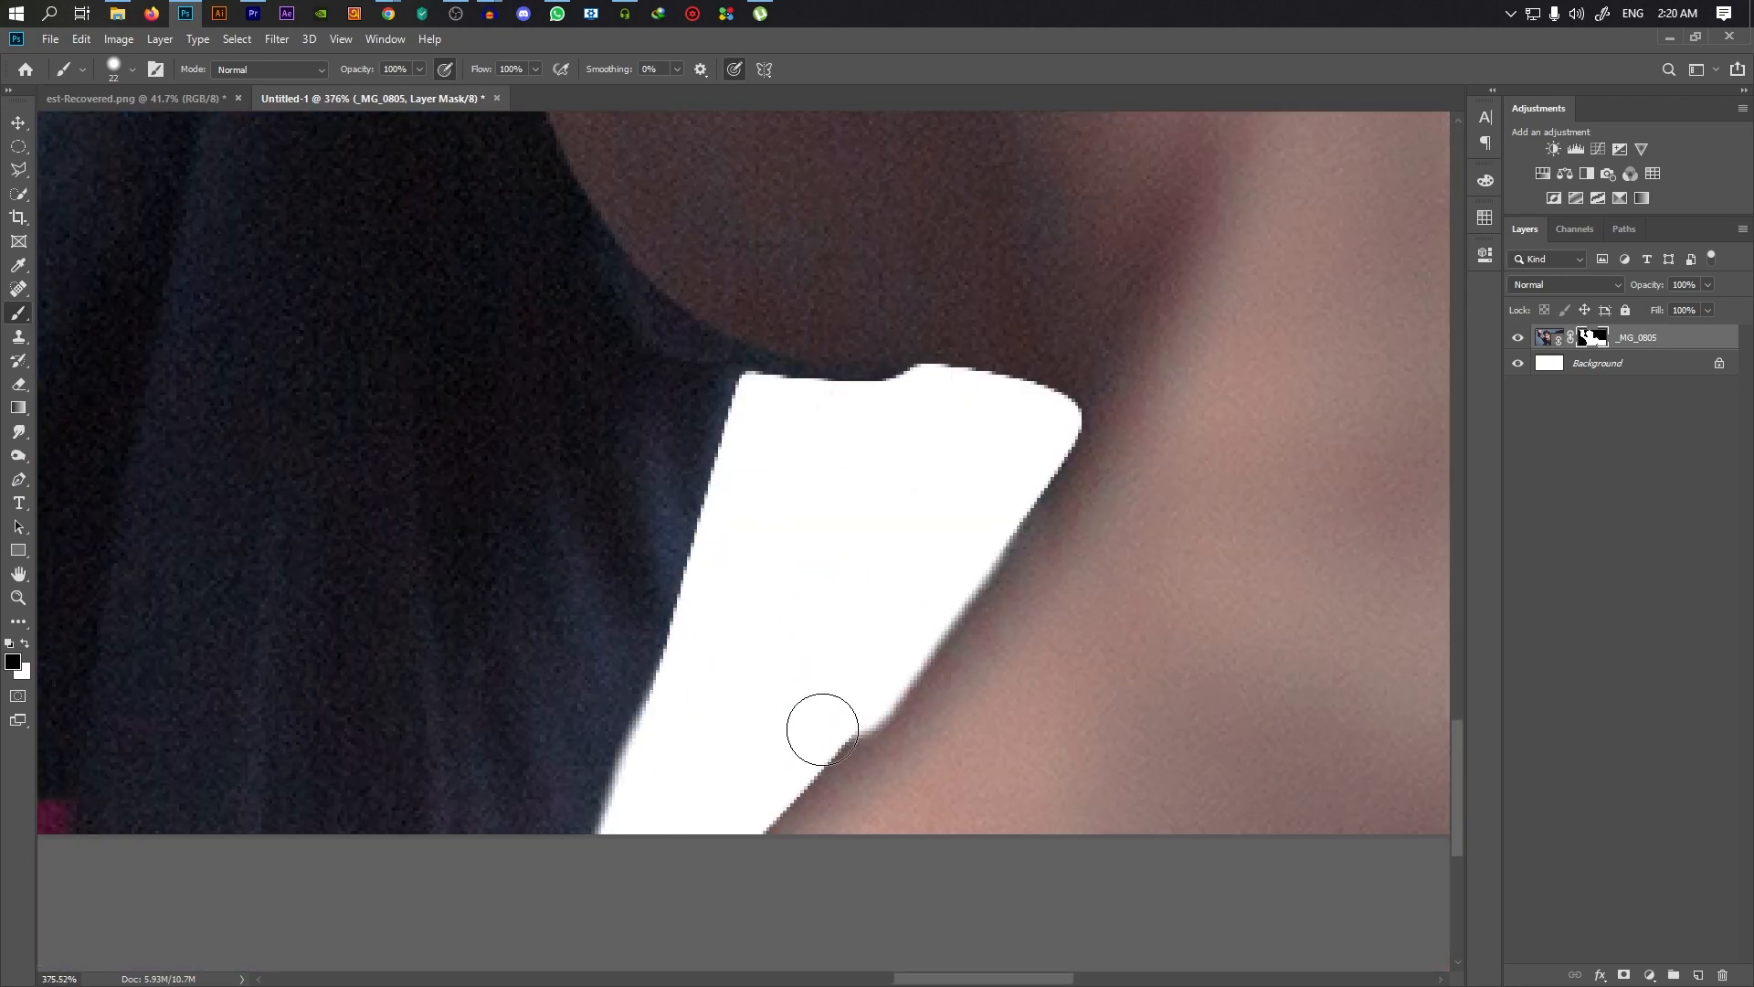
Clean the remaining cutout edges with black on the mask, undoing and repainting one stray stroke
scroll(776, 786, down, 6)
scroll(1055, 630, up, 6)
drag(1078, 639, 584, 639)
drag(584, 695, 623, 669)
key(ctrl+z)
drag(1060, 626, 666, 670)
scroll(664, 670, down, 8)
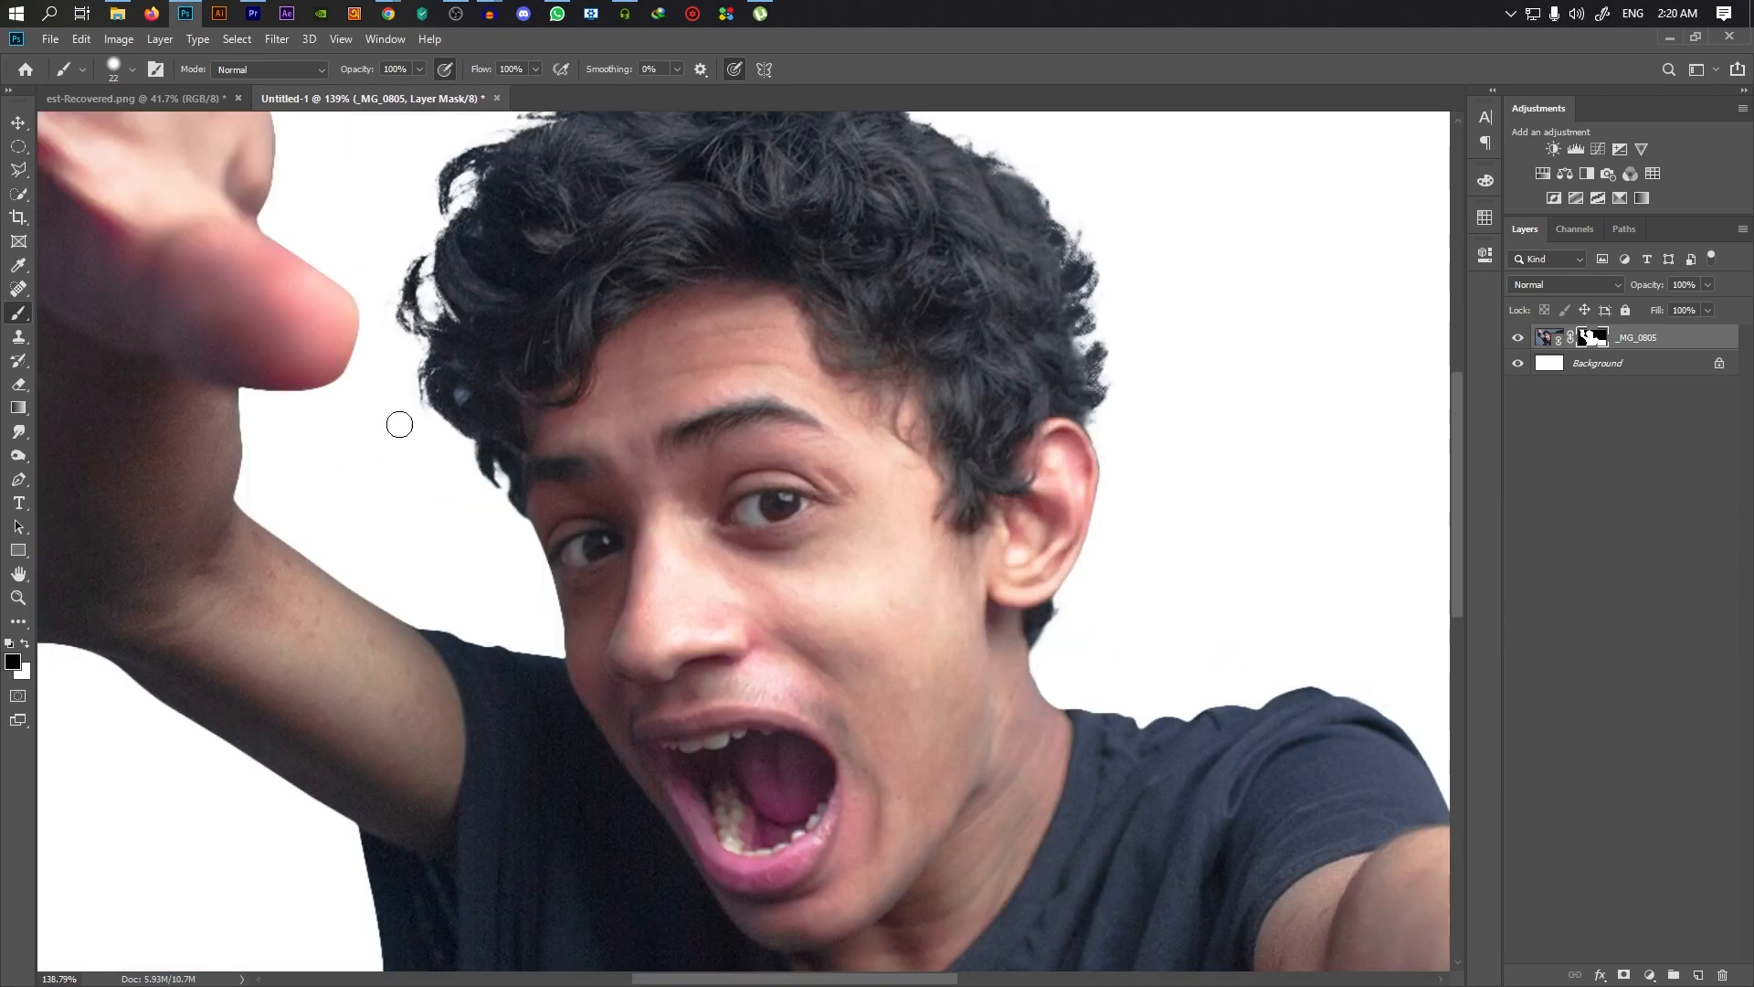
Switch to the Move tool, convert the masked portrait to a smart object and check the whole cutout
scroll(851, 640, up, 6)
scroll(940, 627, down, 4)
key(v)
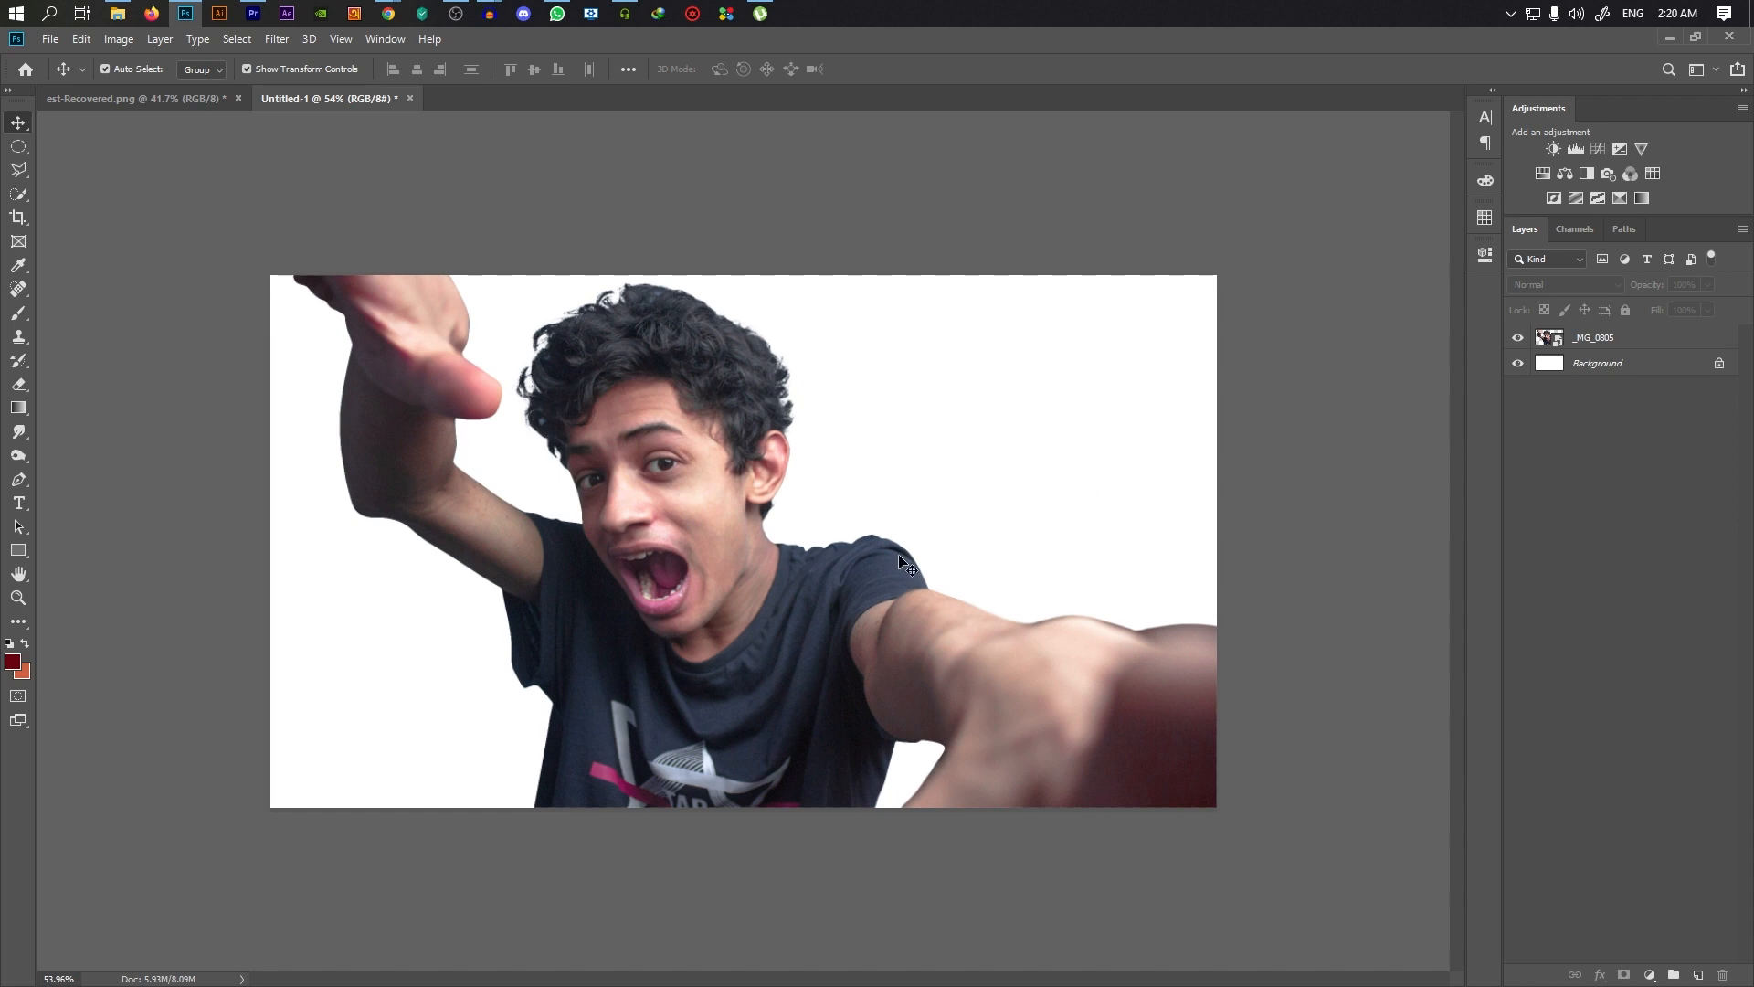
scroll(900, 557, down, 2)
scroll(885, 559, up, 2)
scroll(822, 558, down, 2)
scroll(787, 557, up, 2)
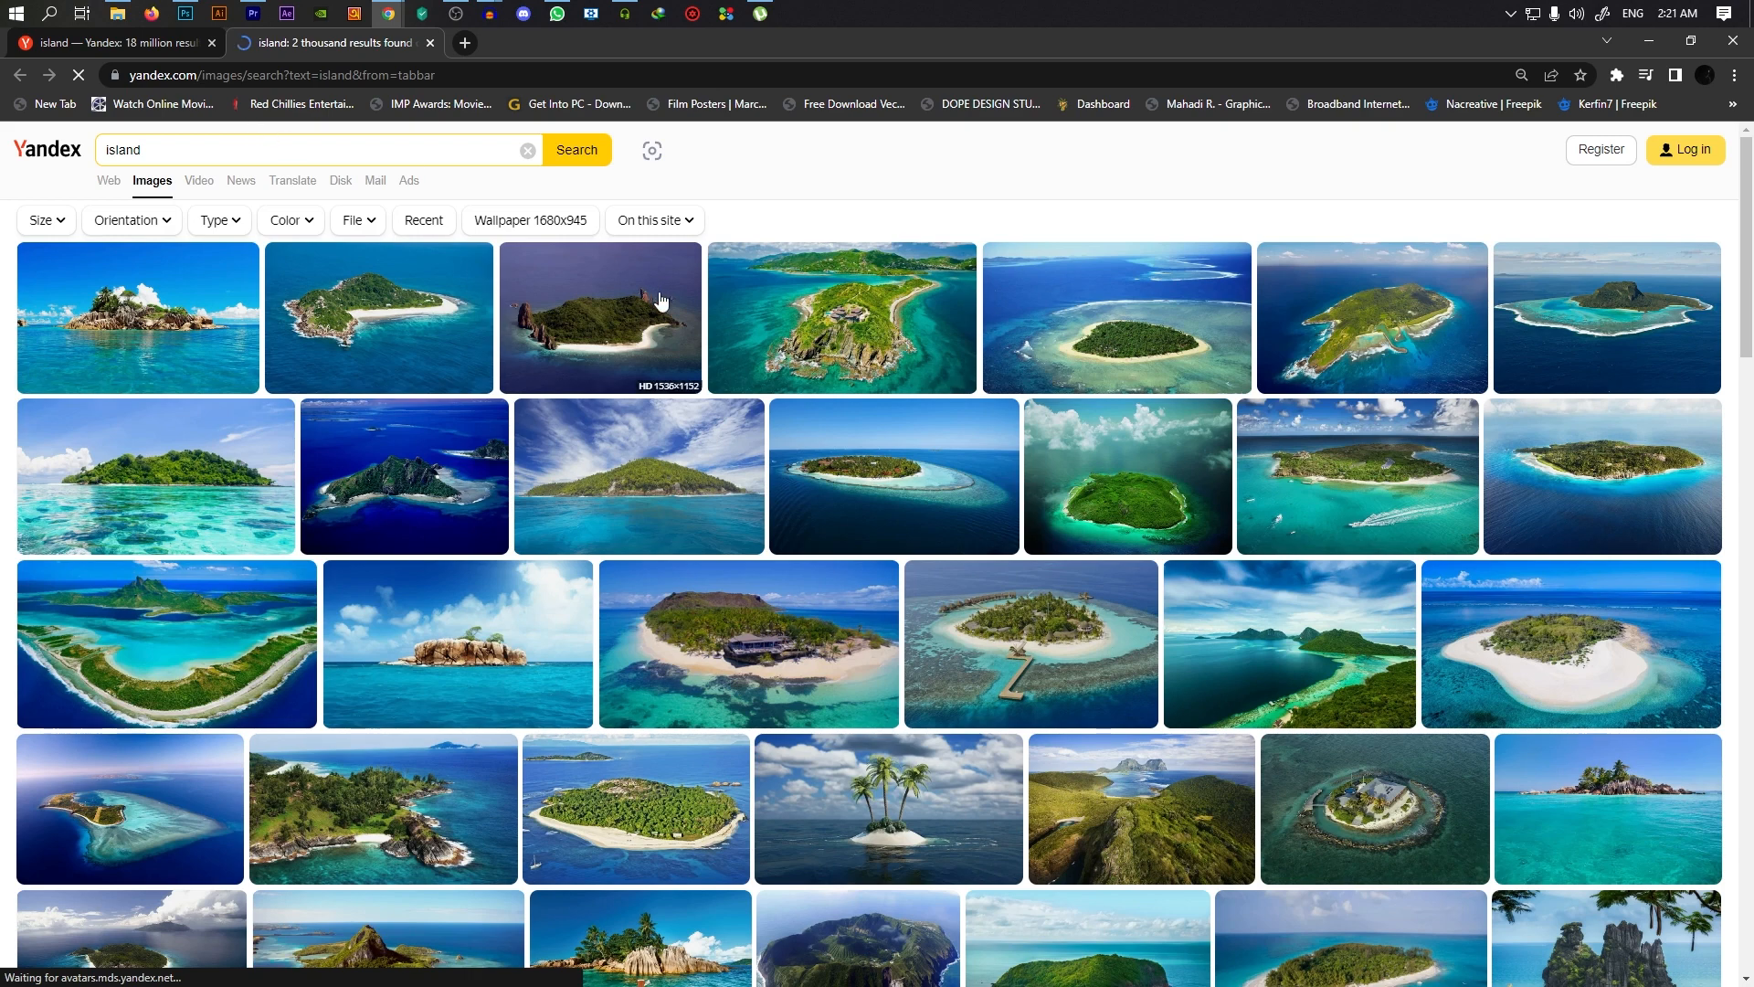
Switch to Yandex Images in the browser and look through the island pictures for a background
scroll(662, 301, down, 2)
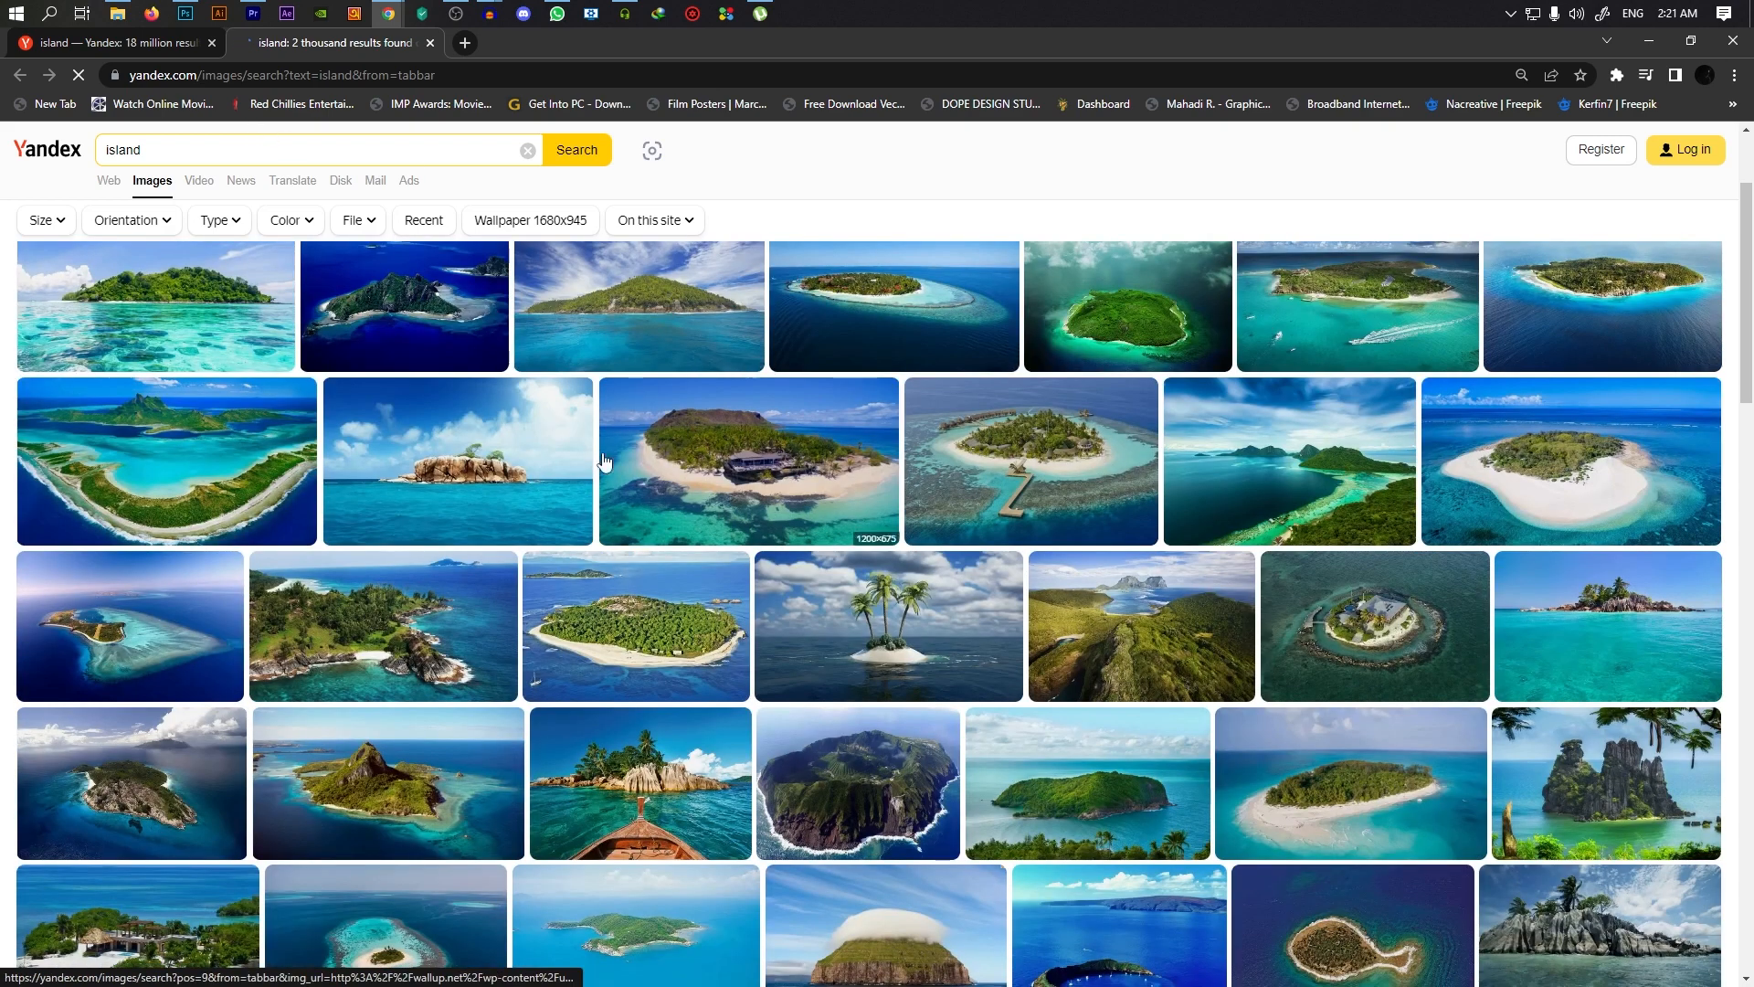
mouse_move(695, 495)
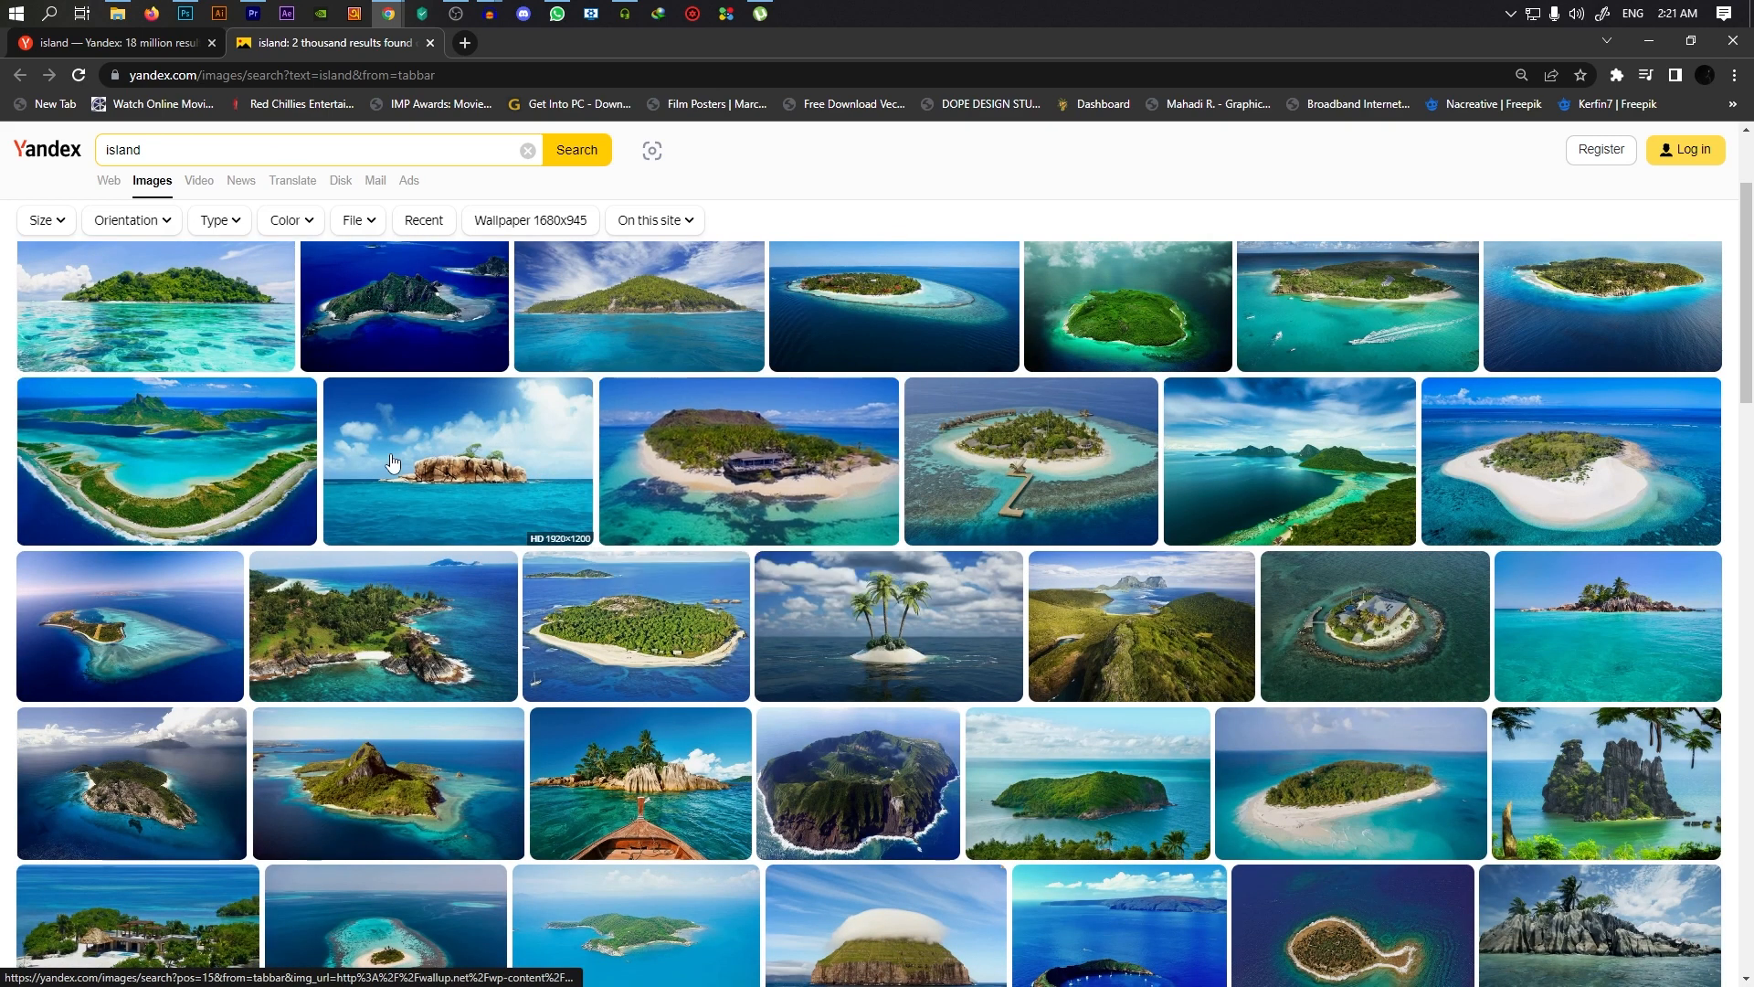
scroll(703, 503, down, 4)
scroll(715, 516, down, 1)
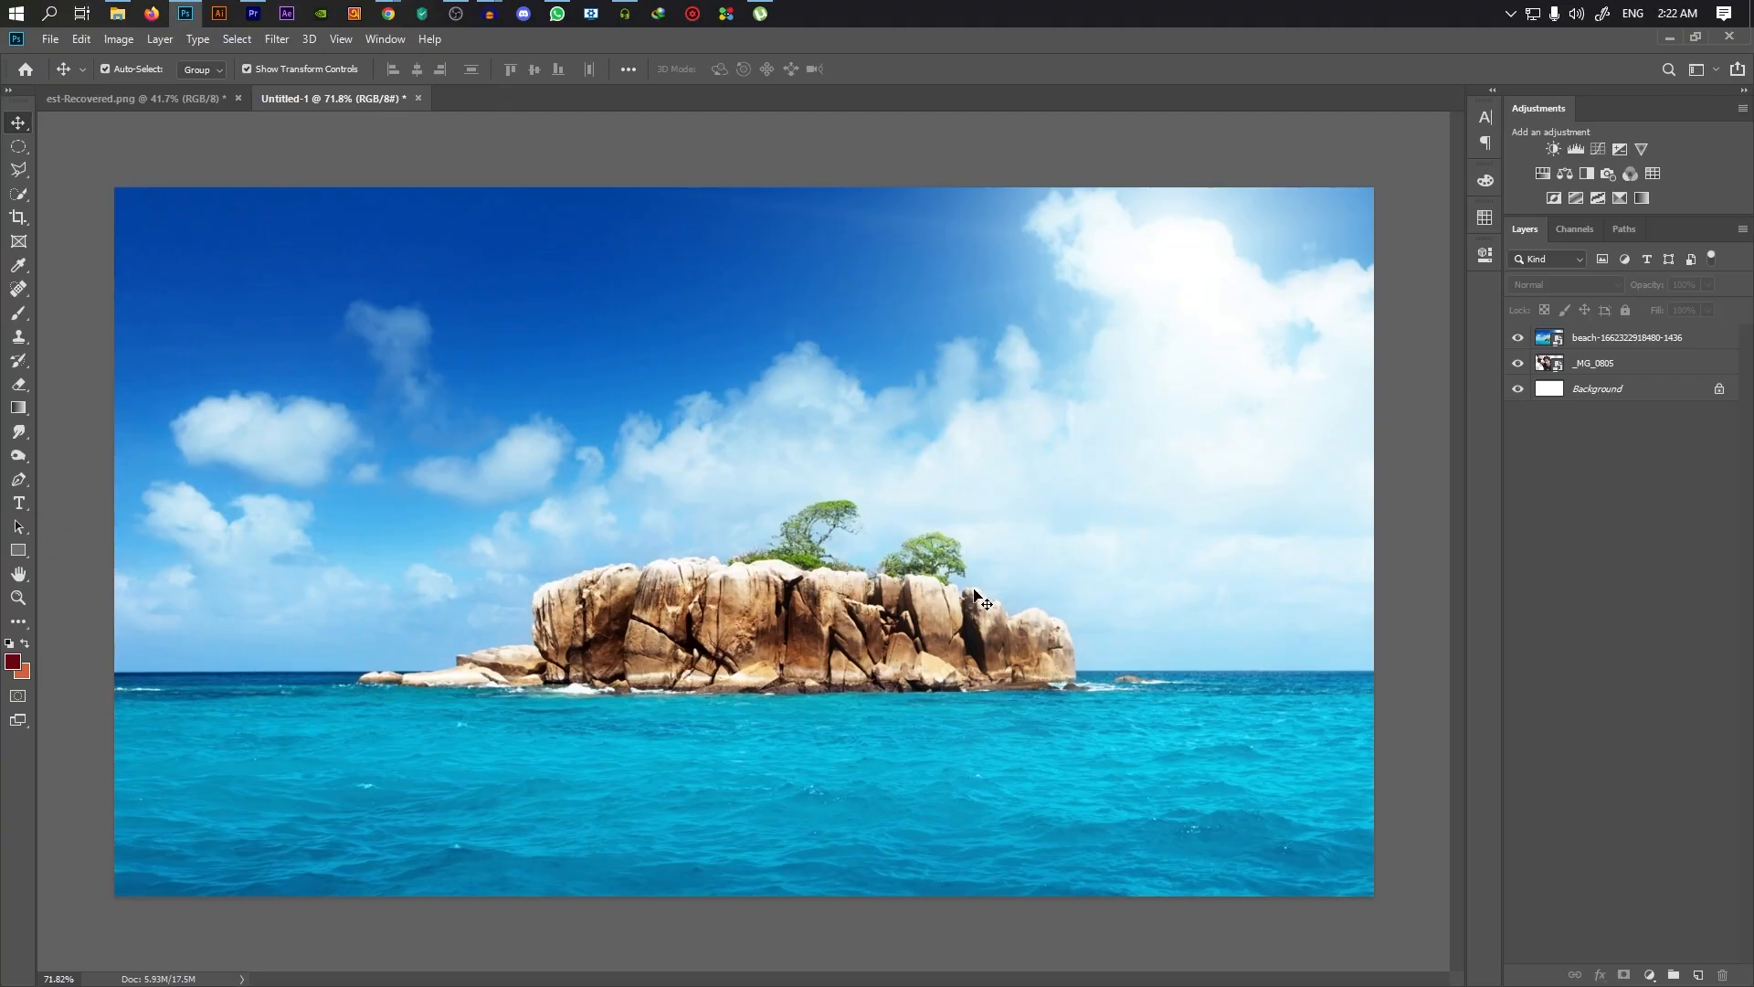
Switch back to Photoshop and move the placed beach image below the portrait layer
scroll(866, 585, down, 3)
click(949, 549)
drag(1593, 347, 1593, 375)
click(1309, 471)
Adjust the beach image's placement behind the portrait and lock its layer
scroll(1114, 547, up, 3)
drag(1094, 559, 1039, 514)
scroll(1069, 512, down, 3)
scroll(1042, 506, up, 1)
drag(1202, 506, 1234, 493)
click(1337, 501)
scroll(1298, 499, up, 3)
click(1625, 310)
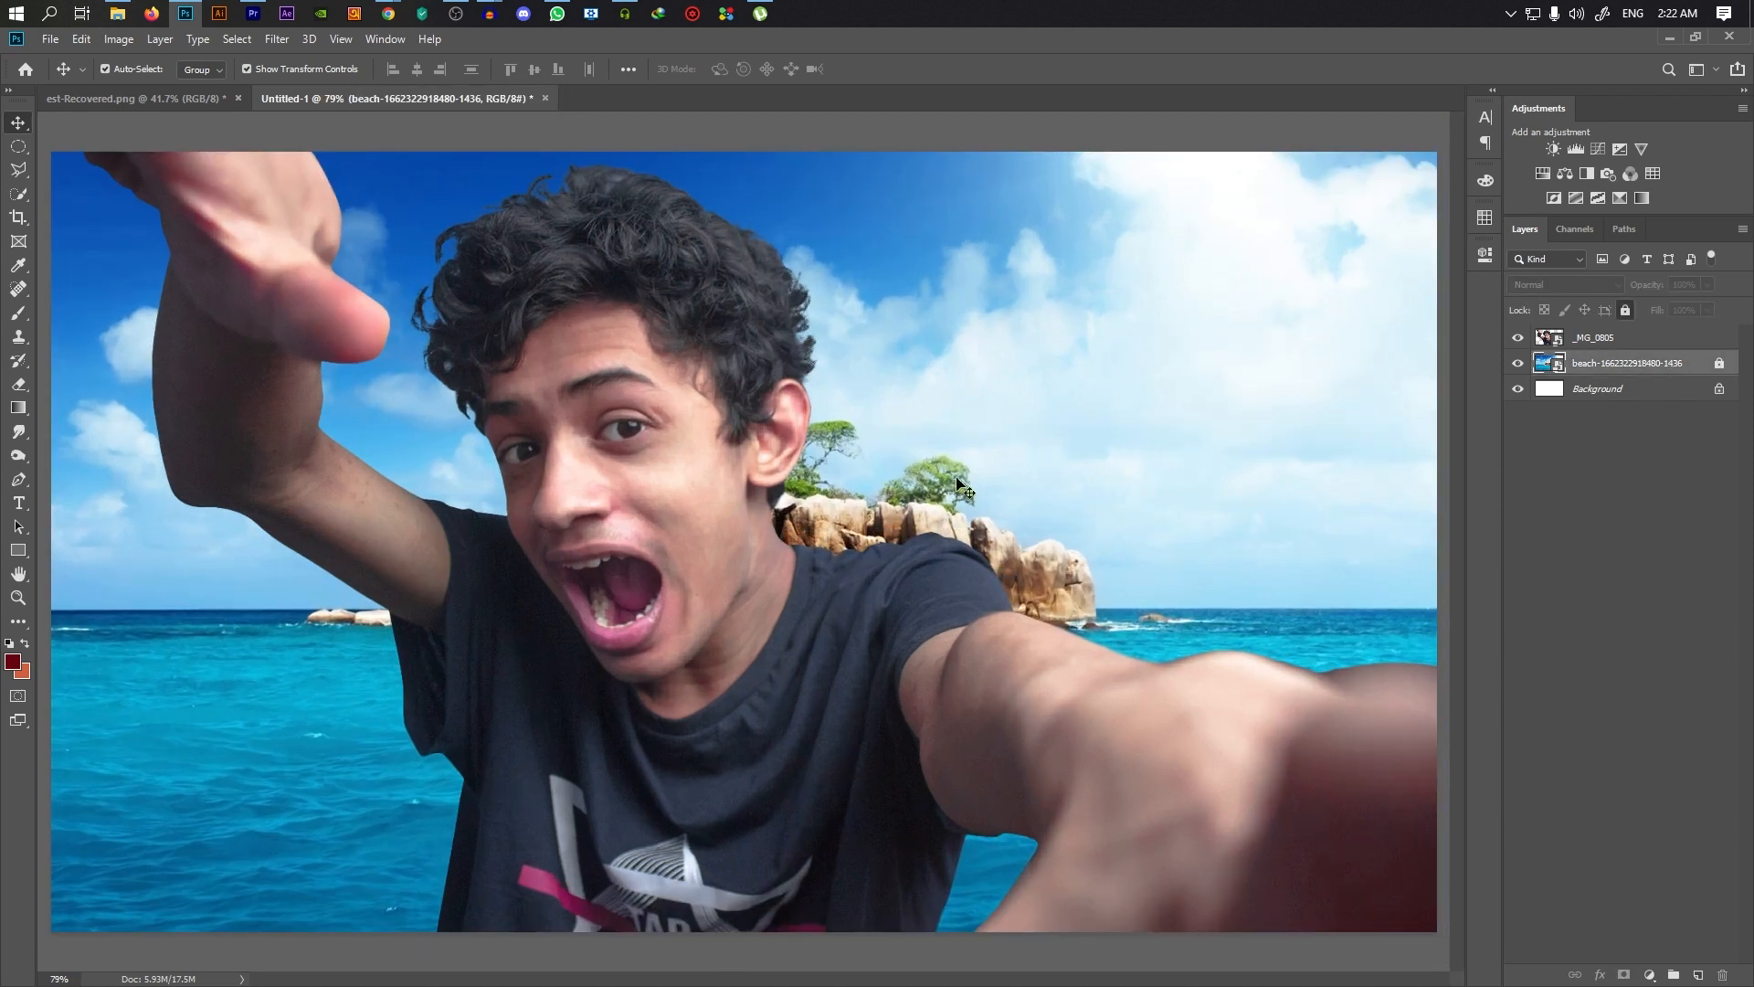
Scale the portrait to about 107%, rotate it about -2.76° and centre it horizontally on the canvas
scroll(969, 474, down, 3)
scroll(822, 521, up, 1)
click(701, 554)
scroll(923, 538, down, 2)
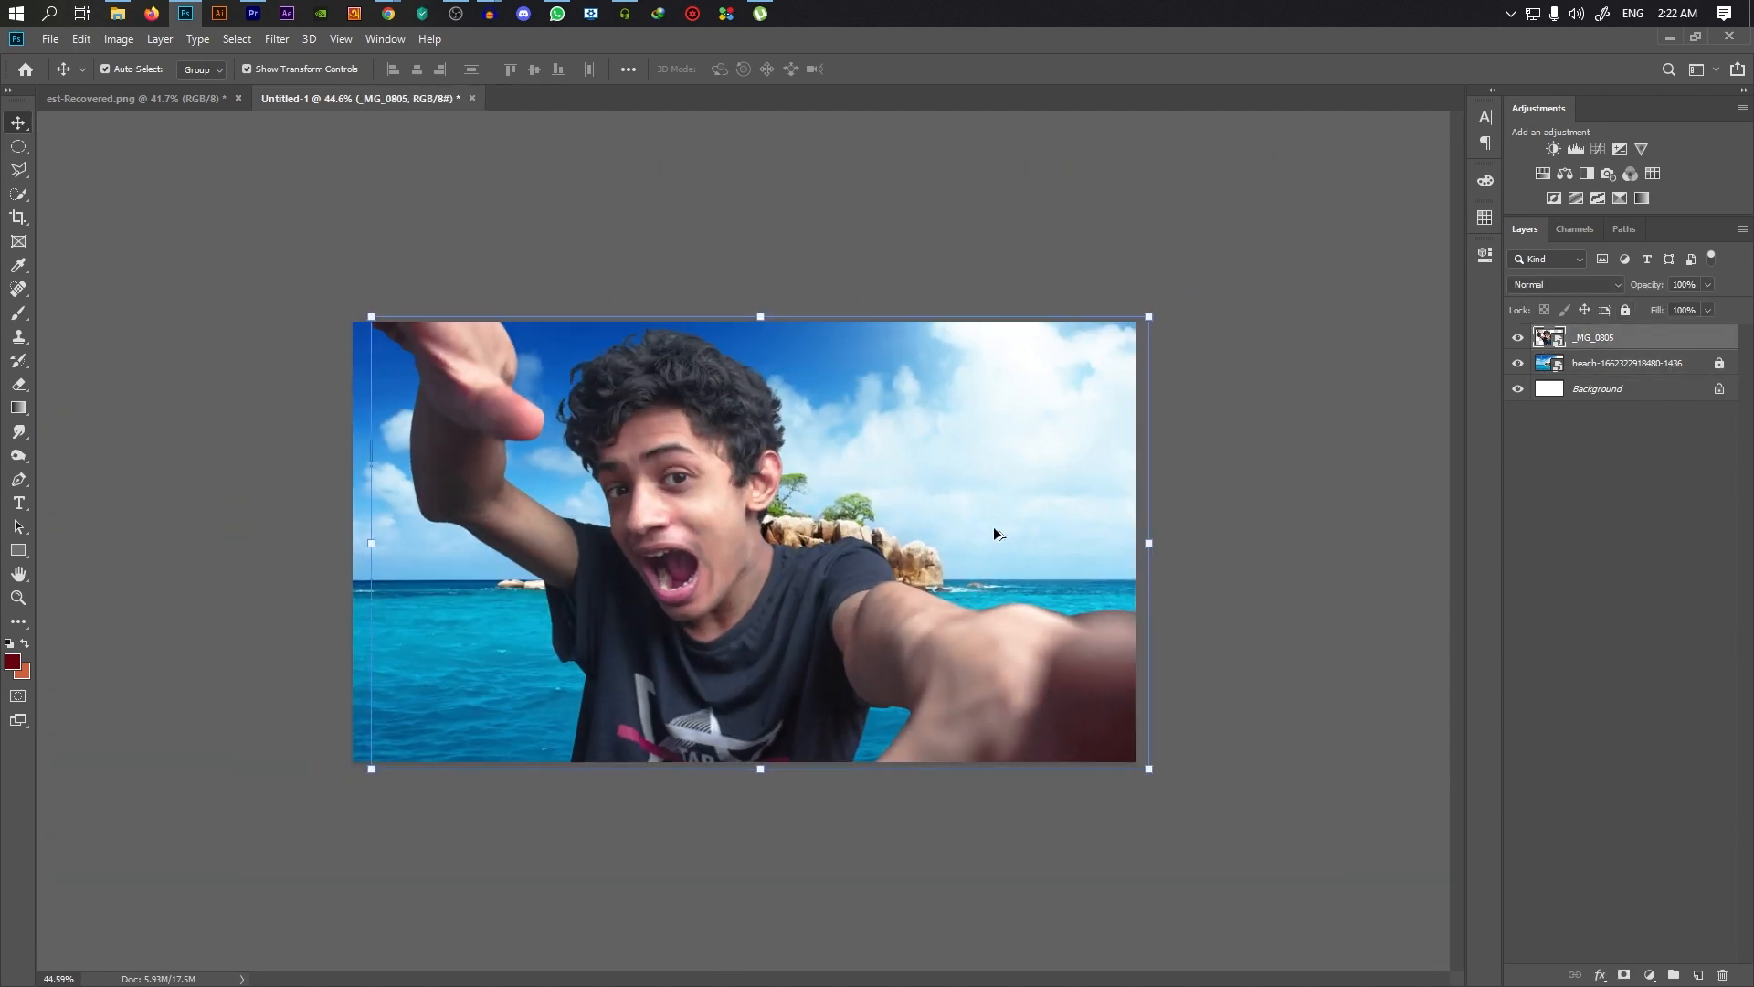
drag(687, 519, 648, 518)
drag(1095, 310, 1120, 288)
drag(1183, 353, 1179, 339)
drag(1024, 357, 1038, 355)
drag(1141, 282, 1138, 279)
drag(1190, 352, 1123, 373)
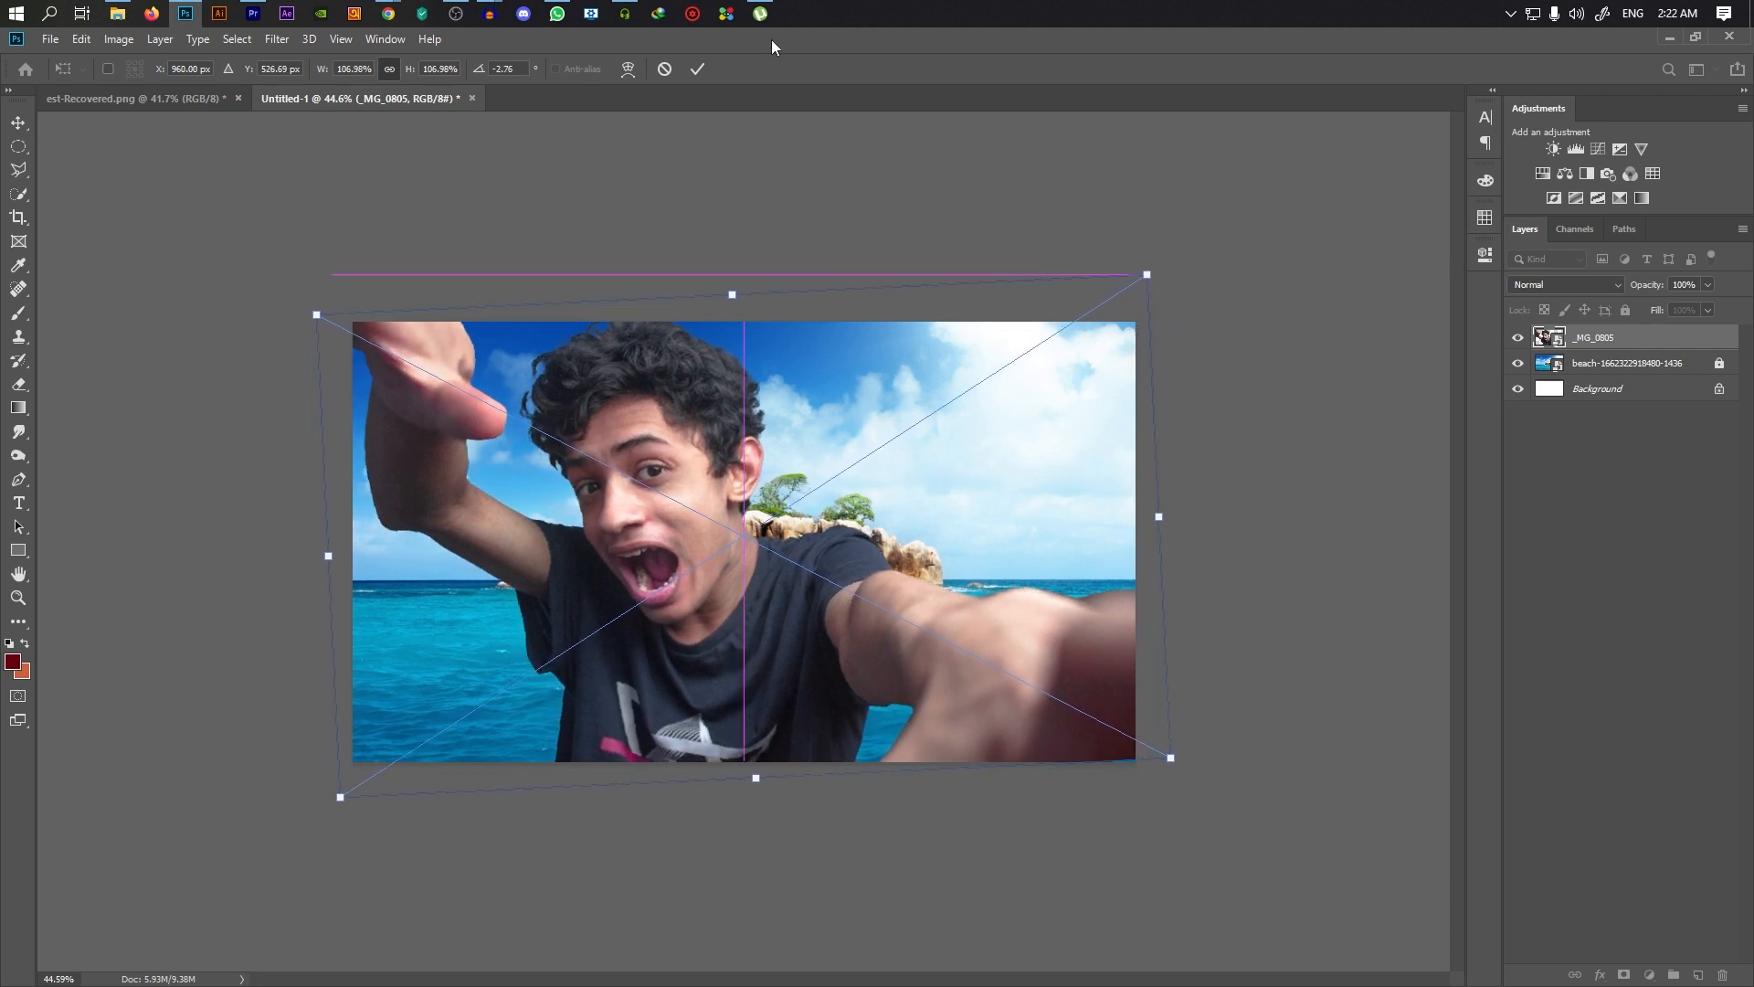
click(701, 69)
Examine how the enlarged portrait sits against the island background, close up and in full view
click(1111, 460)
scroll(1108, 477, down, 5)
scroll(963, 512, up, 5)
click(651, 498)
key(ctrl+0)
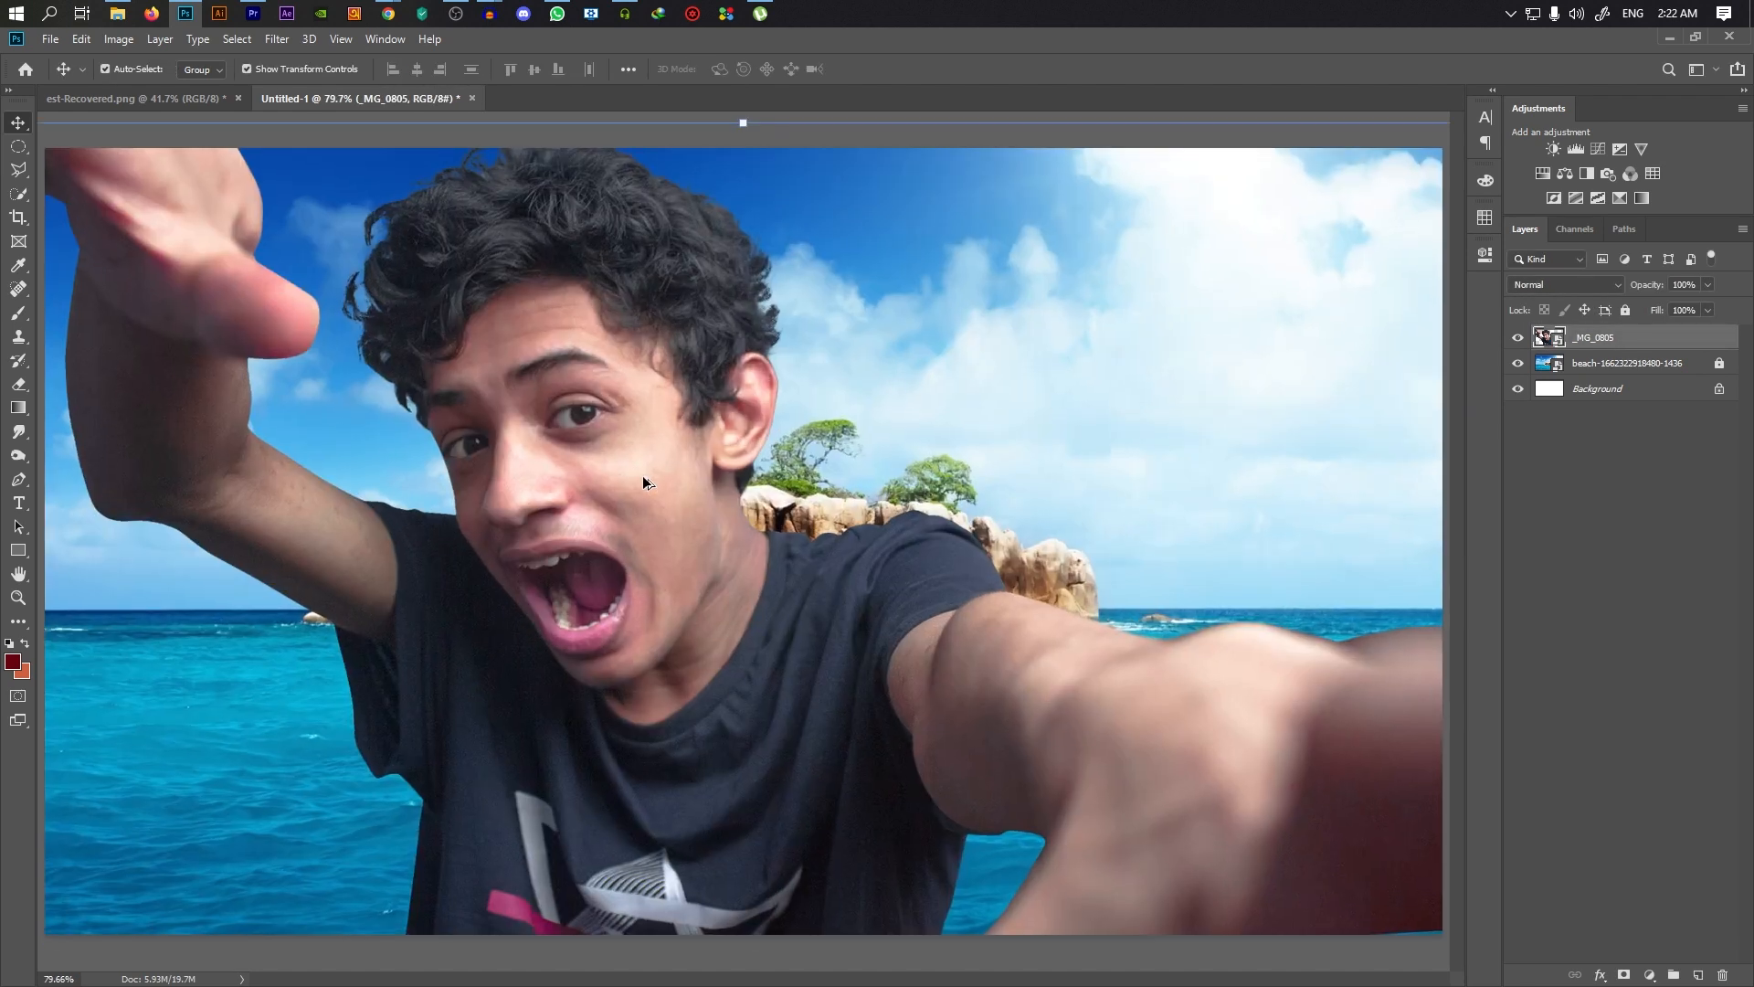
scroll(643, 475, down, 3)
scroll(644, 474, up, 2)
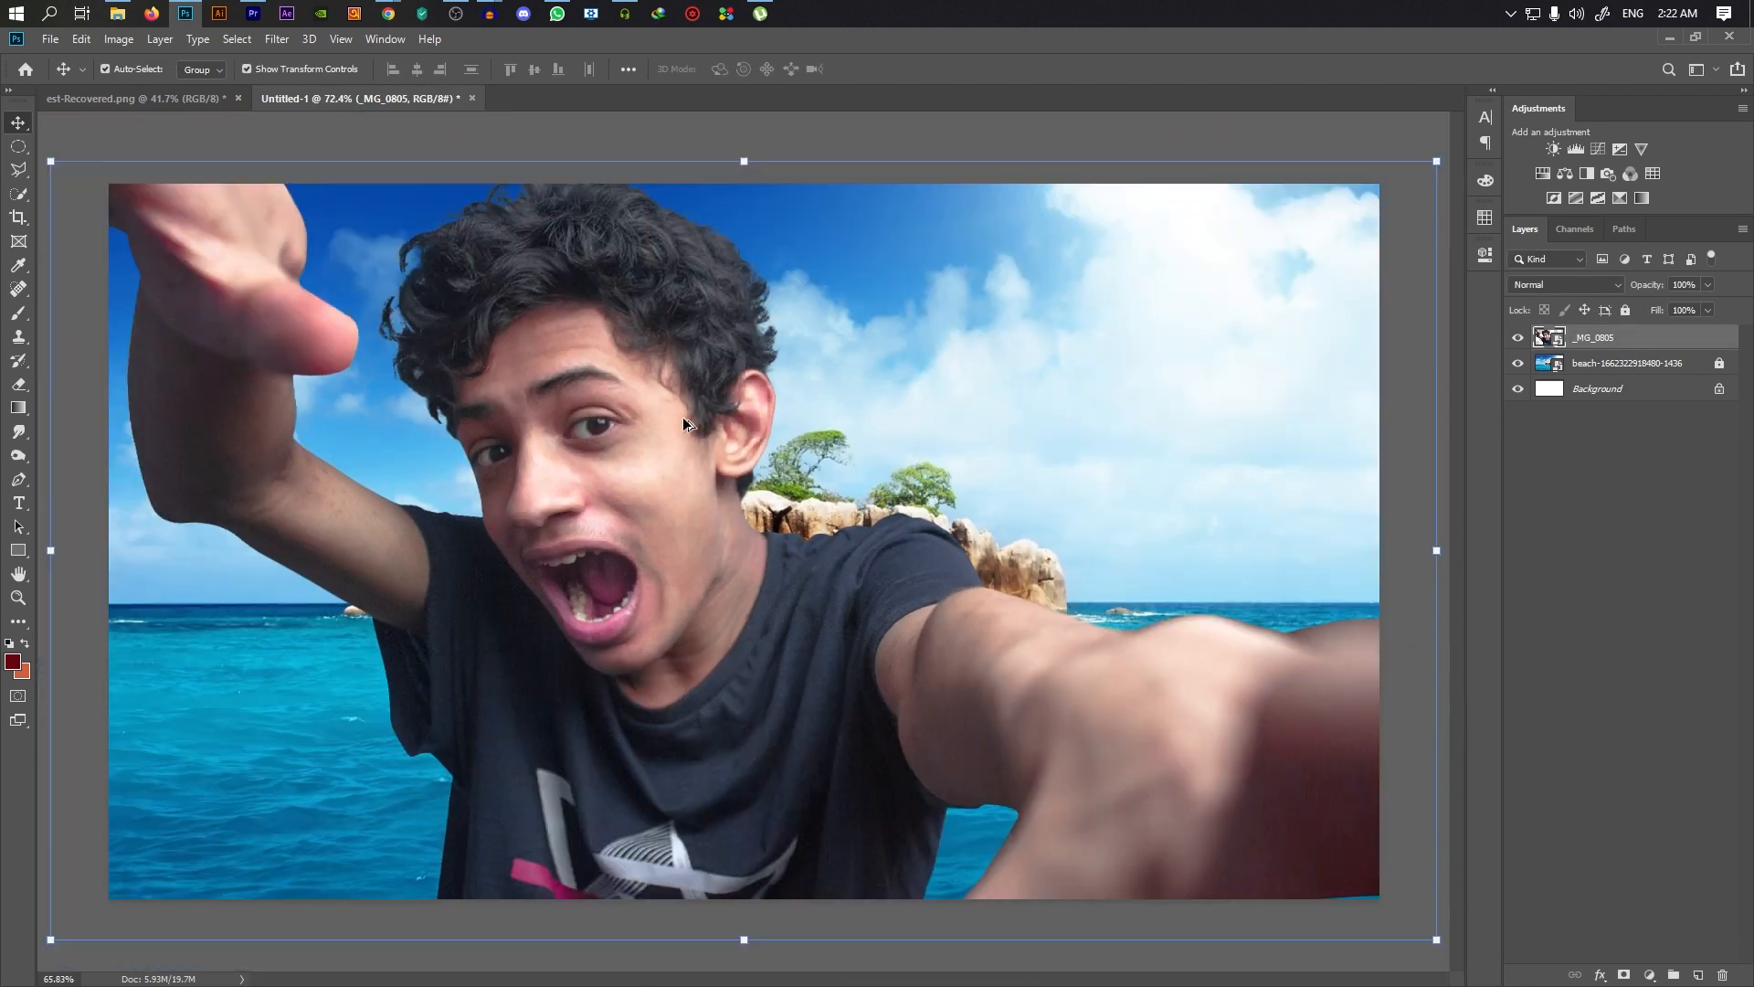
scroll(686, 423, down, 1)
scroll(797, 510, down, 1)
scroll(798, 510, up, 2)
Duplicate the portrait layer and set the copy's blend mode to Vivid Light
key(ctrl+j)
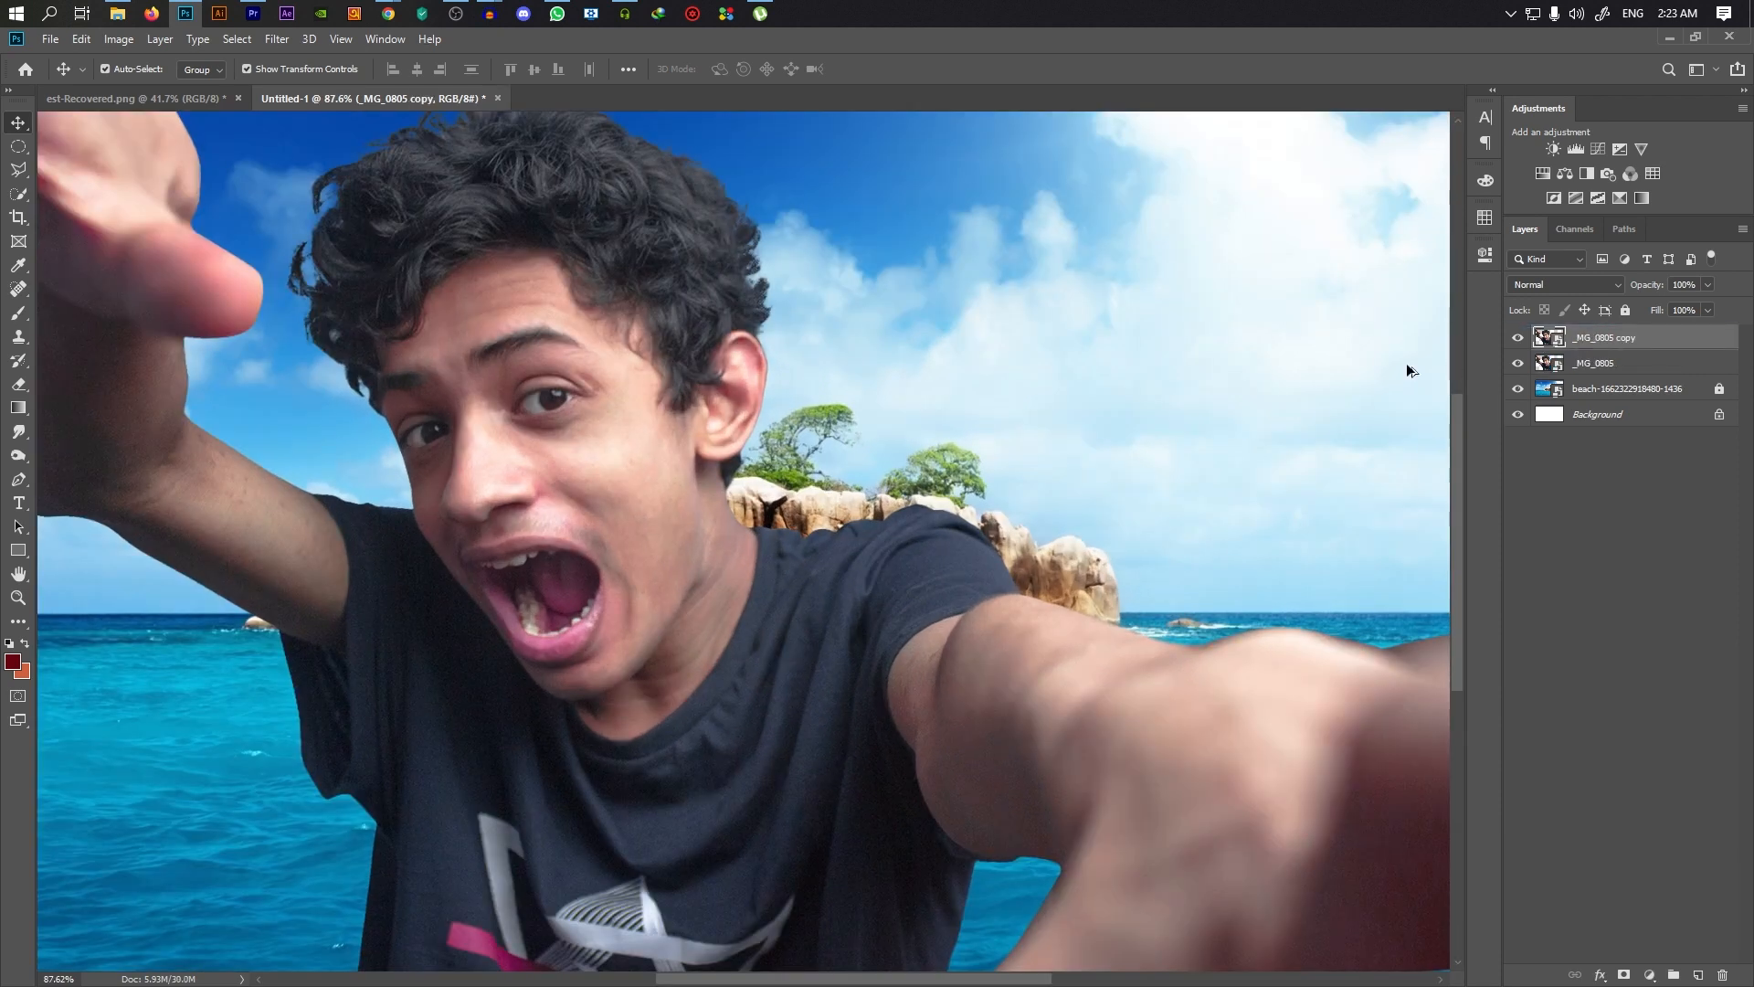
click(1537, 284)
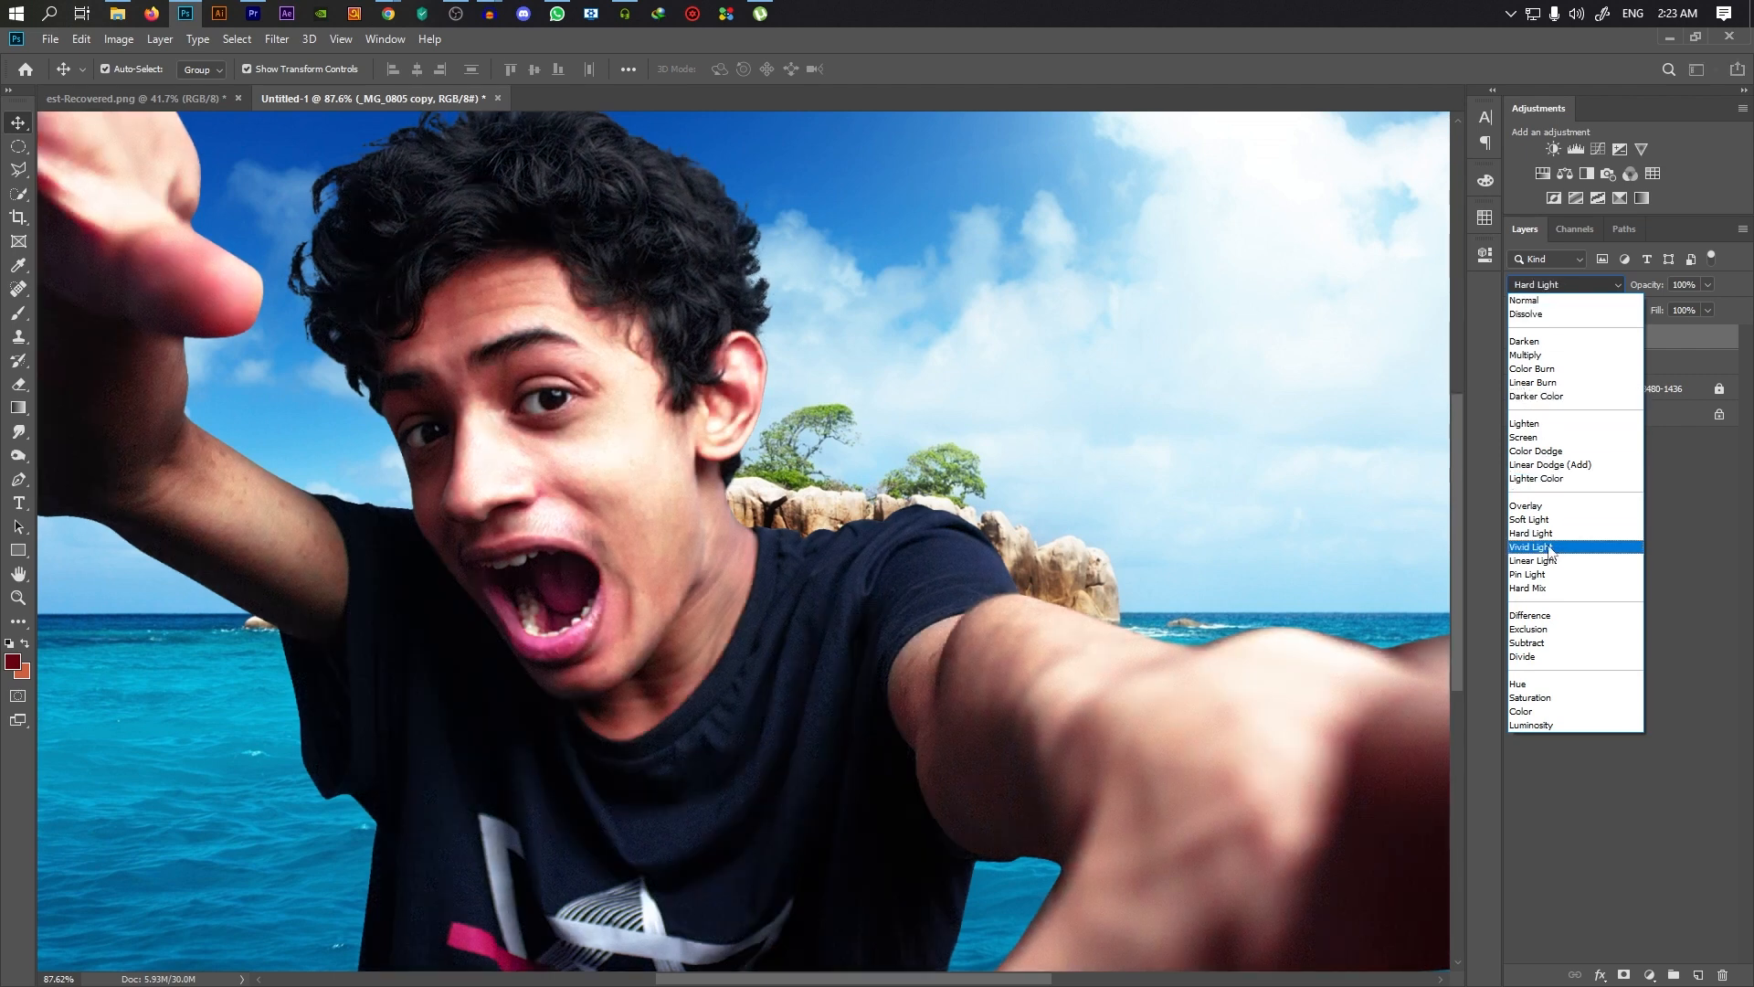
click(1551, 548)
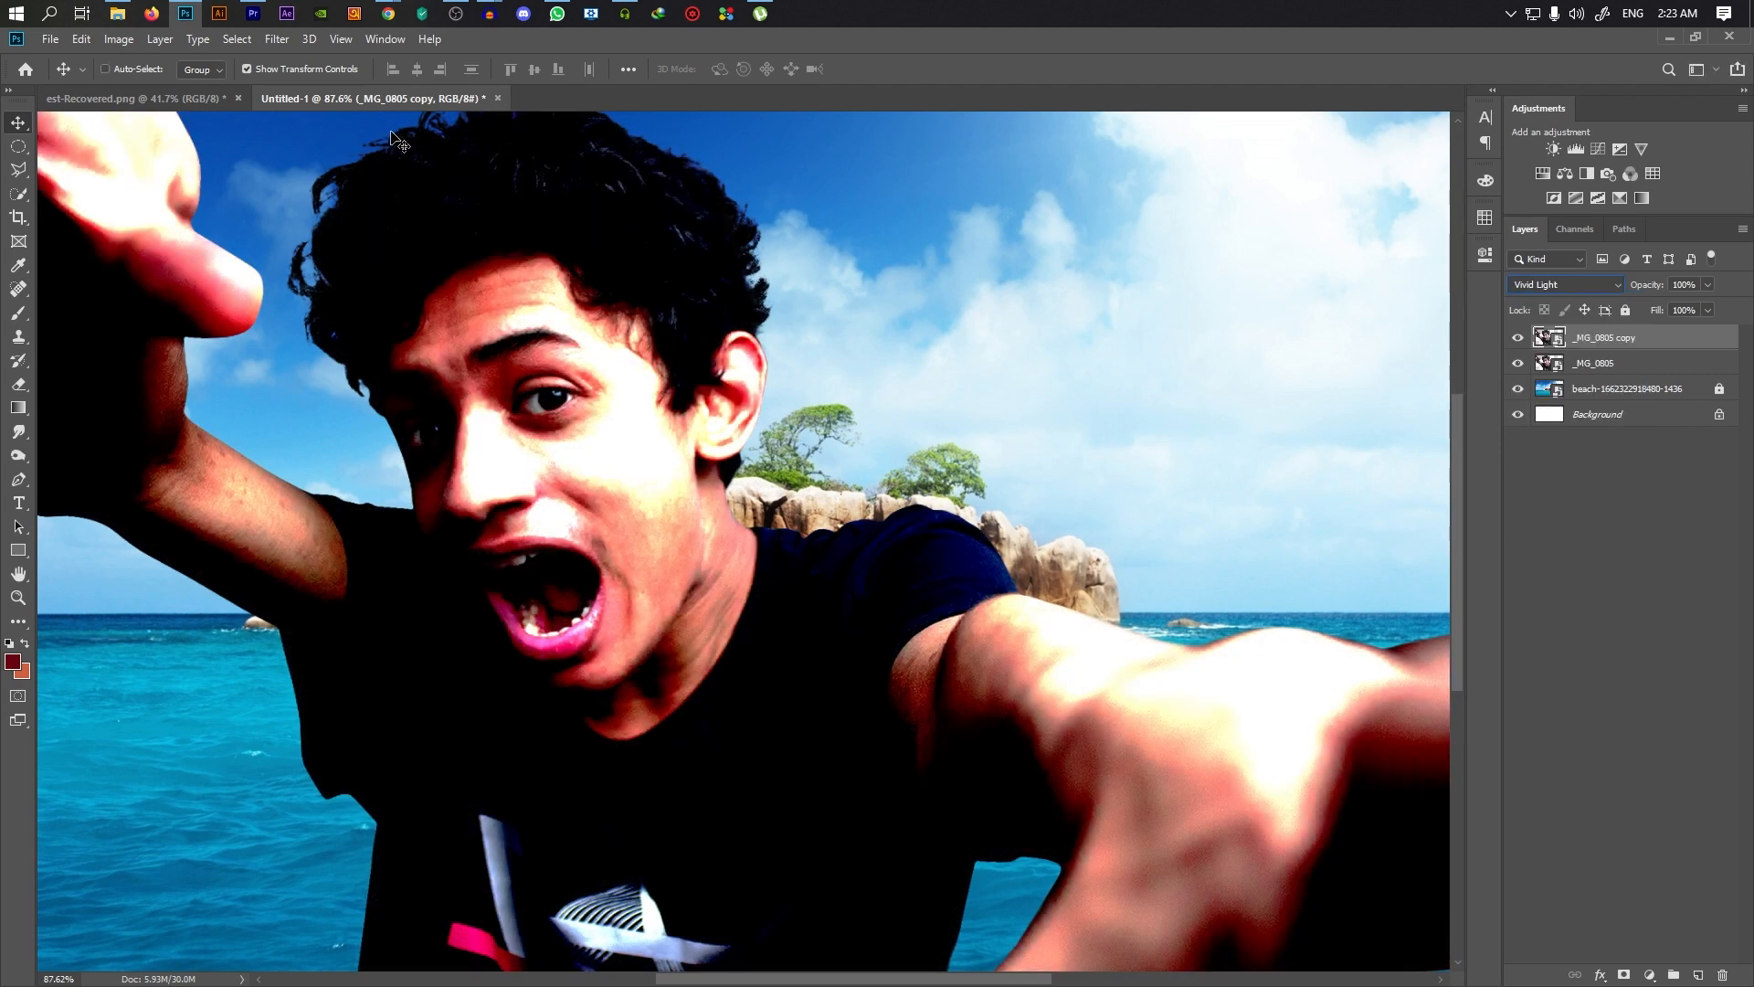
Invert the portrait copy and apply a High Pass filter with a radius of about 5.4 pixels
key(ctrl+i)
click(269, 39)
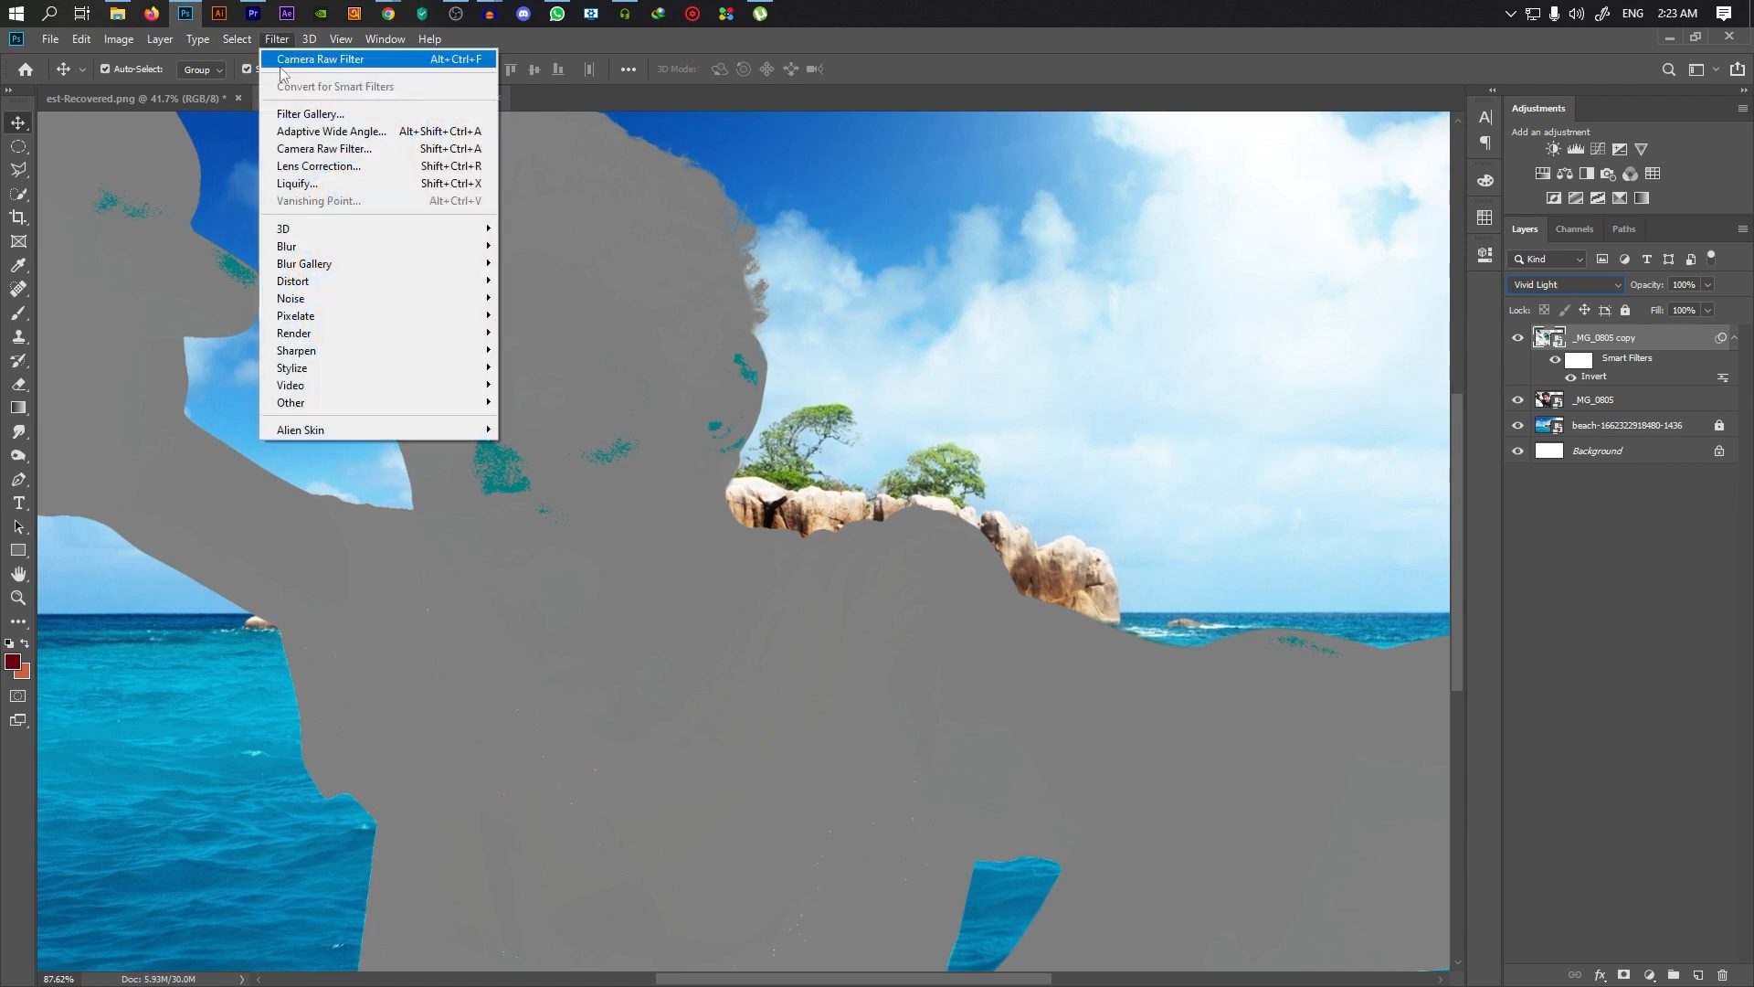
mouse_move(397, 407)
click(537, 418)
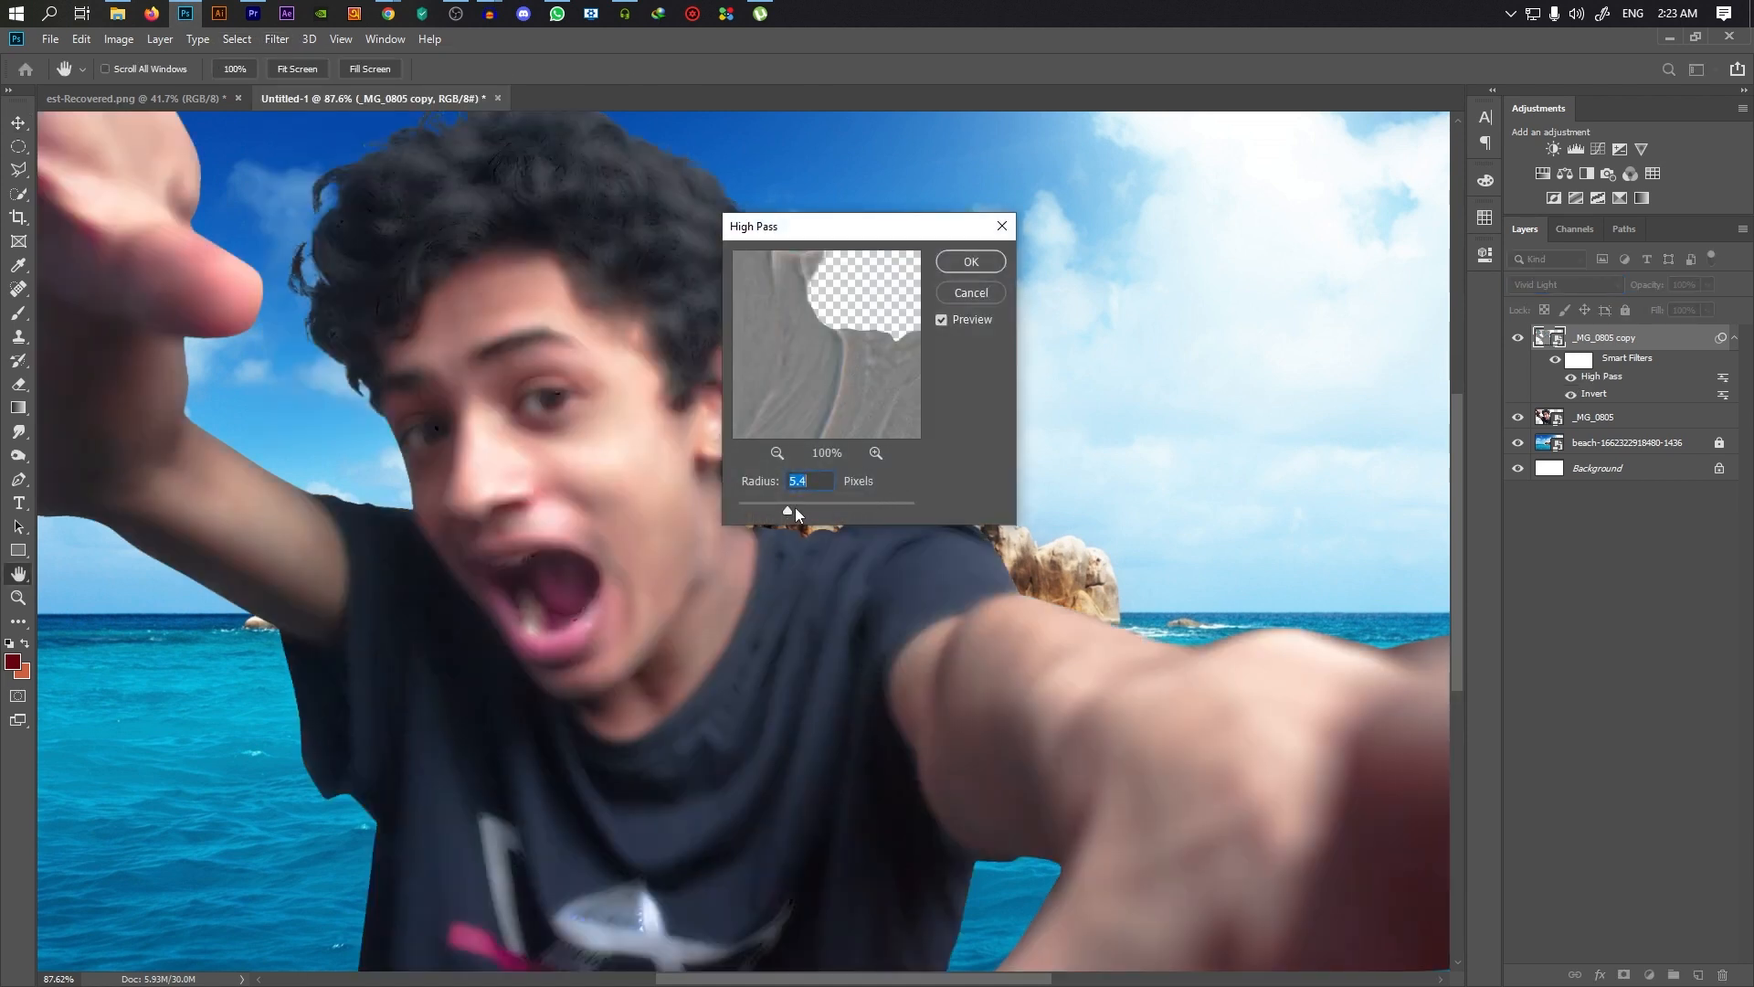
drag(795, 507, 792, 507)
click(970, 261)
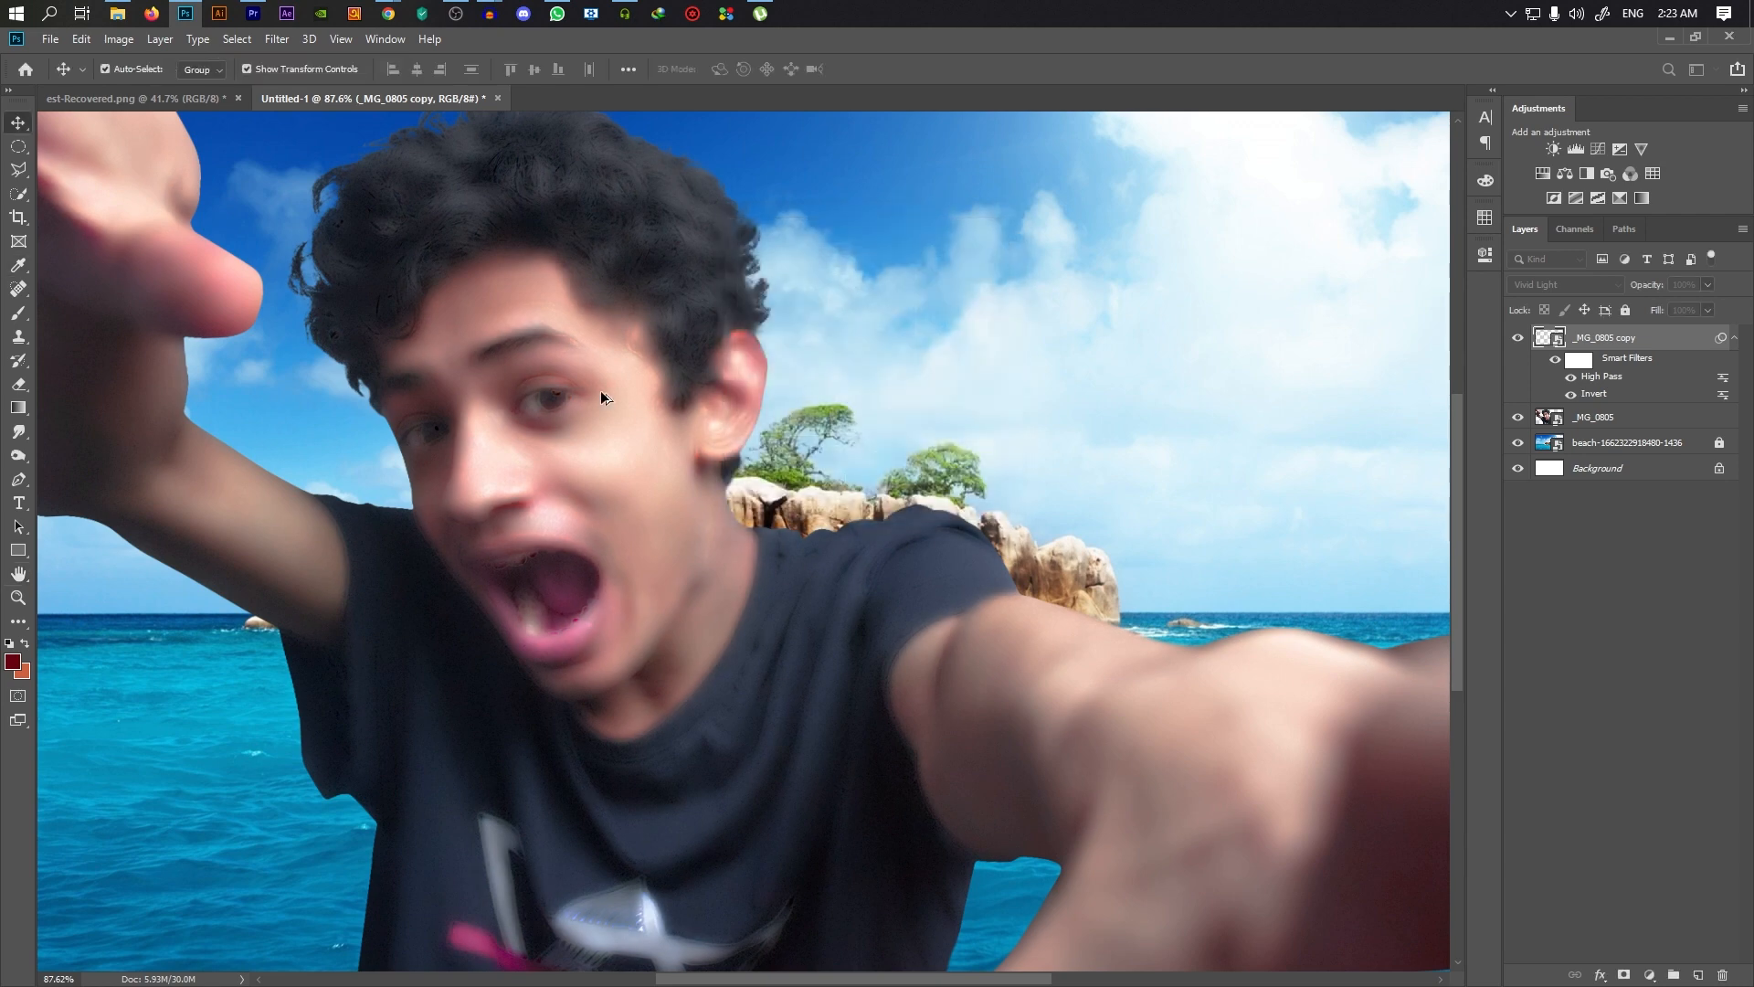
Apply a Gaussian Blur with a radius of 1.5 pixels to the portrait copy
key(v)
scroll(566, 416, up, 5)
click(282, 41)
mouse_move(484, 246)
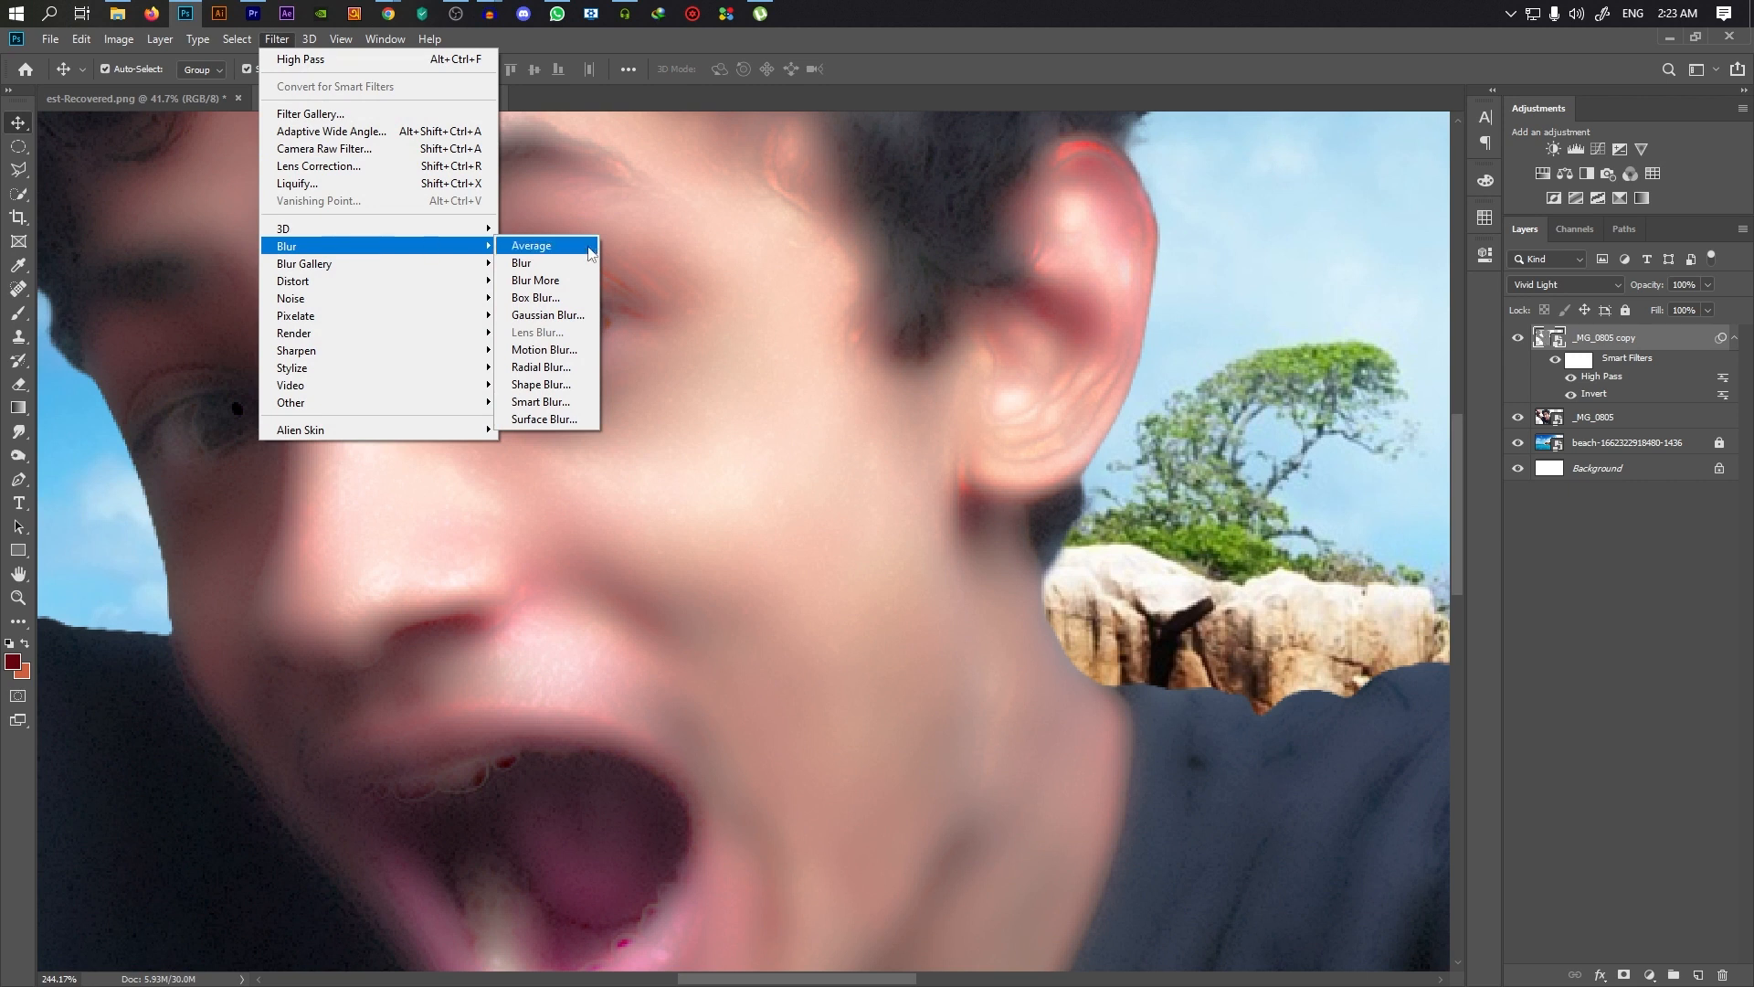
click(546, 314)
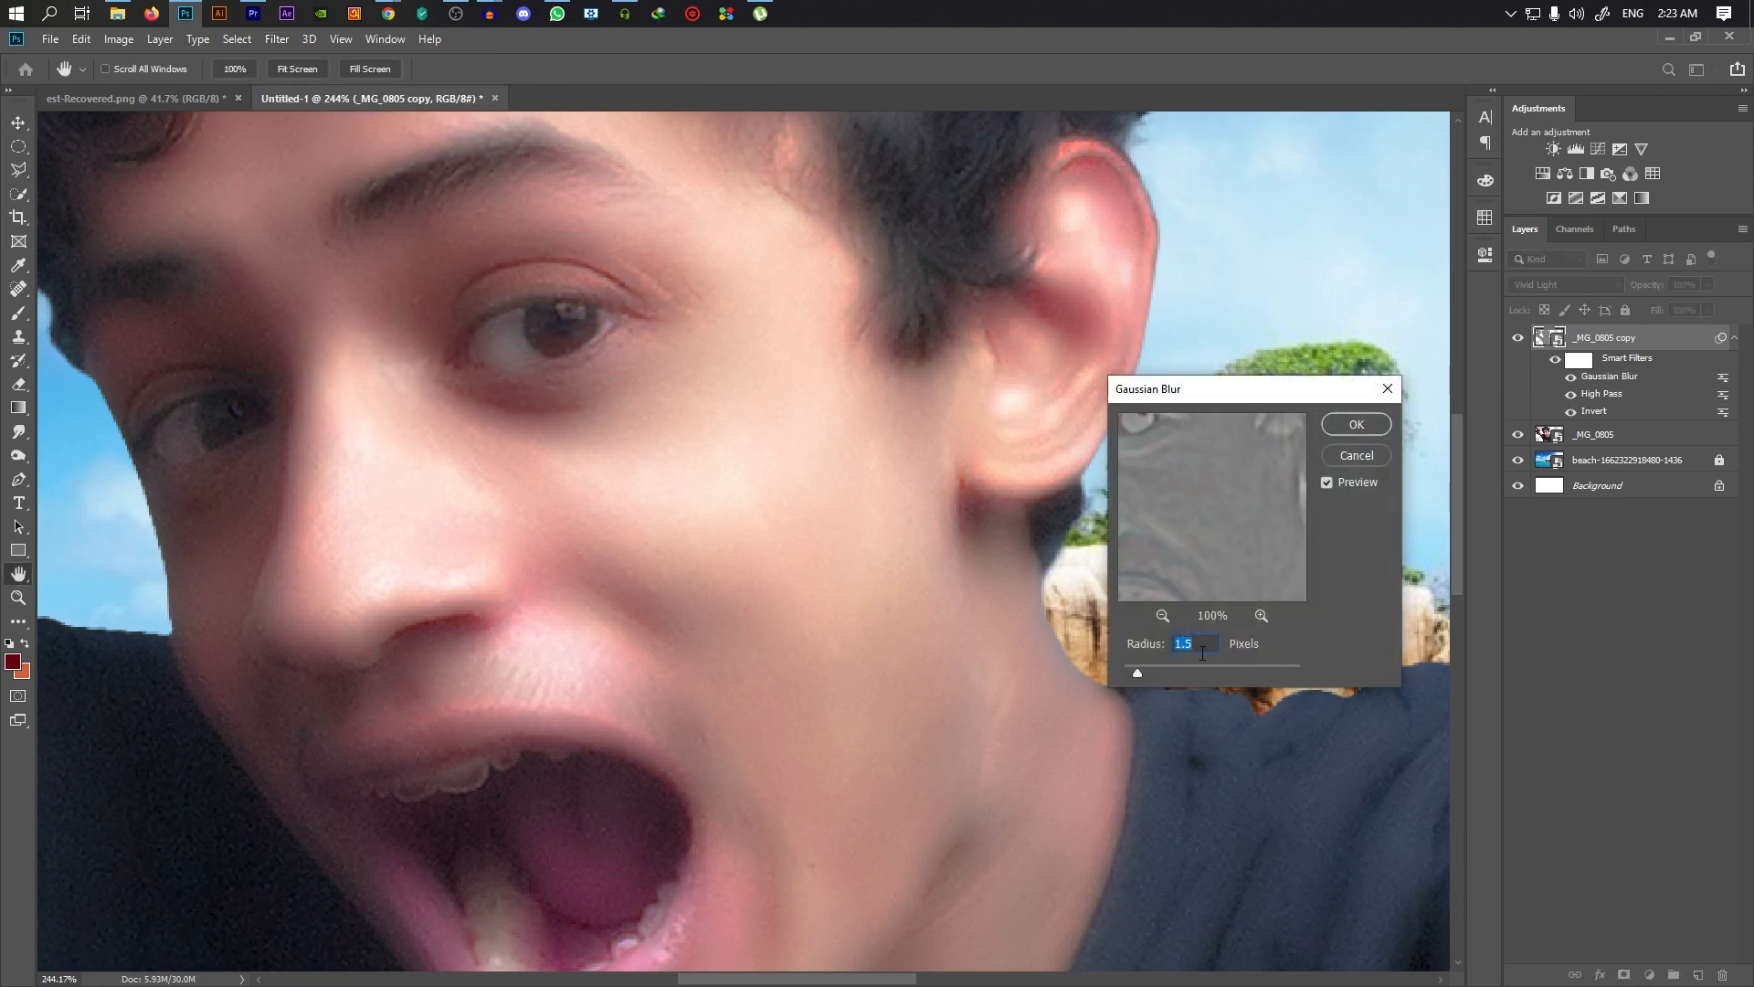
drag(1155, 673, 1135, 675)
key(Return)
scroll(731, 553, down, 3)
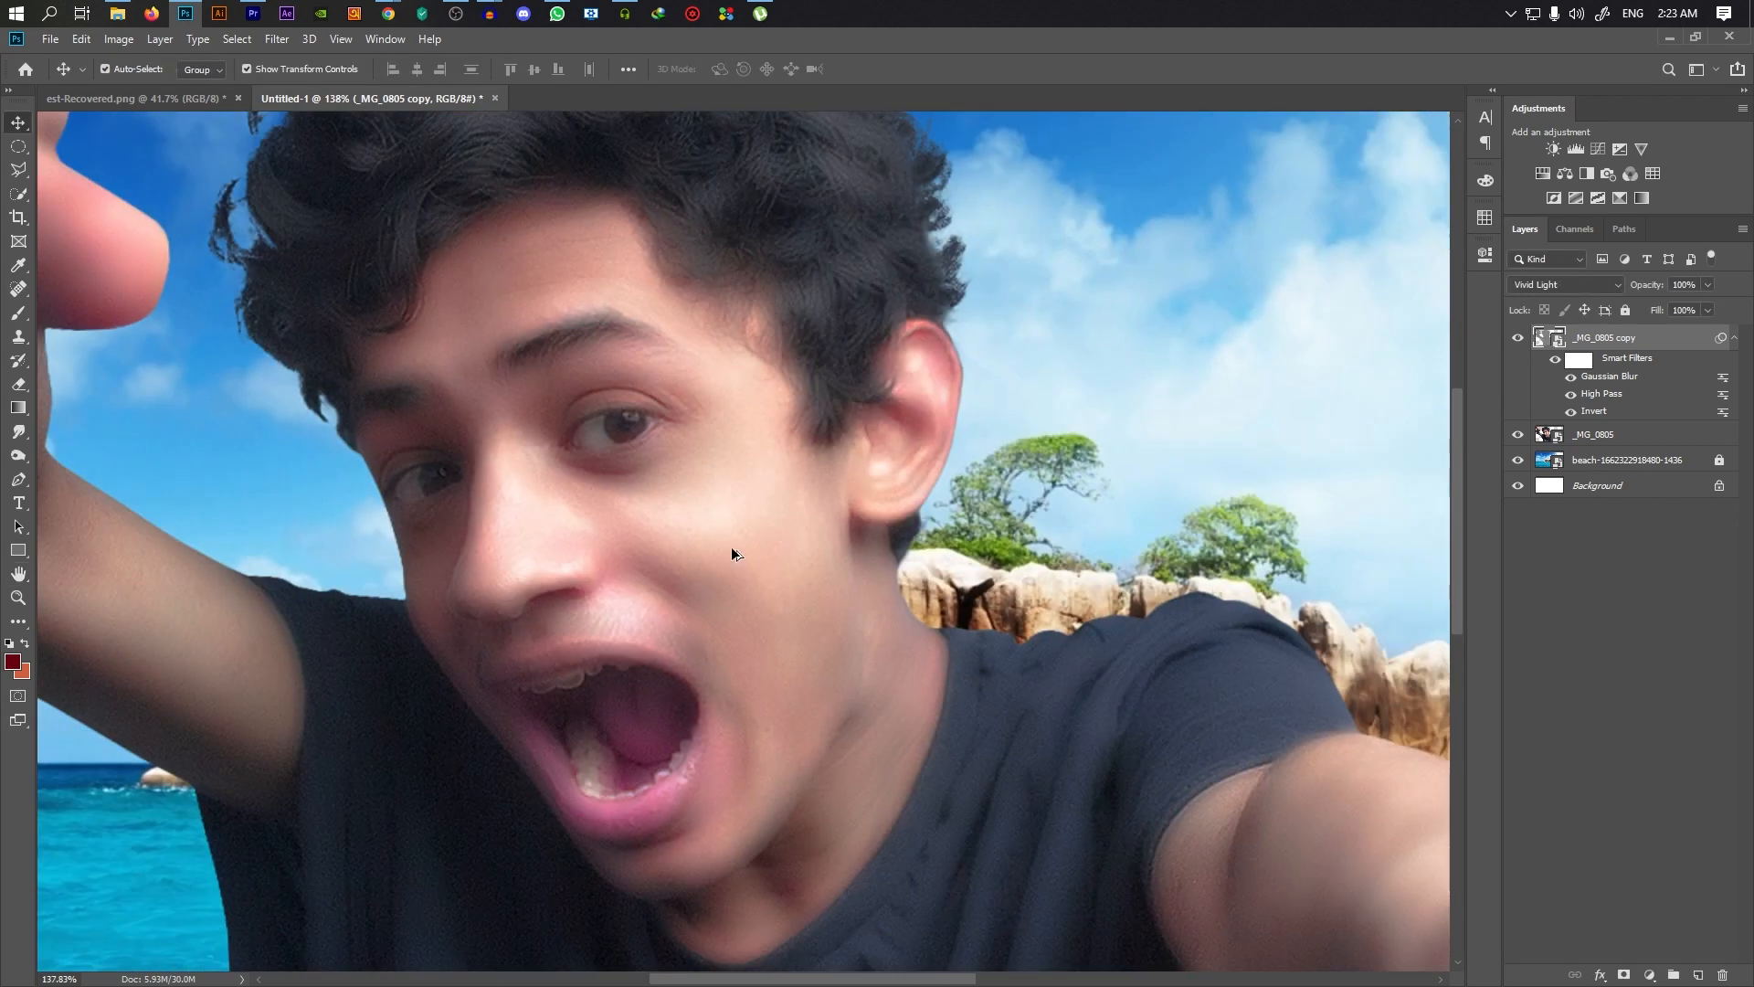
Add a black layer mask that hides the smoothed portrait copy and choose the Brush tool
alt+click(1623, 976)
click(18, 314)
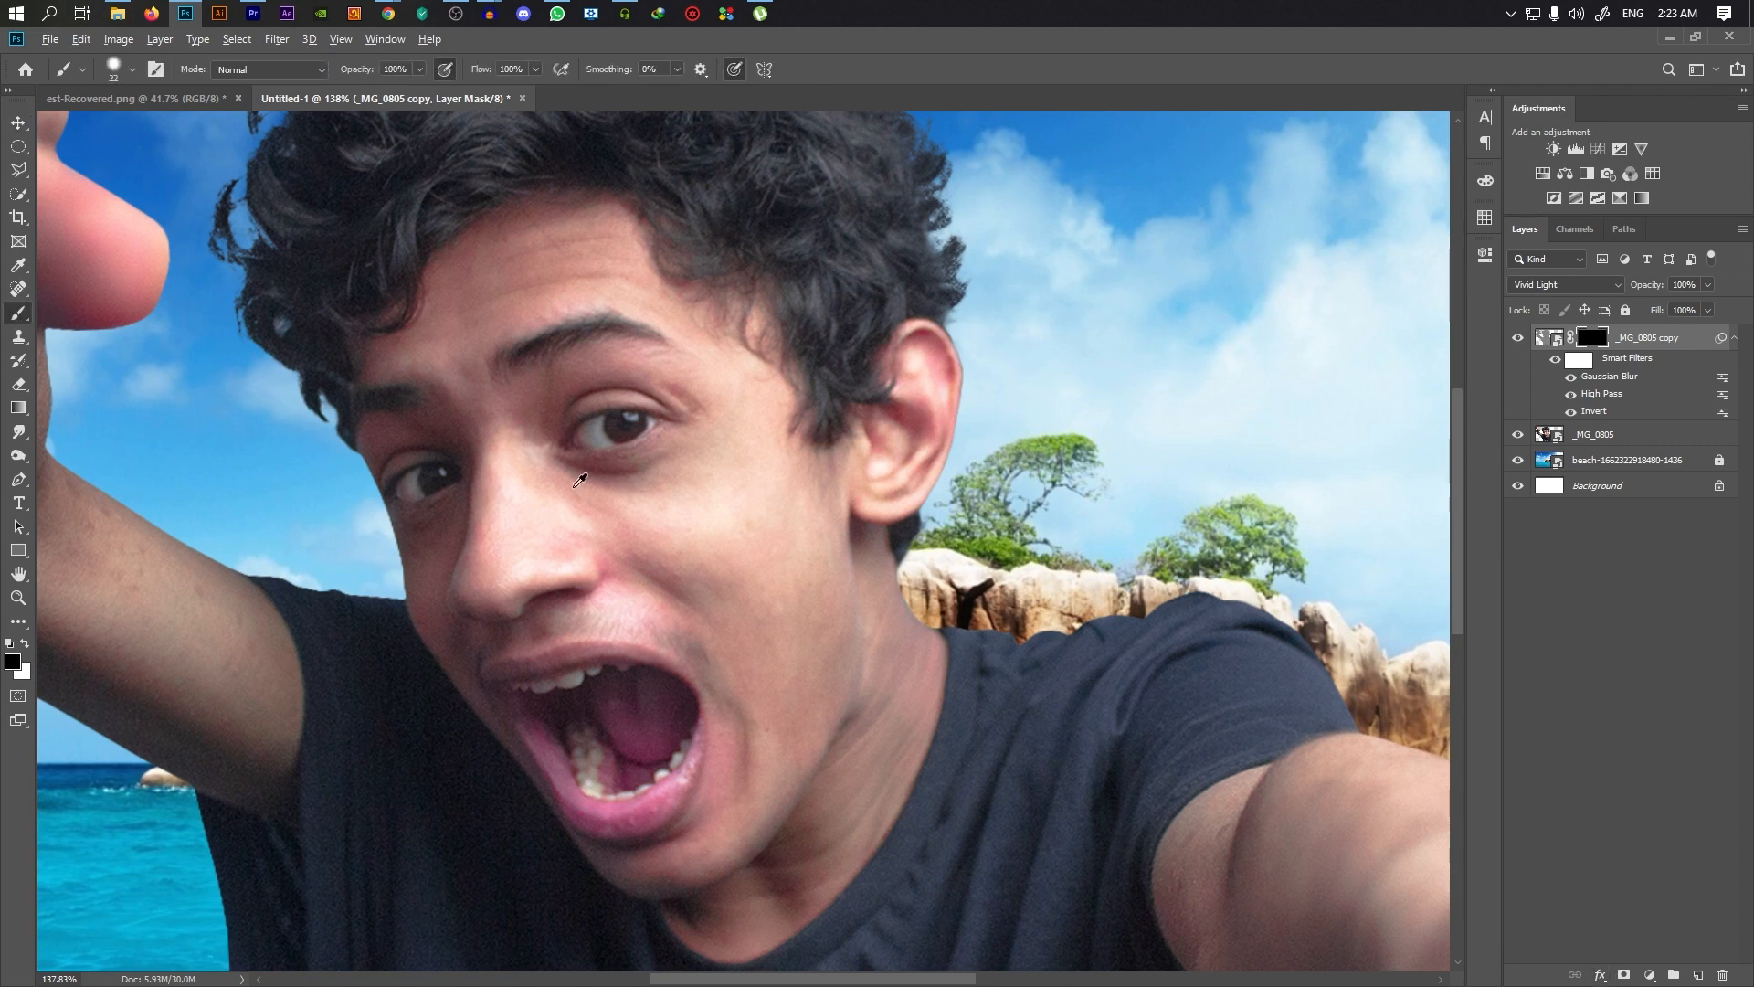
Make white the painting colour and paint on the smoothing copy's mask over the cheek
scroll(639, 500, up, 4)
scroll(627, 490, down, 4)
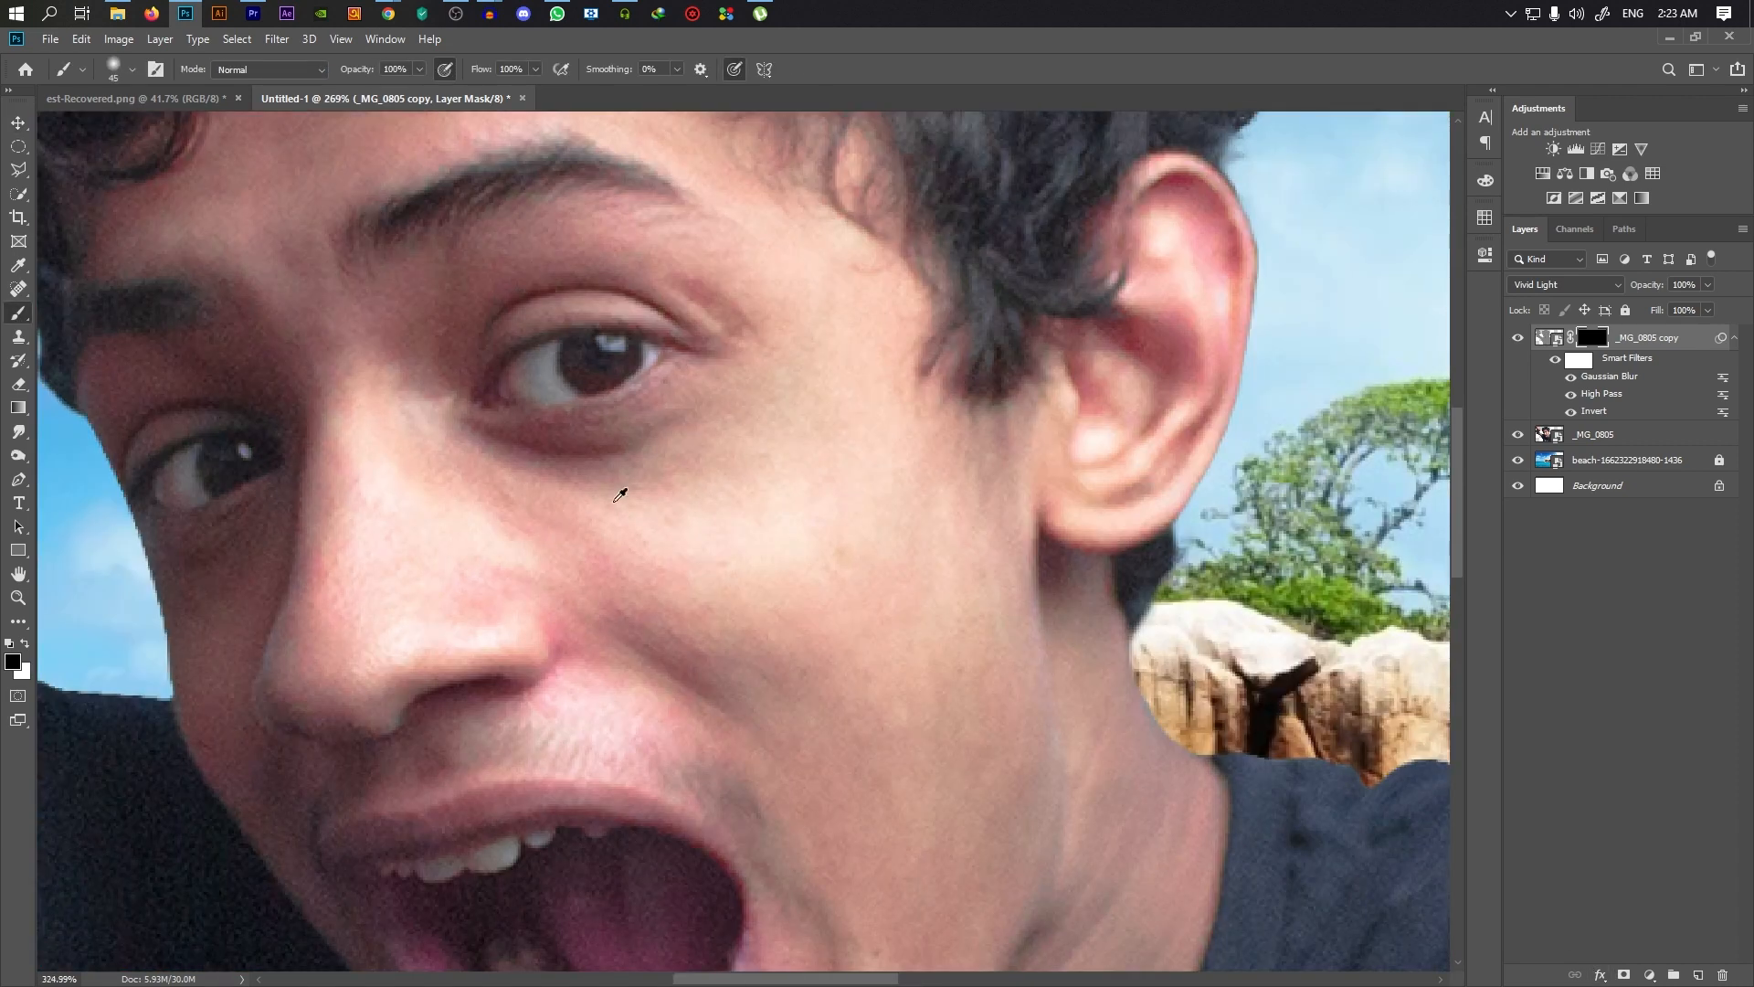
scroll(639, 521, up, 5)
click(25, 643)
scroll(758, 599, down, 3)
drag(957, 521, 795, 513)
drag(809, 810, 799, 557)
Reduce the soft brush to about 27 px and reveal the smoothing along the jaw, under the eye and beside the nose
alt+right_click(824, 720)
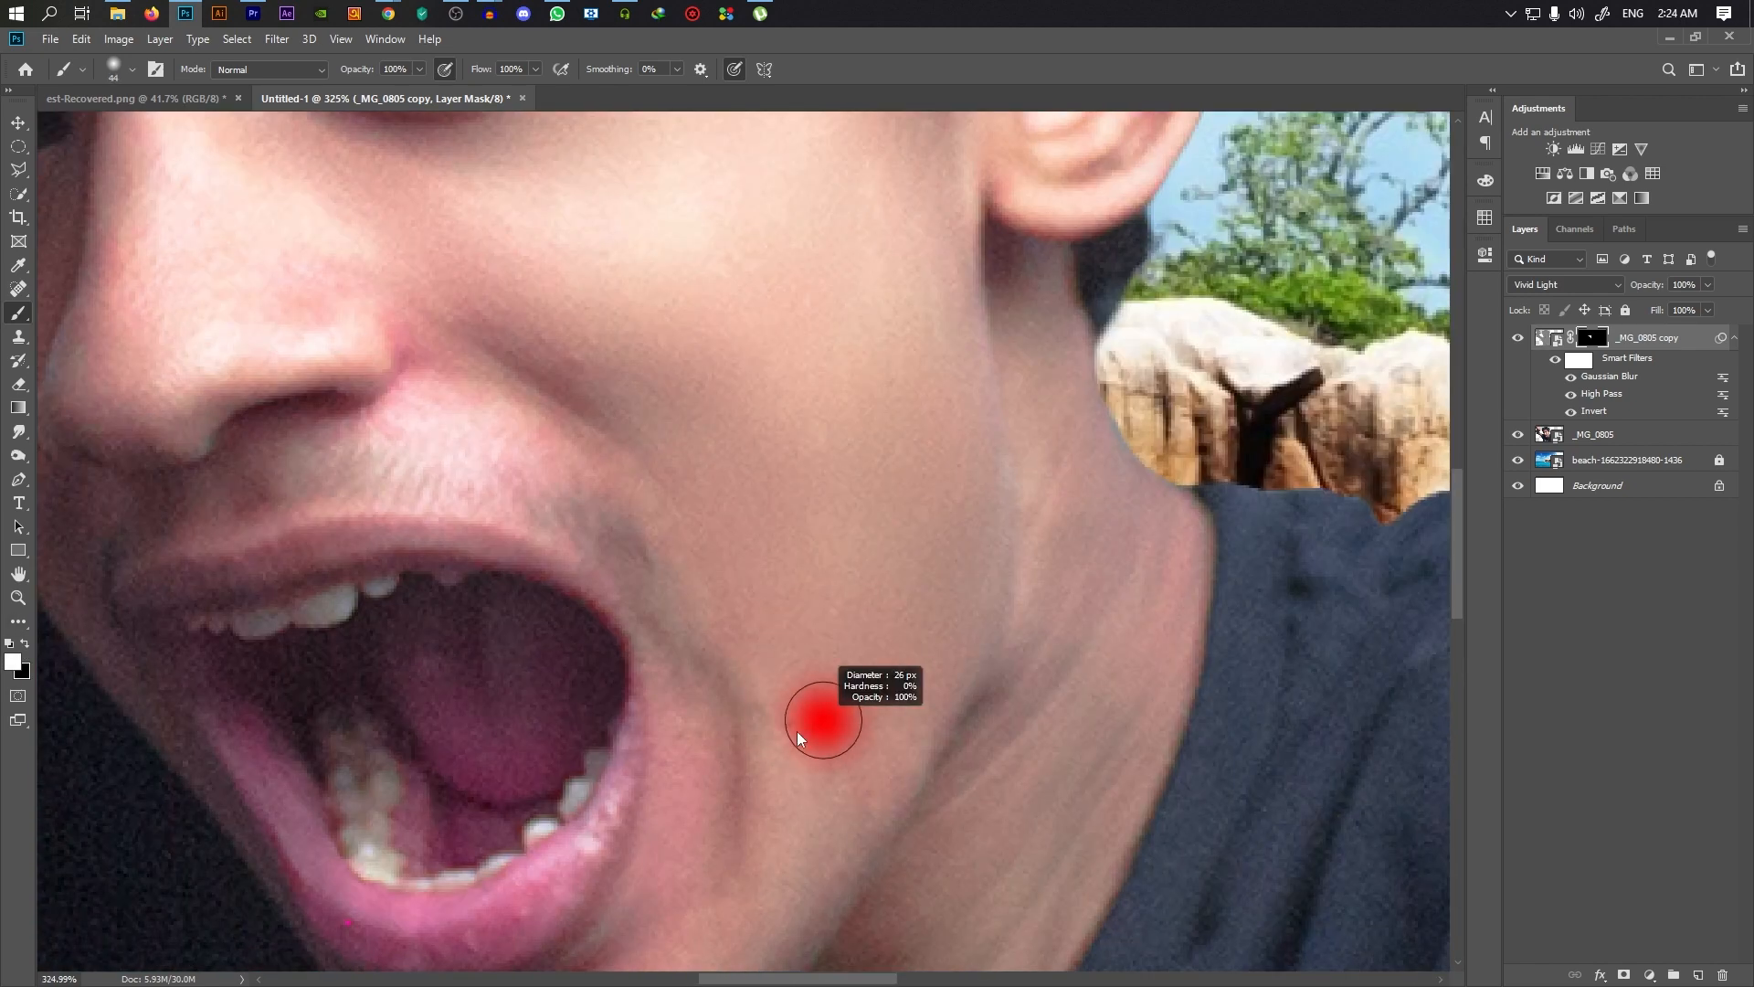
drag(735, 745, 781, 557)
drag(729, 810, 737, 786)
drag(711, 325, 775, 543)
drag(424, 325, 625, 598)
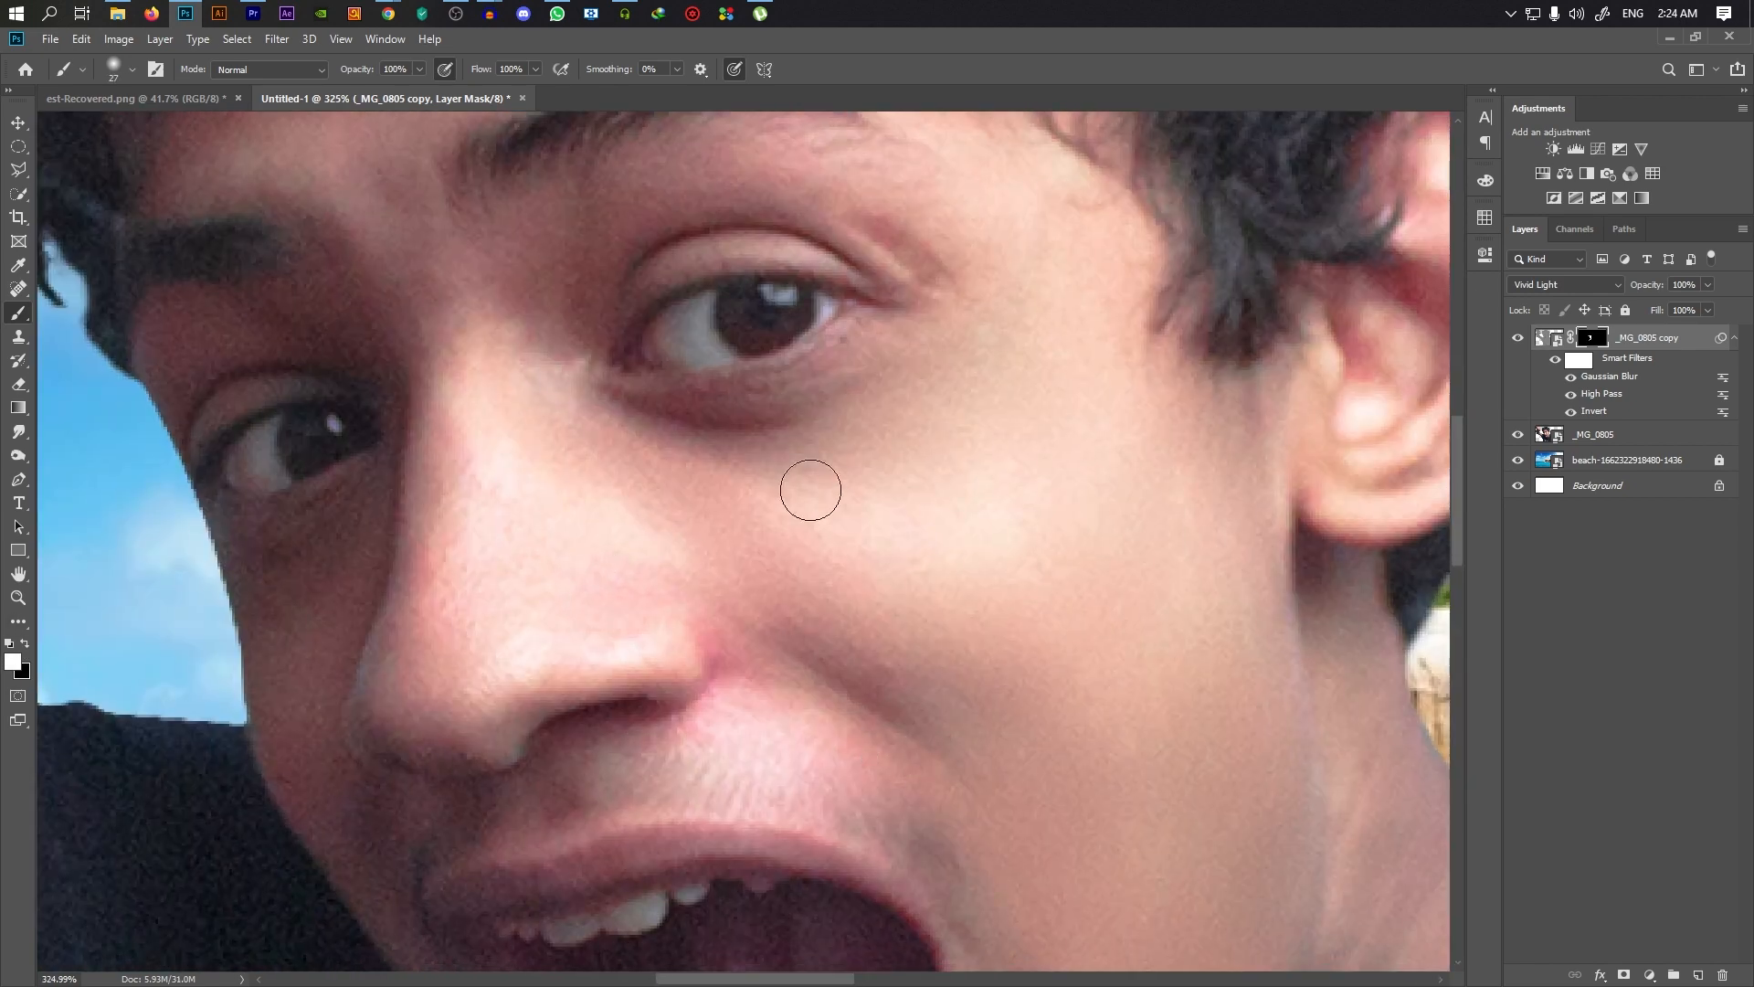
drag(295, 702, 315, 776)
drag(390, 891, 527, 637)
Paint white on the layer mask to smooth the skin around the mouth
scroll(752, 842, up, 4)
scroll(842, 626, down, 2)
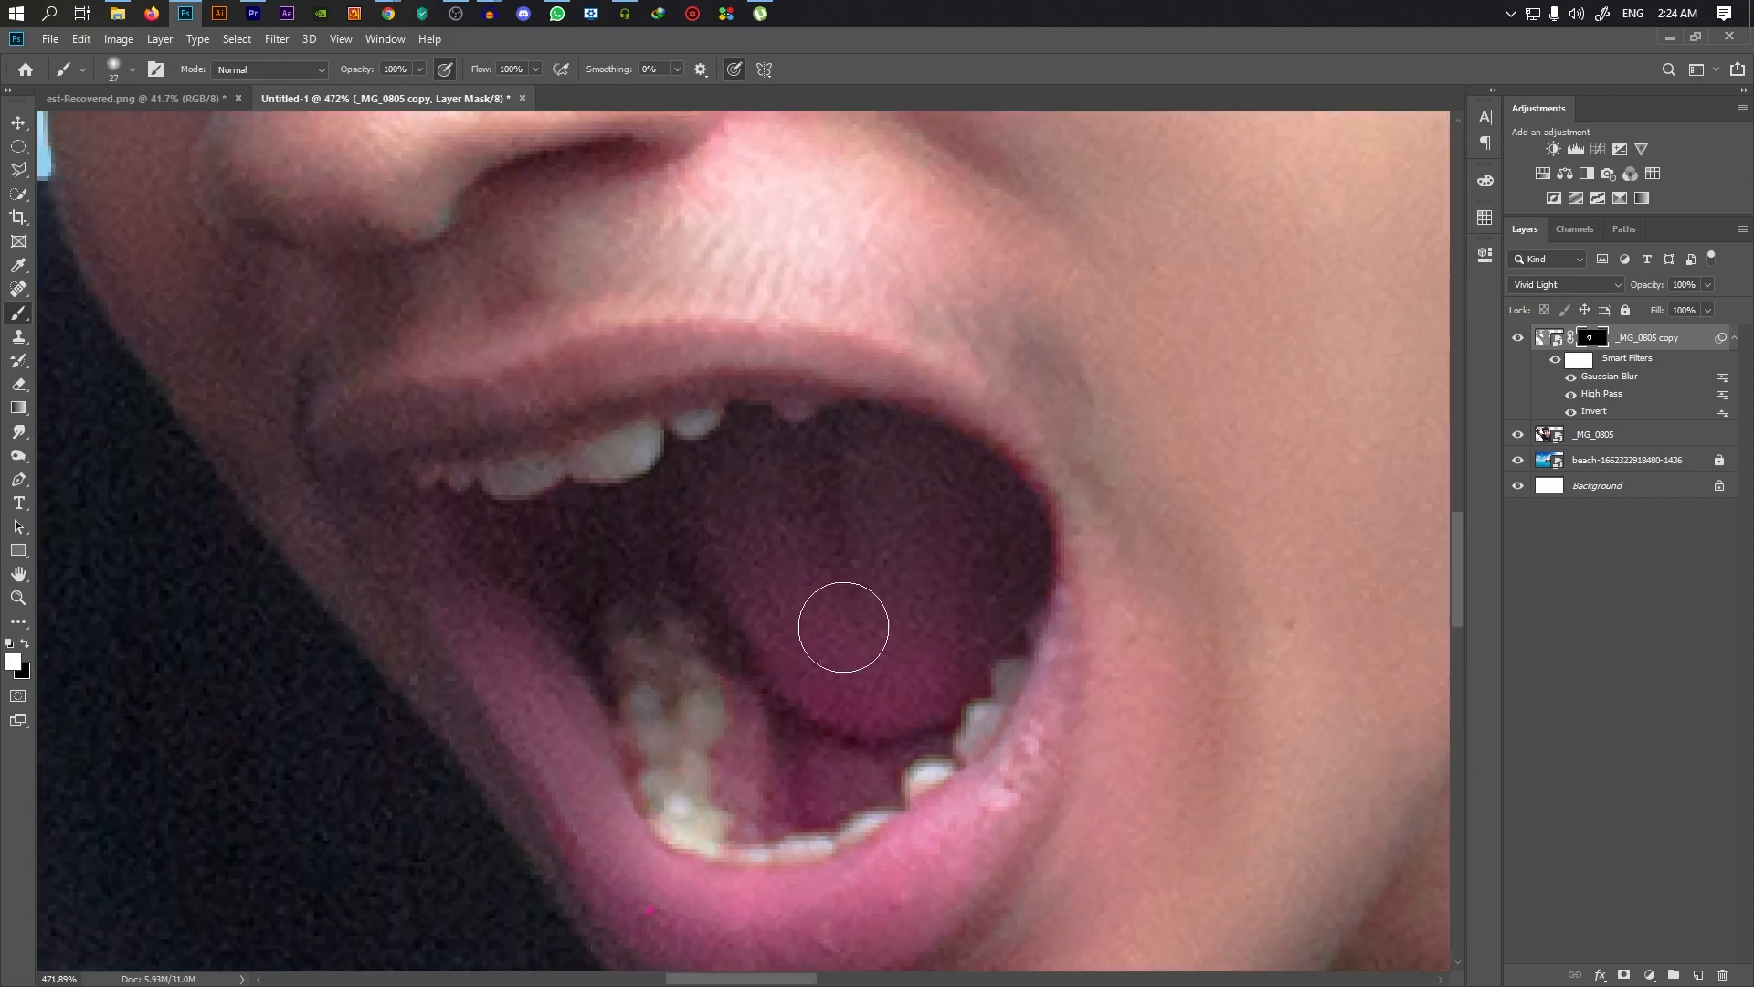
drag(967, 410, 929, 492)
alt+right_click(928, 493)
scroll(928, 493, down, 1)
Enlarge the brush to about 37 px and reveal the smoothing across the forehead
drag(758, 238, 776, 785)
alt+right_click(540, 536)
drag(631, 495, 1119, 621)
drag(904, 486, 908, 708)
drag(555, 464, 882, 489)
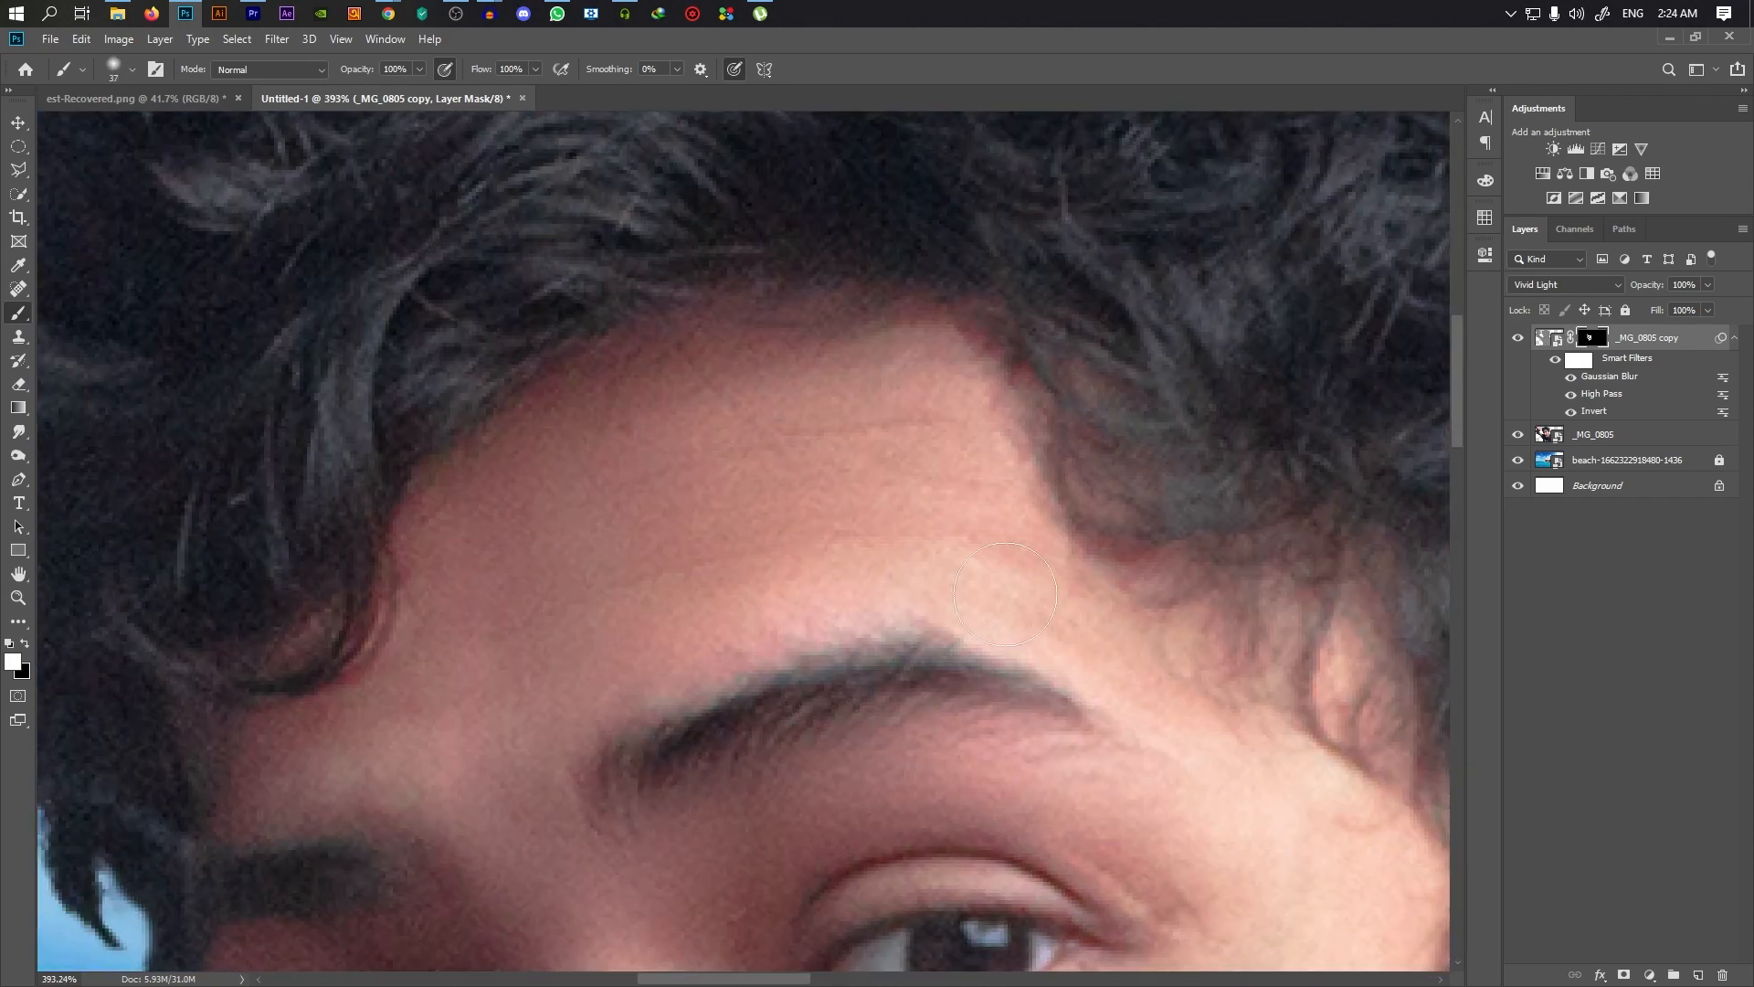
Shrink the brush to about 22 px and mask in the smoothing around the eyebrow, the temple and the ear
alt+right_click(947, 696)
drag(948, 696, 666, 517)
drag(995, 569, 830, 666)
drag(868, 365, 850, 836)
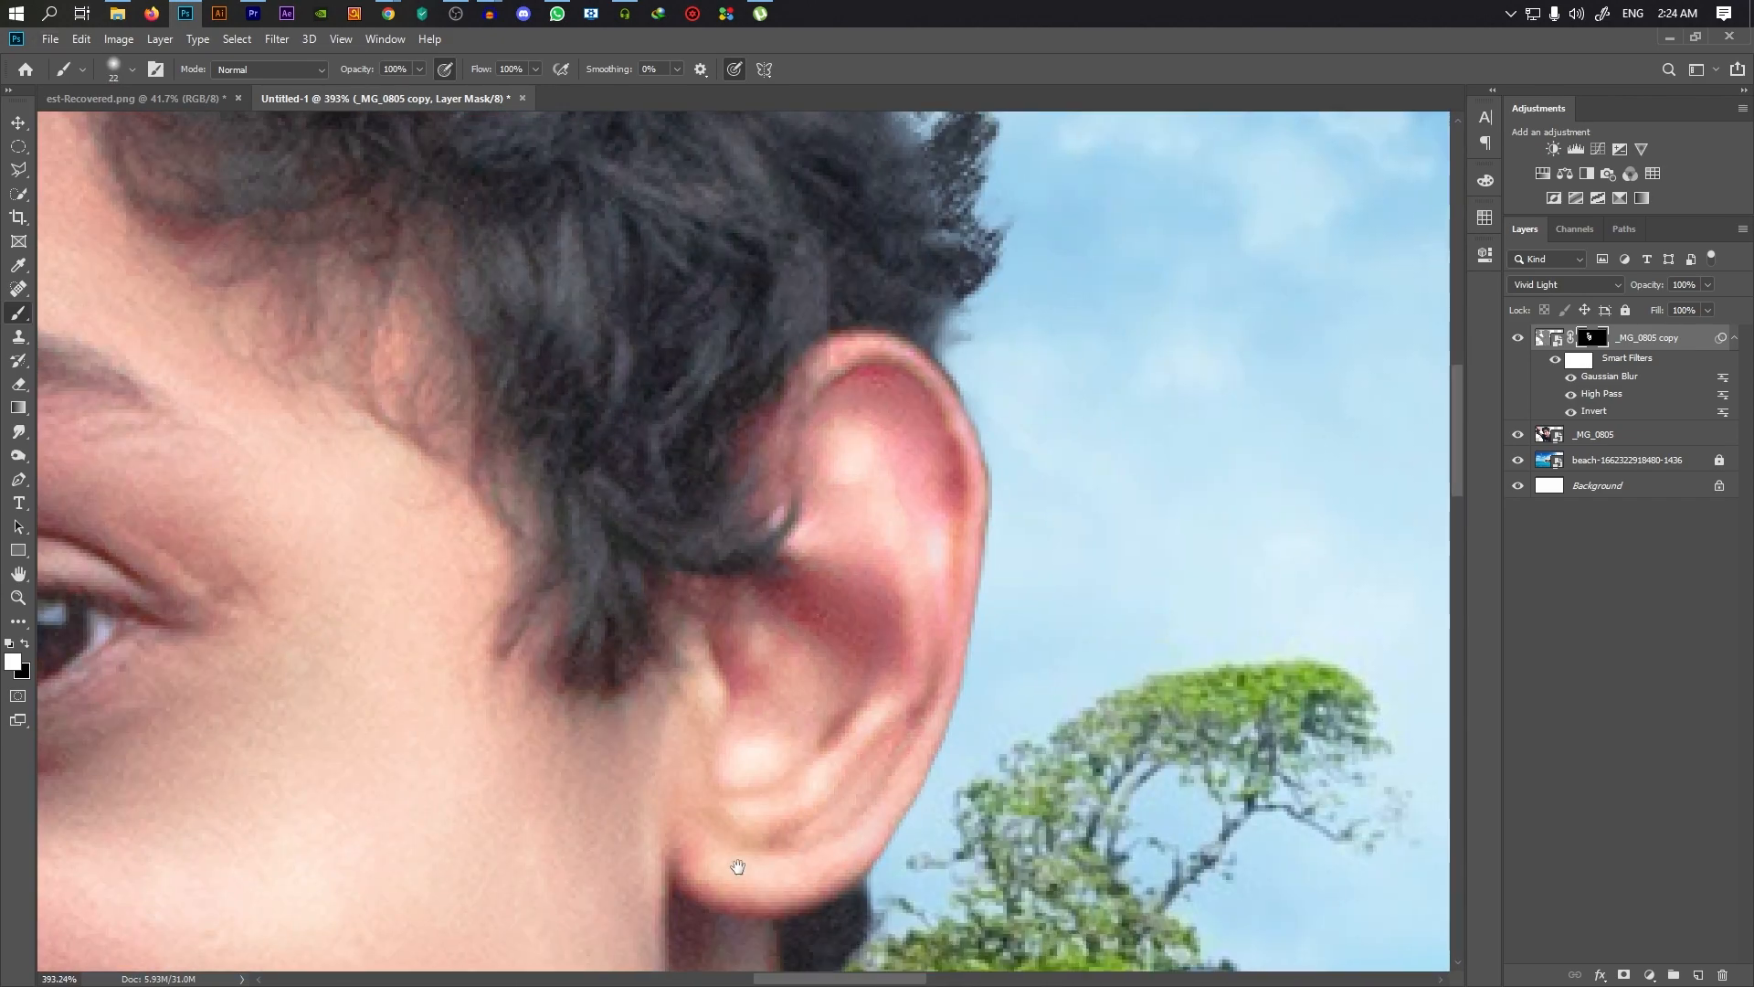
mouse_move(737, 866)
mouse_down()
mouse_move(720, 295)
mouse_move(880, 443)
mouse_up()
drag(639, 777, 954, 457)
Restore white as the painting colour and smooth the skin around the eyes with a brush of about 26 px
alt+click(803, 639)
click(13, 661)
key(Return)
alt+right_click(823, 688)
scroll(822, 688, down, 10)
scroll(987, 532, up, 8)
drag(987, 533, 845, 384)
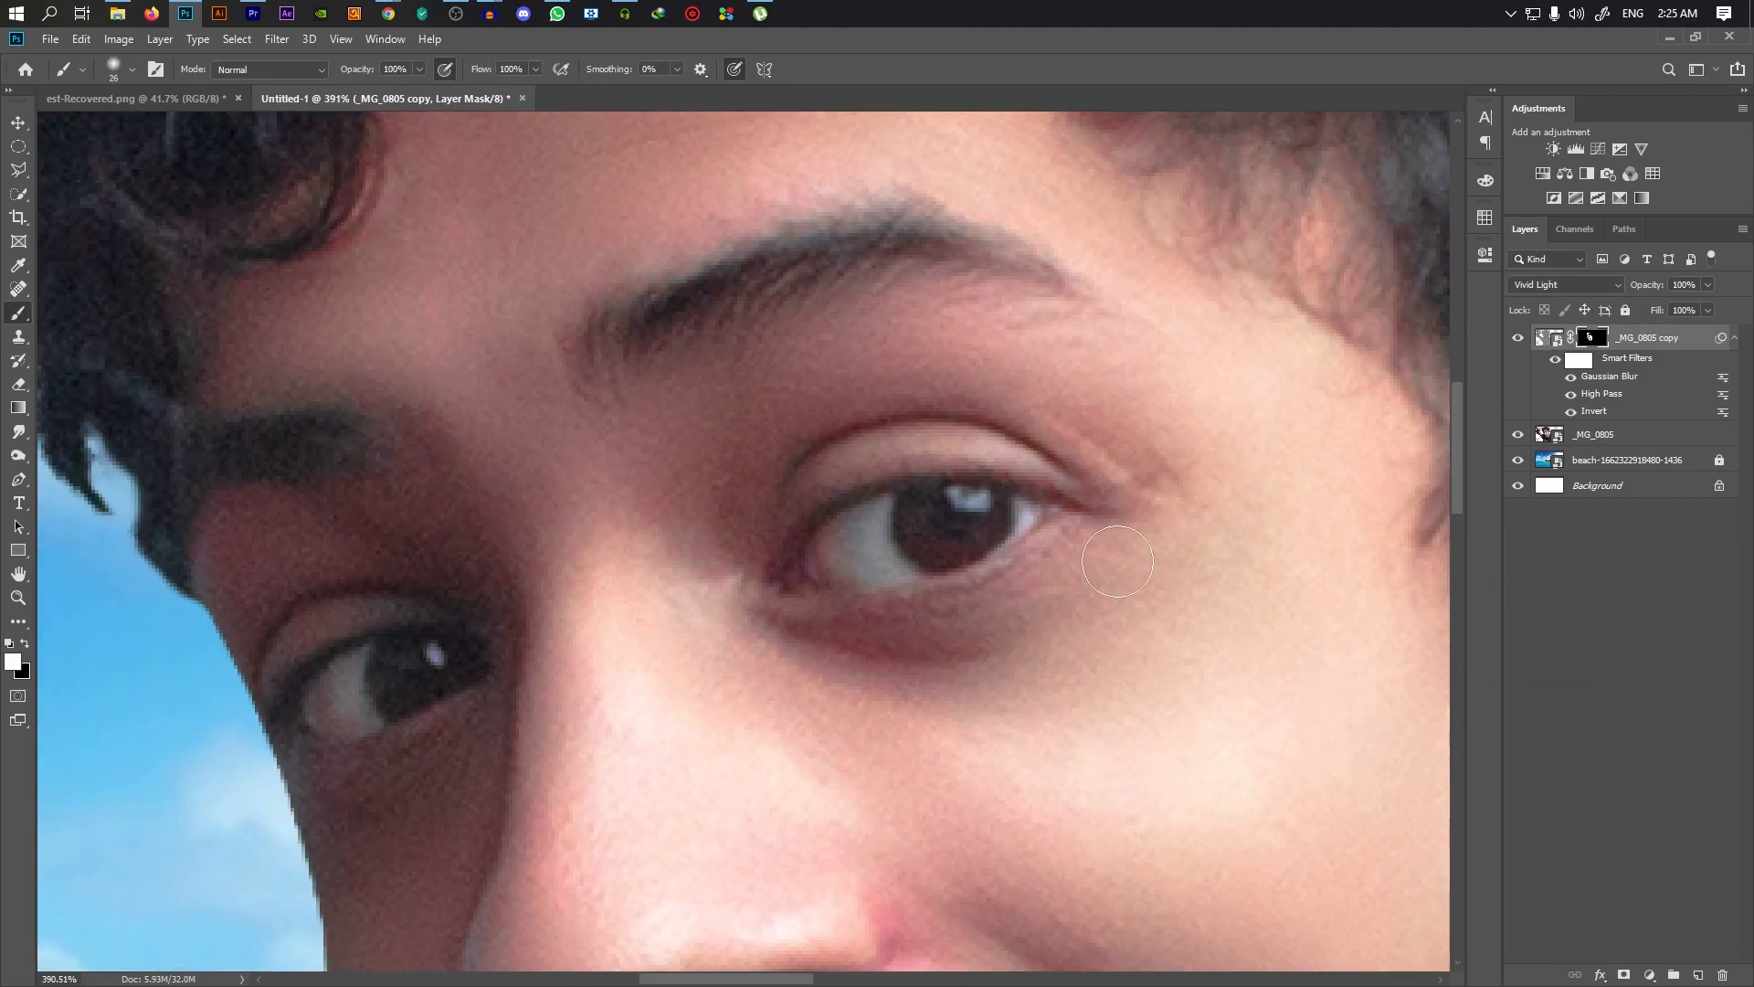
drag(384, 682, 1370, 457)
alt+right_click(594, 541)
mouse_move(861, 913)
mouse_down()
mouse_move(644, 696)
mouse_move(729, 792)
mouse_up()
drag(513, 450, 940, 802)
Enlarge the brush to 79 px and reveal the smoothing on the raised arm
scroll(924, 788, down, 4)
alt+right_click(469, 320)
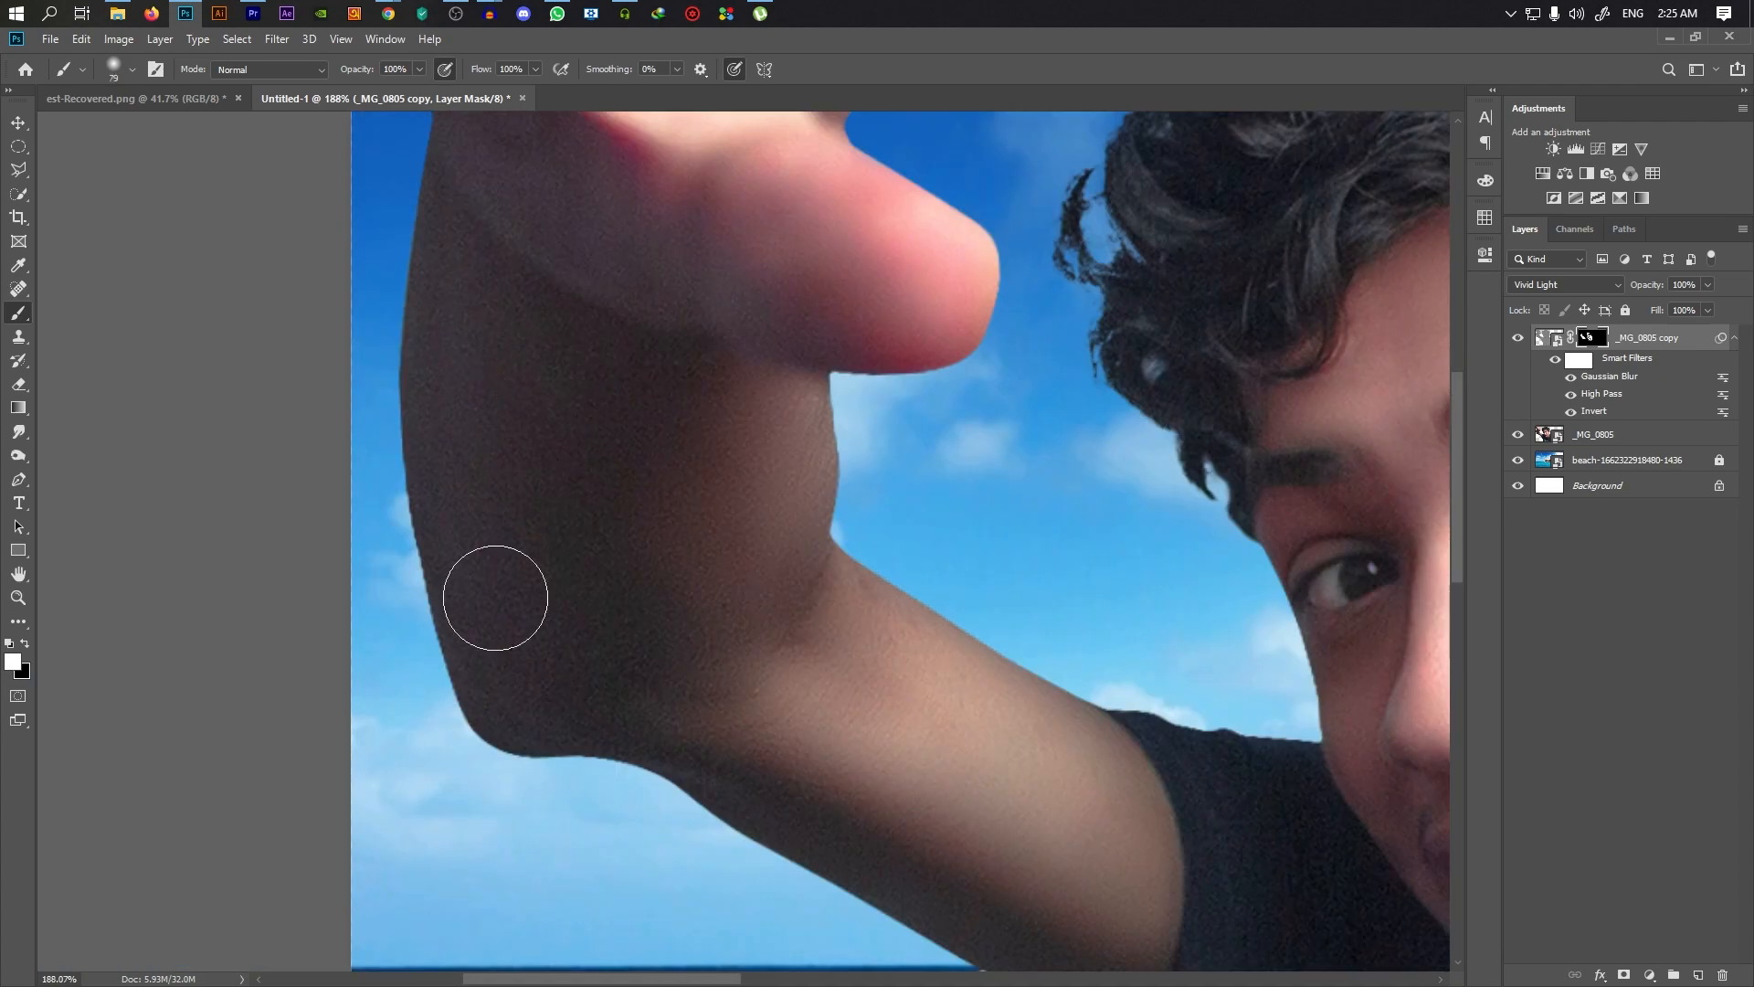
drag(613, 264, 656, 601)
Paint white on the mask over the outstretched arm and hand to smooth their skin
drag(1370, 849, 366, 366)
drag(1370, 914, 435, 576)
drag(422, 644, 463, 450)
scroll(854, 594, down, 6)
scroll(348, 670, up, 6)
mouse_move(348, 670)
mouse_down()
mouse_move(613, 855)
mouse_move(605, 903)
mouse_up()
scroll(734, 691, down, 6)
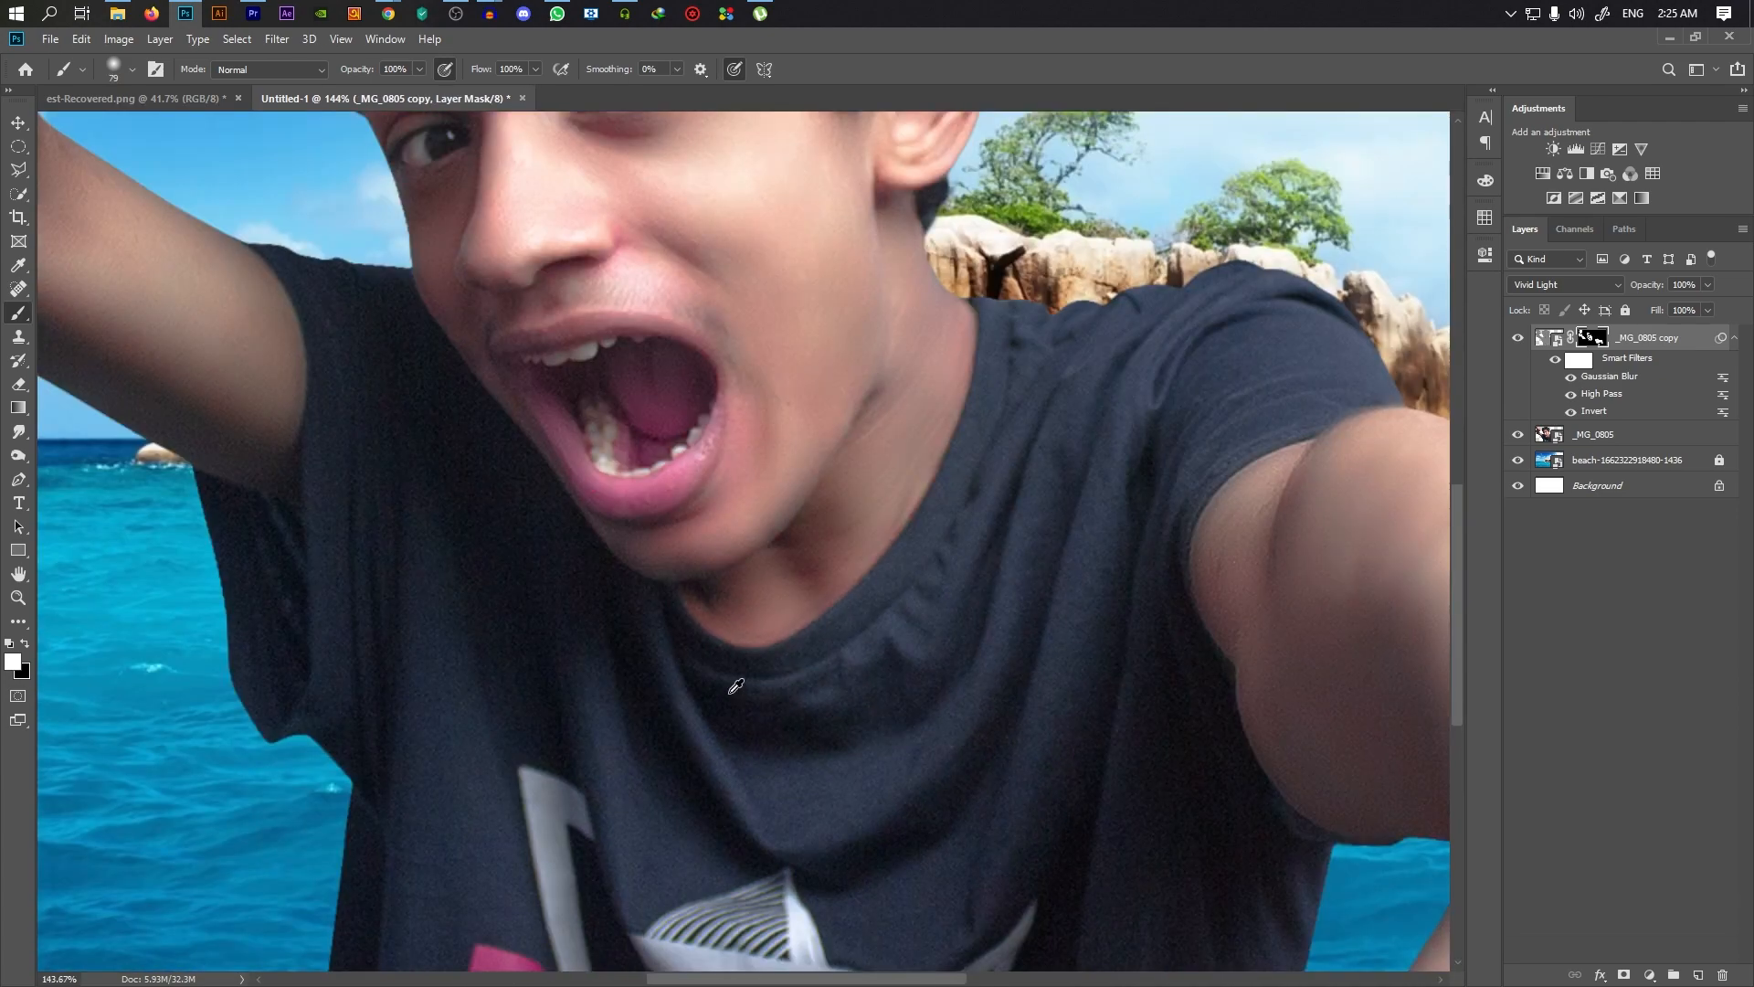
Compare the portrait with and without the masked smoothing copy
scroll(670, 440, down, 3)
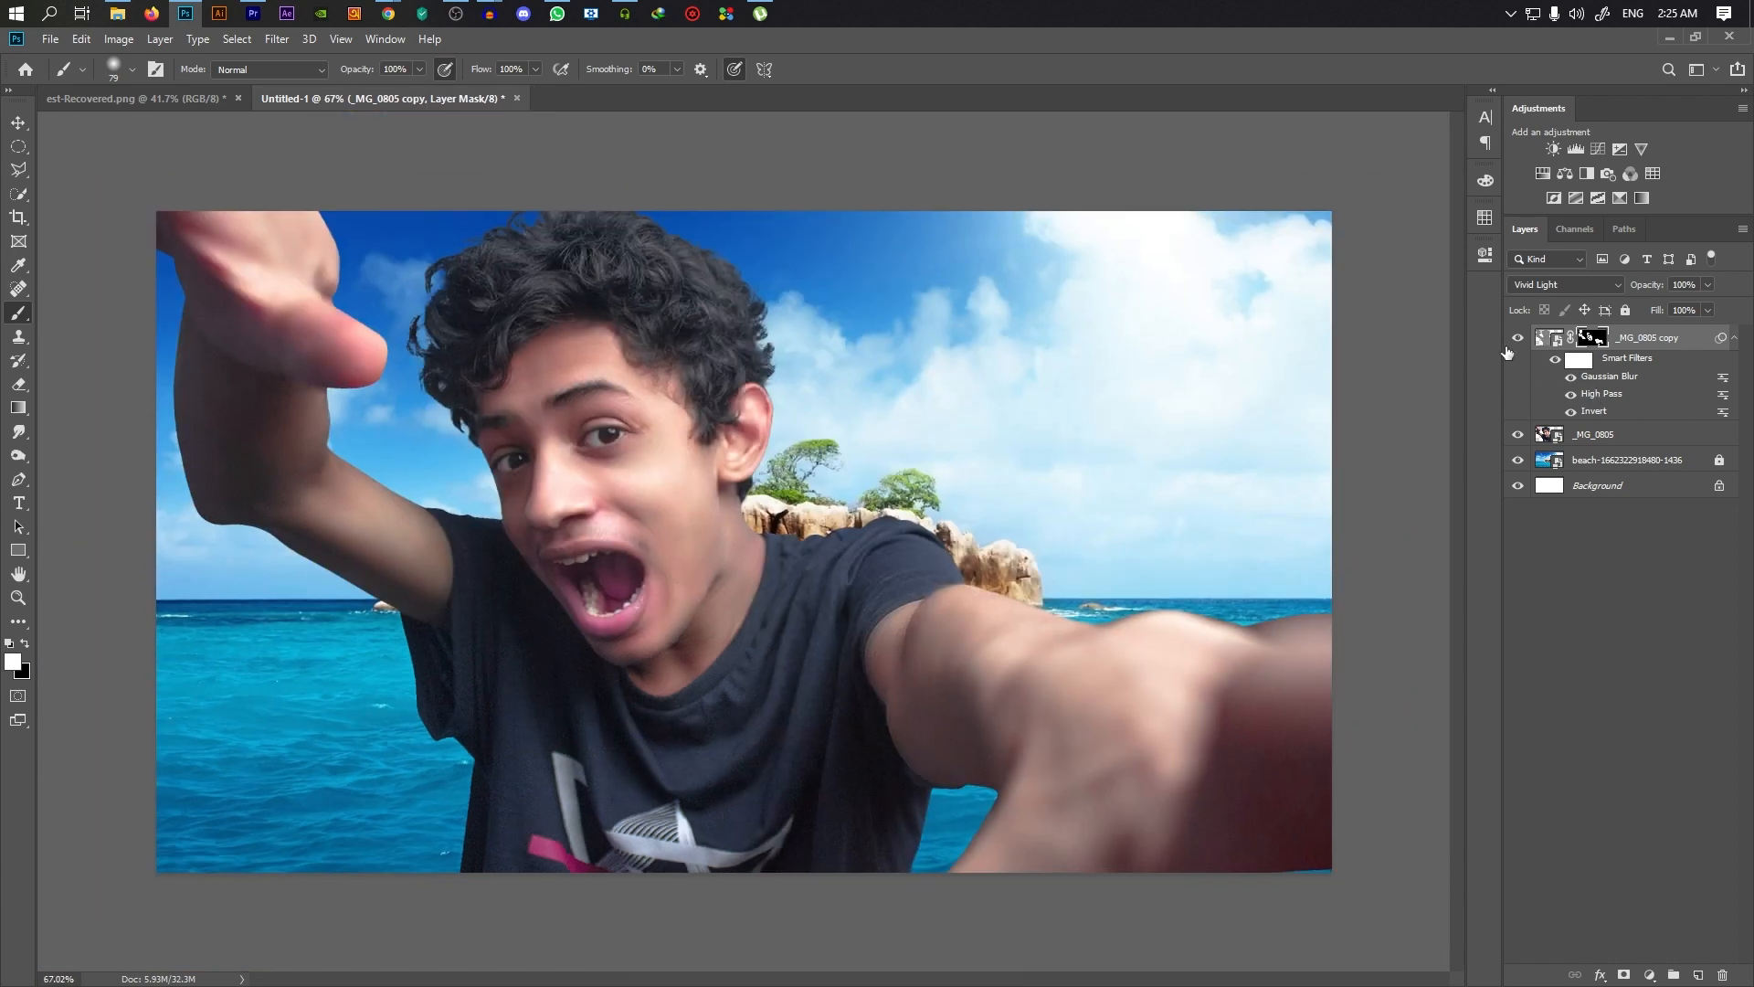
click(1519, 340)
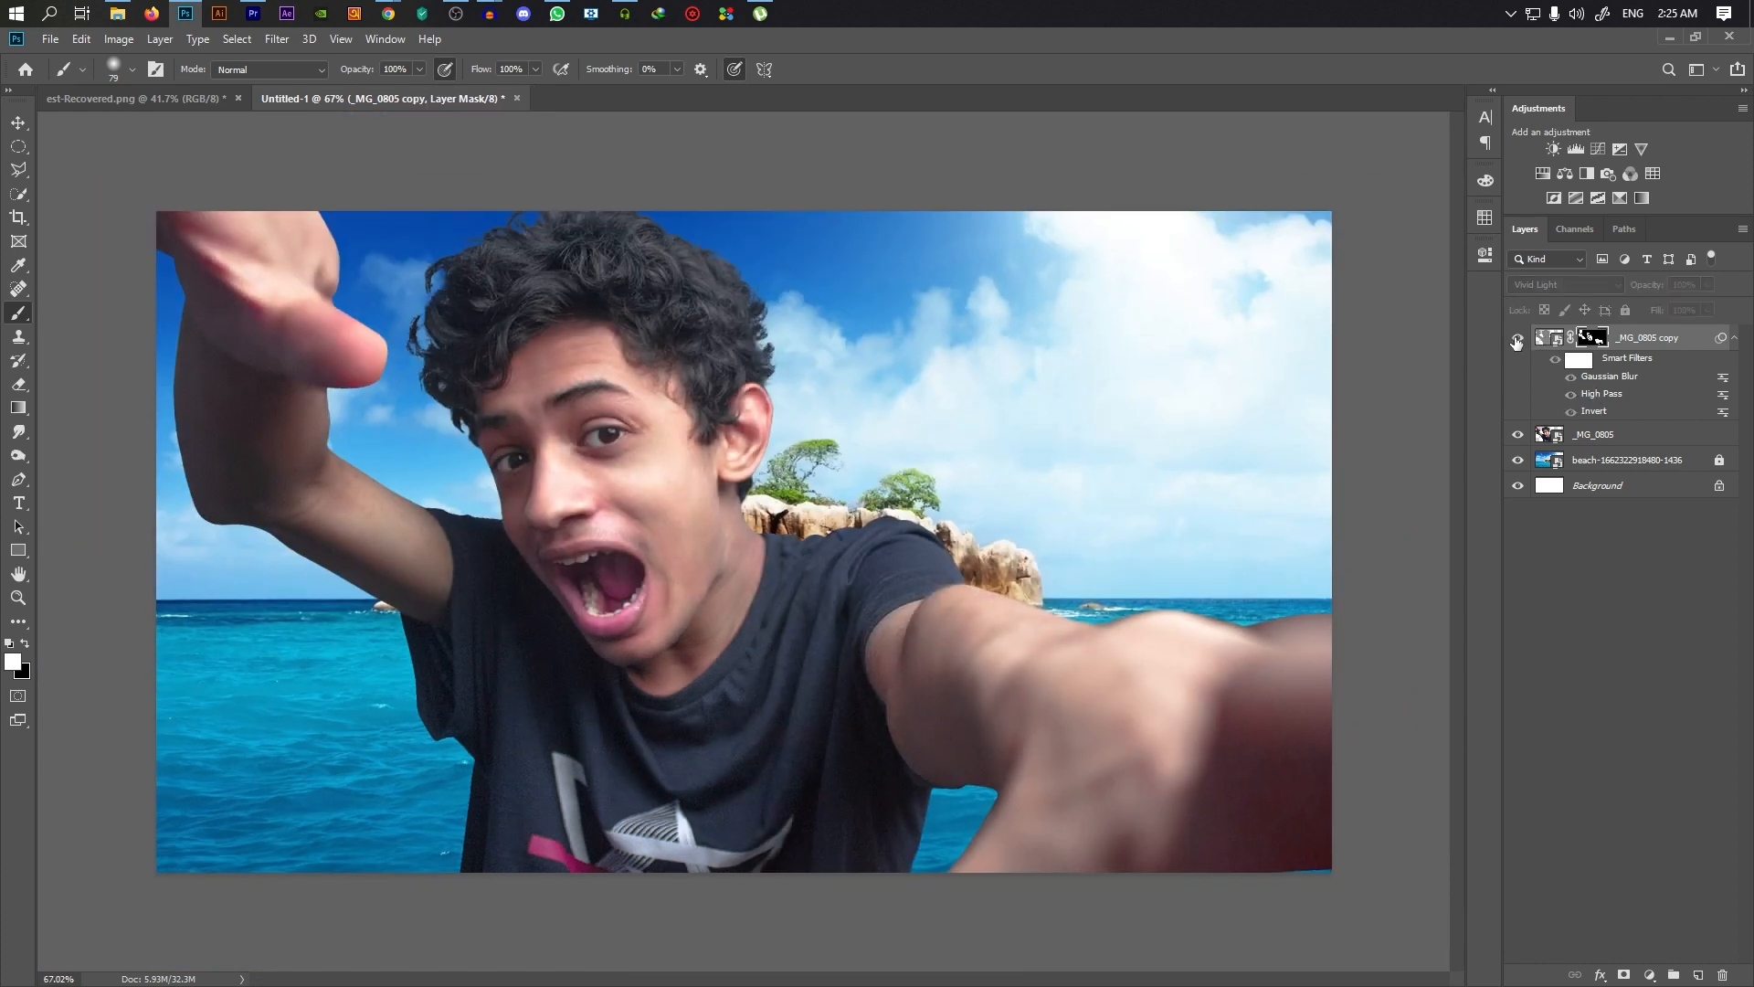
scroll(509, 405, up, 8)
scroll(628, 496, down, 9)
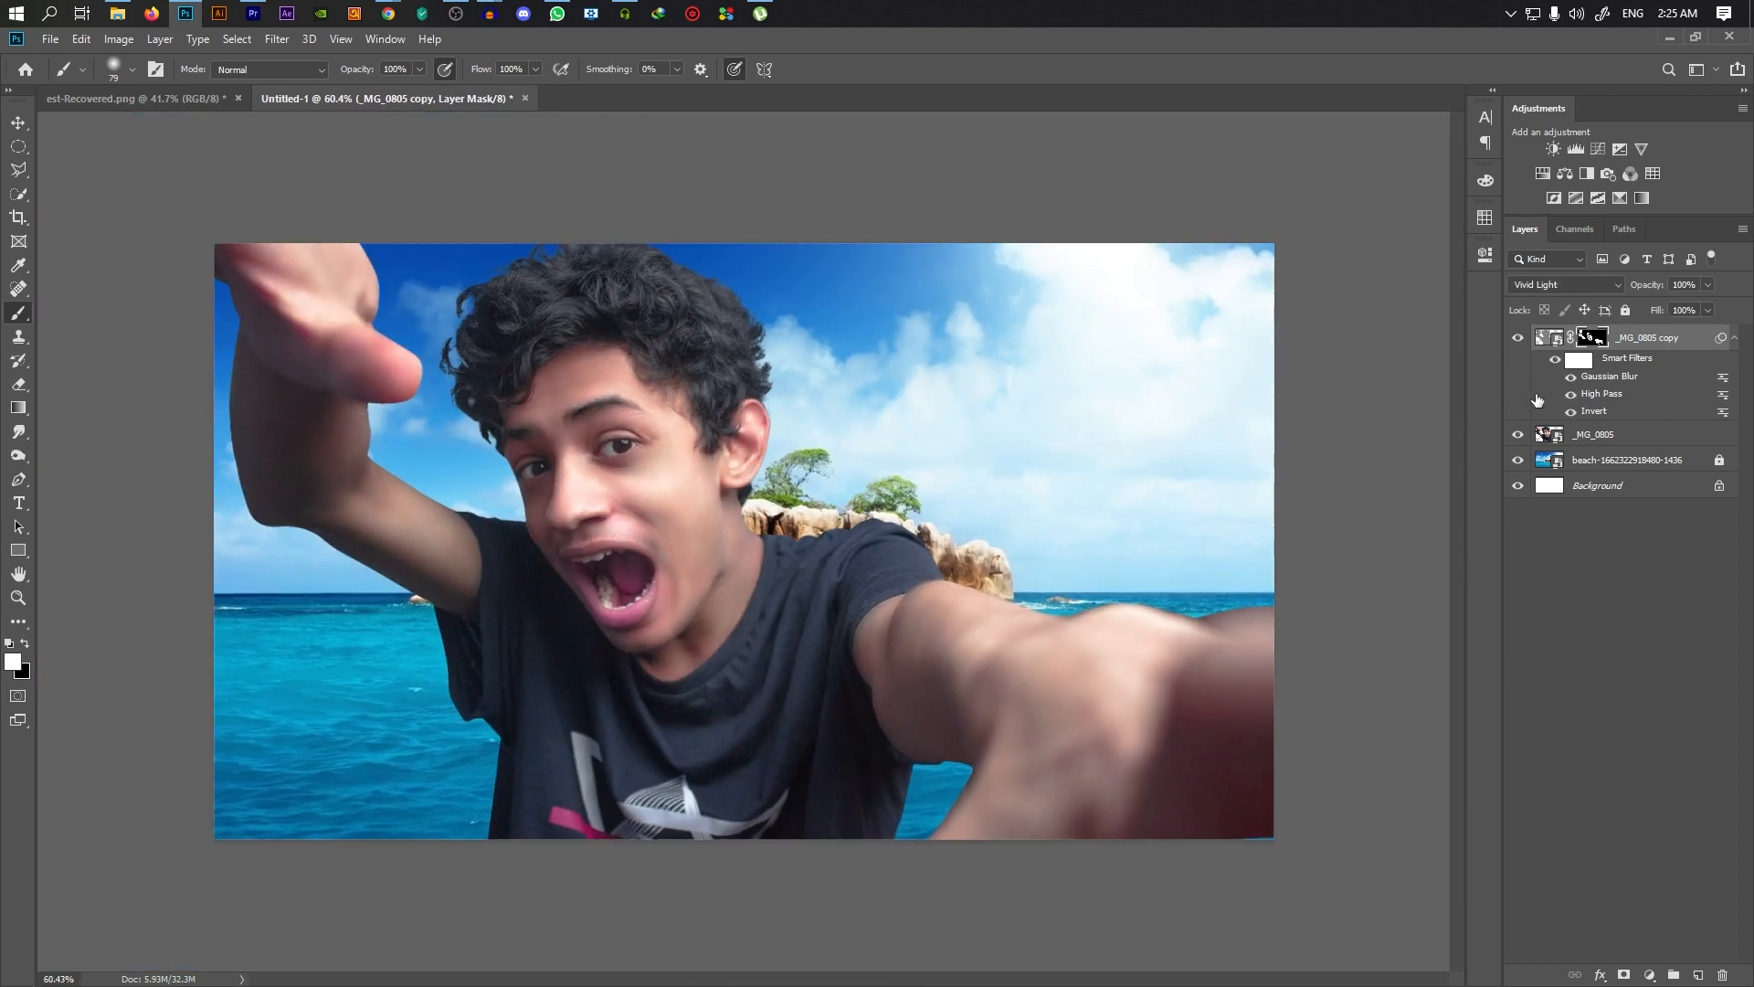
Group the two portrait layers, then duplicate the group and hide the duplicate
click(1601, 439)
key(ctrl+g)
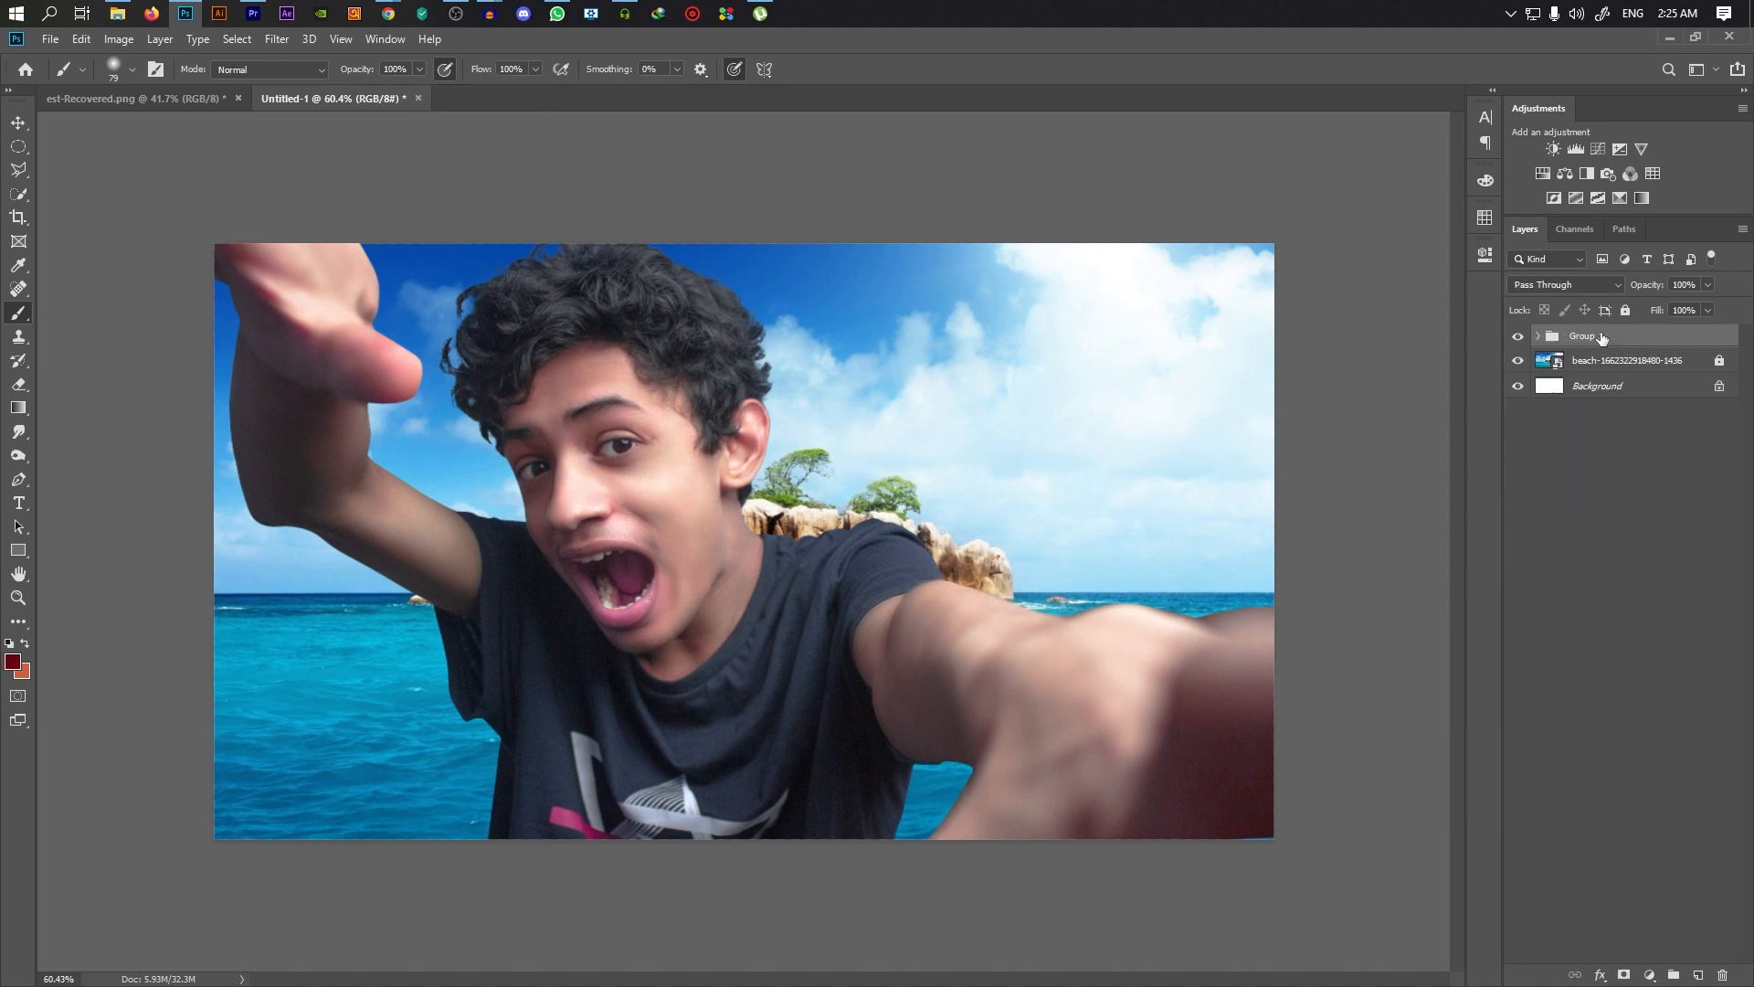
drag(1596, 343, 1594, 352)
click(1518, 359)
Convert the upper portrait group to a smart object
click(1599, 341)
right_click(1599, 341)
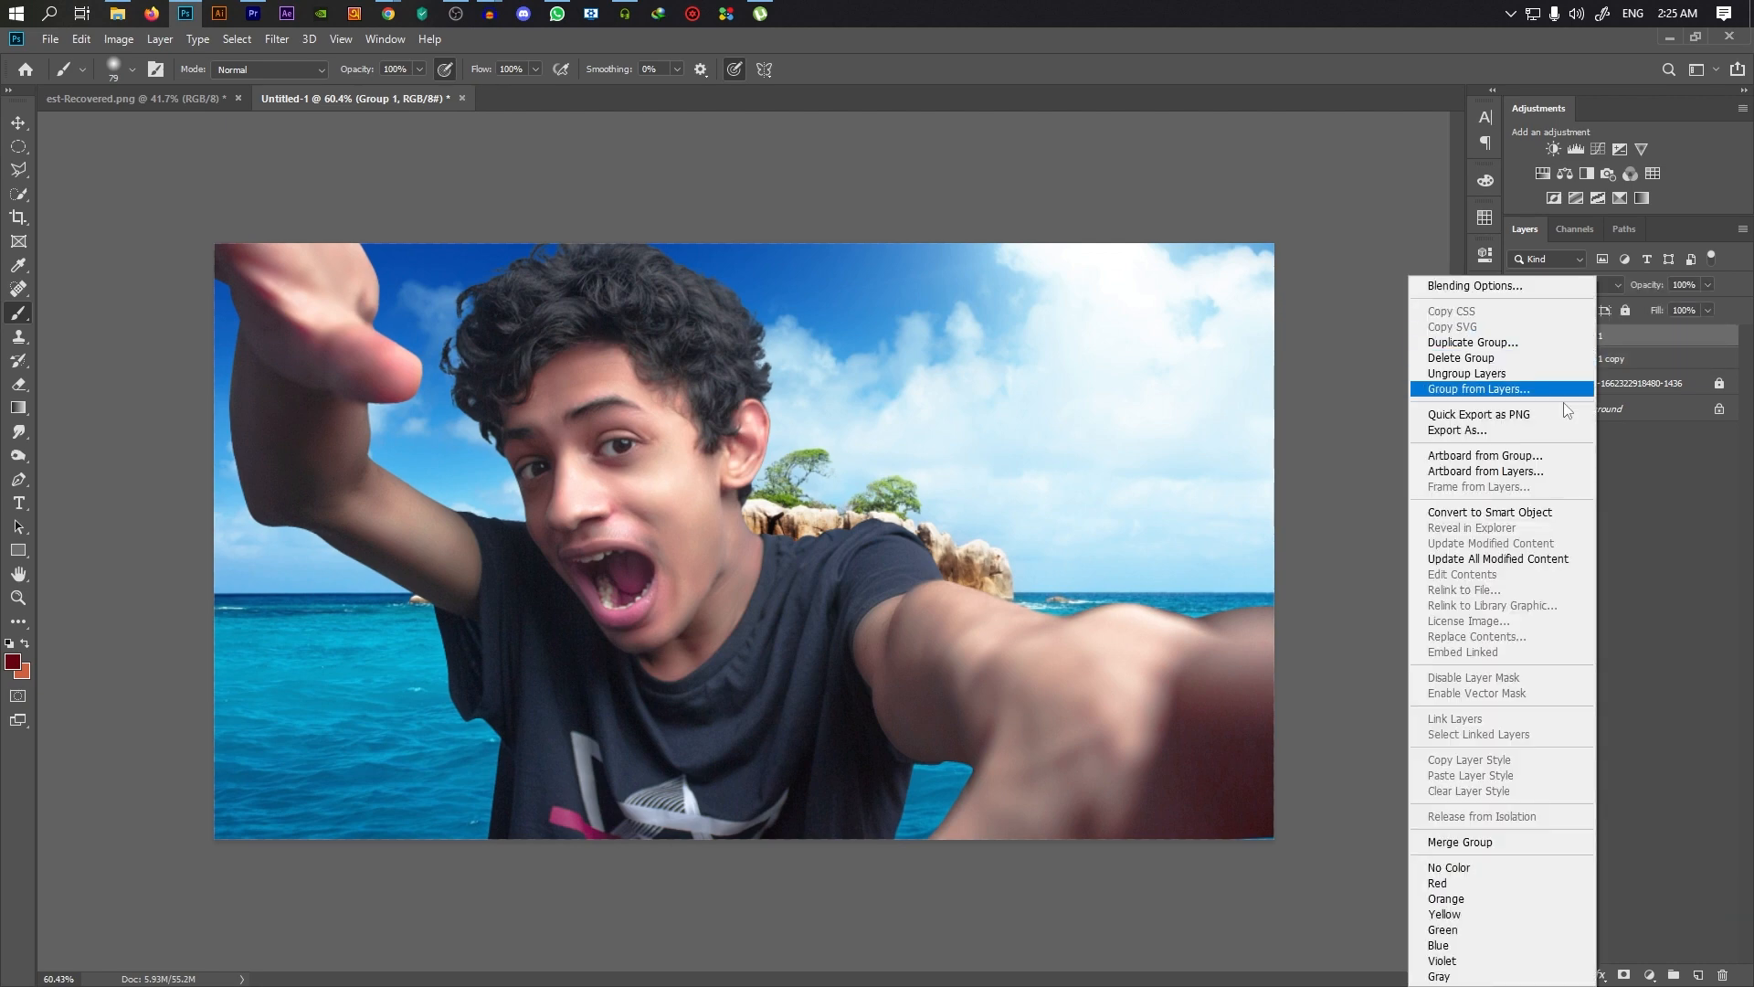
click(1516, 504)
Choose the Dodge tool and rasterize the portrait smart object so it can be retouched
scroll(653, 439, up, 5)
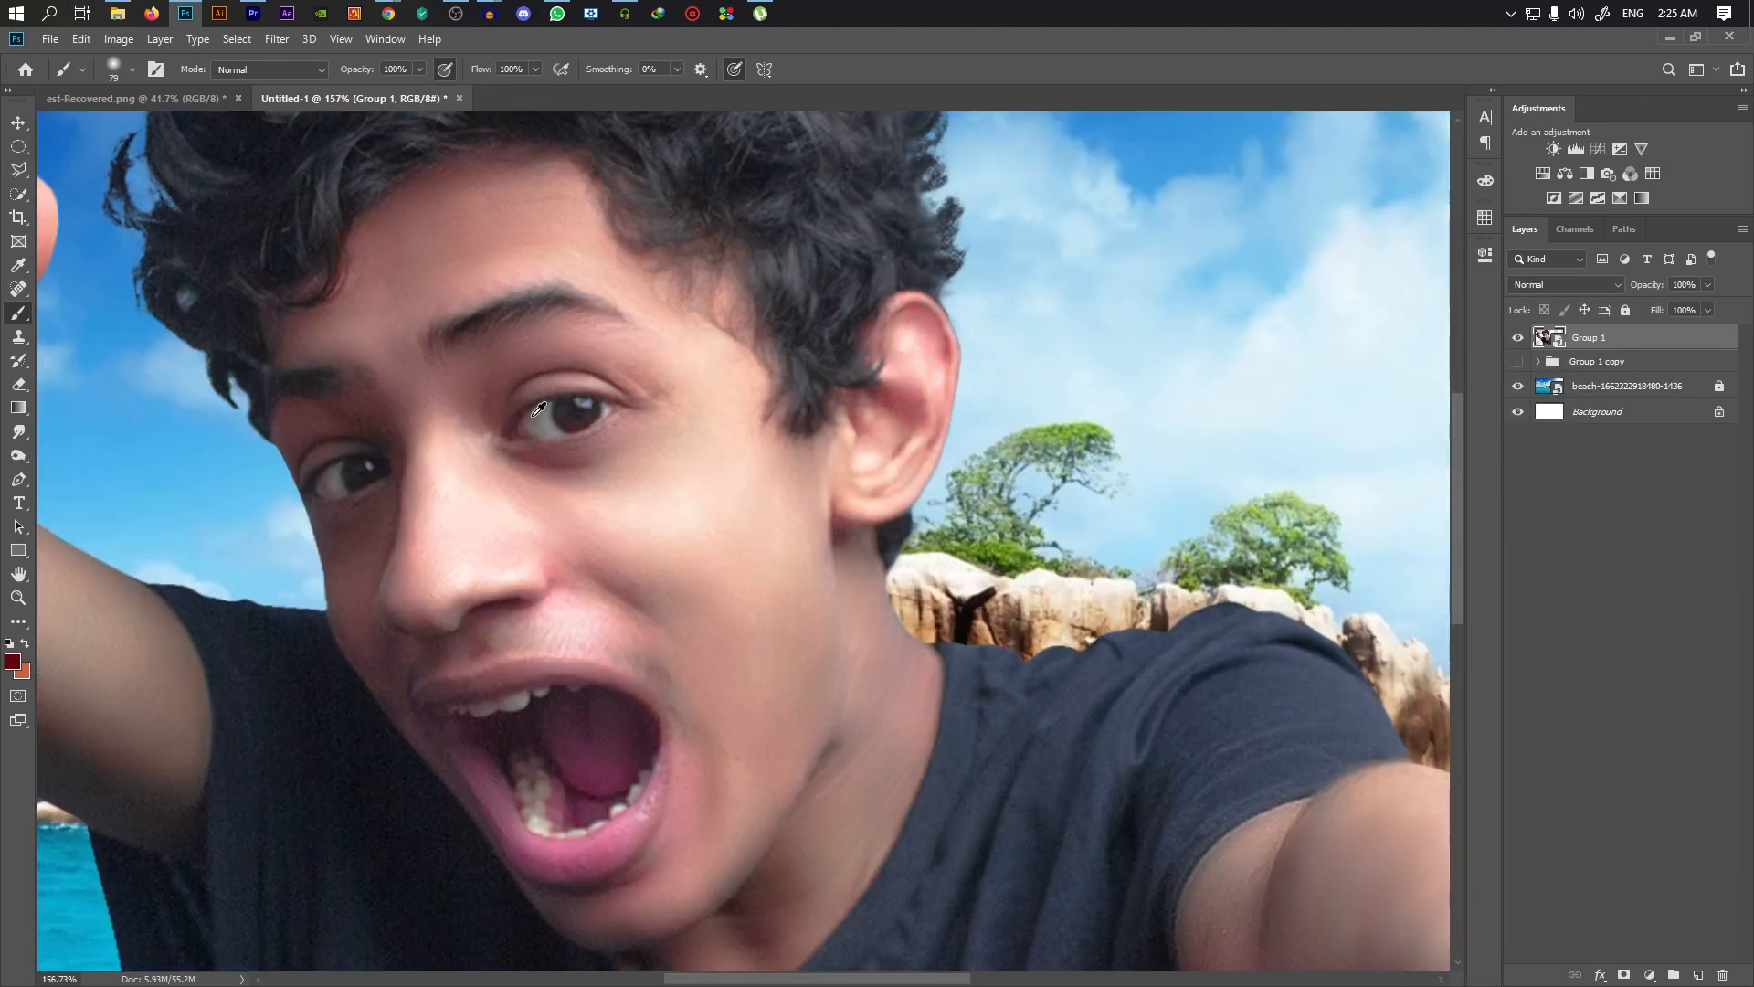
click(25, 465)
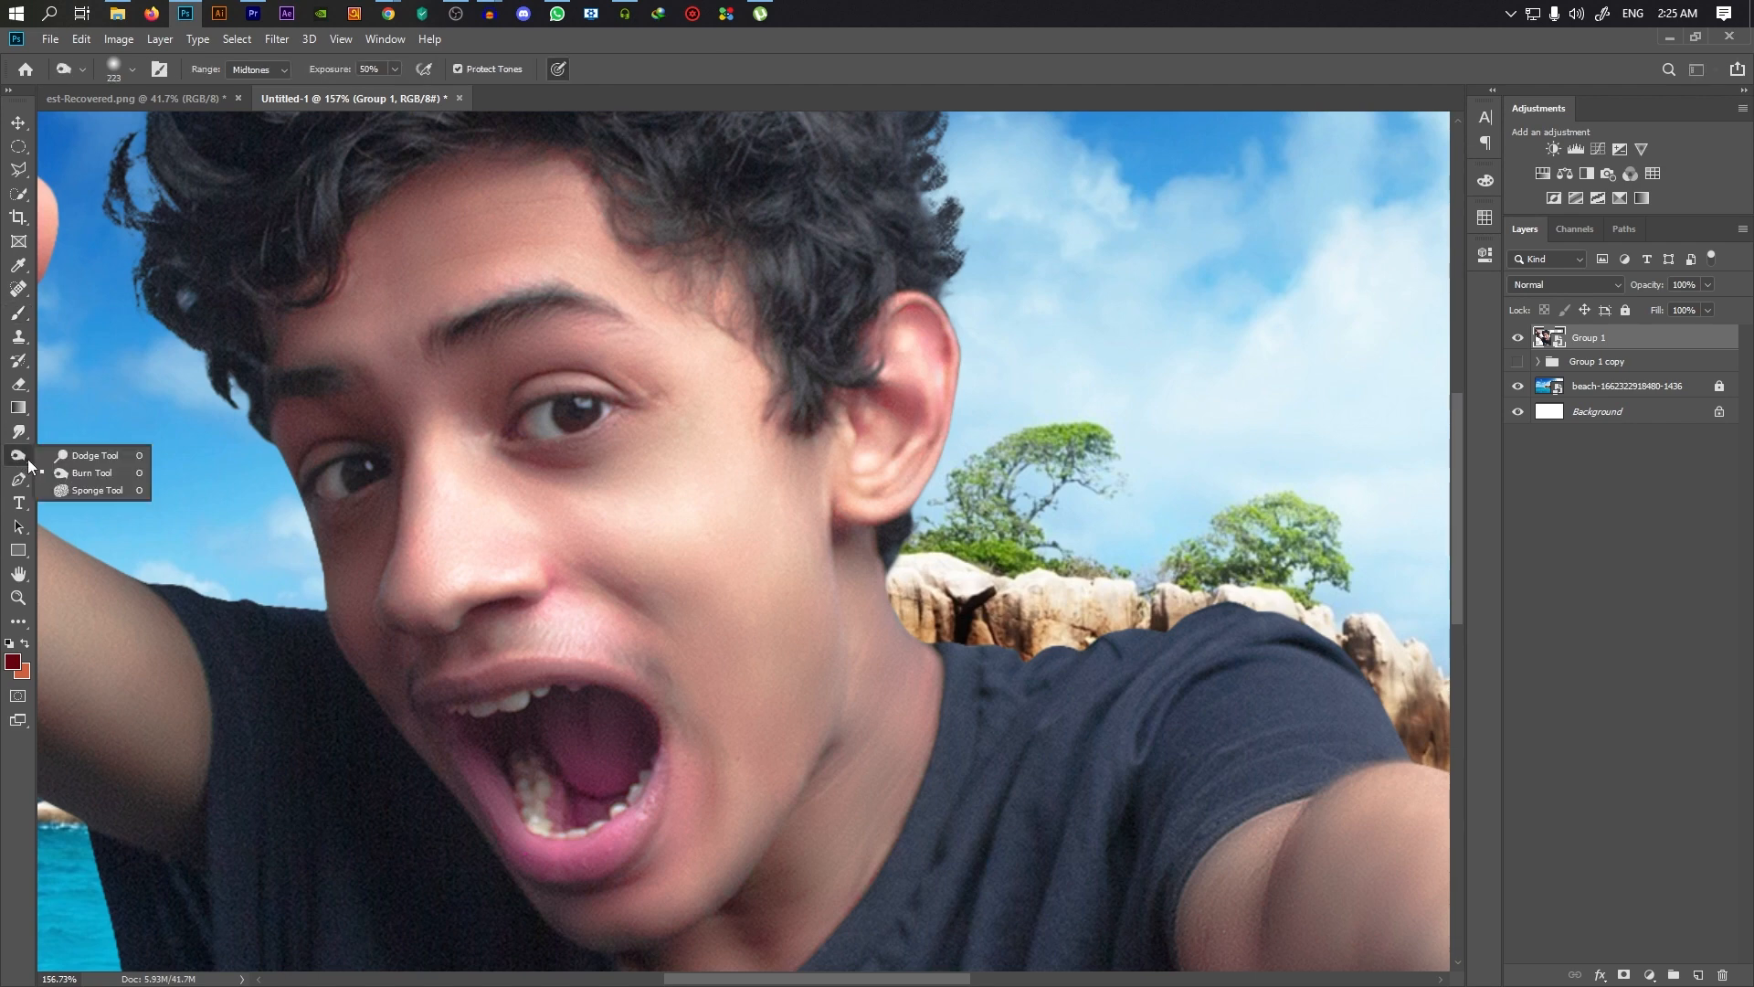
click(89, 456)
scroll(343, 320, up, 2)
click(606, 522)
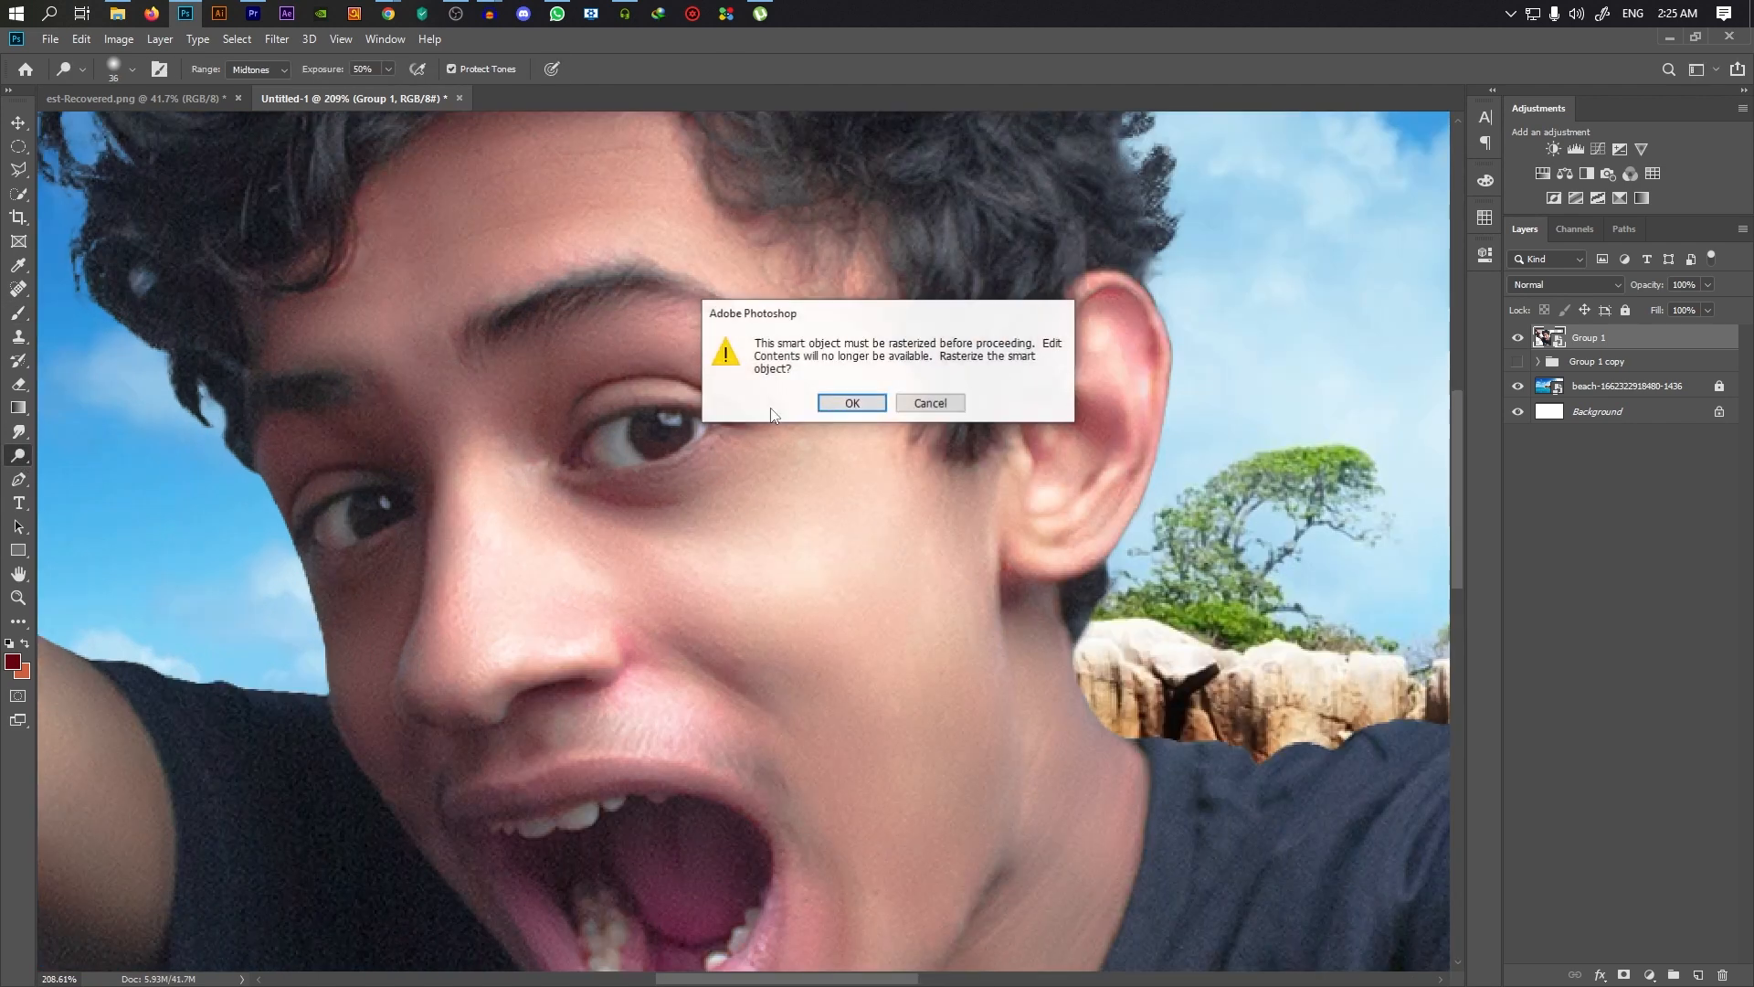
click(851, 404)
Brighten the highlight along the nose with the Dodge tool and undo the last stroke
mouse_move(444, 684)
mouse_down()
mouse_move(478, 419)
mouse_move(574, 443)
mouse_up()
scroll(574, 443, up, 1)
drag(574, 568, 550, 568)
drag(551, 714, 556, 430)
scroll(548, 444, down, 3)
scroll(550, 486, up, 6)
key(ctrl+z)
Enlarge the Dodge brush to about 57 px and brighten the highlights on the nose and cheek
drag(578, 709, 600, 712)
scroll(631, 457, down, 8)
scroll(482, 384, up, 6)
scroll(489, 681, up, 2)
key(bracketright)
key(bracketright)
key(bracketright)
key(bracketright)
drag(485, 742, 576, 666)
scroll(576, 666, down, 6)
scroll(540, 567, up, 5)
scroll(540, 567, down, 4)
scroll(666, 490, up, 6)
drag(631, 490, 666, 490)
scroll(630, 415, down, 7)
scroll(647, 635, up, 6)
scroll(595, 700, down, 6)
Enlarge the Dodge brush to about 95 px and brighten the forehead
scroll(546, 411, up, 7)
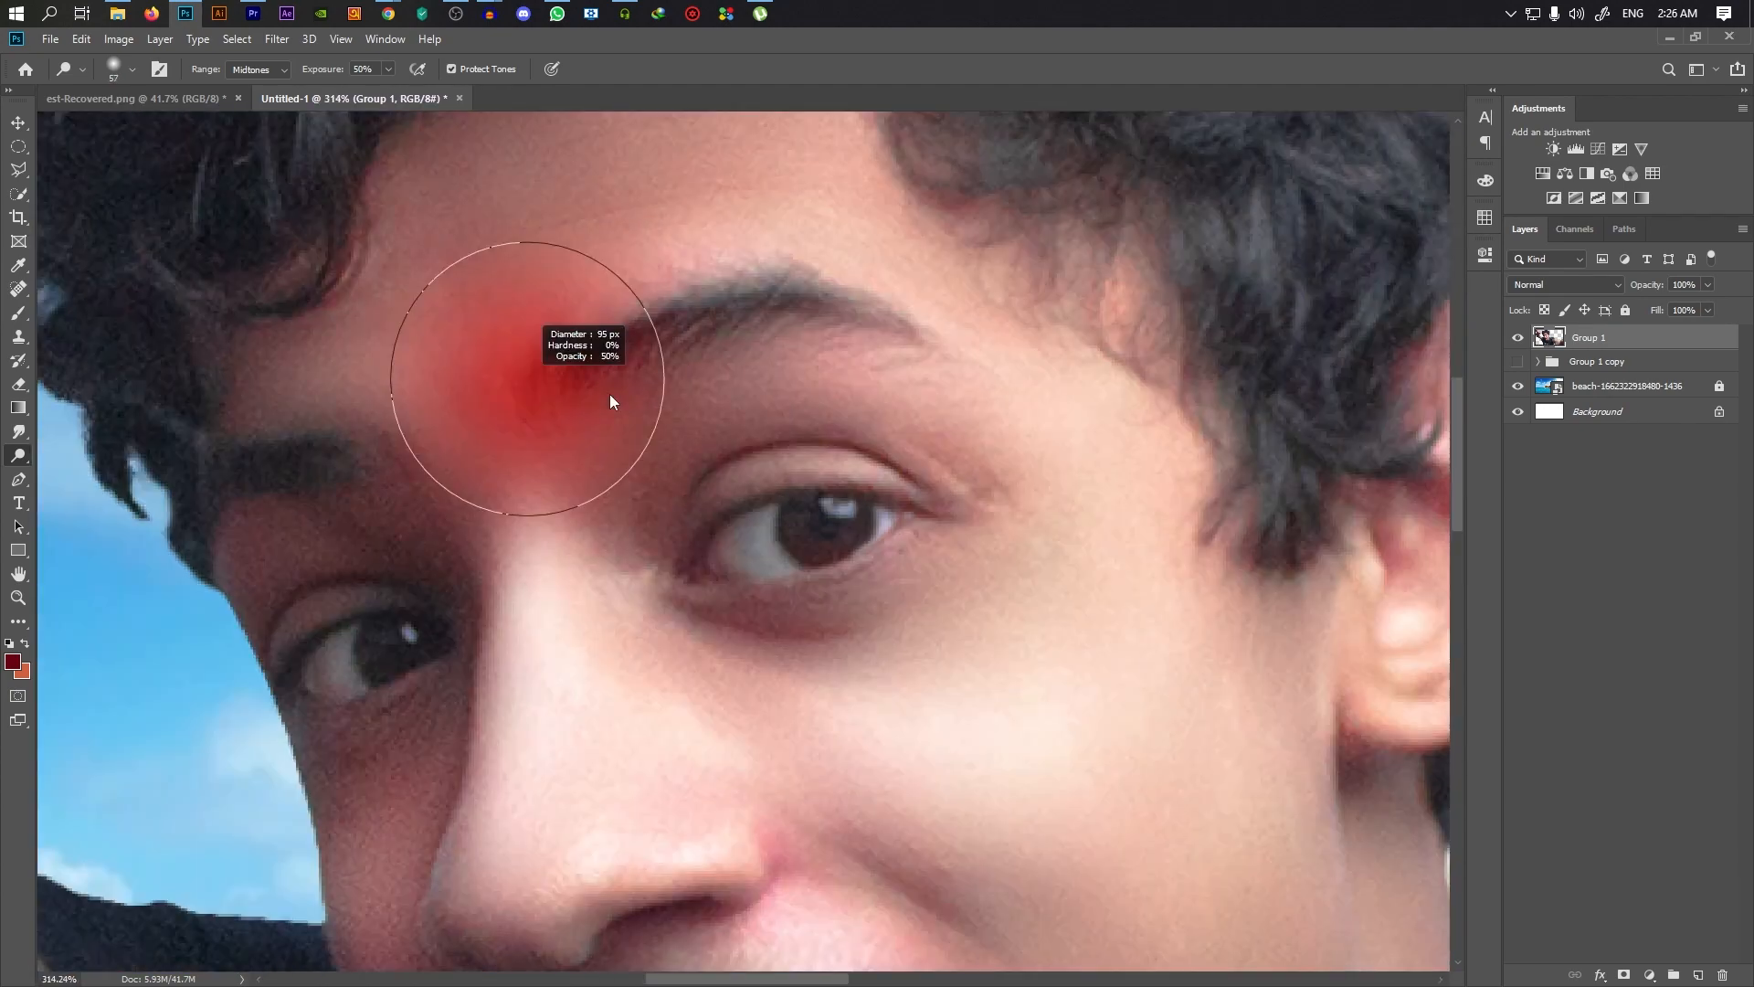
scroll(530, 384, down, 6)
scroll(541, 359, up, 6)
drag(549, 327, 646, 325)
scroll(658, 365, down, 6)
scroll(671, 634, up, 6)
scroll(646, 689, down, 6)
scroll(1097, 649, up, 5)
scroll(1081, 642, down, 5)
scroll(265, 420, up, 7)
Brighten the highlight along the raised arm with the Dodge tool
drag(306, 546, 548, 712)
scroll(713, 676, down, 7)
scroll(502, 618, down, 4)
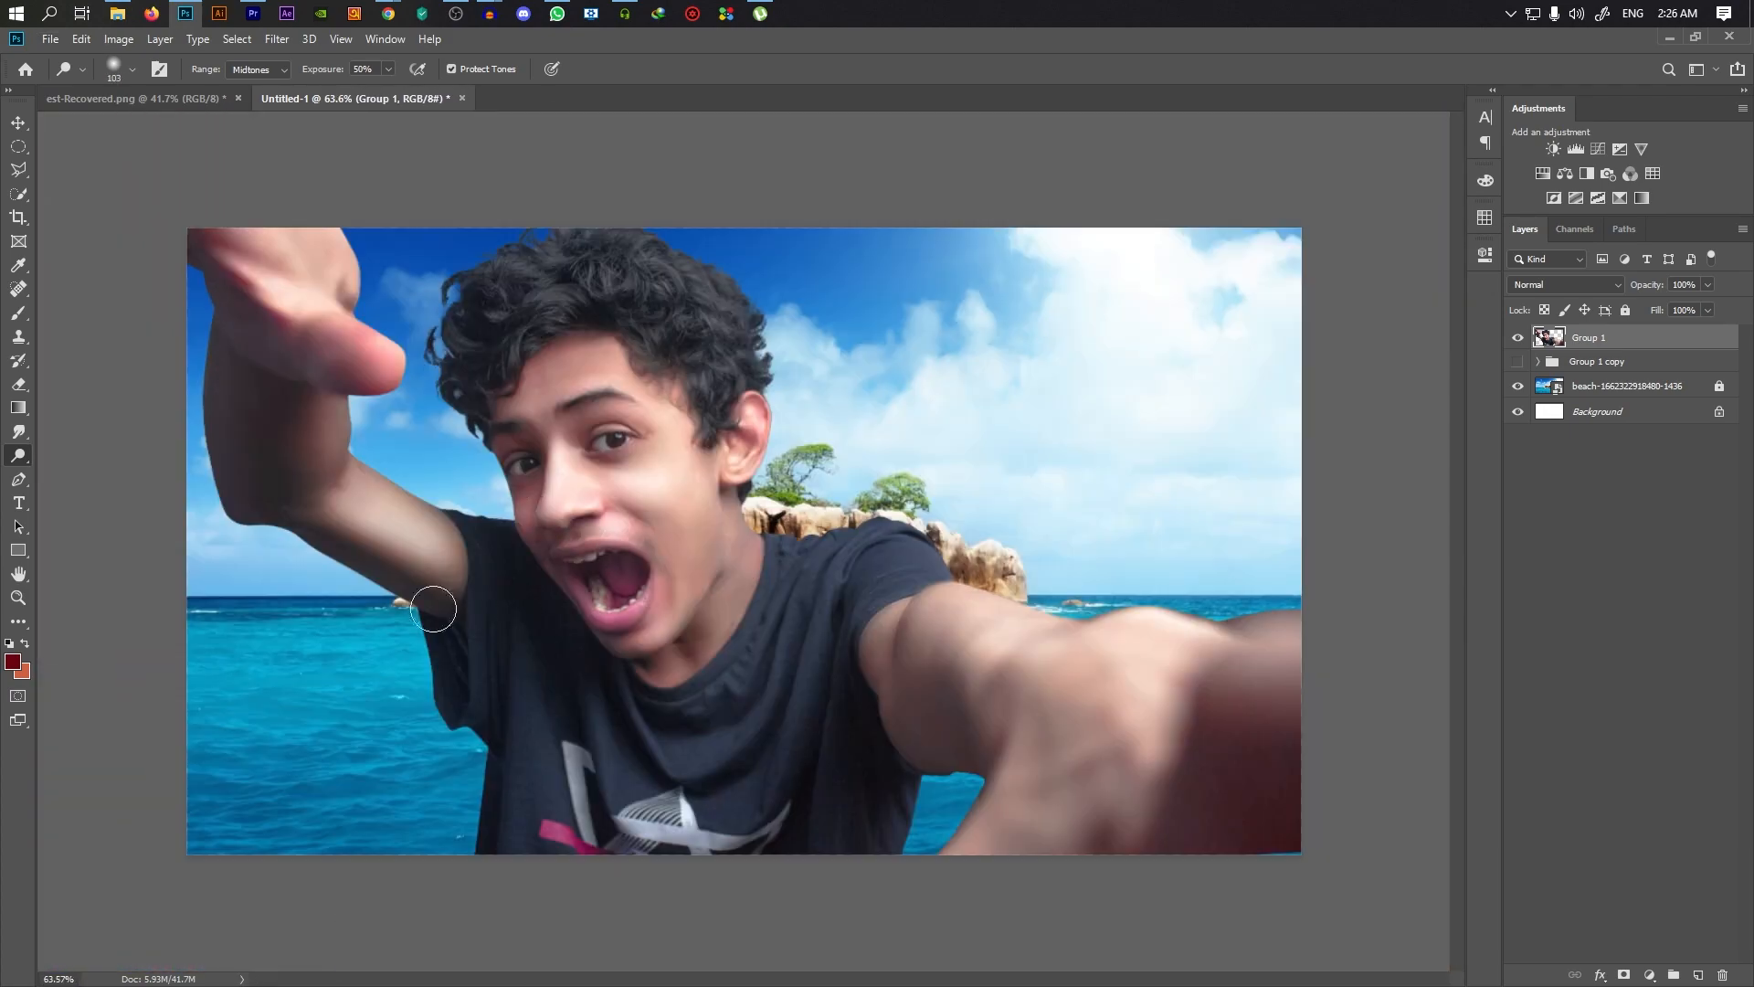
Dodge the folds of the T-shirt around the chest and collar to lift their highlights
scroll(539, 603, up, 8)
drag(552, 592, 631, 722)
scroll(914, 677, down, 4)
scroll(847, 842, down, 4)
scroll(951, 585, up, 8)
drag(788, 559, 688, 789)
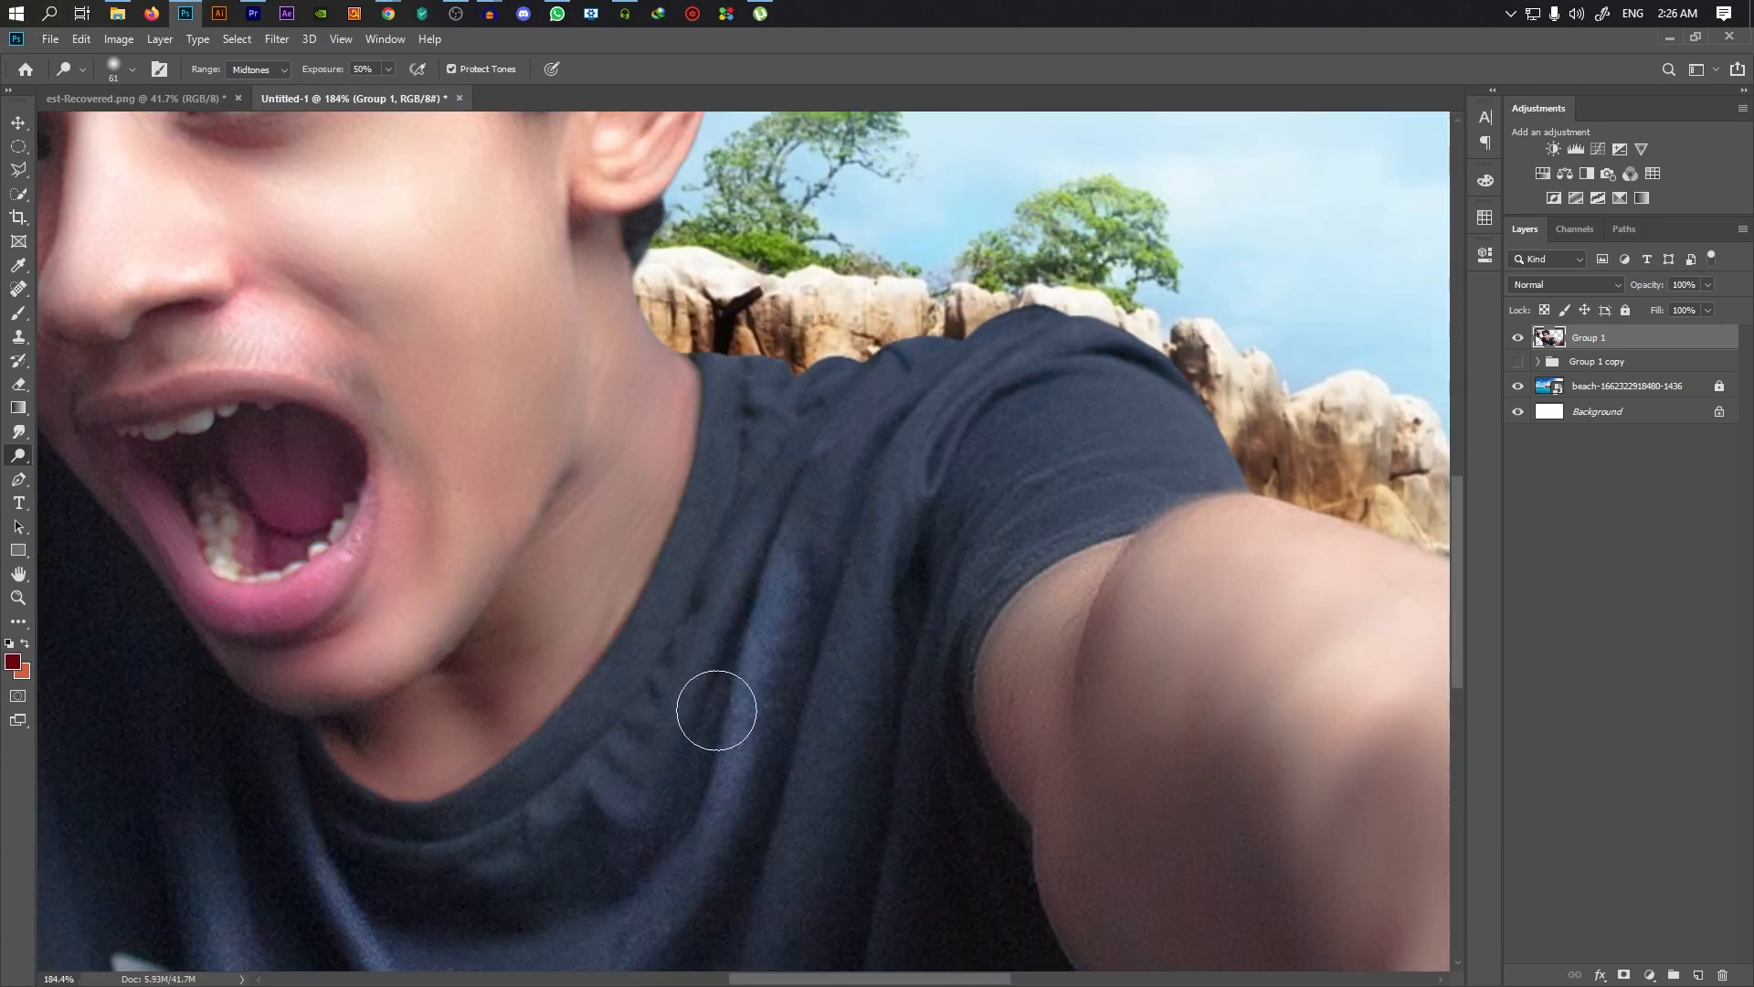
scroll(831, 694, down, 5)
scroll(538, 580, up, 5)
scroll(548, 548, down, 4)
scroll(568, 458, up, 4)
scroll(568, 458, down, 5)
Reduce the Dodge brush to 16 px and touch up the small highlights around the eyes
scroll(654, 525, up, 4)
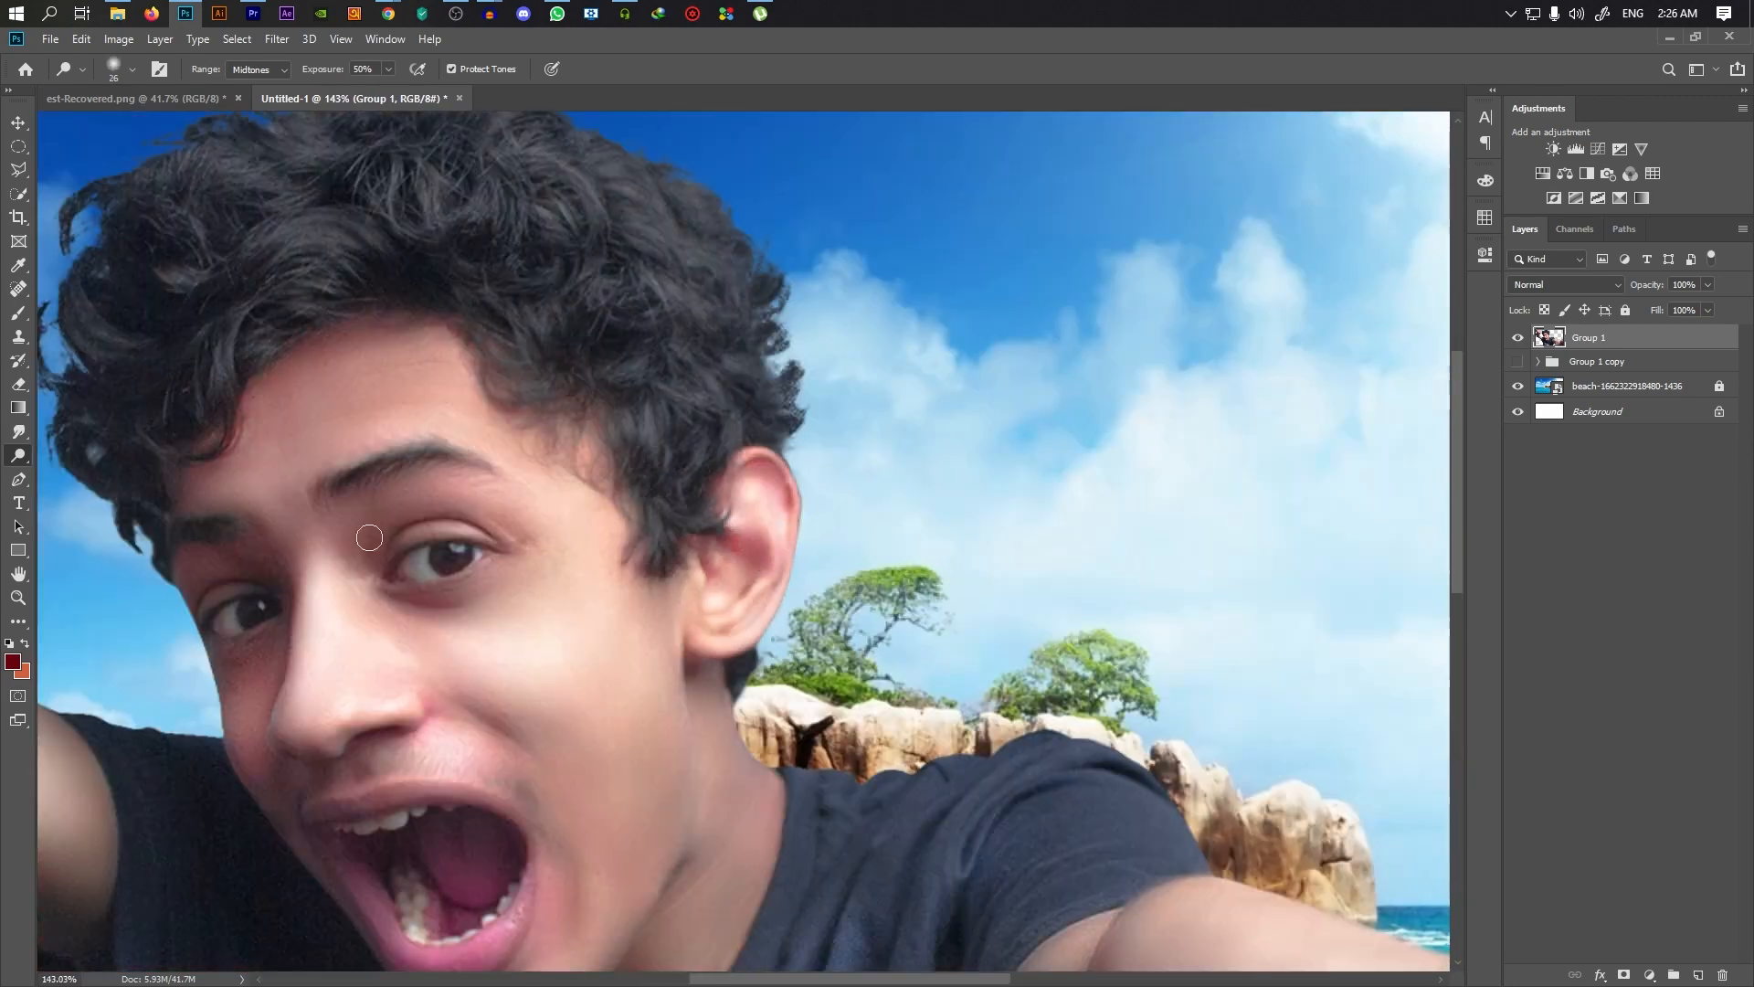
scroll(653, 525, down, 4)
scroll(585, 640, up, 8)
key(bracketleft)
scroll(640, 640, down, 8)
scroll(621, 576, up, 5)
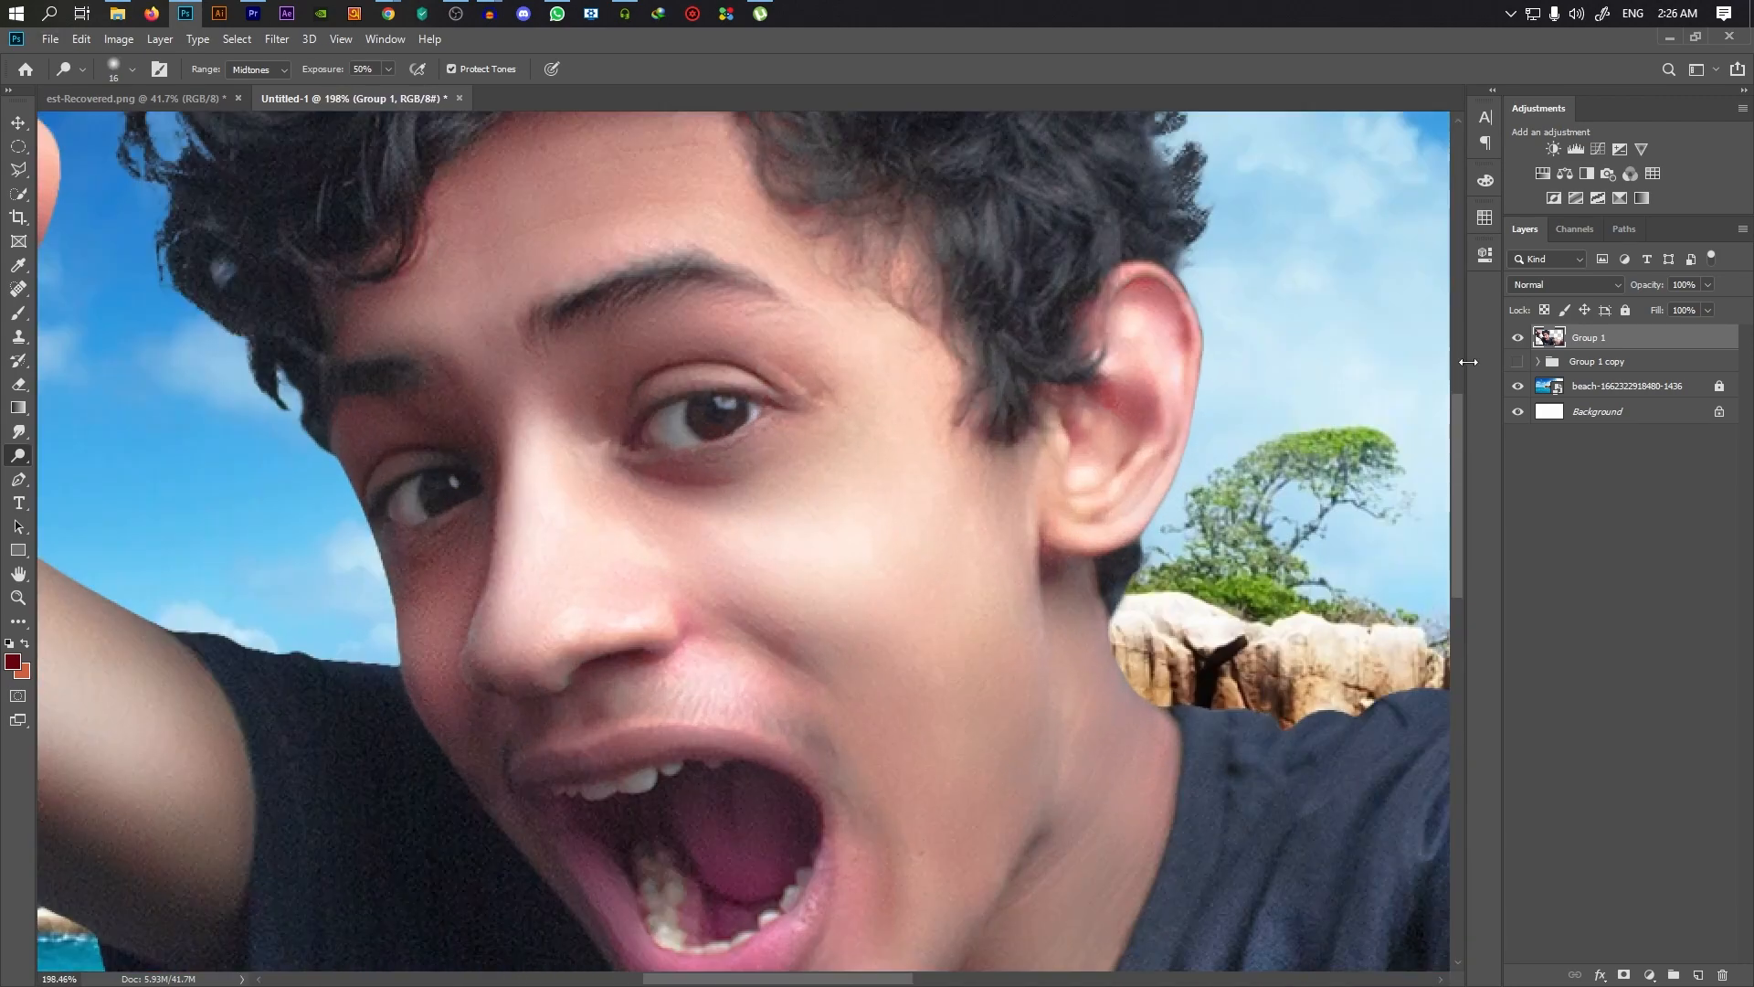
scroll(683, 461, down, 4)
scroll(958, 358, down, 2)
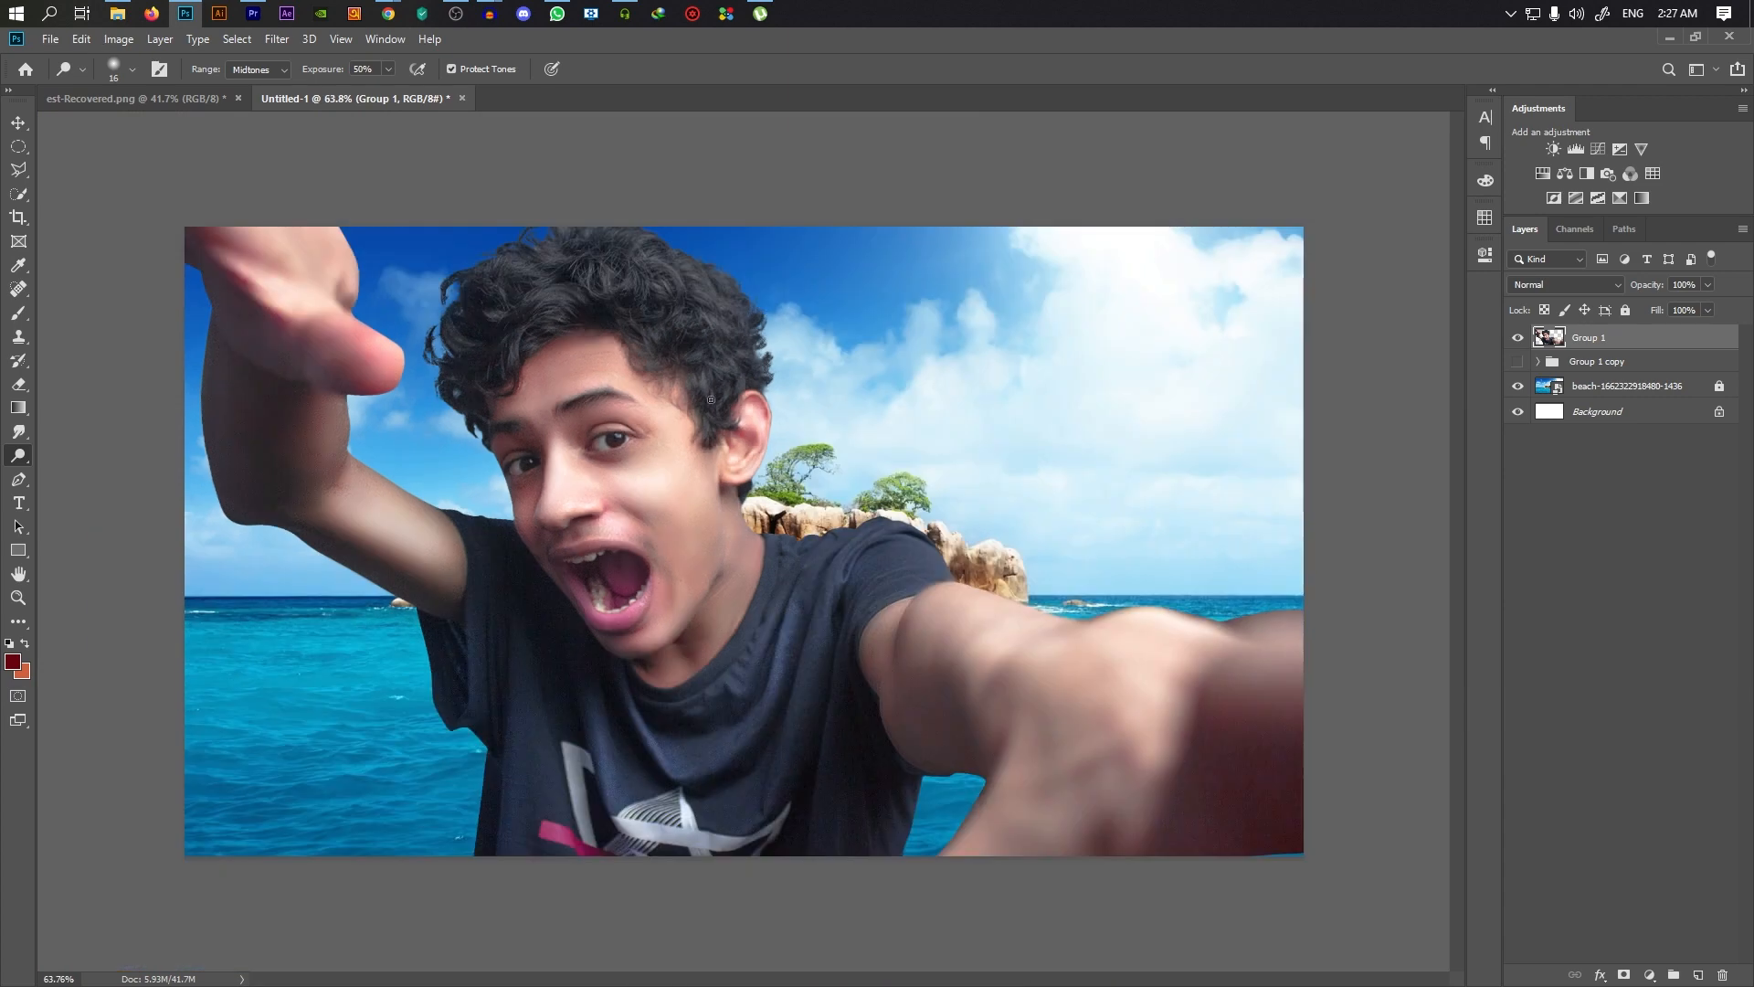
Show the hidden portrait group beneath the dodged layer and lower the dodged layer's opacity to 51%
click(1519, 338)
scroll(618, 450, up, 3)
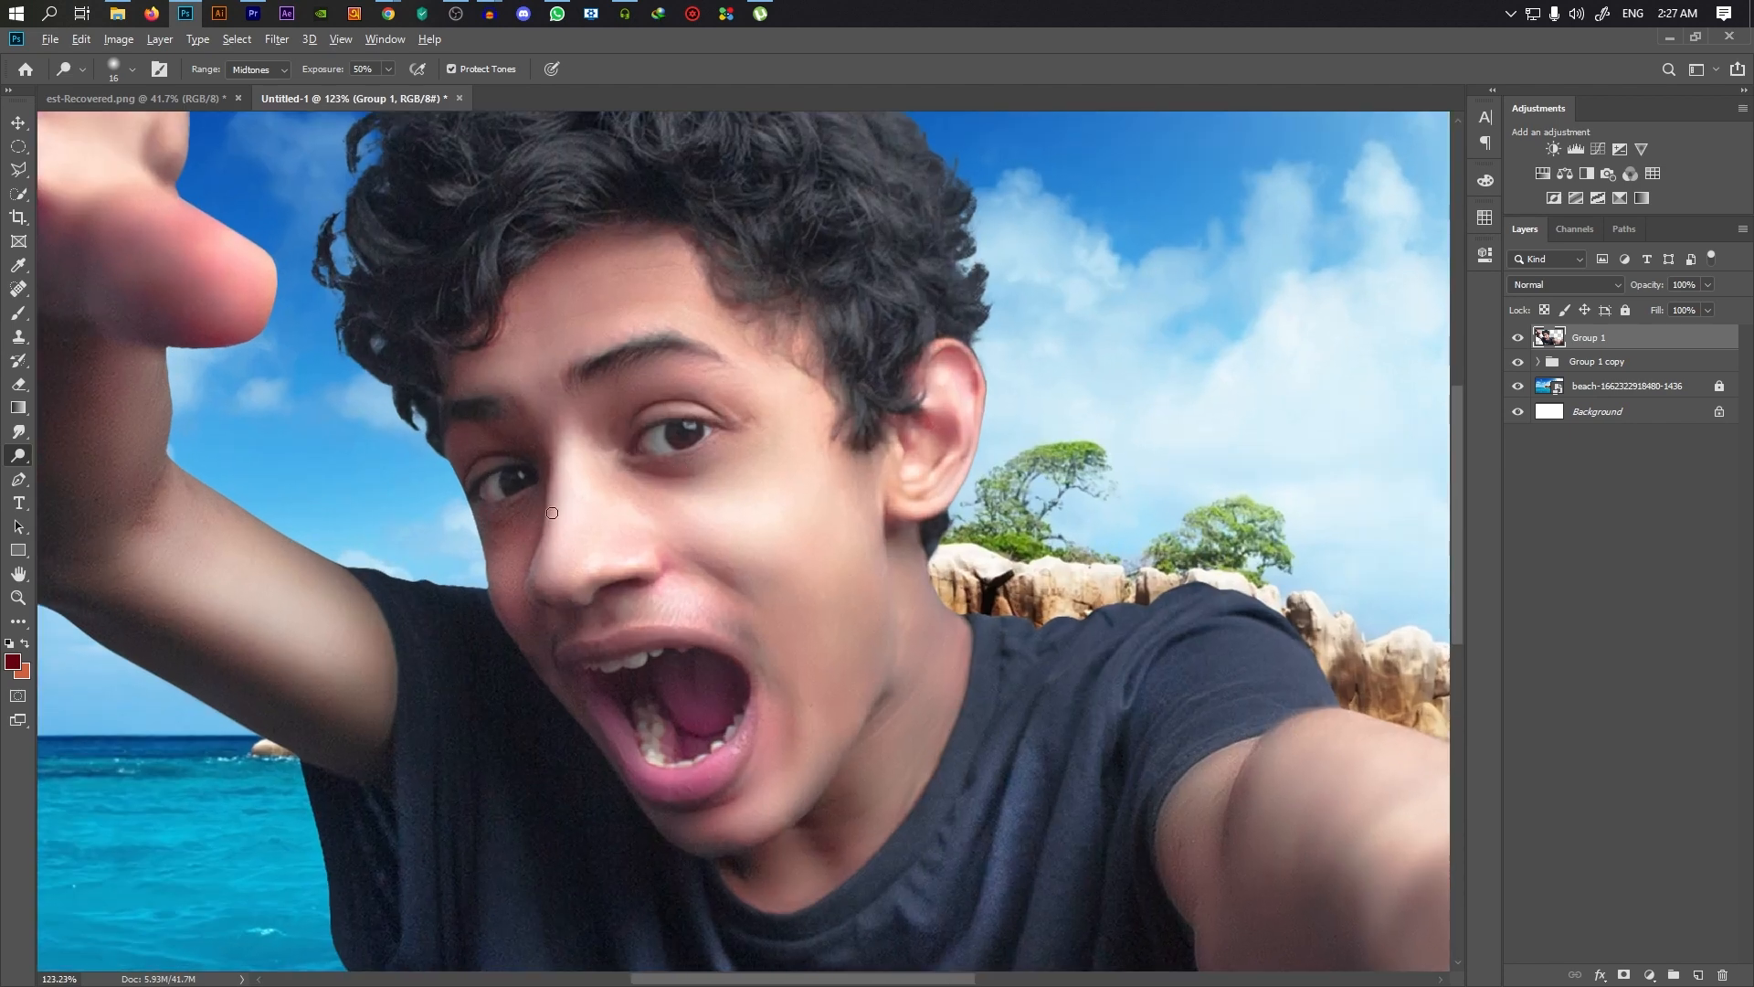
scroll(551, 513, down, 3)
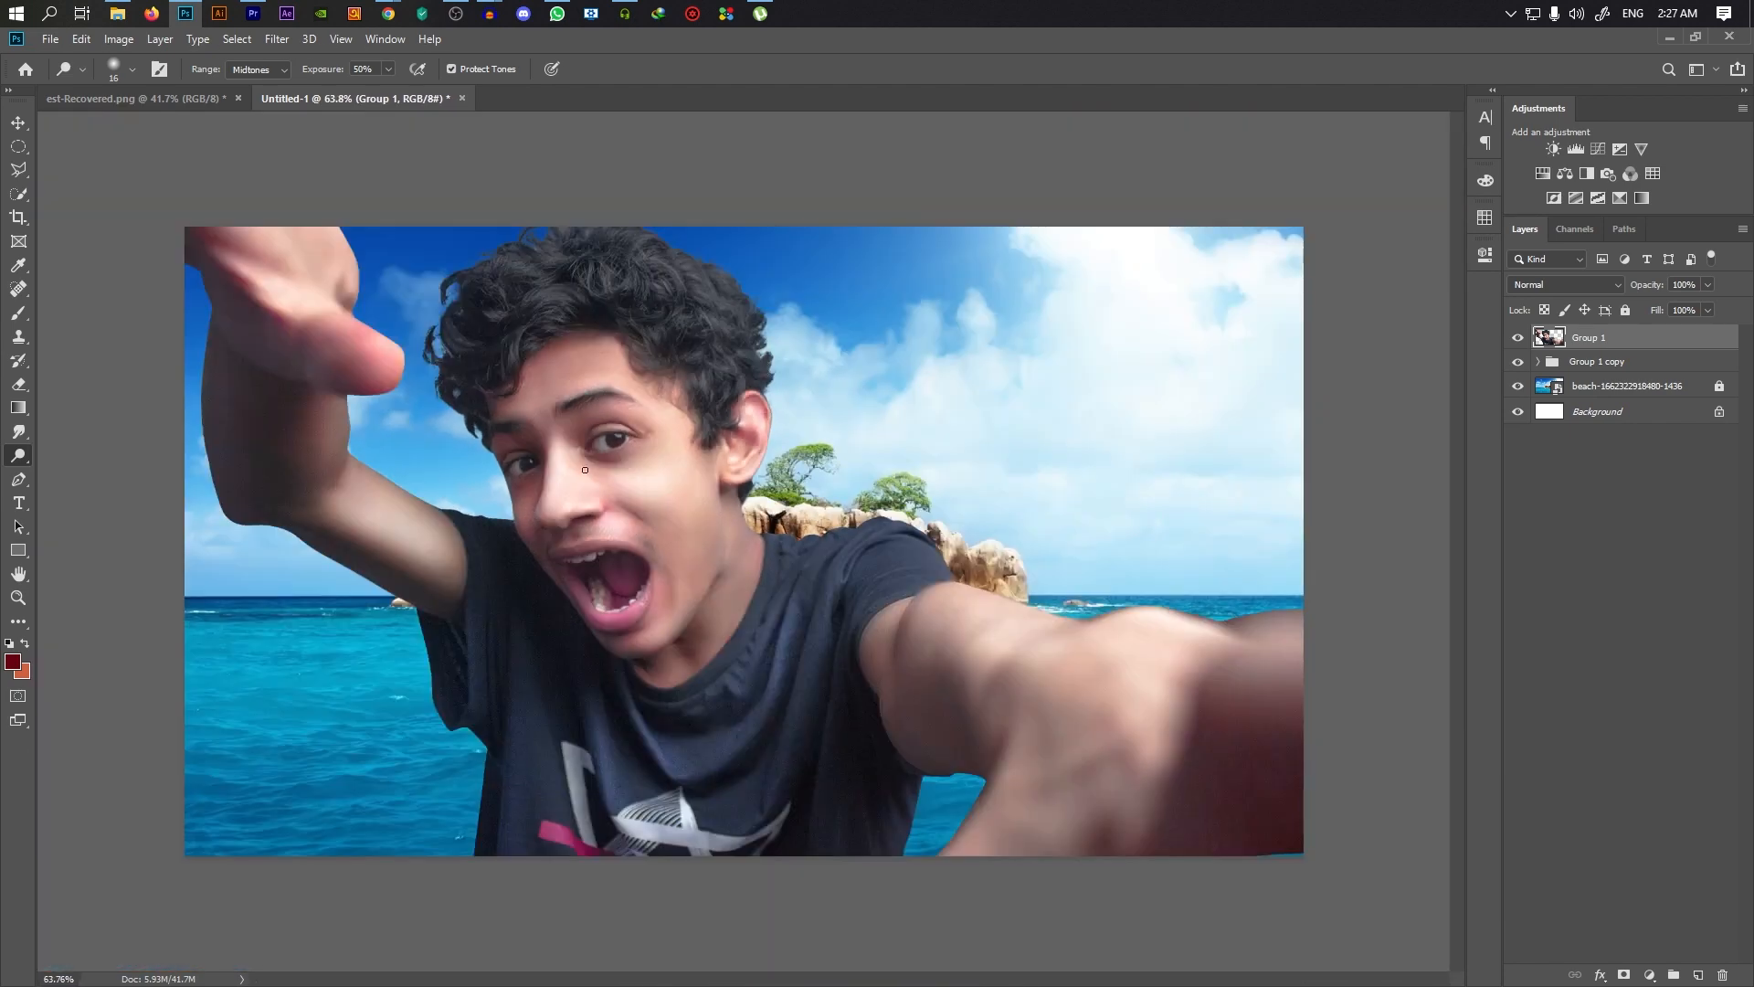
scroll(584, 470, up, 1)
scroll(441, 434, up, 1)
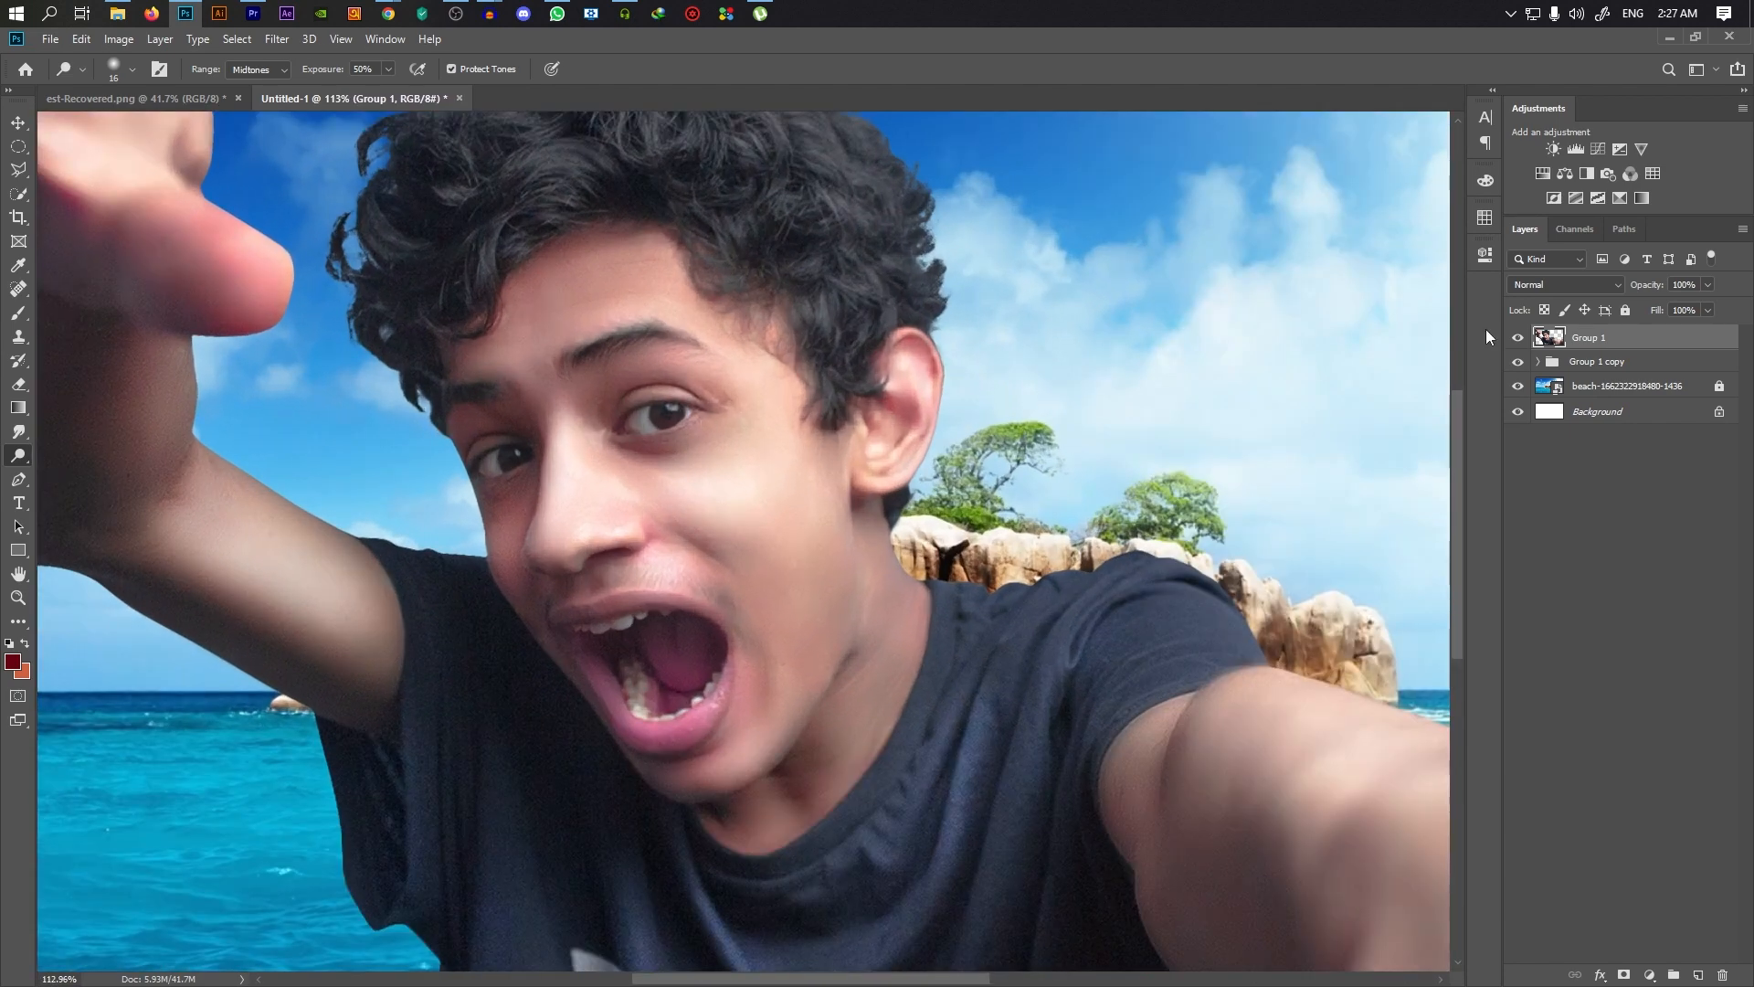
drag(1673, 305, 1668, 304)
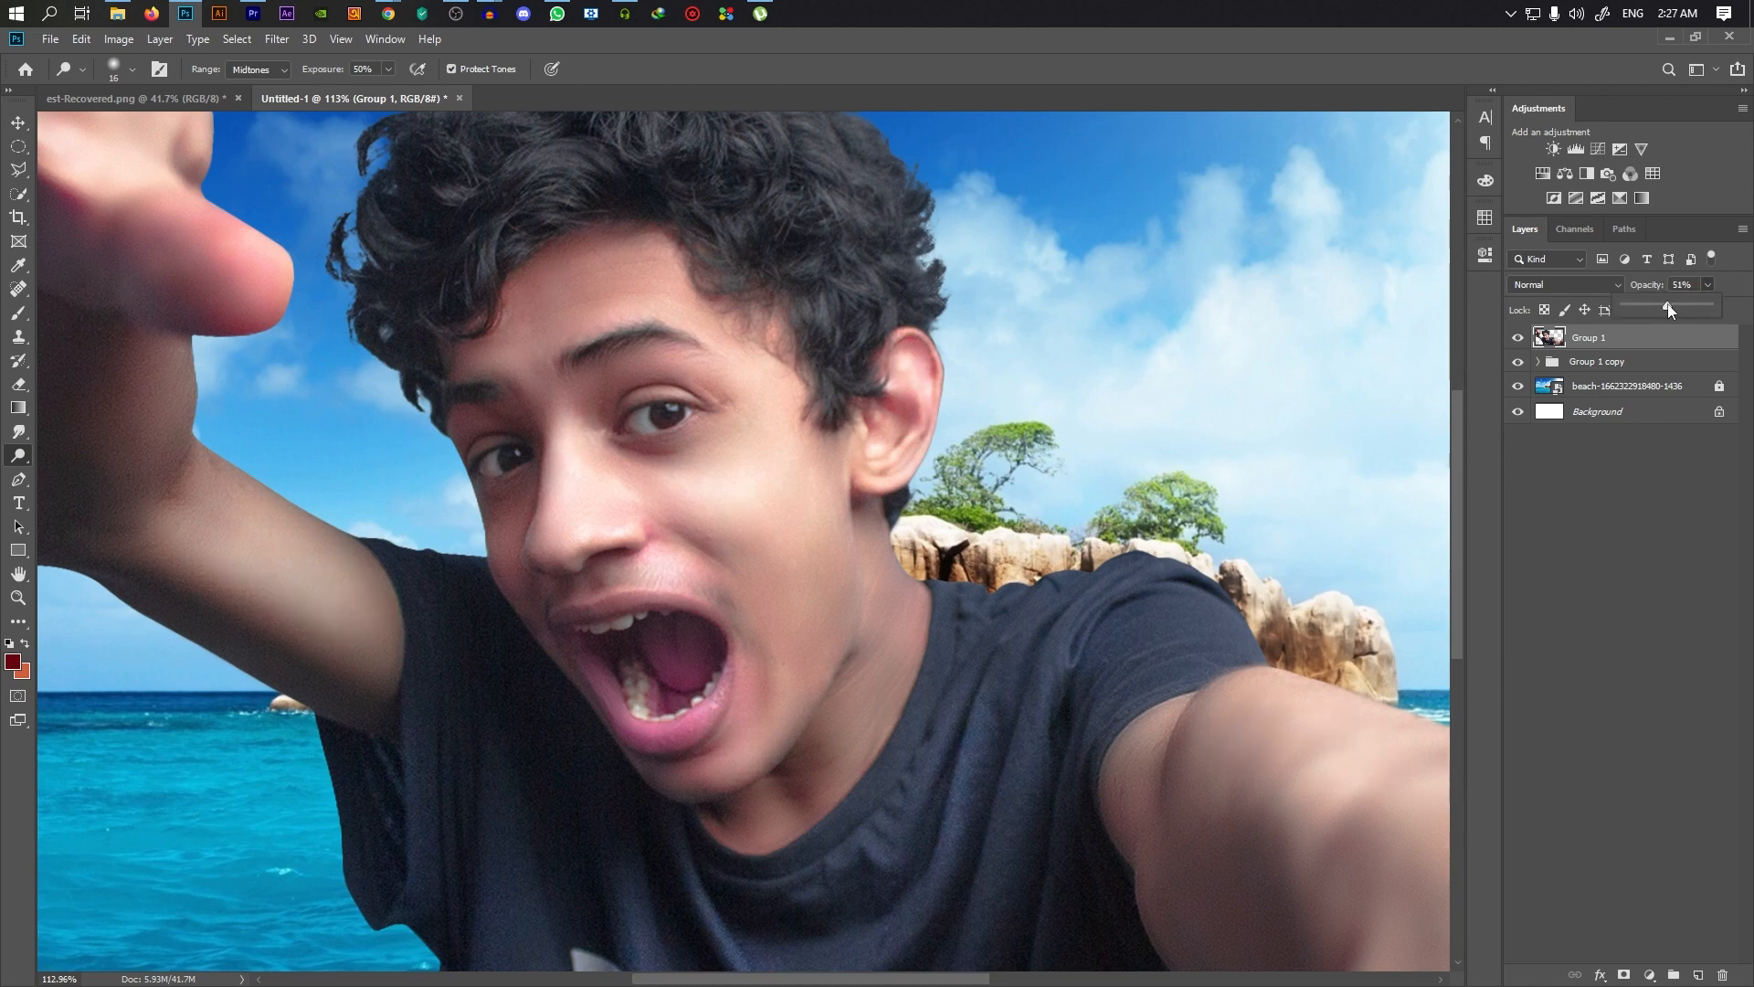
Compare the portrait with and without the dodged layer by switching its visibility off and on
click(1517, 342)
click(1516, 343)
click(1516, 343)
click(1516, 343)
scroll(596, 489, down, 3)
scroll(655, 459, up, 2)
click(1516, 343)
click(1516, 342)
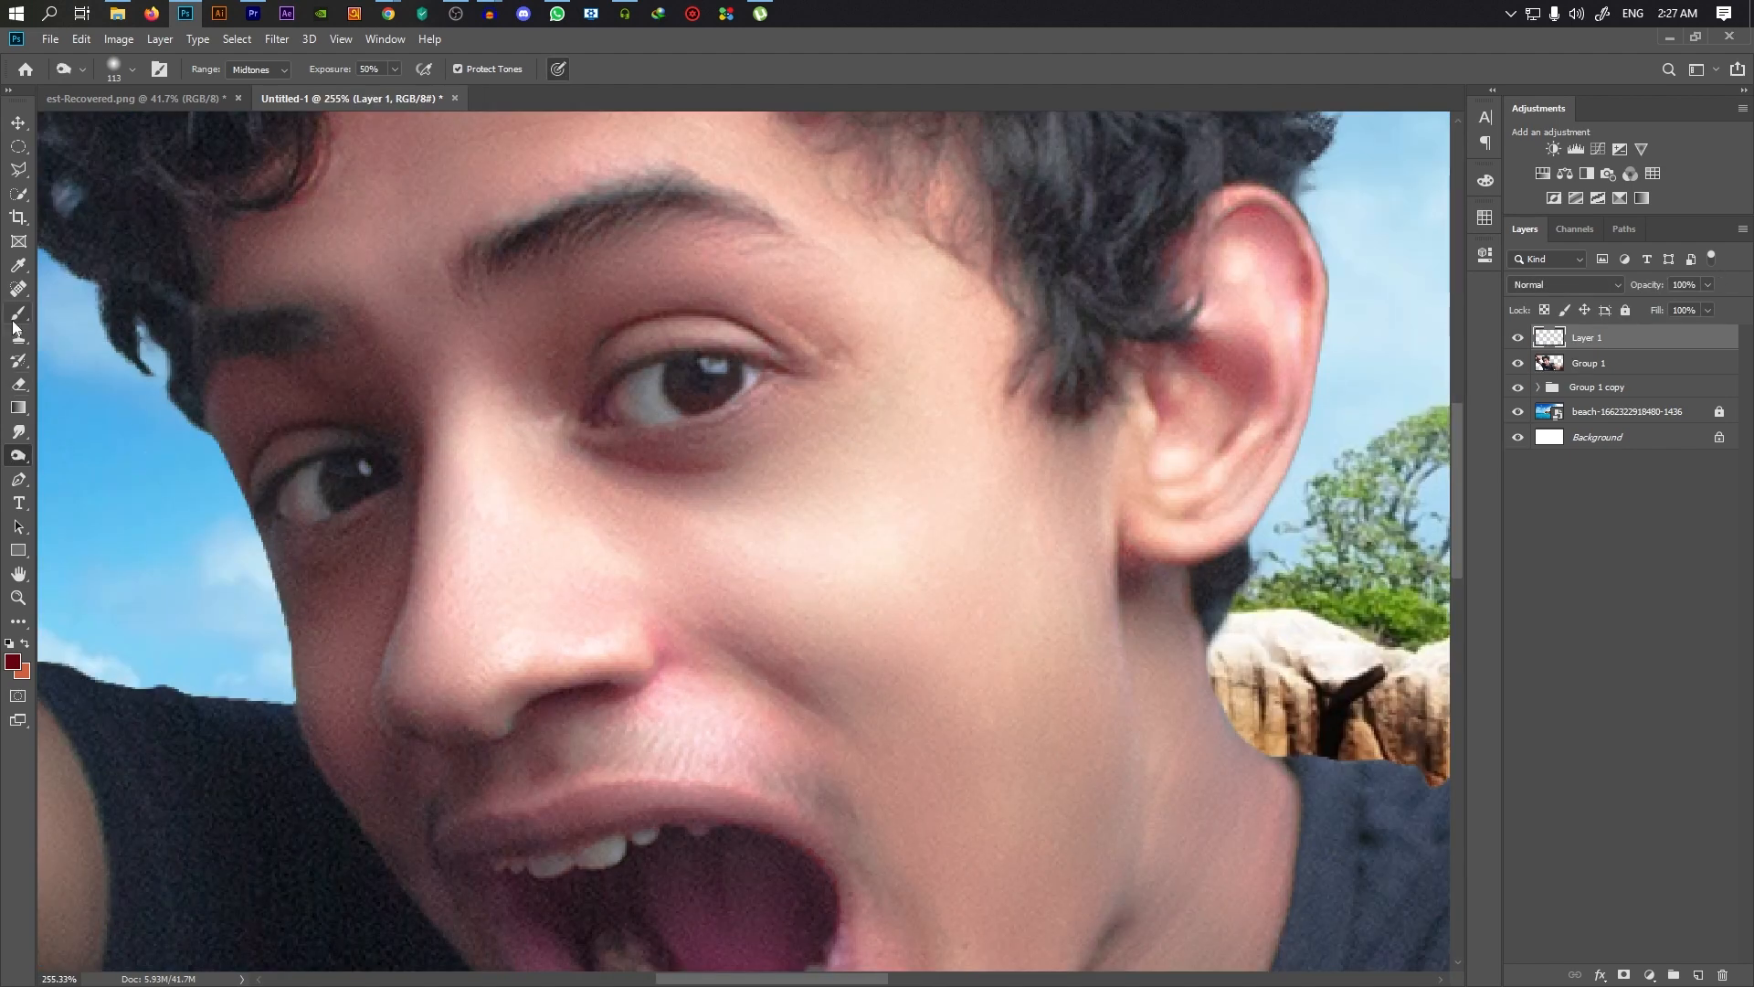
Choose the Brush tool with foreground colour 000000 and set the new empty layer's blend mode to Soft Light
click(19, 313)
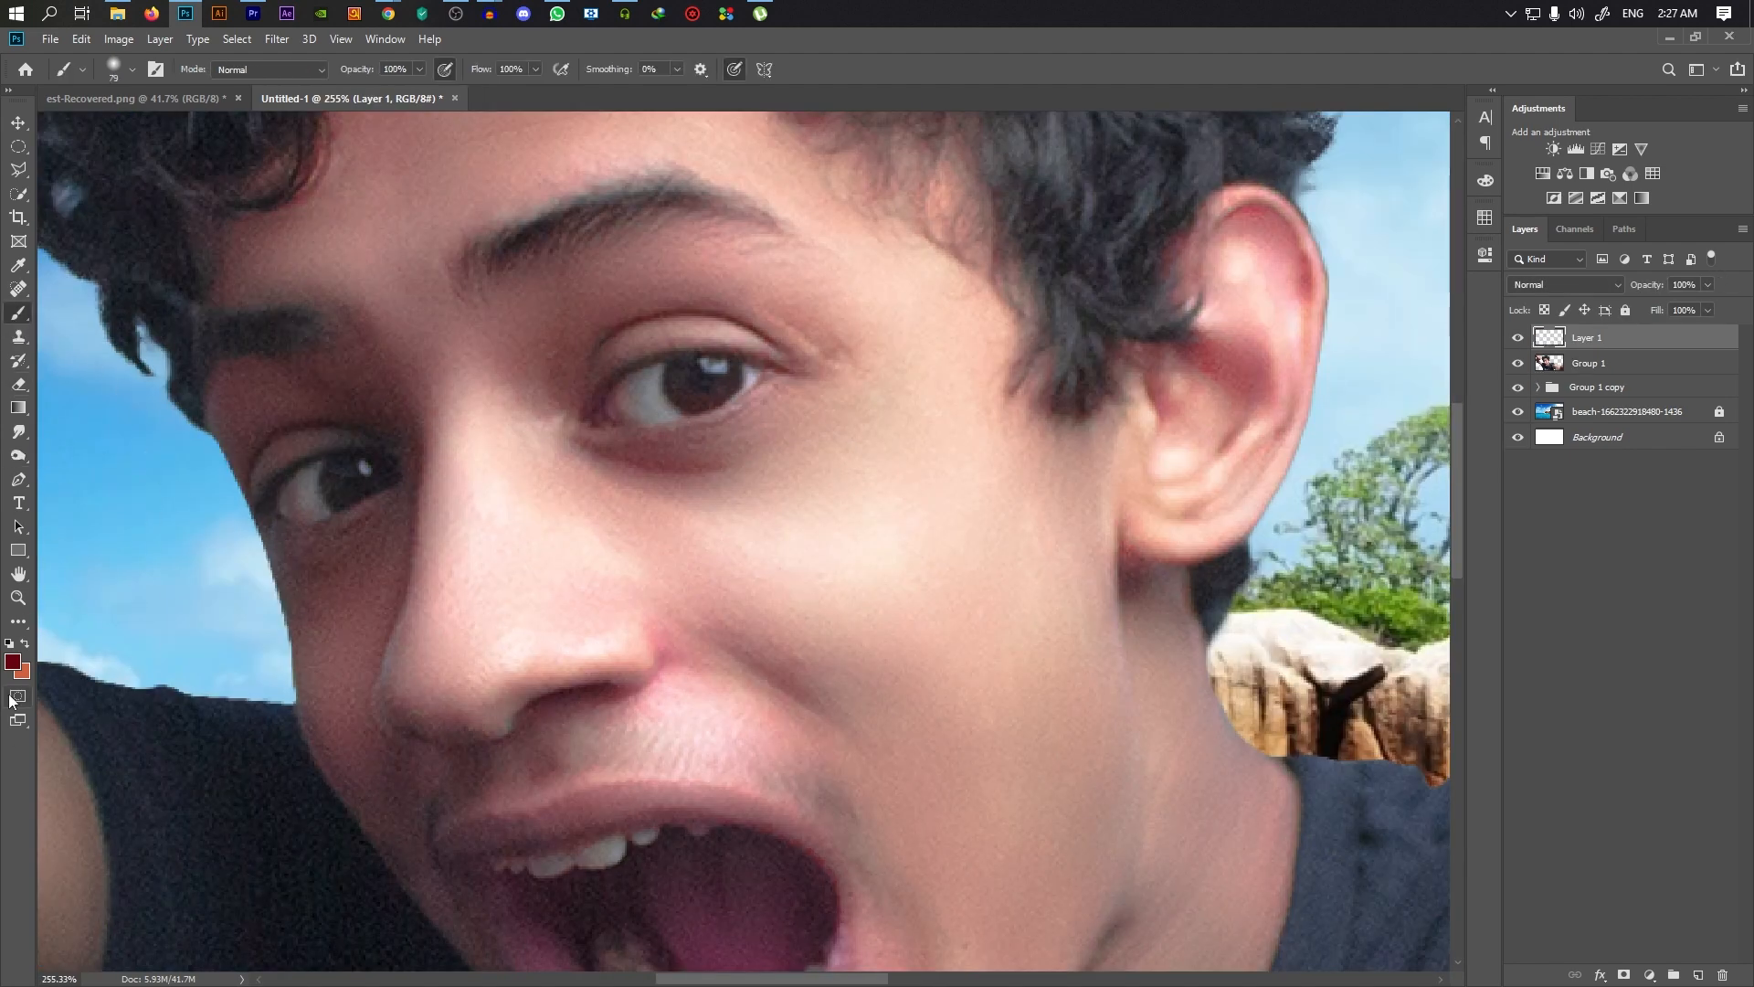
click(13, 662)
text(000000)
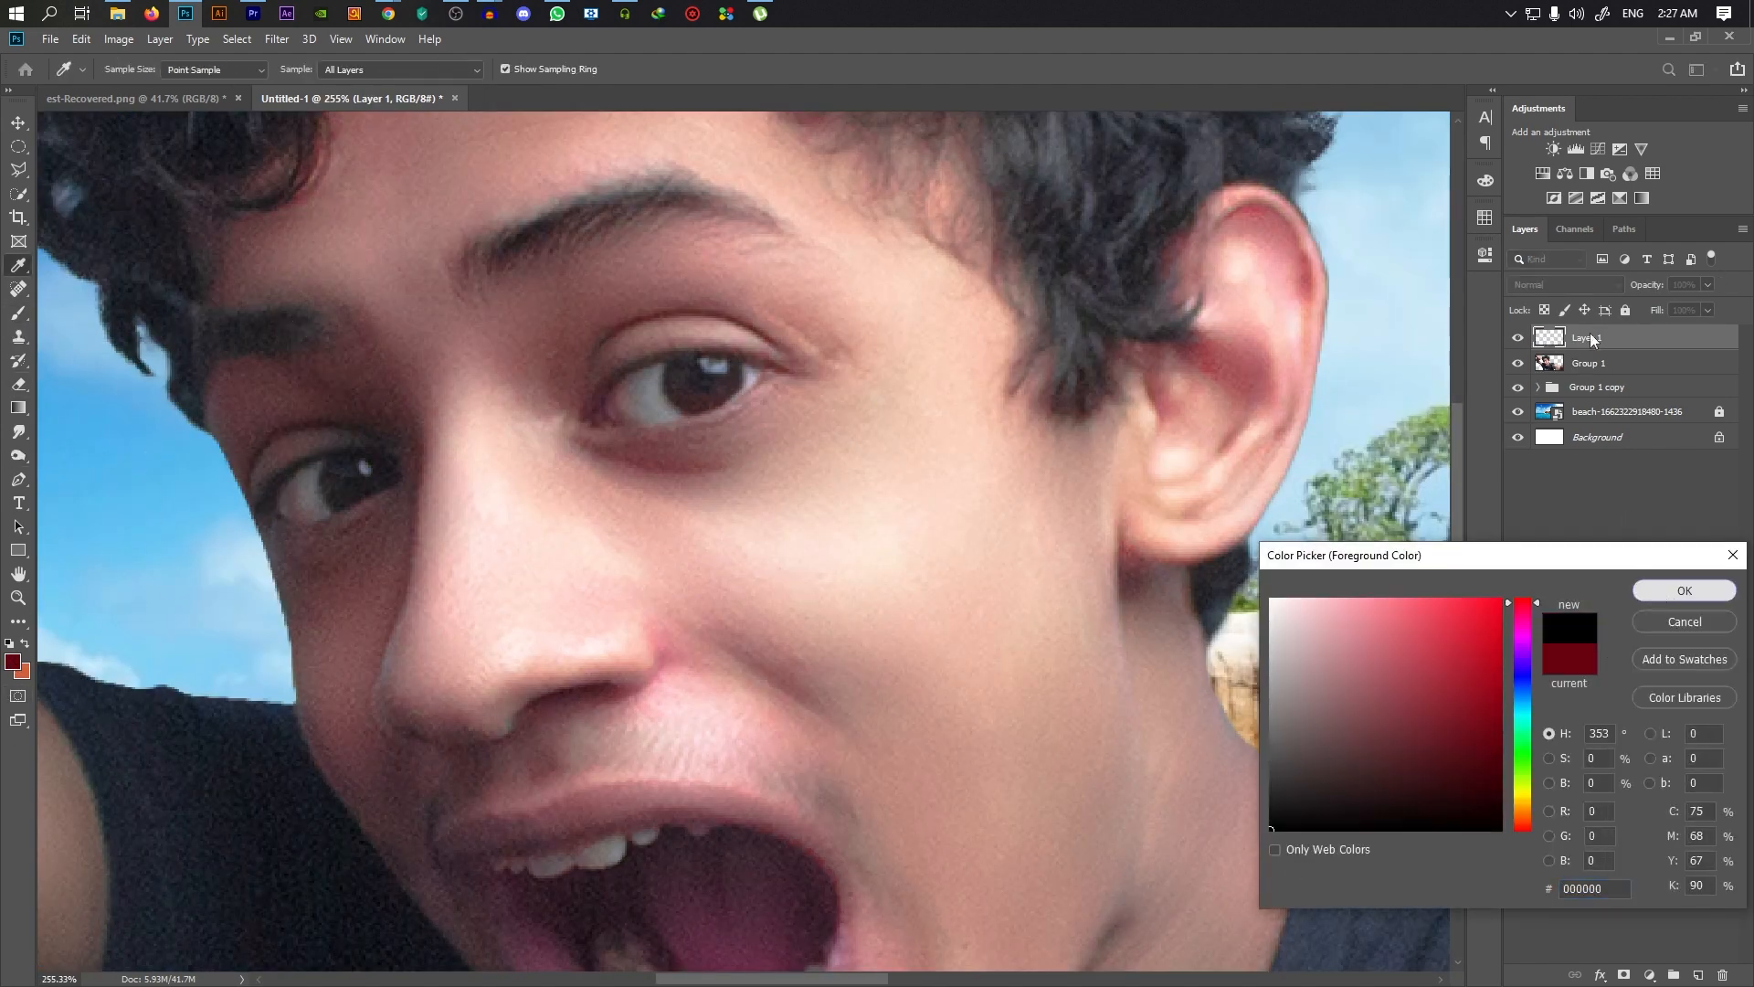
key(Return)
click(1553, 285)
click(1522, 504)
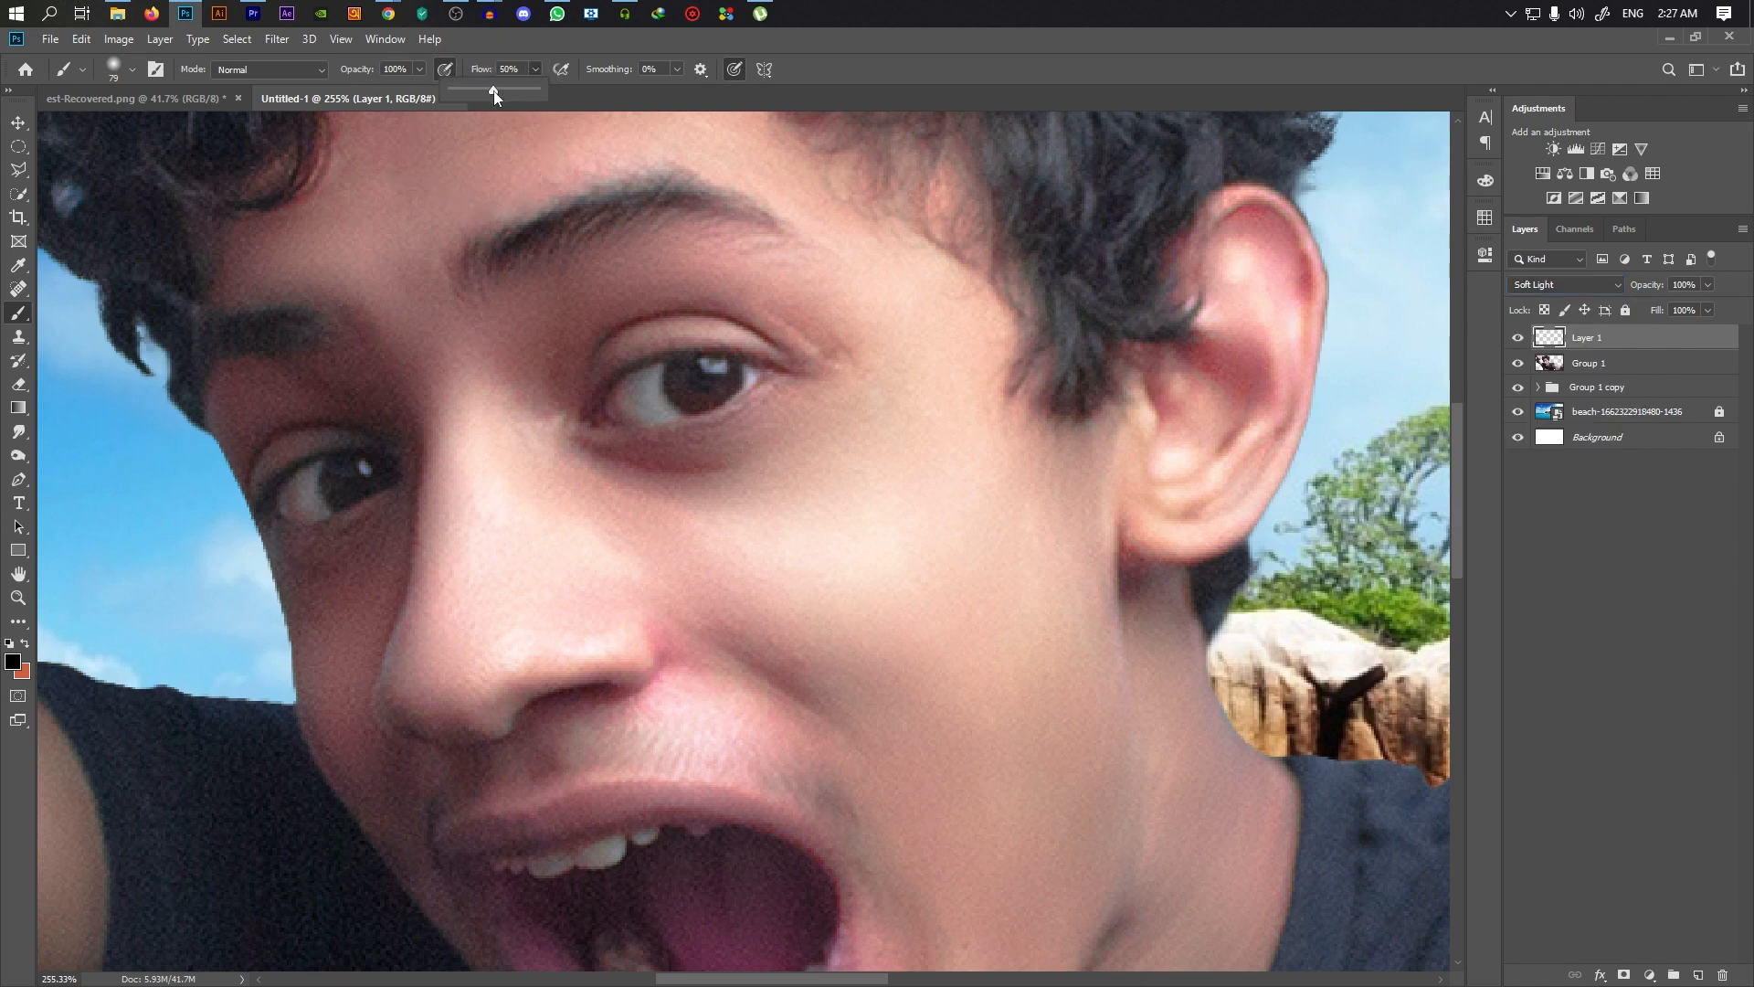
Set the Soft Light layer's opacity to 39%, try black shading on the face and neck, and undo the last stroke
click(1704, 285)
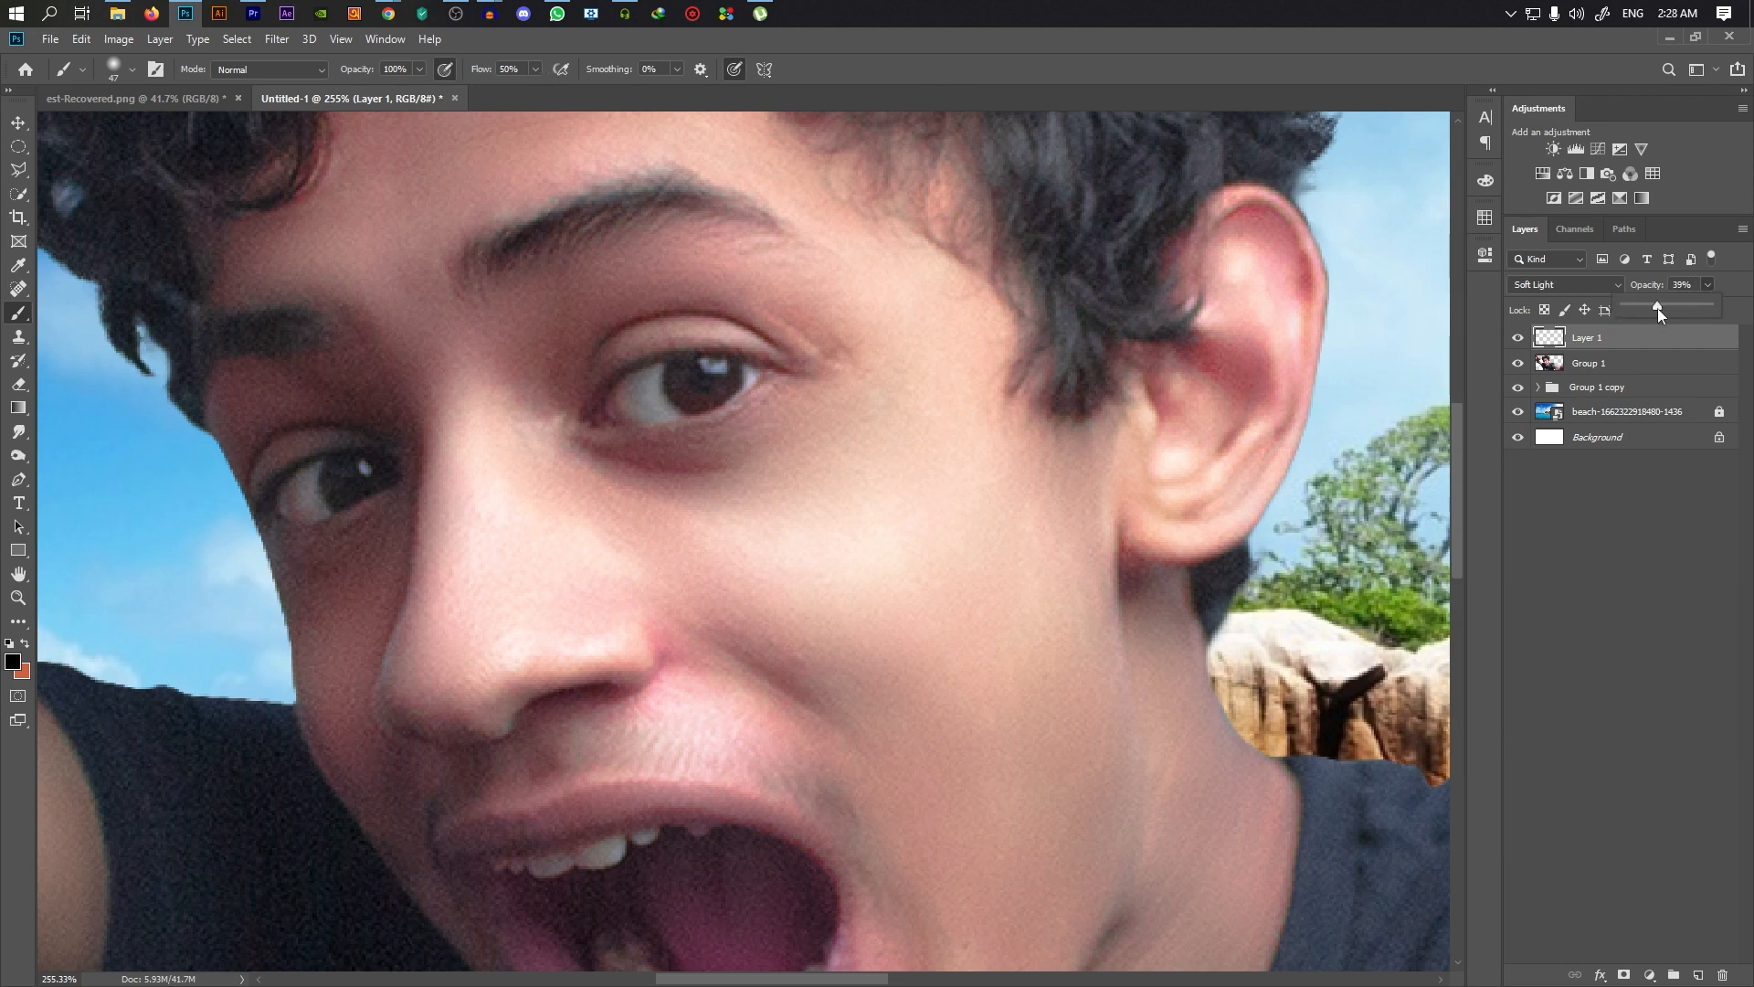
drag(910, 756, 733, 545)
mouse_move(943, 629)
mouse_down()
mouse_move(924, 607)
mouse_move(719, 562)
mouse_up()
mouse_move(716, 322)
mouse_down()
mouse_move(730, 399)
mouse_move(642, 805)
mouse_up()
scroll(811, 599, down, 1)
key(ctrl+z)
Paint soft black shading along the jaw and neck below the ear with the Brush tool
click(19, 432)
right_click(20, 455)
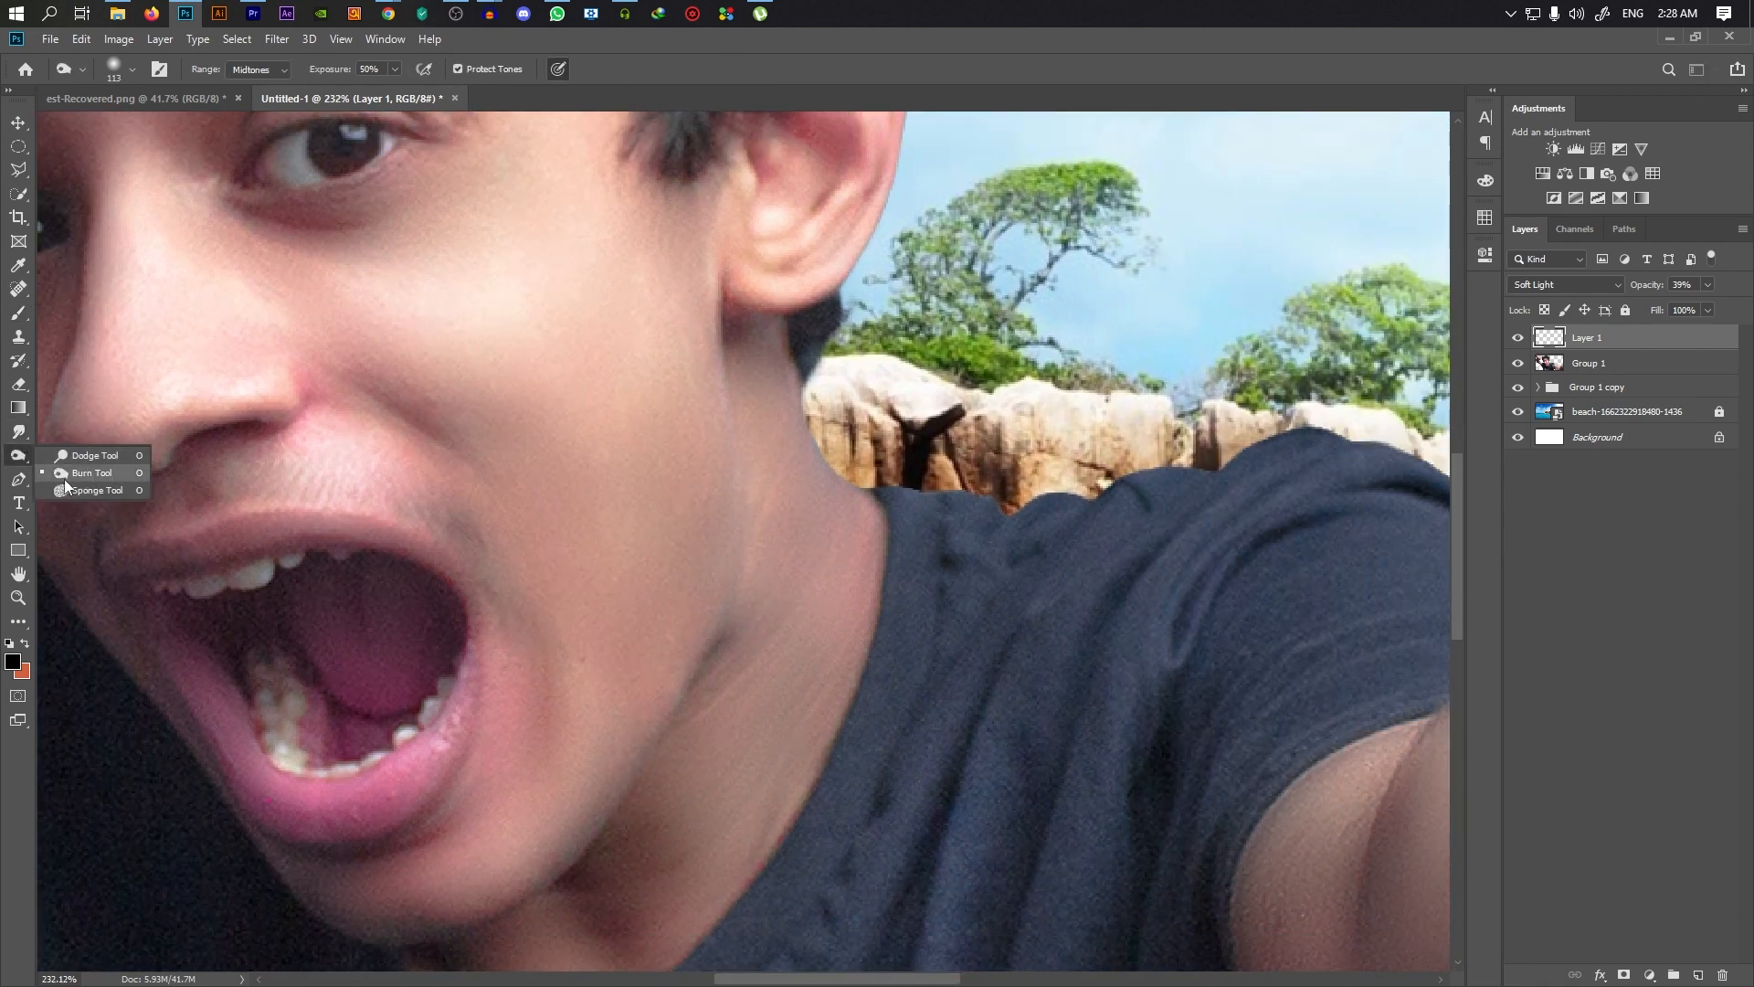
click(18, 313)
scroll(786, 366, up, 1)
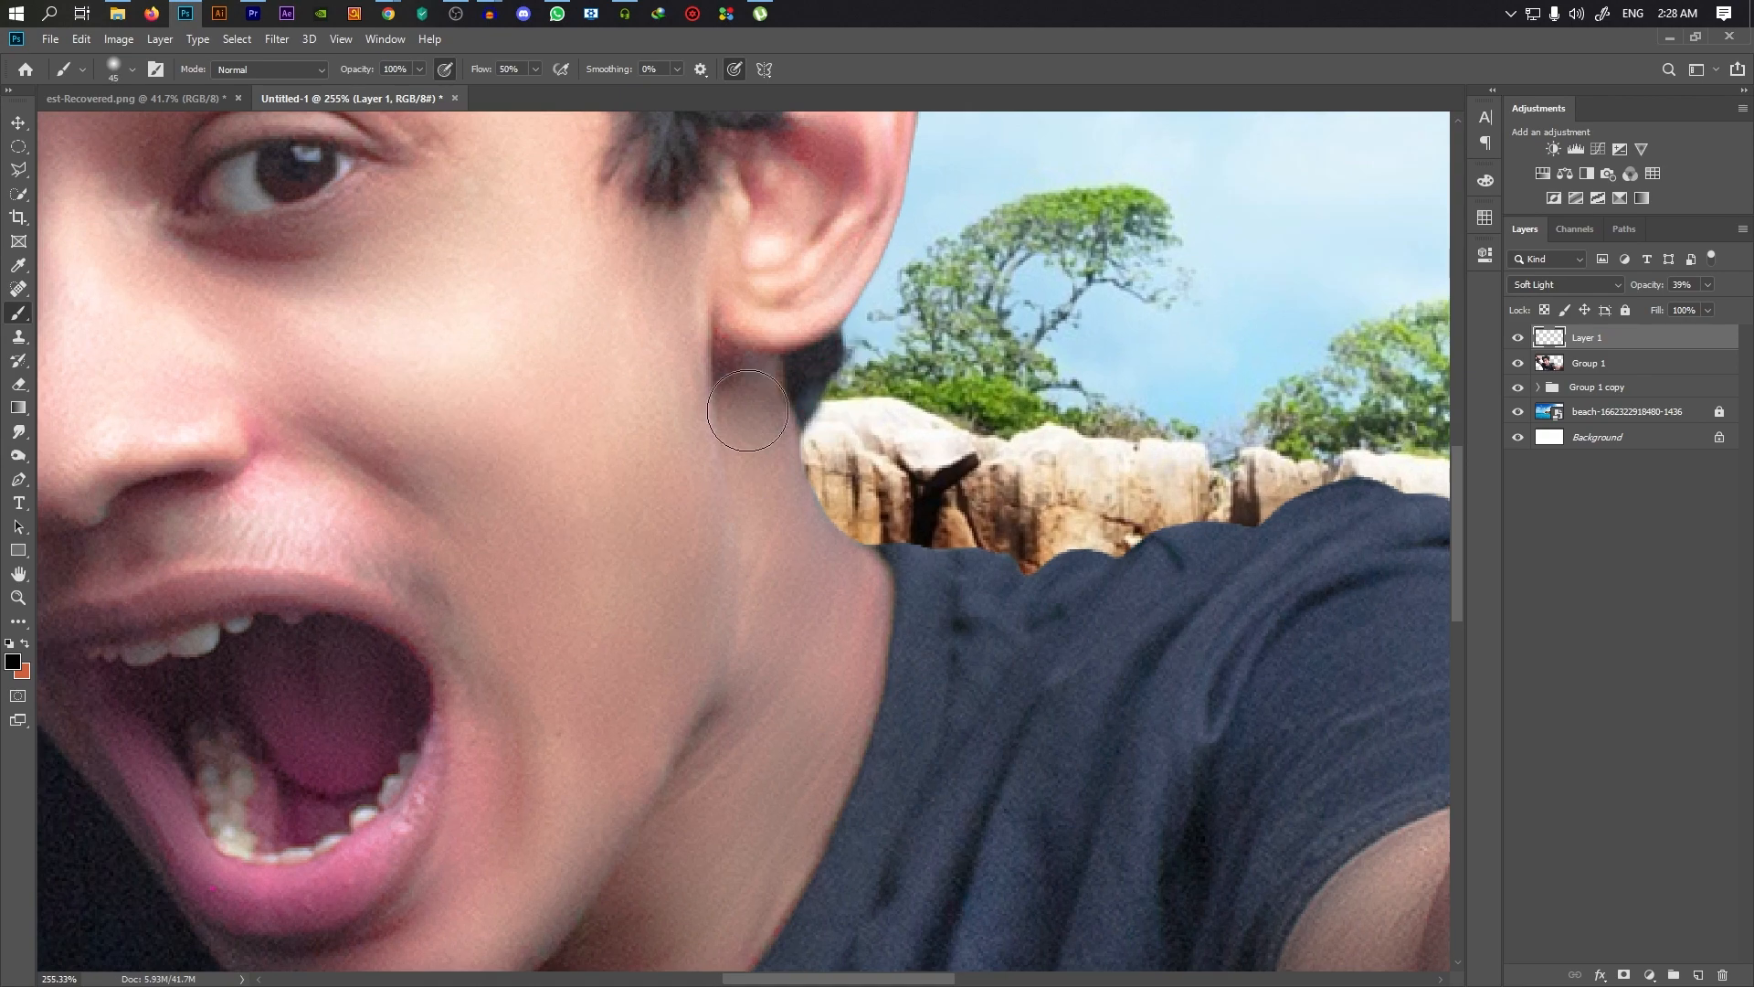
drag(732, 432, 713, 768)
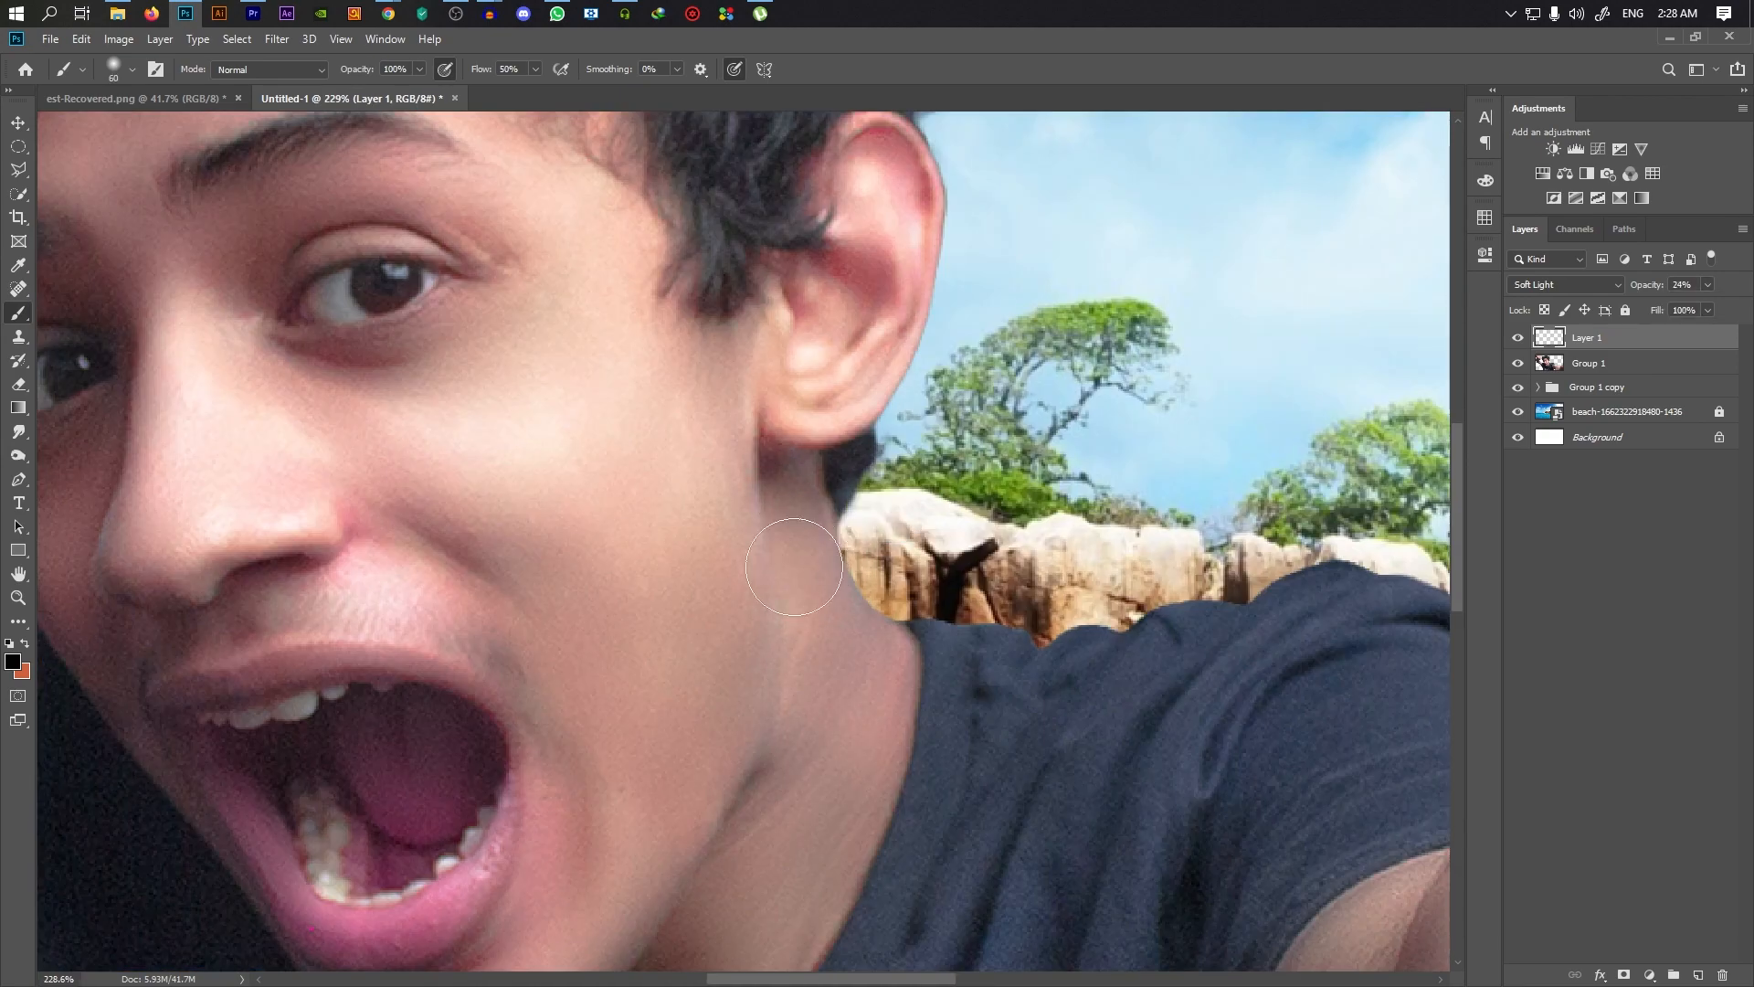
Paint soft black shading beneath the nose and along the jaw in front of the ear
scroll(794, 567, down, 6)
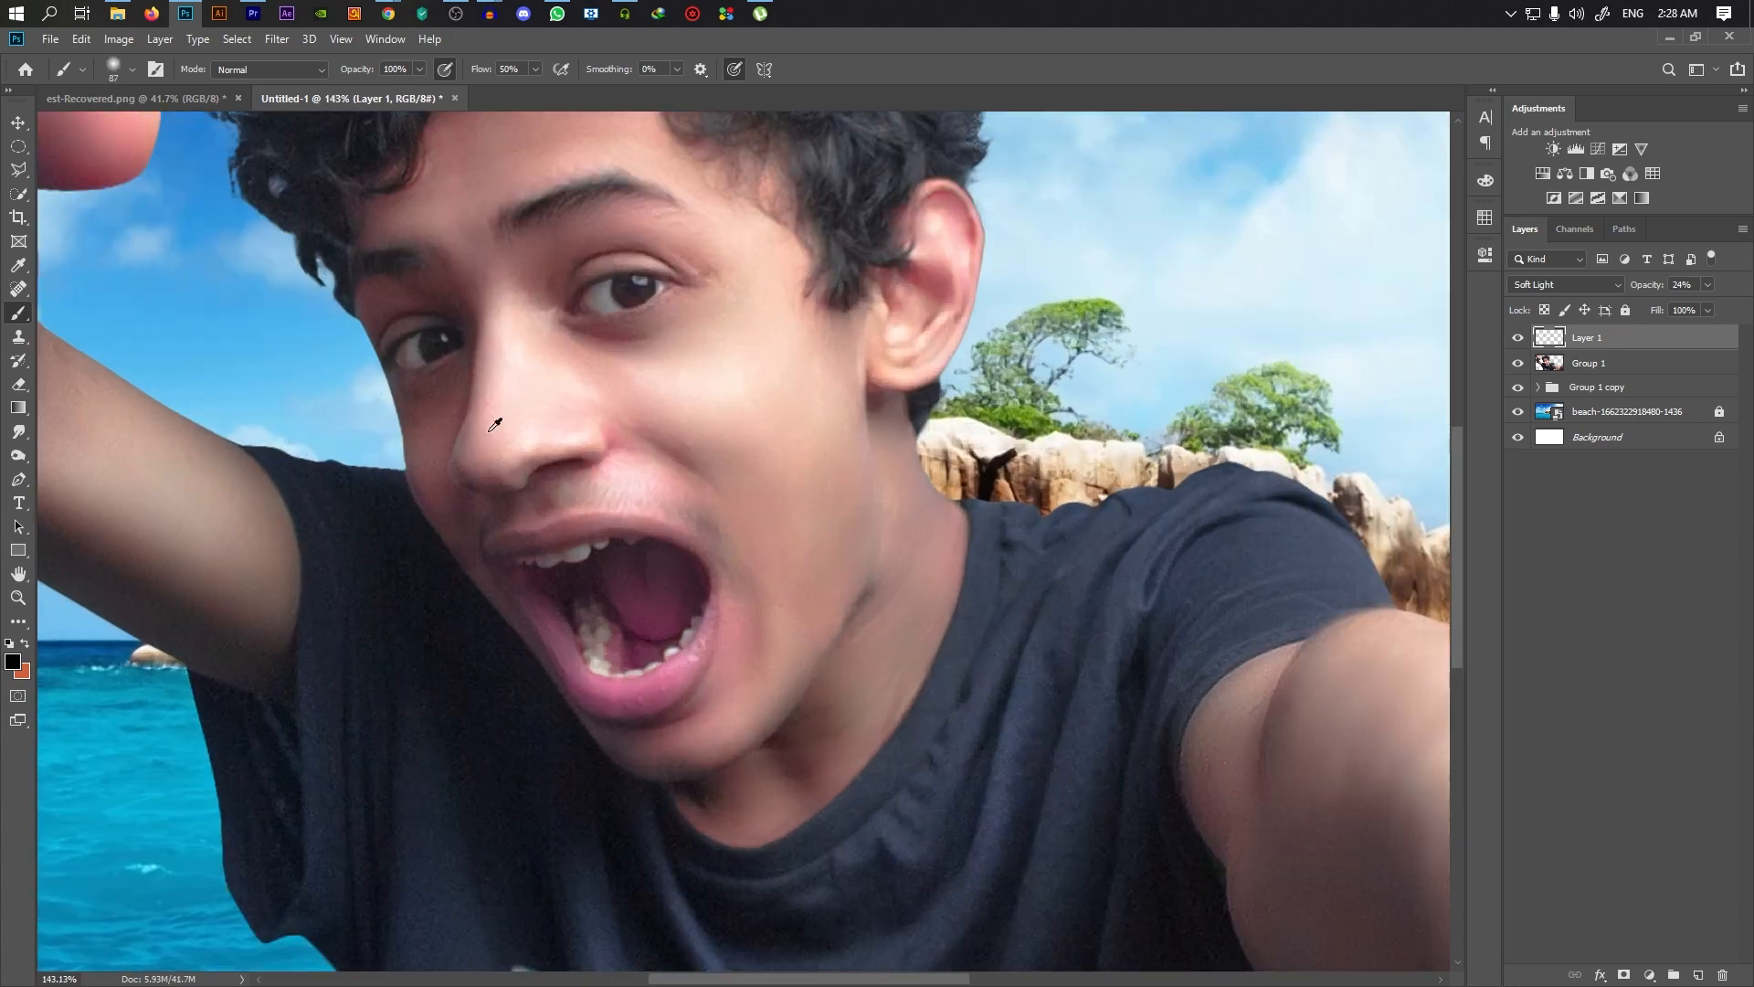
scroll(692, 585, up, 9)
drag(742, 808, 934, 733)
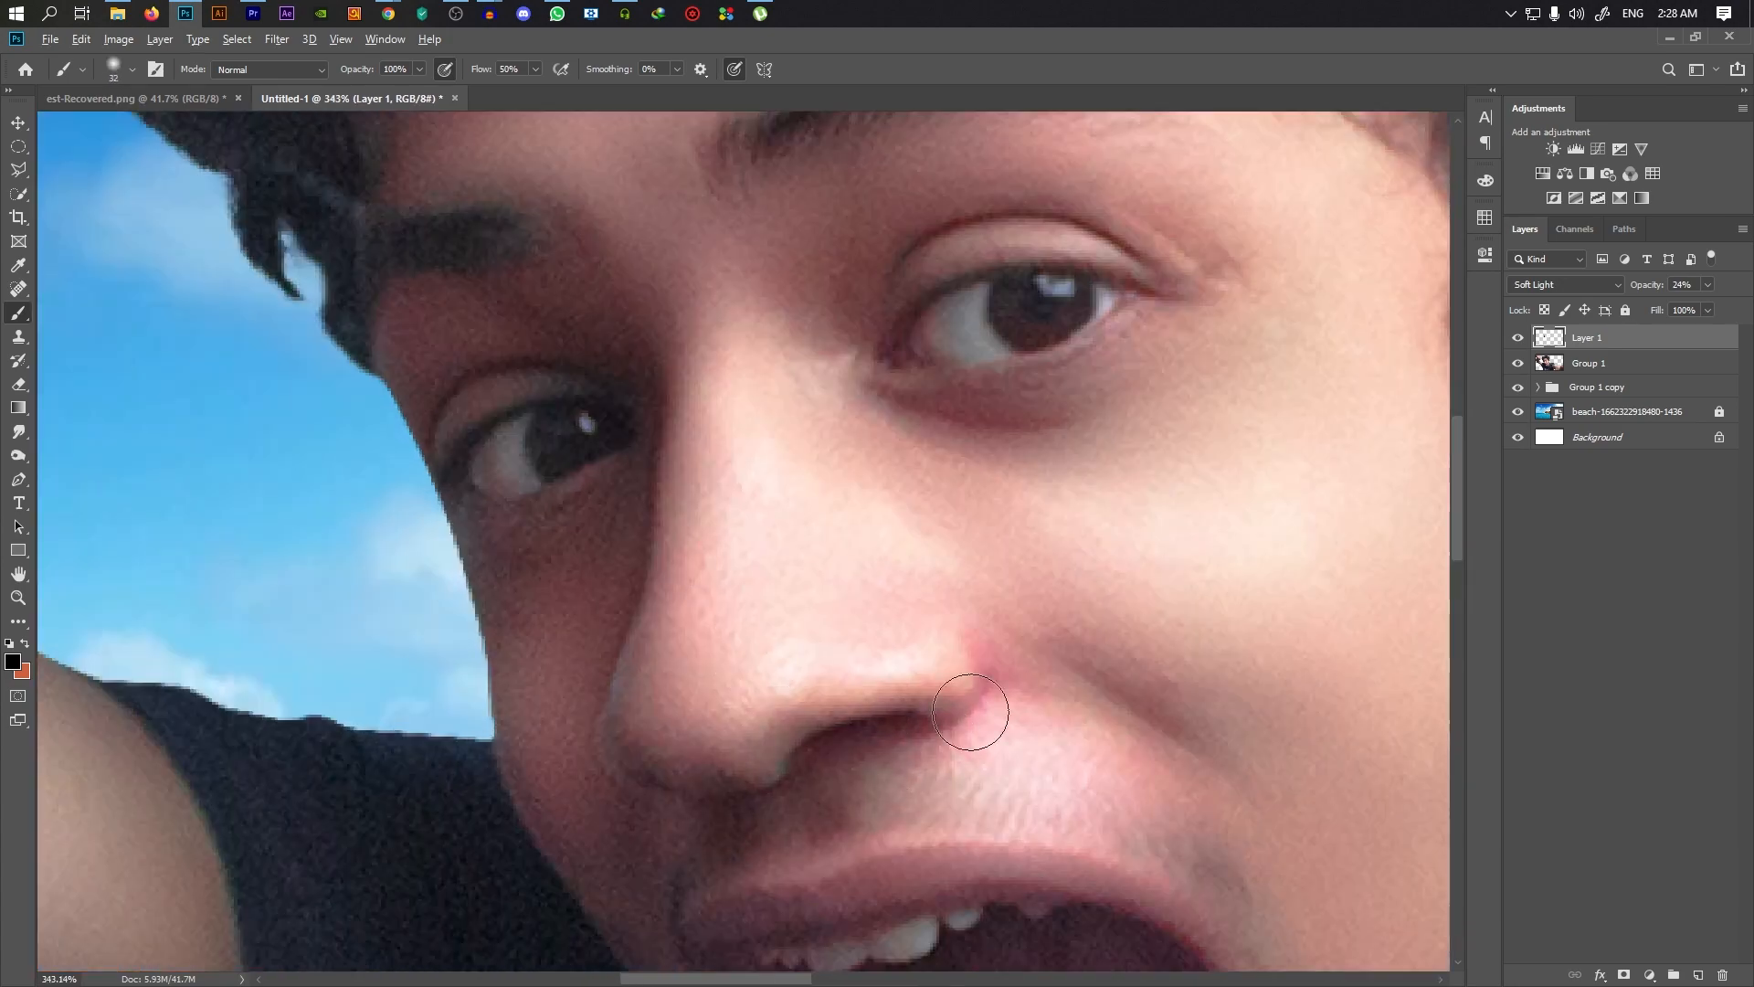
scroll(801, 550, down, 10)
scroll(1395, 414, up, 2)
drag(1022, 484, 1016, 644)
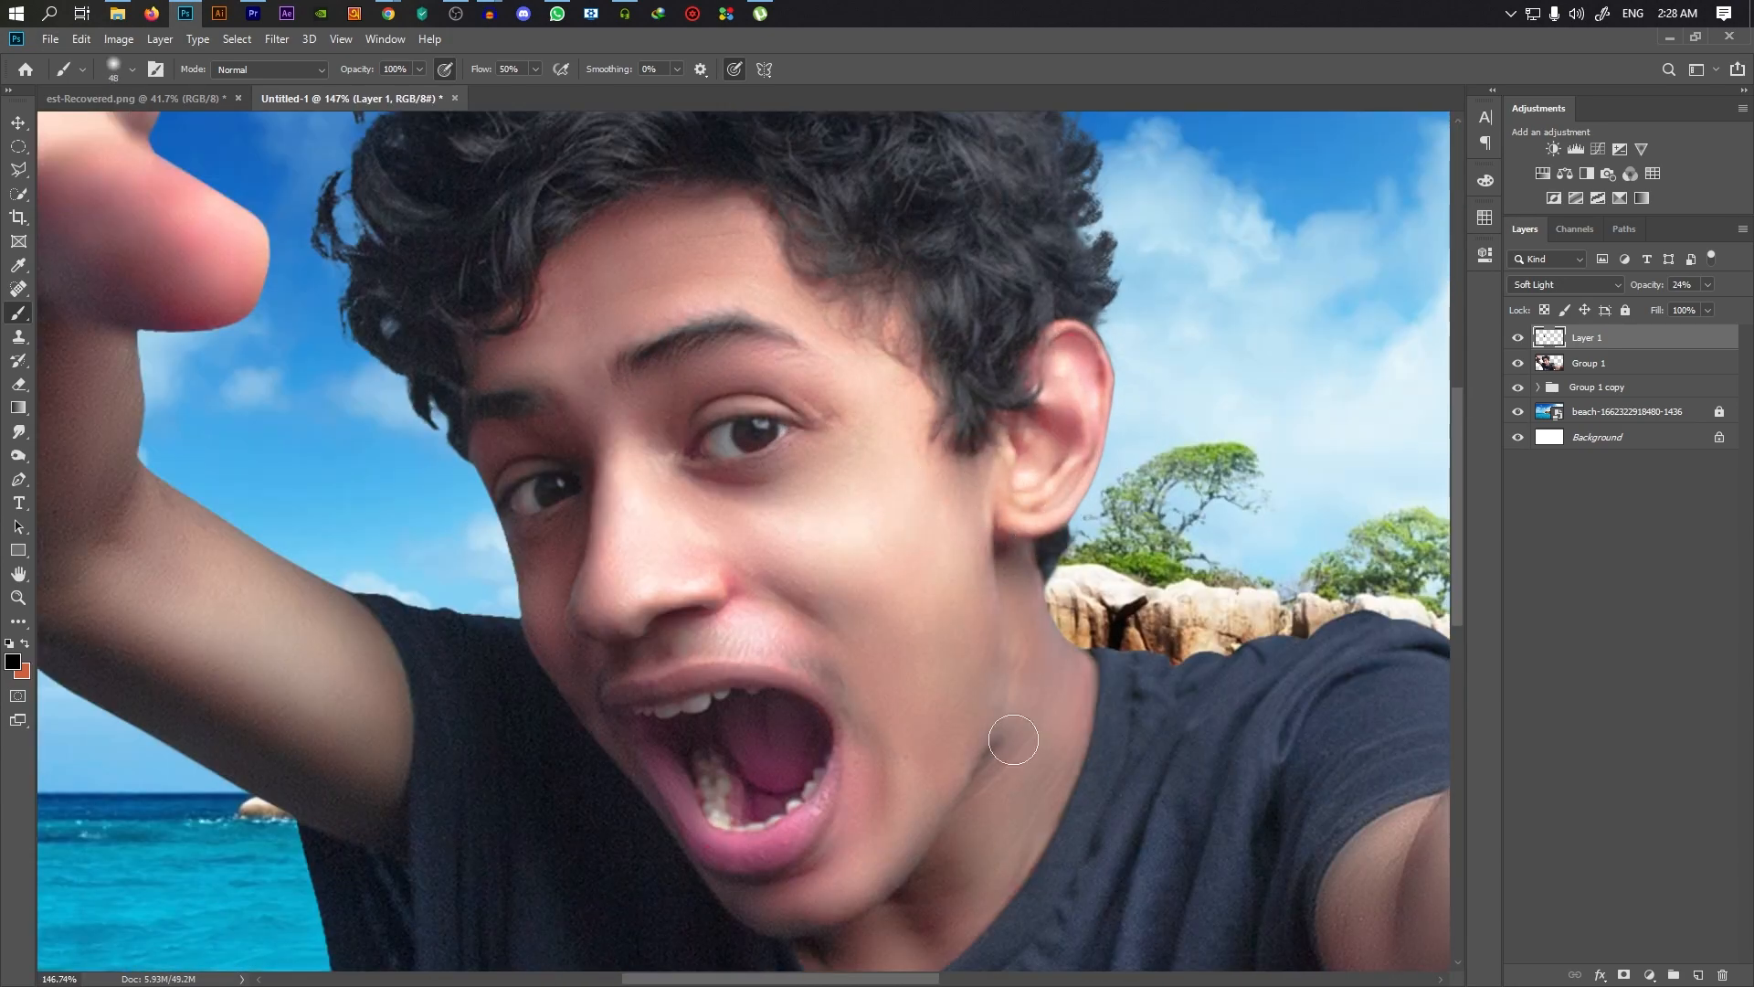
Examine the face and neck shading both close up and in the full composition
scroll(1006, 731, down, 5)
scroll(914, 777, up, 5)
scroll(1080, 670, down, 5)
scroll(1081, 670, up, 5)
scroll(962, 772, down, 6)
scroll(453, 478, up, 6)
scroll(764, 554, down, 5)
Paint soft black shading around the ear with a smaller brush
scroll(567, 359, up, 8)
drag(498, 365, 873, 426)
scroll(1050, 595, up, 8)
alt+right_click(875, 613)
scroll(881, 622, down, 9)
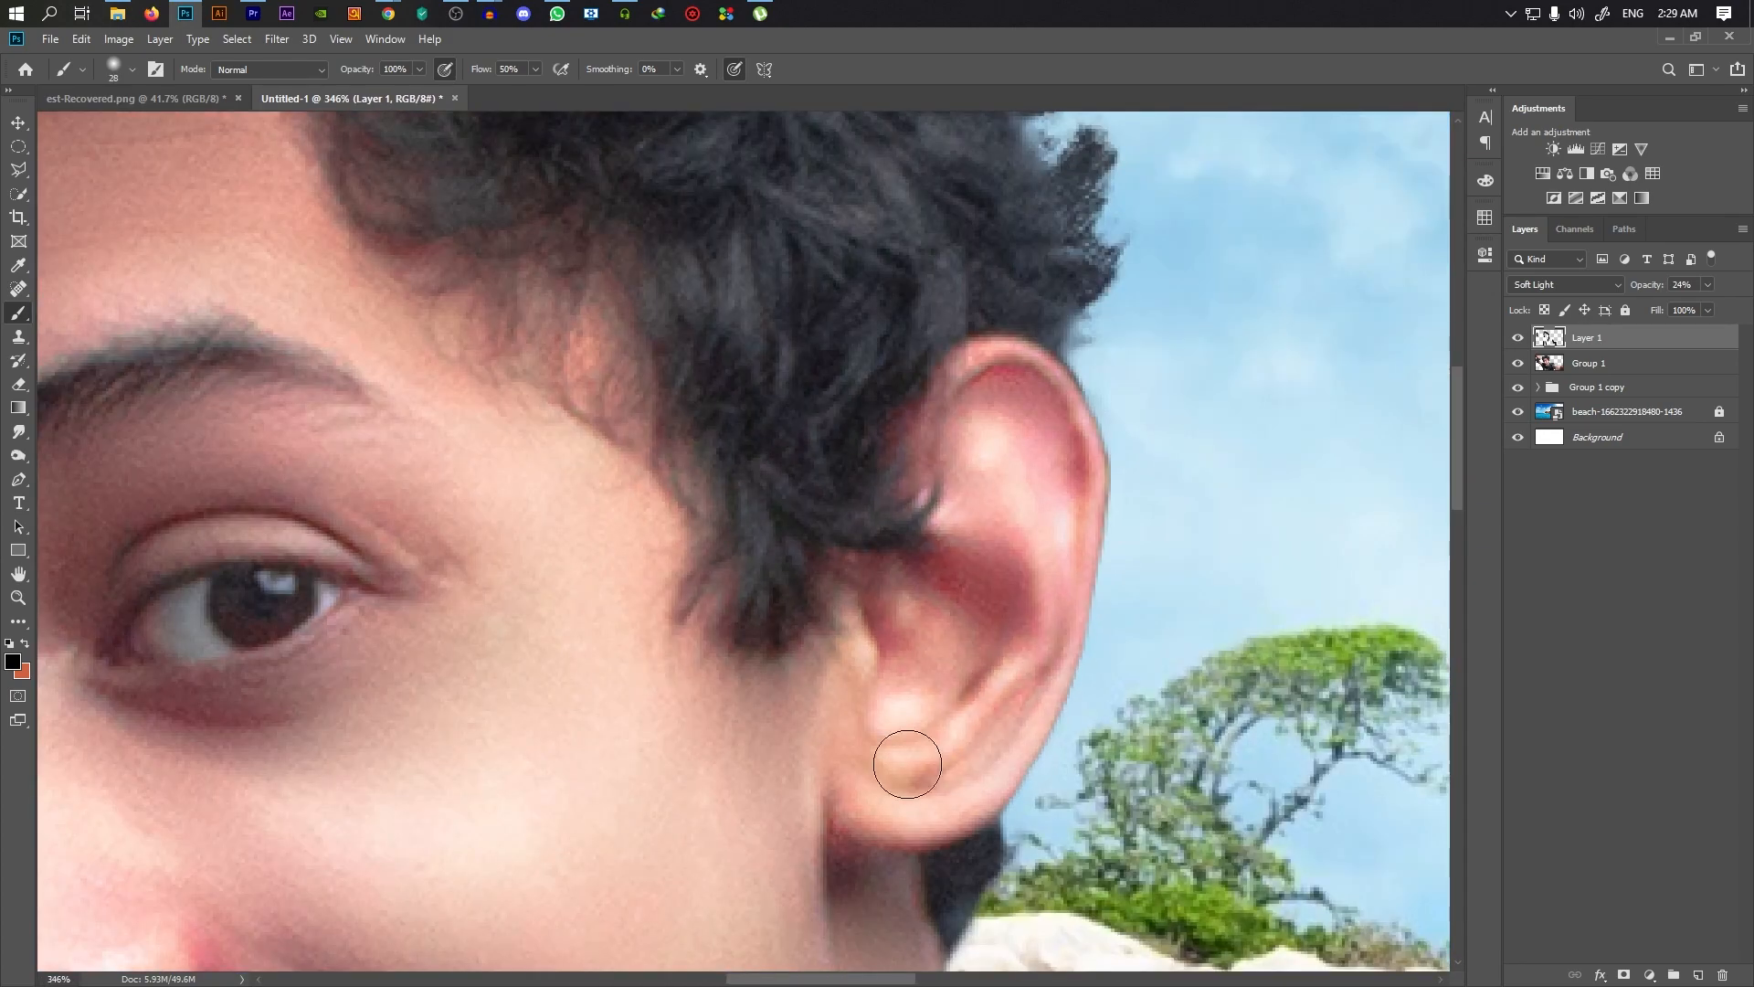
scroll(740, 393, down, 3)
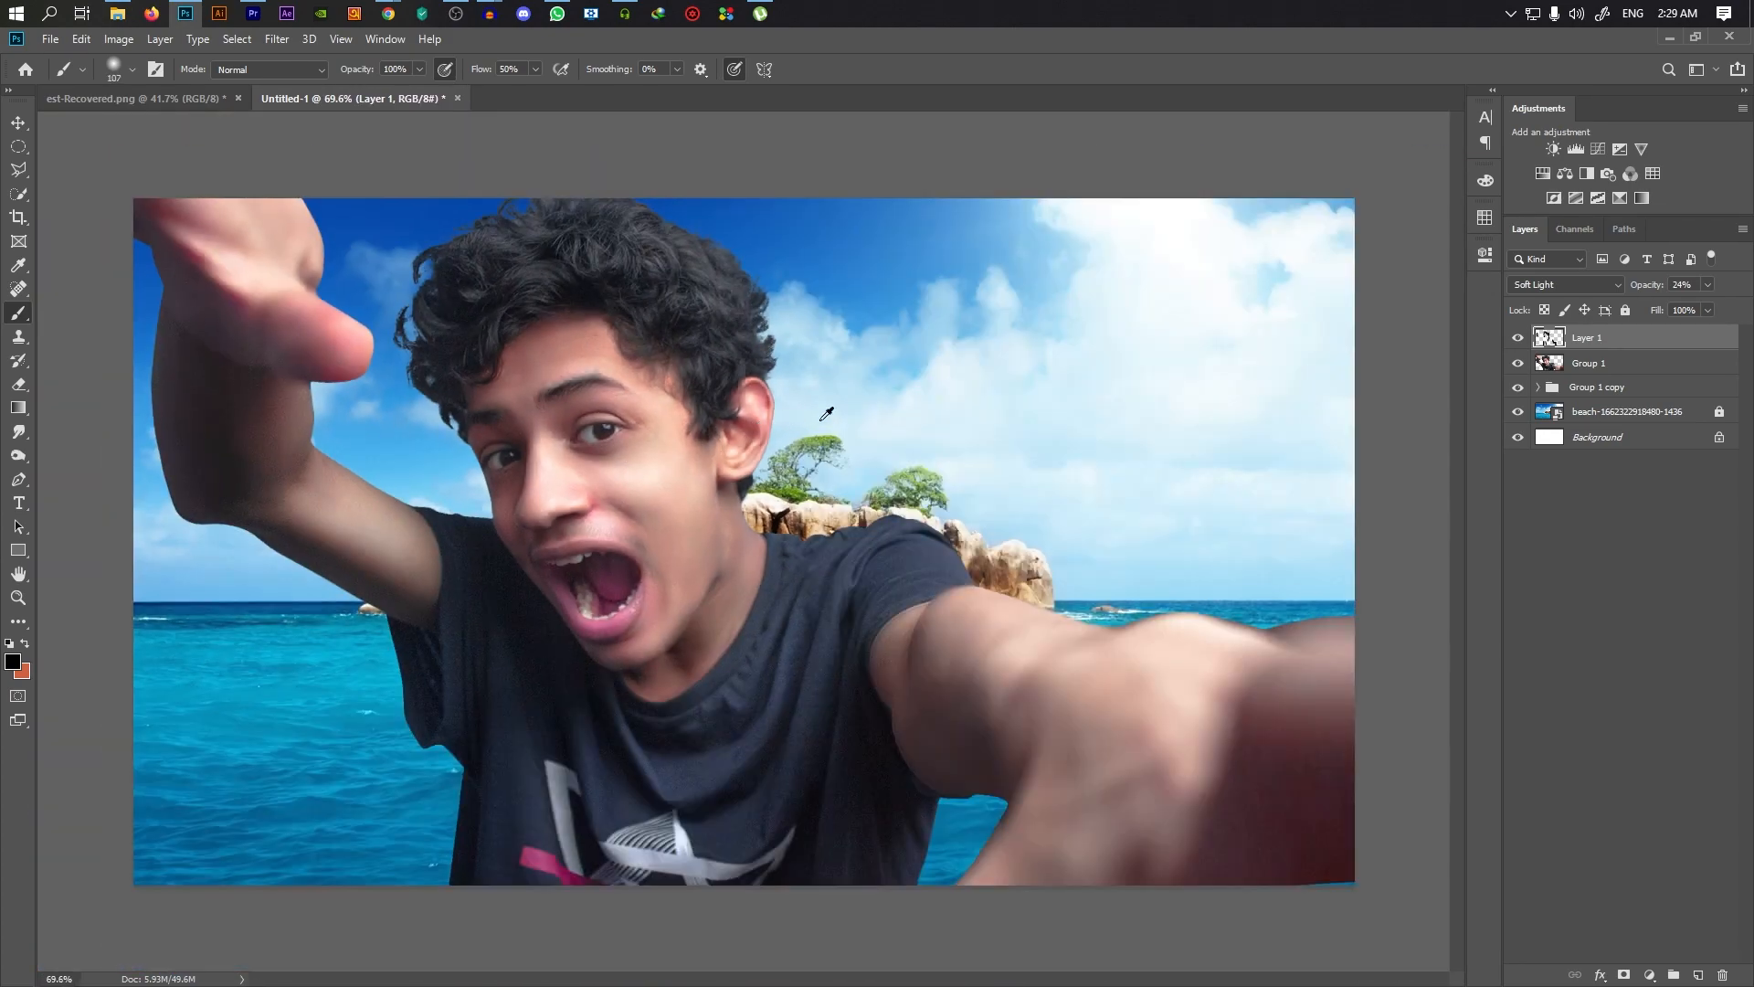
Clip Layer 1 to Group 1 and combine both with Group 1 copy into a single smart object
right_click(1617, 339)
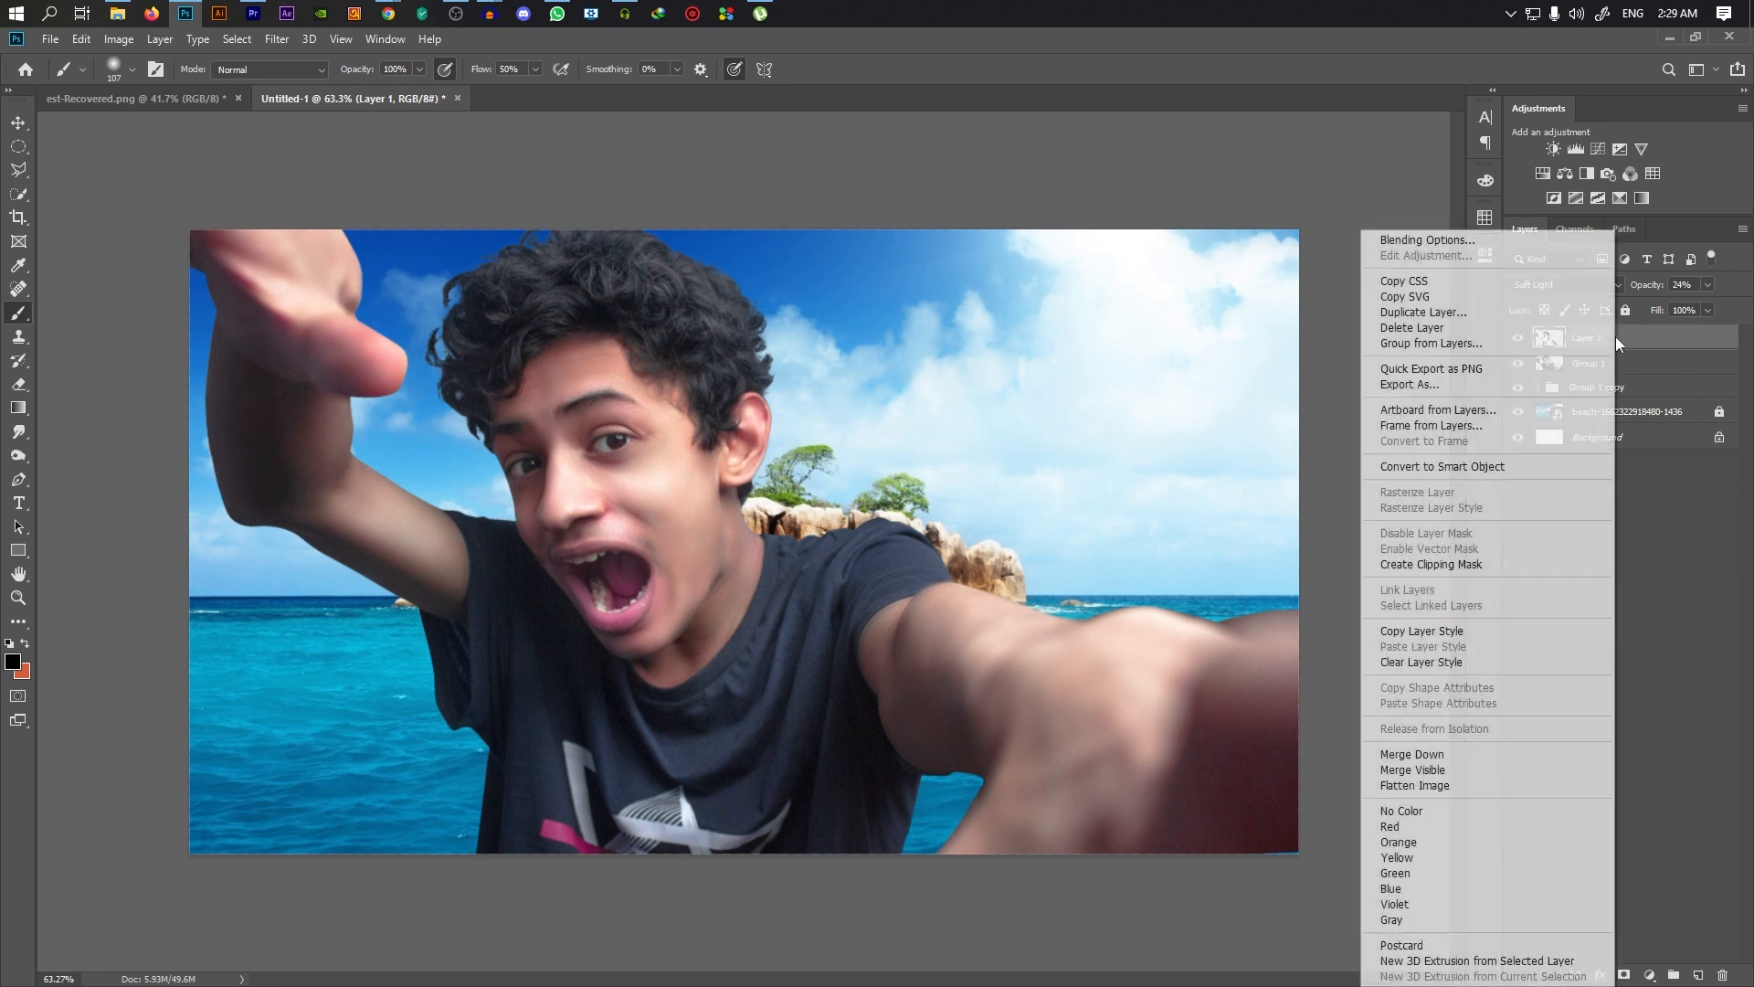
click(1498, 561)
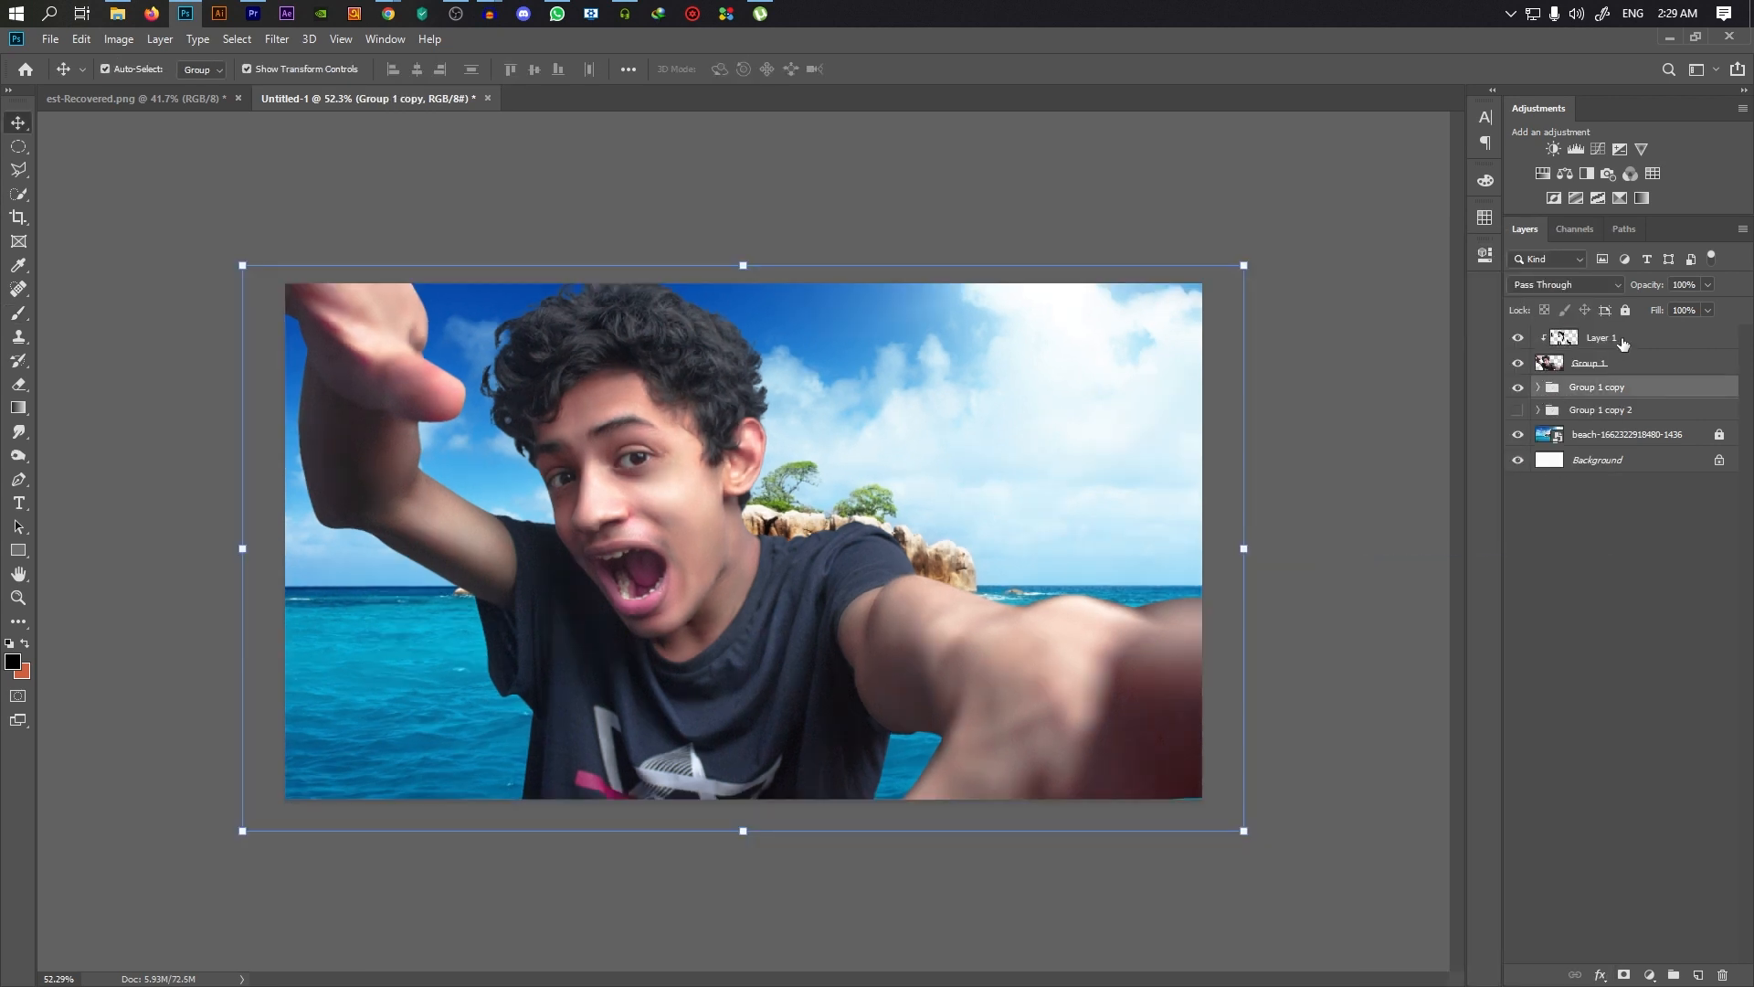
shift+click(1623, 343)
key(ctrl+g)
right_click(1599, 342)
click(1538, 513)
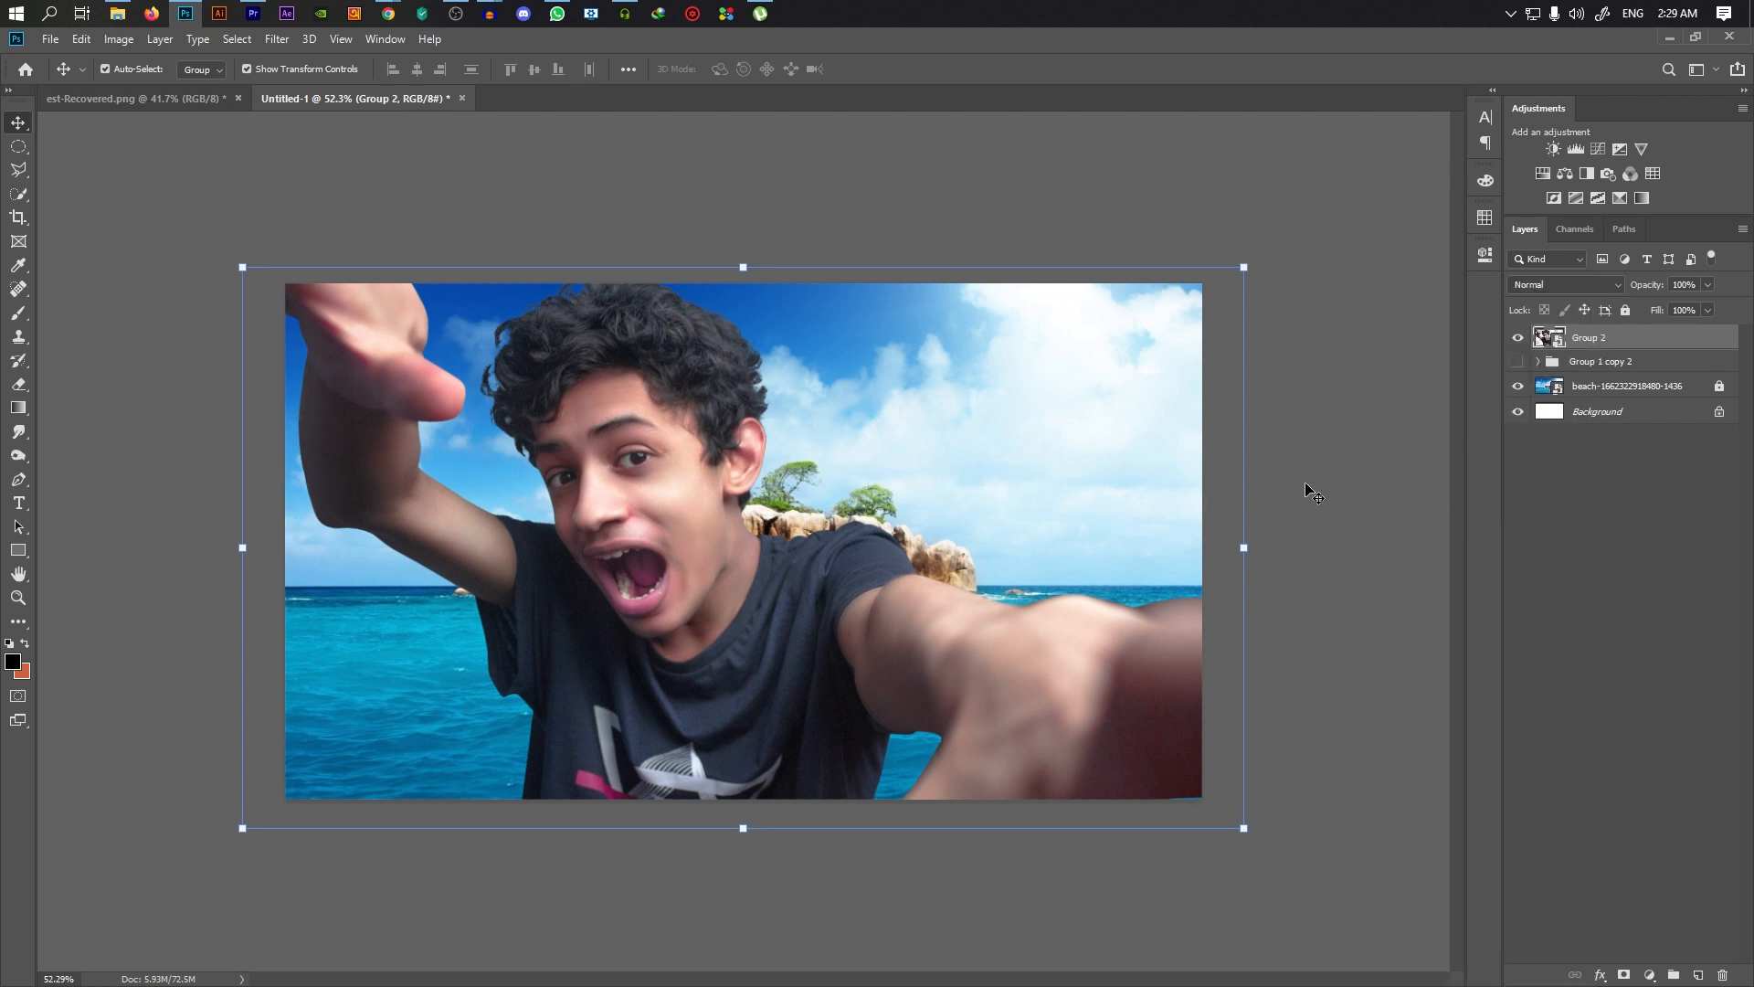
Open the Camera Raw Filter on the merged portrait and set Clarity +23, Exposure -0.10, Contrast -7 and Highlights -7
click(1518, 338)
click(756, 486)
click(276, 39)
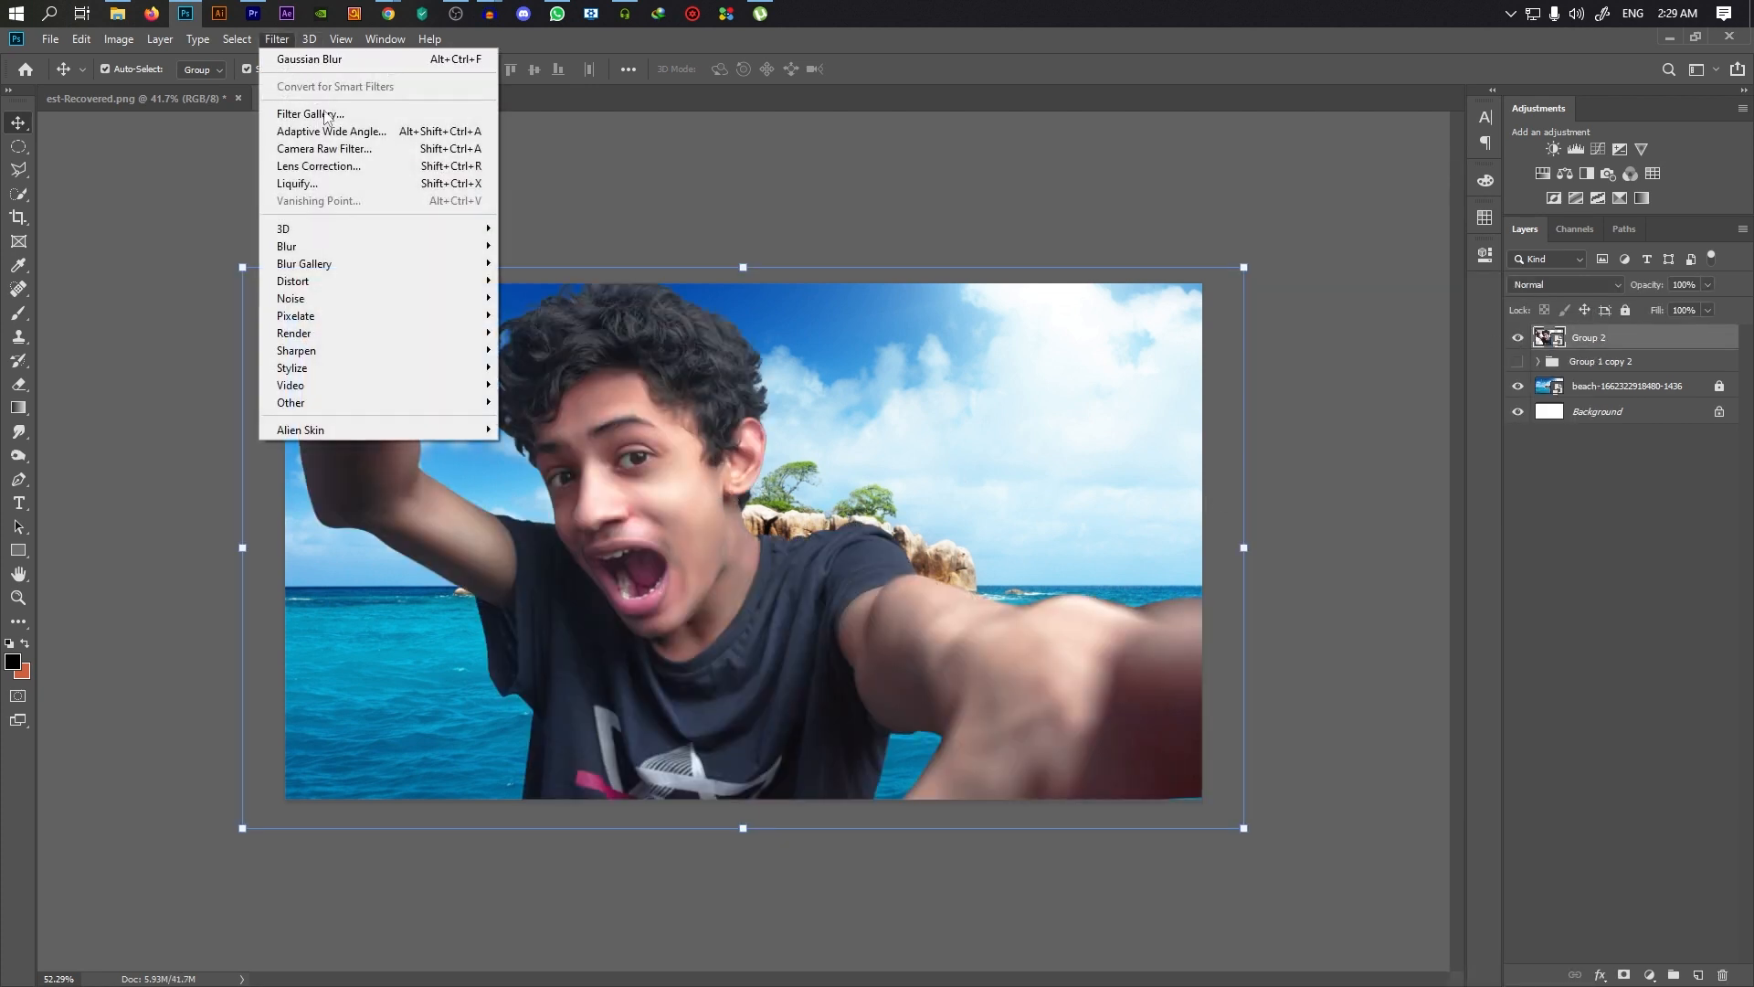
click(355, 149)
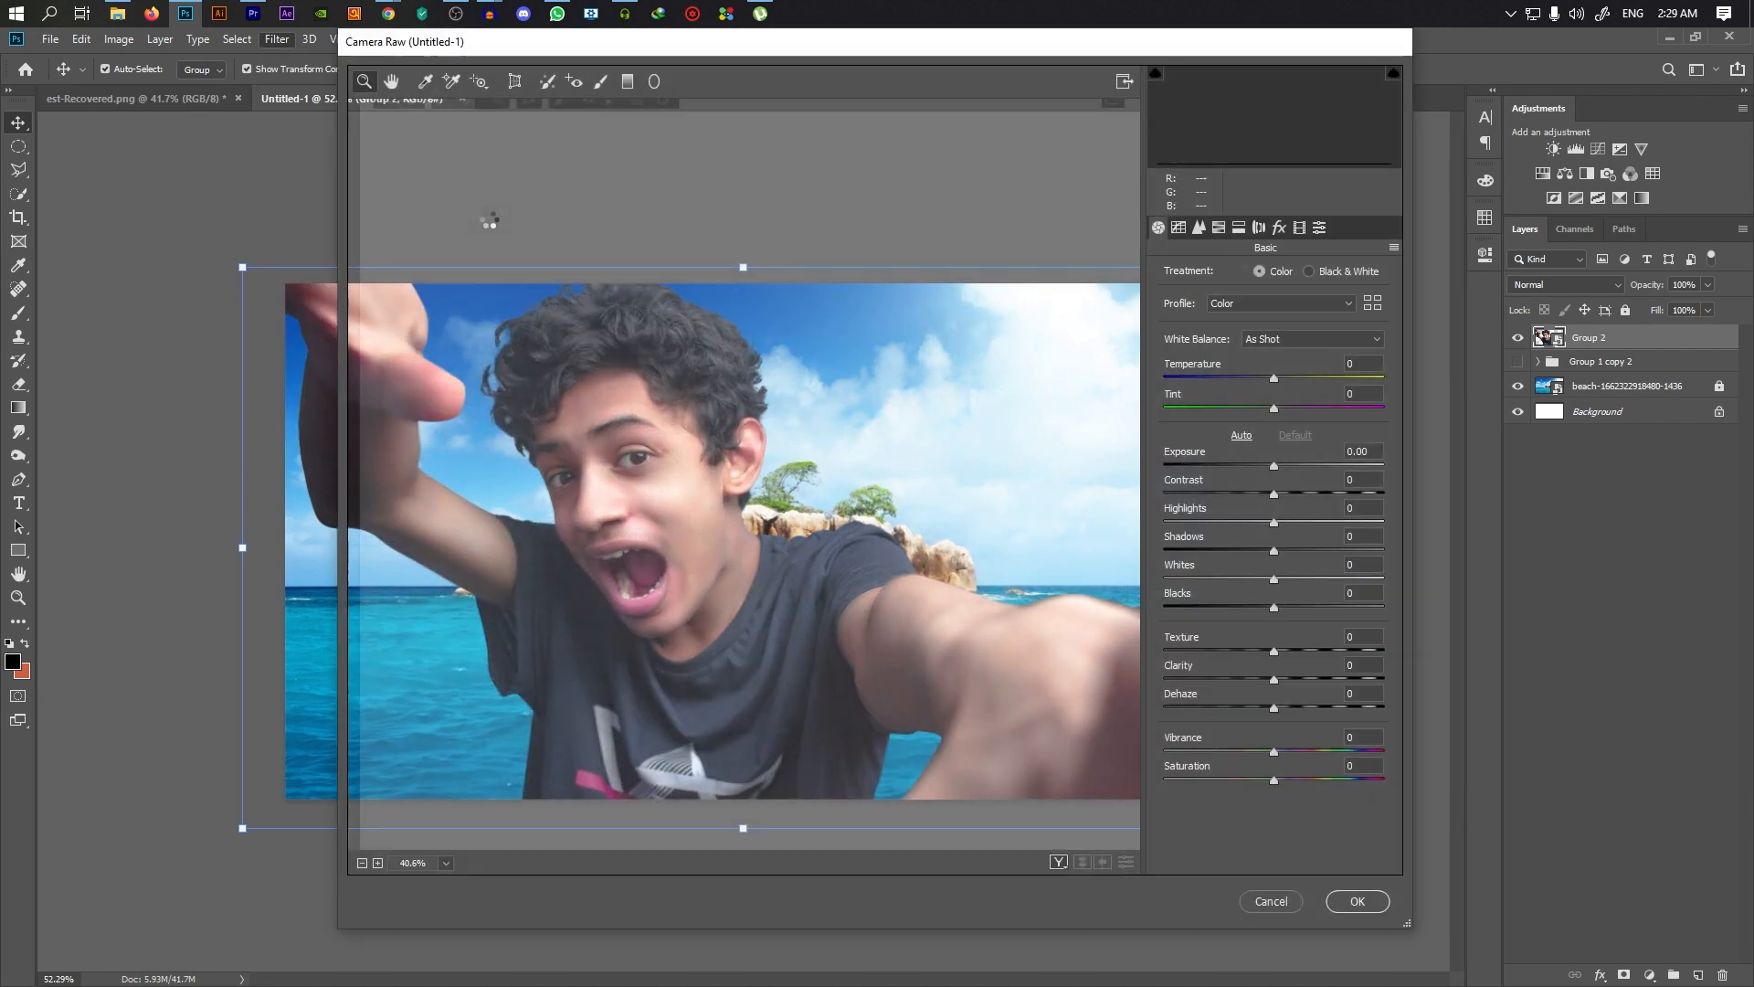
scroll(650, 464, up, 2)
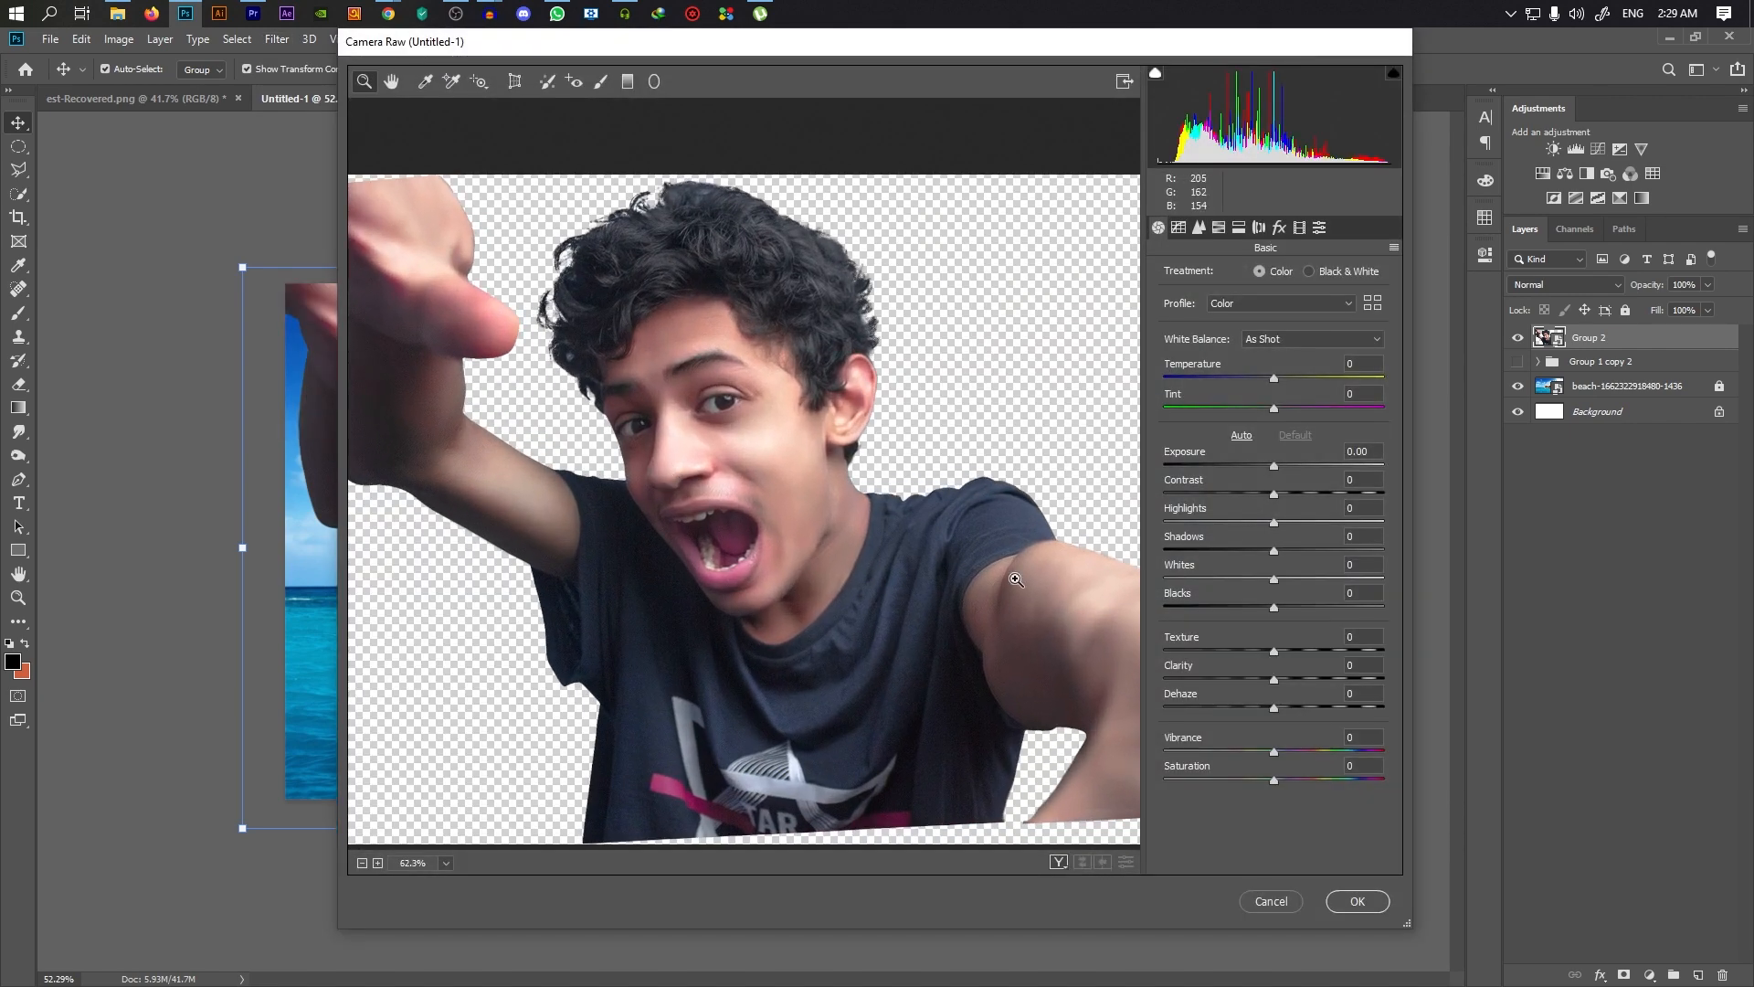
drag(1283, 682, 1298, 681)
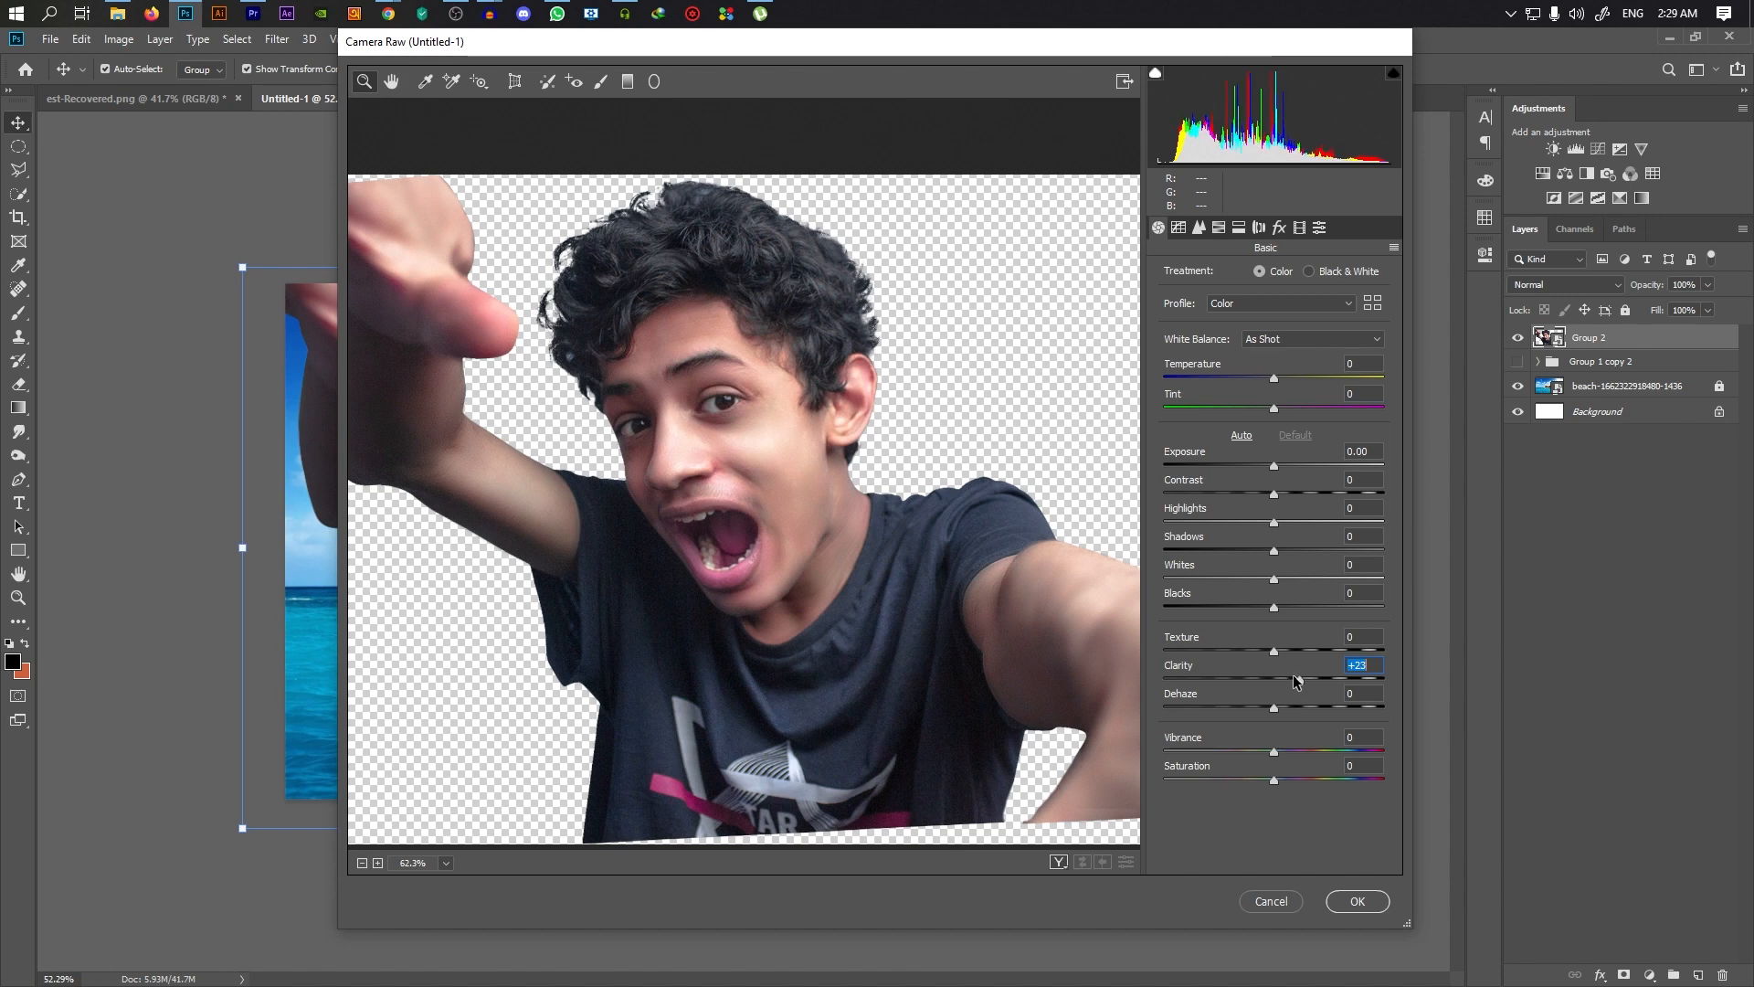
drag(1276, 466, 1269, 522)
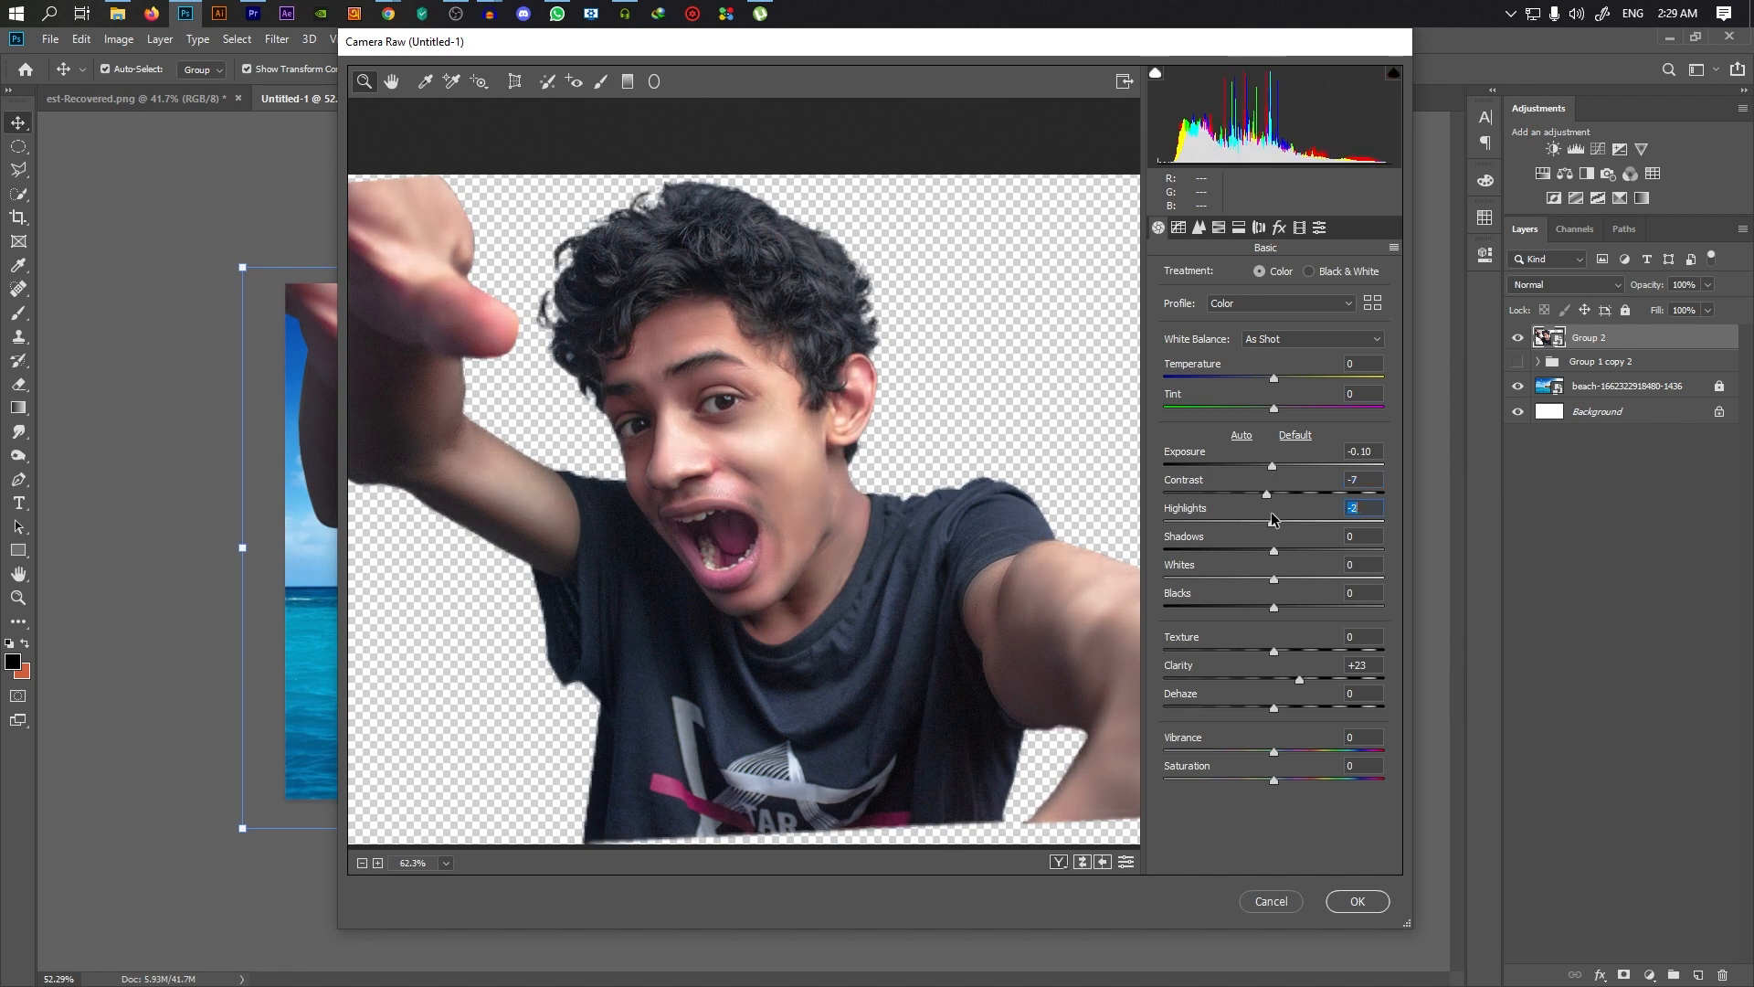
scroll(779, 518, down, 3)
scroll(857, 461, up, 1)
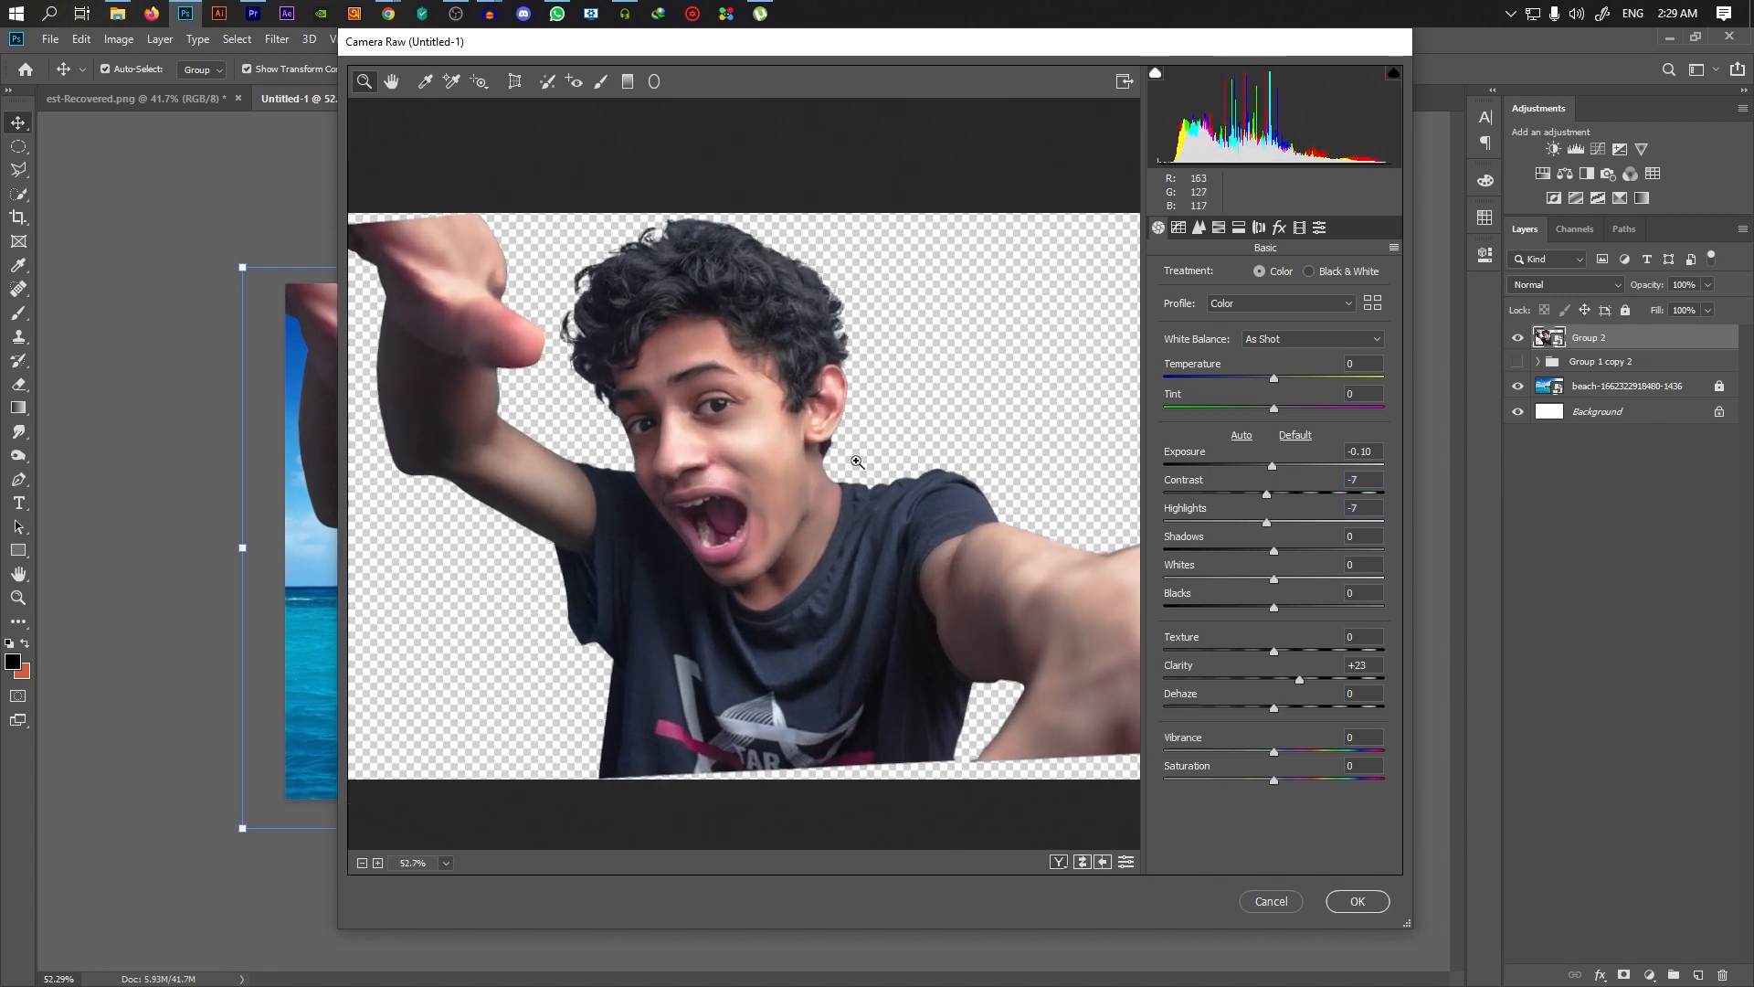
Set the Camera Raw sharpening Amount to 2 and Detail to 21
click(1200, 226)
click(670, 364)
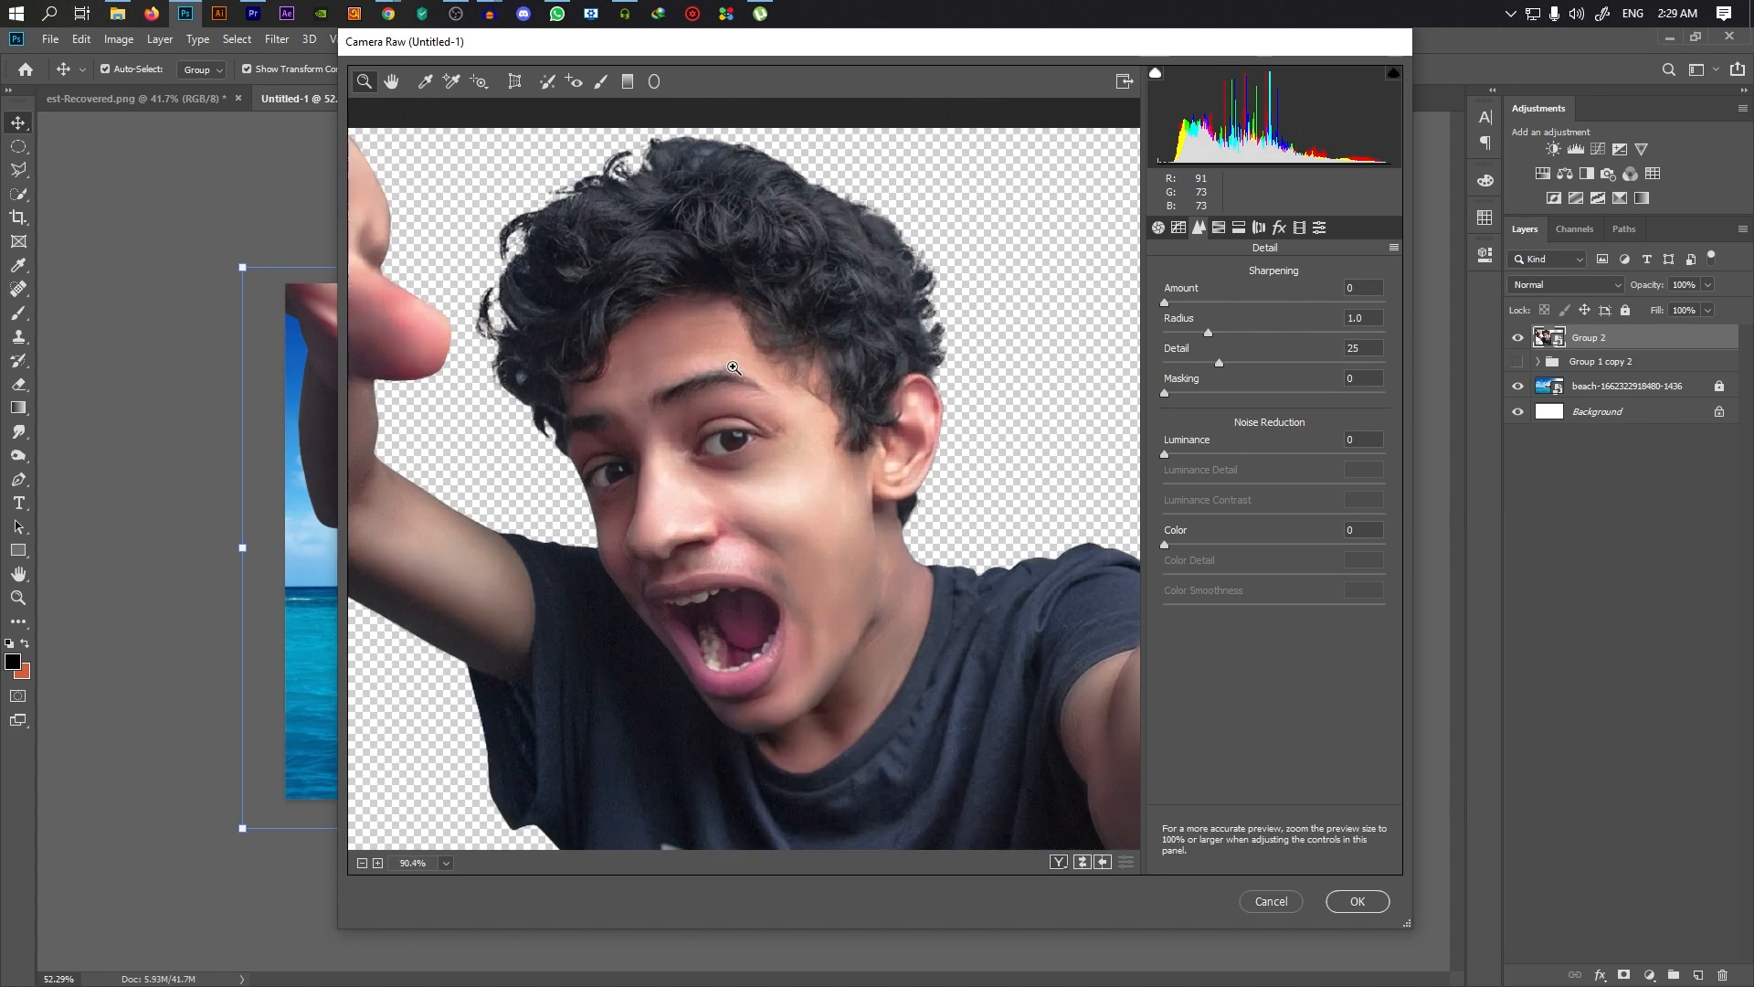
drag(726, 519, 761, 517)
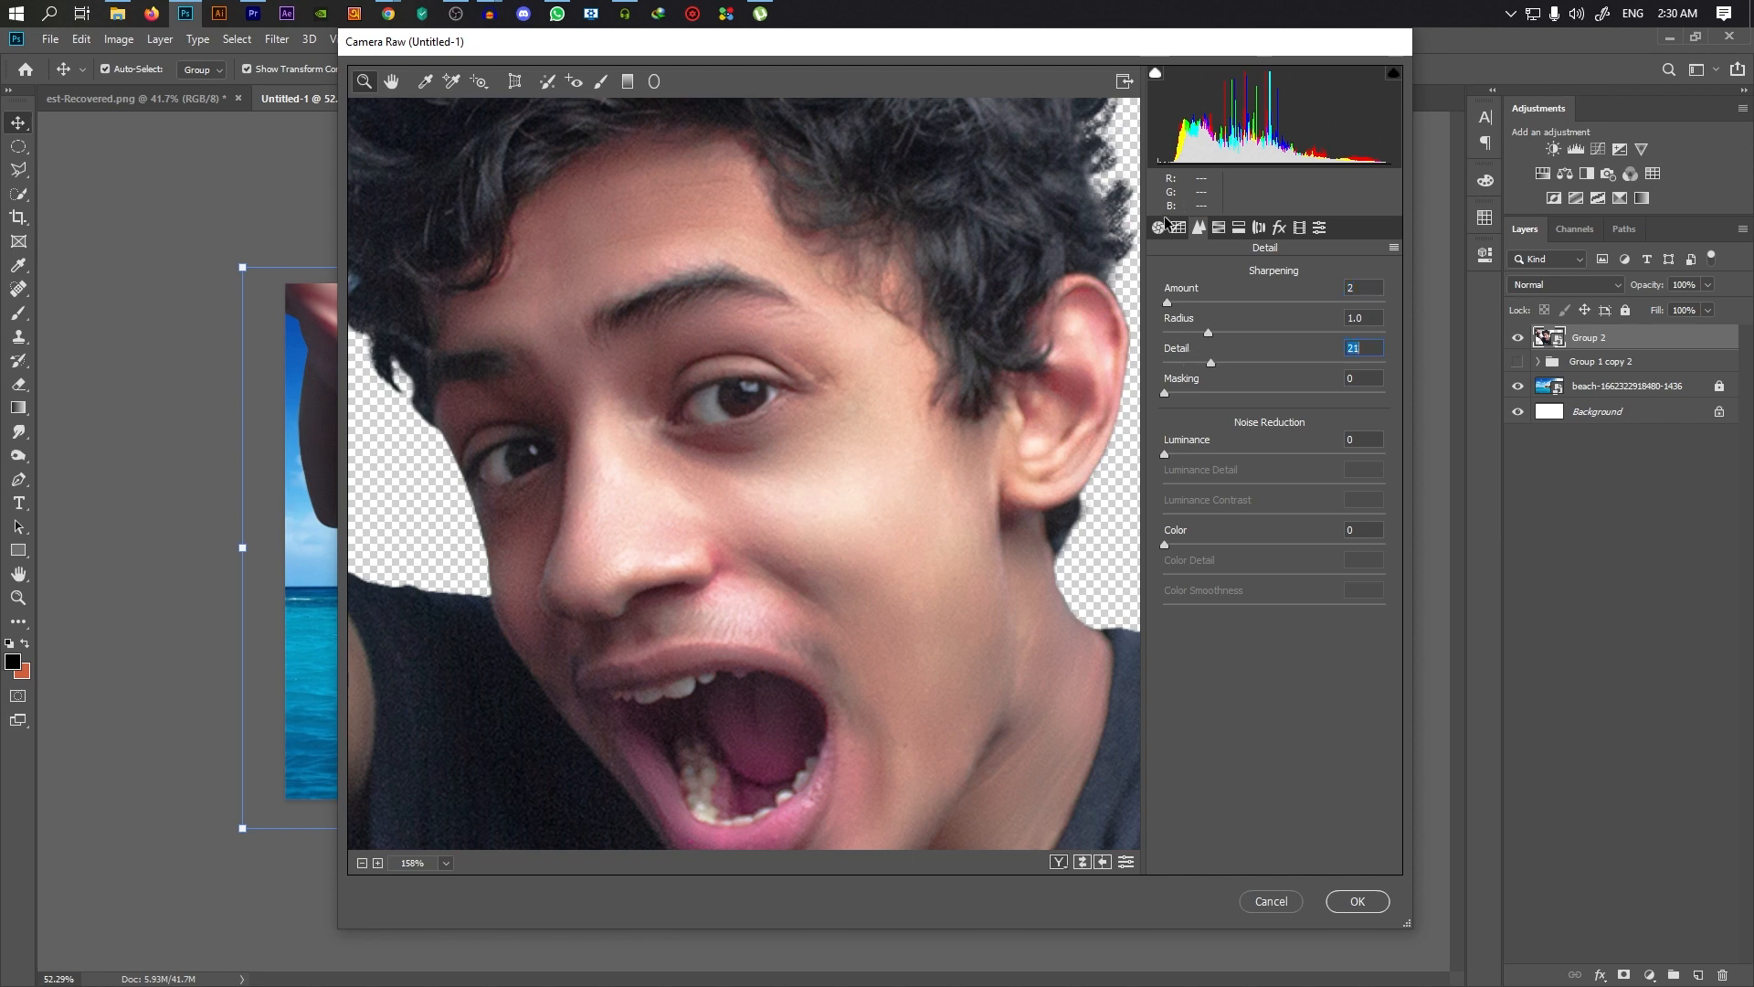
Set the portrait's Camera Raw Exposure to -0.05
click(1158, 228)
key(ctrl+0)
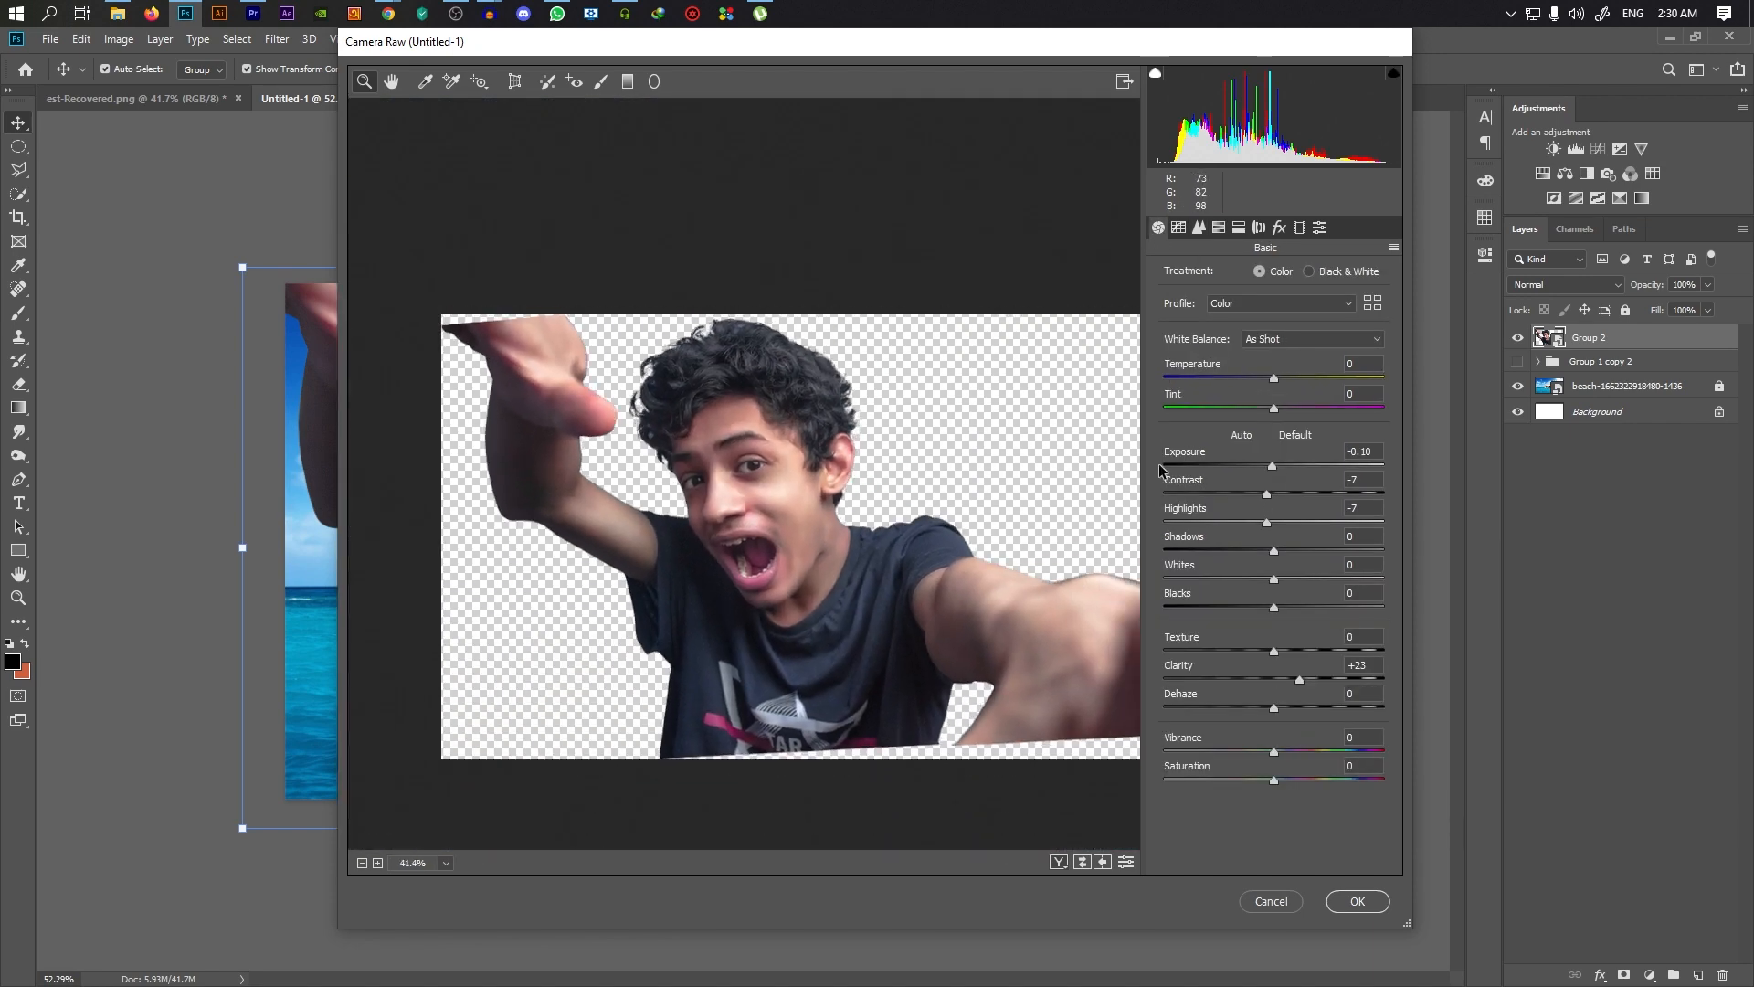
drag(1272, 466, 1273, 466)
Try a Tint of +31 together with a warmer Temperature on the portrait
drag(1274, 408, 1307, 408)
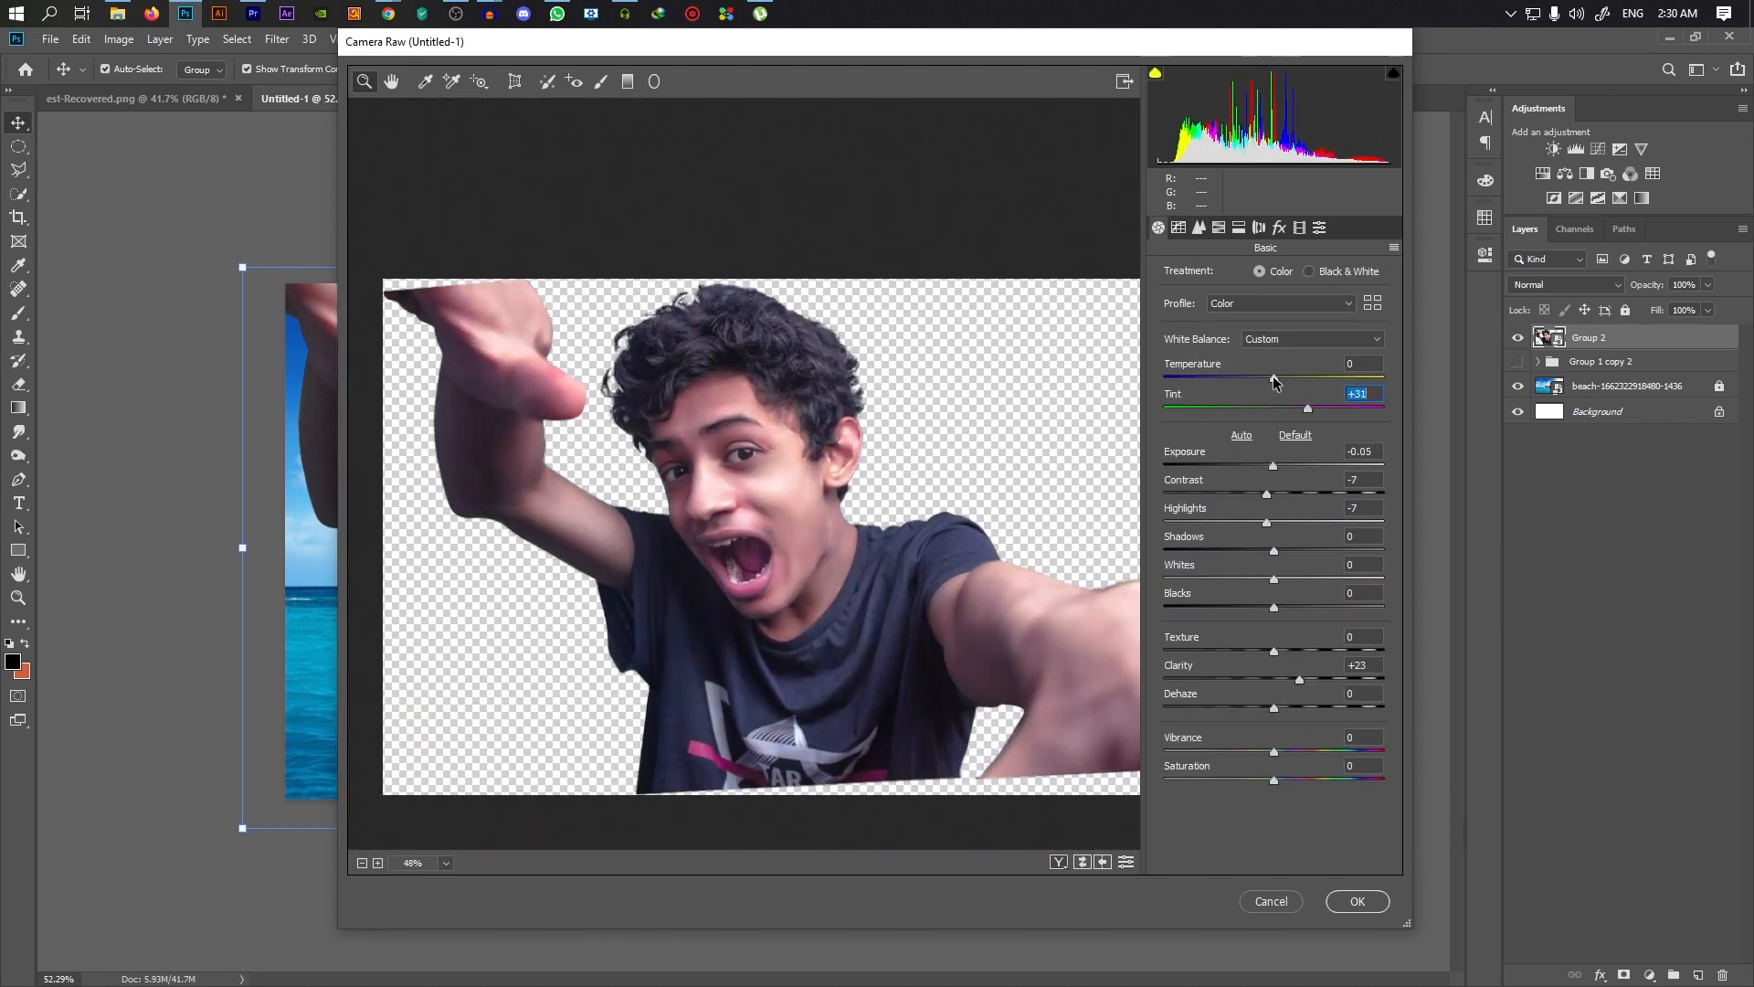
drag(1276, 381, 1293, 381)
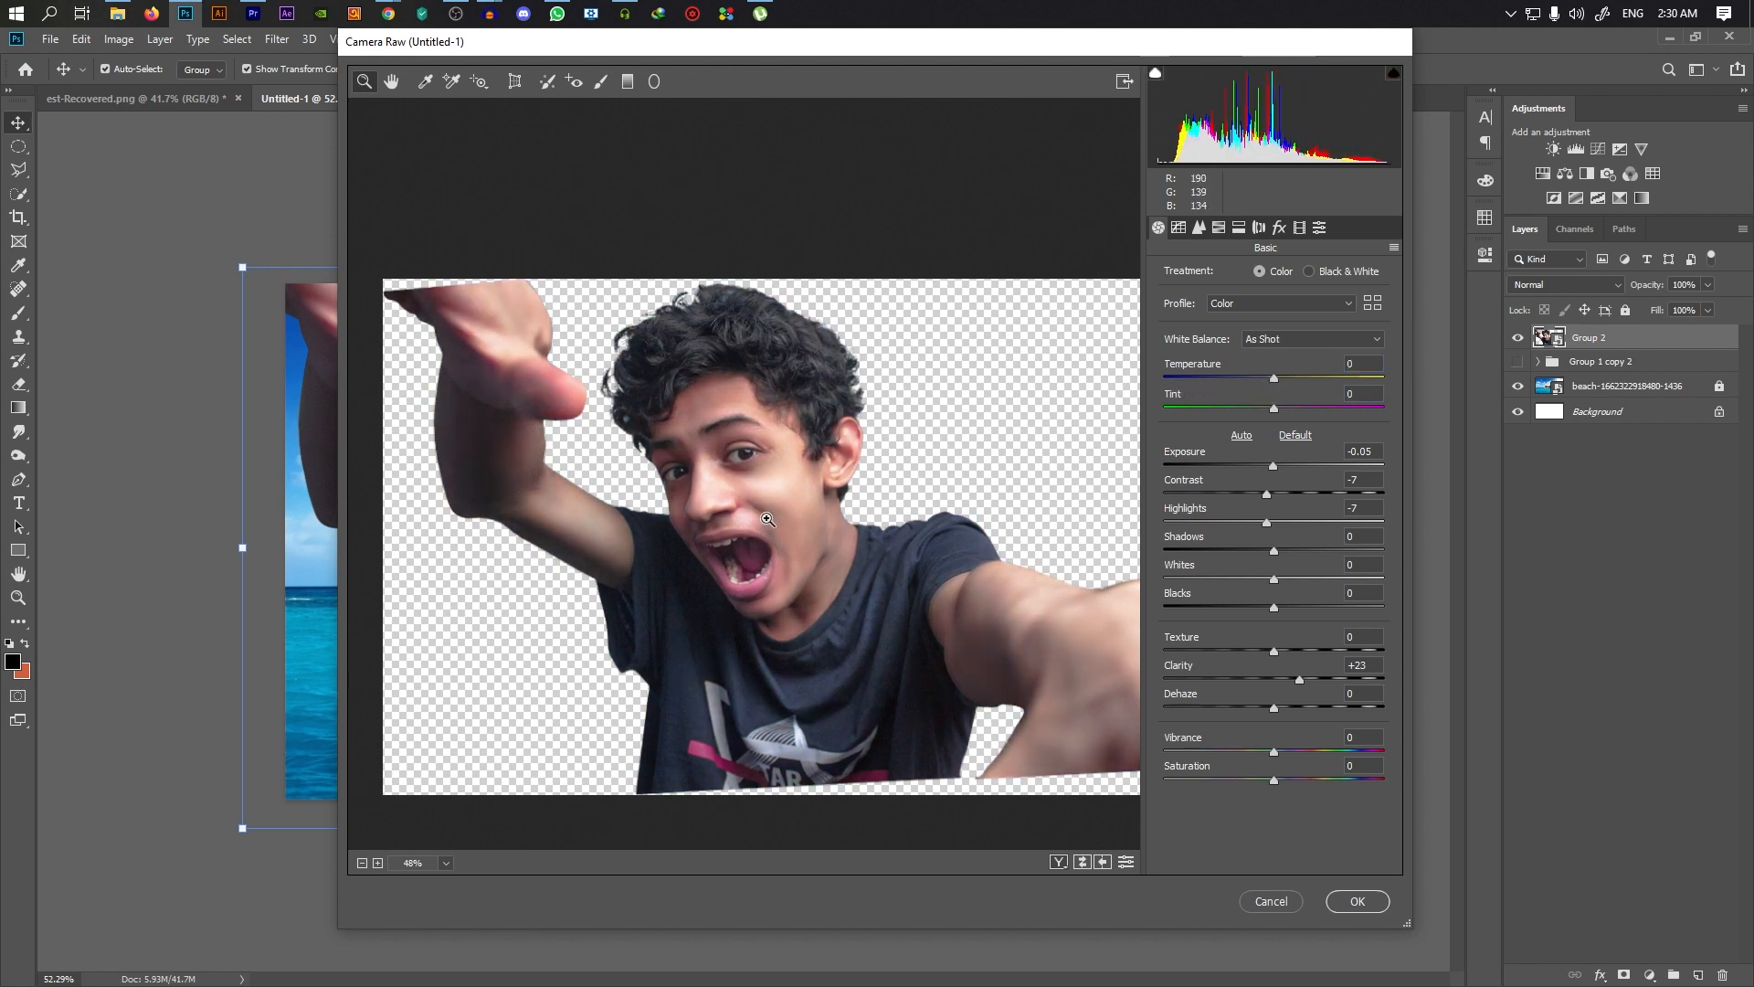
click(765, 520)
Set the portrait's Camera Raw Temperature to +8
drag(1274, 382, 1283, 381)
scroll(741, 458, down, 1)
scroll(741, 458, down, 1)
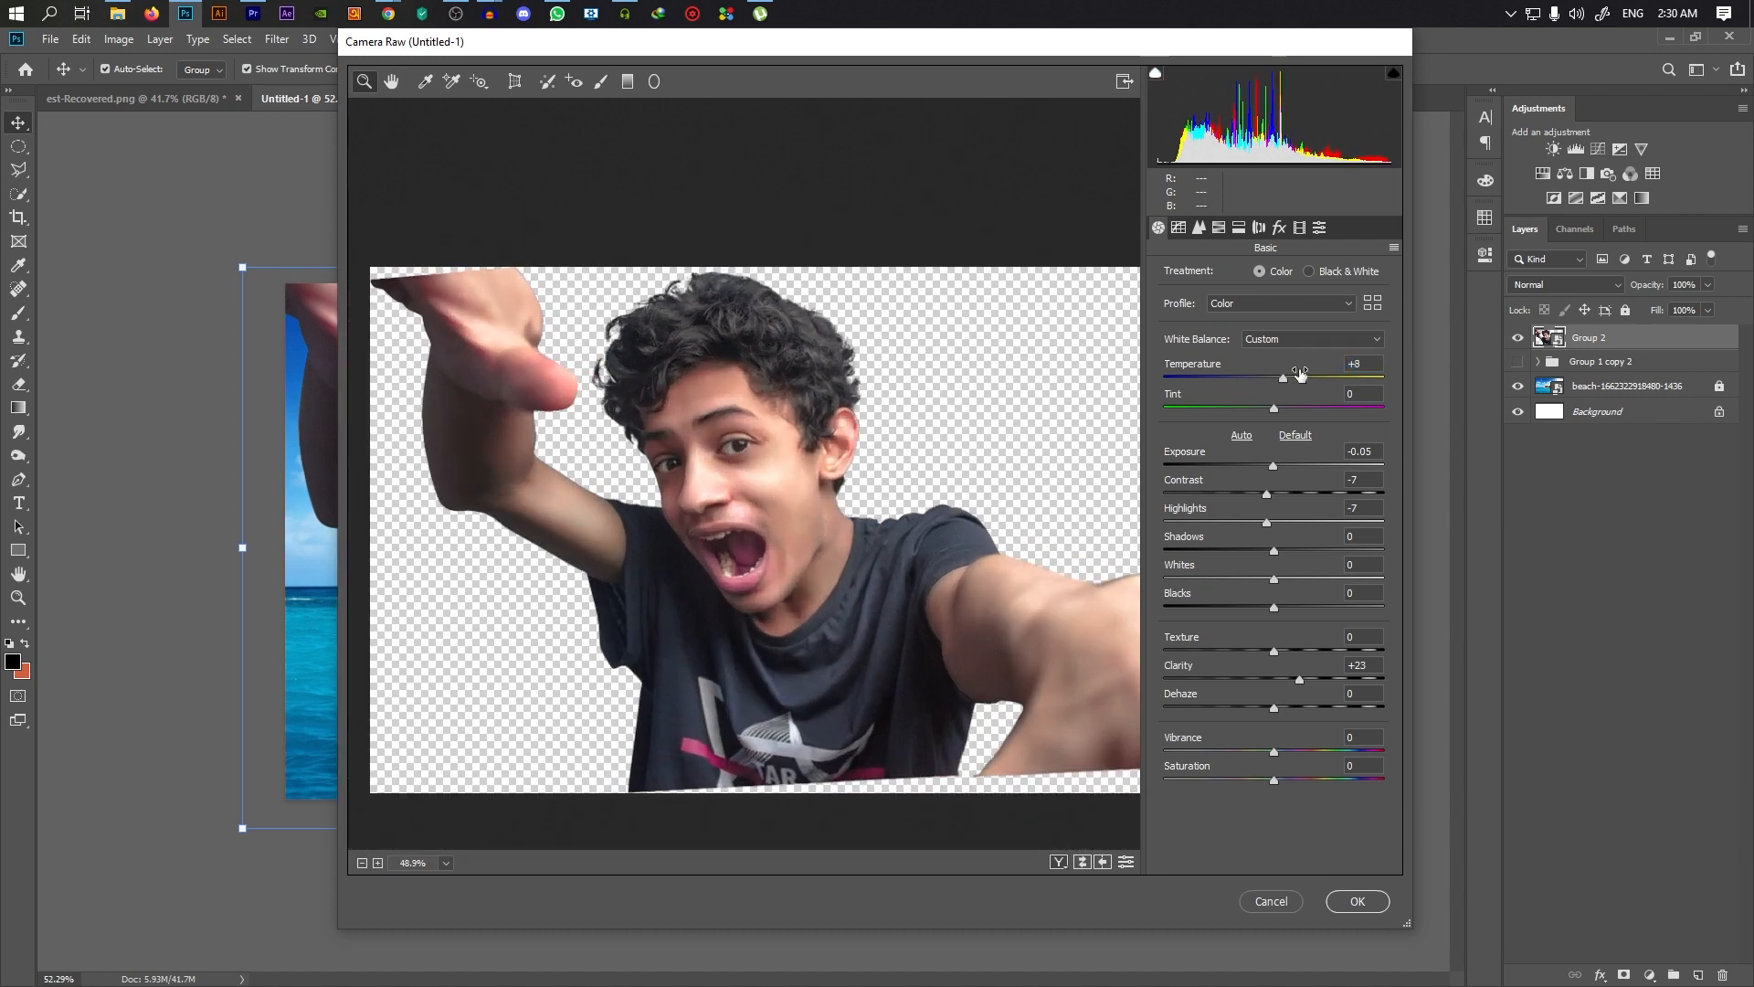
Try HSL saturation values of +24 for Oranges and +23 for Reds on the portrait
click(1220, 228)
mouse_move(1273, 343)
mouse_down()
mouse_move(1214, 346)
mouse_move(1273, 346)
mouse_move(1280, 372)
mouse_up()
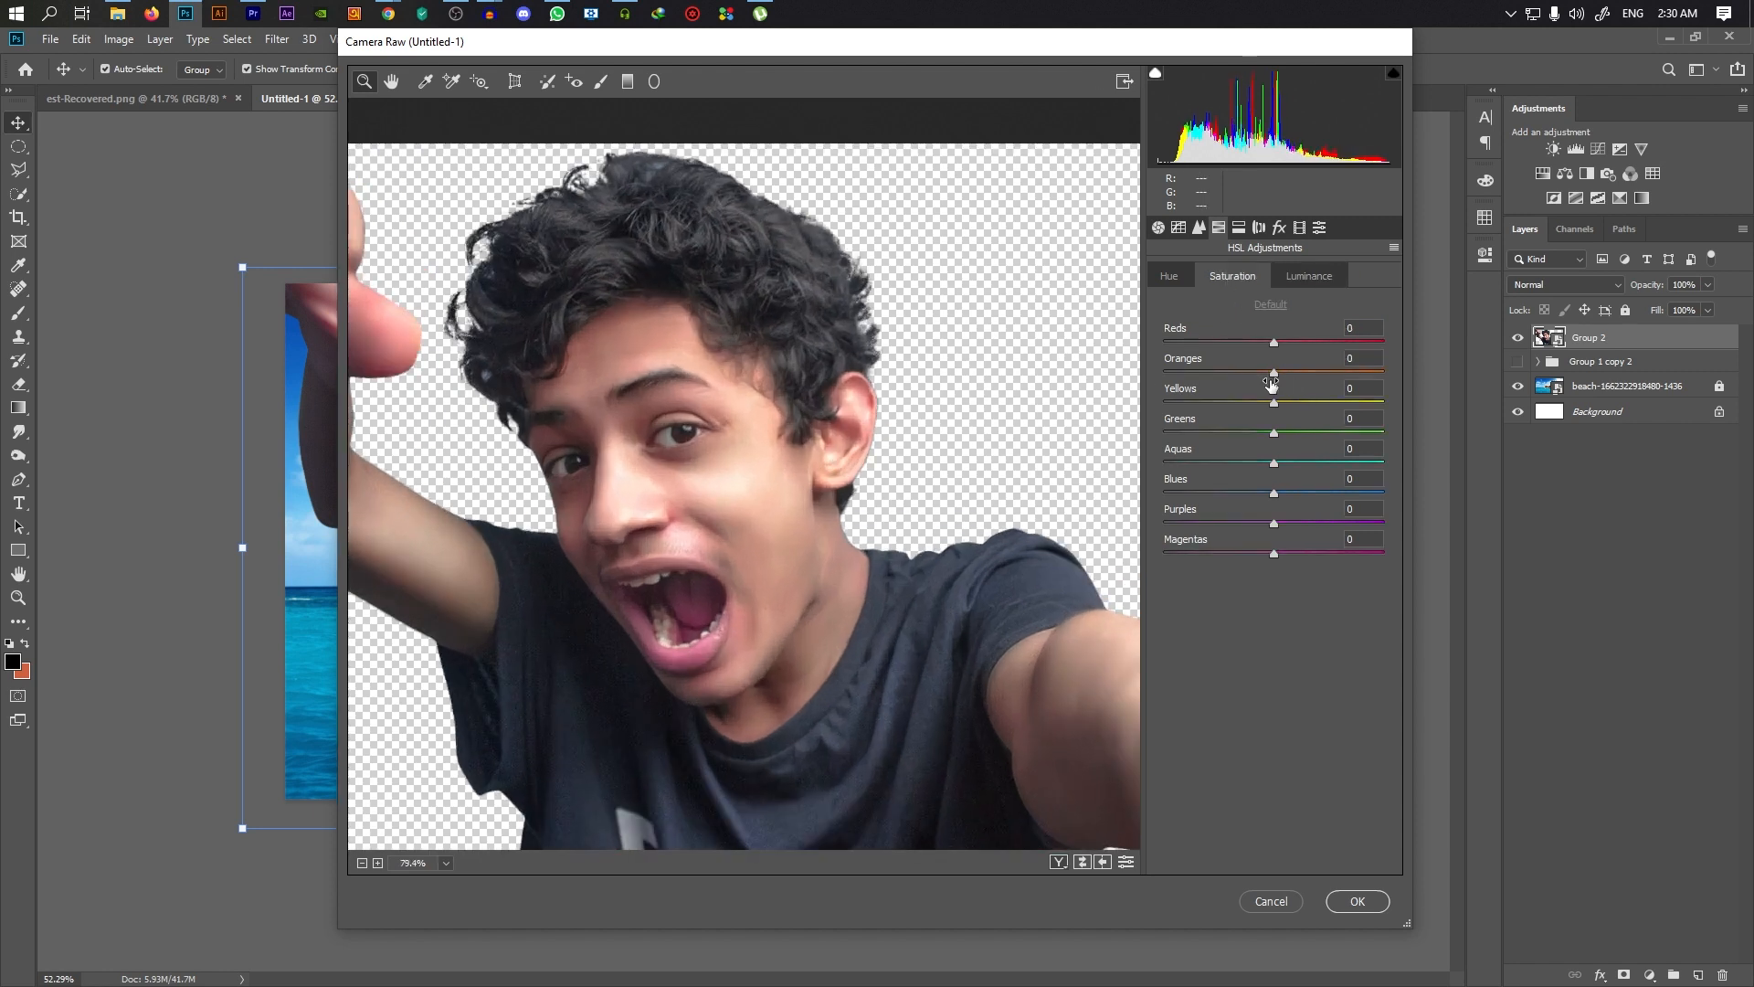
scroll(745, 438, down, 8)
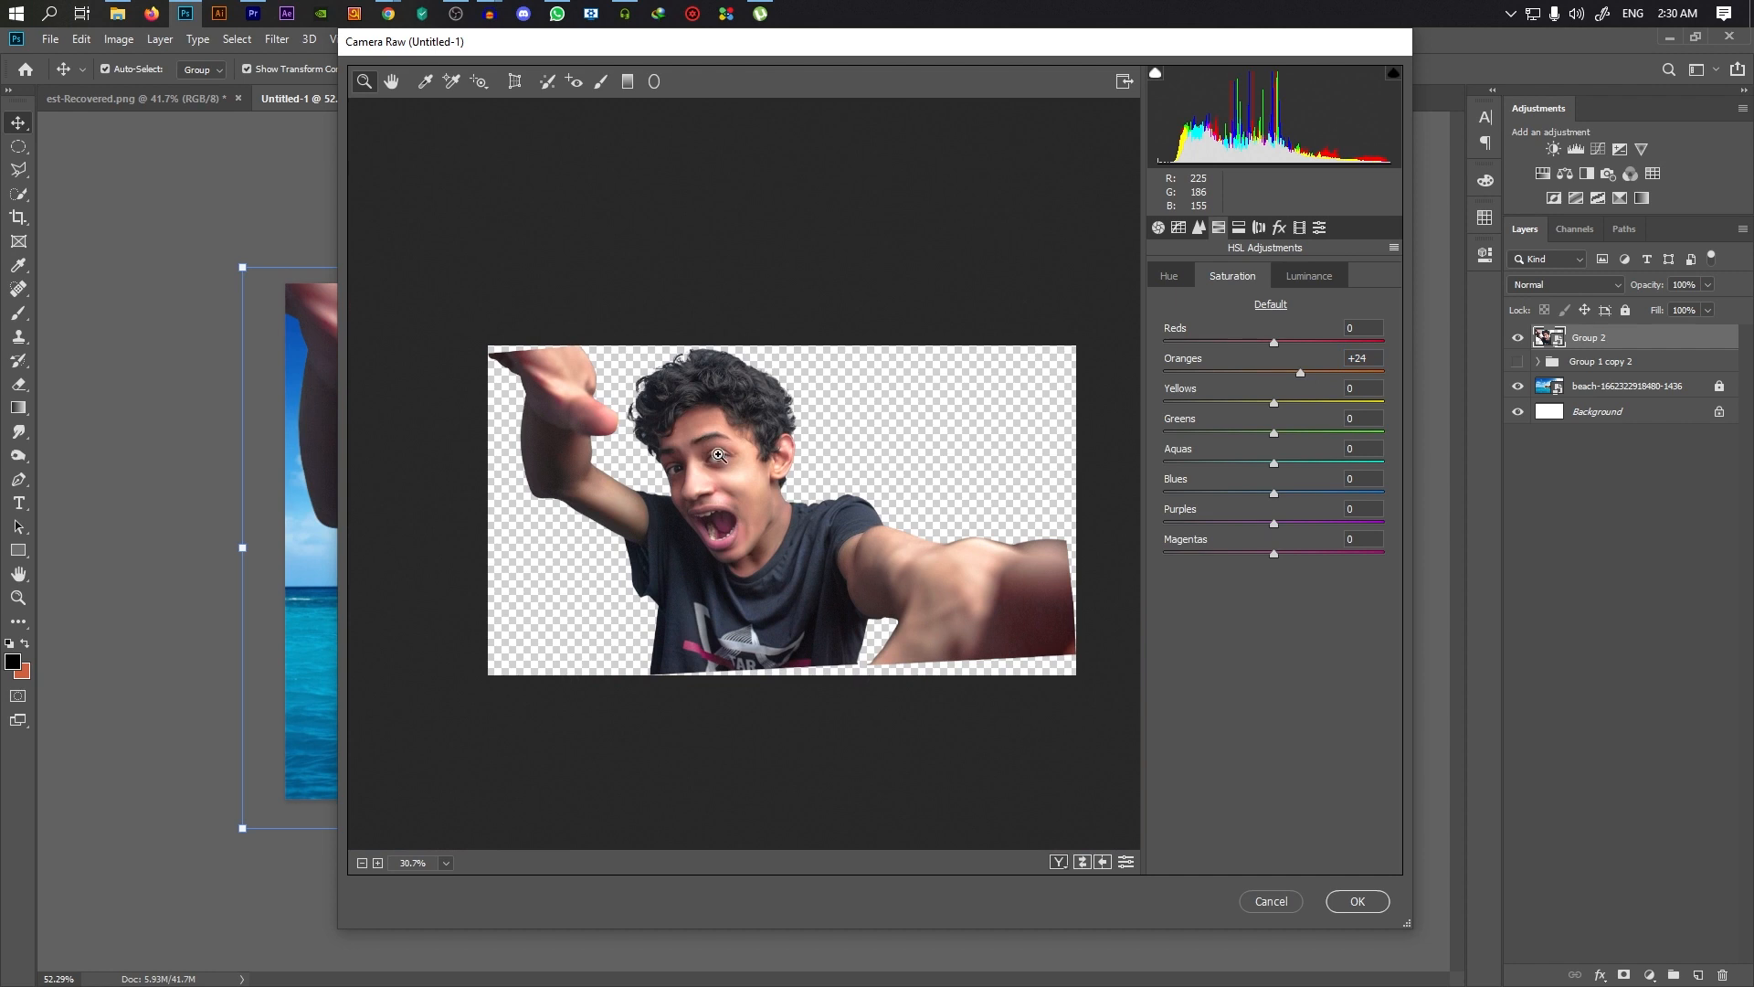
scroll(786, 448, up, 5)
drag(1273, 342, 1297, 341)
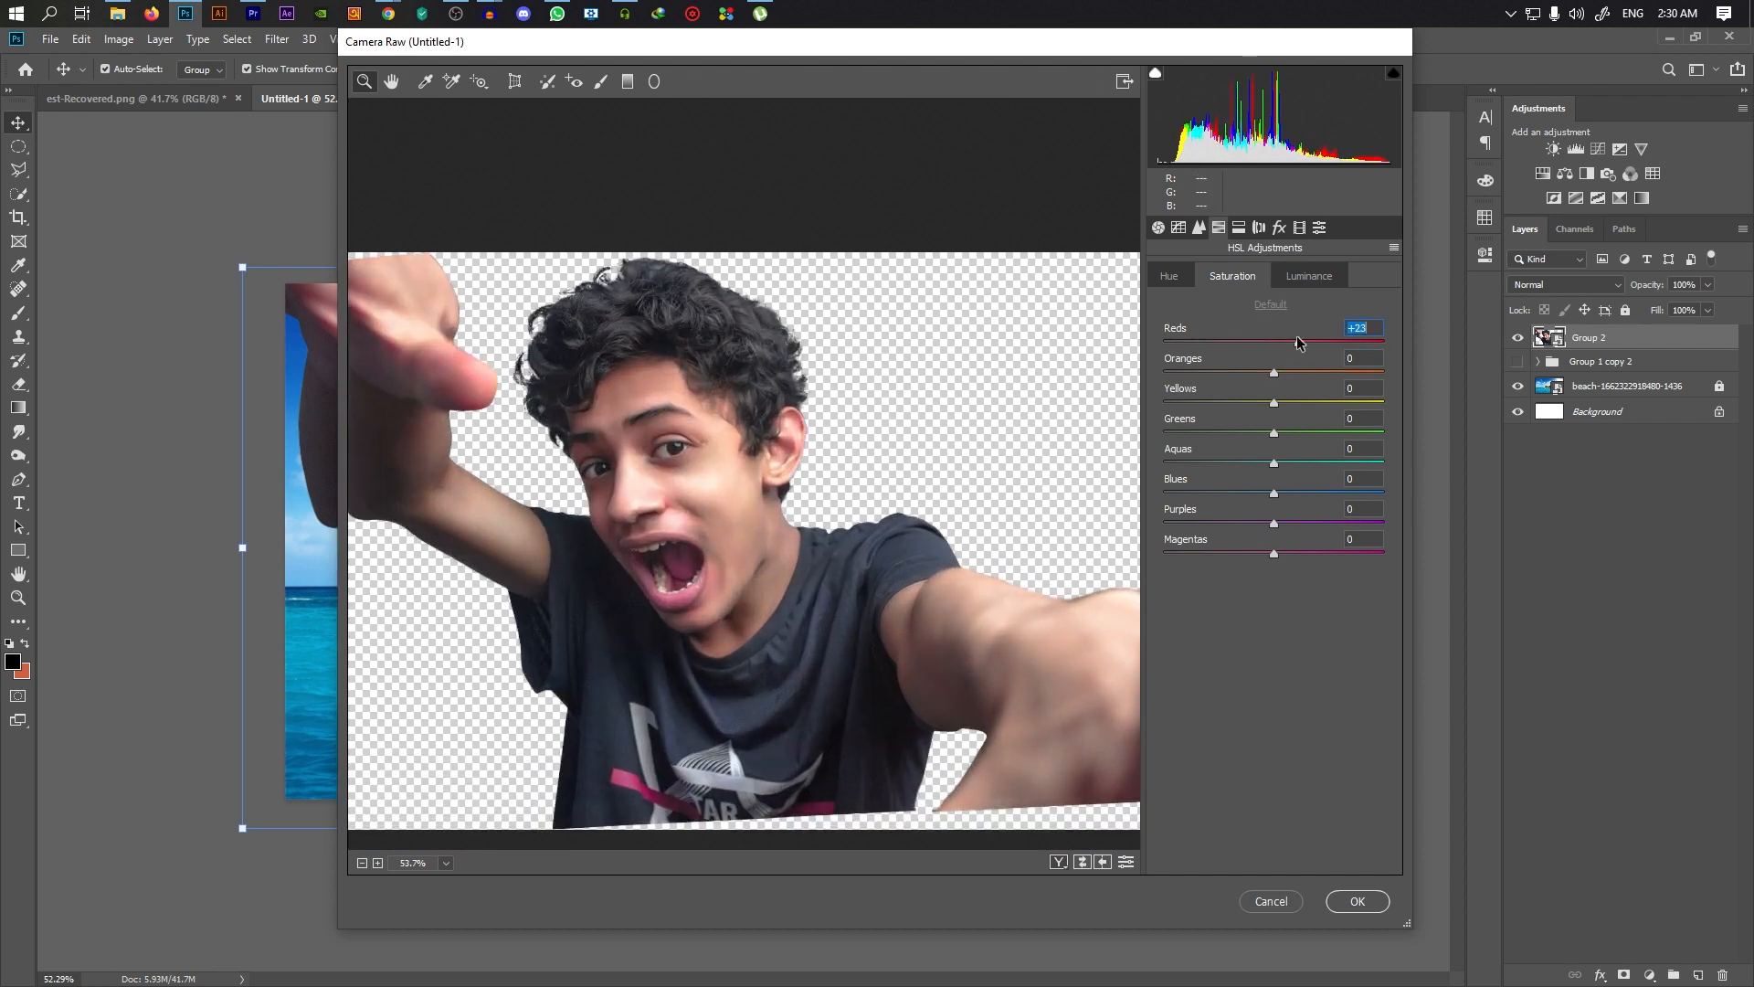
mouse_move(1273, 403)
mouse_down()
mouse_move(1208, 407)
mouse_move(1293, 370)
mouse_move(1254, 377)
mouse_move(1271, 375)
mouse_up()
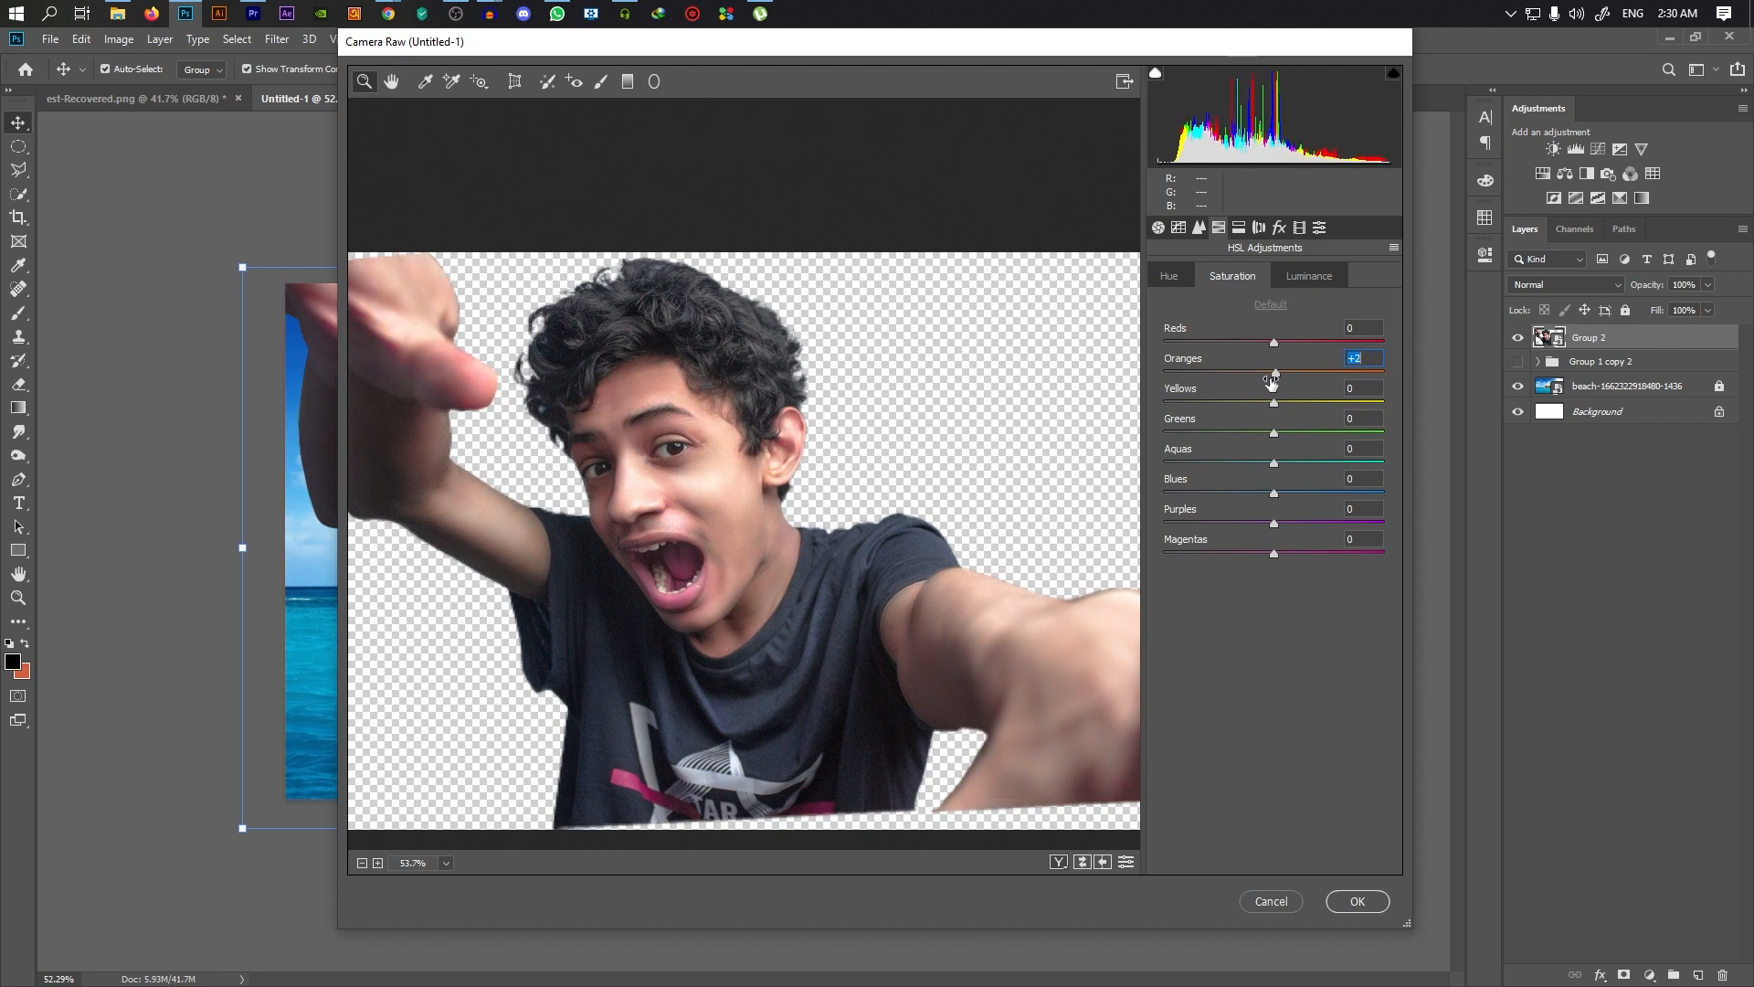
Try an HSL hue shift on the Yellows and undo it
click(1177, 285)
drag(1274, 402, 1342, 405)
key(ctrl+z)
Set the HSL saturation of Oranges to -3 and apply the Camera Raw adjustments
drag(1196, 410, 1313, 344)
drag(731, 498, 847, 496)
drag(1232, 364, 1271, 366)
mouse_move(748, 475)
mouse_down()
mouse_move(726, 474)
mouse_move(756, 492)
mouse_up()
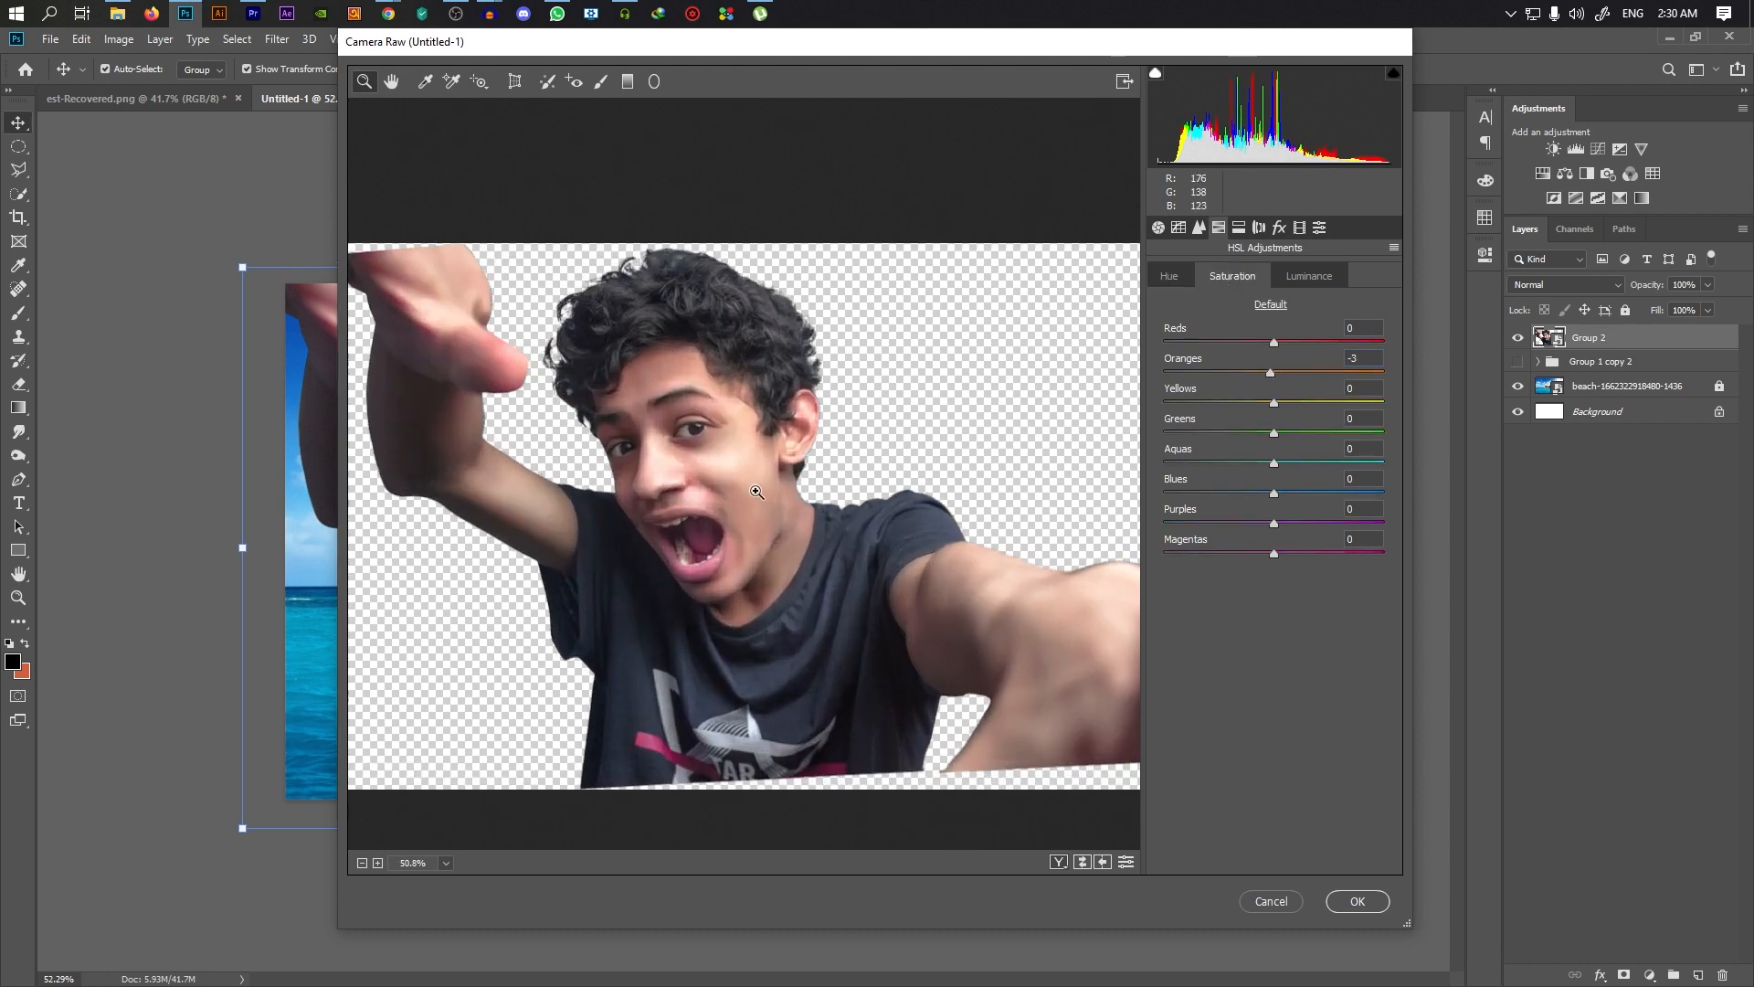
click(1357, 901)
click(1350, 866)
Examine the color-adjusted portrait against the island background at different magnifications
scroll(795, 585, down, 5)
scroll(795, 585, up, 5)
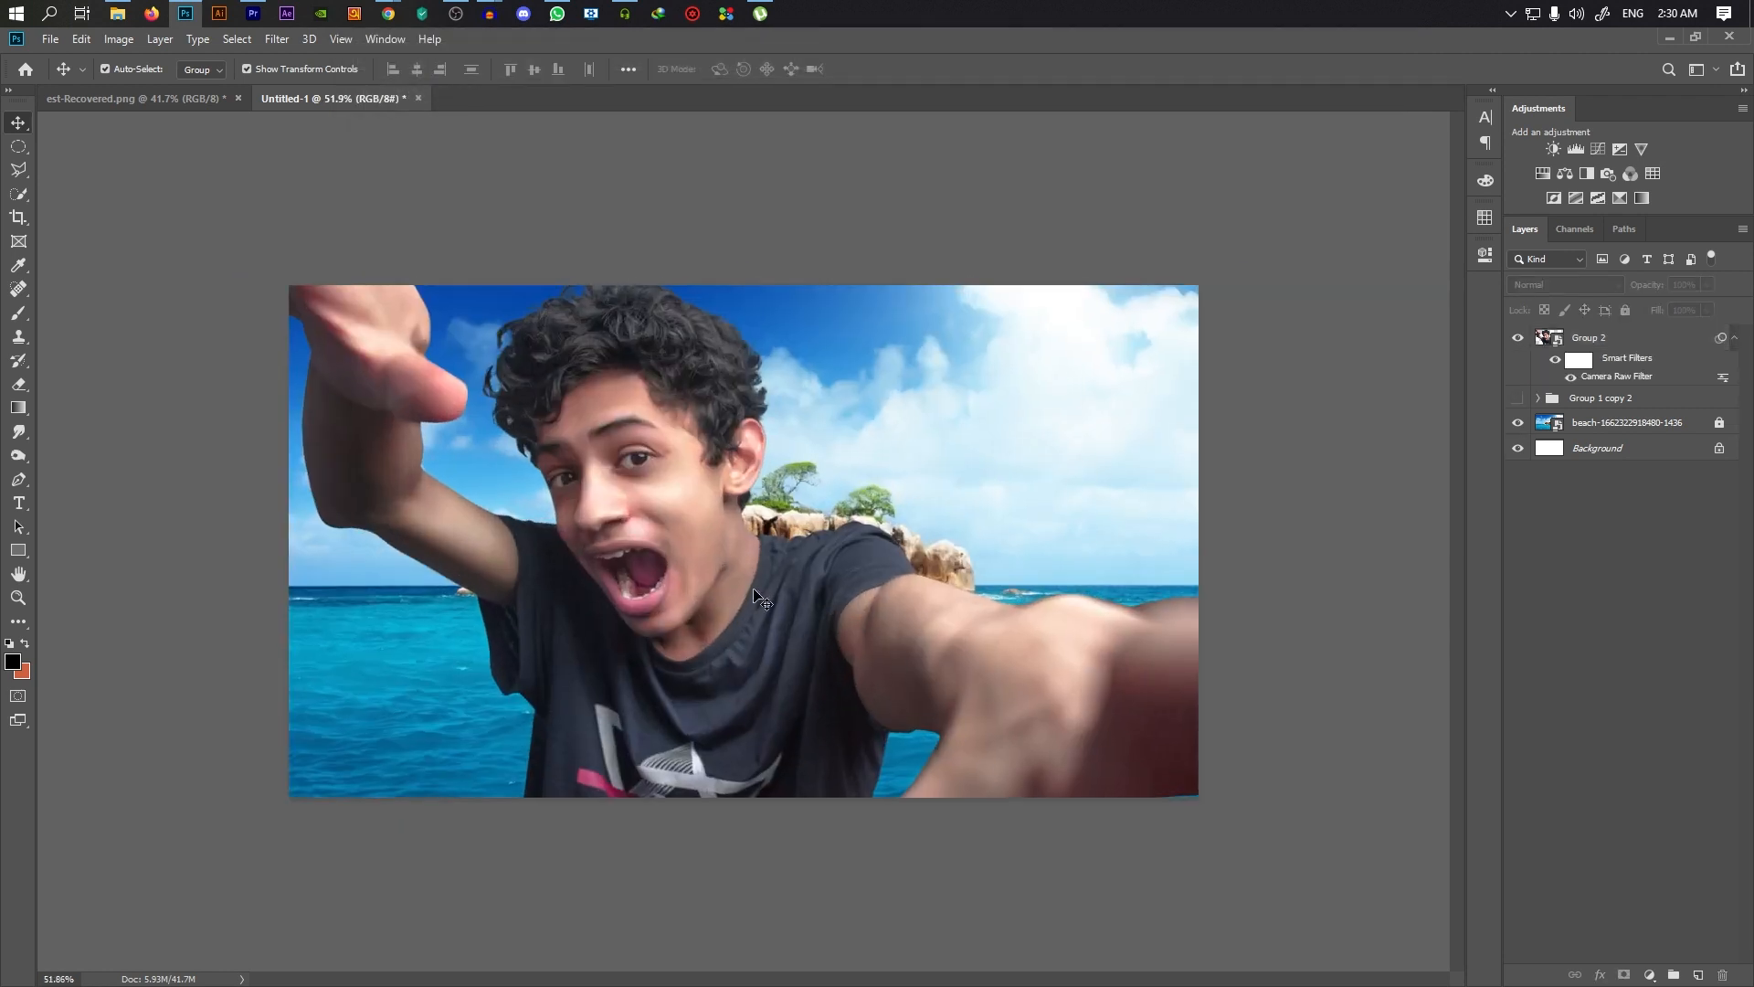
scroll(854, 635, down, 2)
scroll(1078, 658, up, 2)
scroll(848, 645, down, 2)
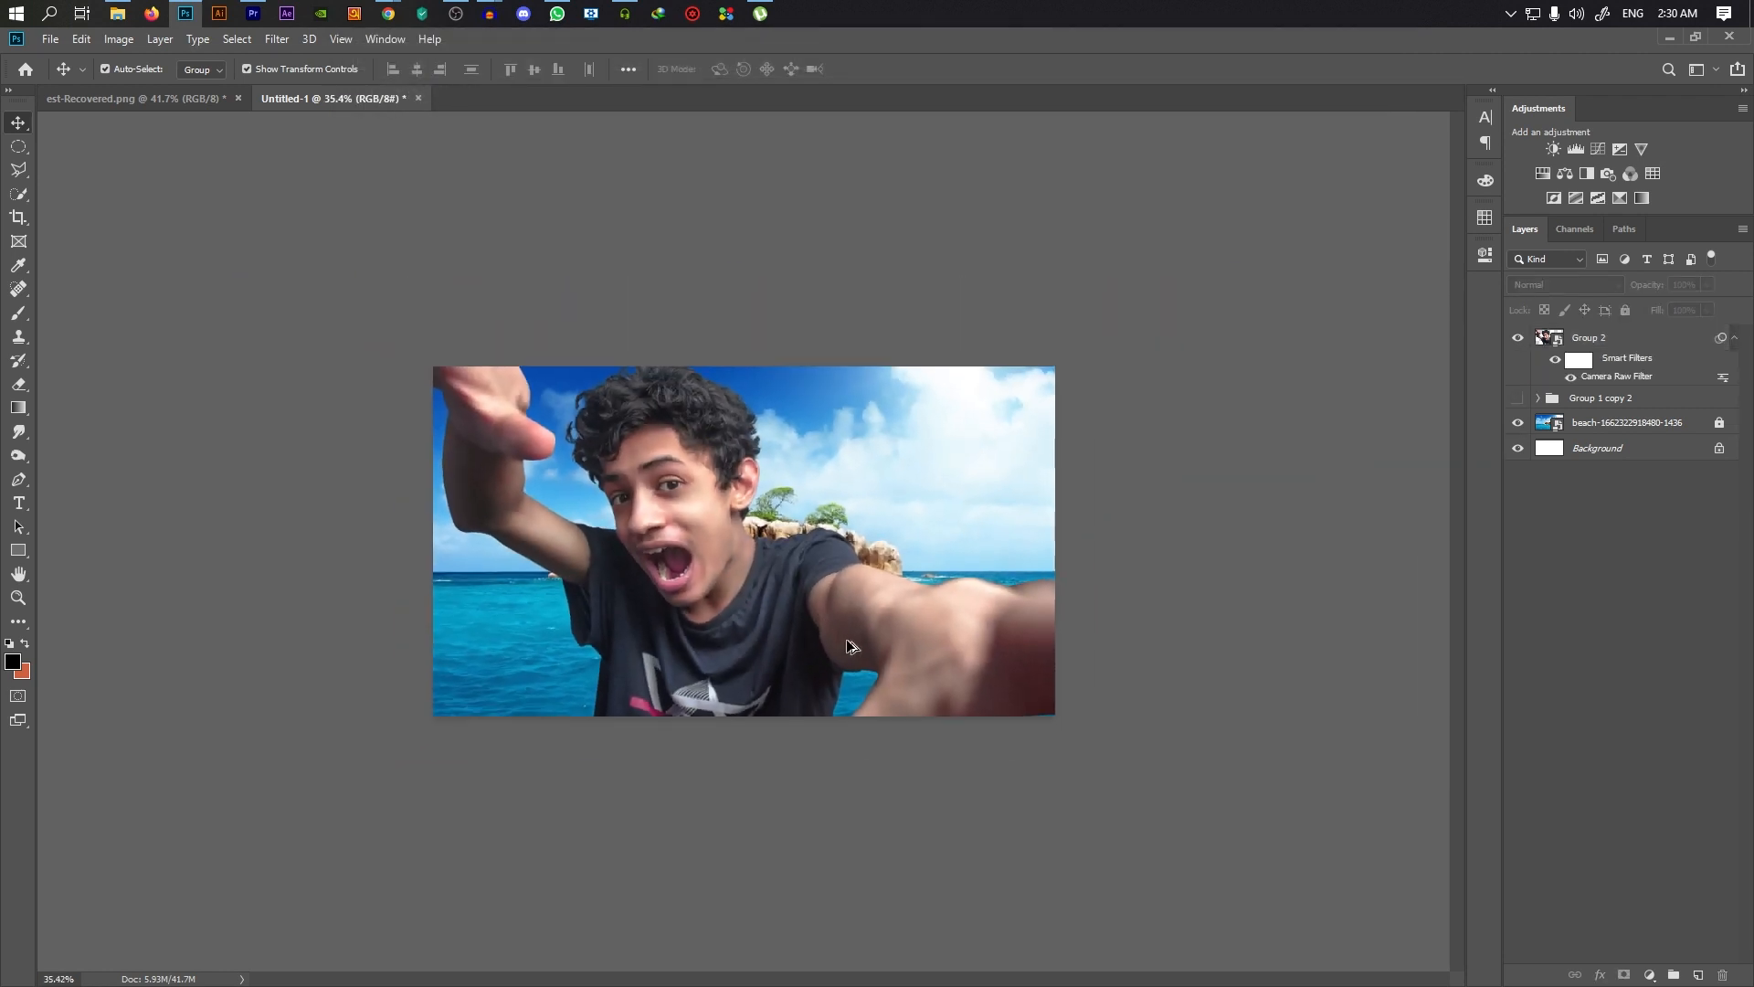
scroll(846, 639, up, 2)
Add a new layer above the portrait, set its blend mode to Overlay and choose the Brush tool with white
click(845, 548)
scroll(790, 587, down, 1)
scroll(790, 586, up, 2)
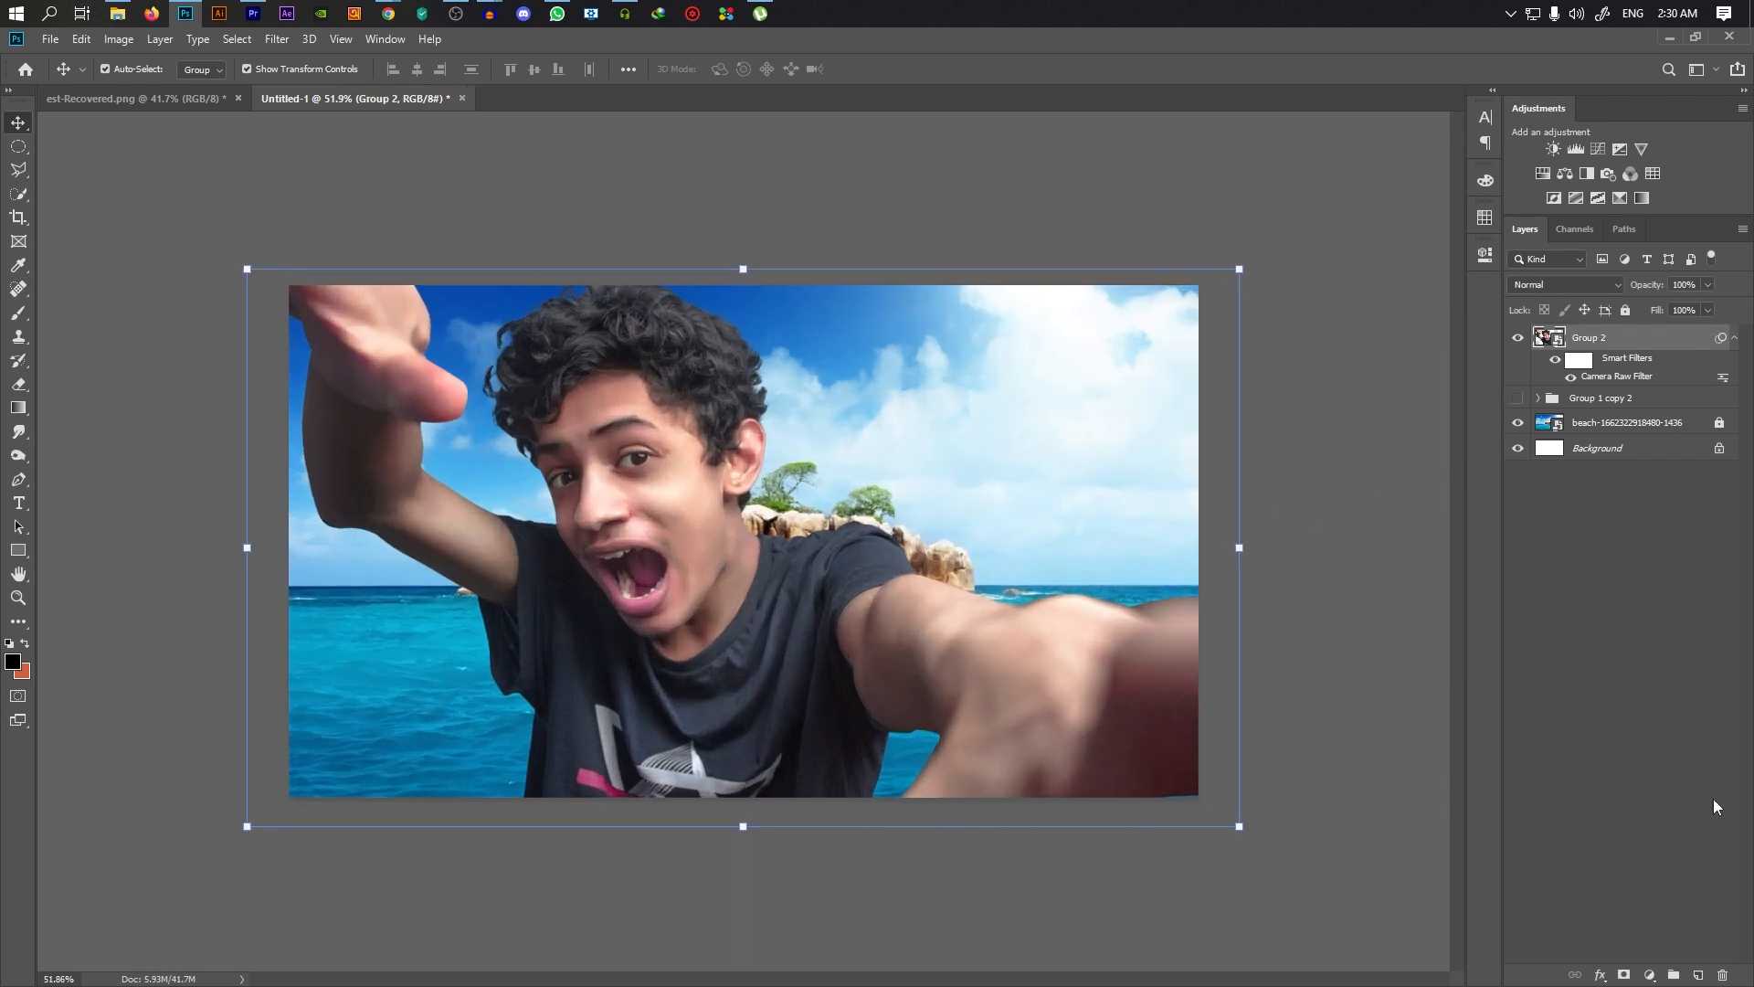
click(1698, 976)
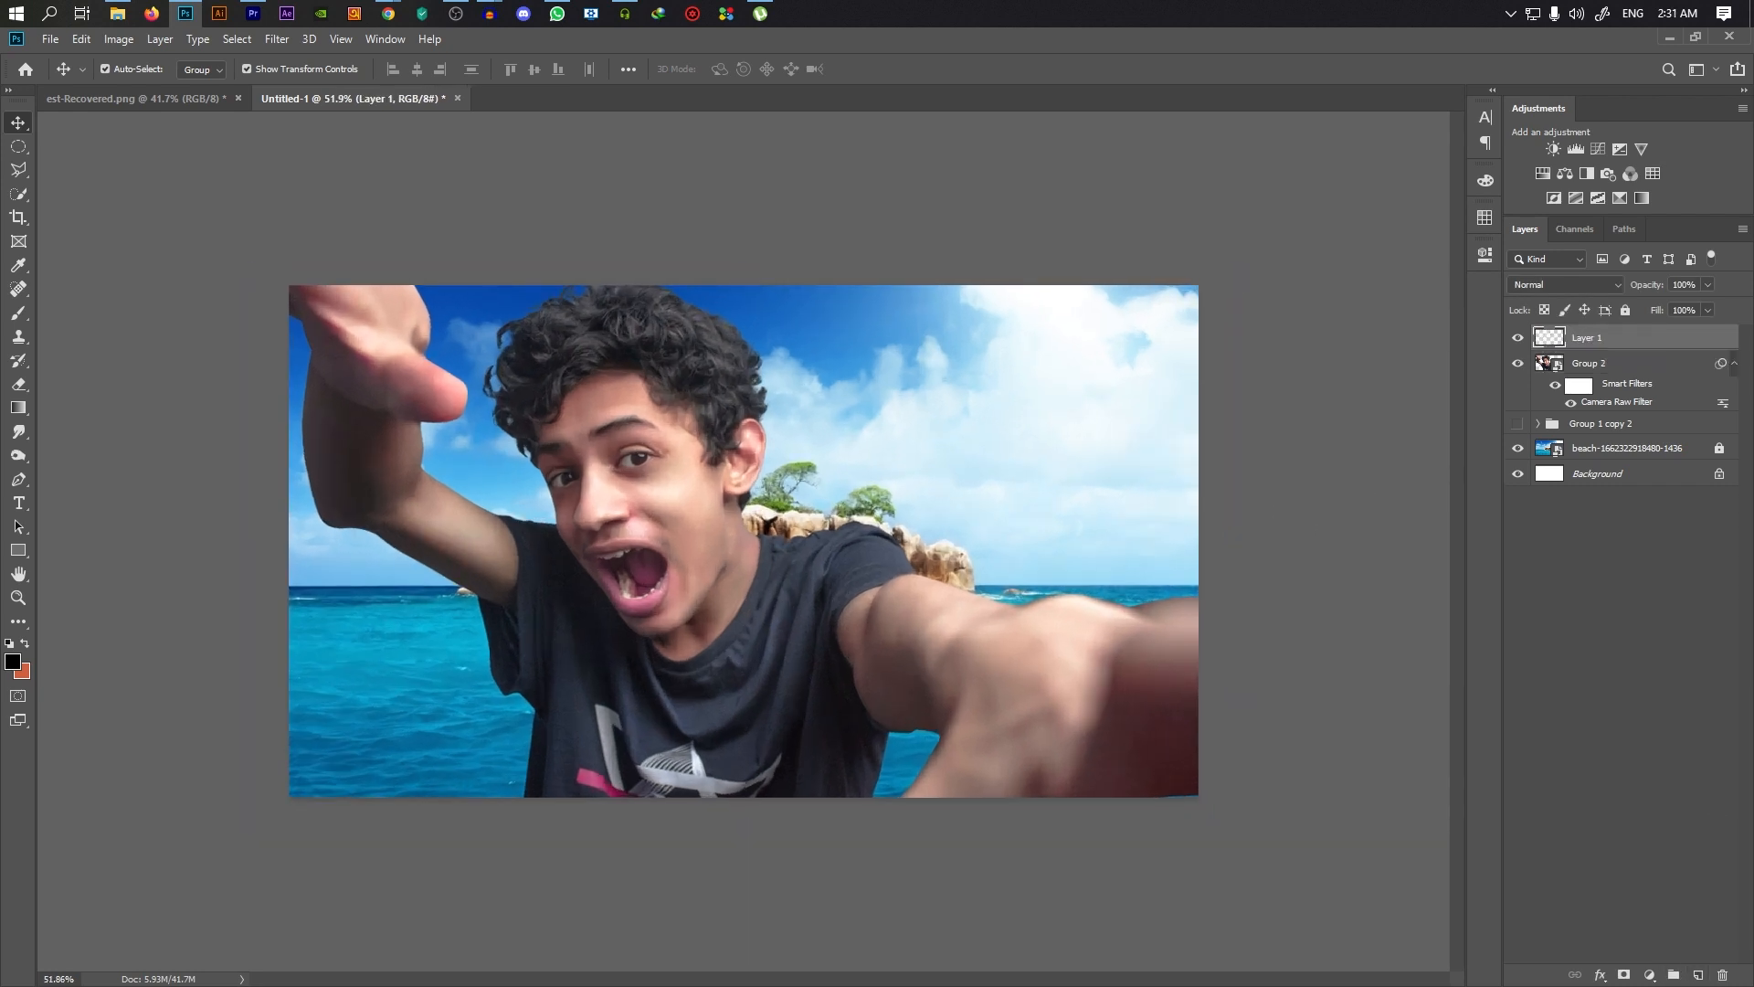
click(18, 312)
scroll(1155, 293, up, 5)
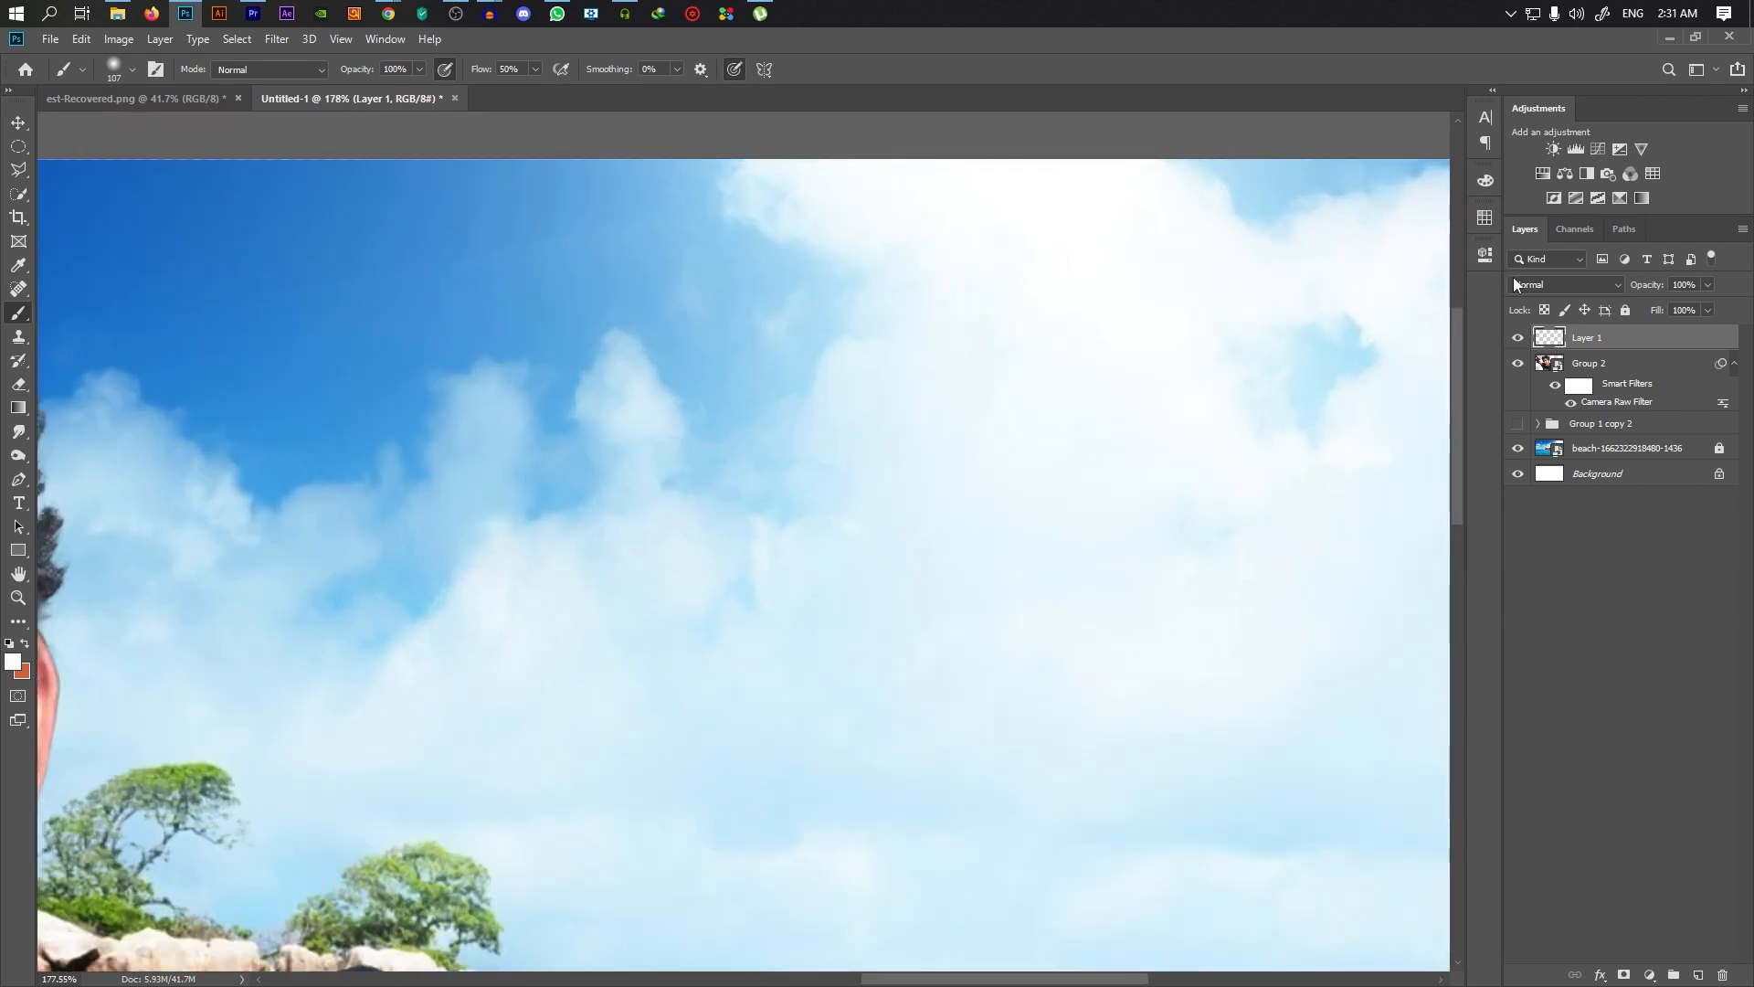
click(1521, 284)
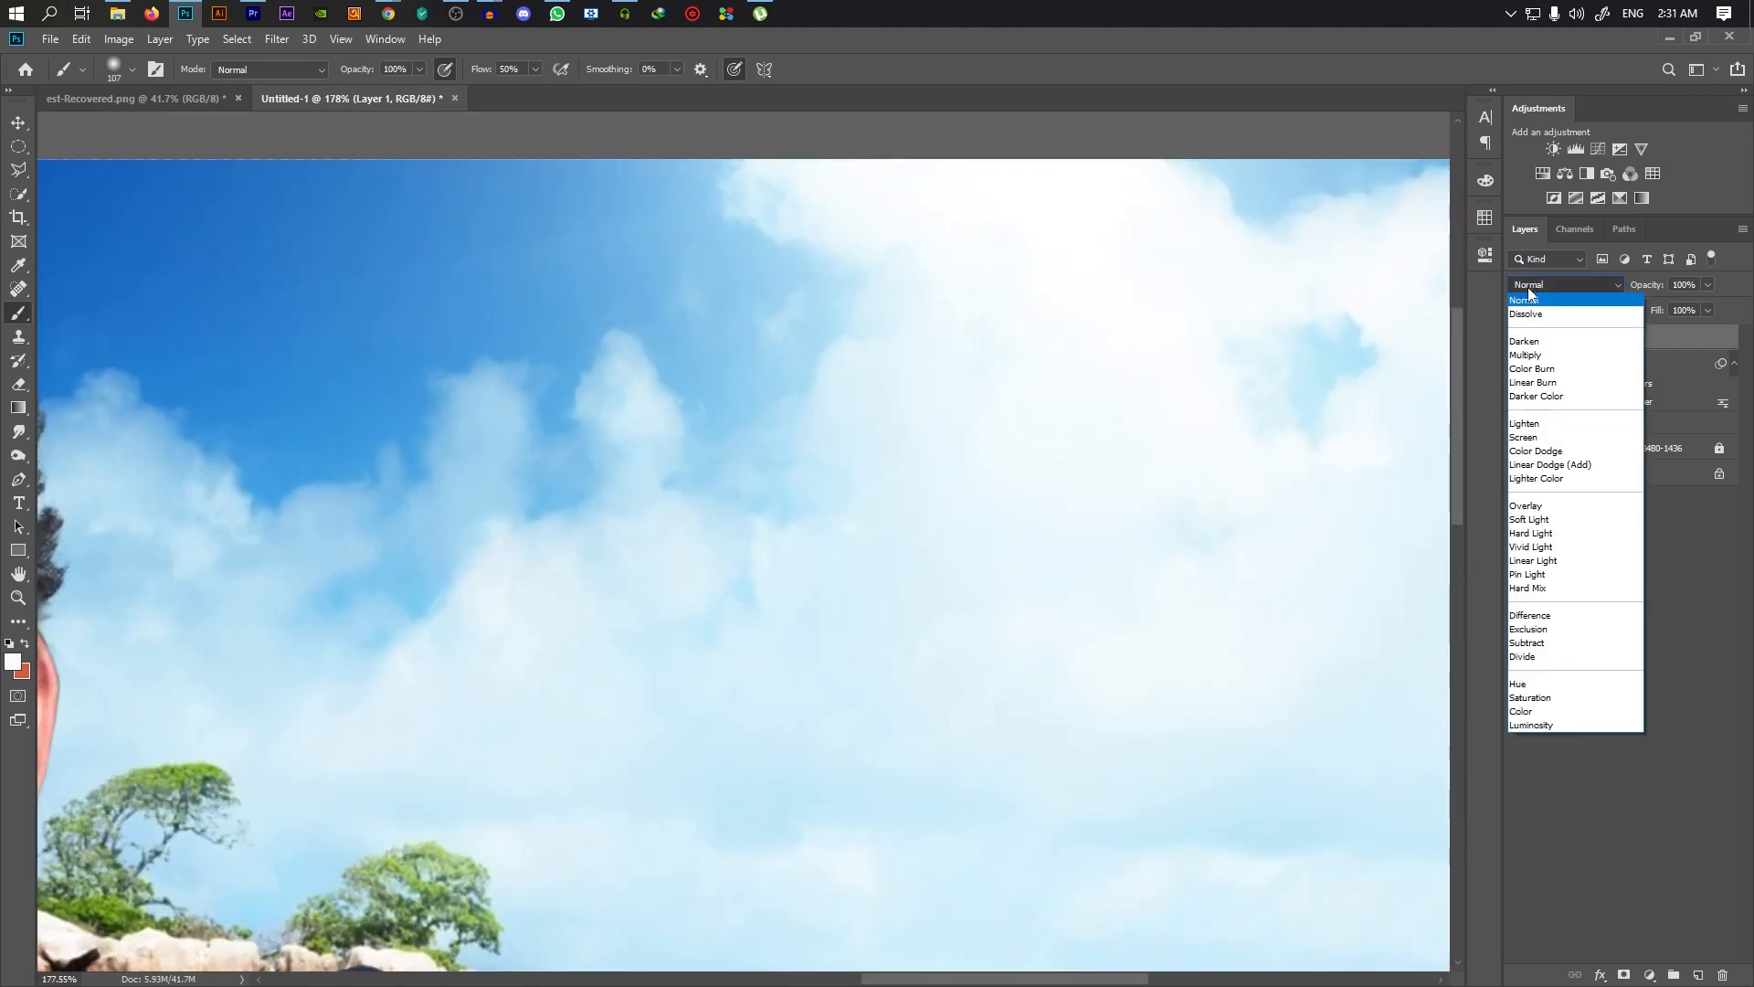
click(1540, 508)
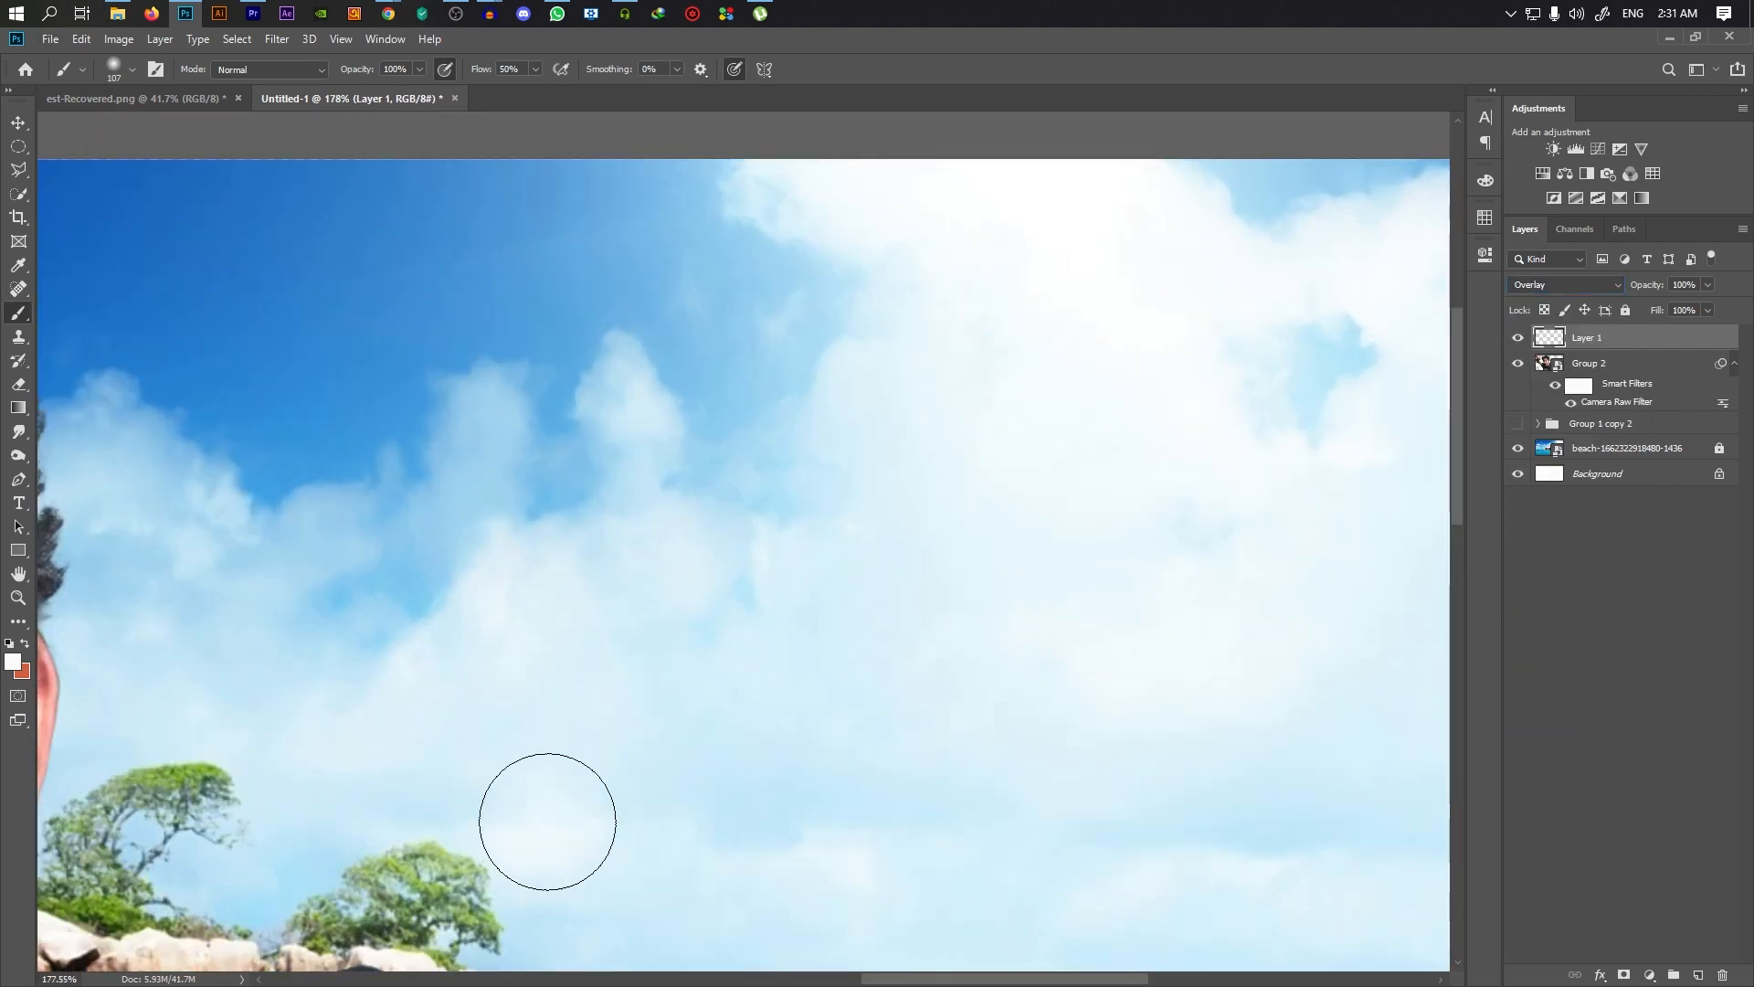
Clip the new Overlay layer to the Group 2 portrait layer
scroll(826, 591, down, 4)
scroll(786, 507, up, 3)
right_click(1633, 343)
click(1516, 566)
Paint a soft white highlight along the neck's outer edge from below the ear to the shirt collar
scroll(722, 585, up, 5)
drag(704, 680, 518, 679)
scroll(600, 599, down, 5)
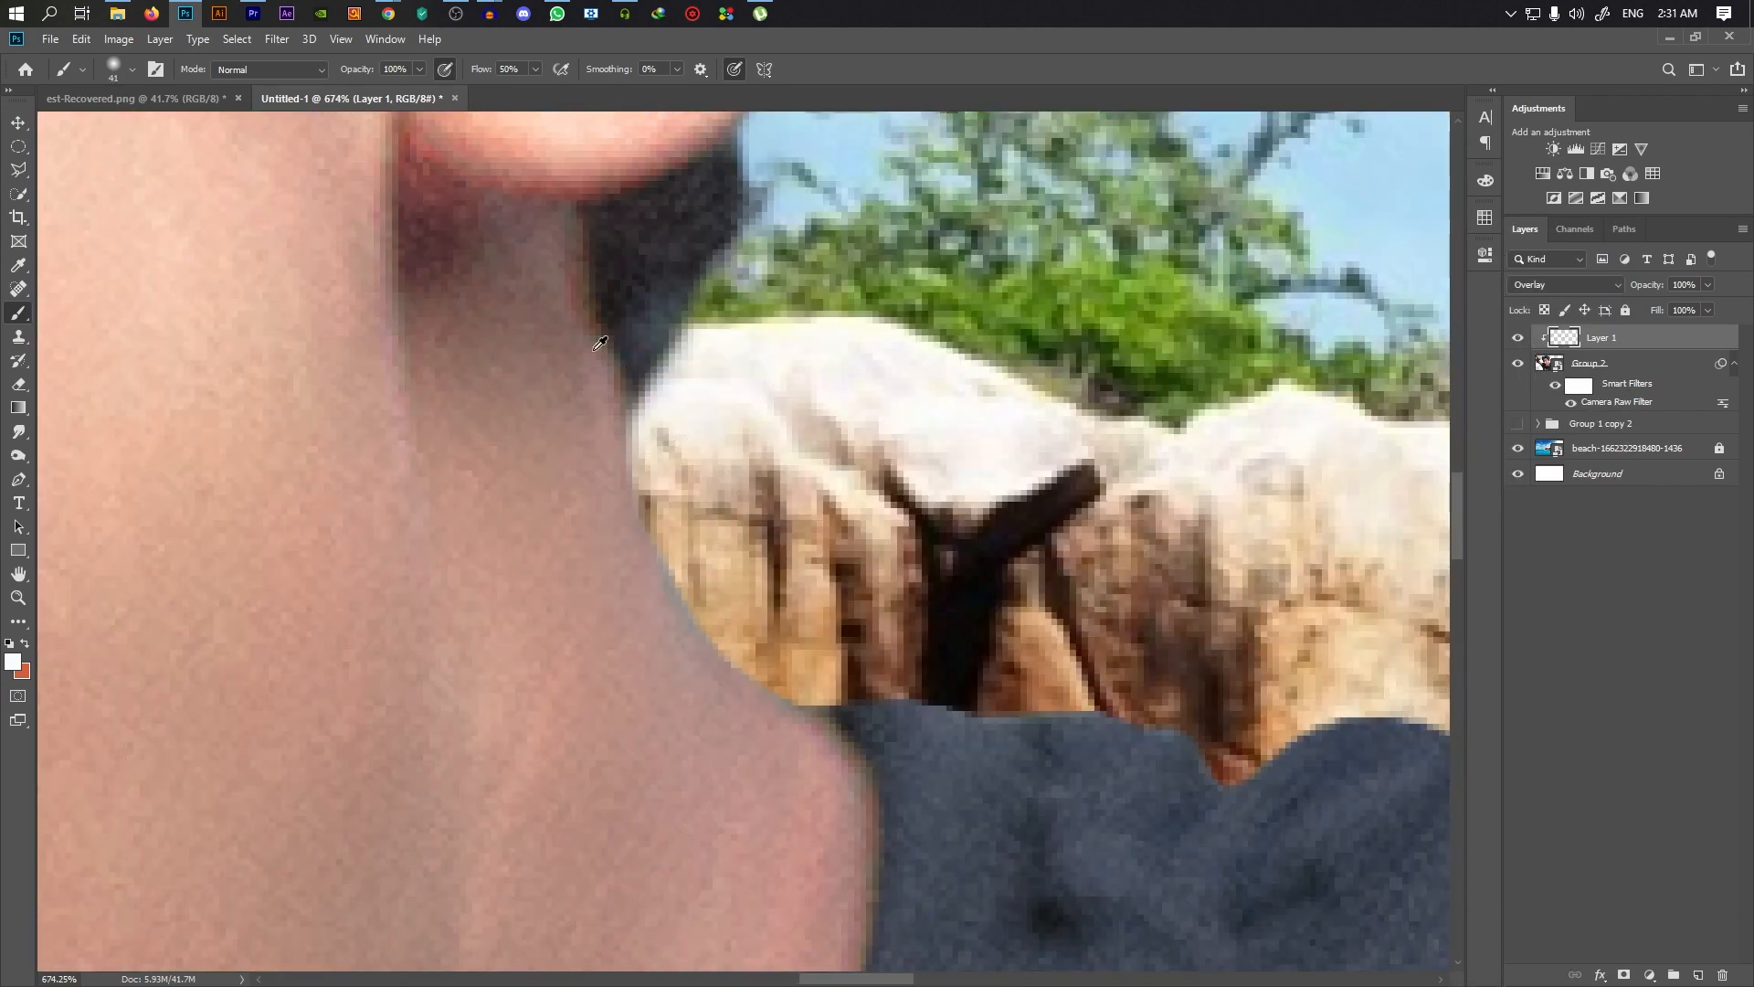
mouse_move(539, 285)
mouse_down()
mouse_move(694, 630)
mouse_move(607, 529)
mouse_up()
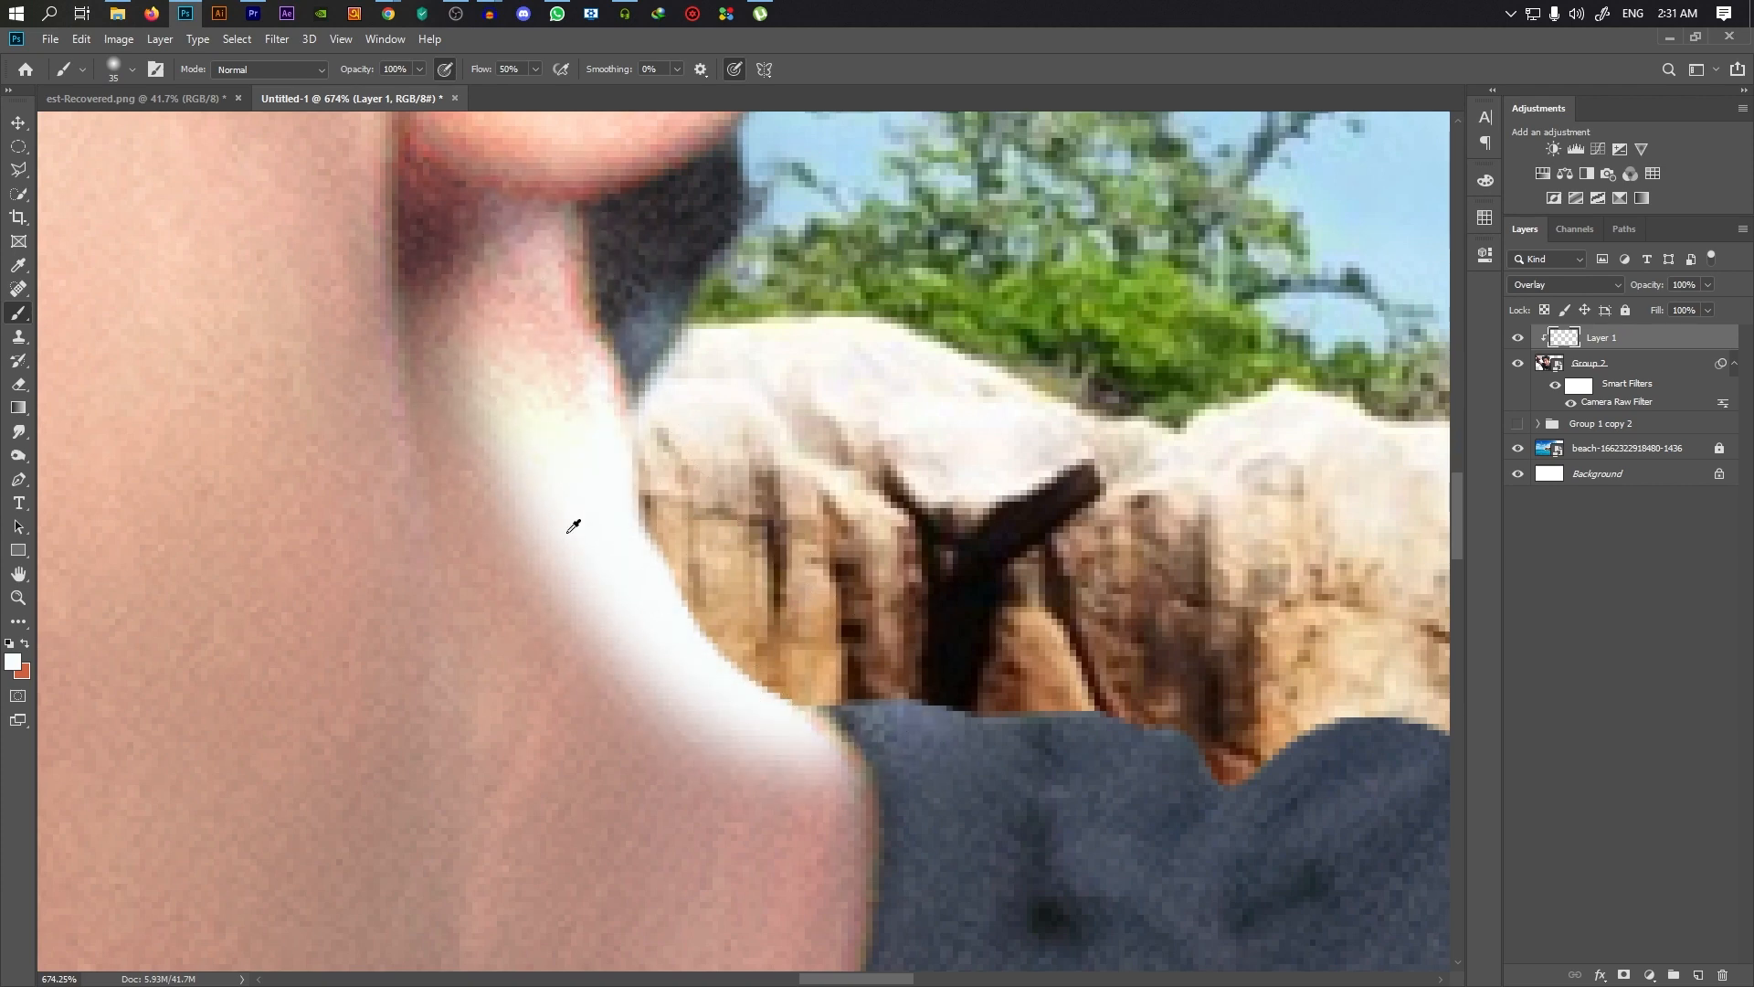
Paint a soft white highlight on the shirt's upper edge right beside the neck with a small brush
scroll(874, 503, down, 2)
mouse_move(649, 635)
mouse_down()
mouse_move(869, 676)
mouse_move(809, 681)
mouse_up()
scroll(869, 676, up, 1)
scroll(869, 676, right, 2)
scroll(911, 664, down, 3)
scroll(523, 649, up, 5)
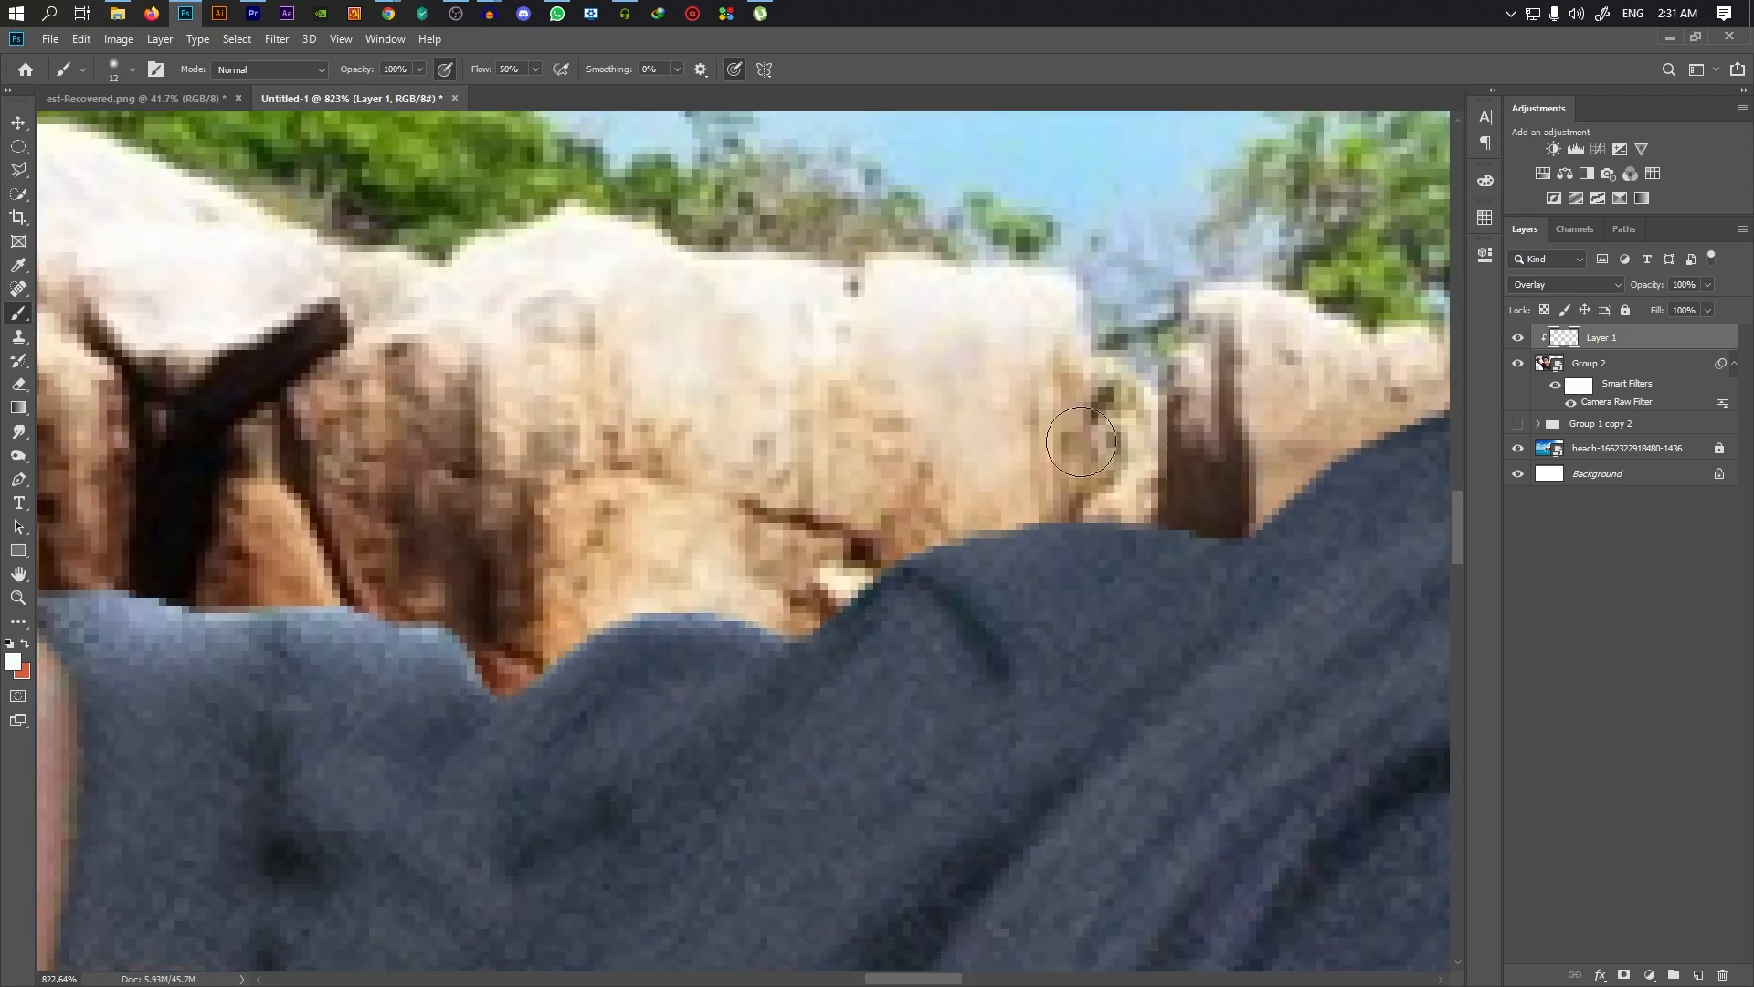
Paint the highlight onward along the shirt's shoulder seam edge against the rocks, redoing the stroke with a 35 px brush
scroll(1059, 450, down, 3)
scroll(439, 607, up, 3)
mouse_move(435, 603)
mouse_down()
mouse_move(538, 551)
mouse_move(857, 541)
mouse_up()
key(ctrl+z)
mouse_move(395, 594)
mouse_down()
mouse_move(409, 537)
mouse_move(786, 466)
mouse_up()
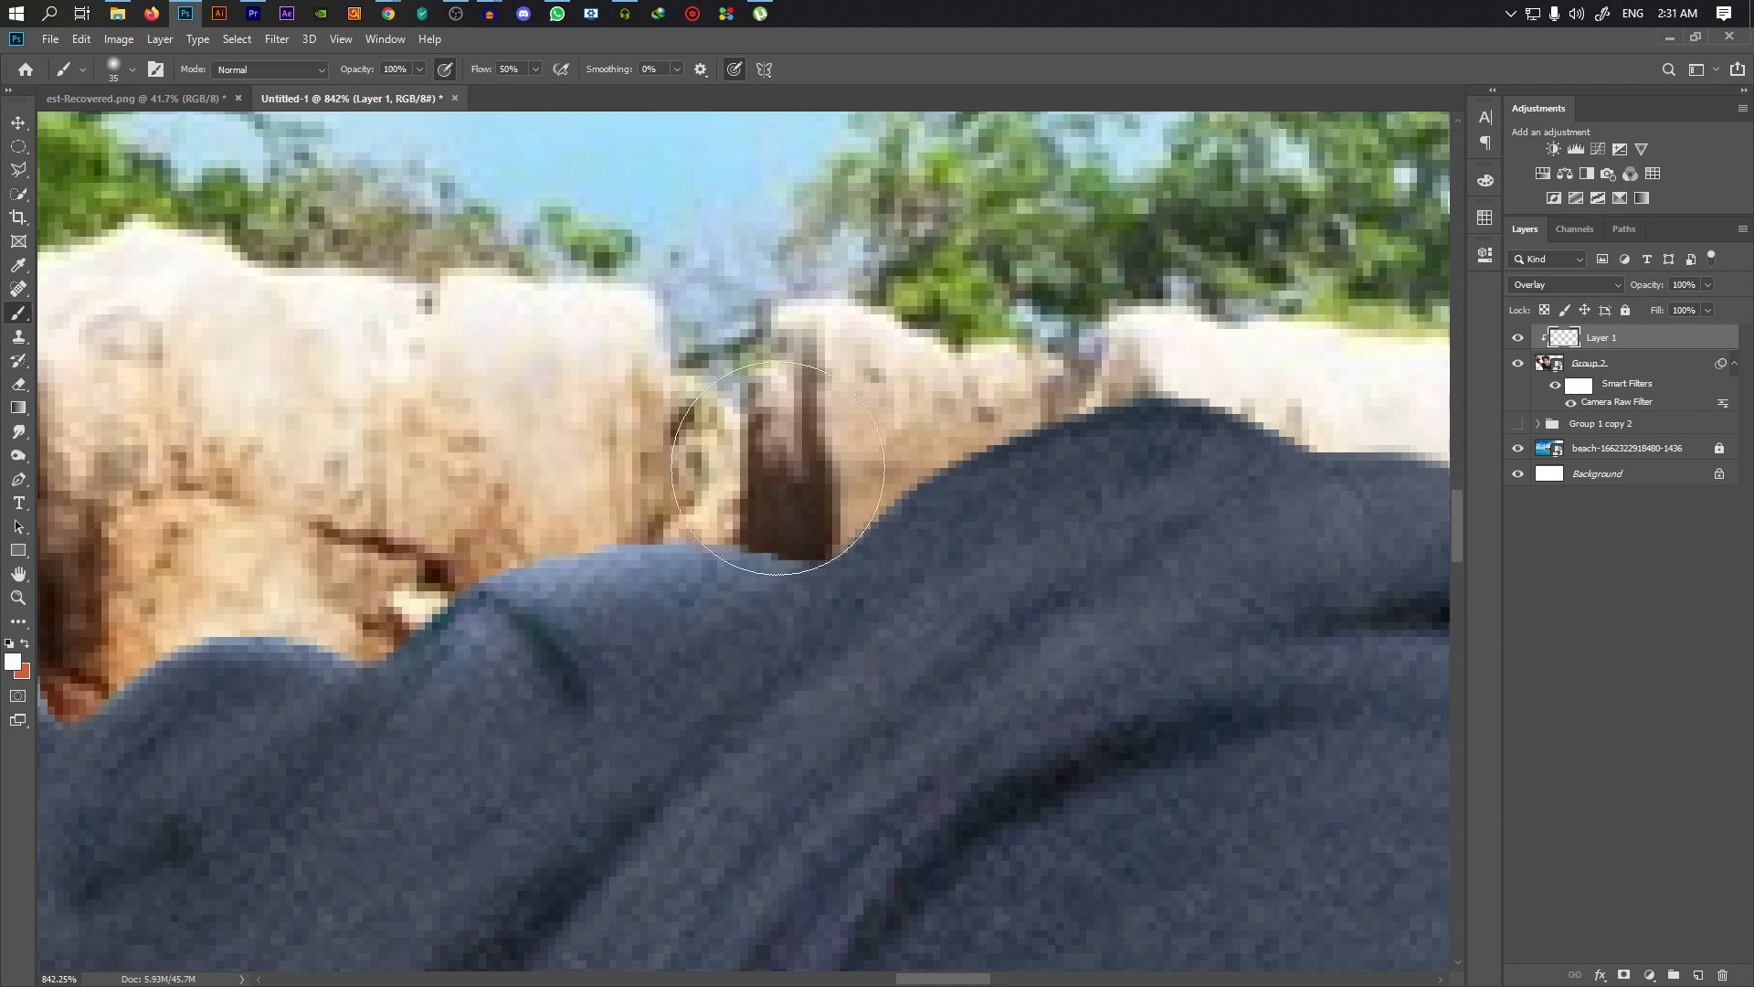
Reduce the brush to 20 px and highlight the raised crest of the shirt's shoulder against the rocks
scroll(786, 466, down, 4)
scroll(833, 452, up, 4)
key(bracketleft)
key(bracketleft)
key(bracketleft)
mouse_move(571, 590)
mouse_down()
mouse_move(679, 492)
mouse_move(1127, 451)
mouse_up()
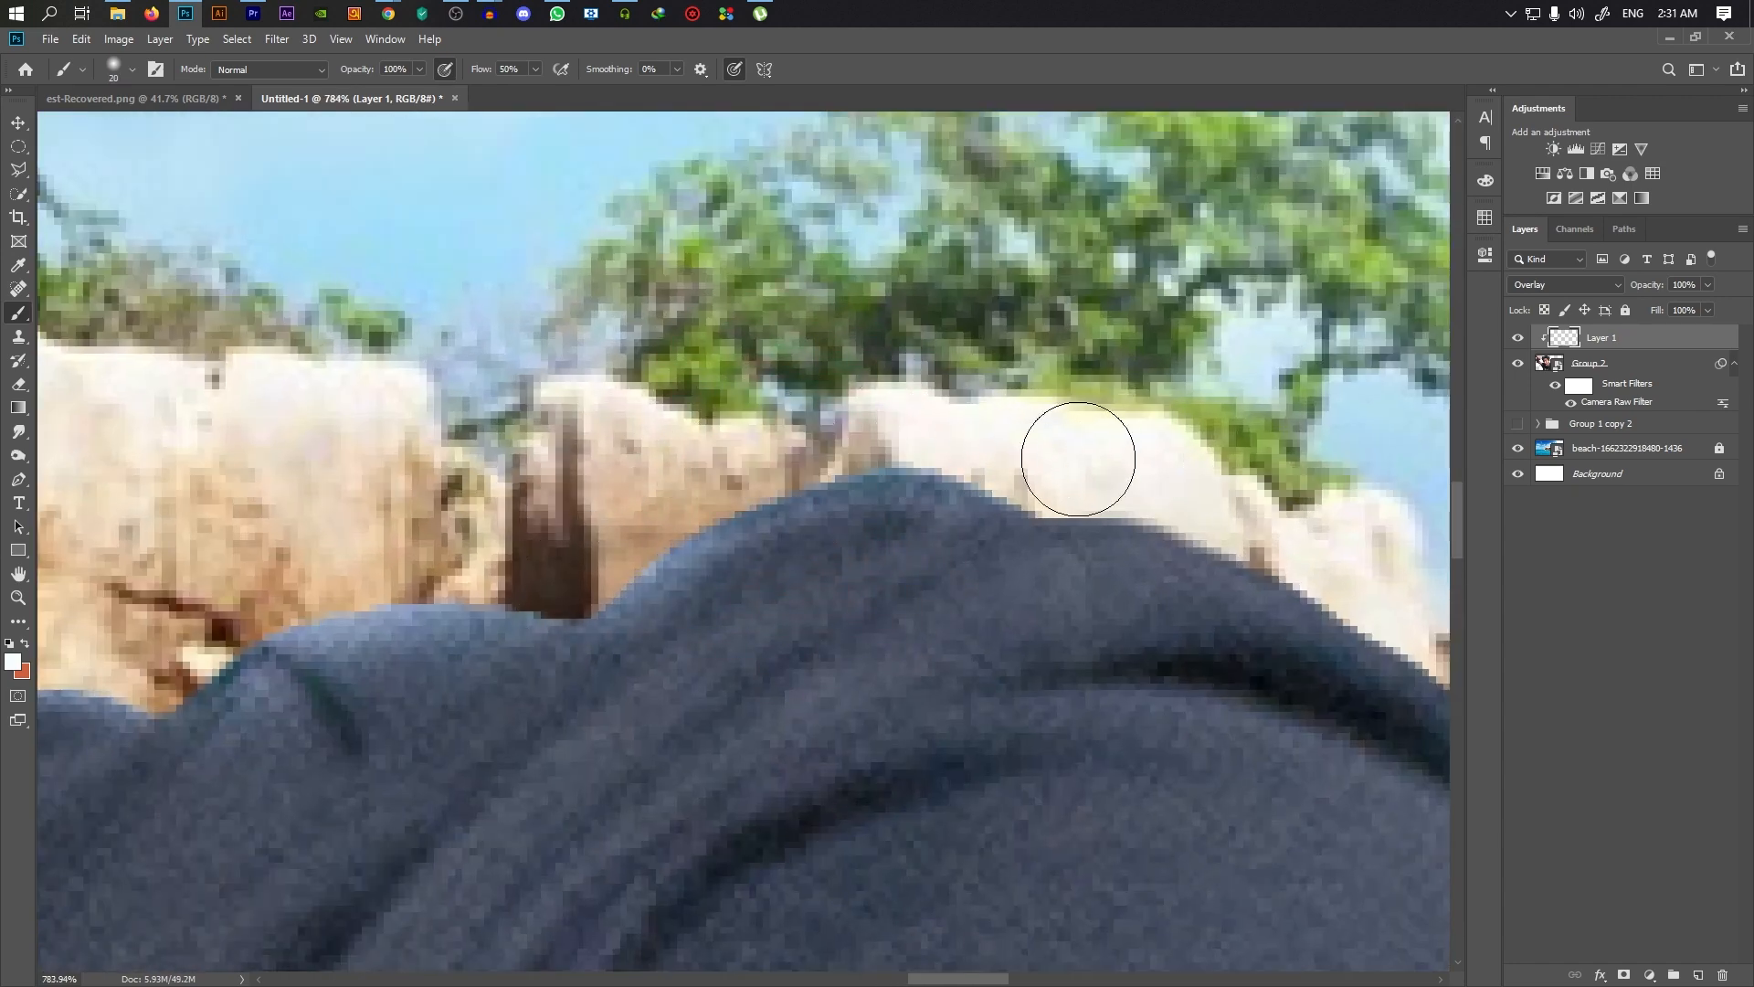
Paint a soft white highlight down the outer edge of the sleeve to where the outstretched arm begins
scroll(1078, 458, down, 4)
scroll(940, 489, up, 3)
scroll(943, 570, up, 1)
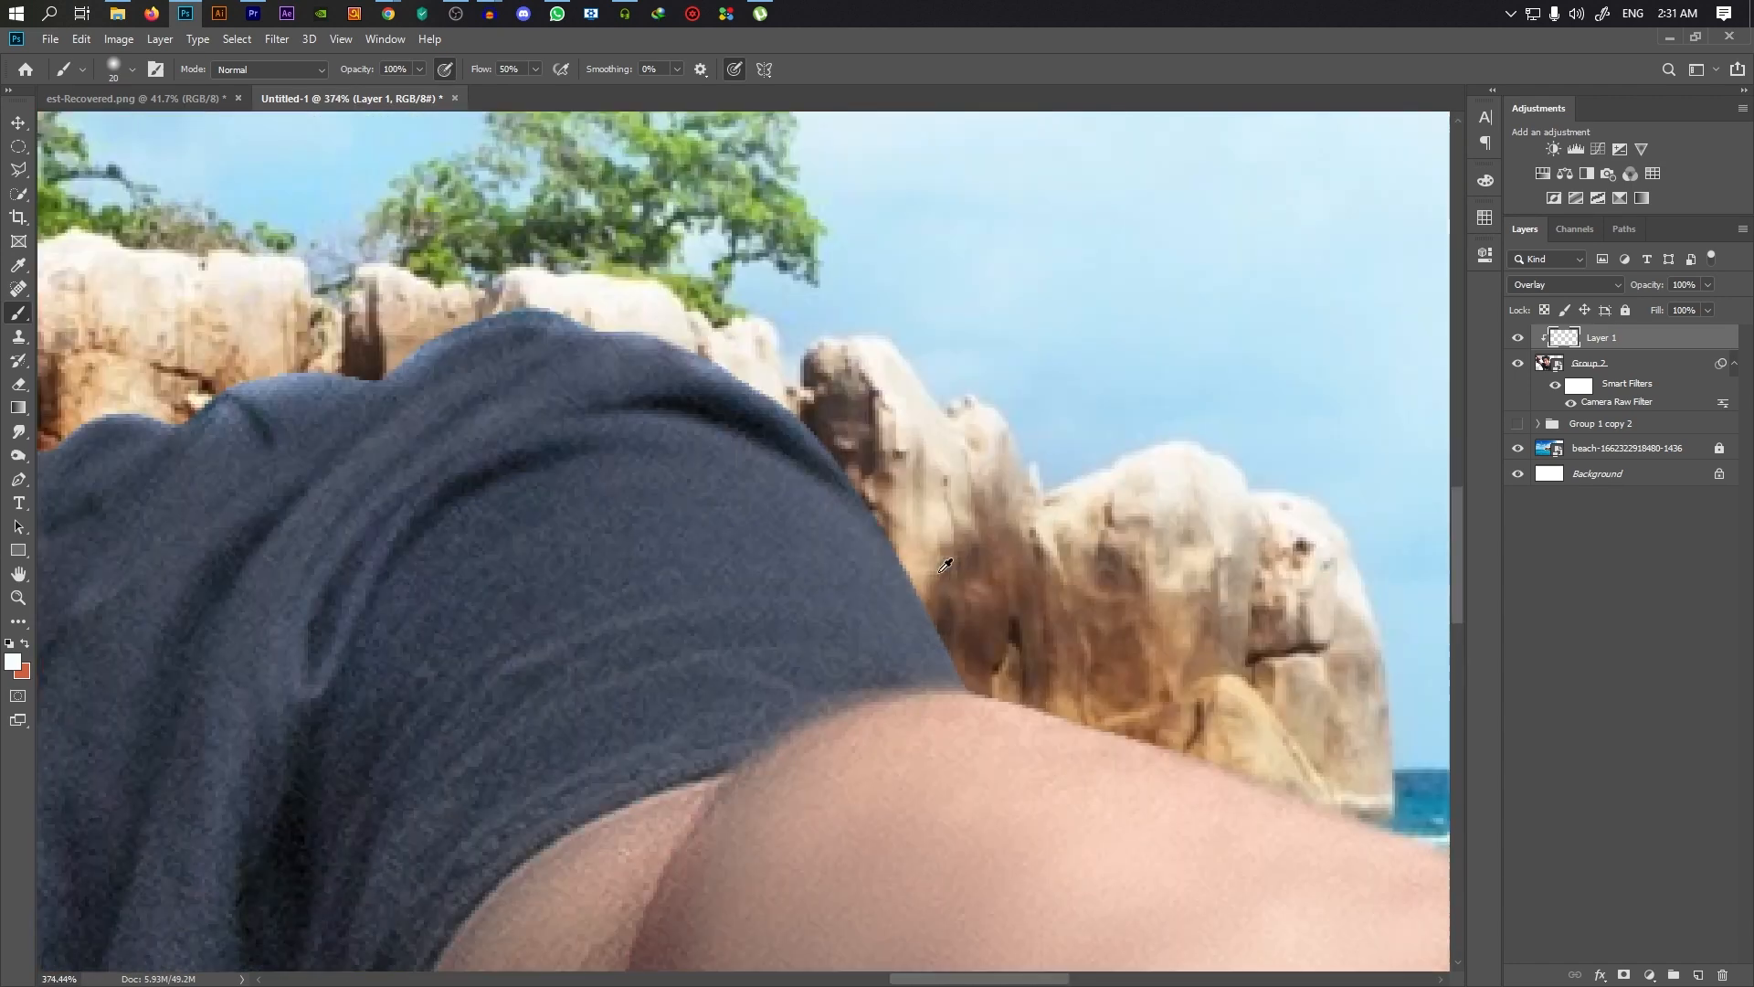
scroll(941, 569, up, 2)
drag(853, 490, 944, 508)
mouse_move(840, 420)
mouse_down()
mouse_move(977, 663)
mouse_move(1017, 637)
mouse_move(1124, 631)
mouse_up()
Brush a broad white highlight along the upper edge of the outstretched arm with a 119 px brush
scroll(1005, 621, down, 4)
scroll(1142, 685, up, 2)
mouse_move(891, 498)
mouse_down()
mouse_move(1093, 525)
mouse_move(1429, 622)
mouse_up()
scroll(957, 561, down, 5)
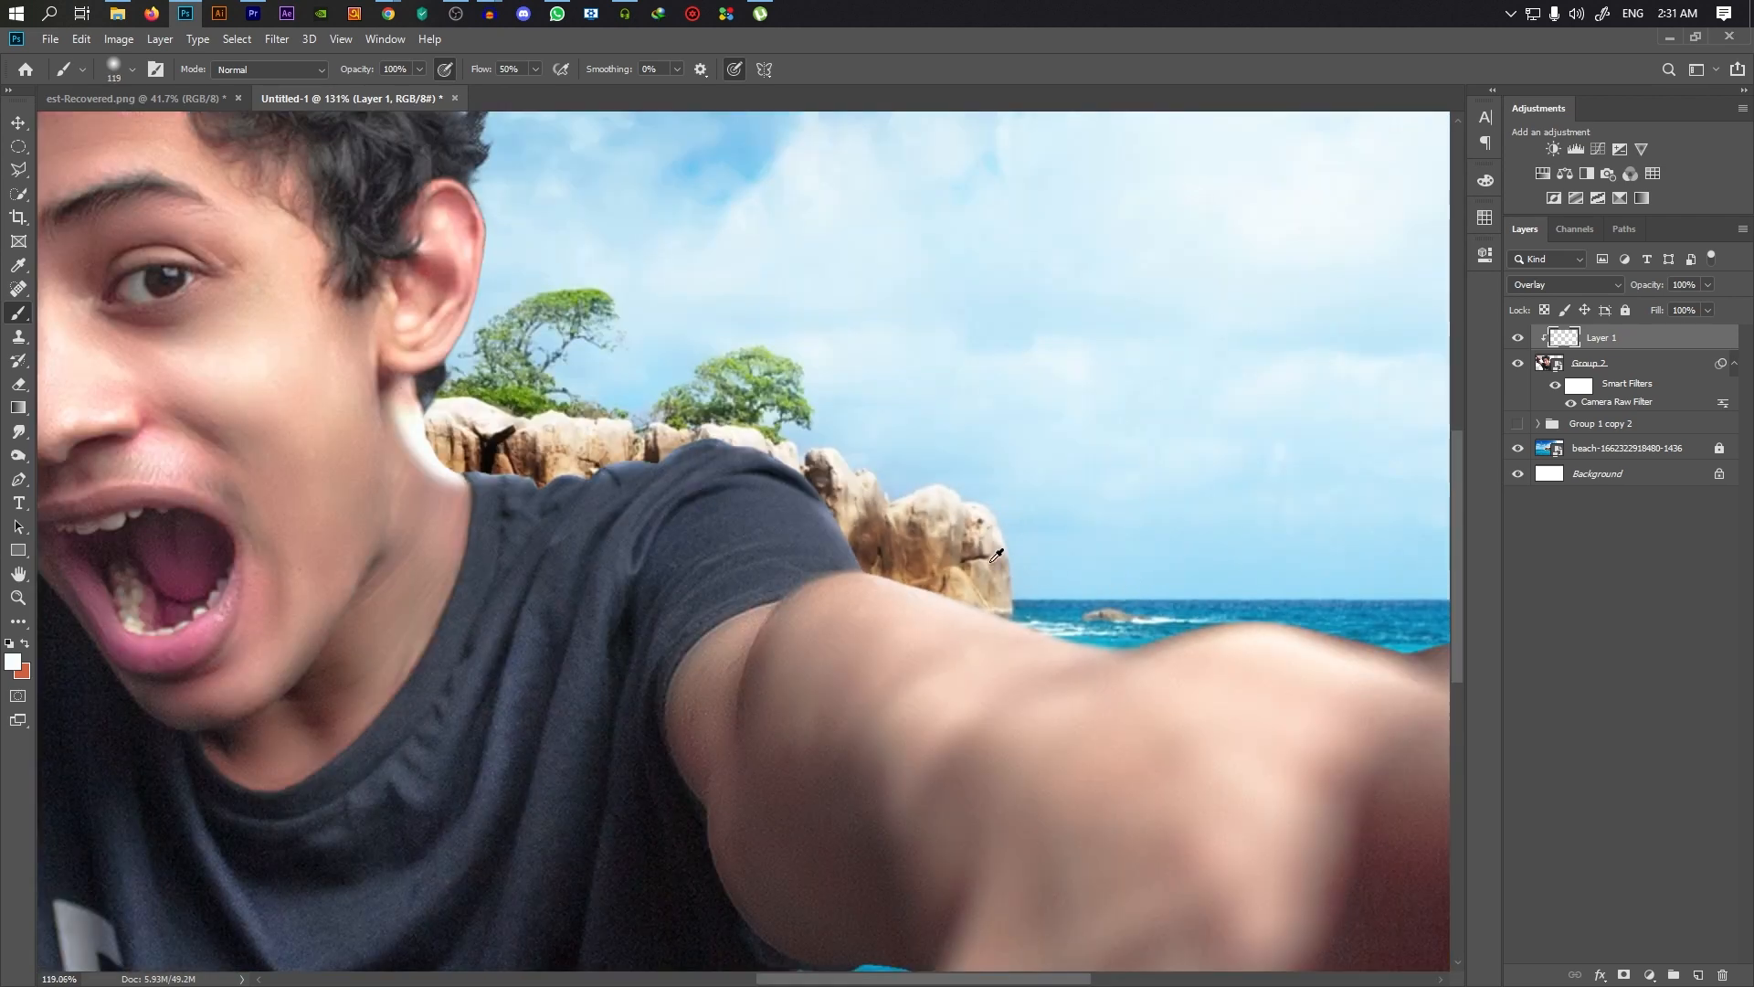
Extend the highlight along the outstretched arm's upper edge above the sea toward the wrist with a 113 px brush
scroll(994, 561, down, 3)
scroll(1050, 612, up, 6)
drag(1133, 662, 1069, 666)
scroll(778, 609, up, 1)
drag(777, 608, 833, 609)
drag(794, 524, 1133, 543)
key(ctrl+z)
drag(641, 561, 915, 500)
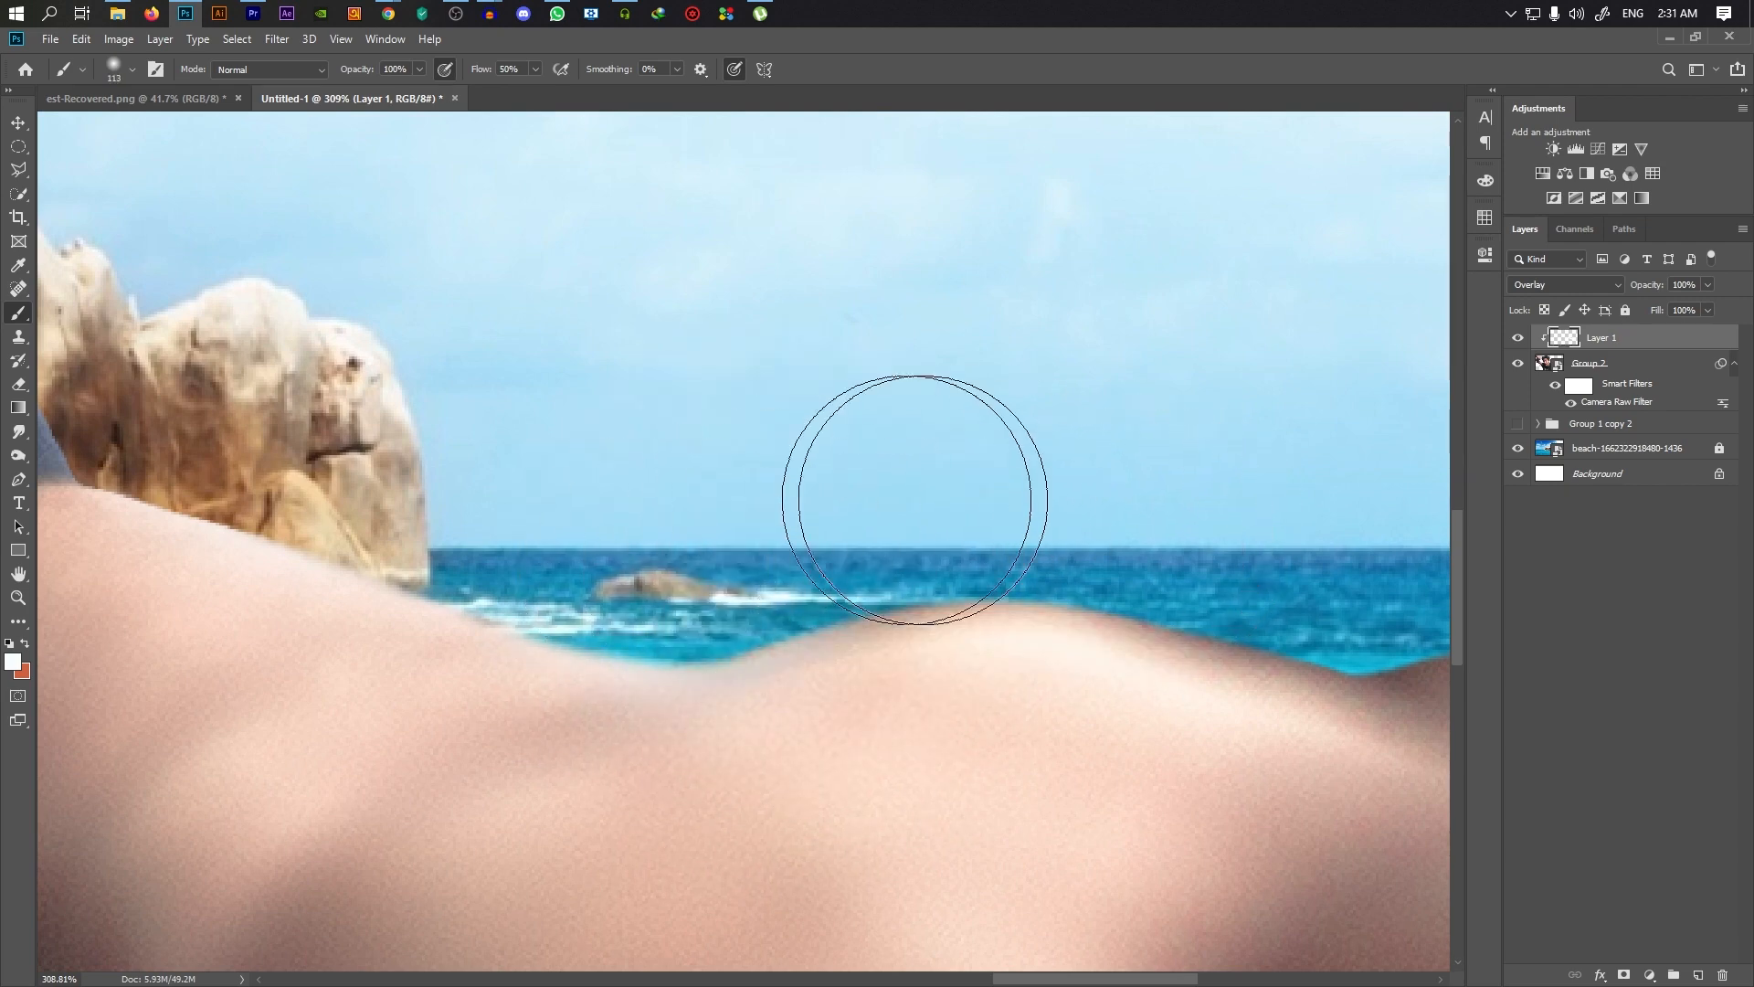
scroll(1041, 674, down, 3)
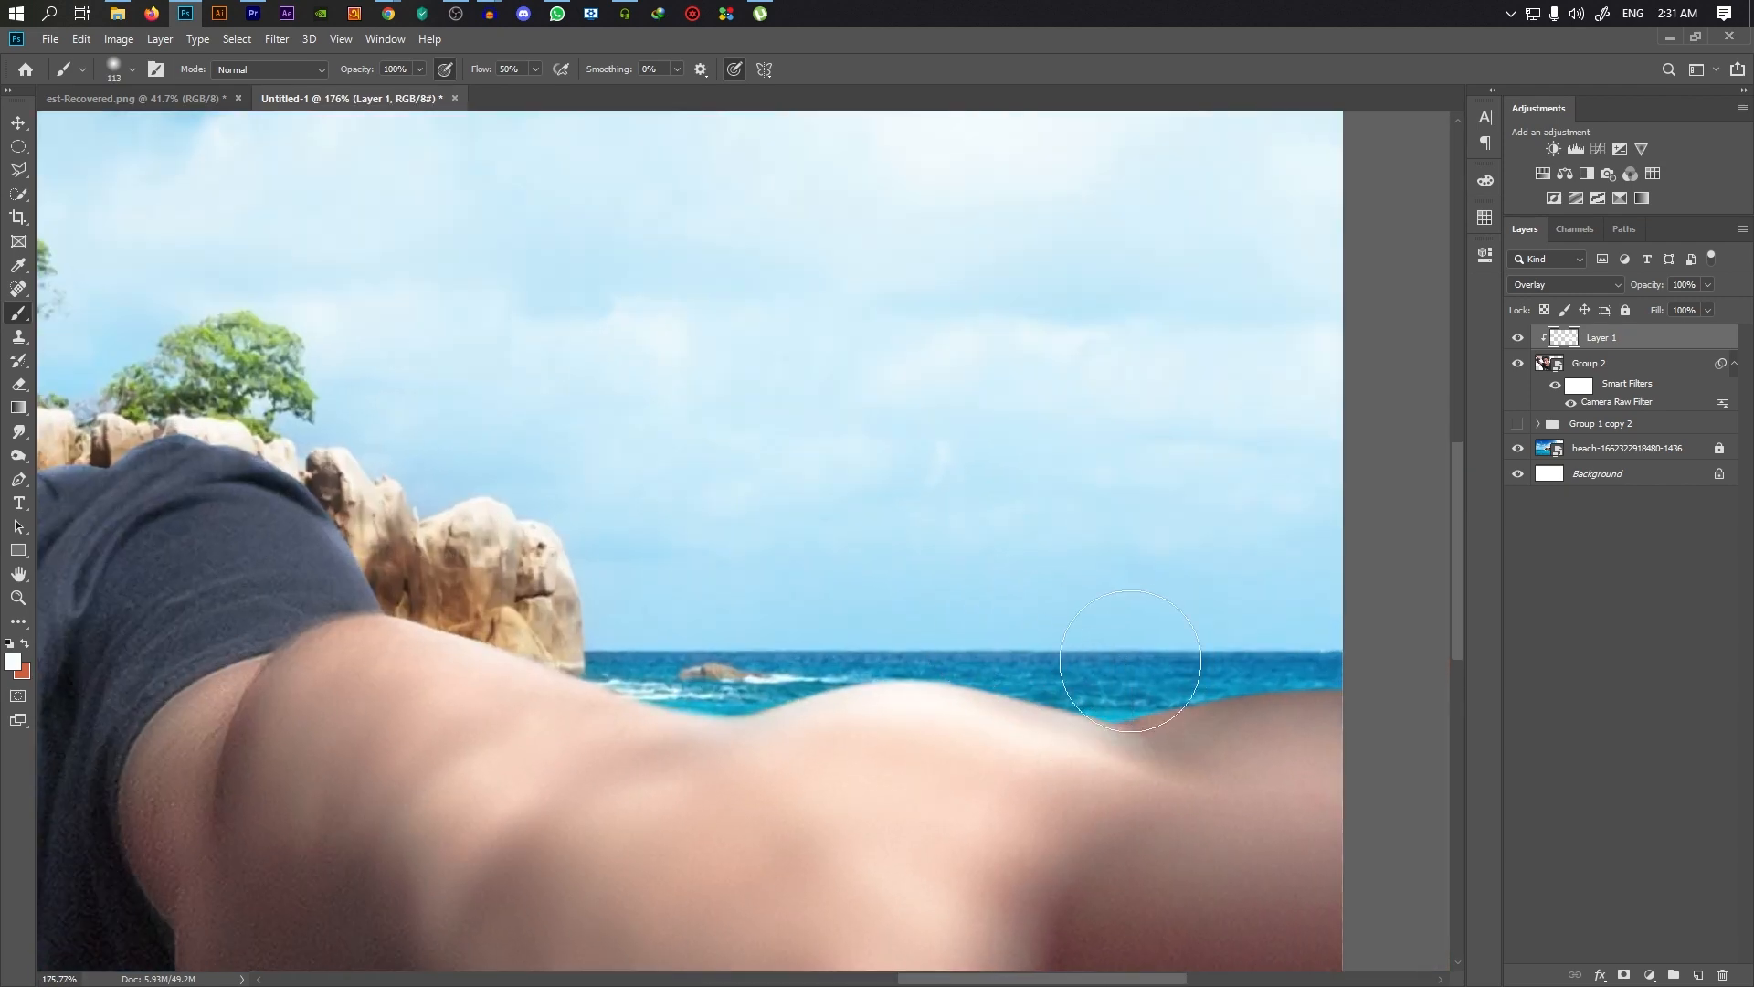
scroll(1133, 695, down, 4)
Enlarge the brush to 150 px and softly brighten the top of the shirt's shoulder
scroll(1116, 738, up, 6)
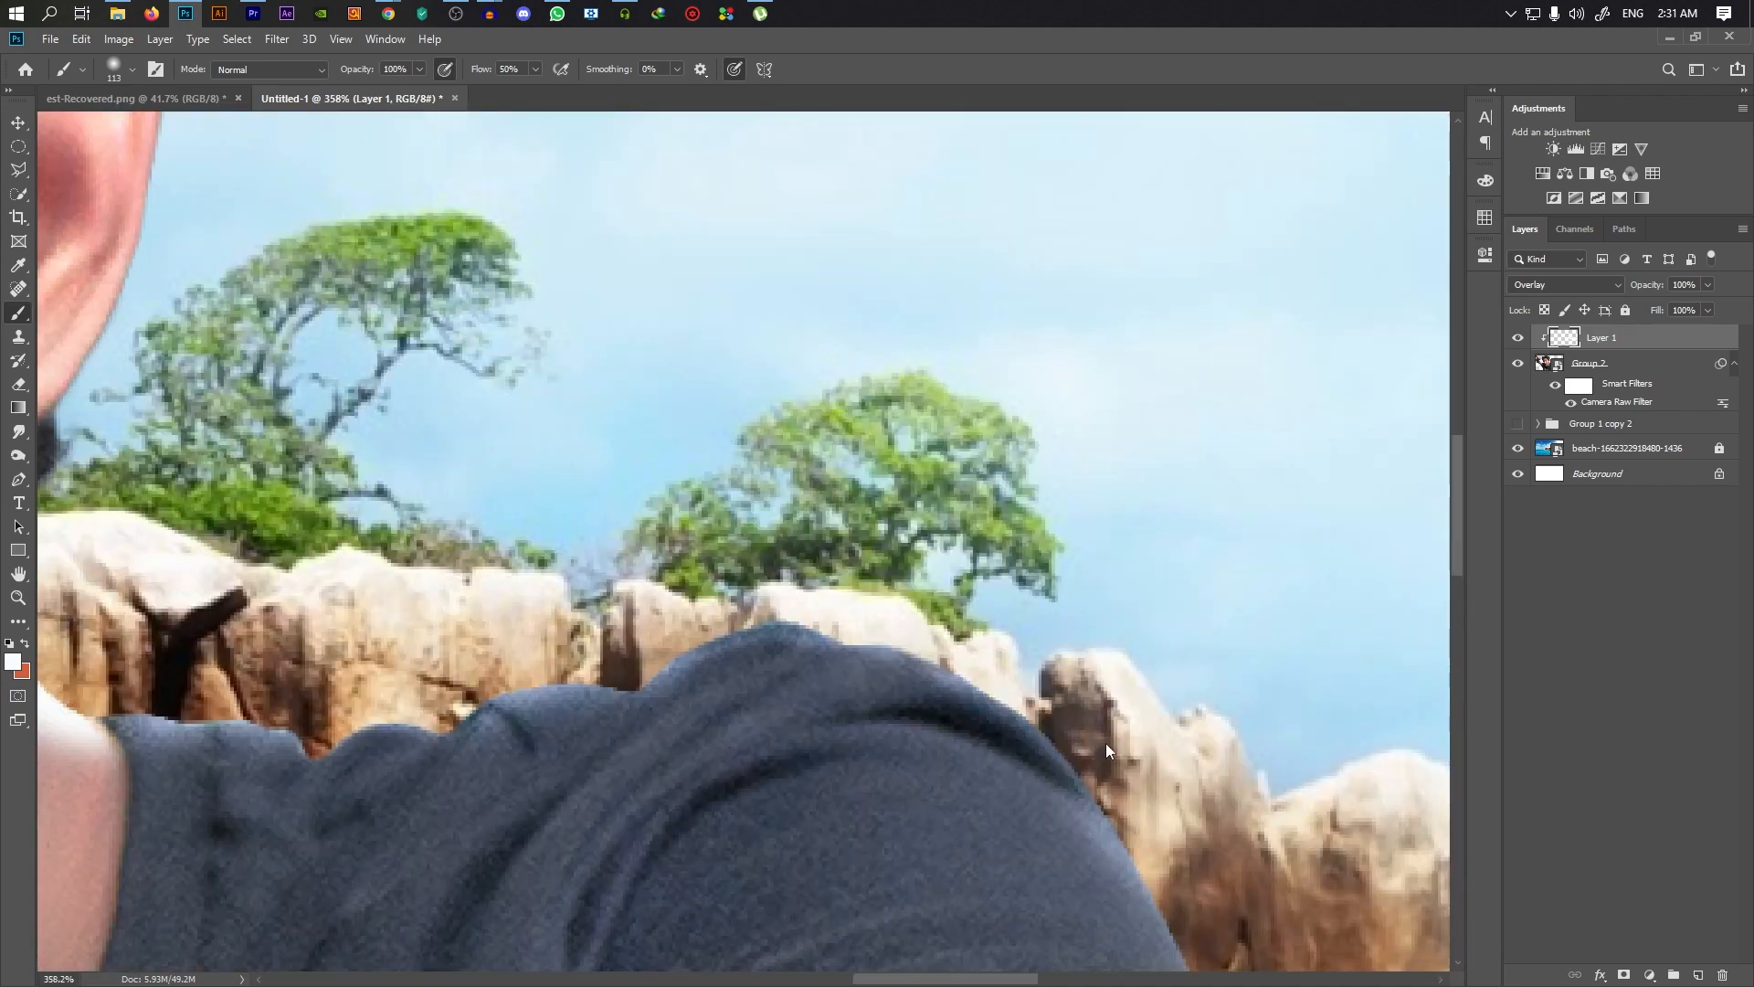
drag(1097, 740, 1129, 729)
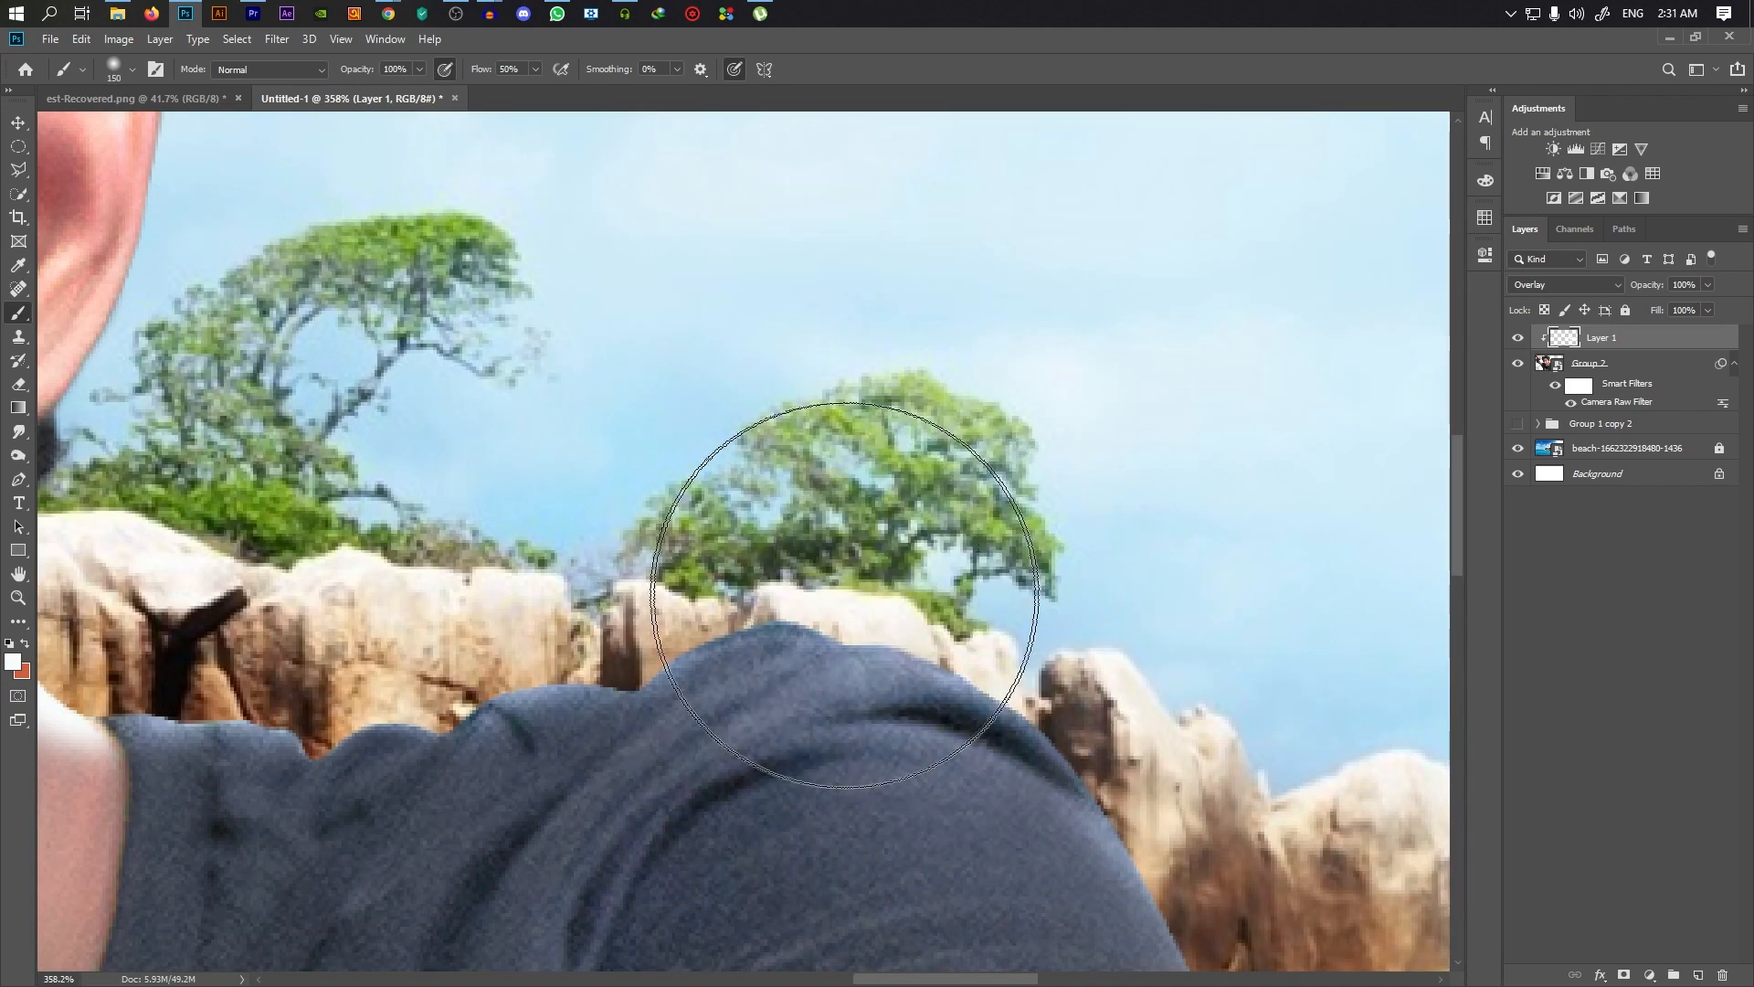
scroll(722, 553, down, 5)
Reduce the brush to 50 px and add highlight along the neck's edge just below the ear
scroll(709, 550, up, 5)
mouse_move(679, 619)
mouse_down()
mouse_move(646, 685)
mouse_move(622, 678)
mouse_up()
scroll(646, 686, up, 2)
drag(615, 646, 733, 795)
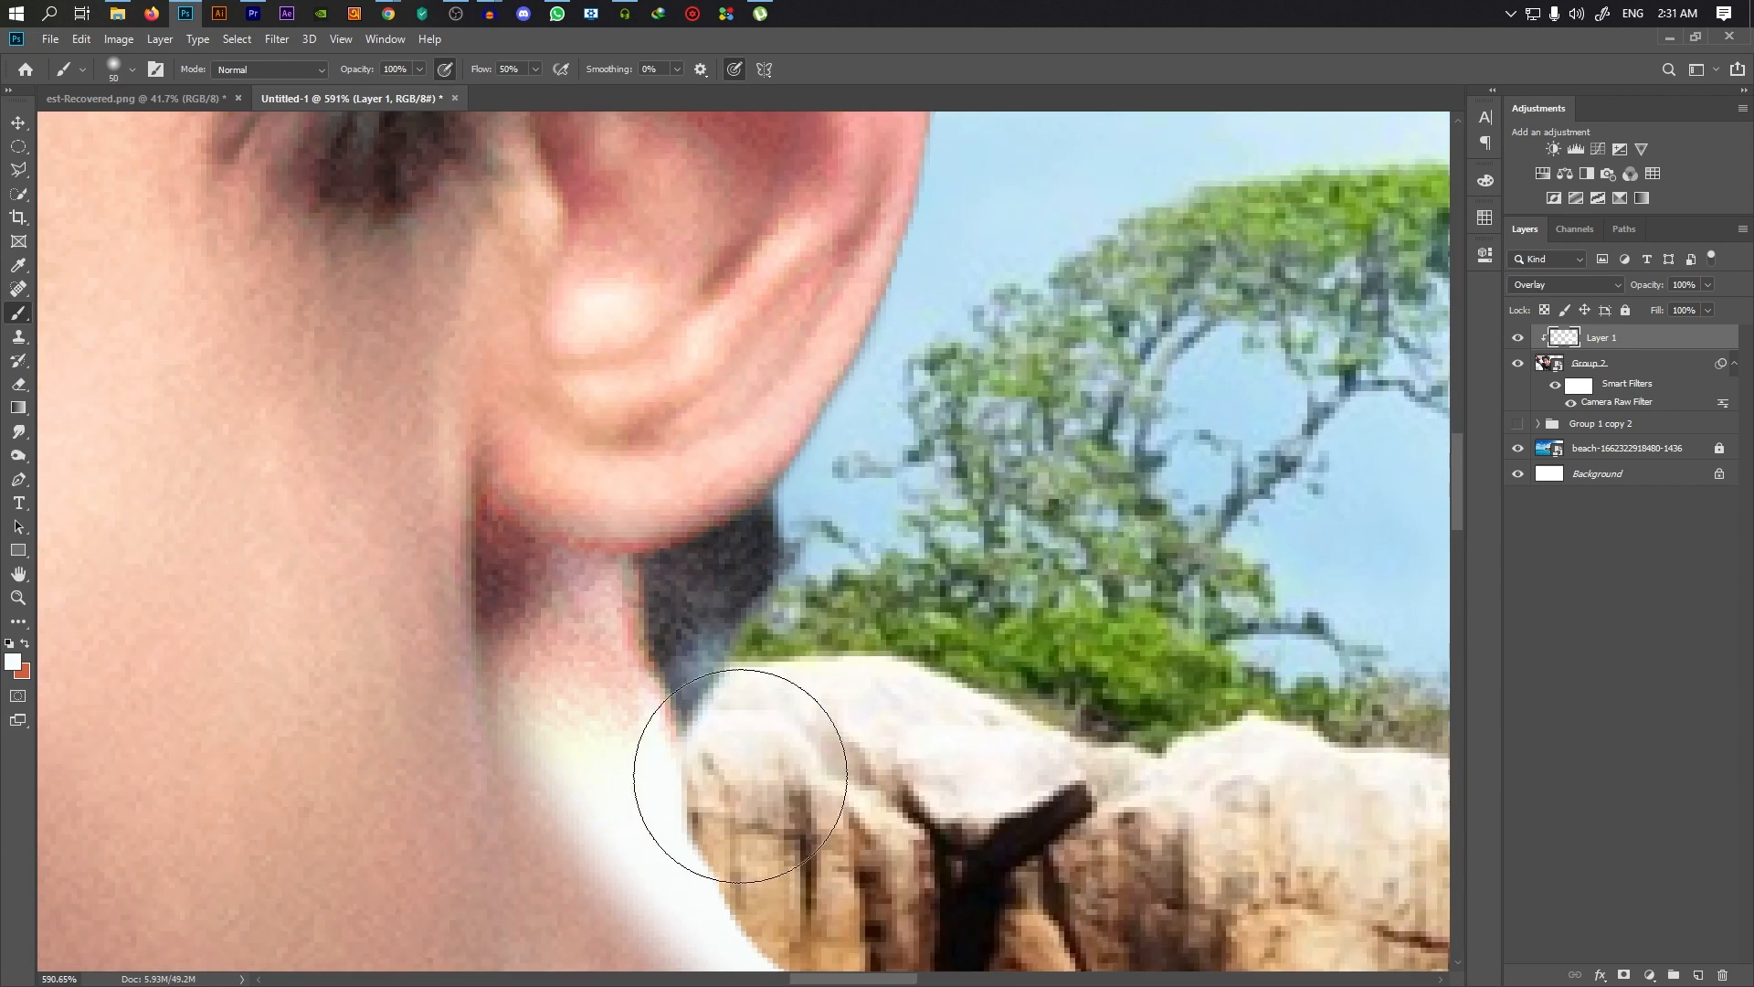
scroll(729, 484, down, 5)
scroll(722, 548, up, 4)
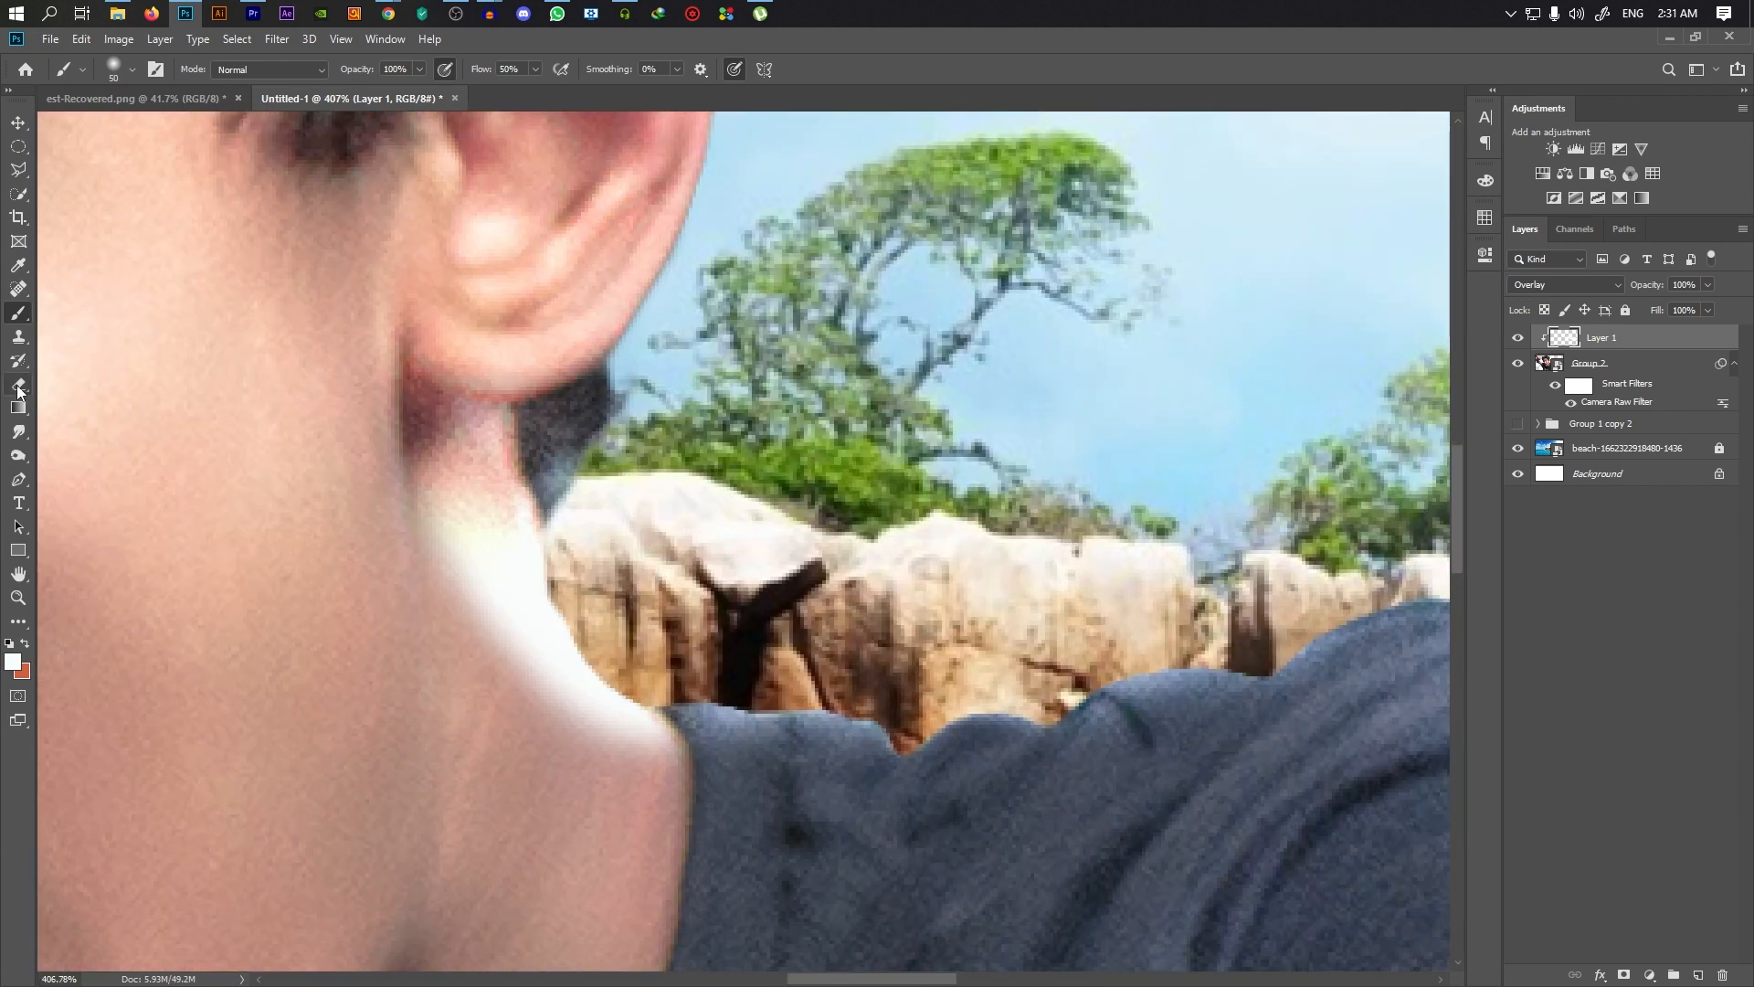
Erase the excess white highlight from the side of the neck with a large soft Eraser
click(18, 391)
drag(496, 653, 517, 654)
drag(549, 797, 513, 660)
scroll(510, 732, up, 2)
mouse_move(567, 744)
mouse_down()
mouse_move(685, 834)
mouse_move(479, 739)
mouse_up()
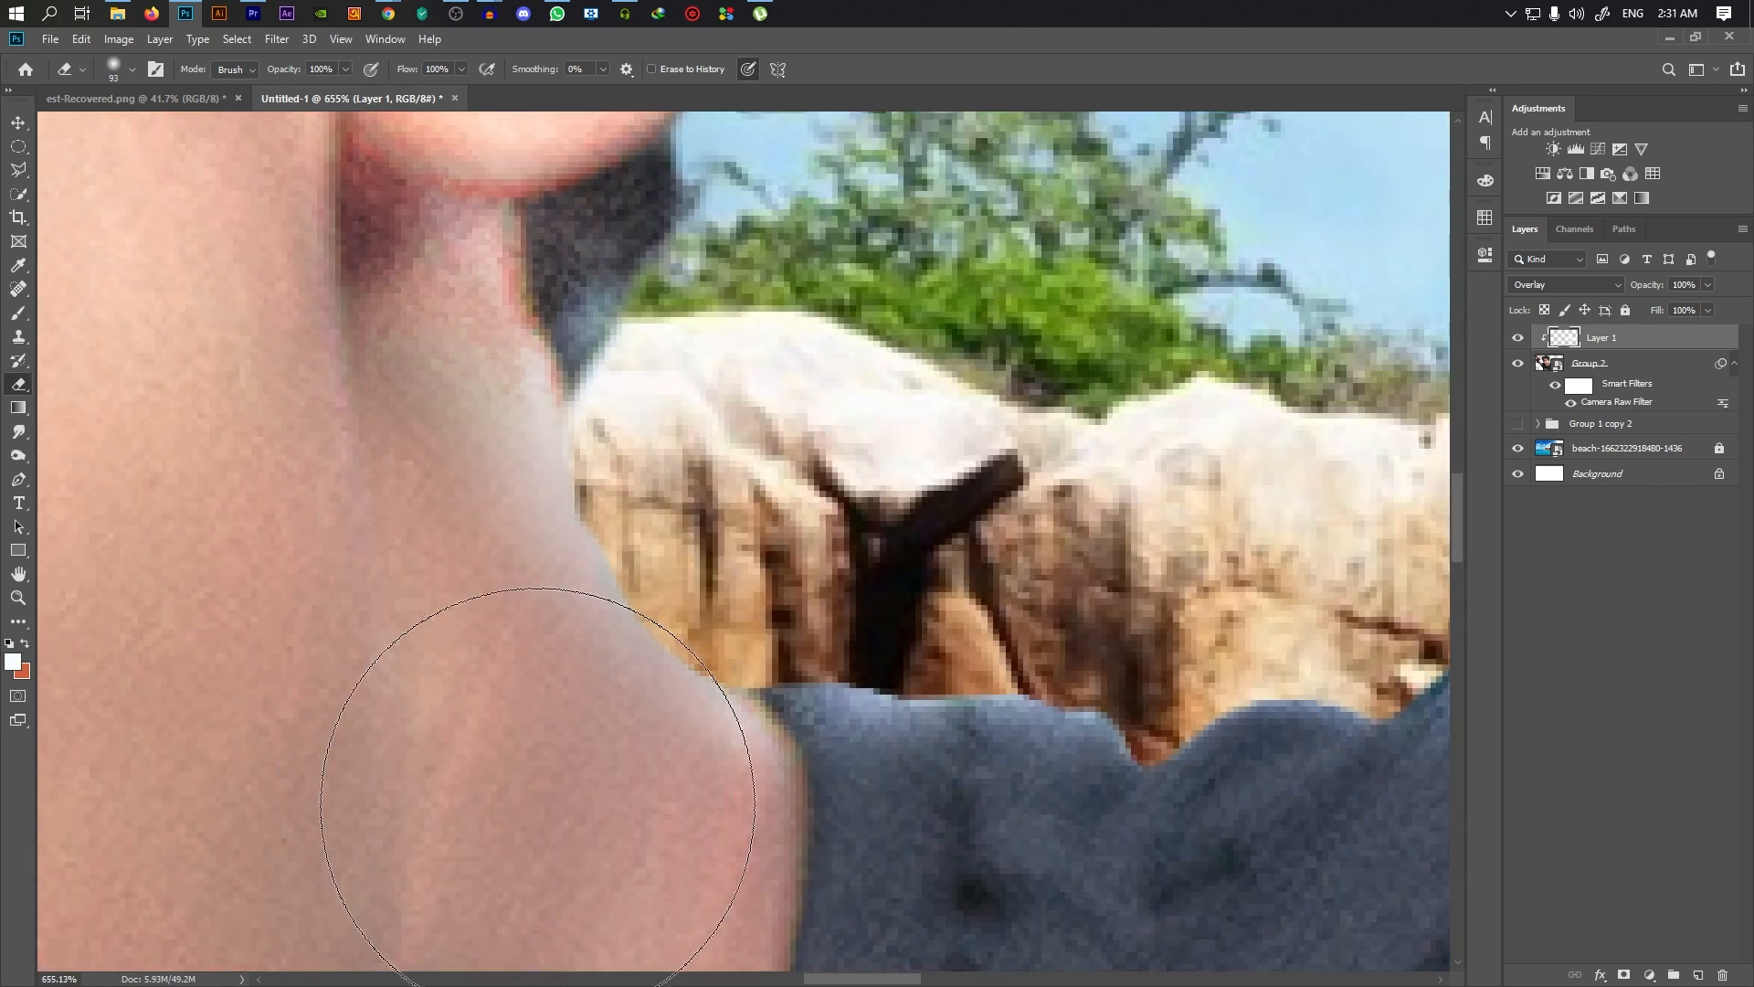
scroll(567, 731, down, 2)
drag(432, 563, 399, 541)
Repaint a thinner white rim highlight along the neck's outer edge with a small brush
click(18, 315)
drag(625, 634, 585, 640)
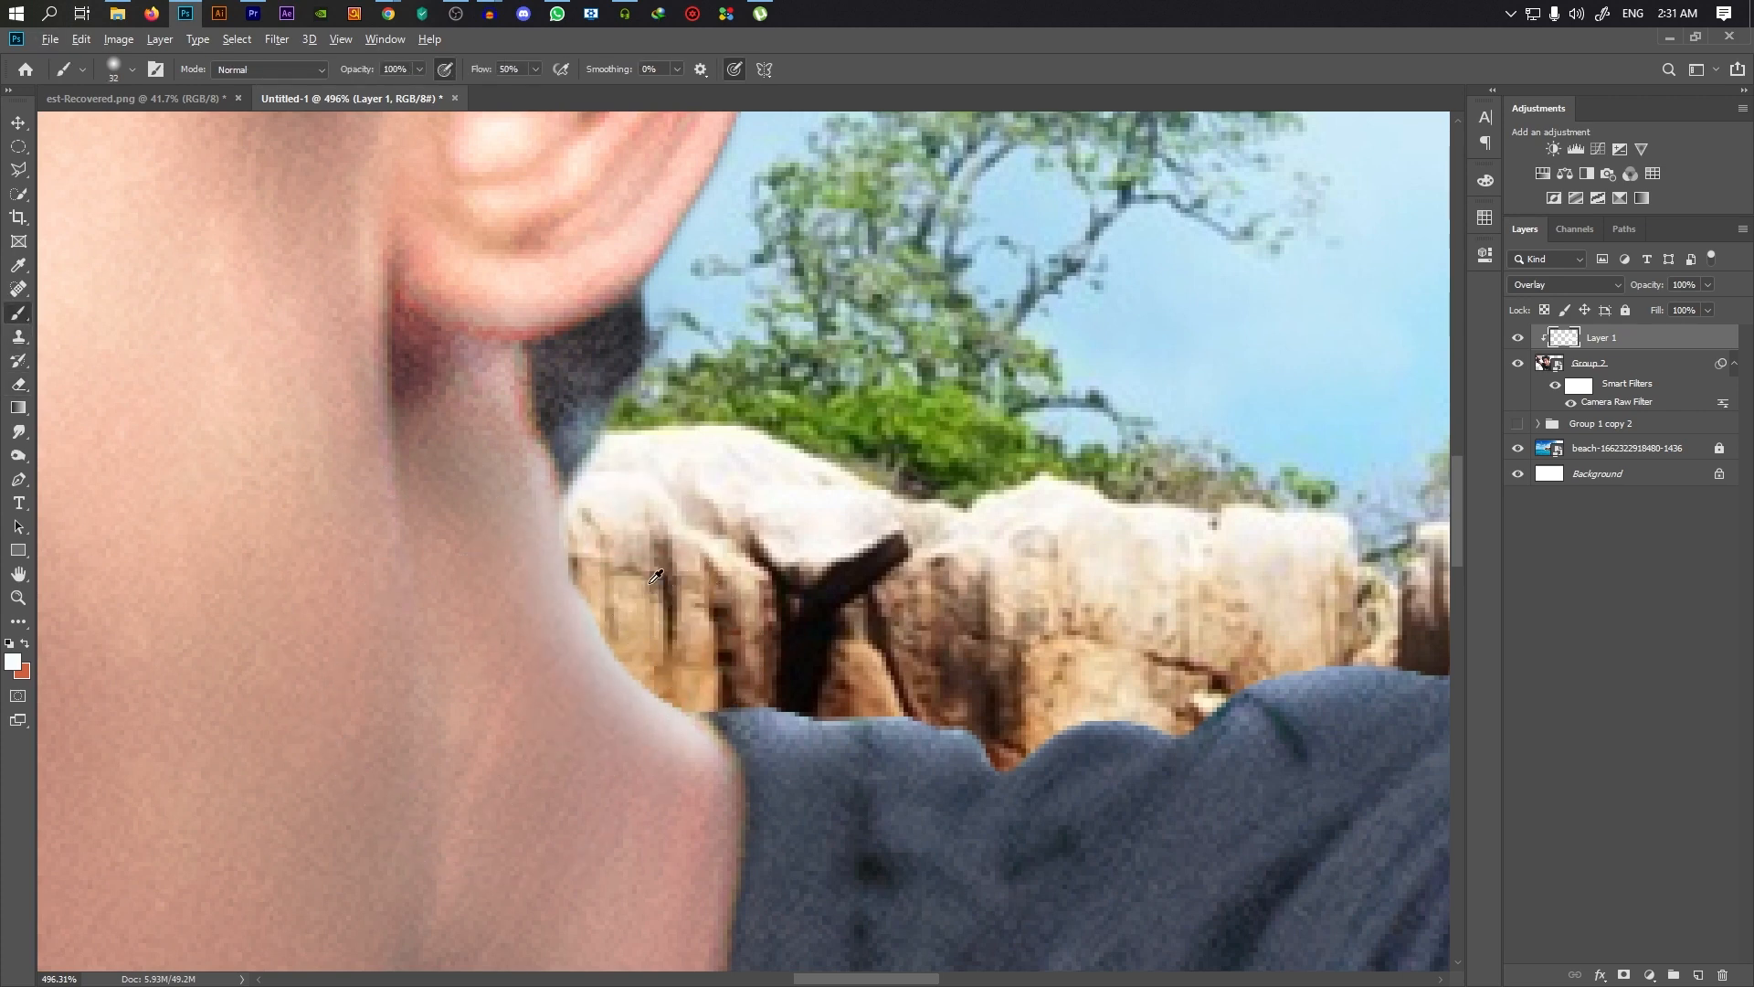
scroll(655, 577, up, 2)
scroll(831, 404, down, 10)
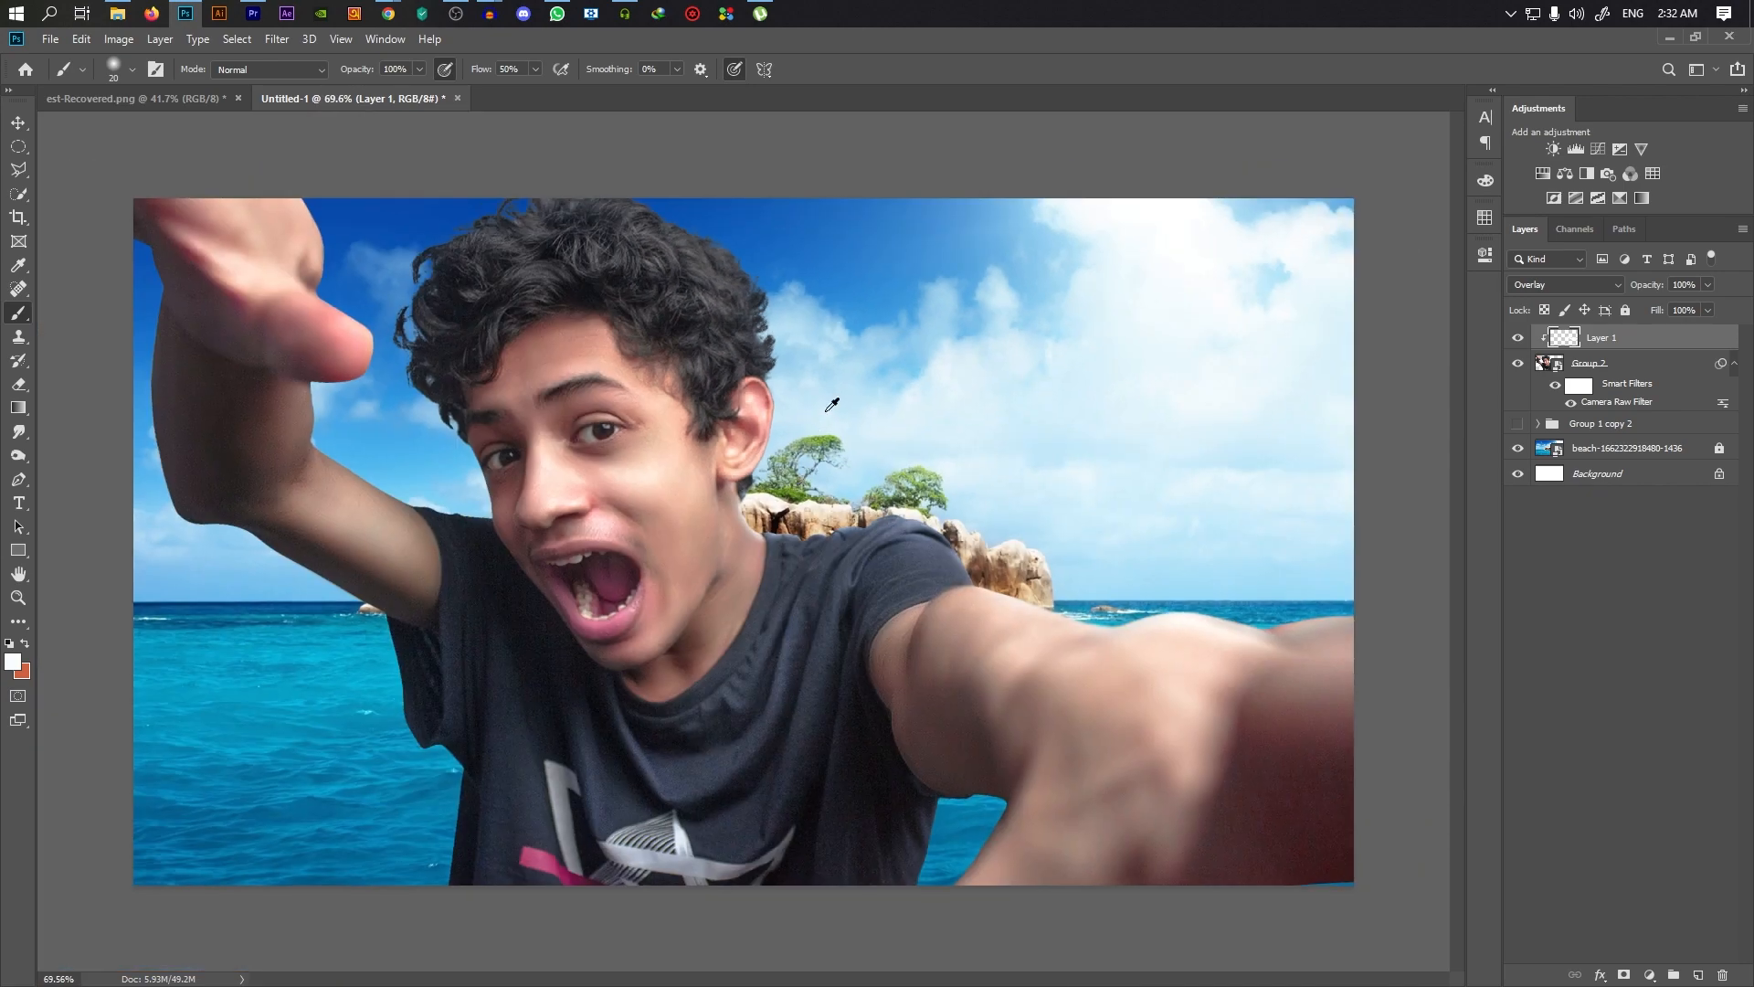
Paint a thin white rim highlight down the ear's outer edge with a 26 px brush
scroll(756, 445, up, 9)
drag(745, 631, 705, 657)
scroll(768, 427, down, 3)
scroll(769, 427, up, 4)
drag(691, 537, 756, 534)
mouse_move(696, 585)
mouse_down()
mouse_move(798, 435)
mouse_move(703, 634)
mouse_up()
drag(773, 334, 715, 728)
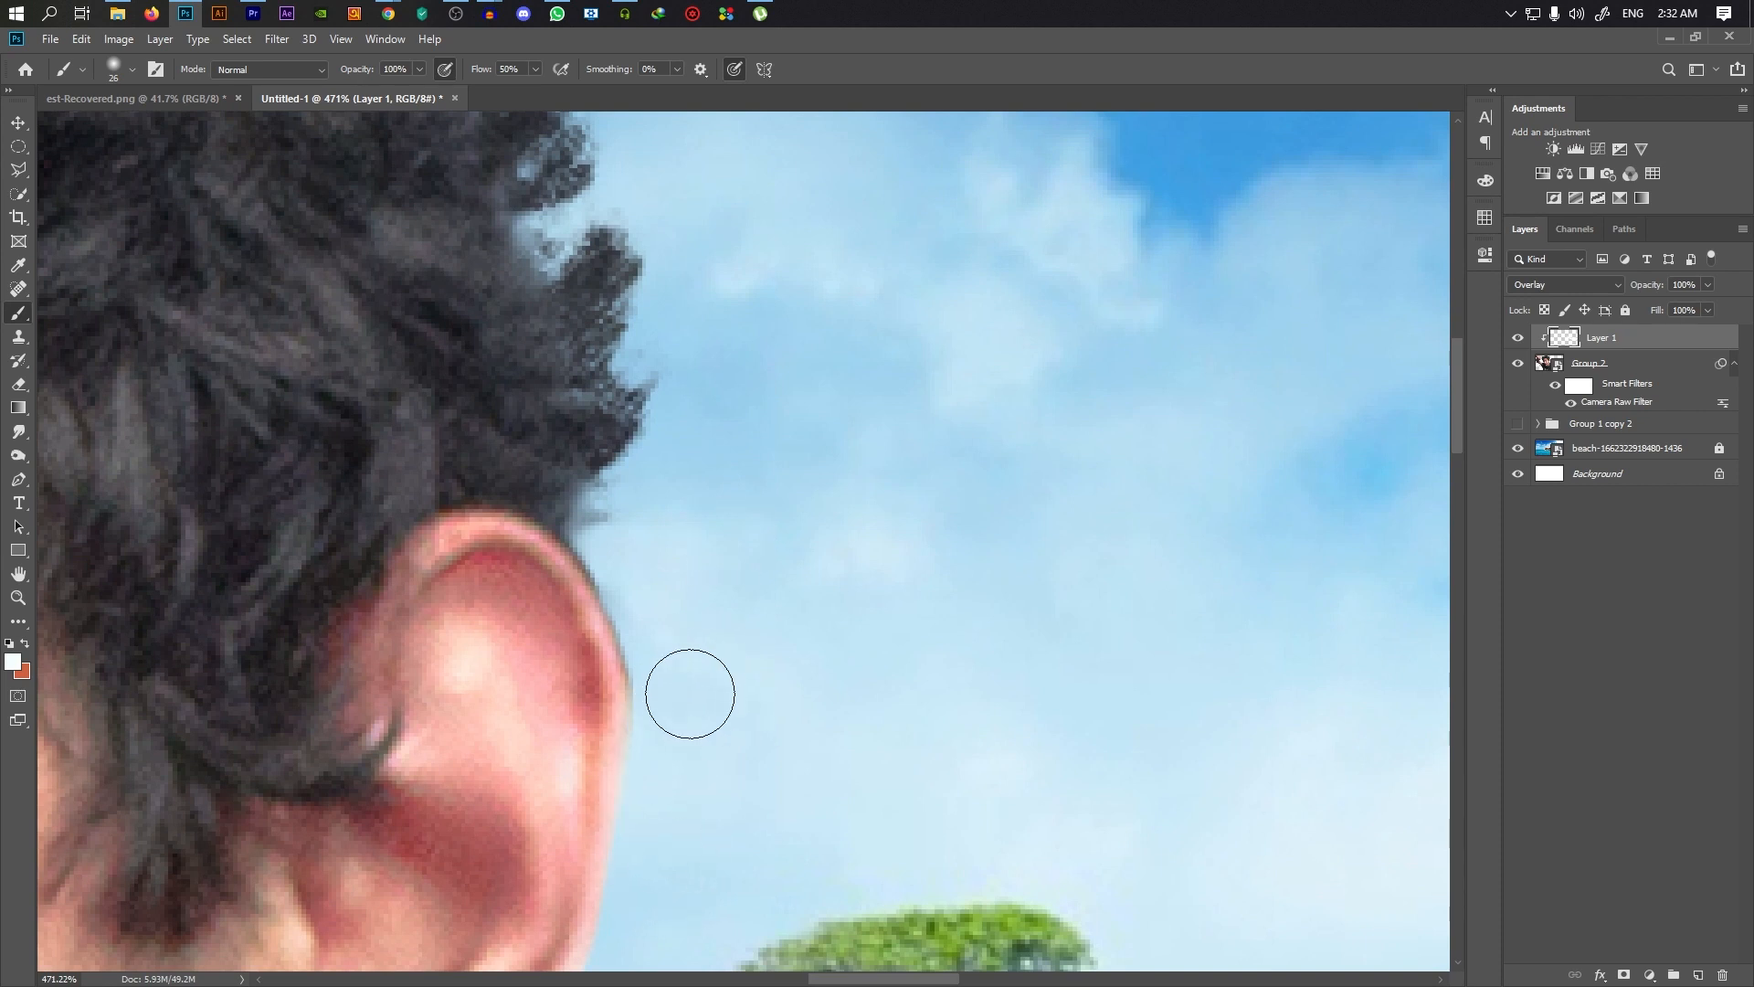
Paint soft white highlights along the edge of the curly hair above the ear
mouse_move(632, 567)
mouse_down()
mouse_move(614, 567)
mouse_move(599, 470)
mouse_move(642, 484)
mouse_move(630, 335)
mouse_move(715, 382)
mouse_up()
scroll(673, 572, down, 4)
scroll(635, 468, up, 4)
scroll(719, 430, down, 4)
mouse_move(607, 383)
mouse_down()
mouse_move(677, 291)
mouse_move(680, 344)
mouse_up()
scroll(677, 291, down, 2)
scroll(681, 293, down, 3)
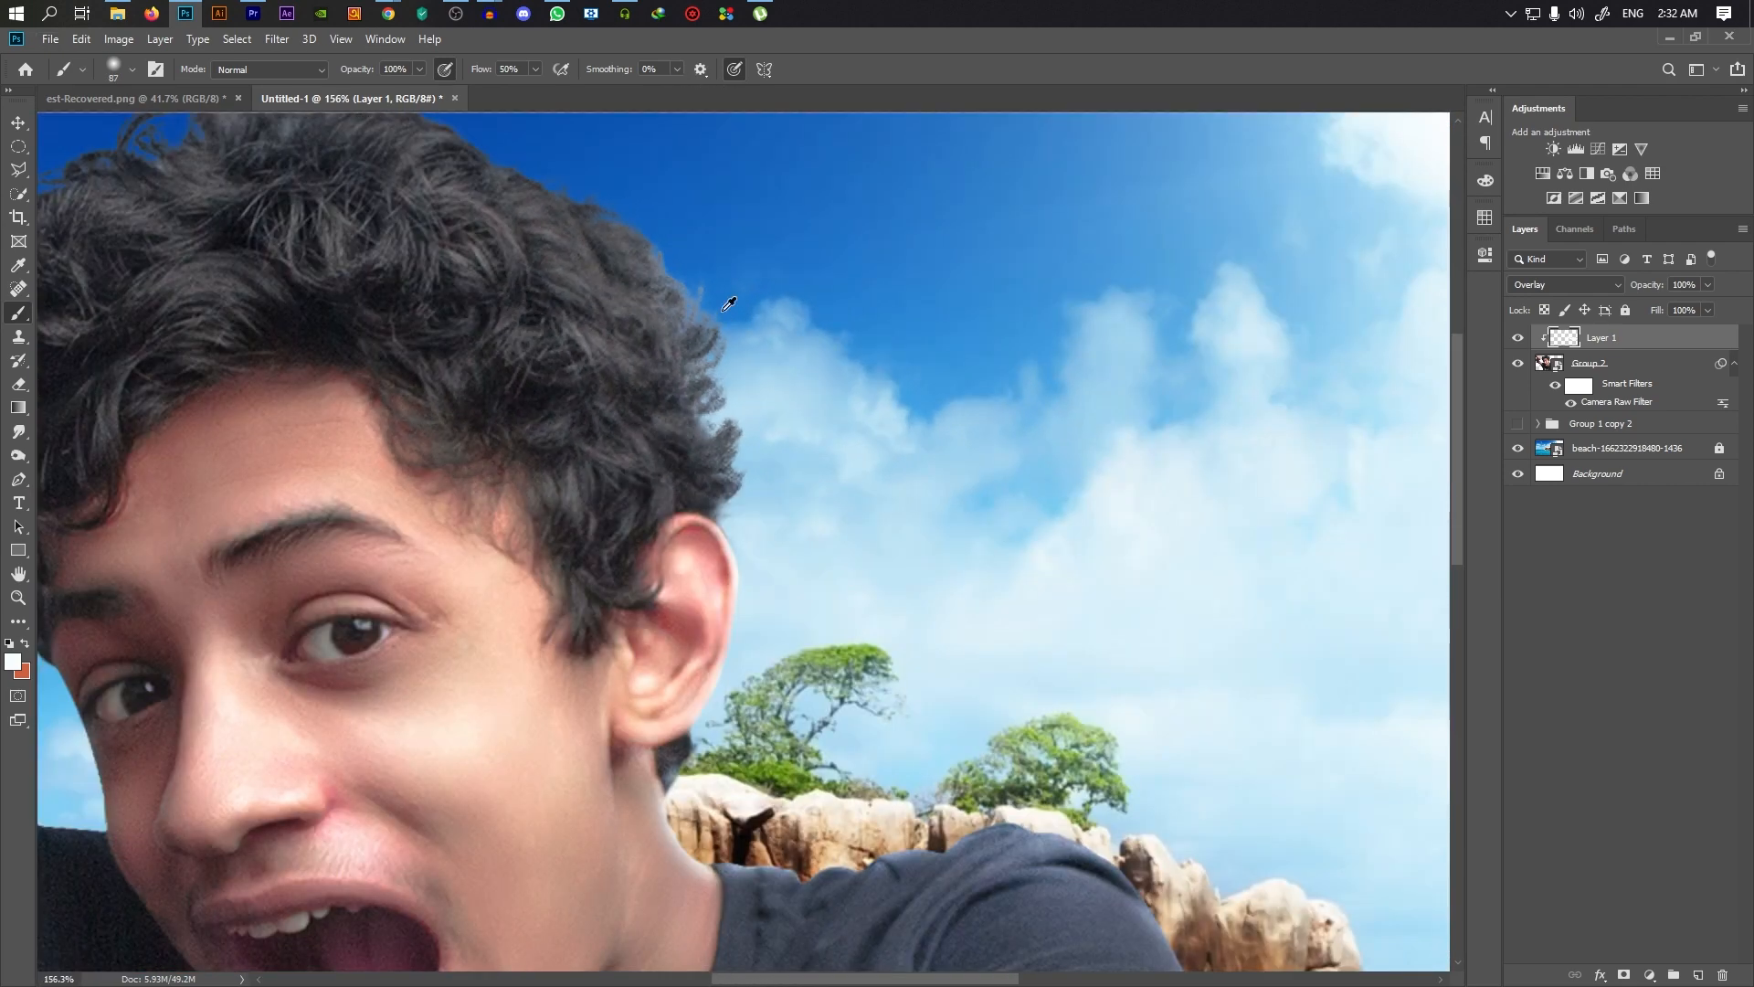
Enlarge the brush to 151 px and lighten the hair's outer edge up to the top of the head
scroll(685, 245, up, 2)
key(ctrl+0)
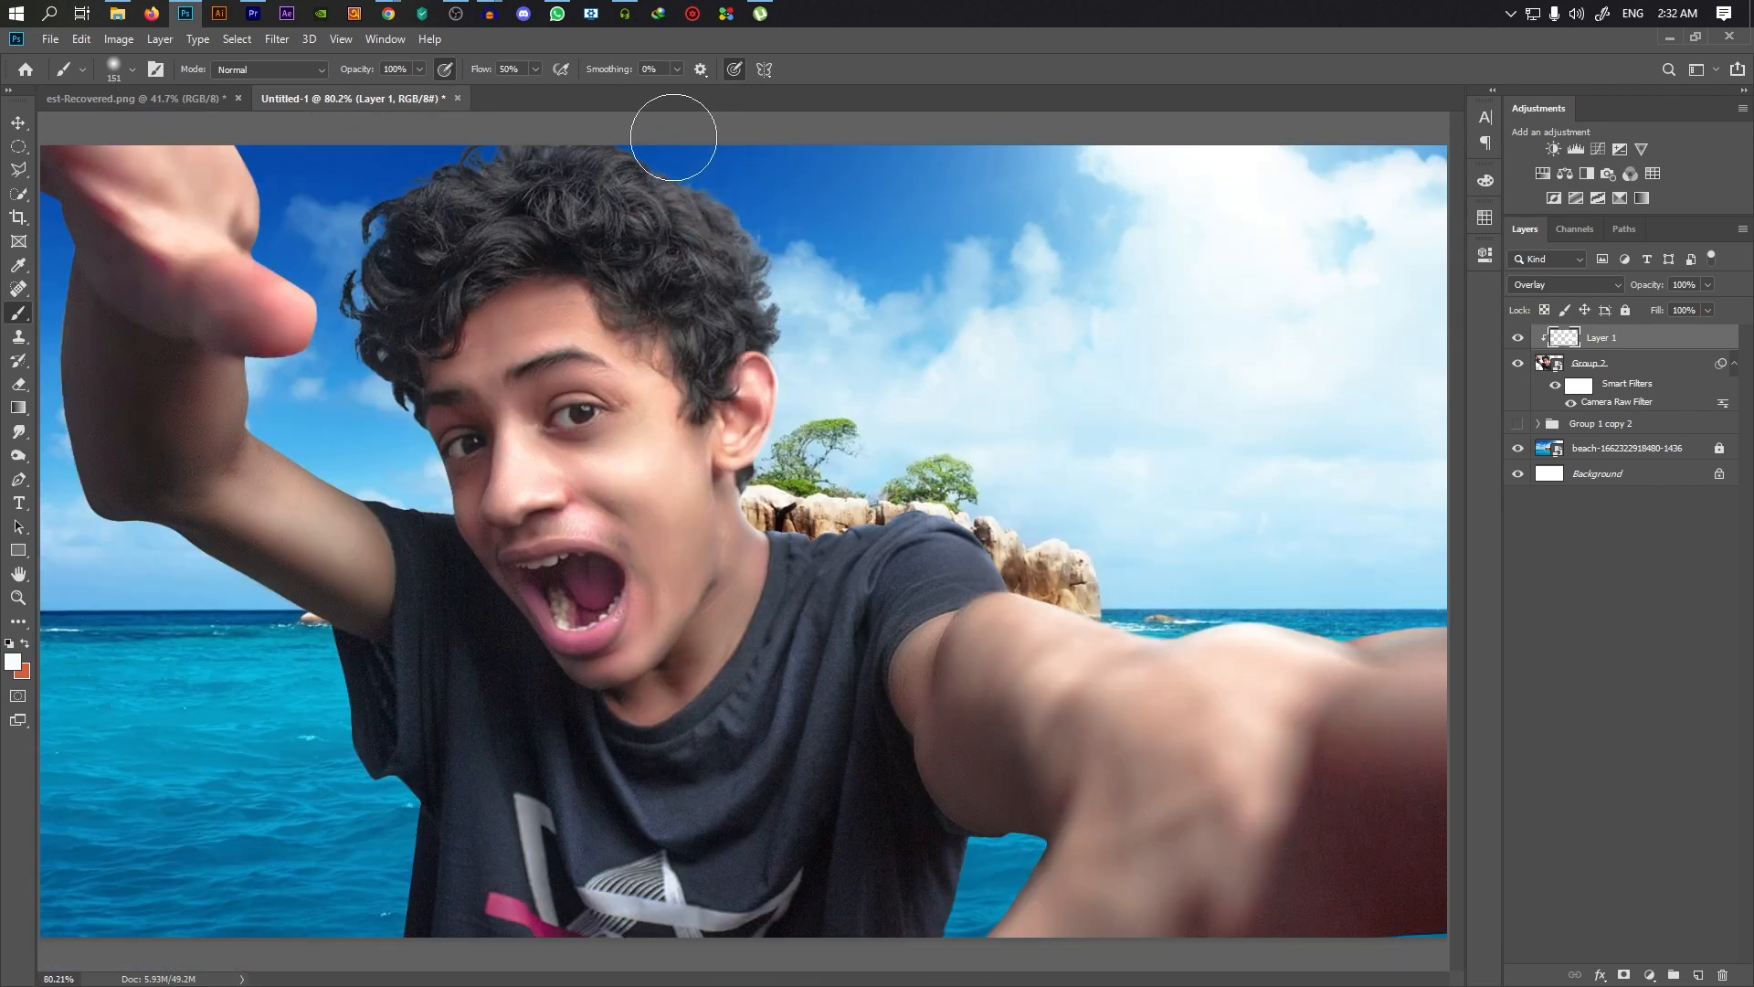
scroll(674, 137, down, 2)
scroll(681, 211, up, 4)
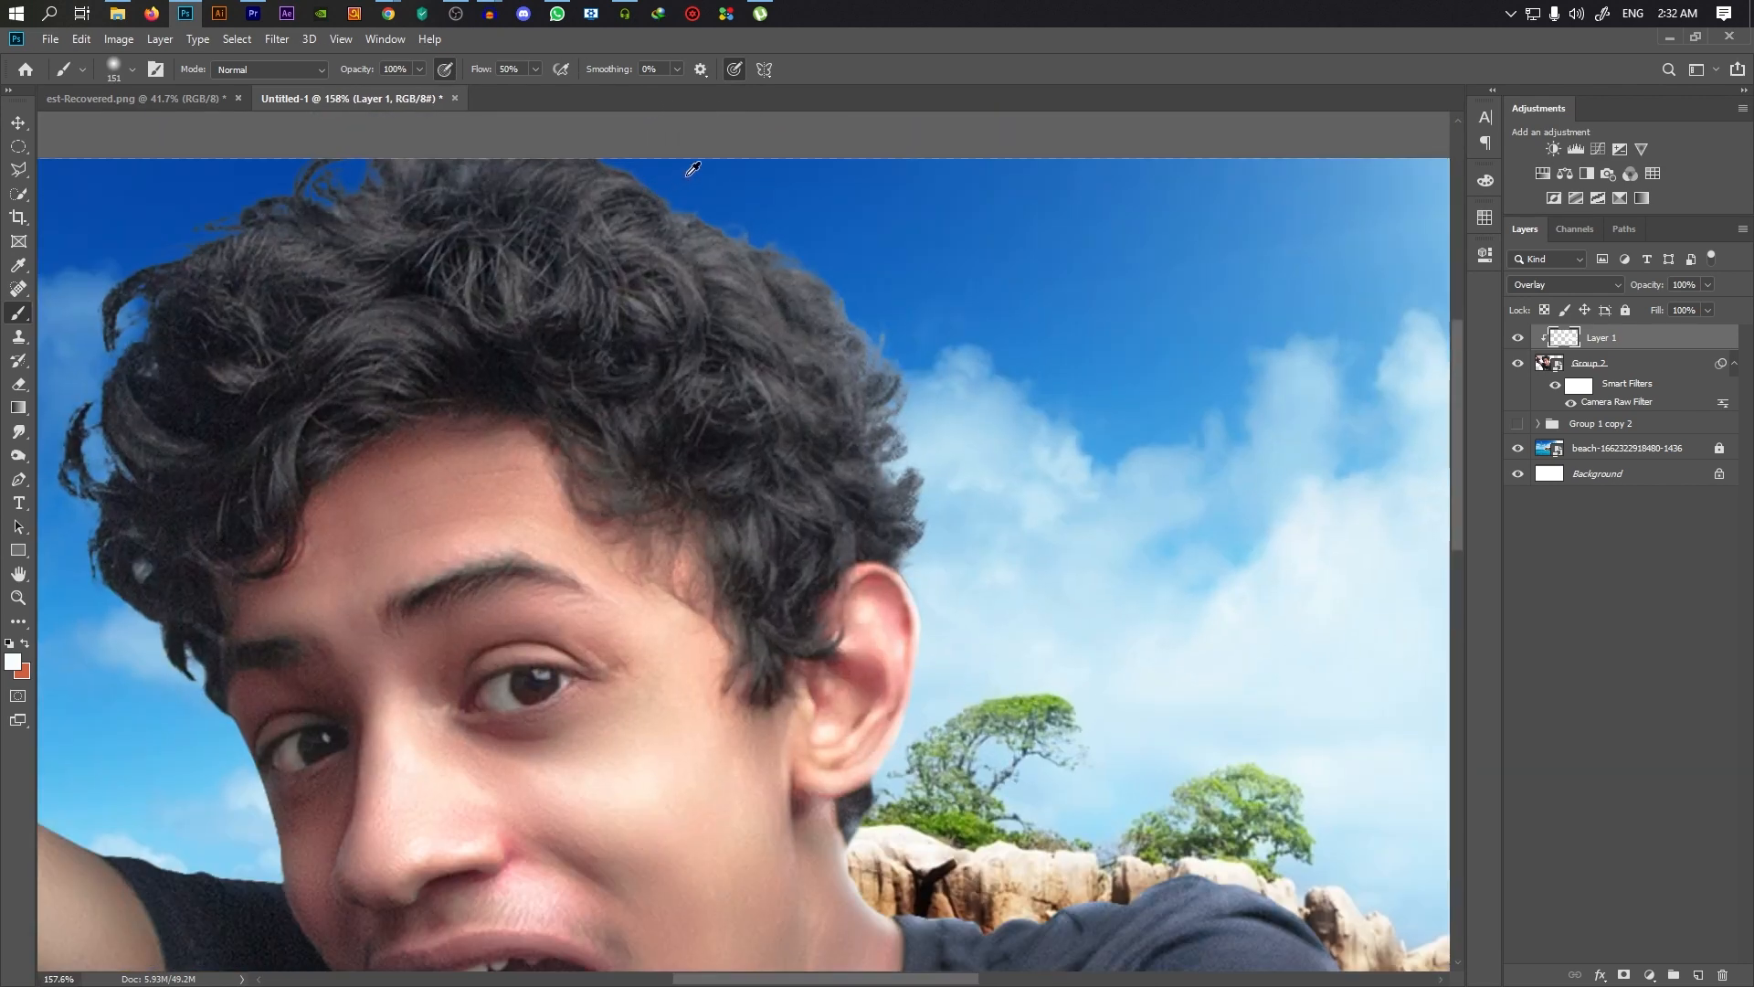
scroll(681, 168, up, 1)
scroll(797, 237, down, 3)
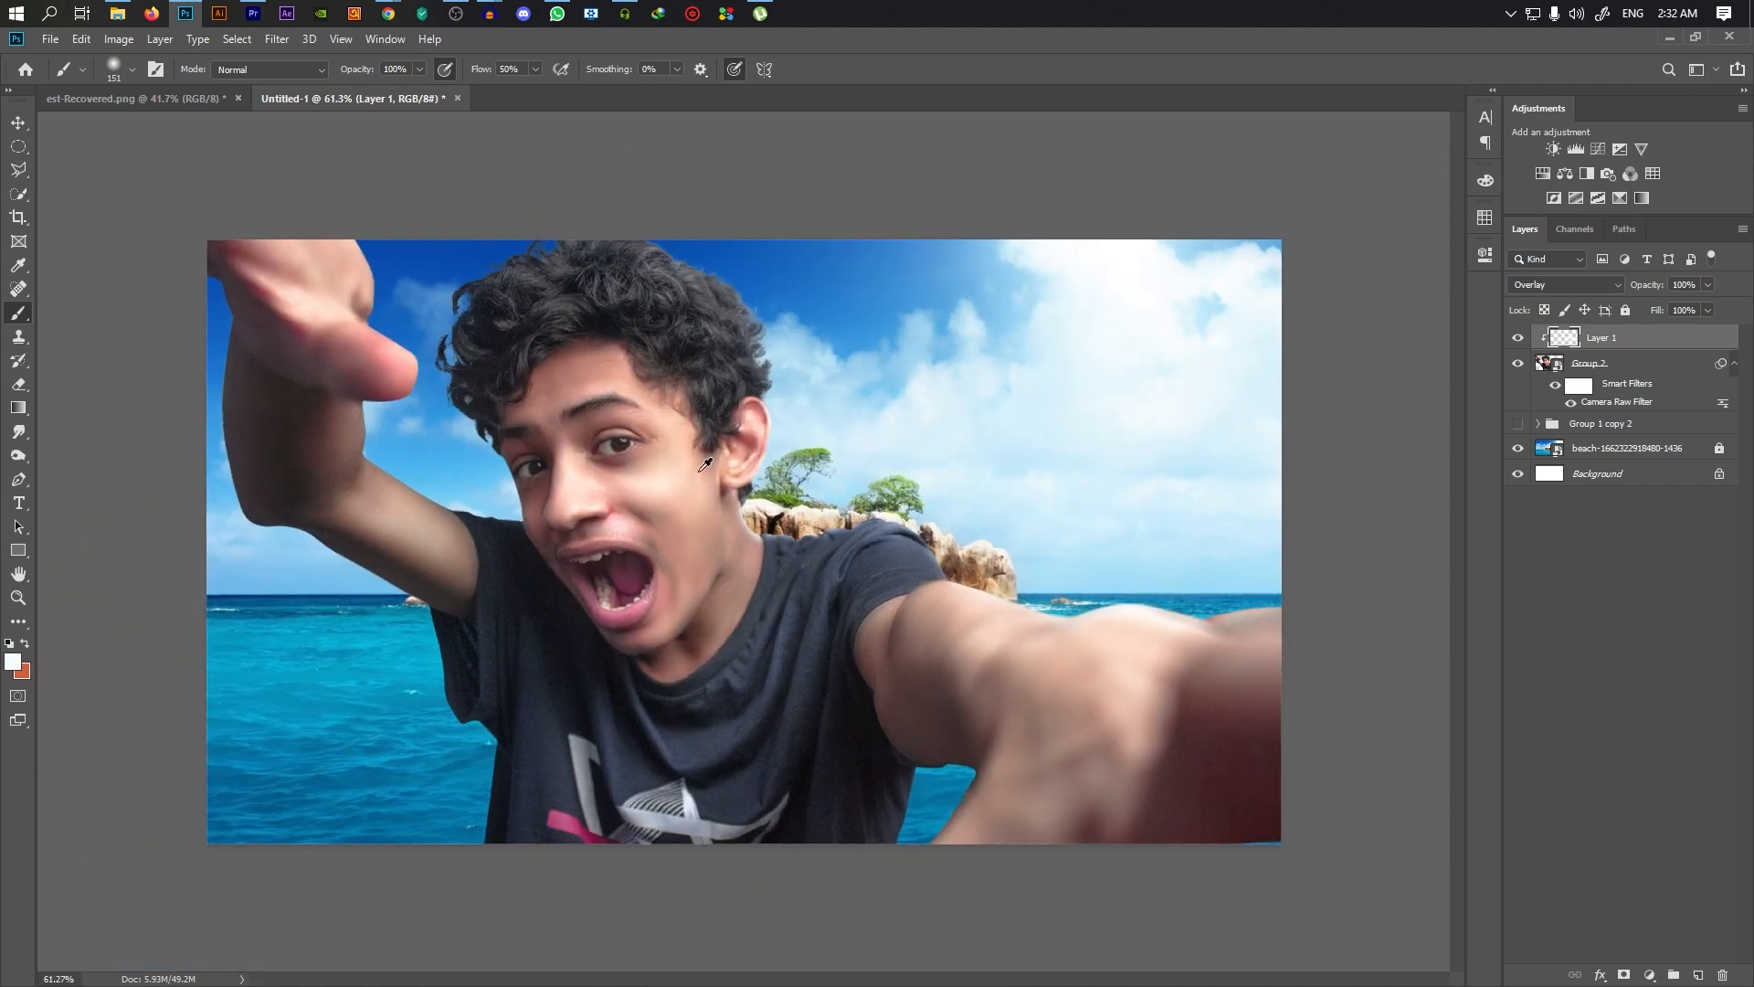
Paint a white rim highlight along the upper edge of the raised arm from the elbow crease to the sleeve, using a 45 px brush
scroll(653, 554, up, 6)
scroll(792, 598, down, 4)
scroll(568, 572, up, 4)
drag(573, 598, 523, 603)
mouse_move(658, 568)
mouse_down()
mouse_move(582, 571)
mouse_move(666, 592)
mouse_move(623, 553)
mouse_move(1076, 847)
mouse_up()
key(ctrl+z)
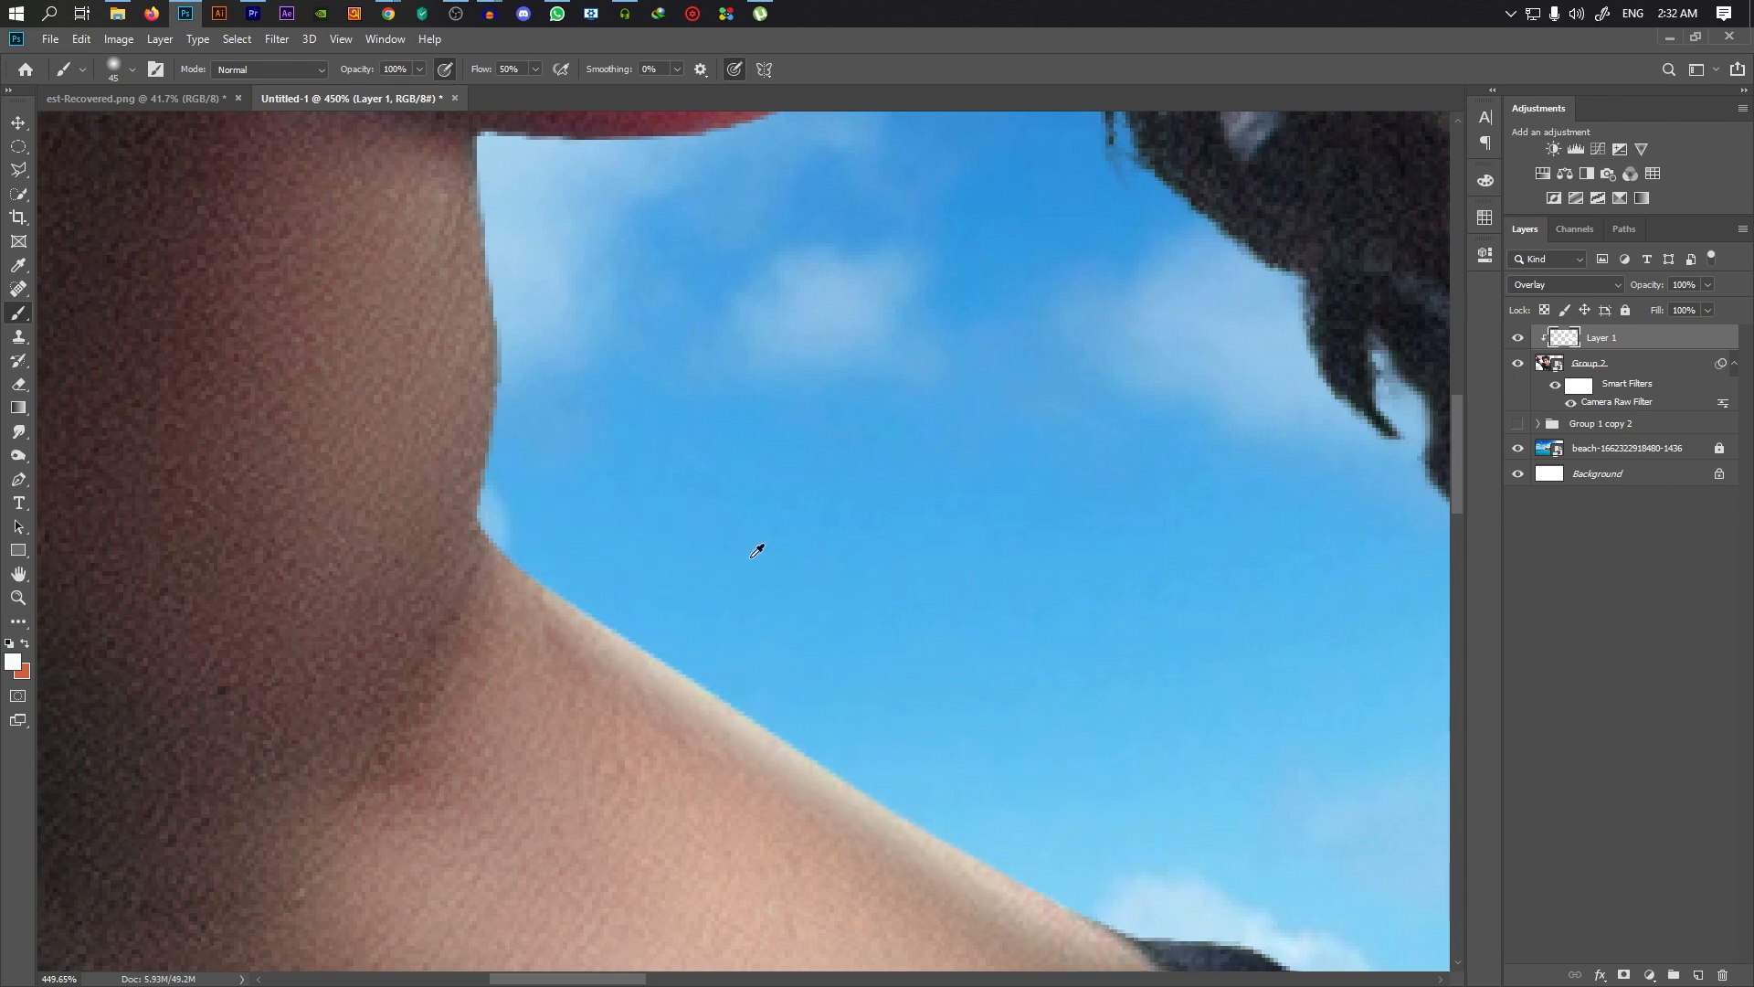
Paint a white rim highlight along the underside of the raised arm from the armpit toward the elbow with a 63 px brush
scroll(760, 545, down, 6)
scroll(315, 585, up, 5)
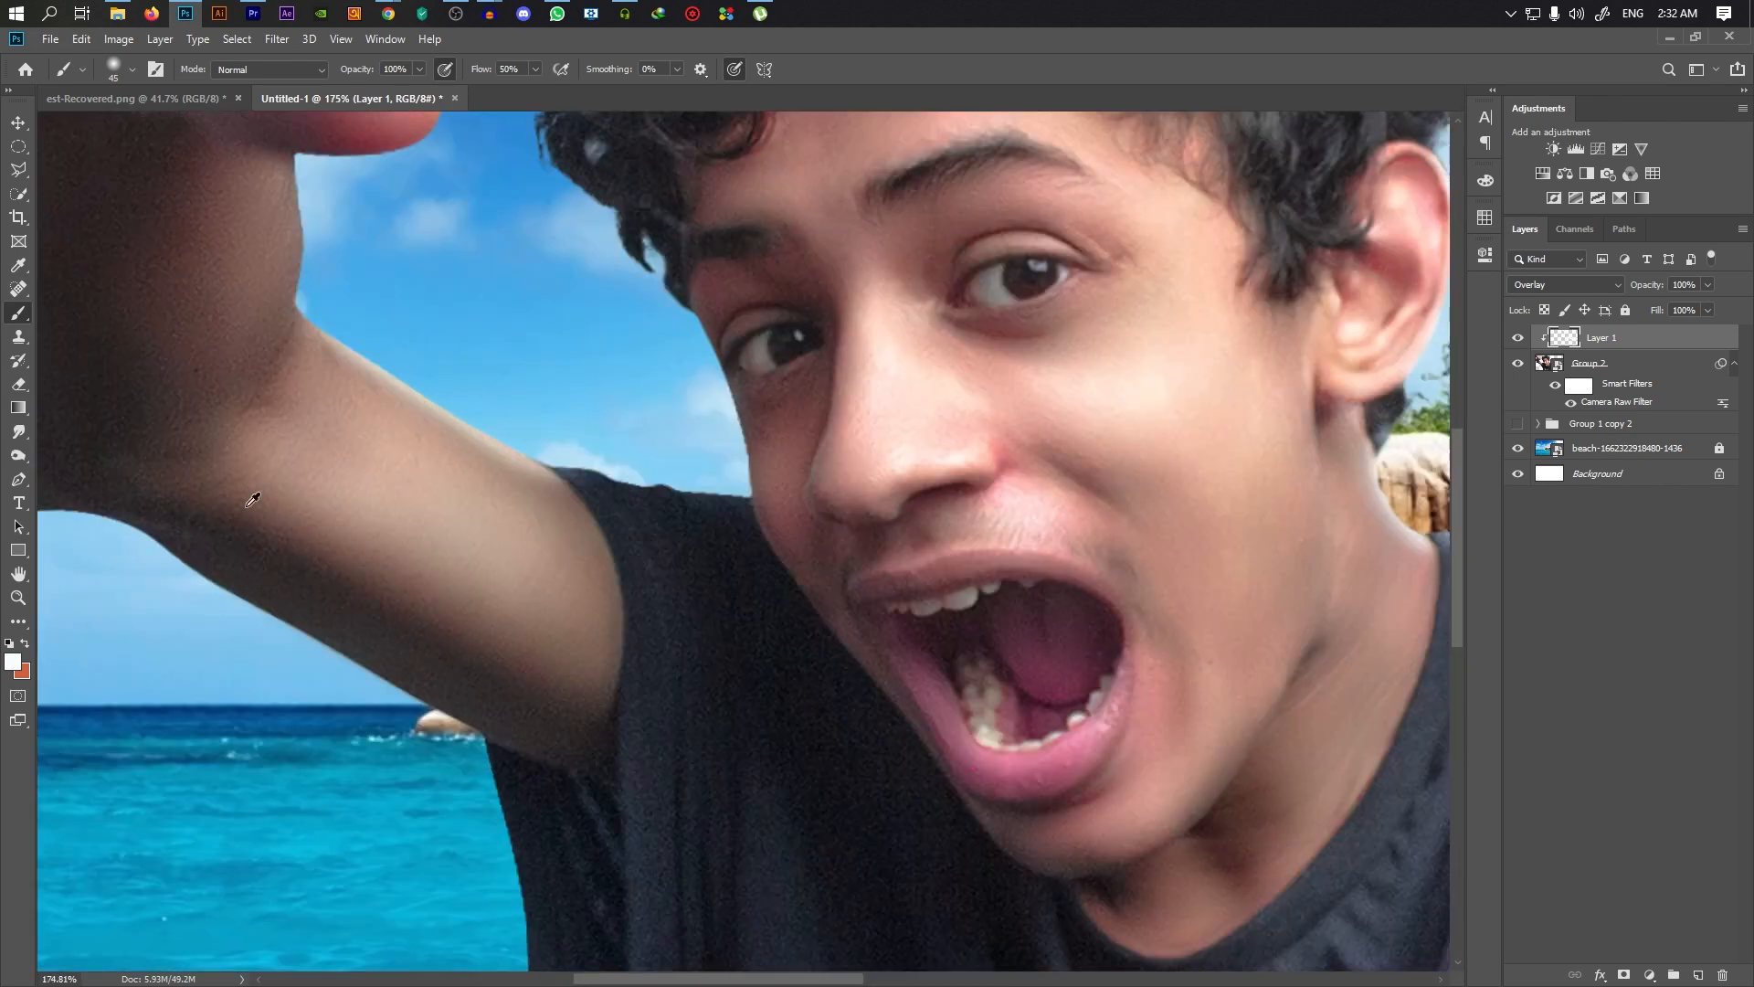
drag(228, 576, 243, 575)
mouse_move(643, 816)
mouse_down()
mouse_move(265, 583)
mouse_move(263, 559)
mouse_up()
key(ctrl+z)
drag(618, 797, 196, 548)
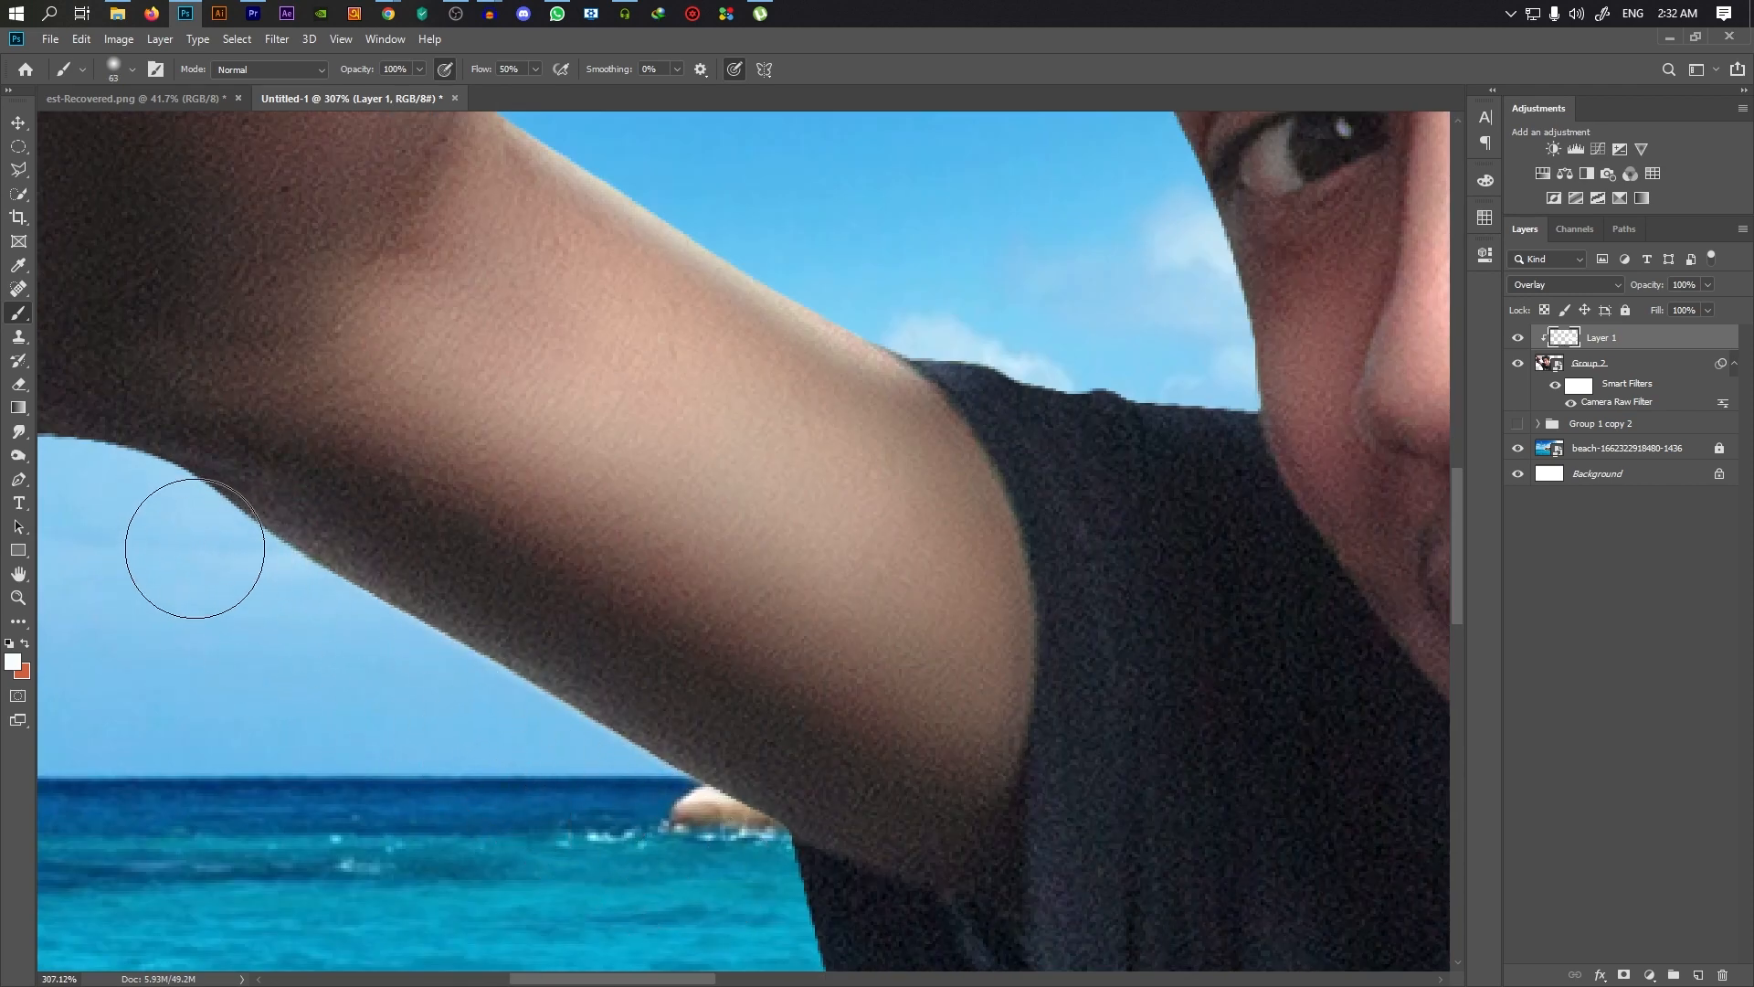
scroll(783, 597, down, 6)
scroll(235, 501, up, 2)
scroll(235, 502, up, 4)
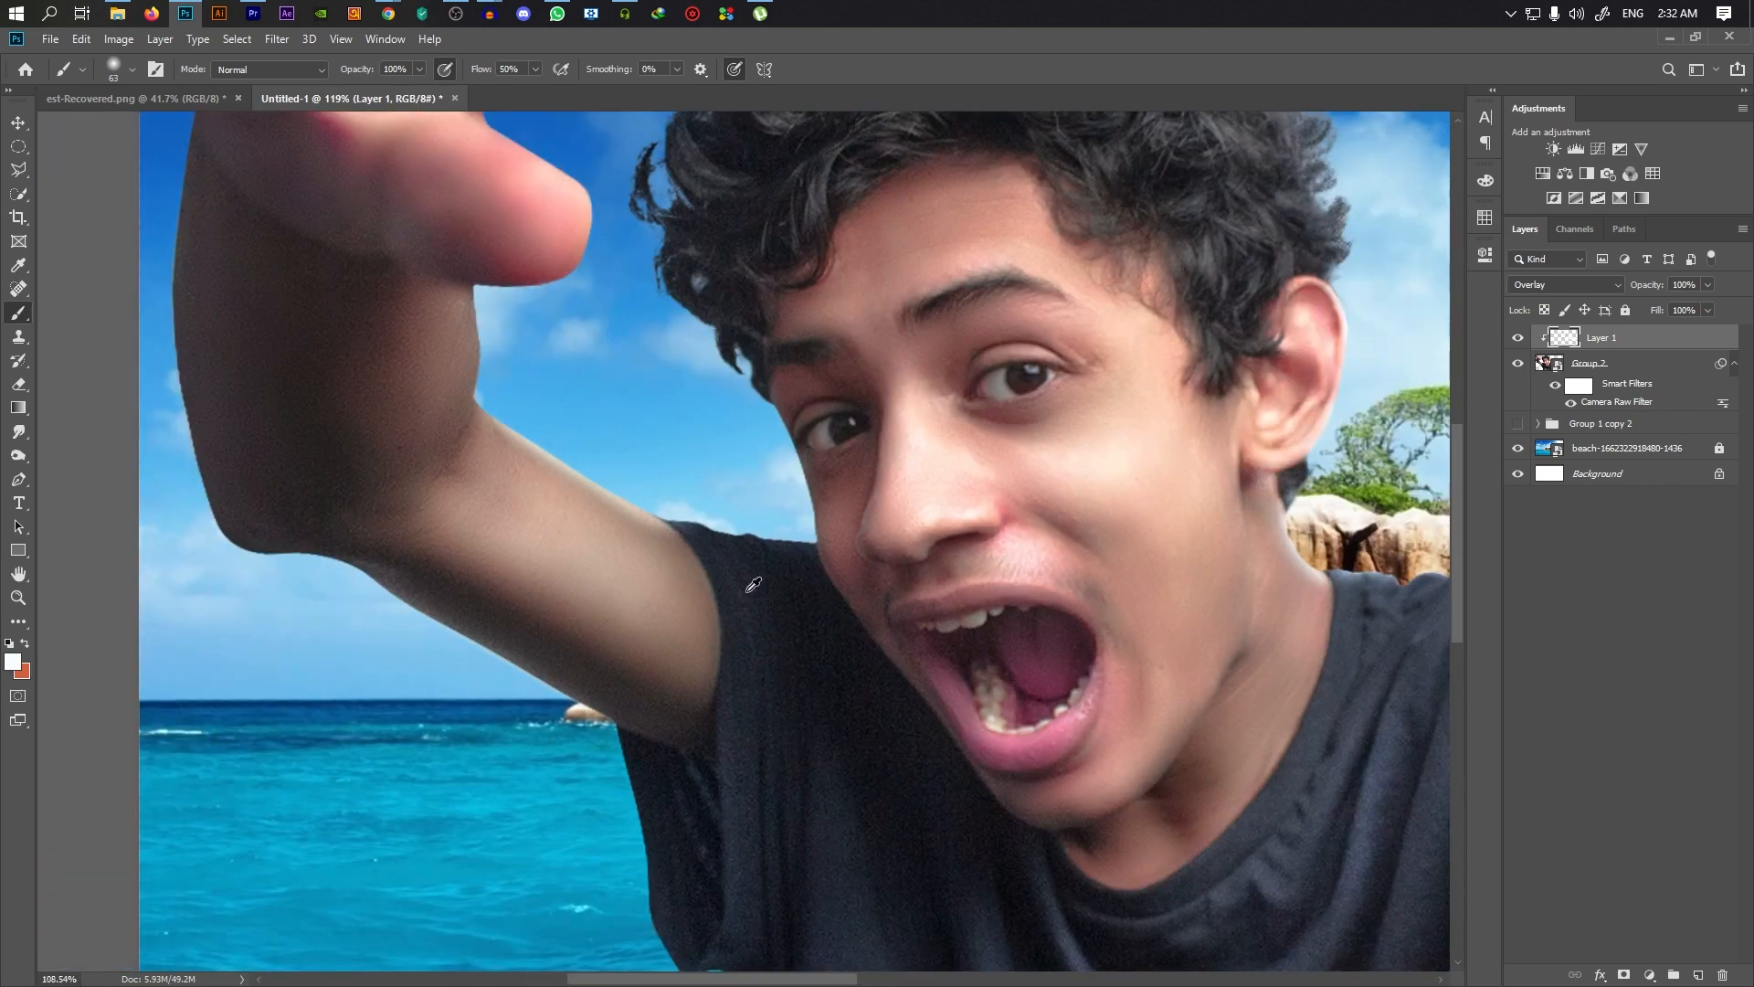
Continue the rim highlight around the raised arm's elbow and up the forearm's outer edge
drag(491, 634, 254, 381)
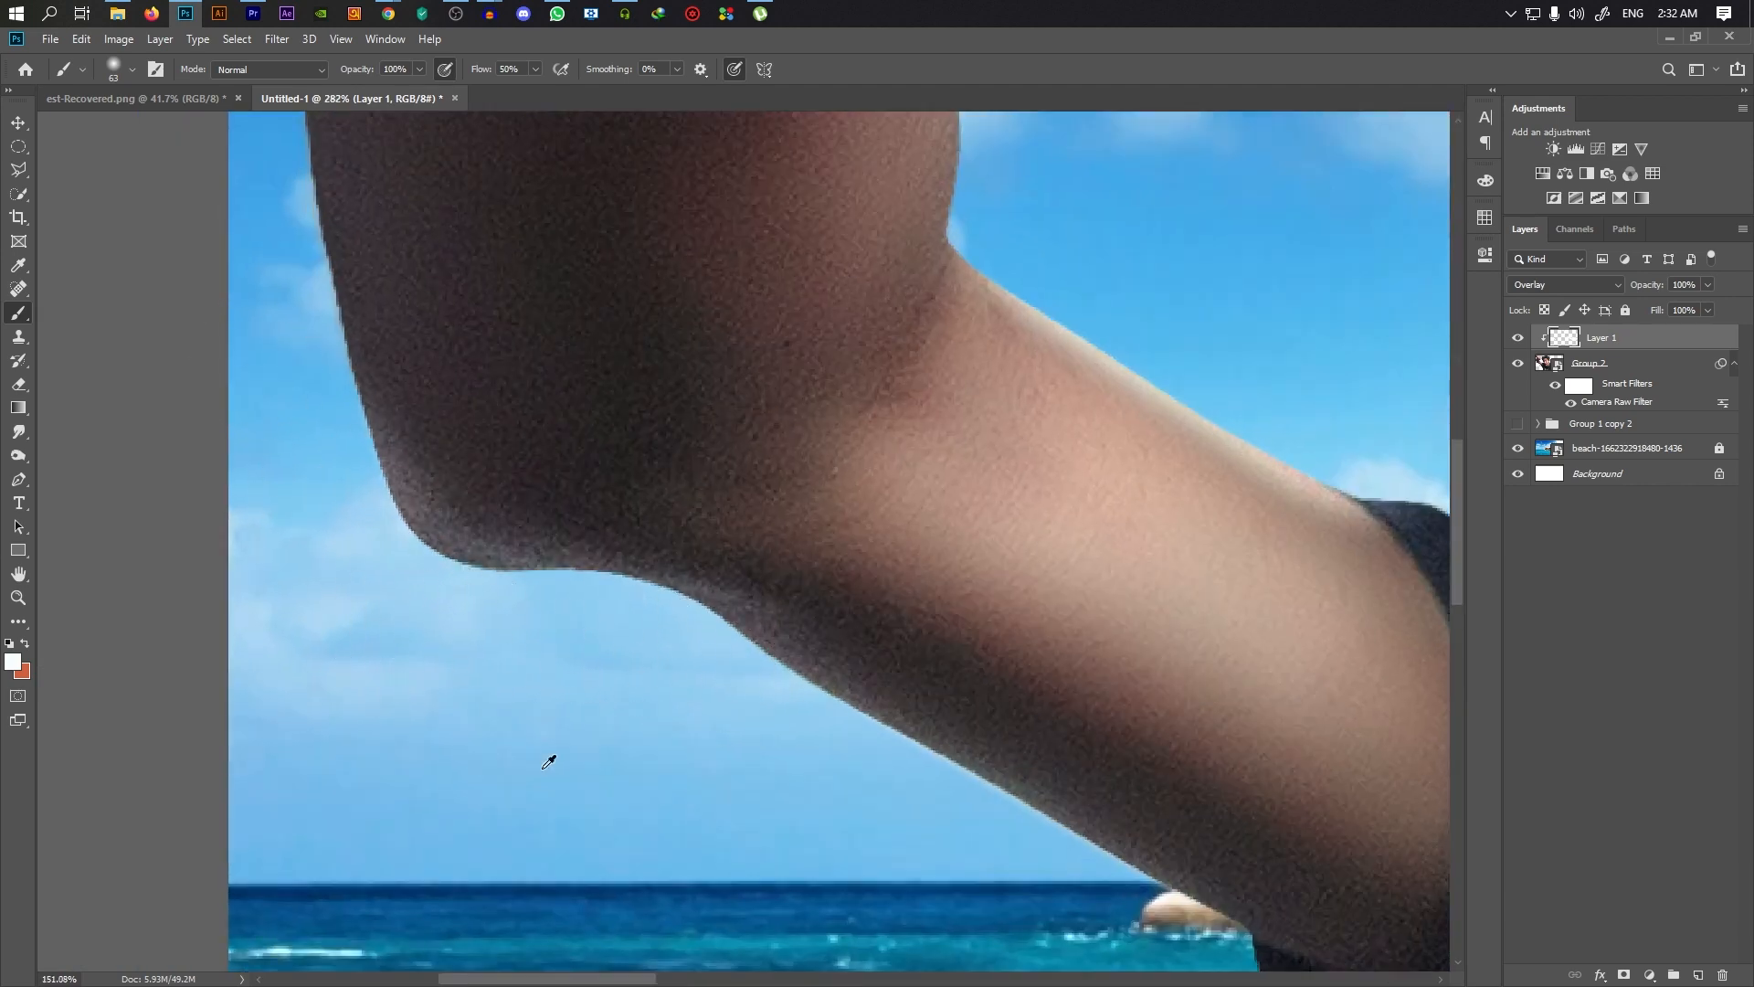
scroll(549, 762, down, 4)
scroll(475, 676, up, 3)
drag(404, 686, 366, 286)
scroll(400, 502, down, 6)
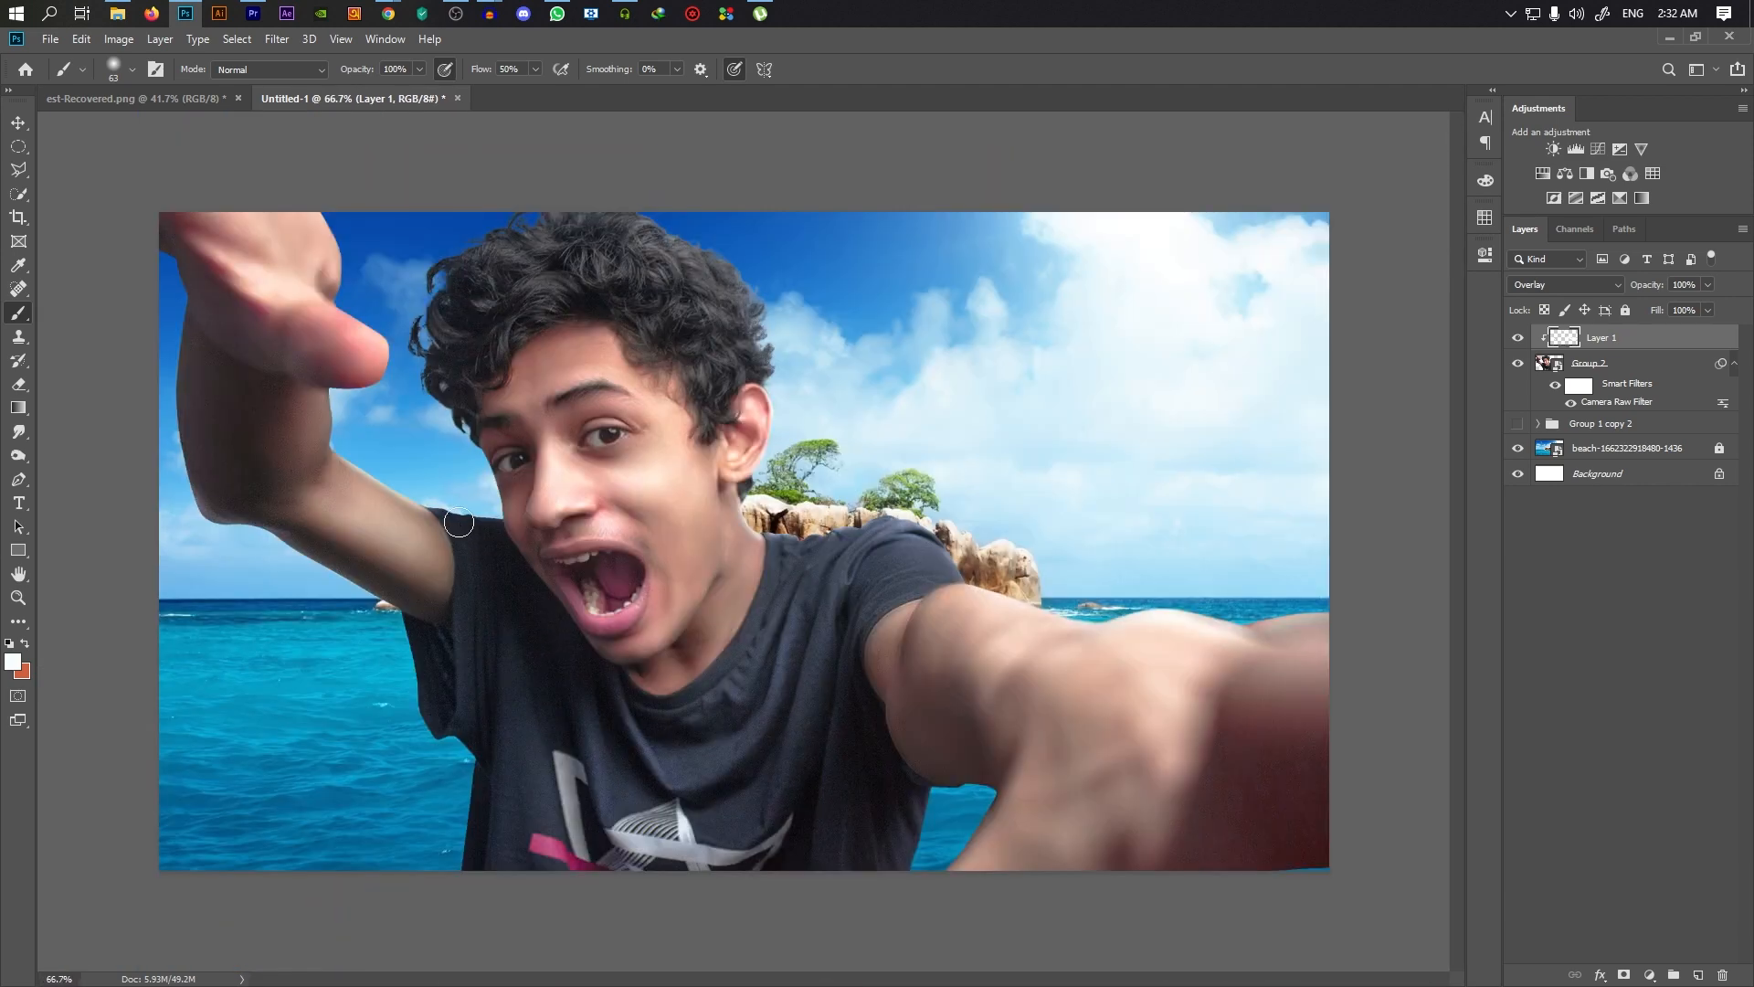
Highlight the top edge of the shirt shoulder between the raised arm and the face
scroll(426, 479, up, 6)
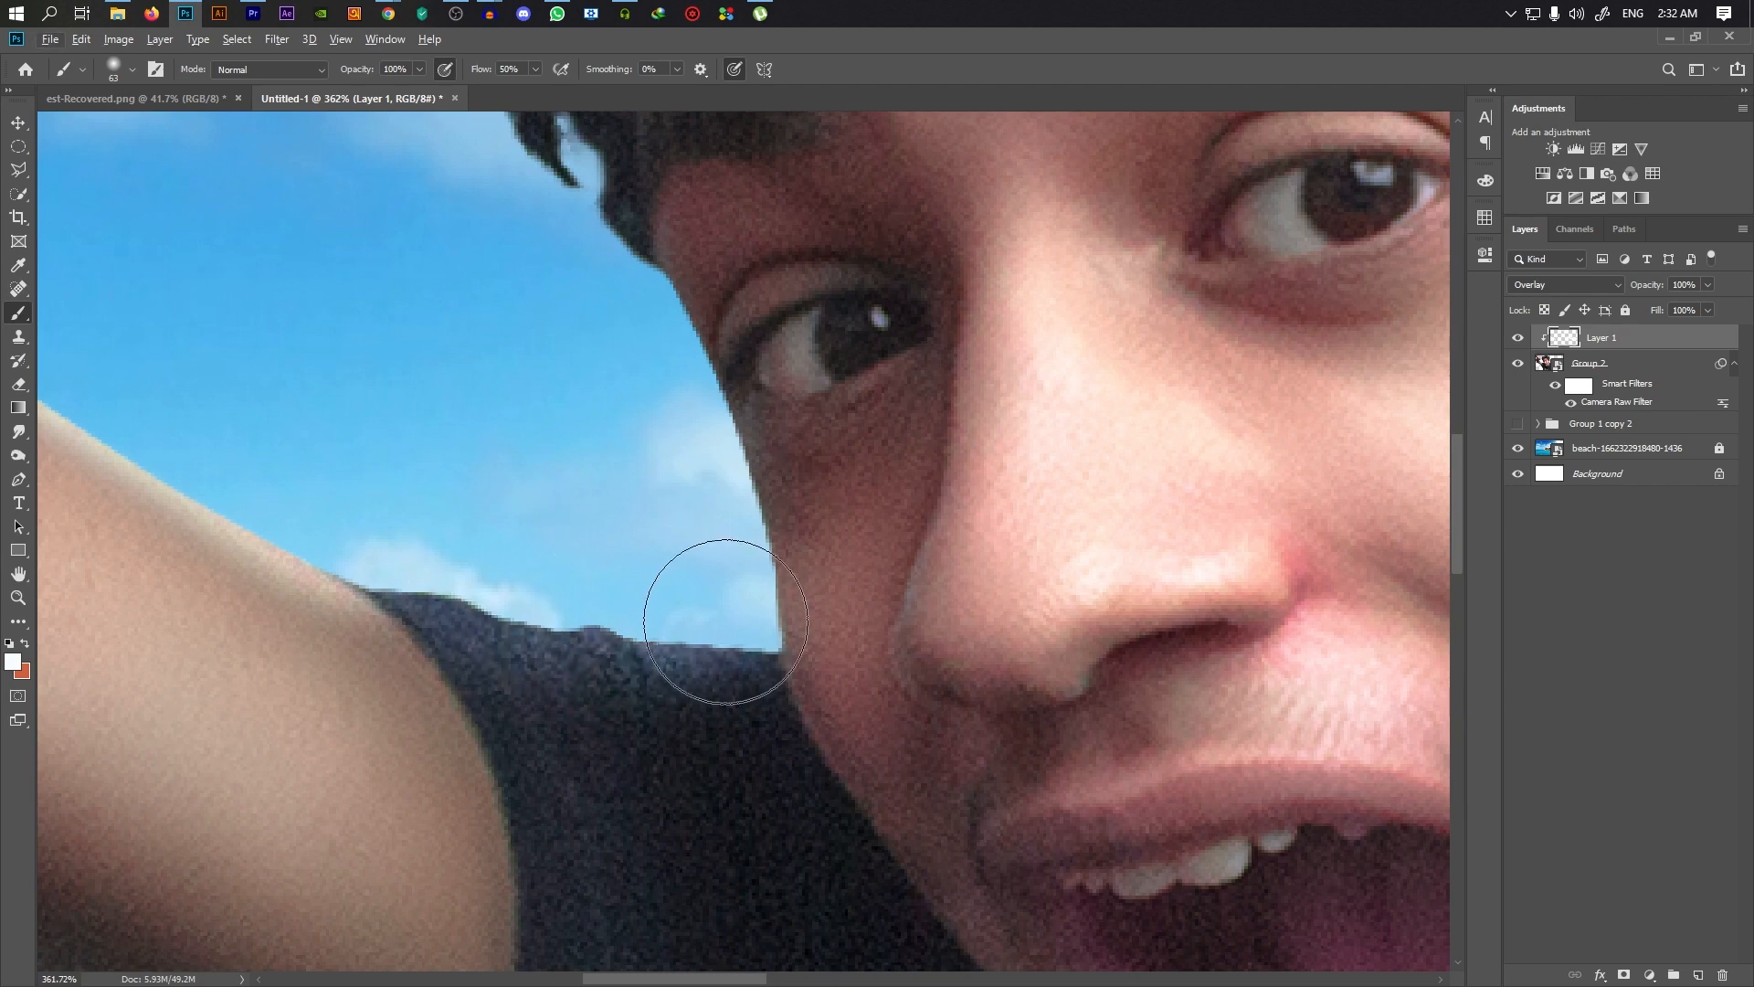
alt+right_click(691, 609)
scroll(537, 548, down, 1)
scroll(537, 548, up, 1)
key(bracketright)
drag(350, 378, 807, 798)
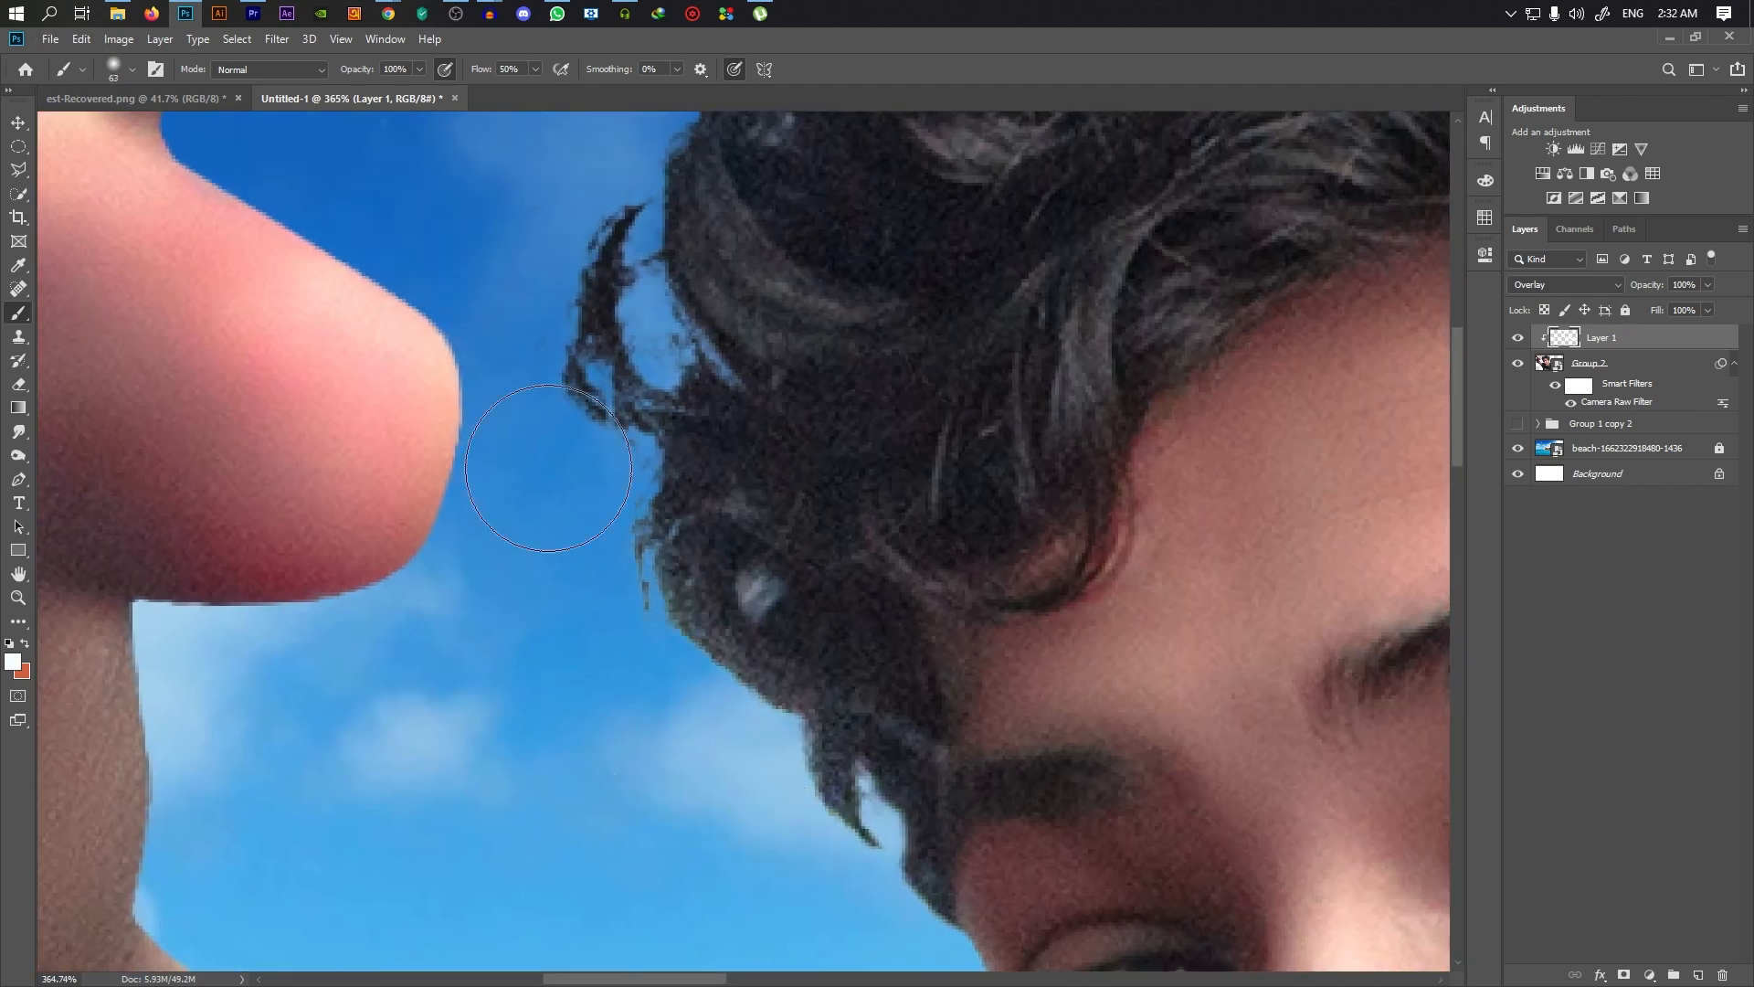
Paint white rim highlights along the raised hand's thumb tip and the hand's edge above it with a 50 px brush
scroll(611, 519, down, 4)
scroll(540, 697, up, 3)
alt+right_click(477, 732)
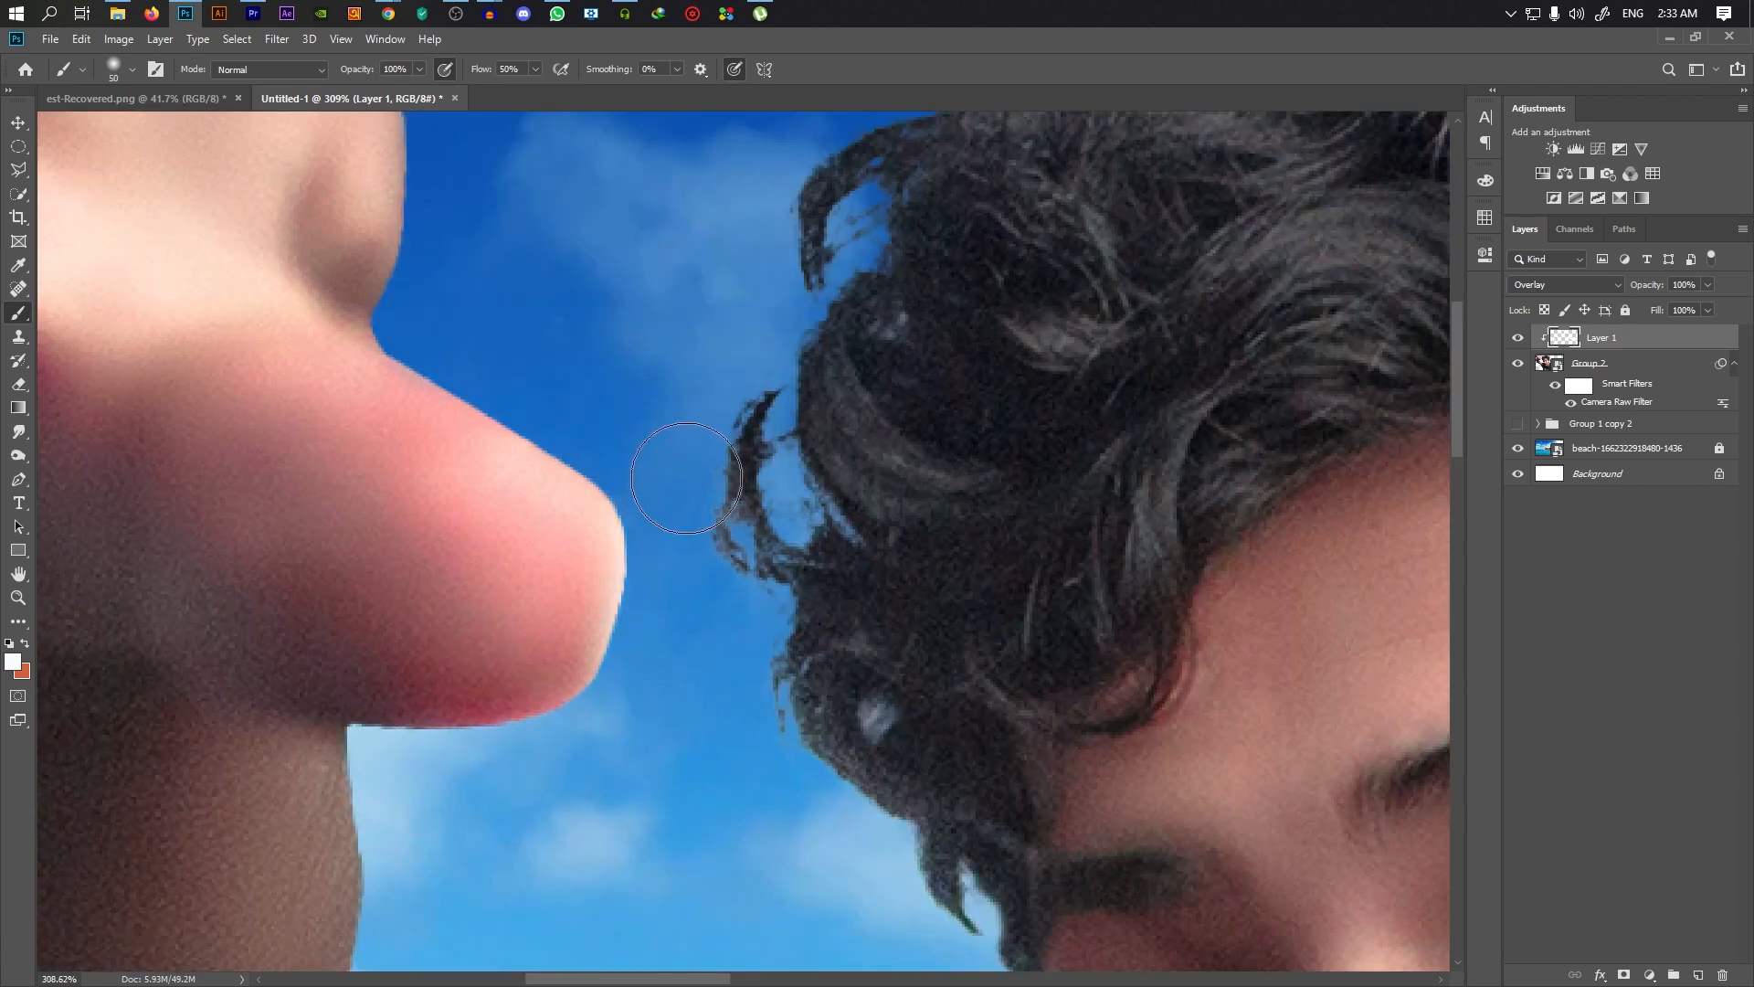
scroll(736, 487, down, 4)
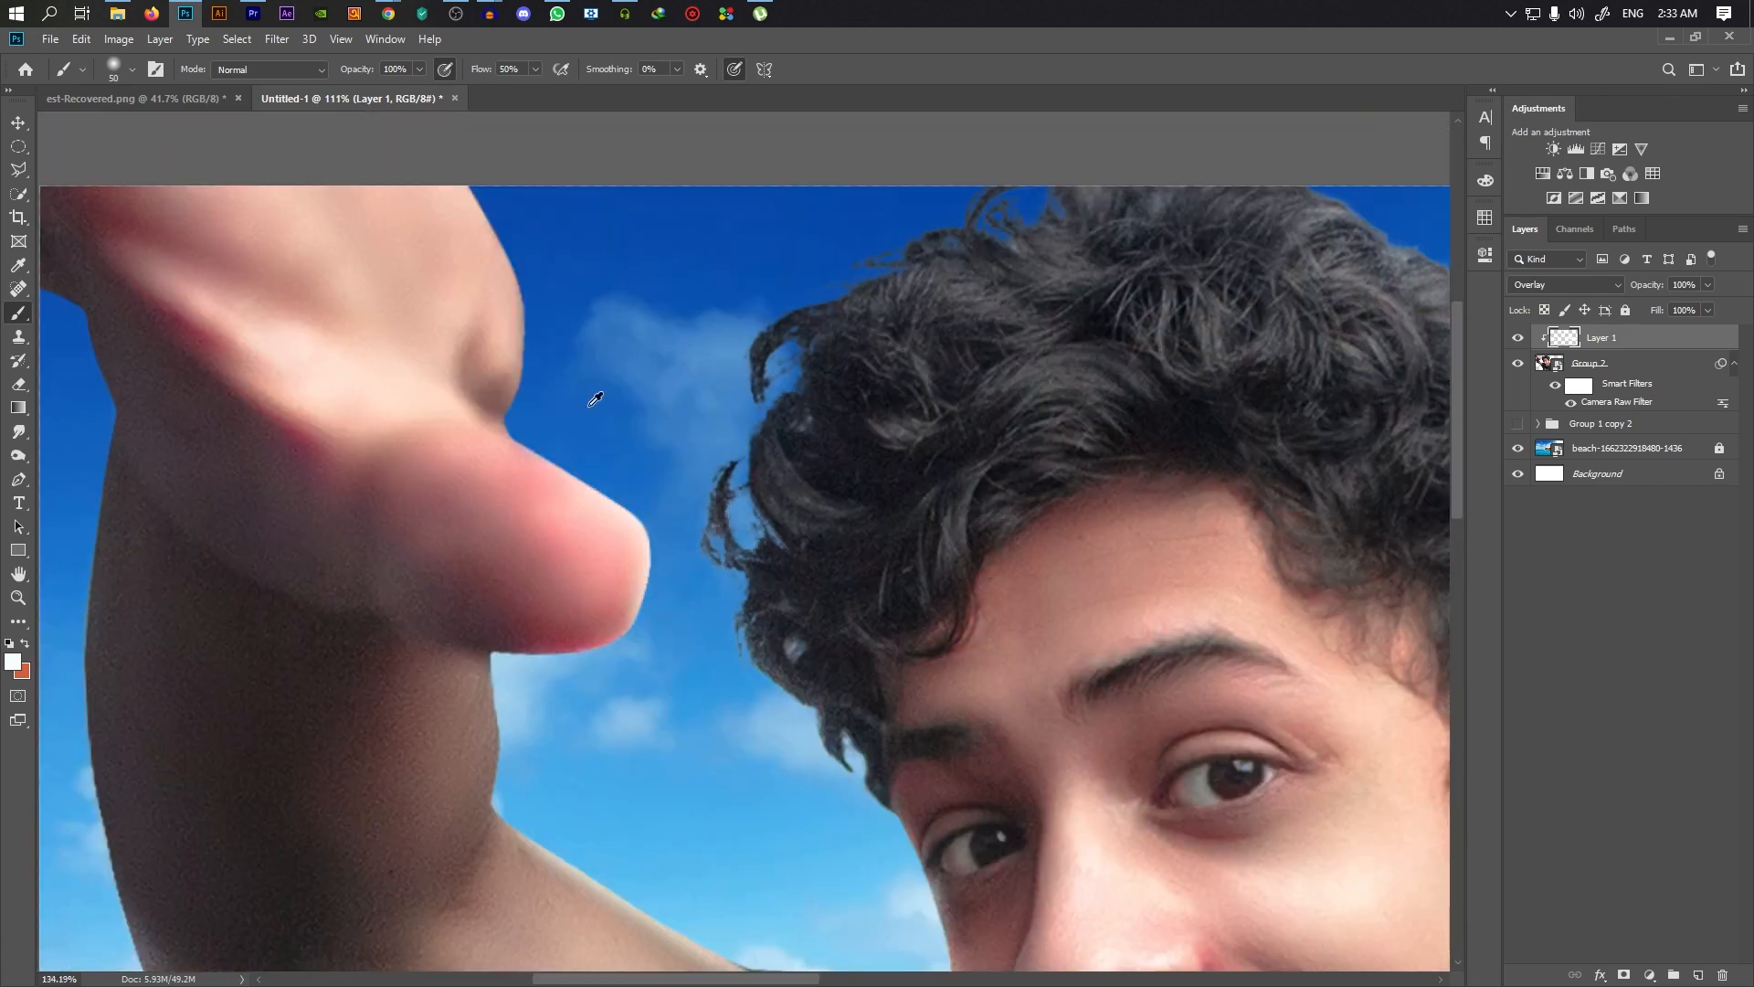
scroll(613, 630, up, 3)
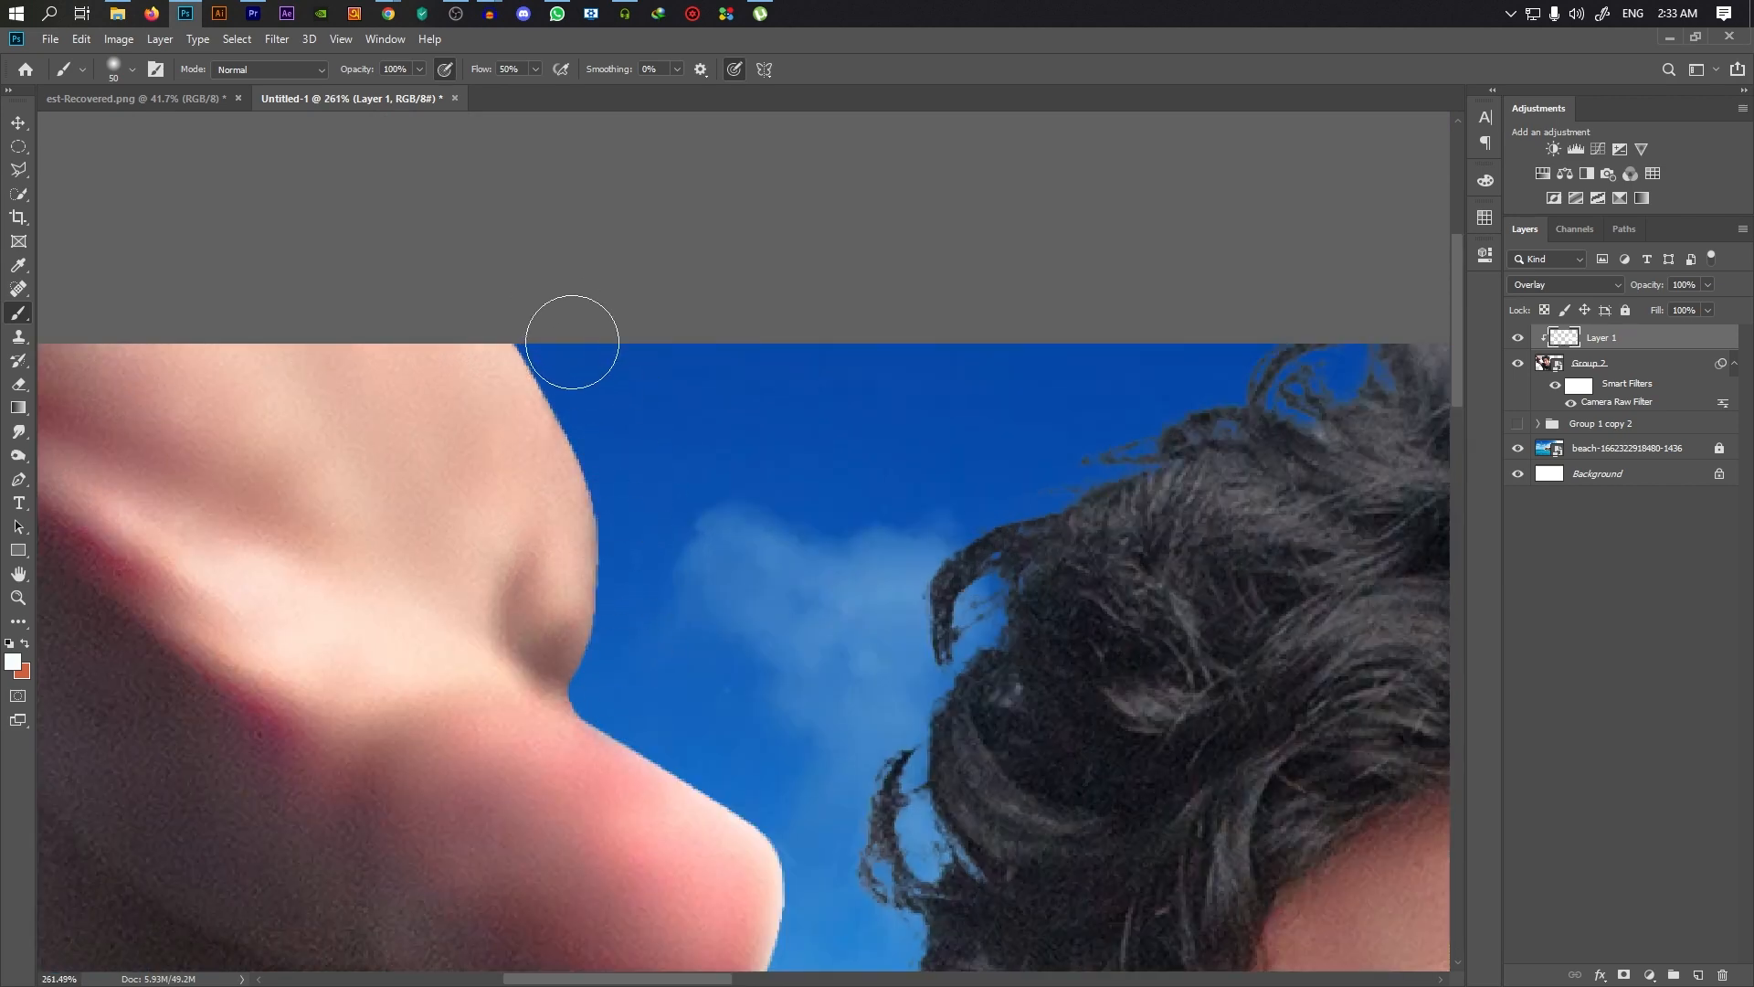
scroll(663, 503, down, 4)
scroll(811, 474, up, 3)
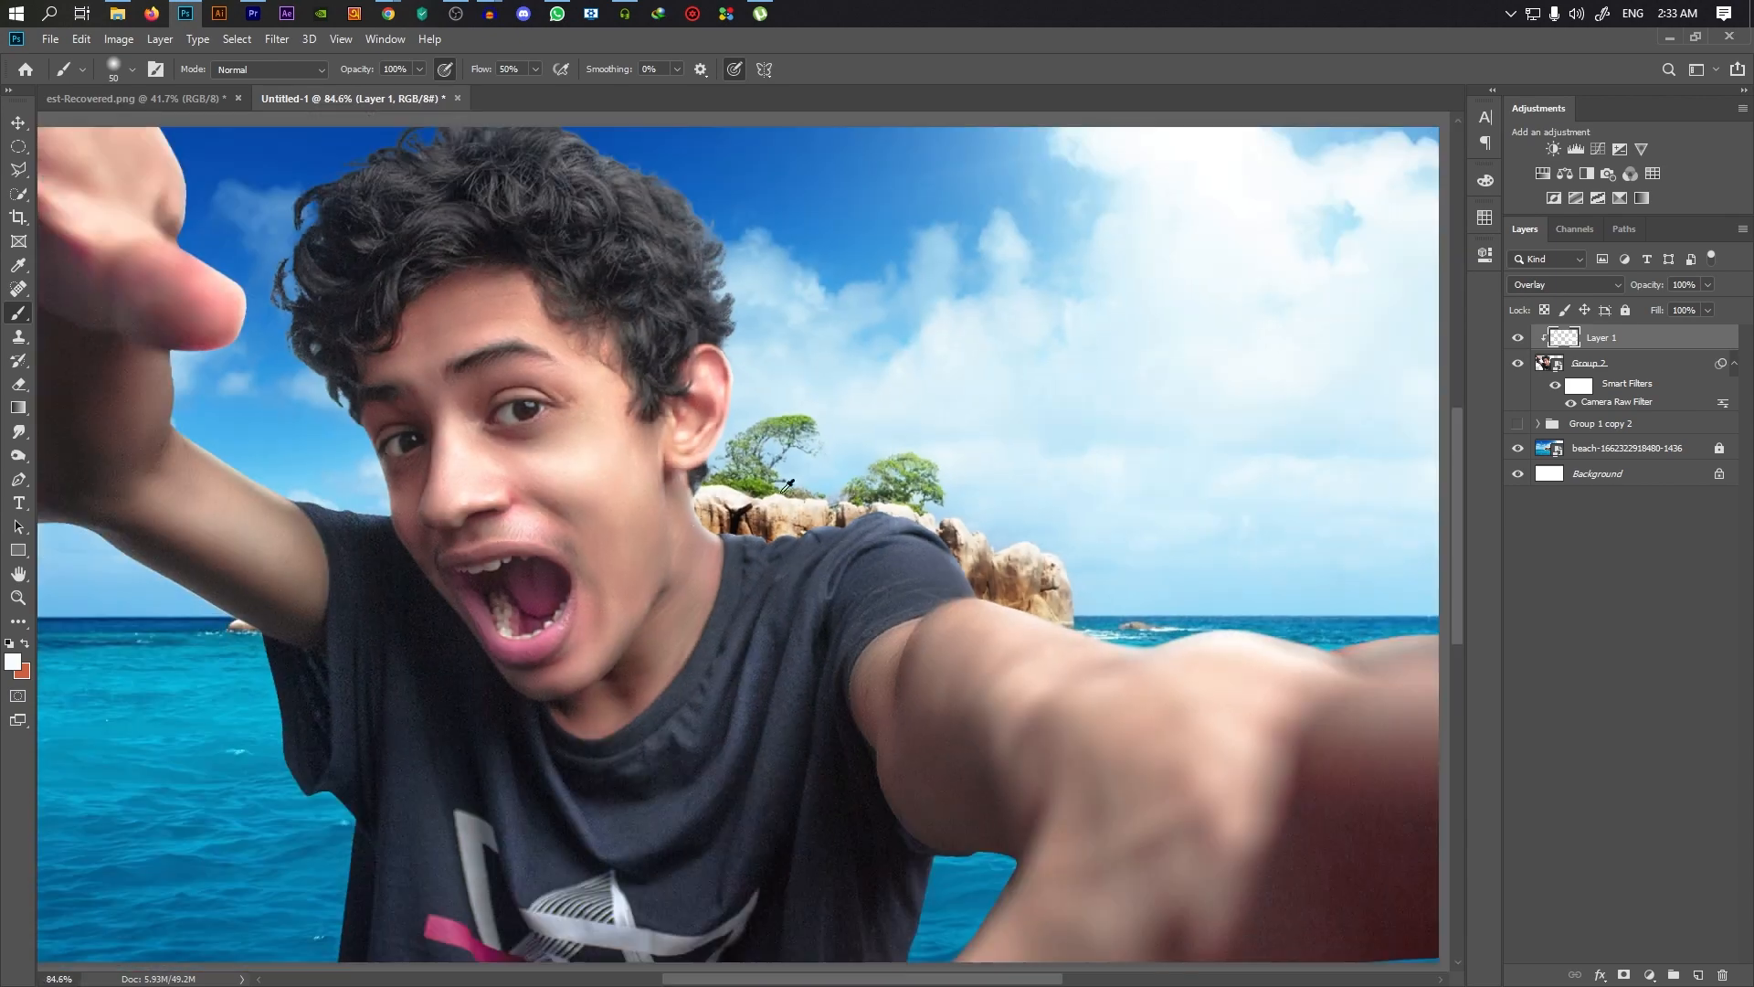
Paint soft rim highlights along the hanging sleeve below the raised arm and the shirt's side edge against the sea
scroll(812, 474, down, 2)
scroll(585, 658, up, 6)
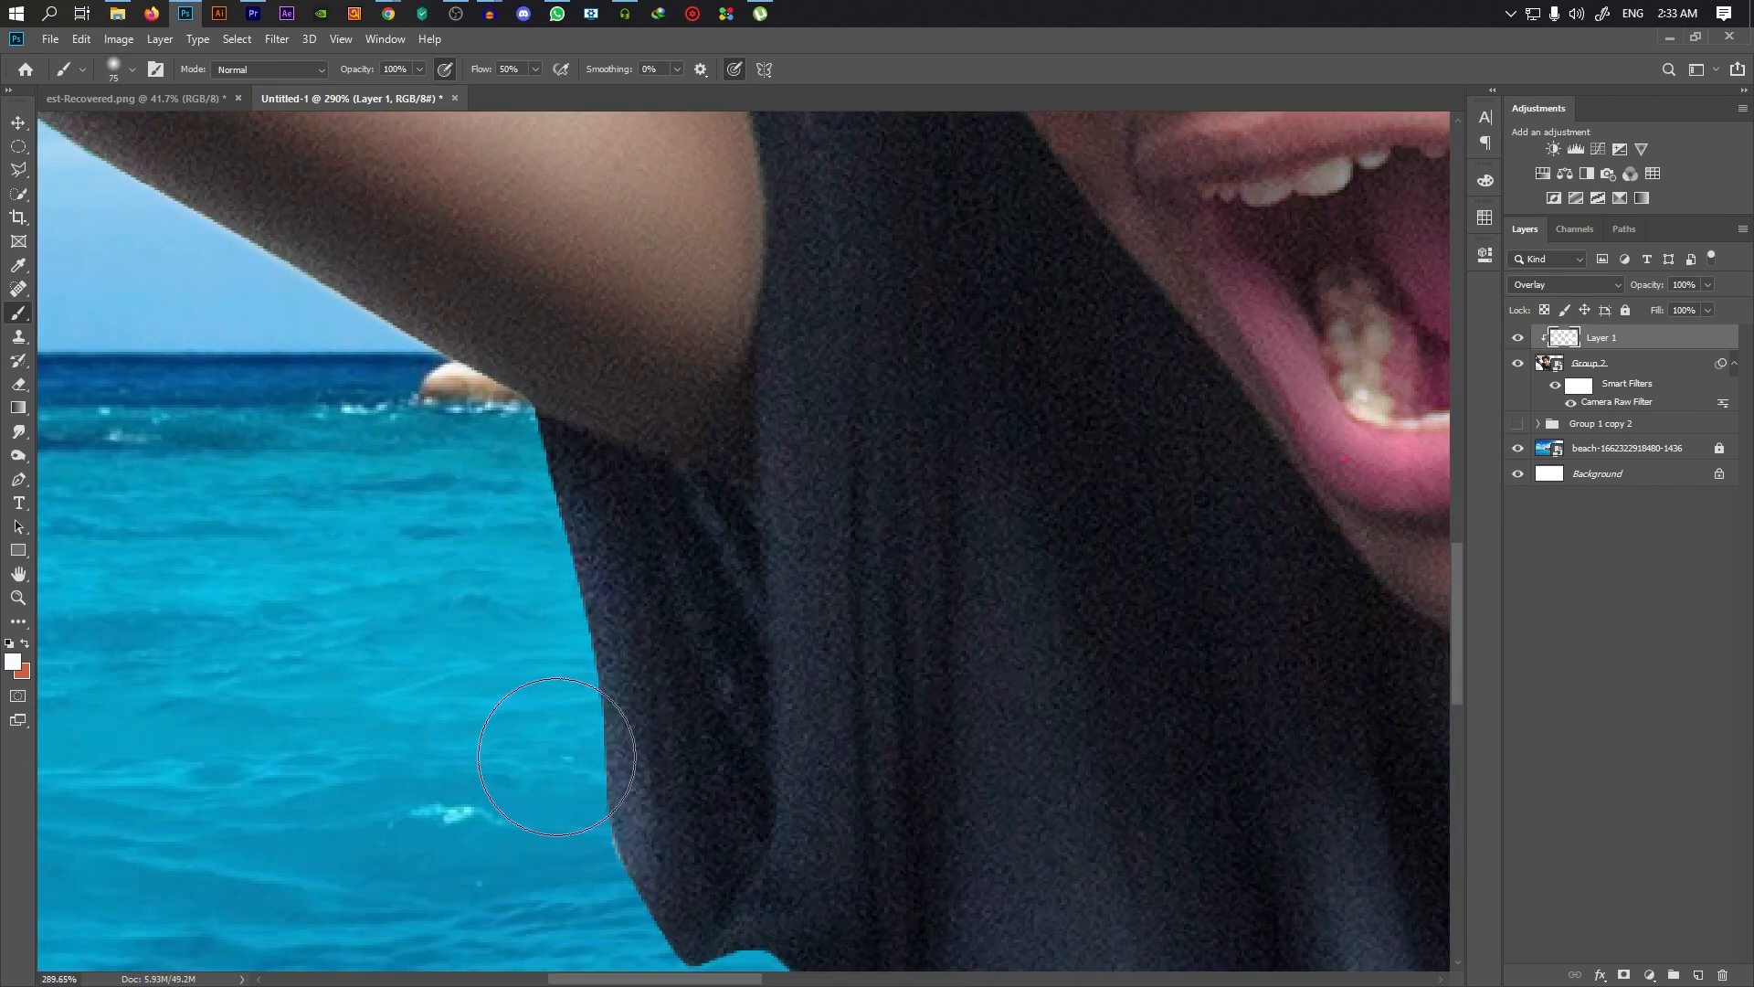
scroll(557, 757, down, 3)
scroll(621, 731, down, 1)
alt+right_click(704, 744)
scroll(667, 855, down, 3)
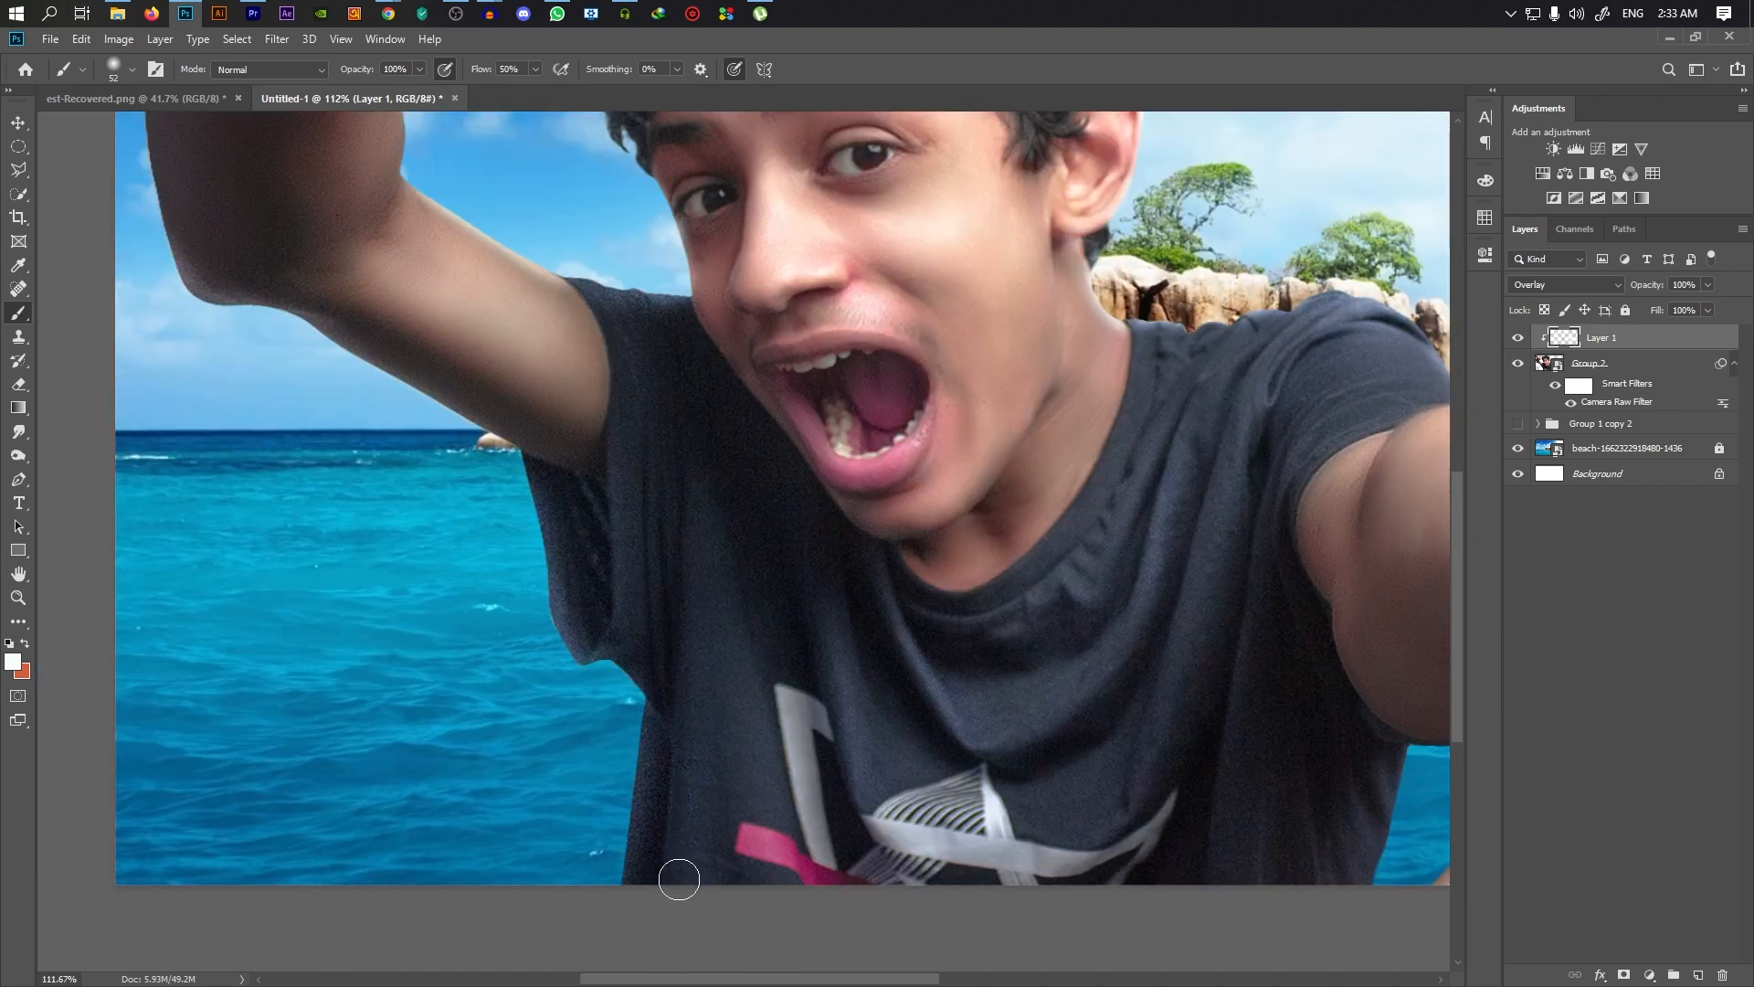
Paint soft white rim highlights along the shirt and arm edges around the sea gap below the outstretched arm
drag(1353, 772, 795, 836)
scroll(951, 834, up, 1)
drag(941, 840, 979, 668)
scroll(862, 701, up, 3)
drag(862, 701, 985, 722)
mouse_move(891, 731)
mouse_down()
mouse_move(850, 768)
mouse_move(677, 760)
mouse_up()
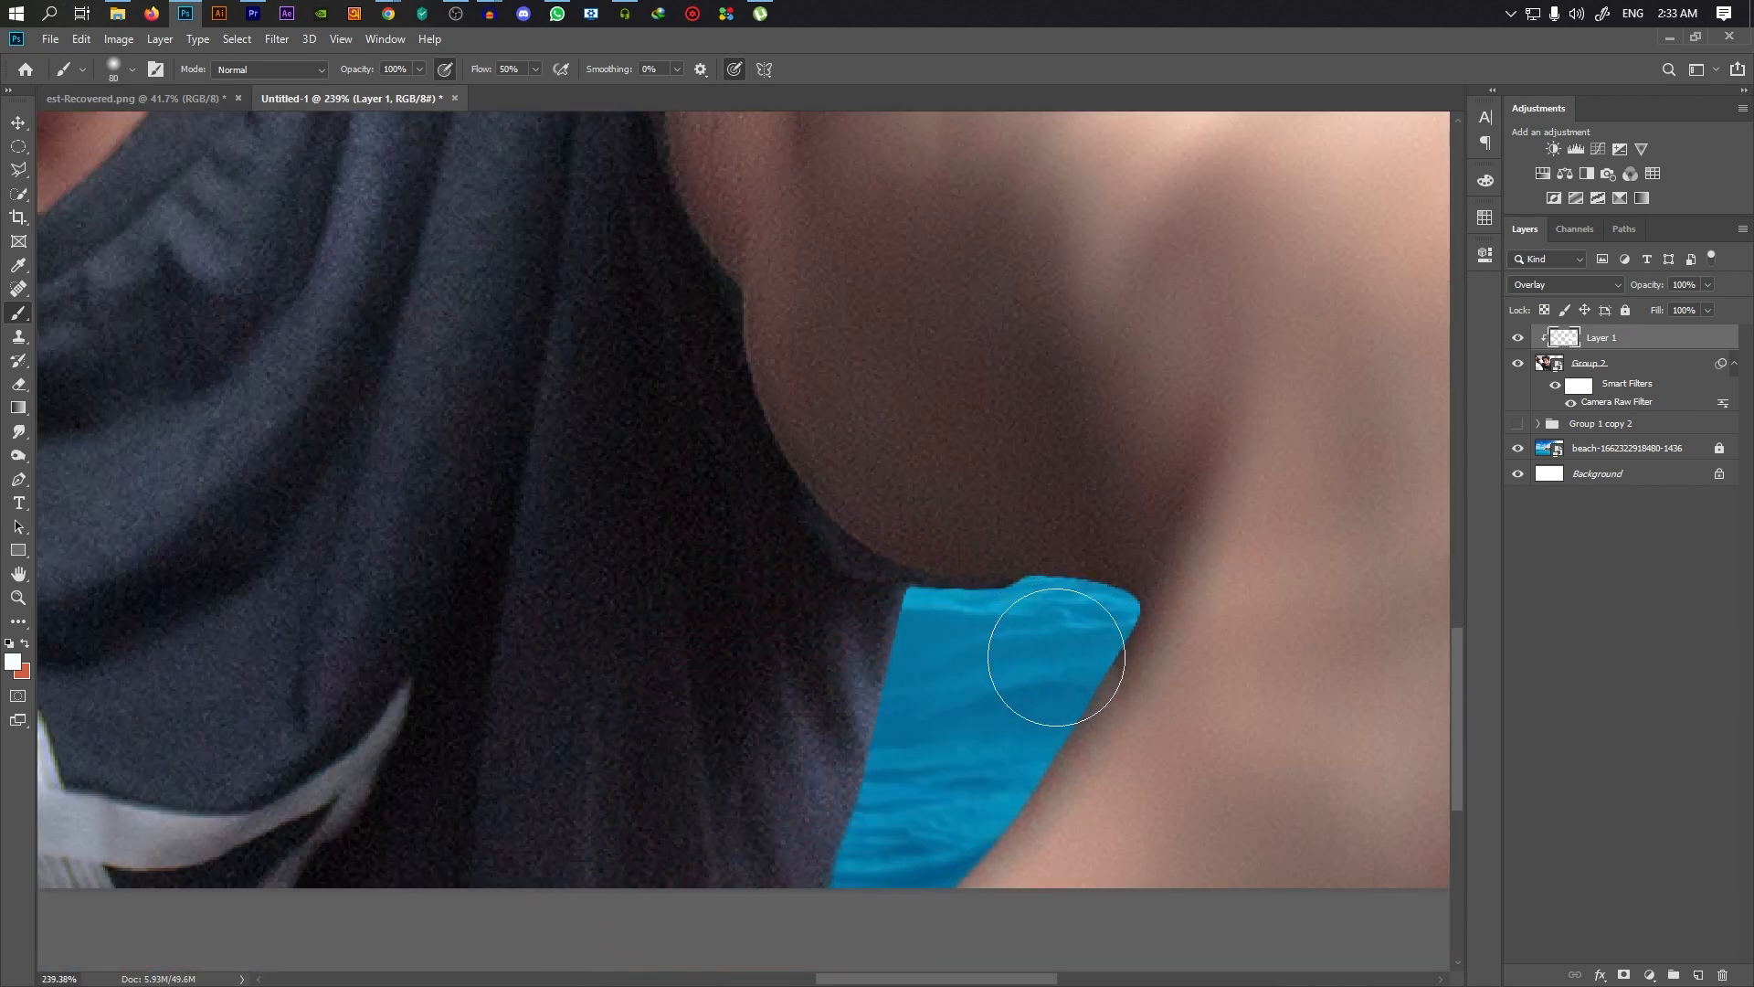
scroll(918, 809, down, 4)
drag(930, 789, 919, 789)
scroll(972, 768, up, 3)
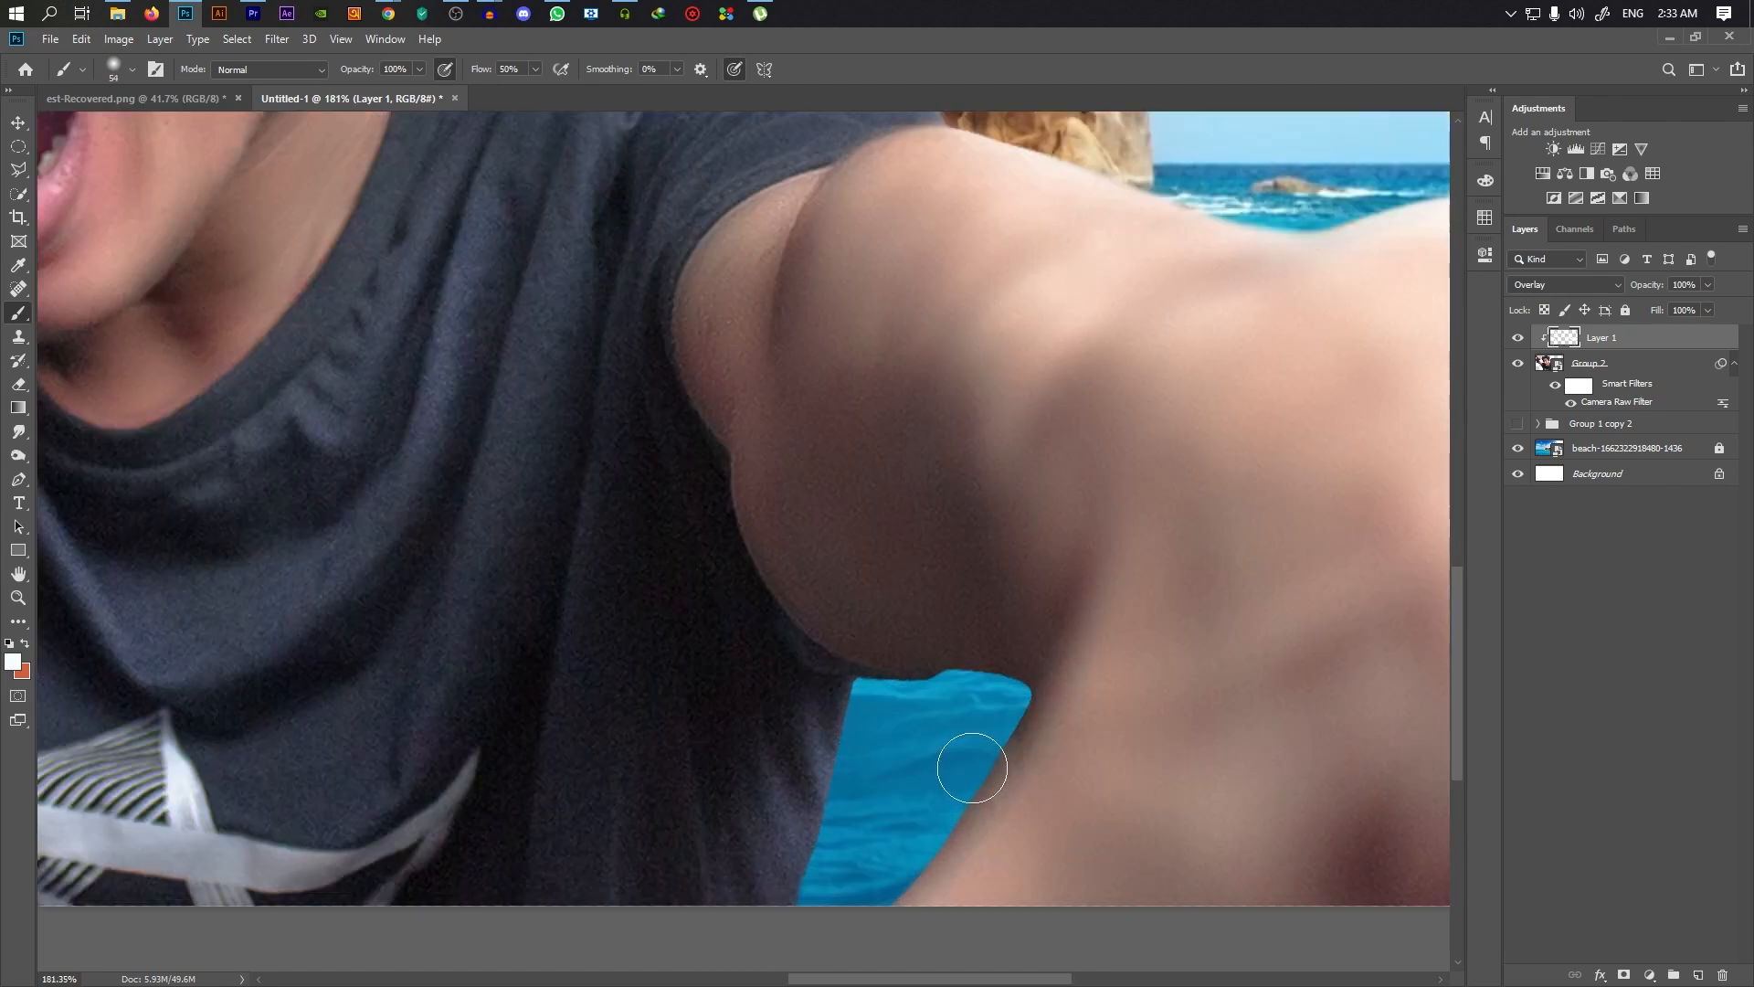
scroll(931, 737, down, 5)
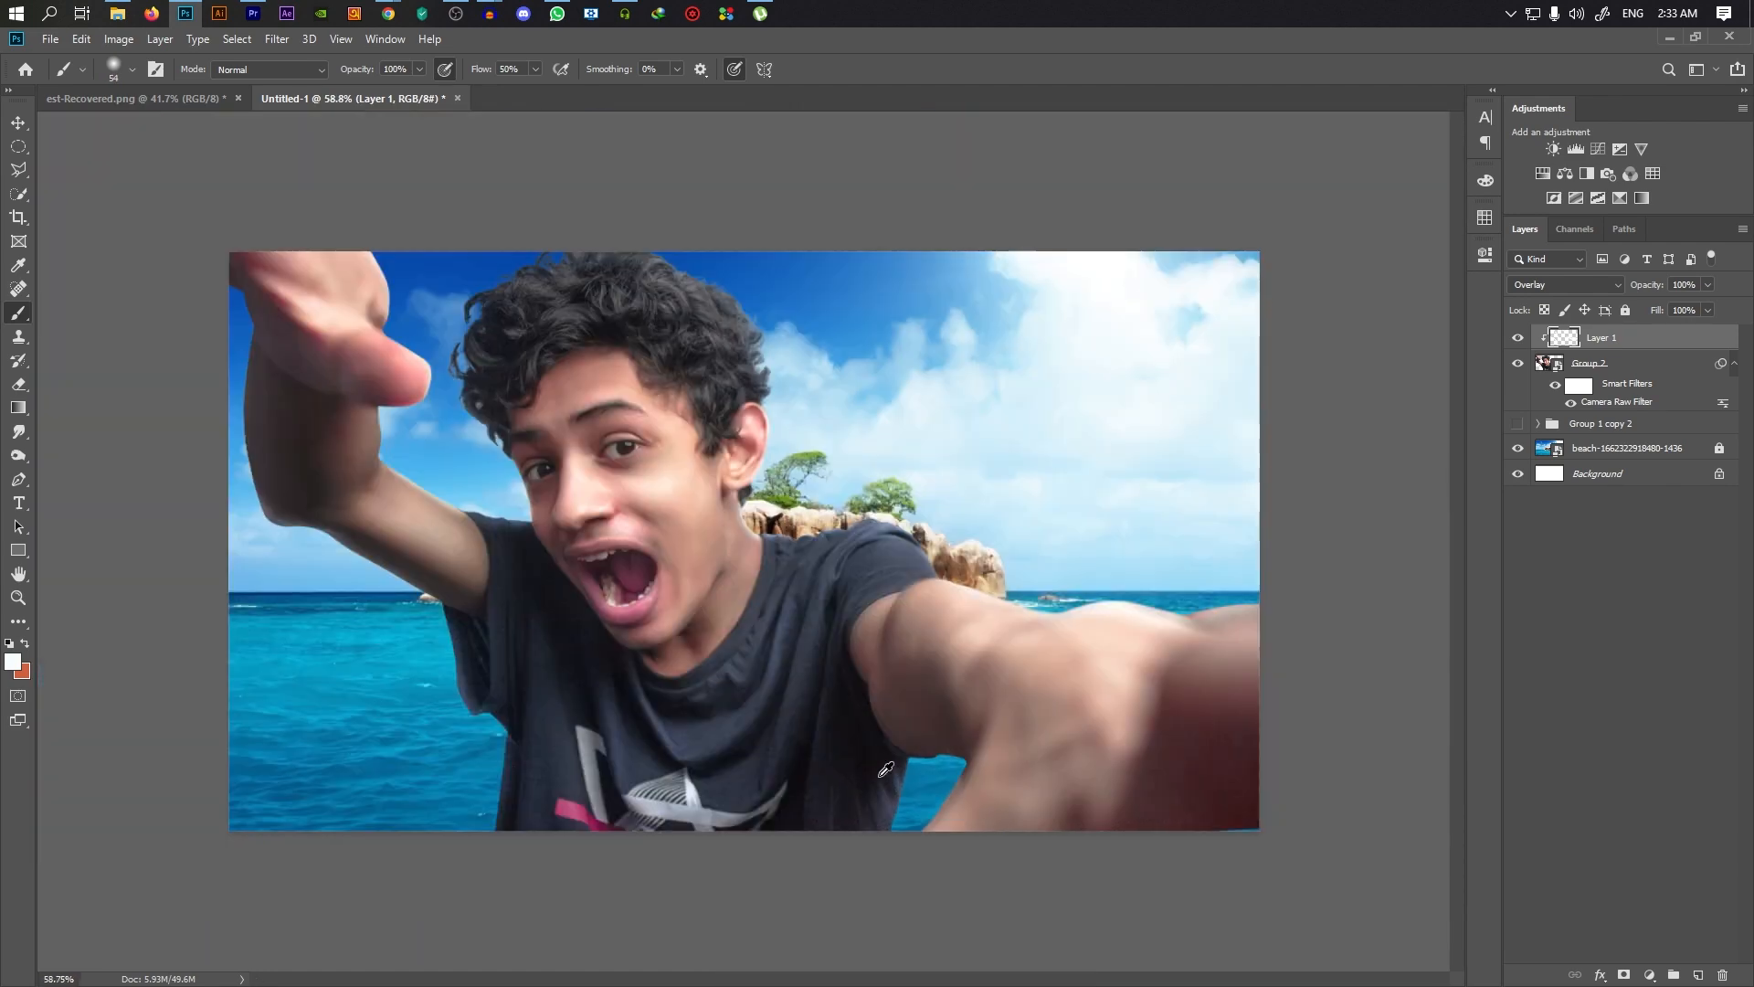
Review the painted rim highlights across the portrait and toggle the highlight layer's visibility to compare with and without them
scroll(445, 316, up, 3)
scroll(418, 404, up, 4)
drag(442, 633, 475, 634)
drag(350, 620, 373, 618)
scroll(694, 526, down, 3)
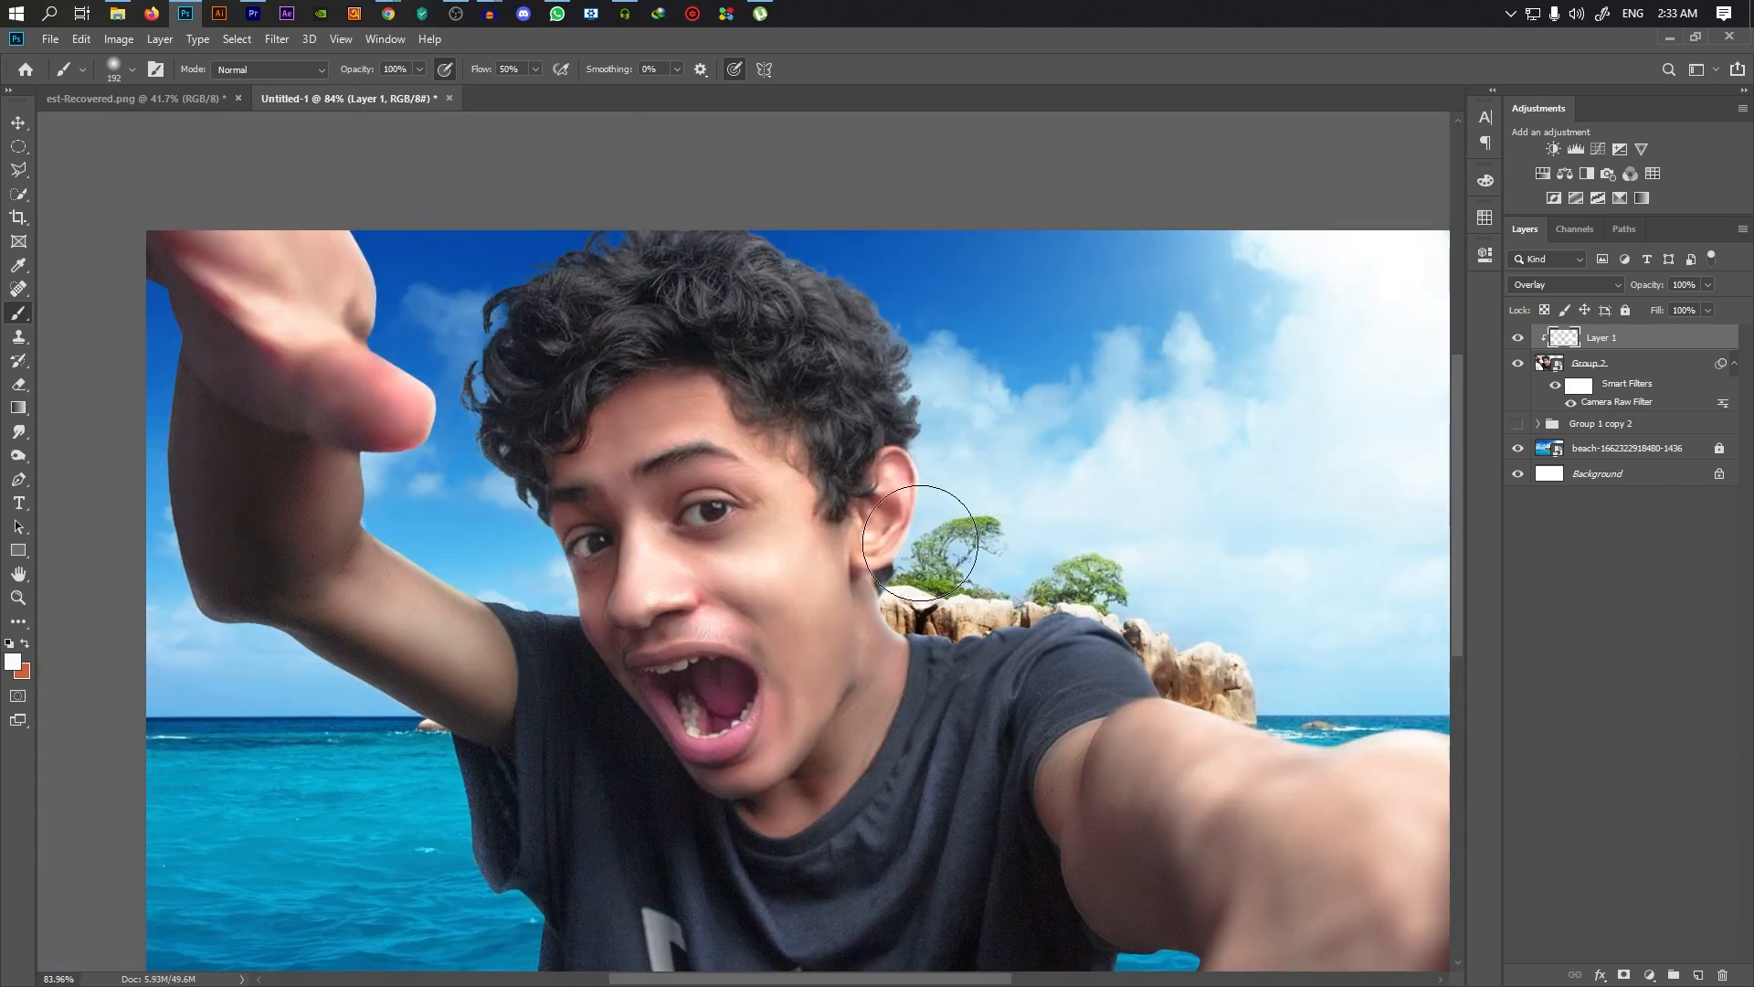
scroll(920, 578, down, 3)
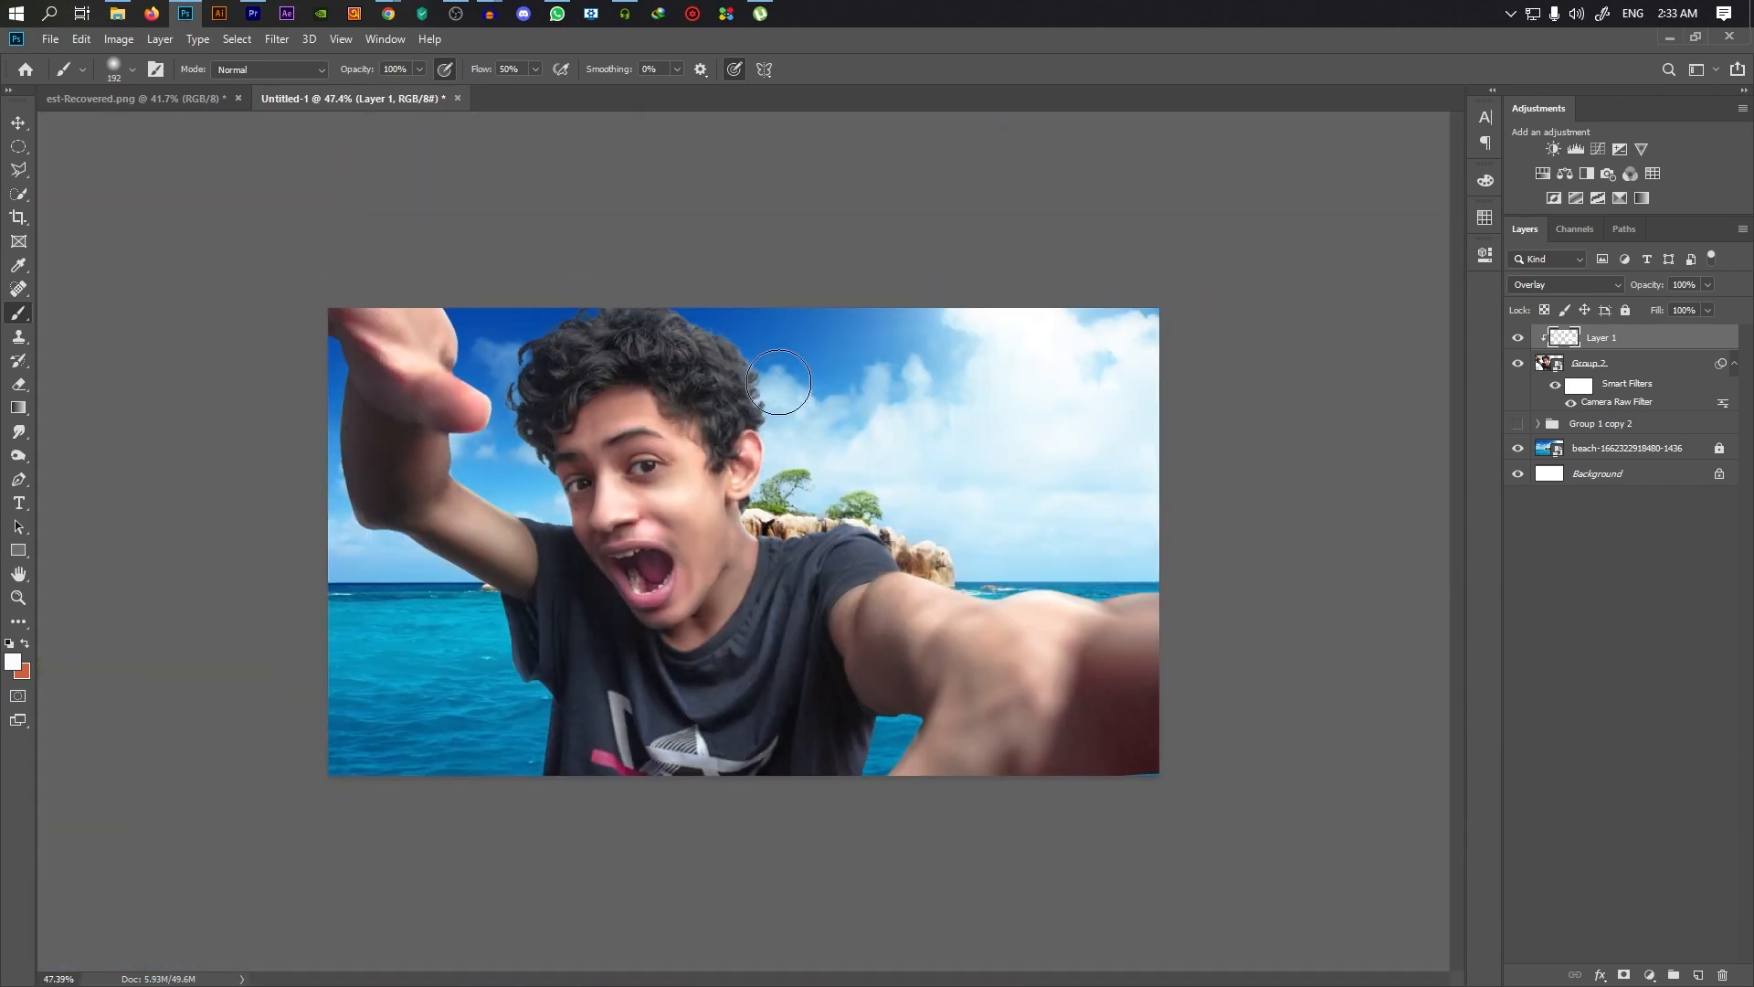
scroll(779, 382, up, 3)
scroll(803, 475, down, 3)
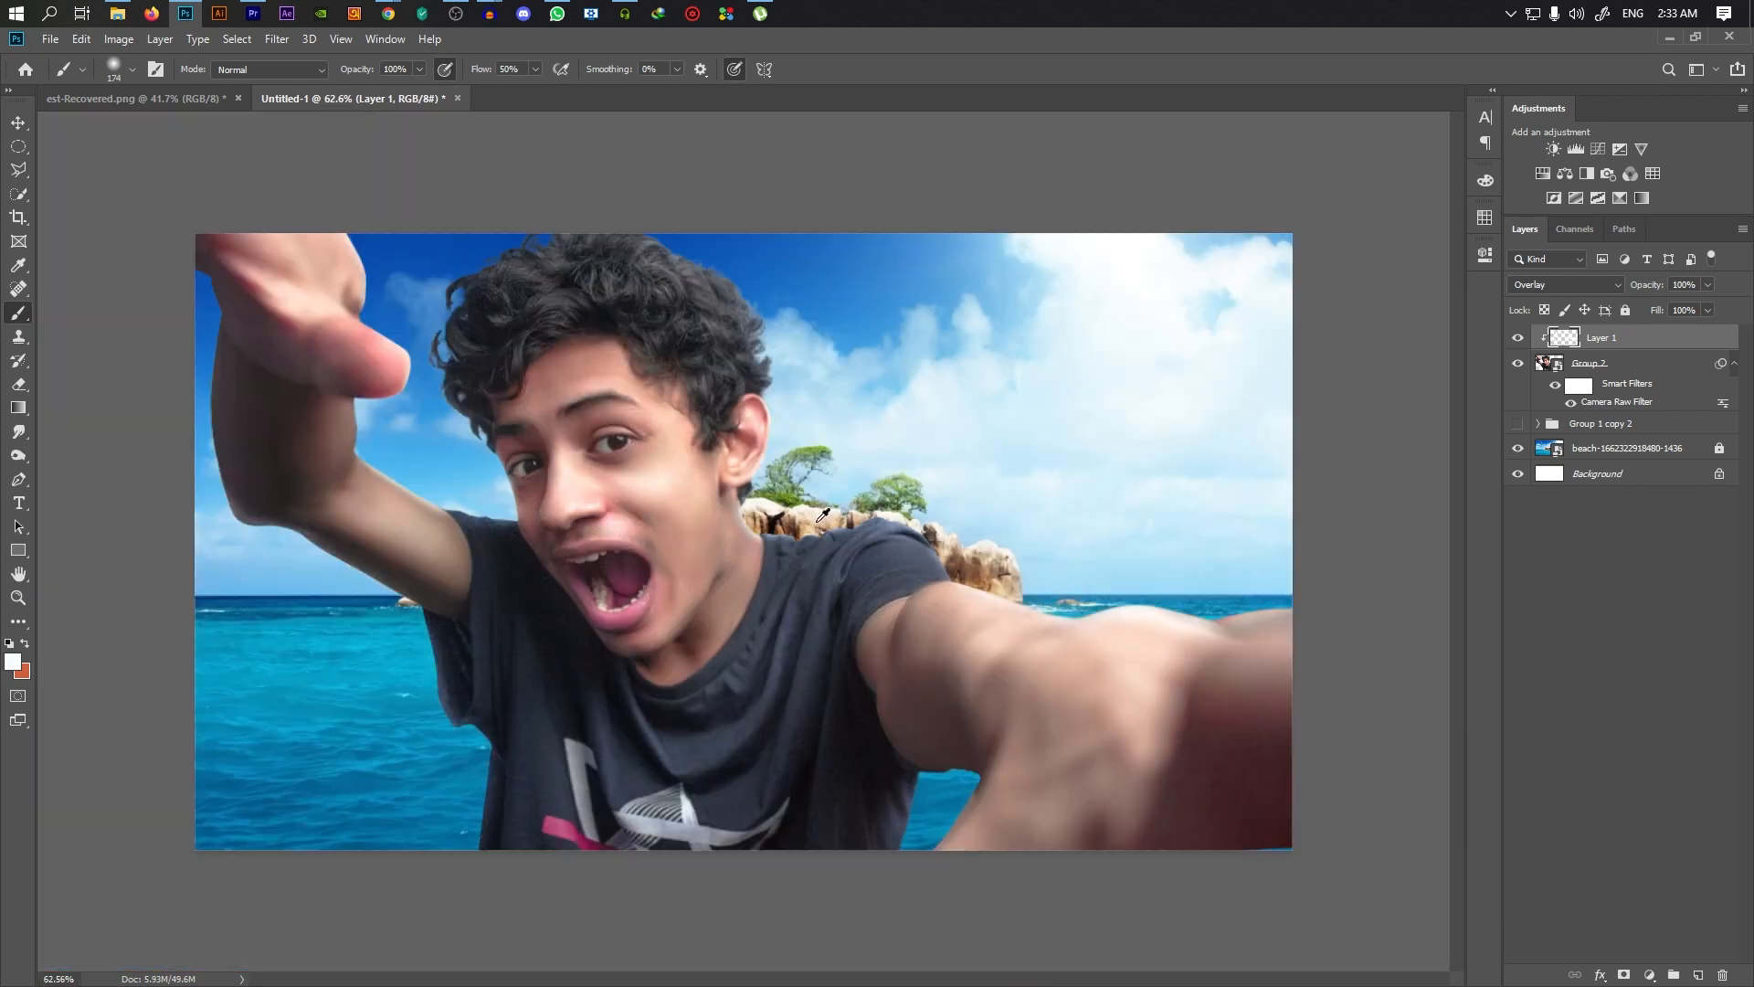
click(1518, 340)
scroll(918, 535, down, 2)
scroll(896, 475, up, 3)
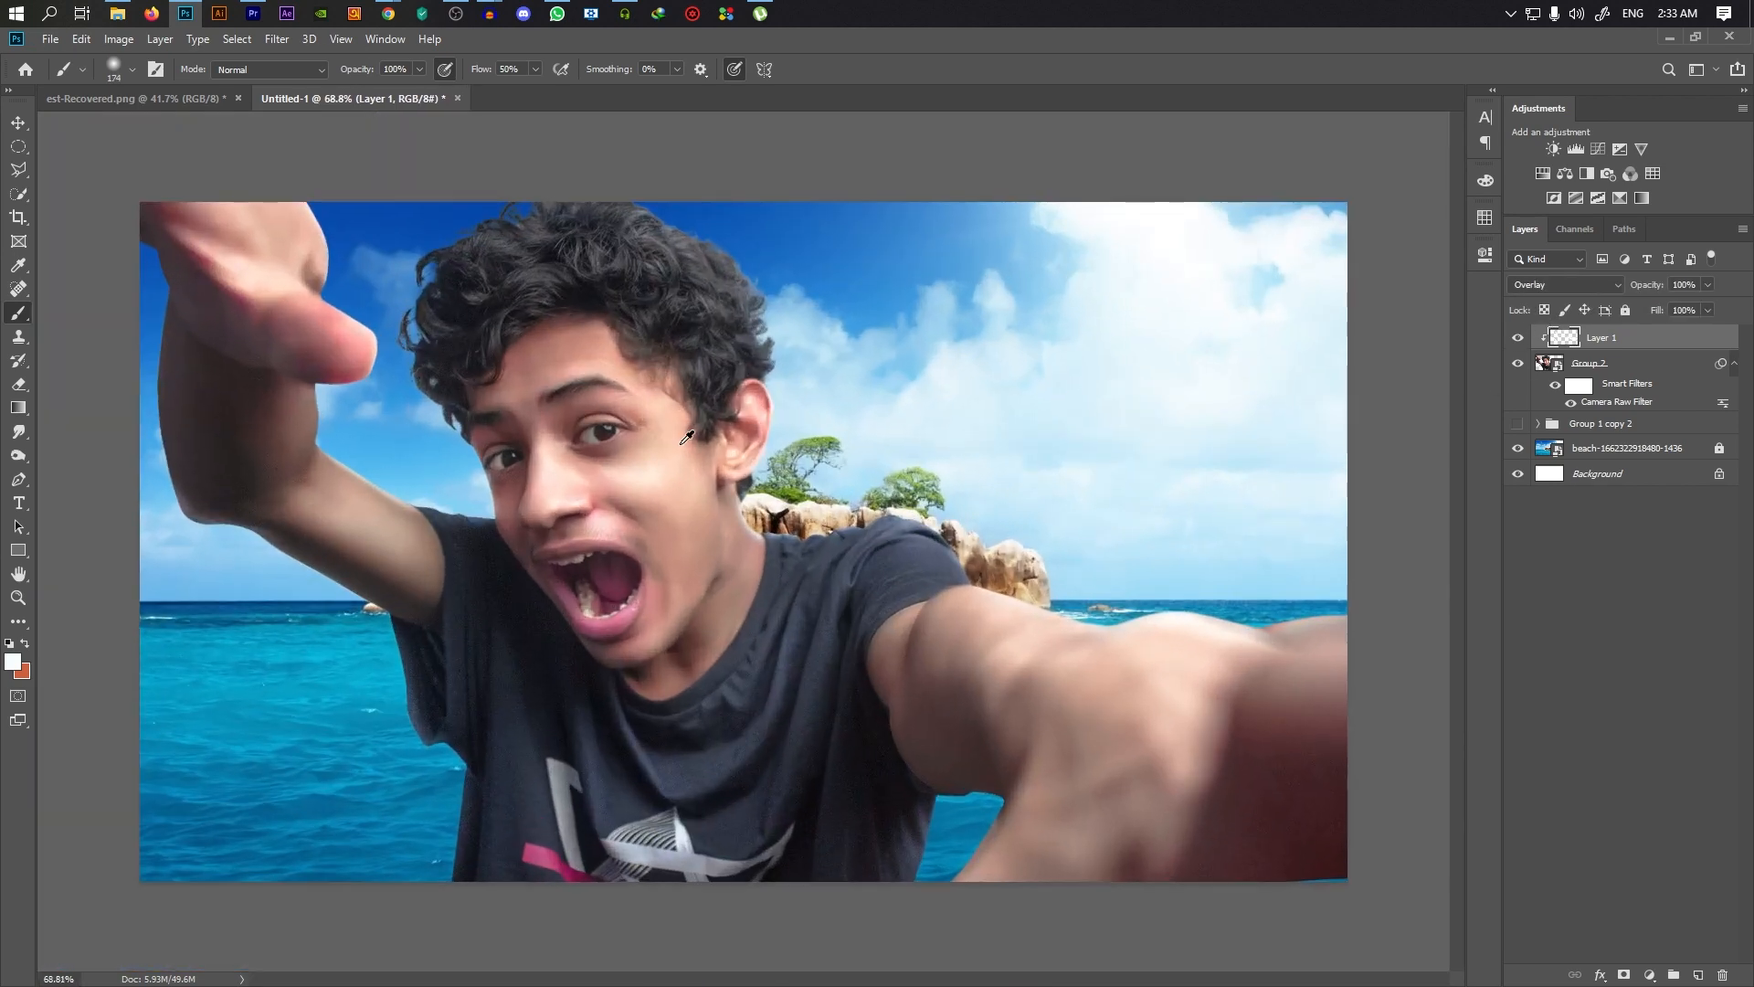
scroll(870, 420, down, 4)
scroll(874, 475, up, 3)
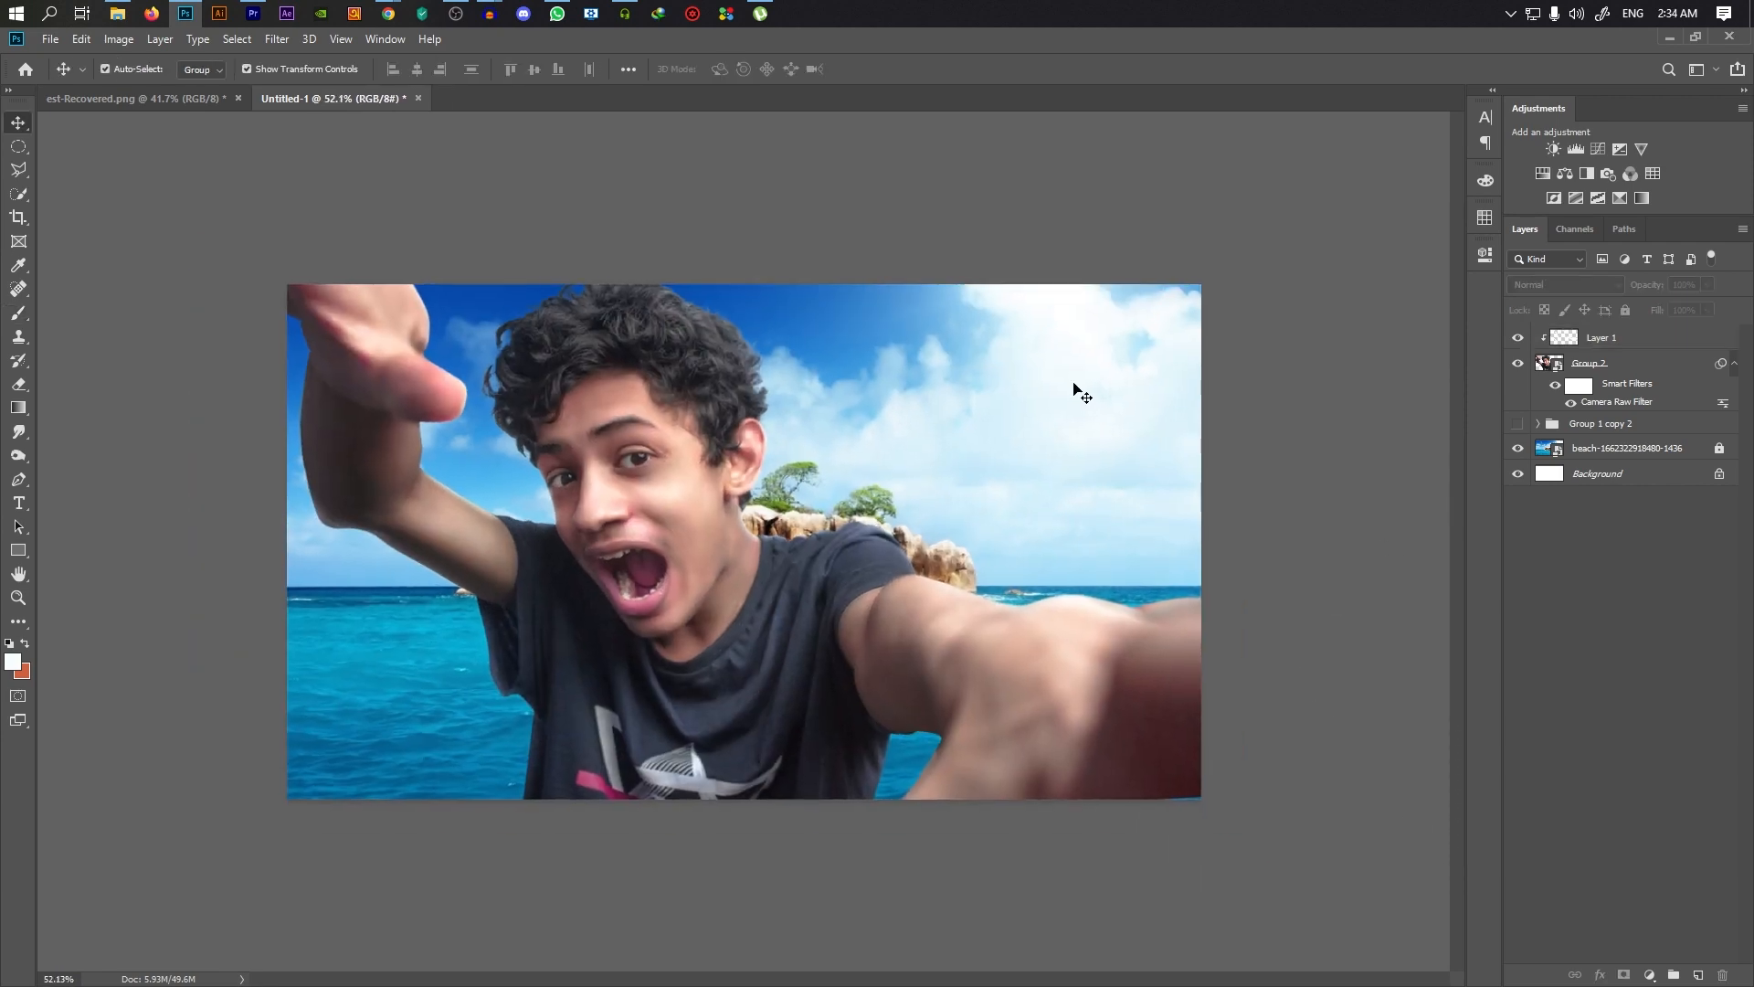
Create a new layer and paint a soft glow sampled from the bright cloud over the sky and head with a very large brush
click(1699, 974)
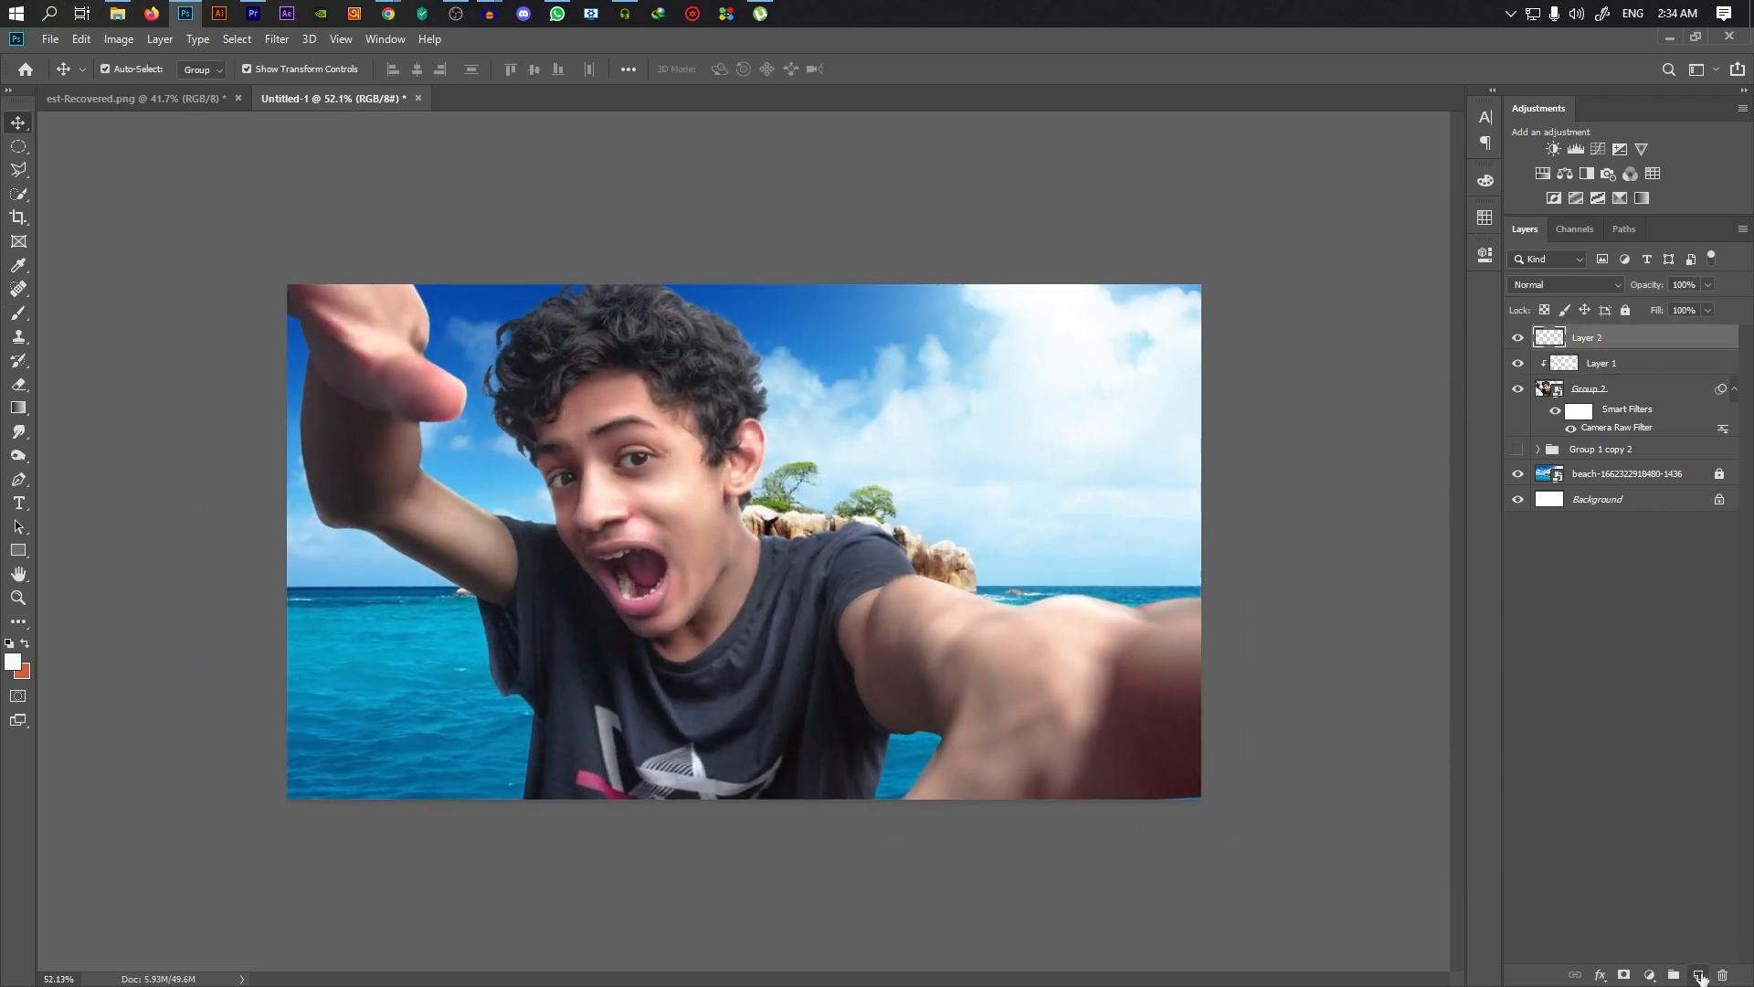
click(19, 314)
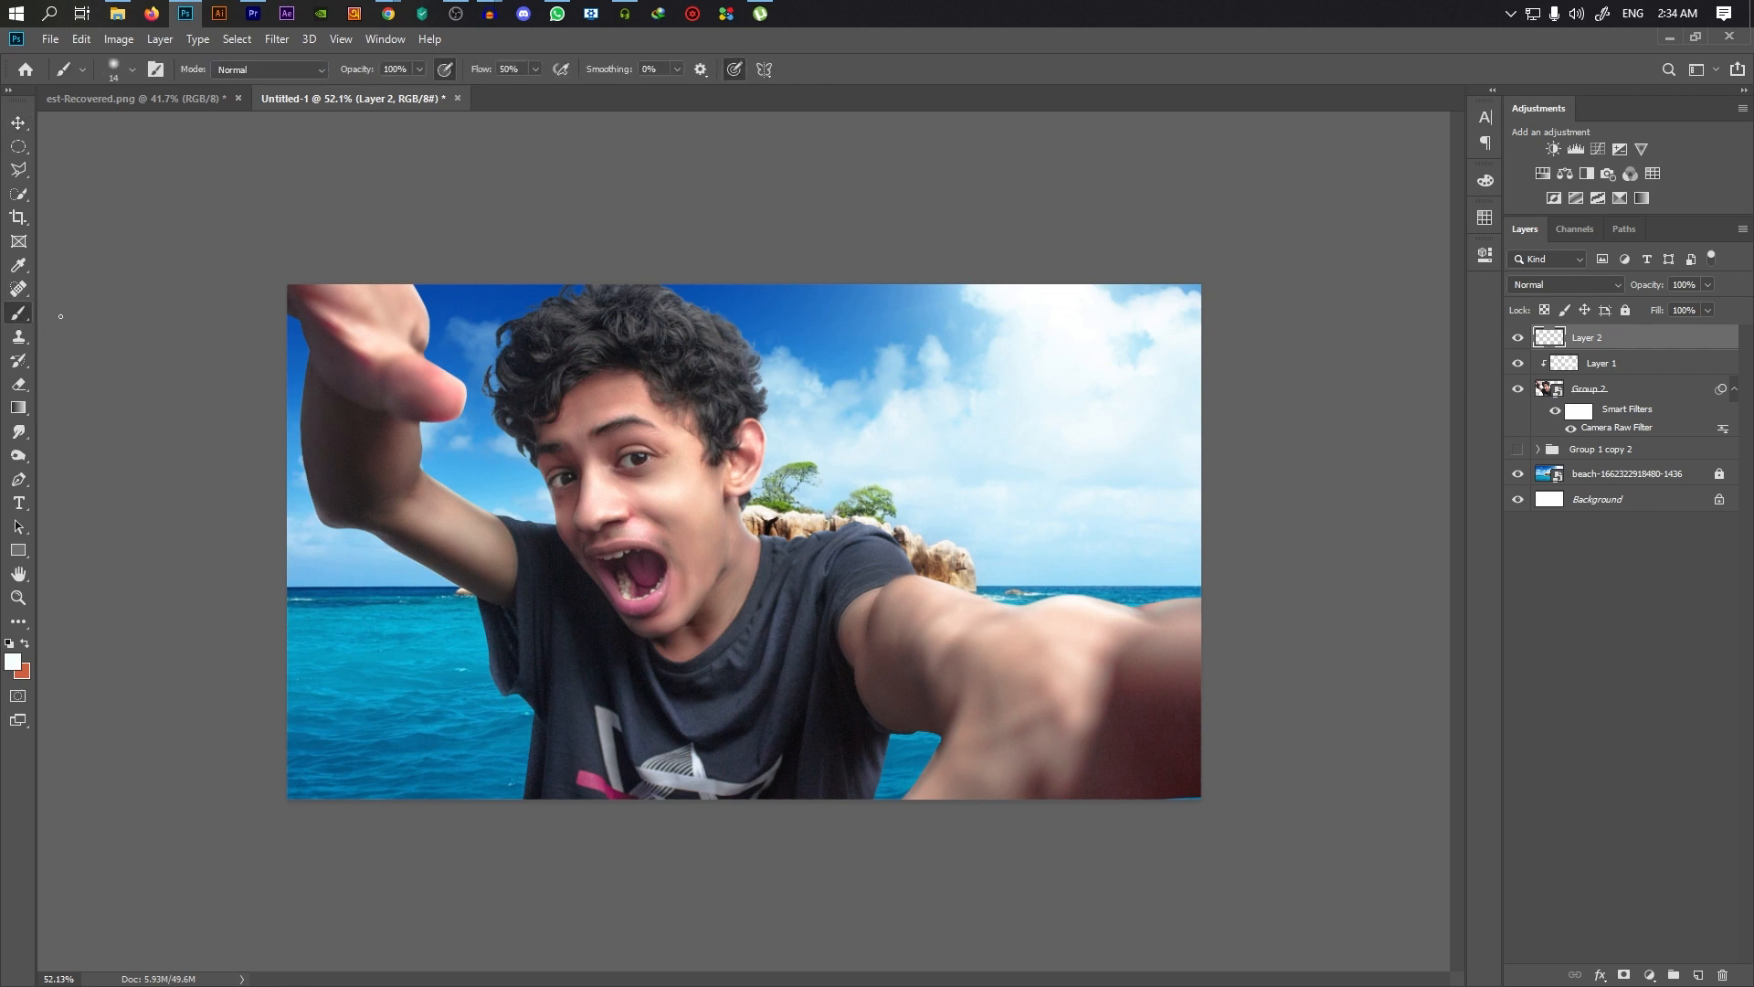
mouse_move(987, 411)
mouse_down()
mouse_move(1096, 416)
mouse_move(1049, 375)
mouse_move(991, 370)
mouse_move(1142, 366)
mouse_up()
click(995, 261)
scroll(998, 369, down, 1)
alt+click(998, 369)
click(990, 353)
scroll(989, 425, down, 3)
mouse_move(989, 429)
mouse_down()
mouse_move(1009, 428)
mouse_move(951, 418)
mouse_up()
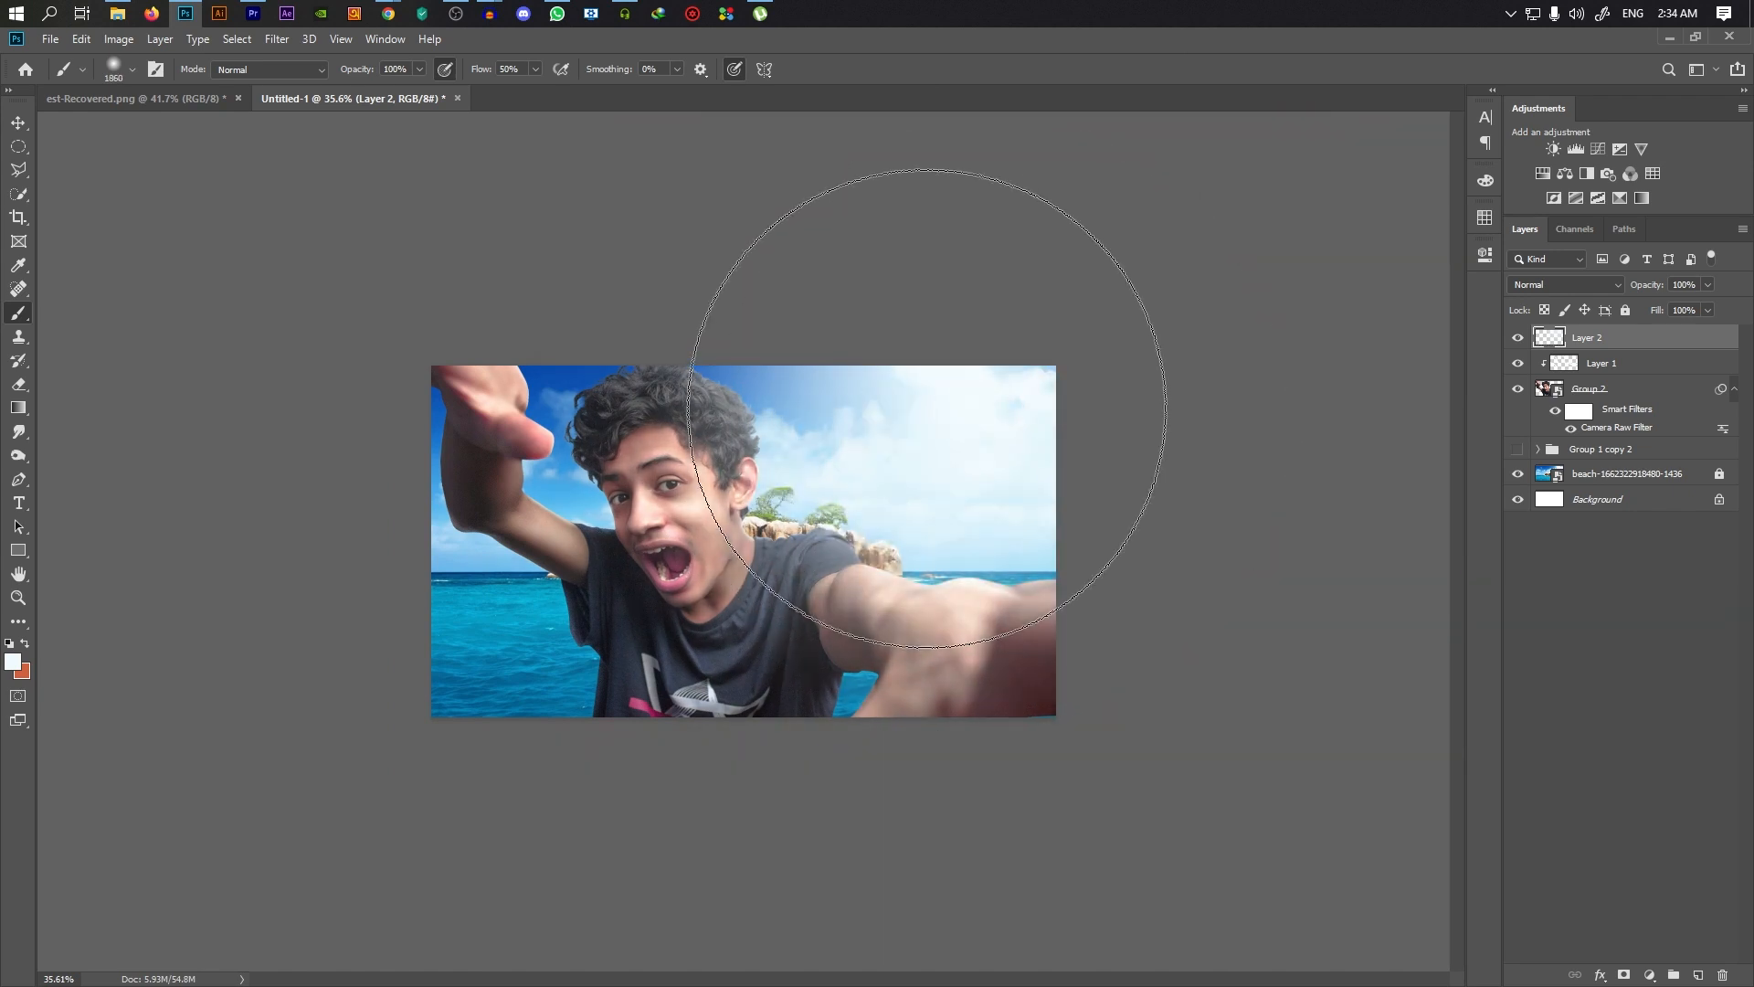
scroll(959, 403, up, 1)
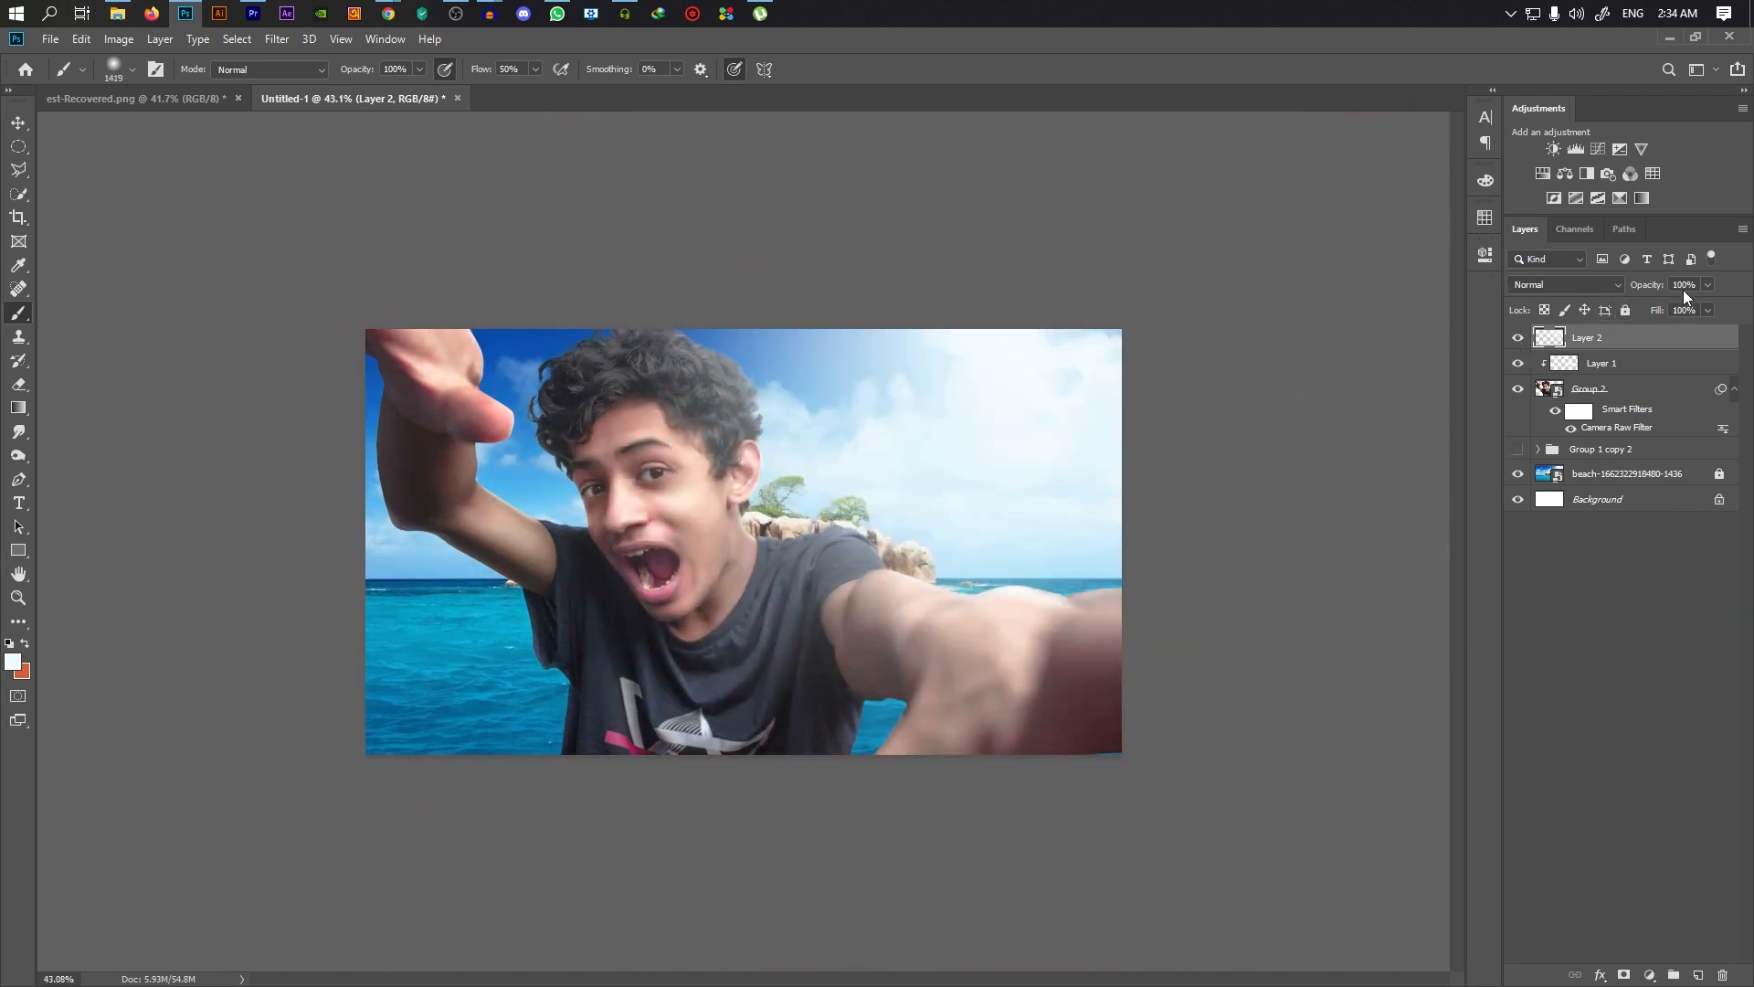
Lower the glow layer's opacity to 48% and compare the image with the glow hidden and shown
drag(1683, 298, 1671, 302)
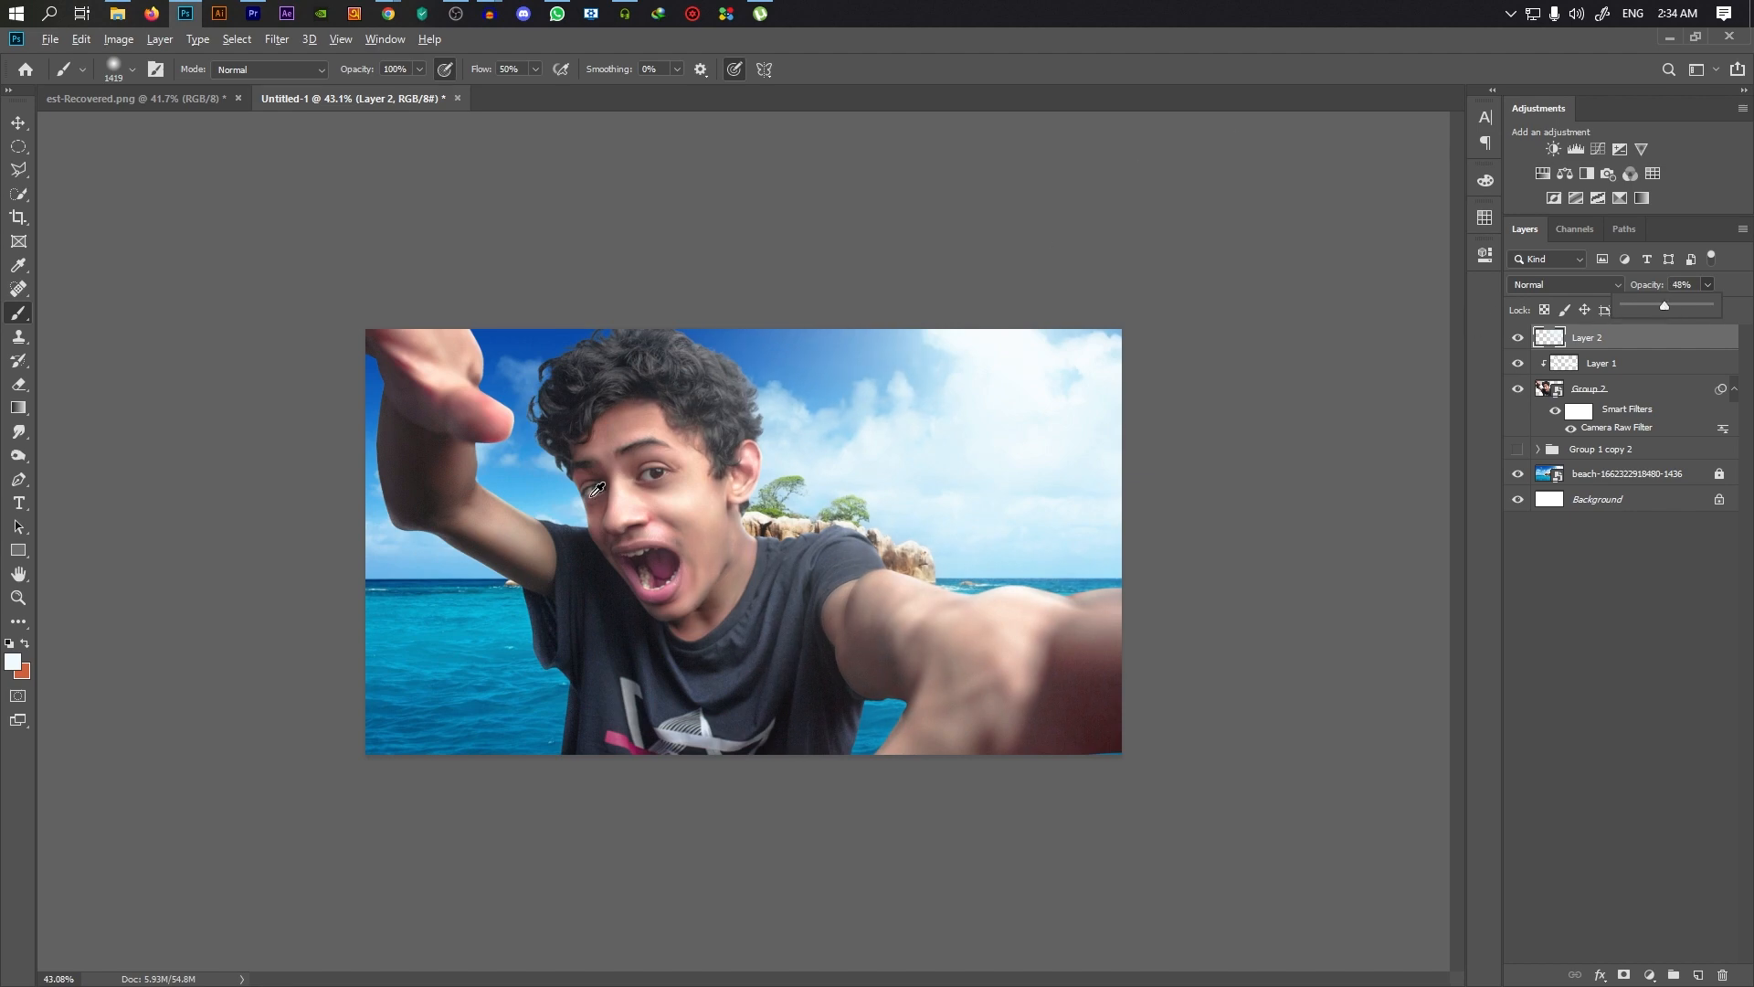
scroll(596, 490, up, 3)
scroll(646, 462, down, 2)
click(1517, 338)
click(1518, 341)
scroll(996, 424, down, 4)
scroll(1042, 420, up, 3)
drag(1045, 420, 902, 442)
scroll(1034, 495, down, 4)
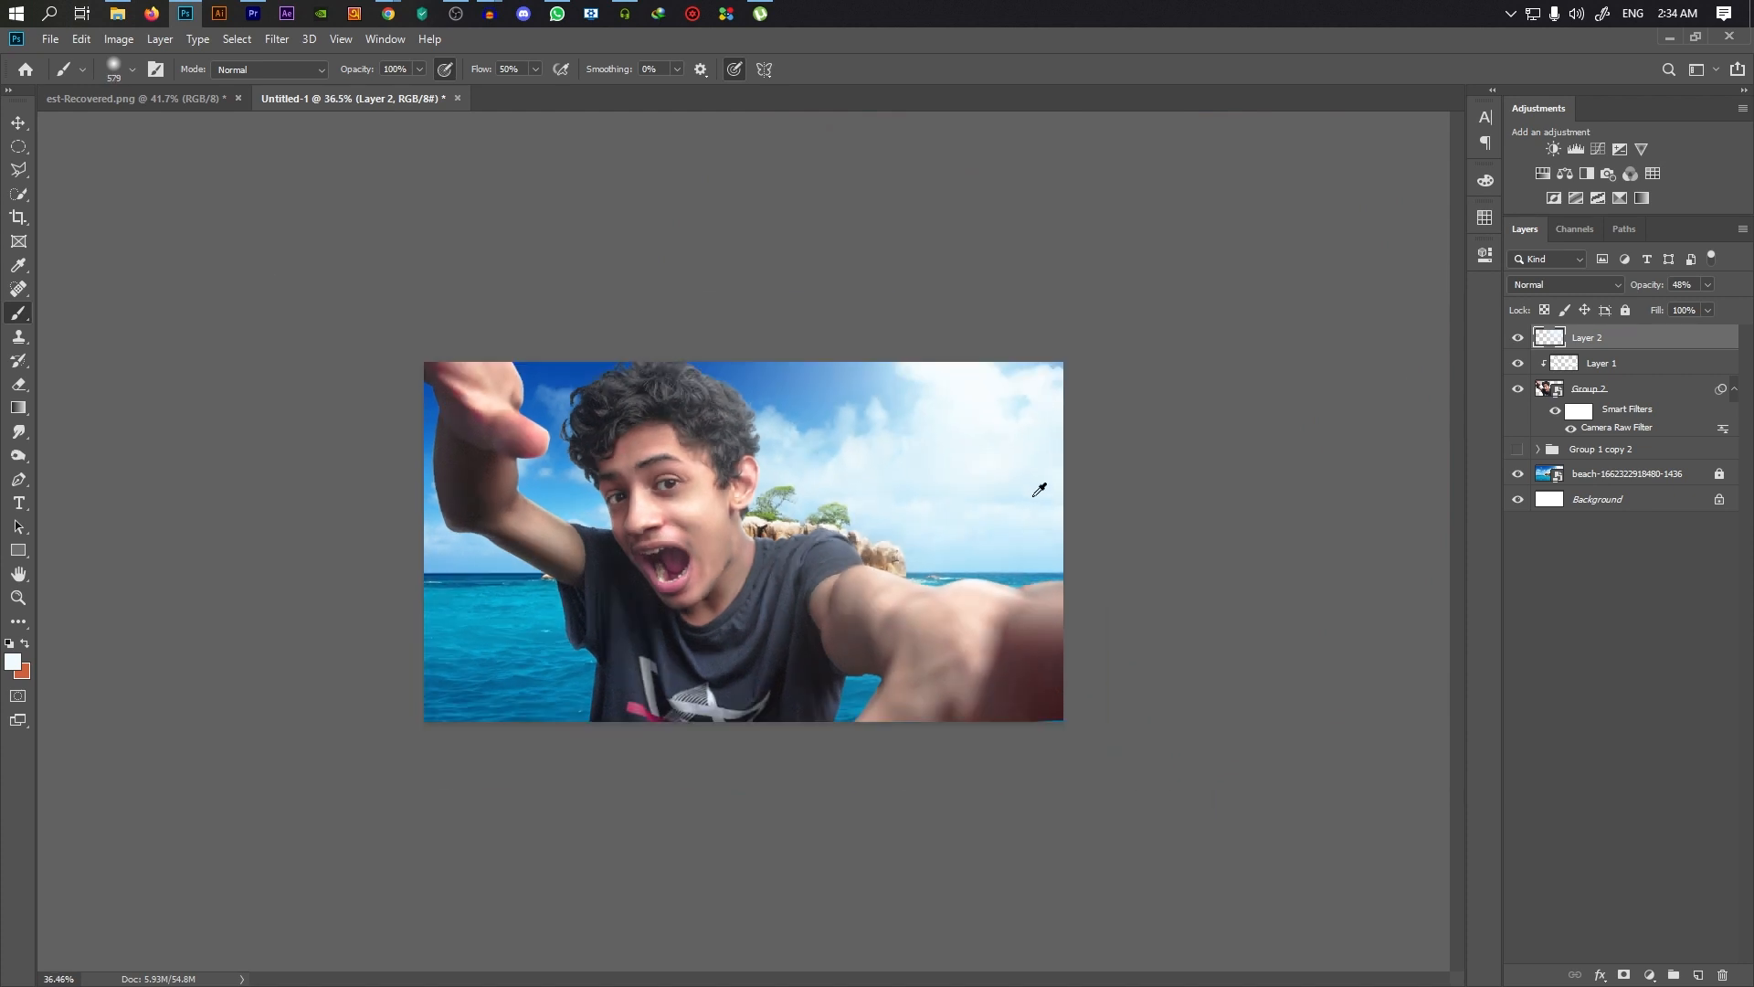
scroll(999, 462, up, 2)
scroll(968, 470, down, 2)
scroll(947, 481, up, 1)
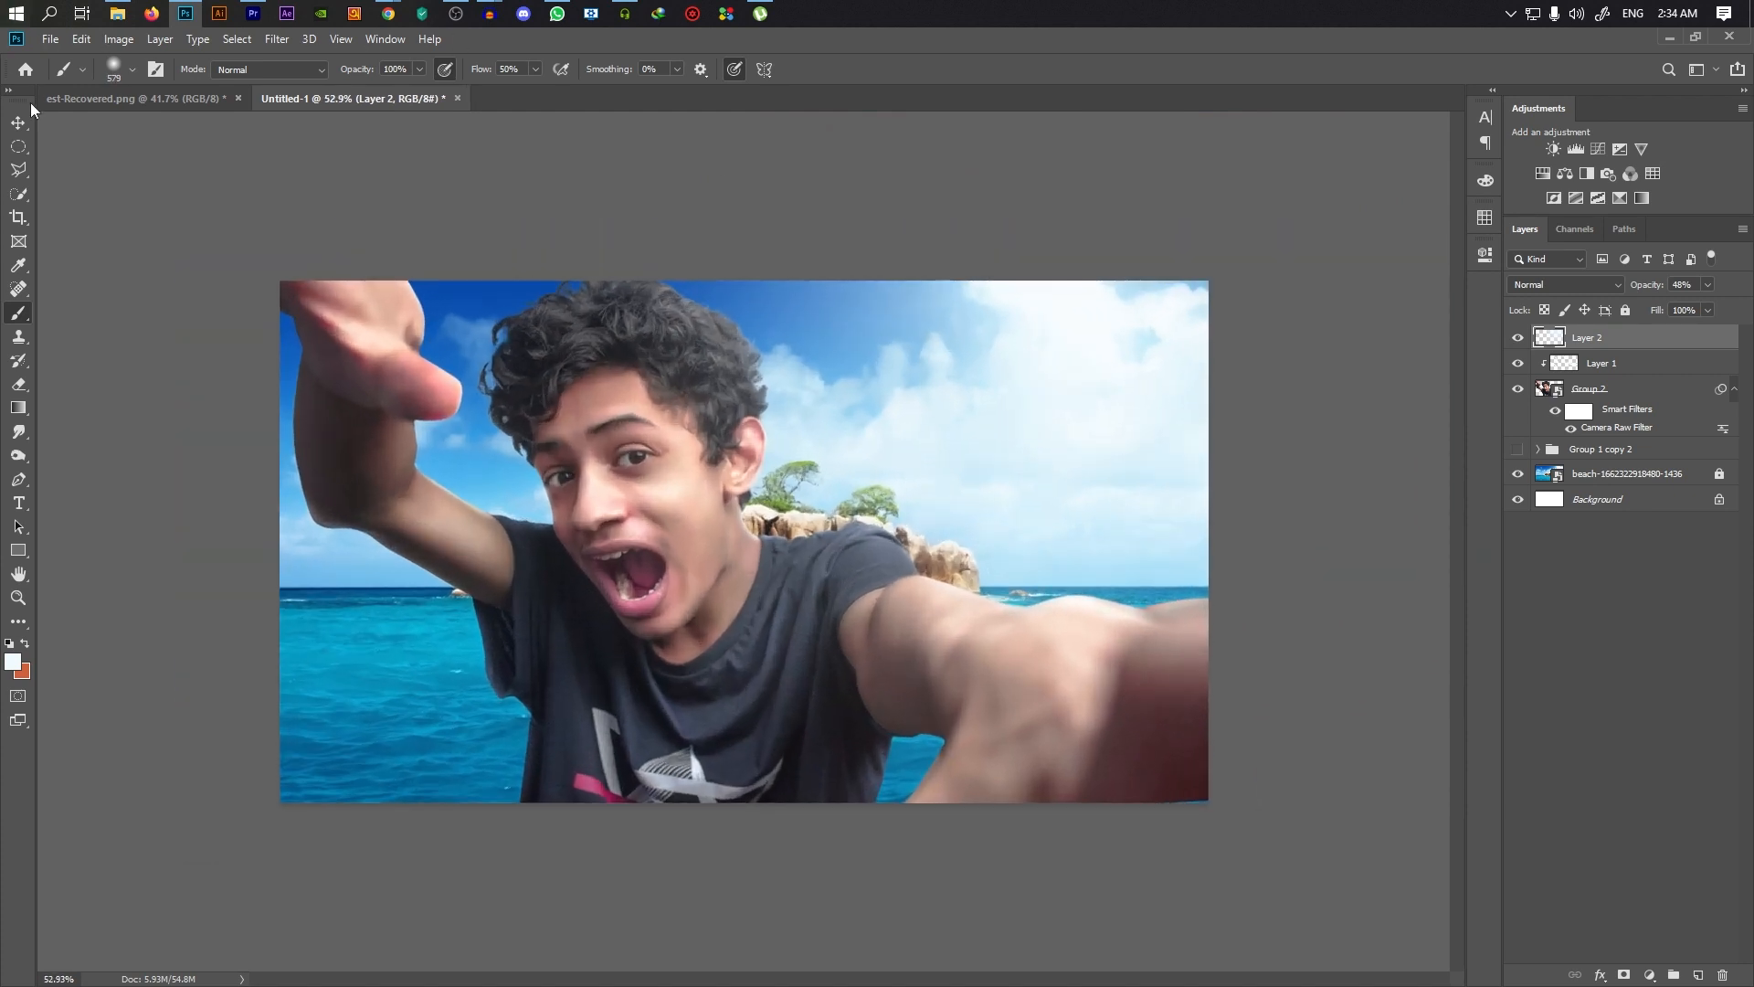
Unlock the beach background layer and open it in the Camera Raw Filter
click(22, 131)
click(1705, 476)
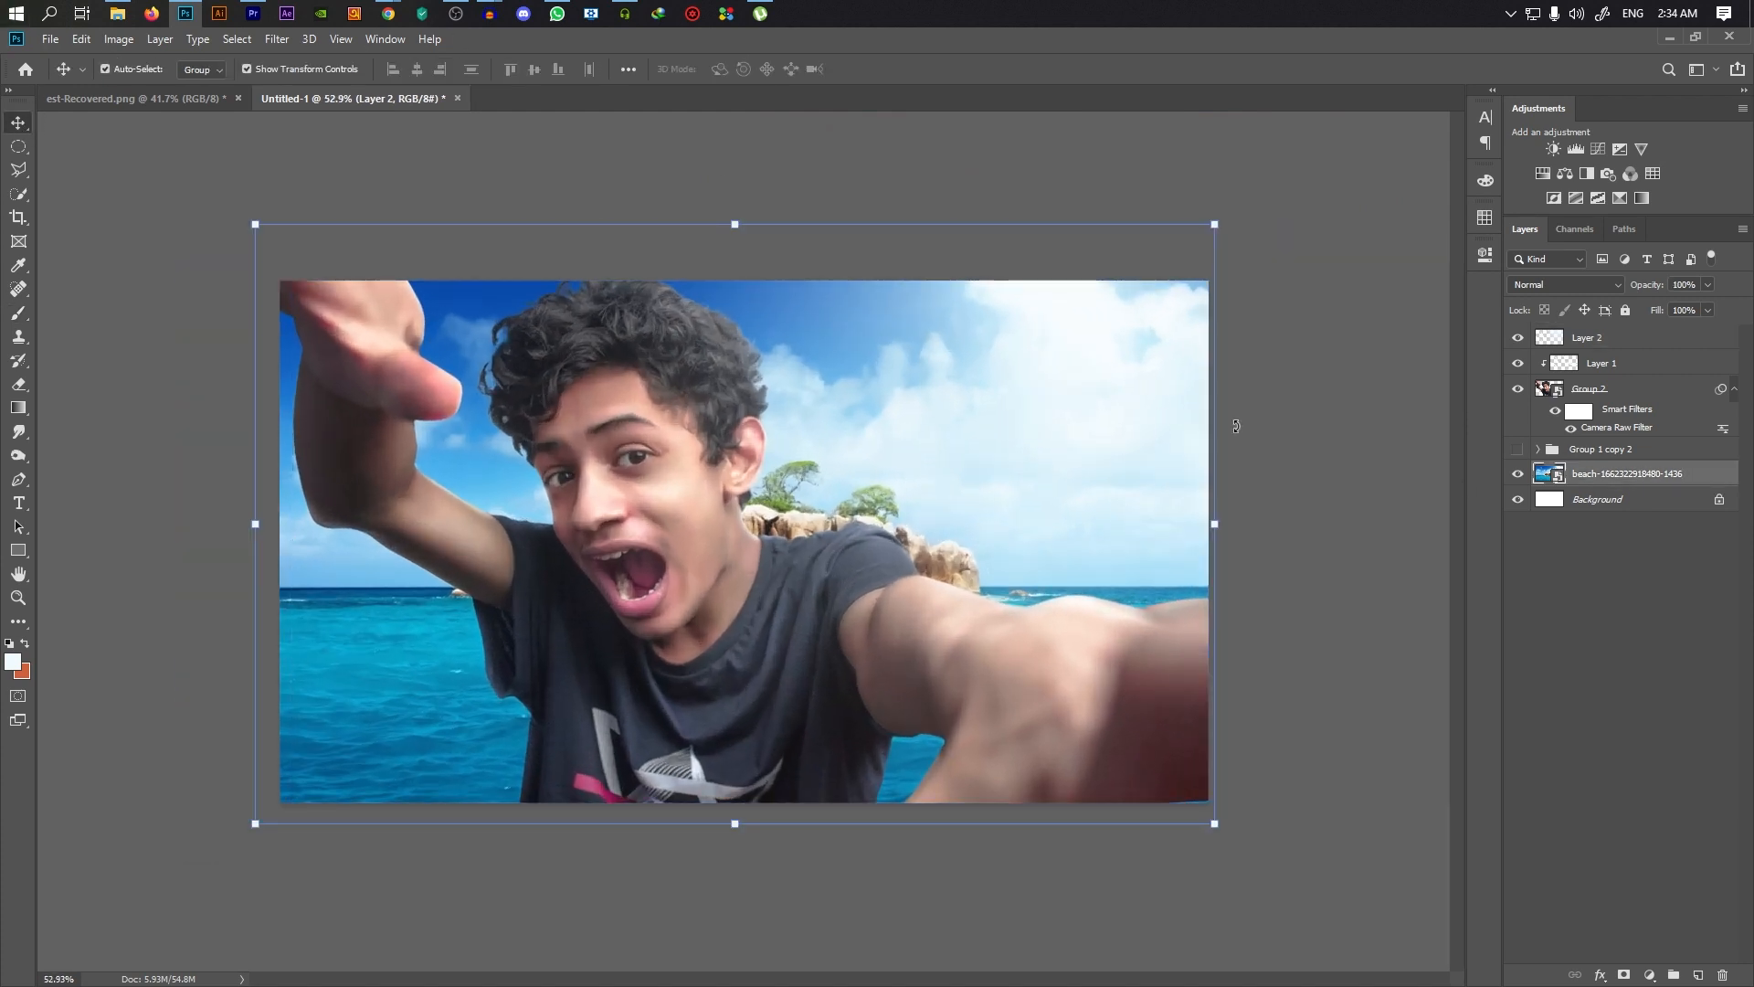
click(275, 40)
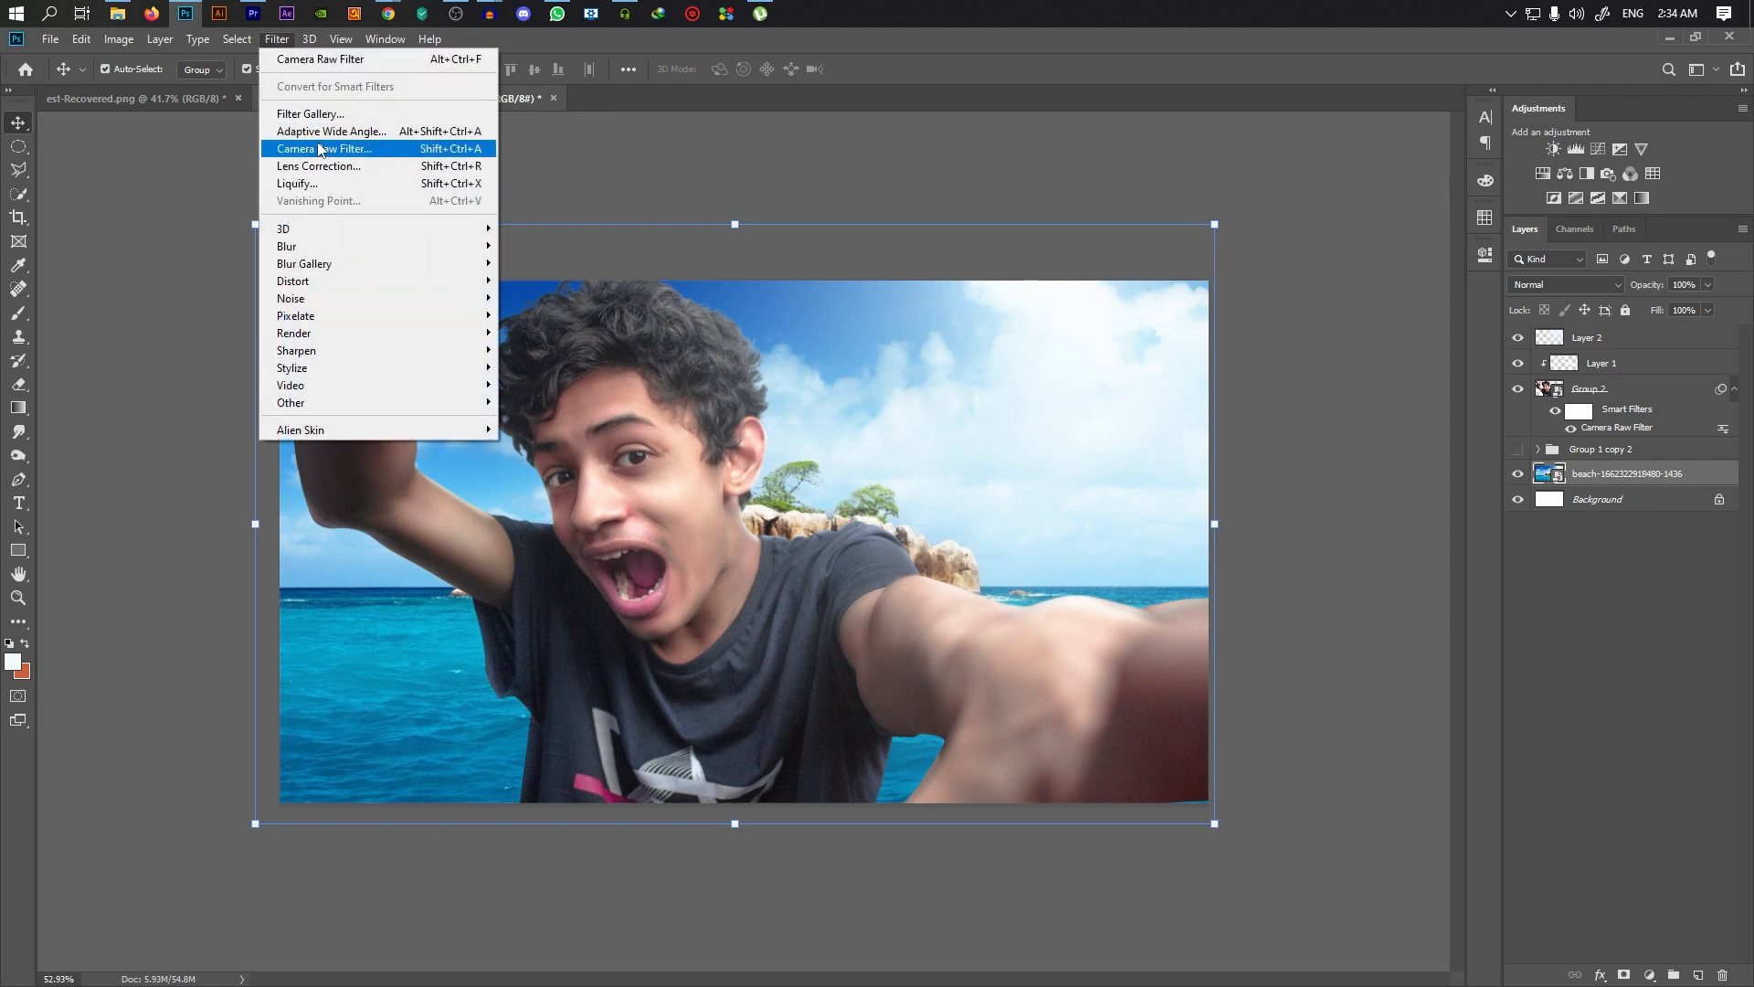
click(321, 149)
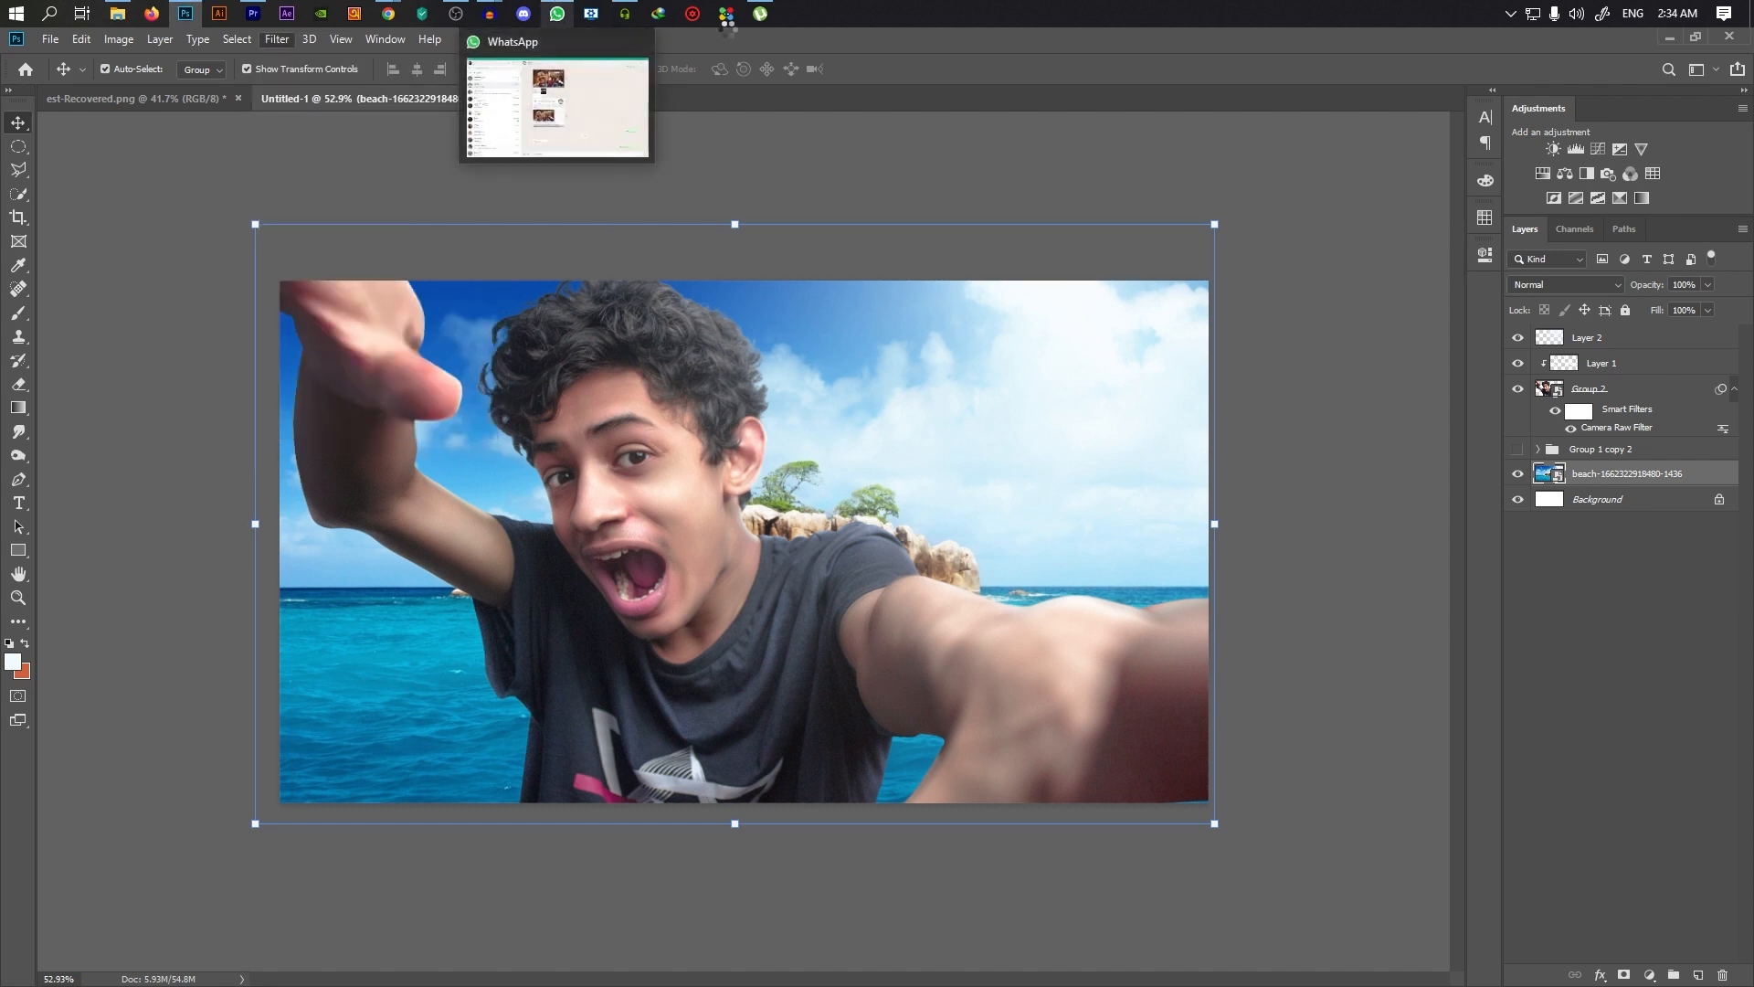
scroll(741, 539, up, 2)
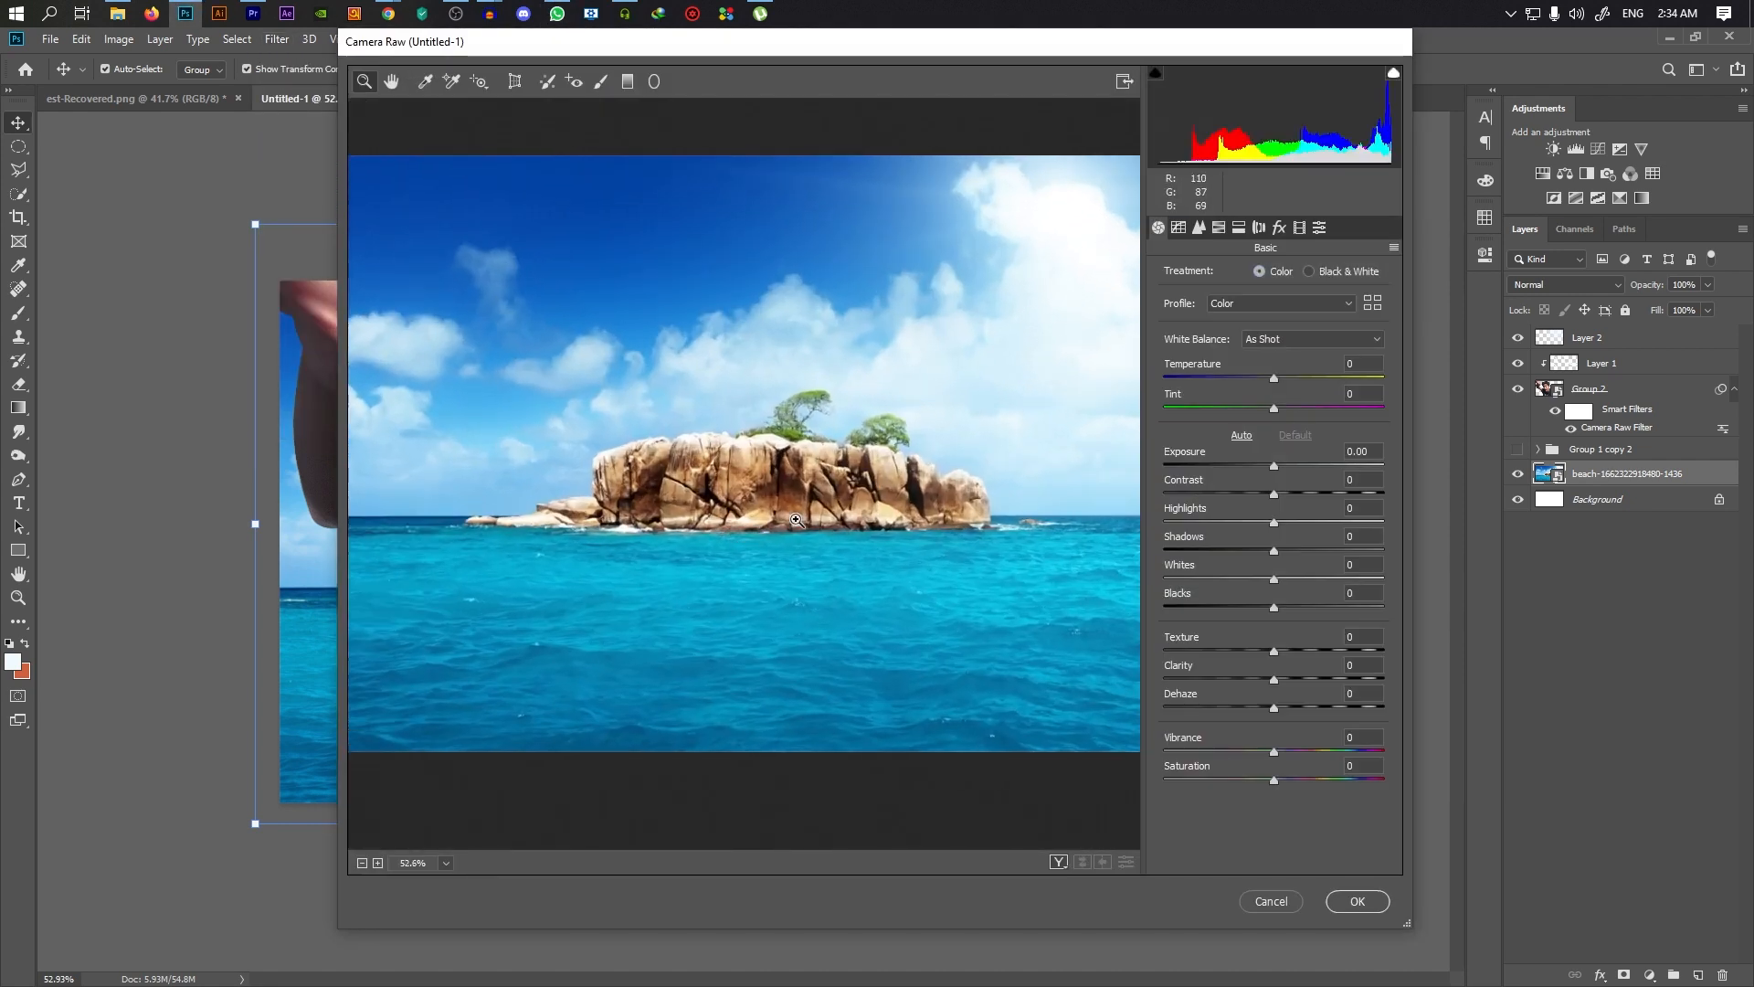
Set the beach image's Clarity to +12, Highlights to +28 and Shadows to -23
scroll(793, 522, down, 4)
scroll(877, 446, up, 4)
drag(1276, 676, 1298, 679)
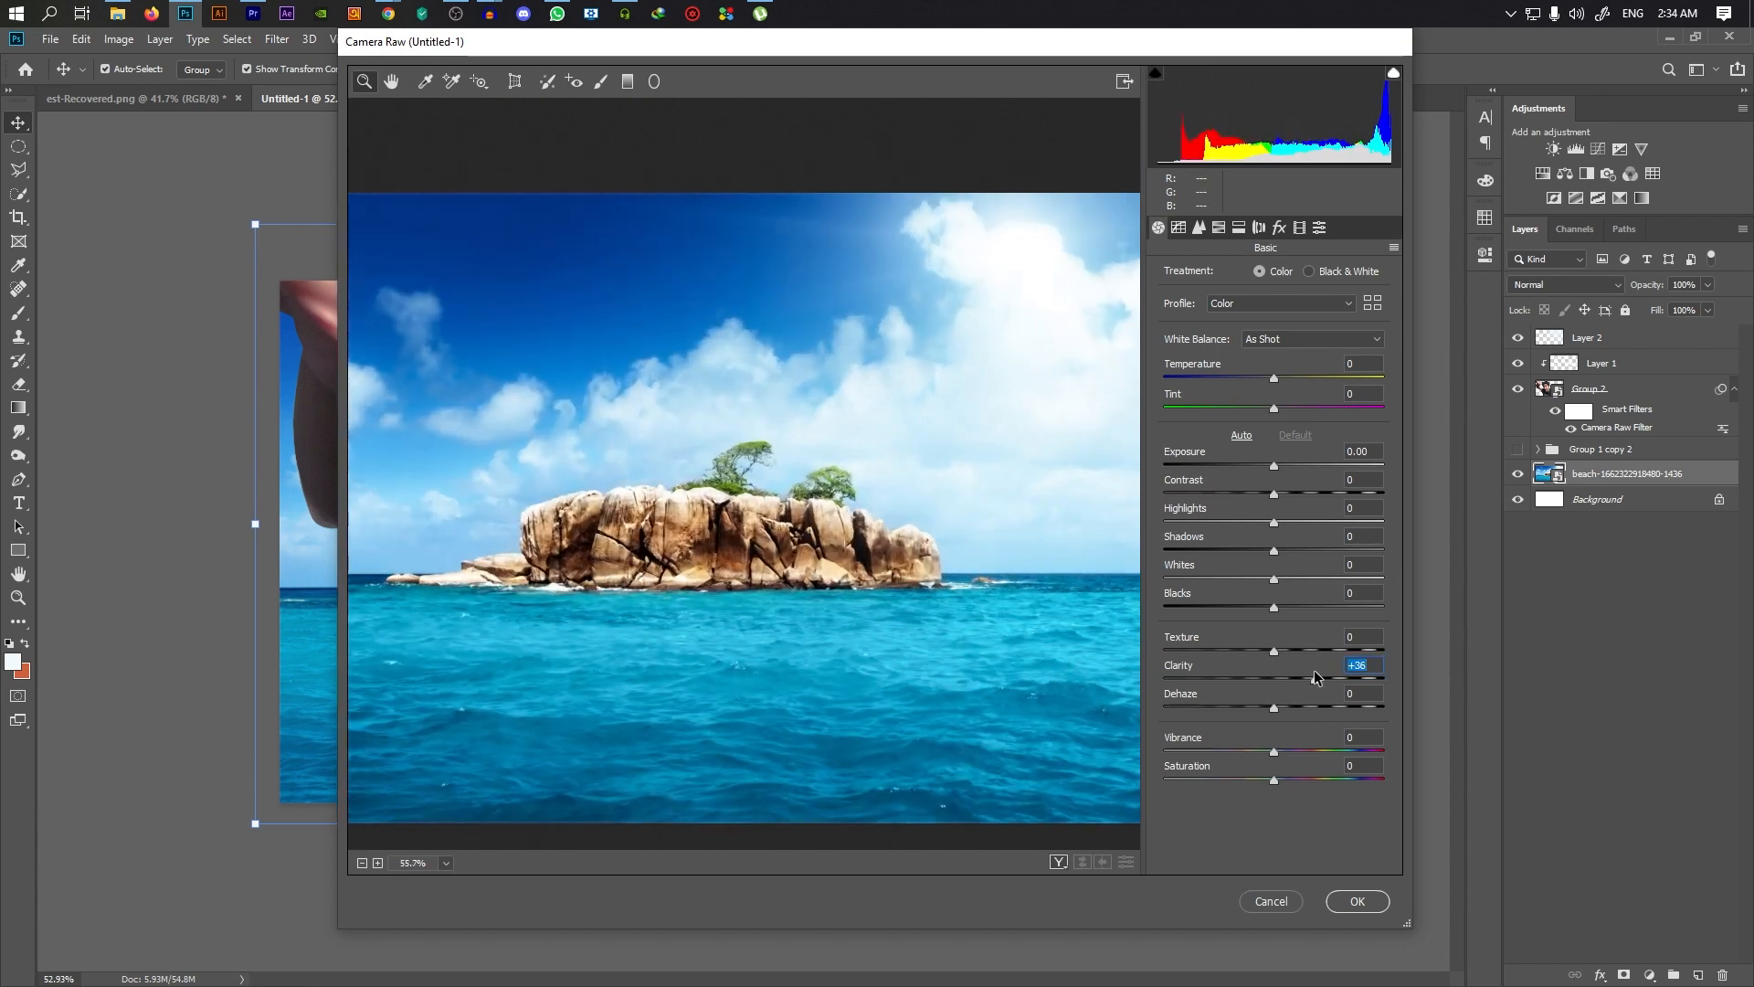
mouse_move(1256, 509)
mouse_down()
mouse_move(1329, 515)
mouse_move(1302, 548)
mouse_move(1245, 541)
mouse_up()
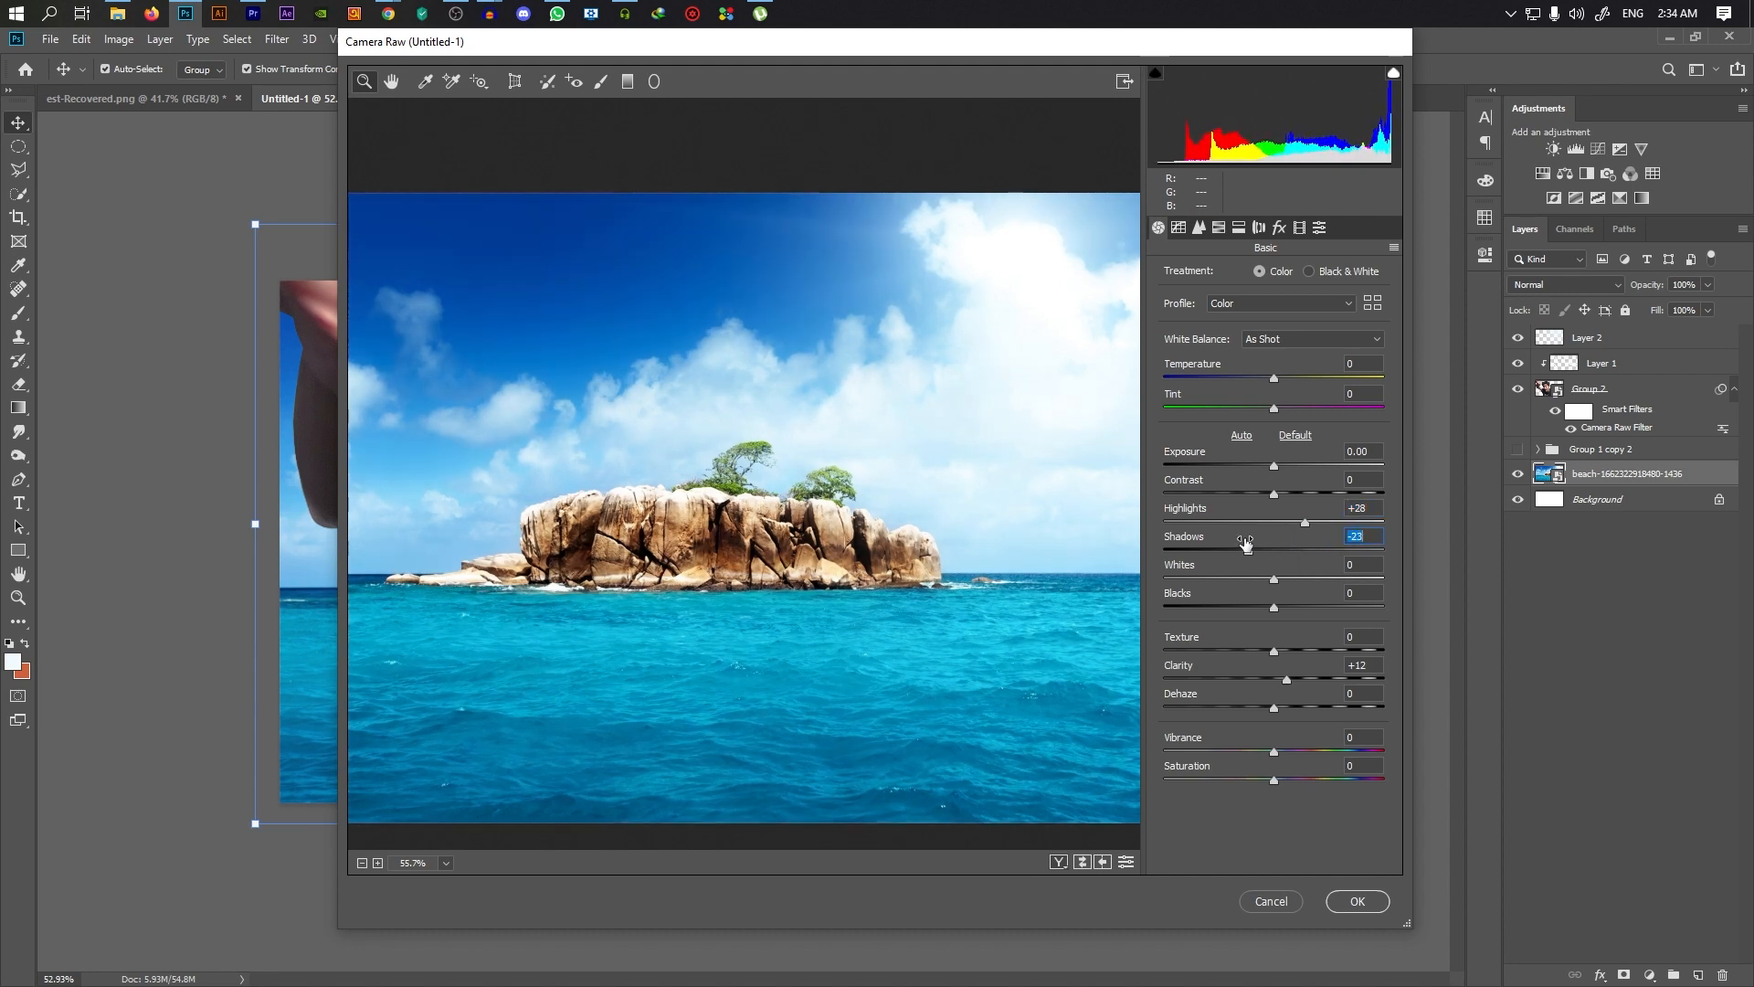
Set the beach image's sharpening Amount to 54, apply the Camera Raw adjustments and deselect the layer
click(1199, 230)
scroll(875, 615, up, 2)
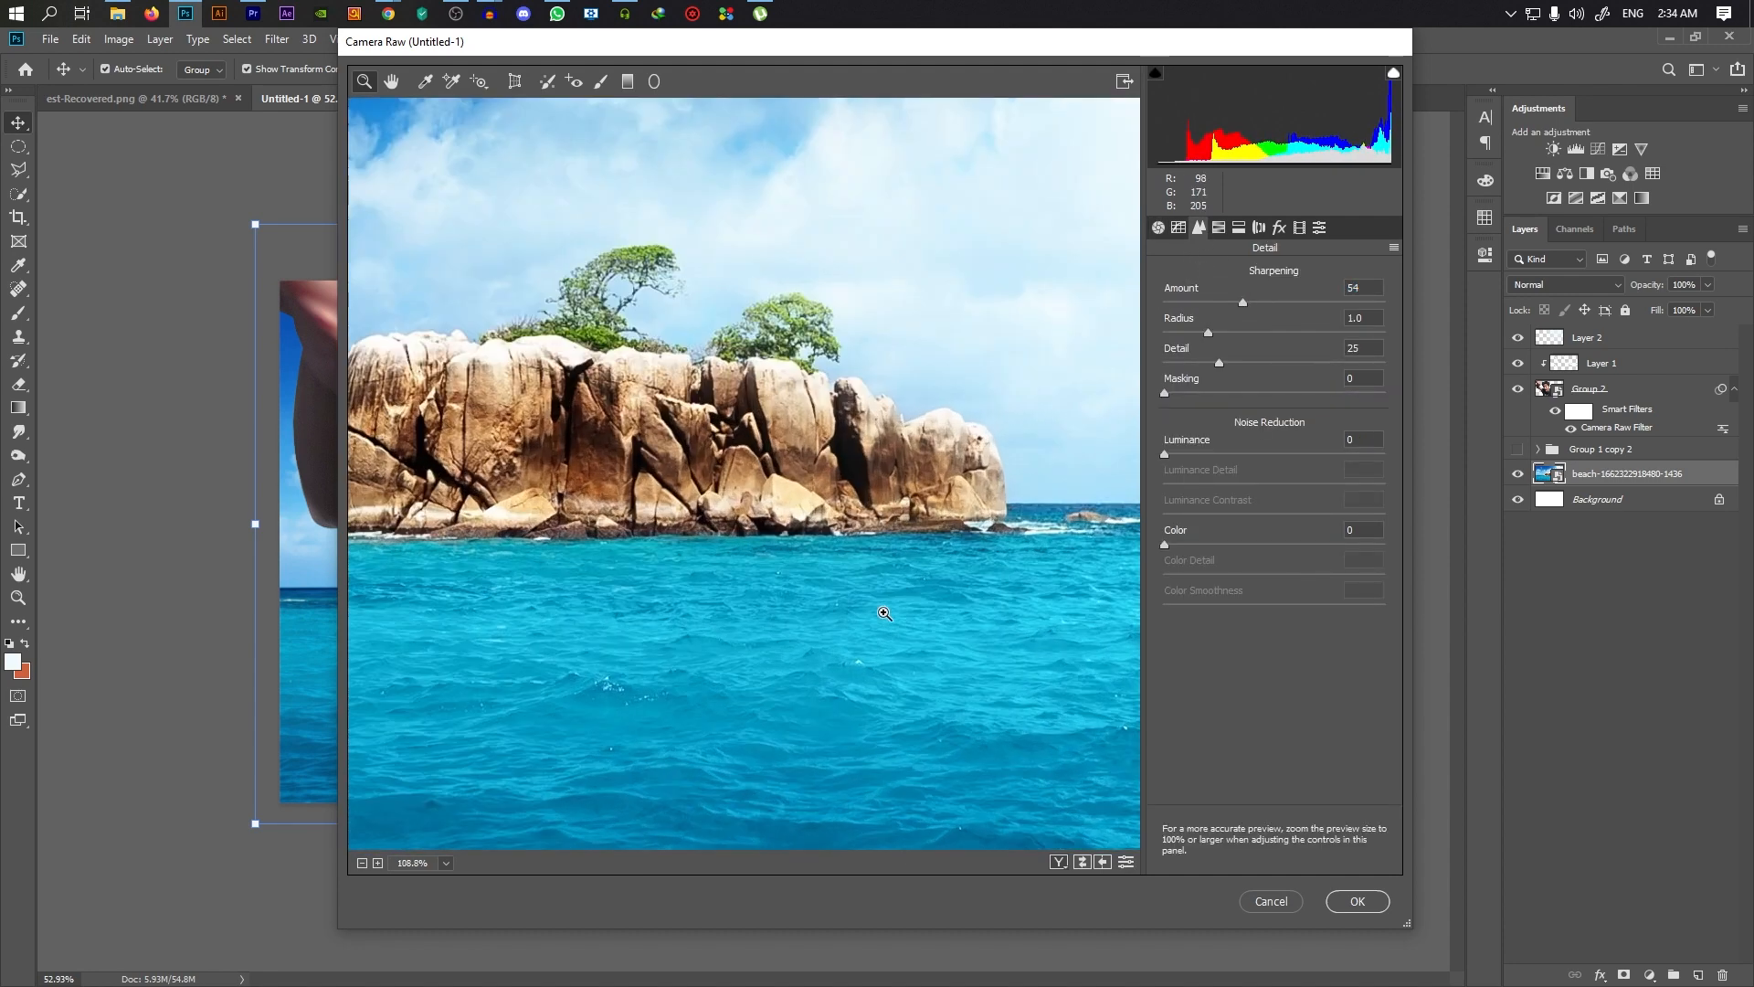
click(1329, 908)
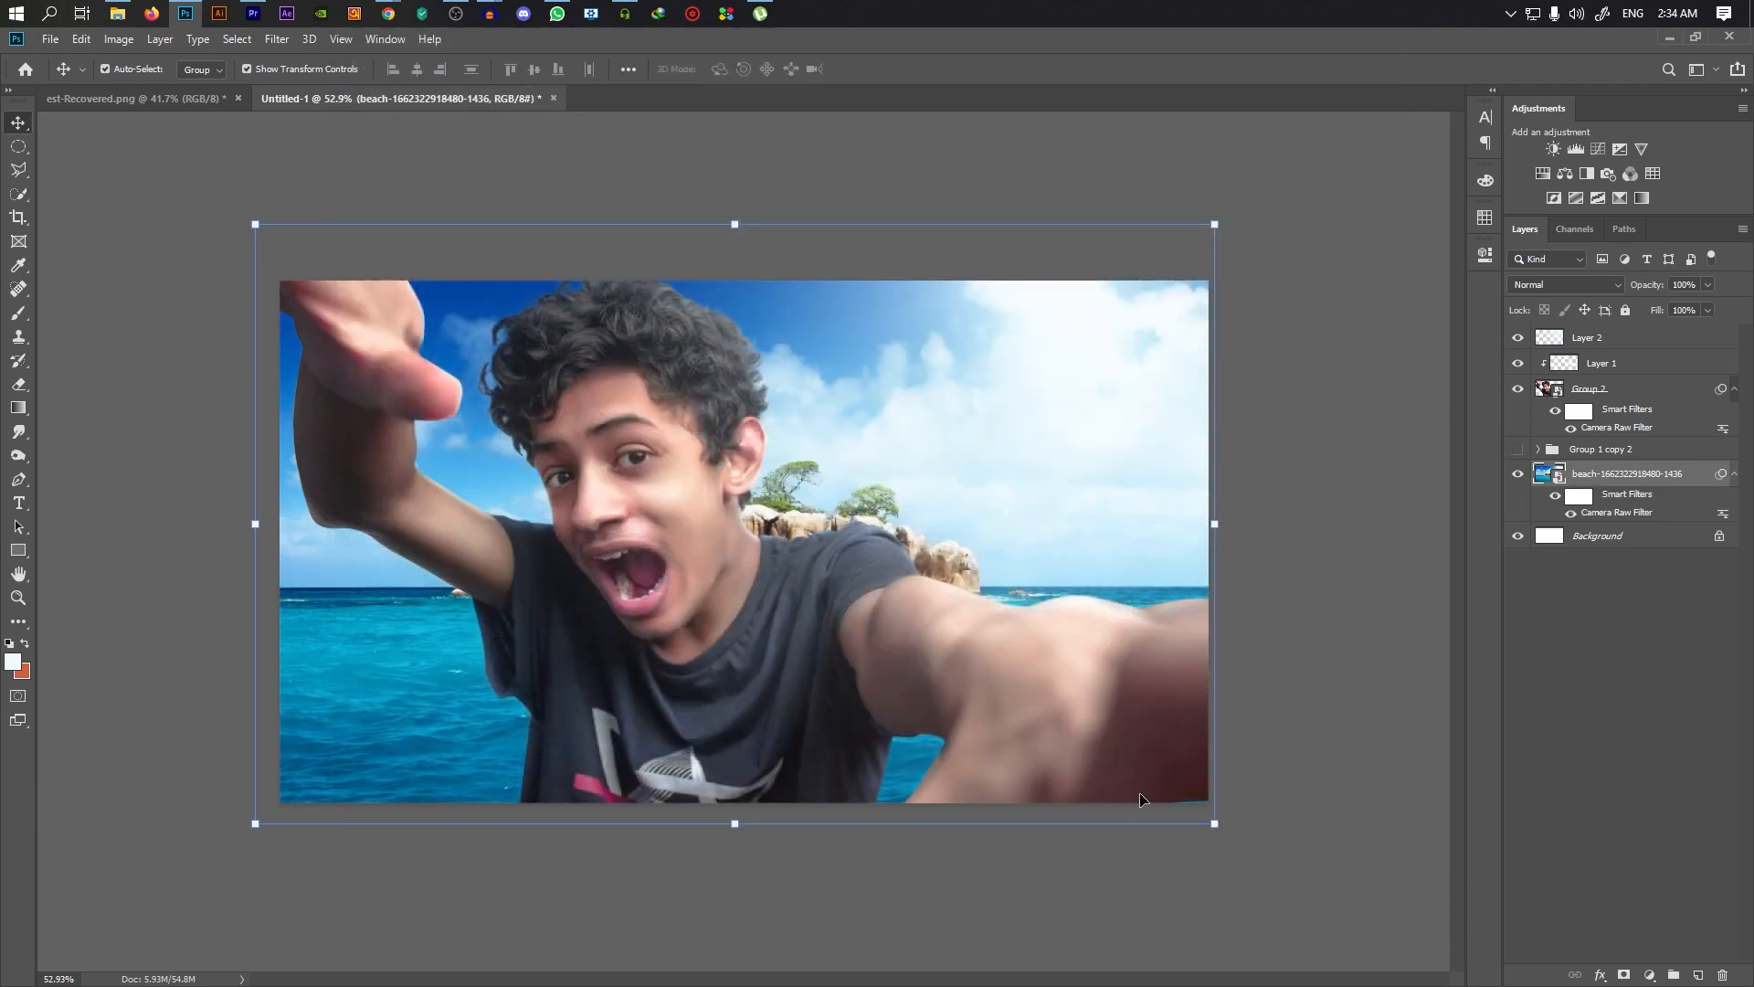
click(1044, 860)
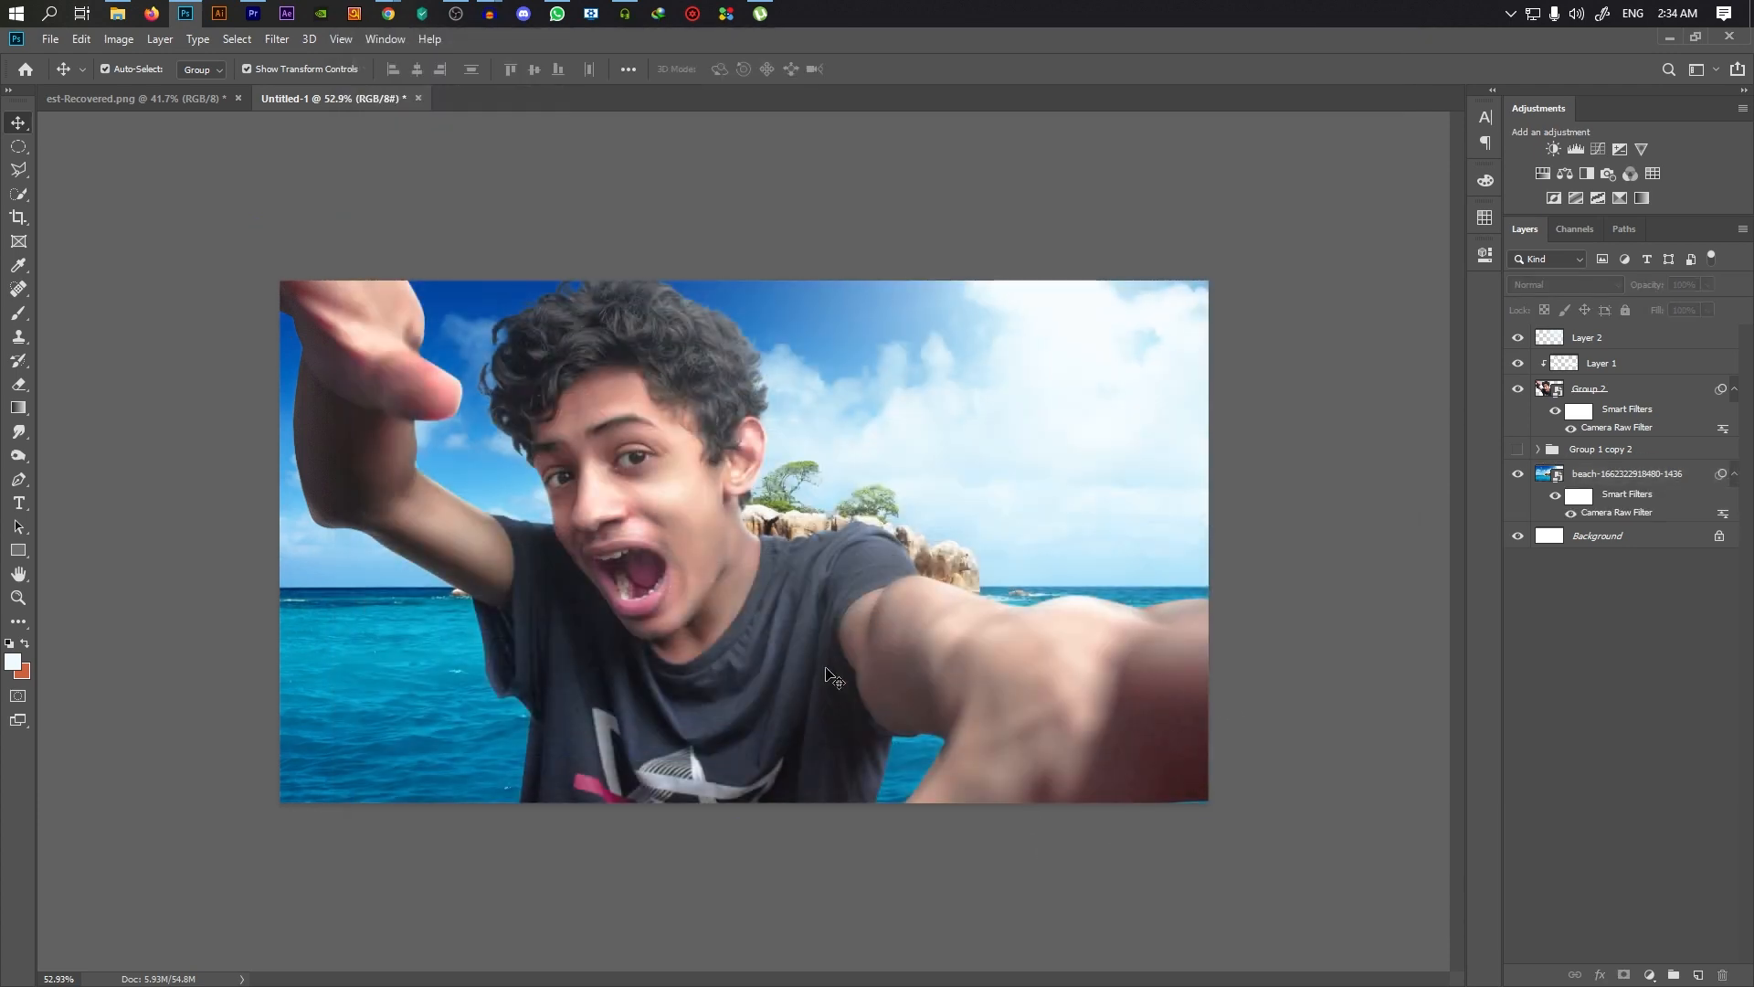
Examine the whole composite and the sea beside the shirt up close after the background adjustment
scroll(835, 676, down, 1)
scroll(843, 639, down, 2)
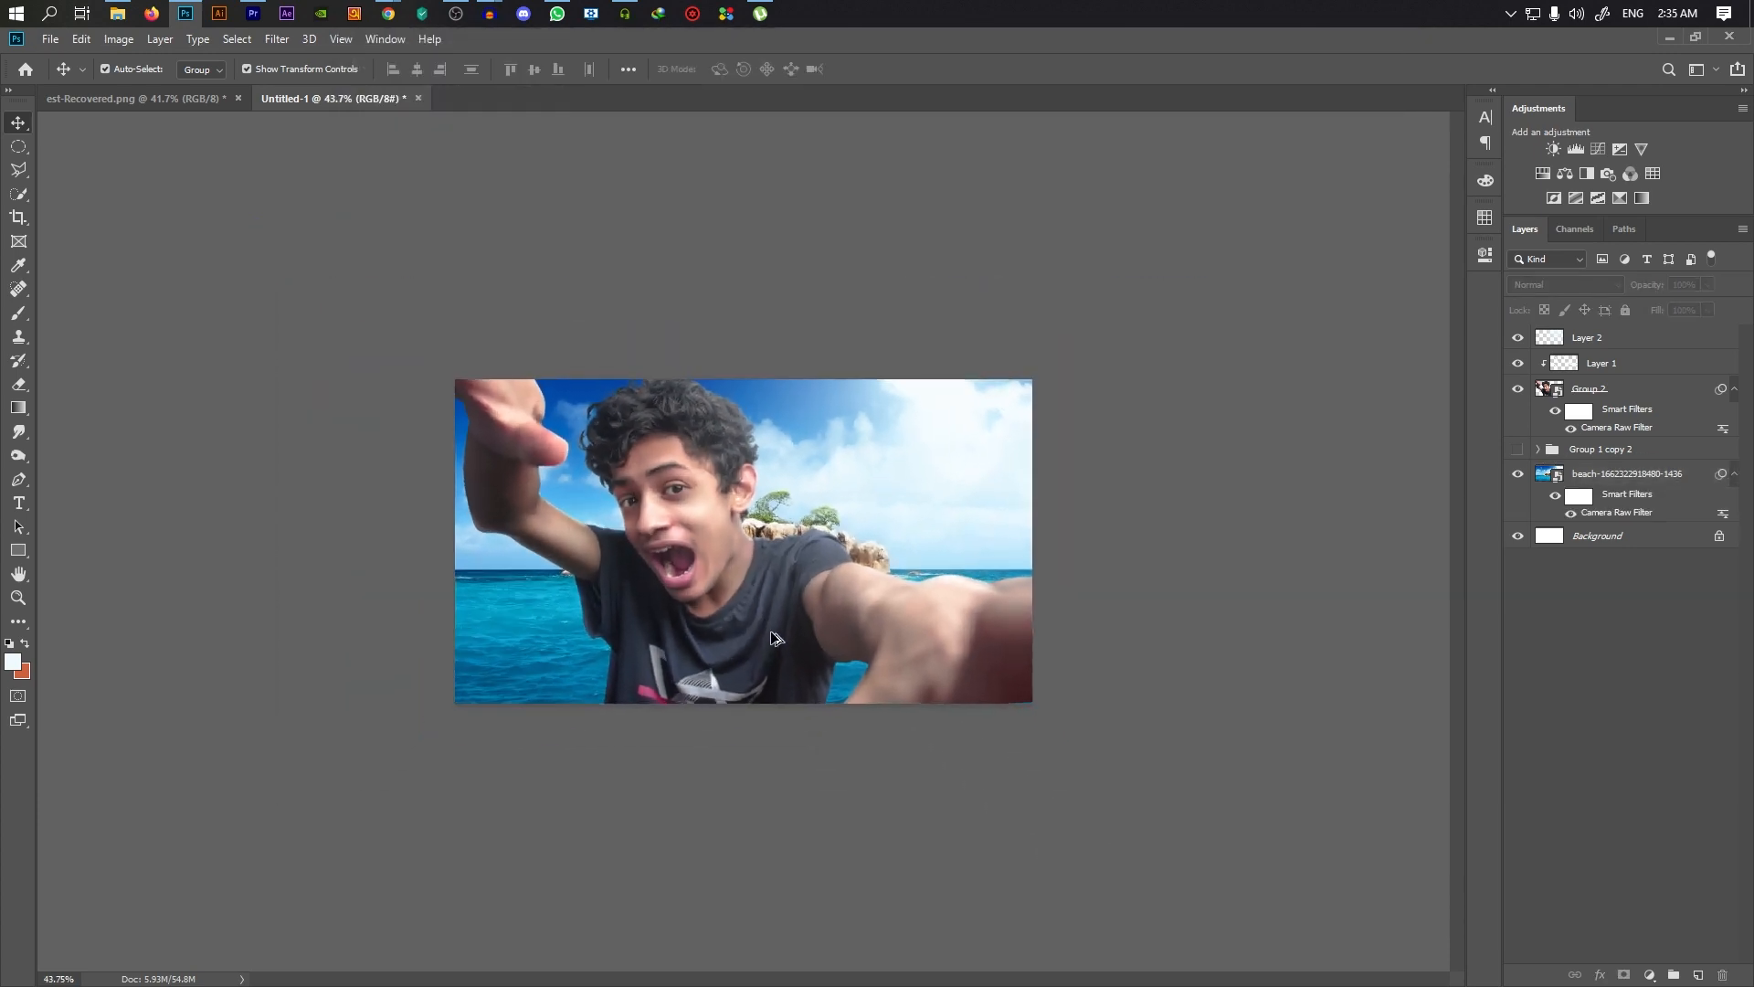
scroll(760, 630, up, 2)
scroll(744, 621, up, 3)
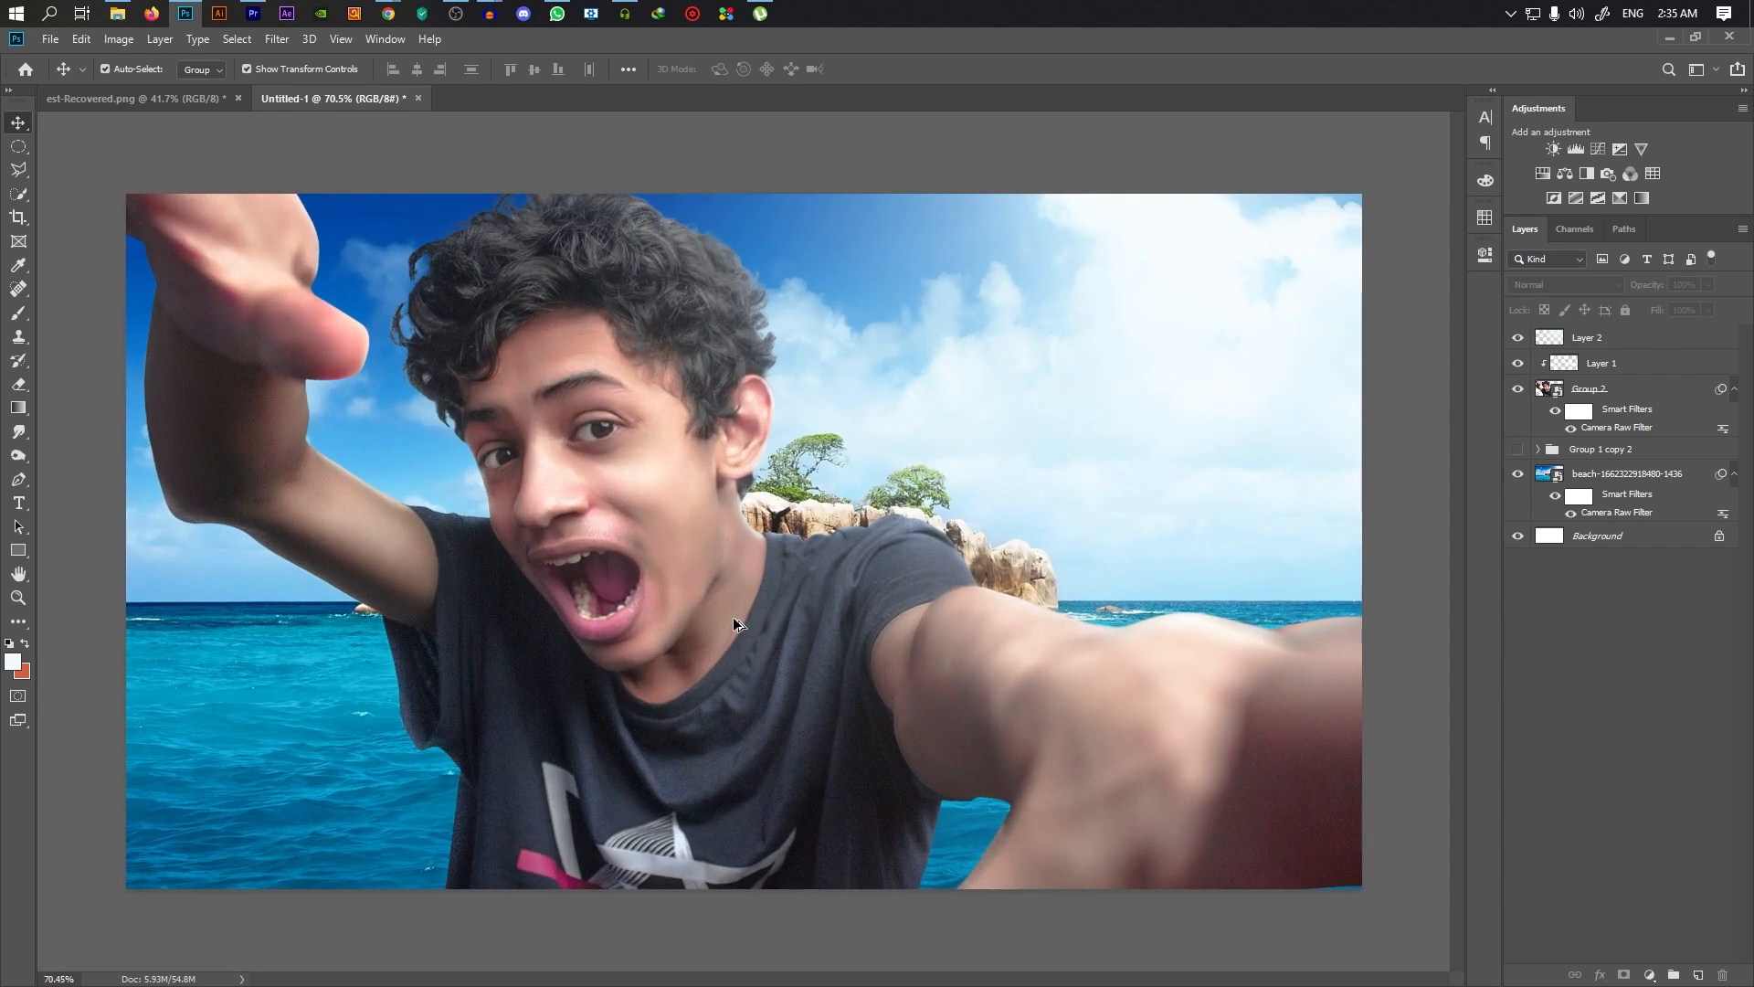
scroll(732, 616, down, 3)
scroll(673, 764, up, 1)
scroll(384, 804, up, 5)
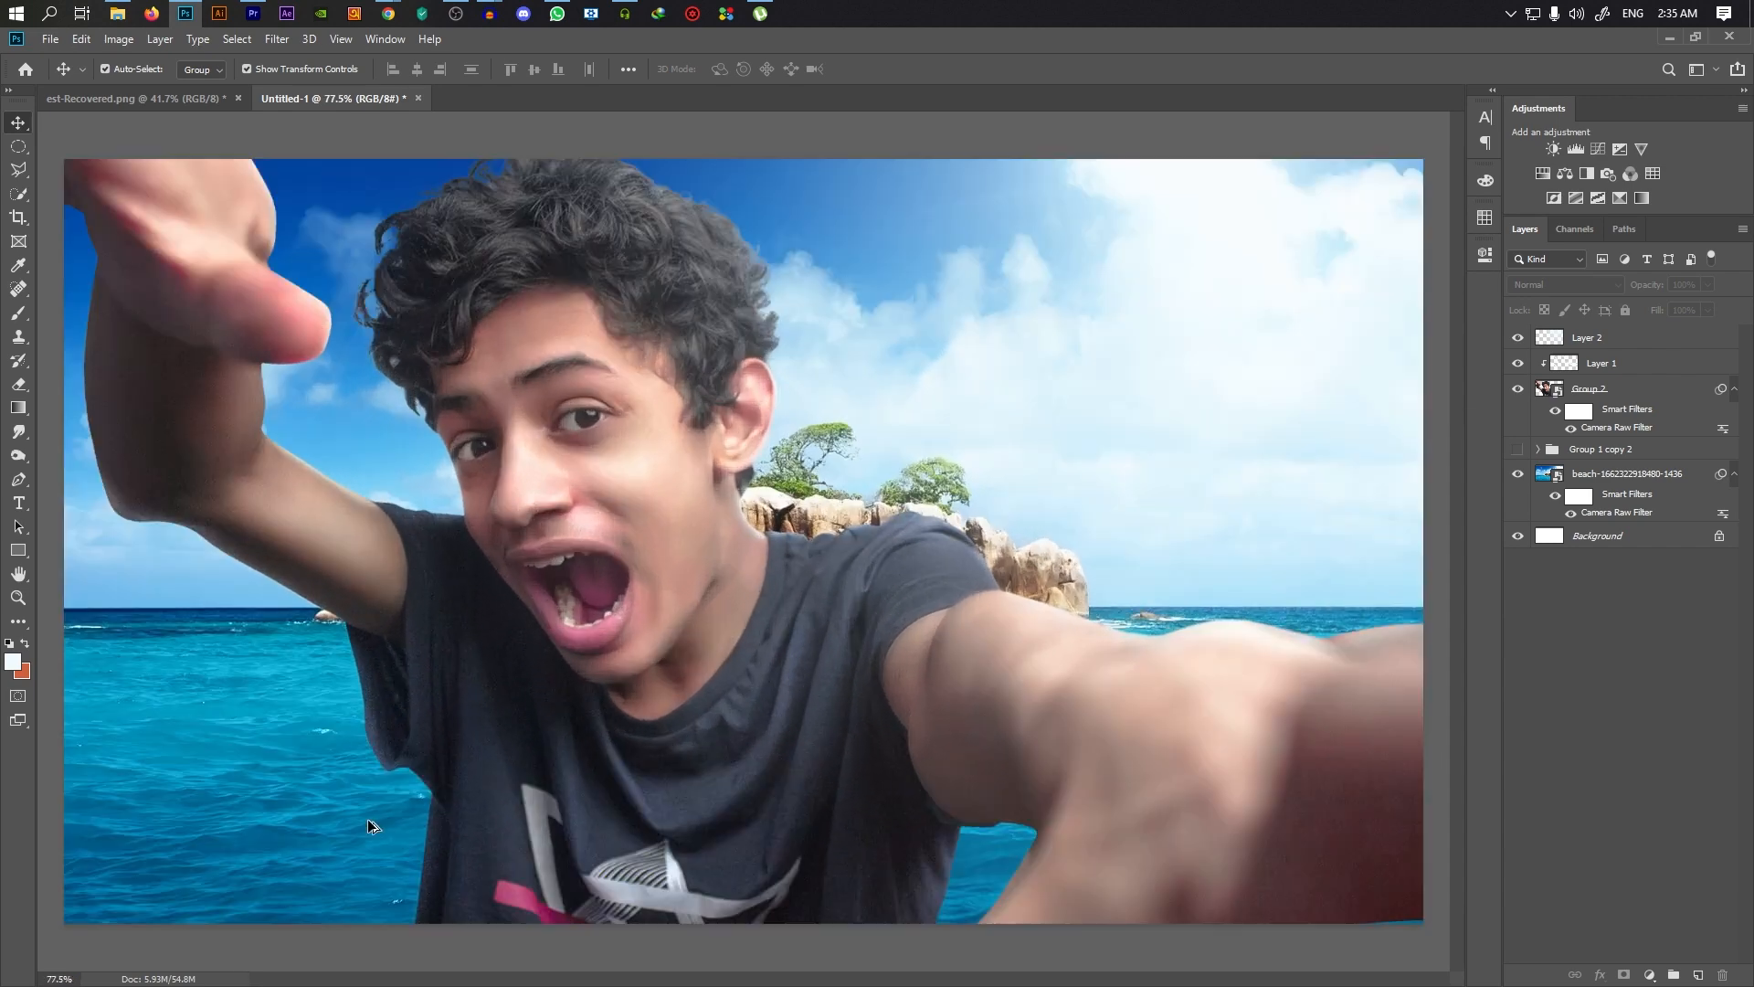
scroll(315, 778, down, 5)
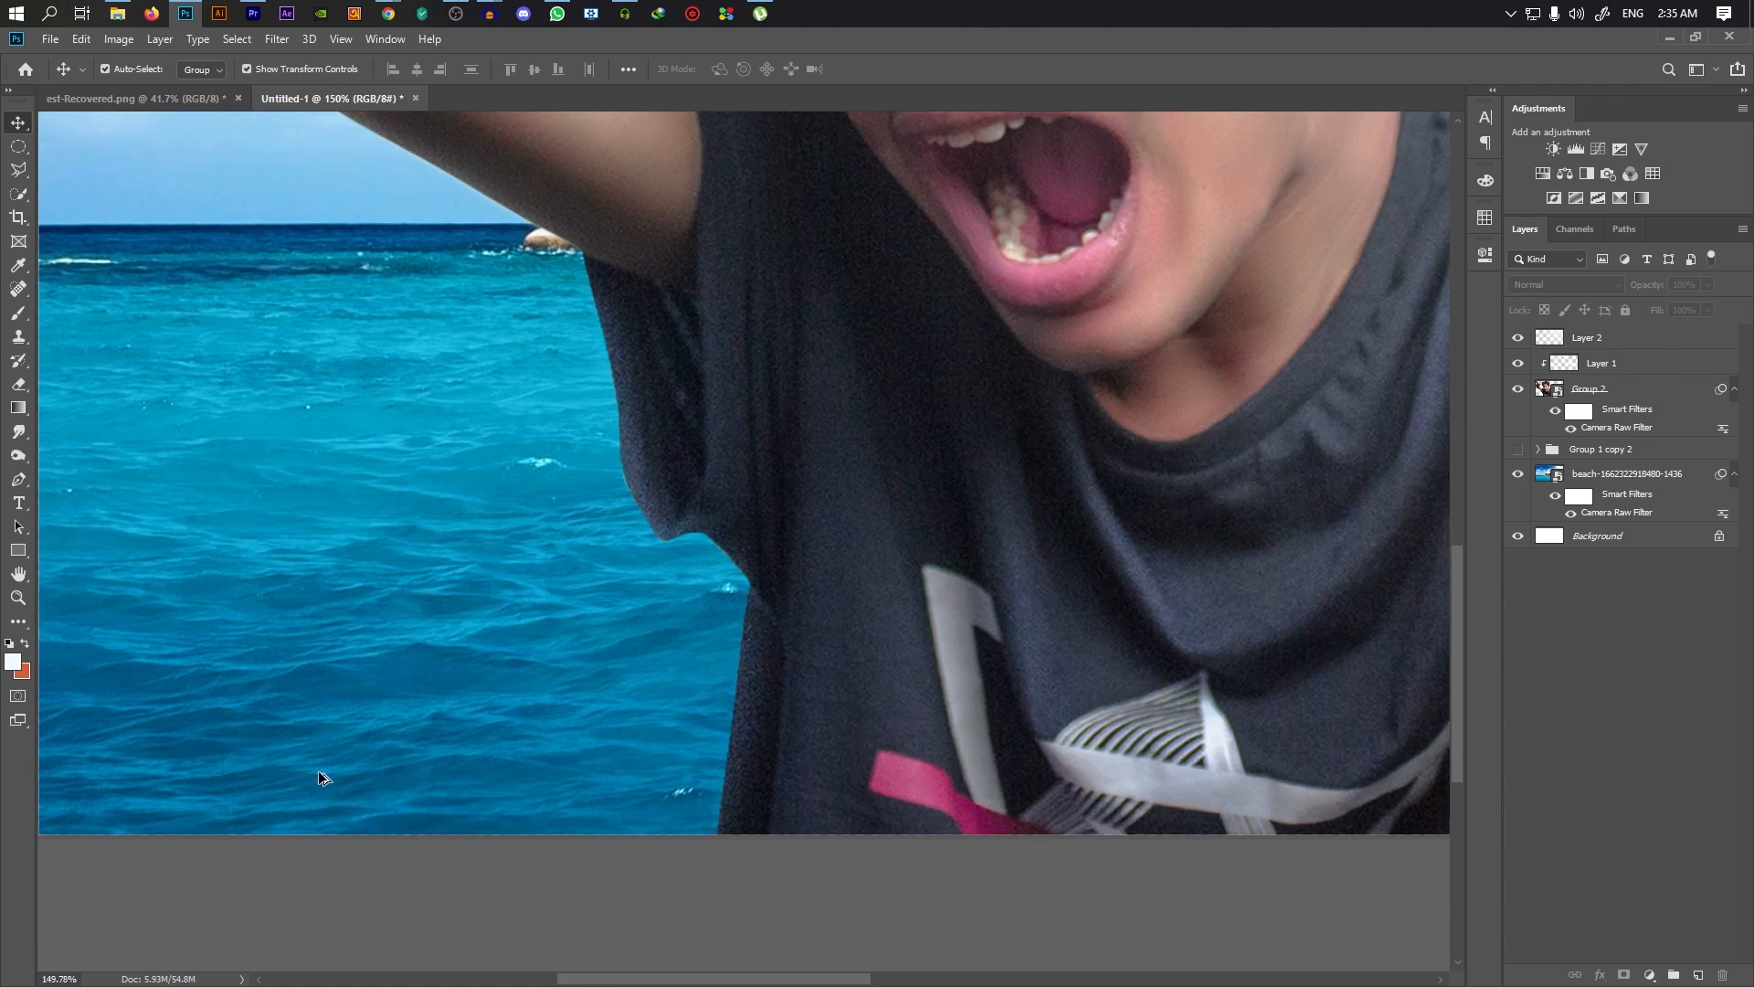
scroll(666, 782, up, 2)
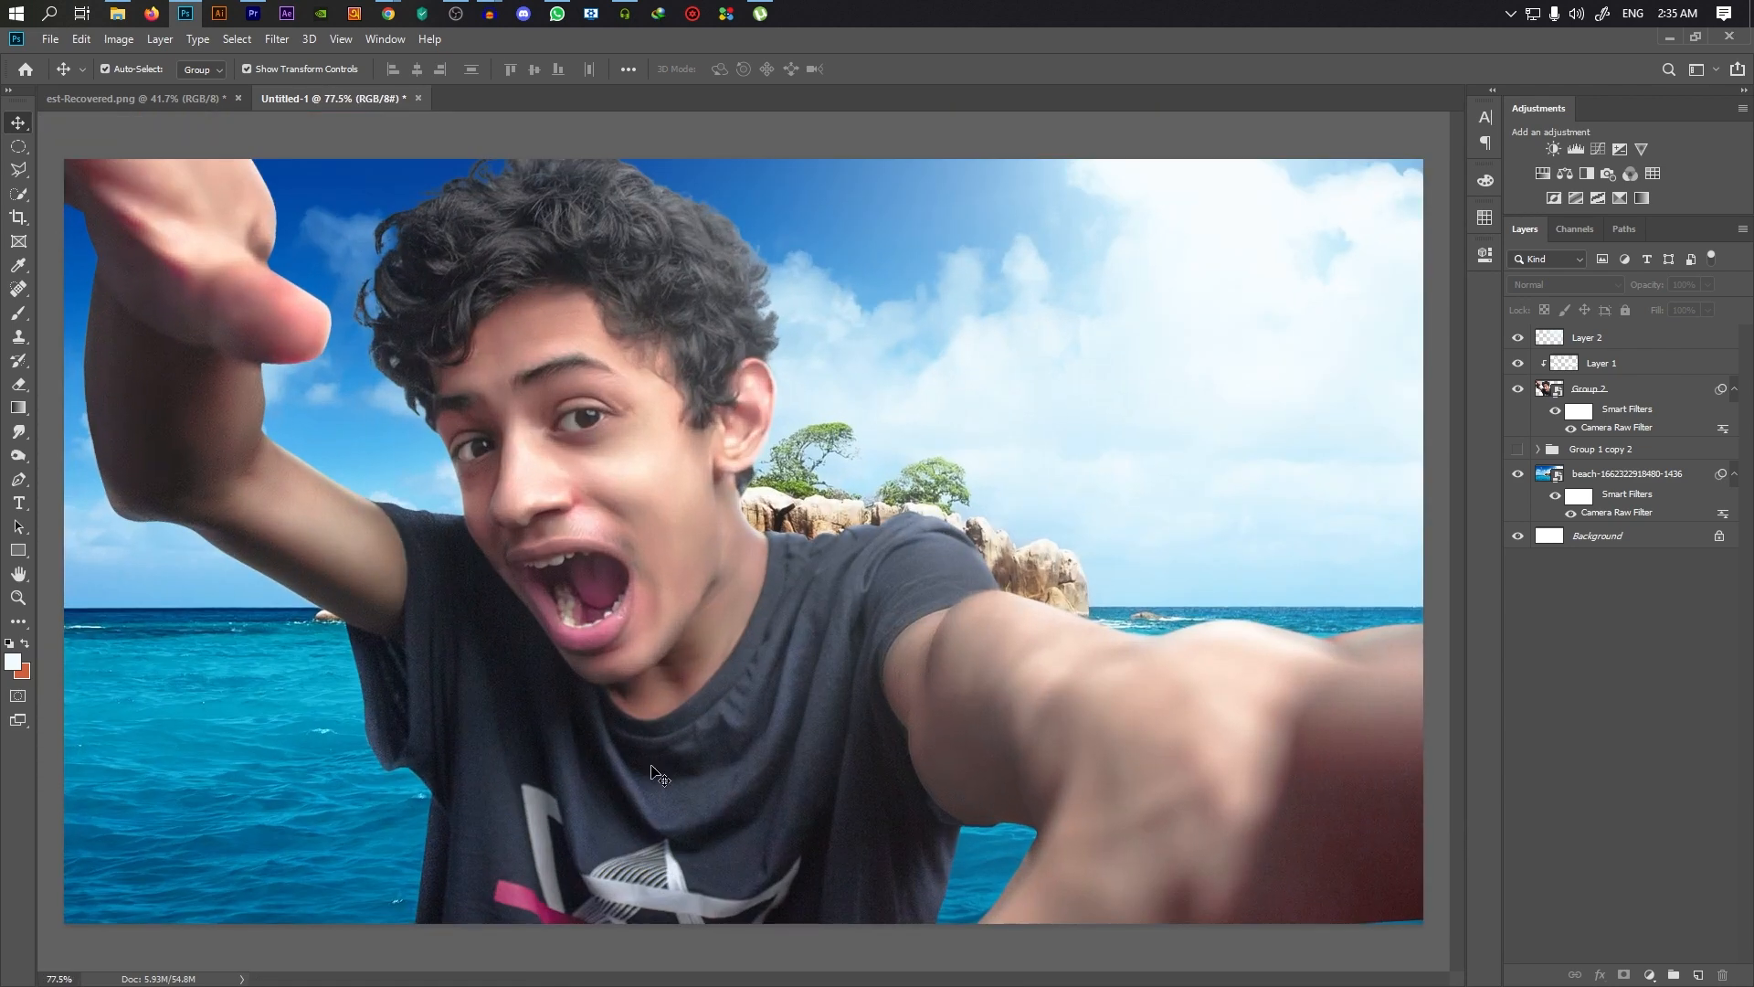
Switch to Chrome and place the downloaded Pngtree water waves PNG into the Photoshop composite
key(alt+Tab)
scroll(539, 644, down, 3)
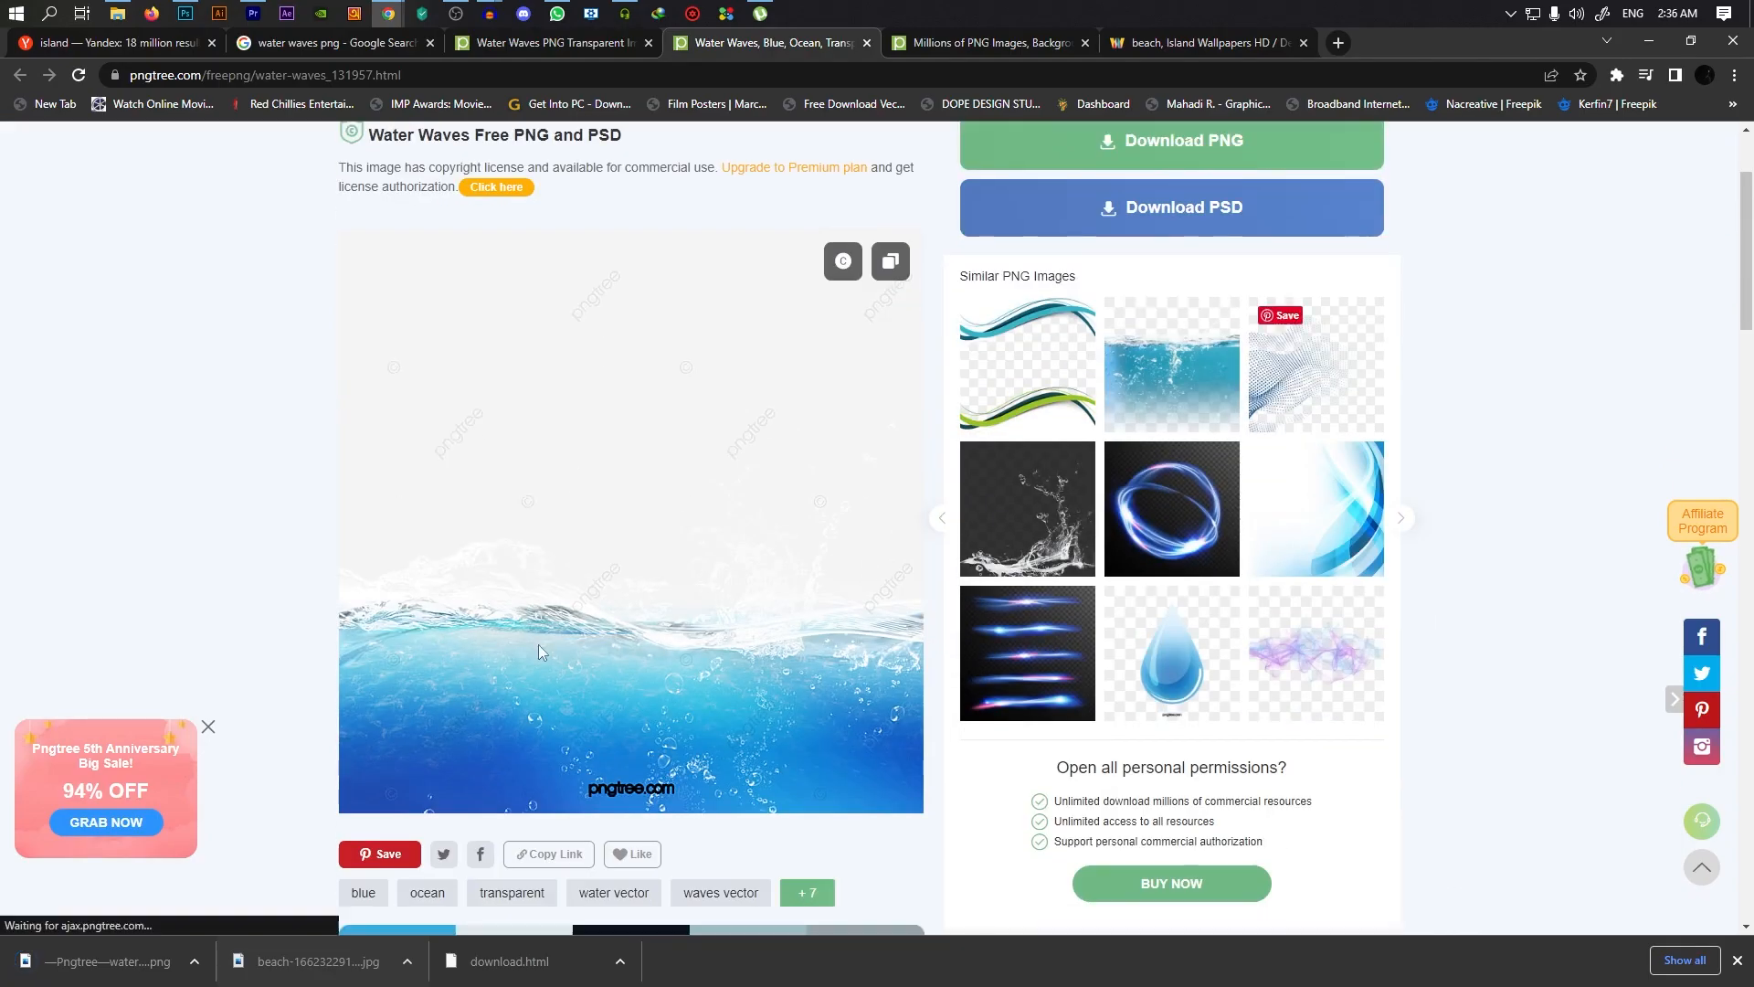
scroll(740, 610, up, 1)
scroll(766, 600, down, 3)
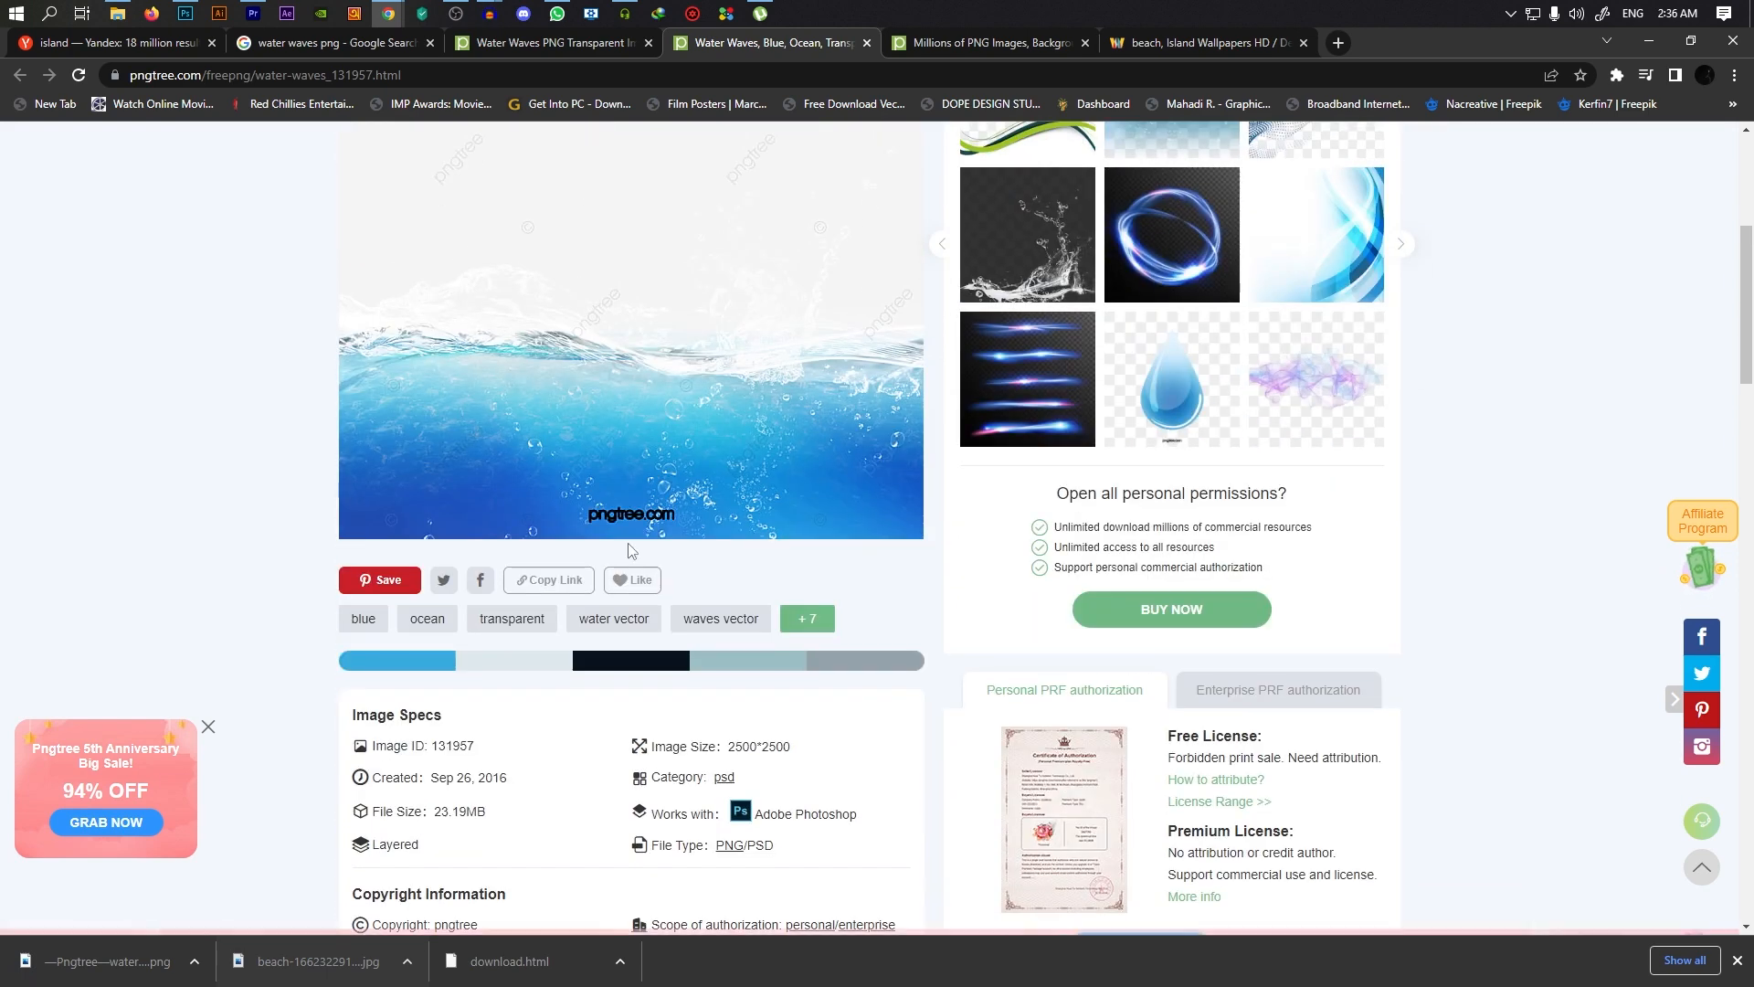
scroll(701, 543, up, 2)
drag(151, 976, 612, 517)
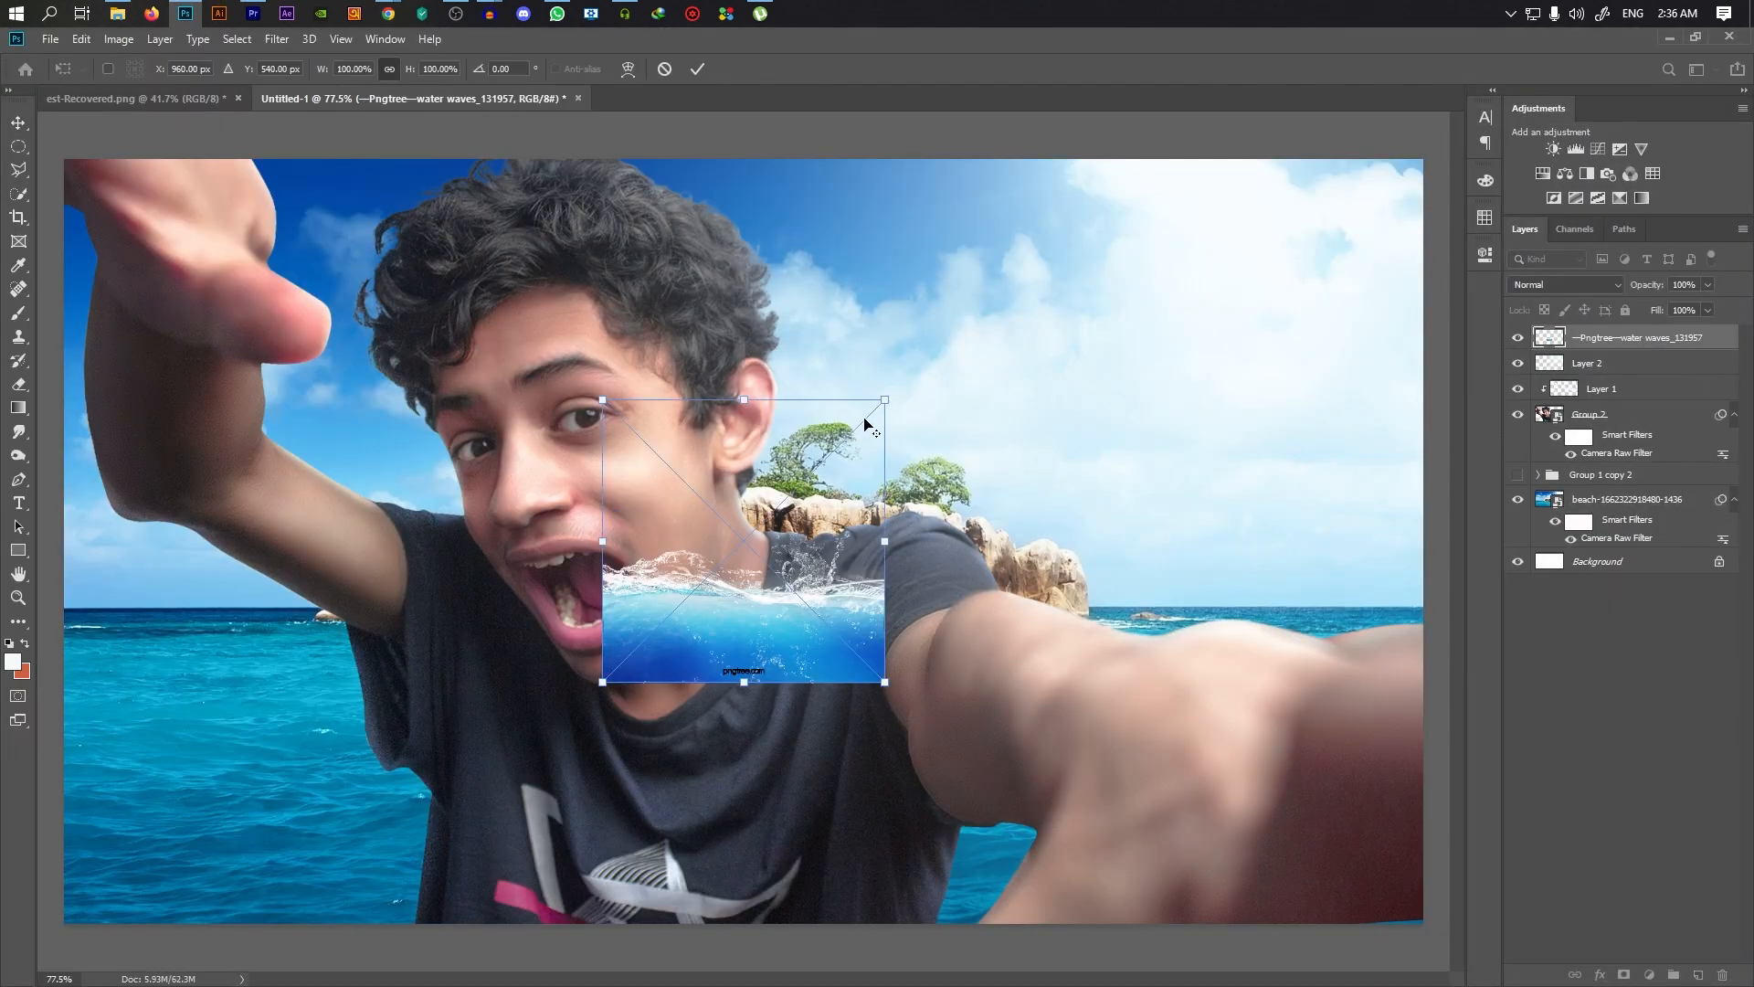
Scale the water waves image to 272.58% and position it over the canvas's lower-left corner, in front of the shirt
drag(884, 399, 1138, 167)
click(700, 69)
scroll(705, 364, down, 2)
drag(835, 639, 583, 775)
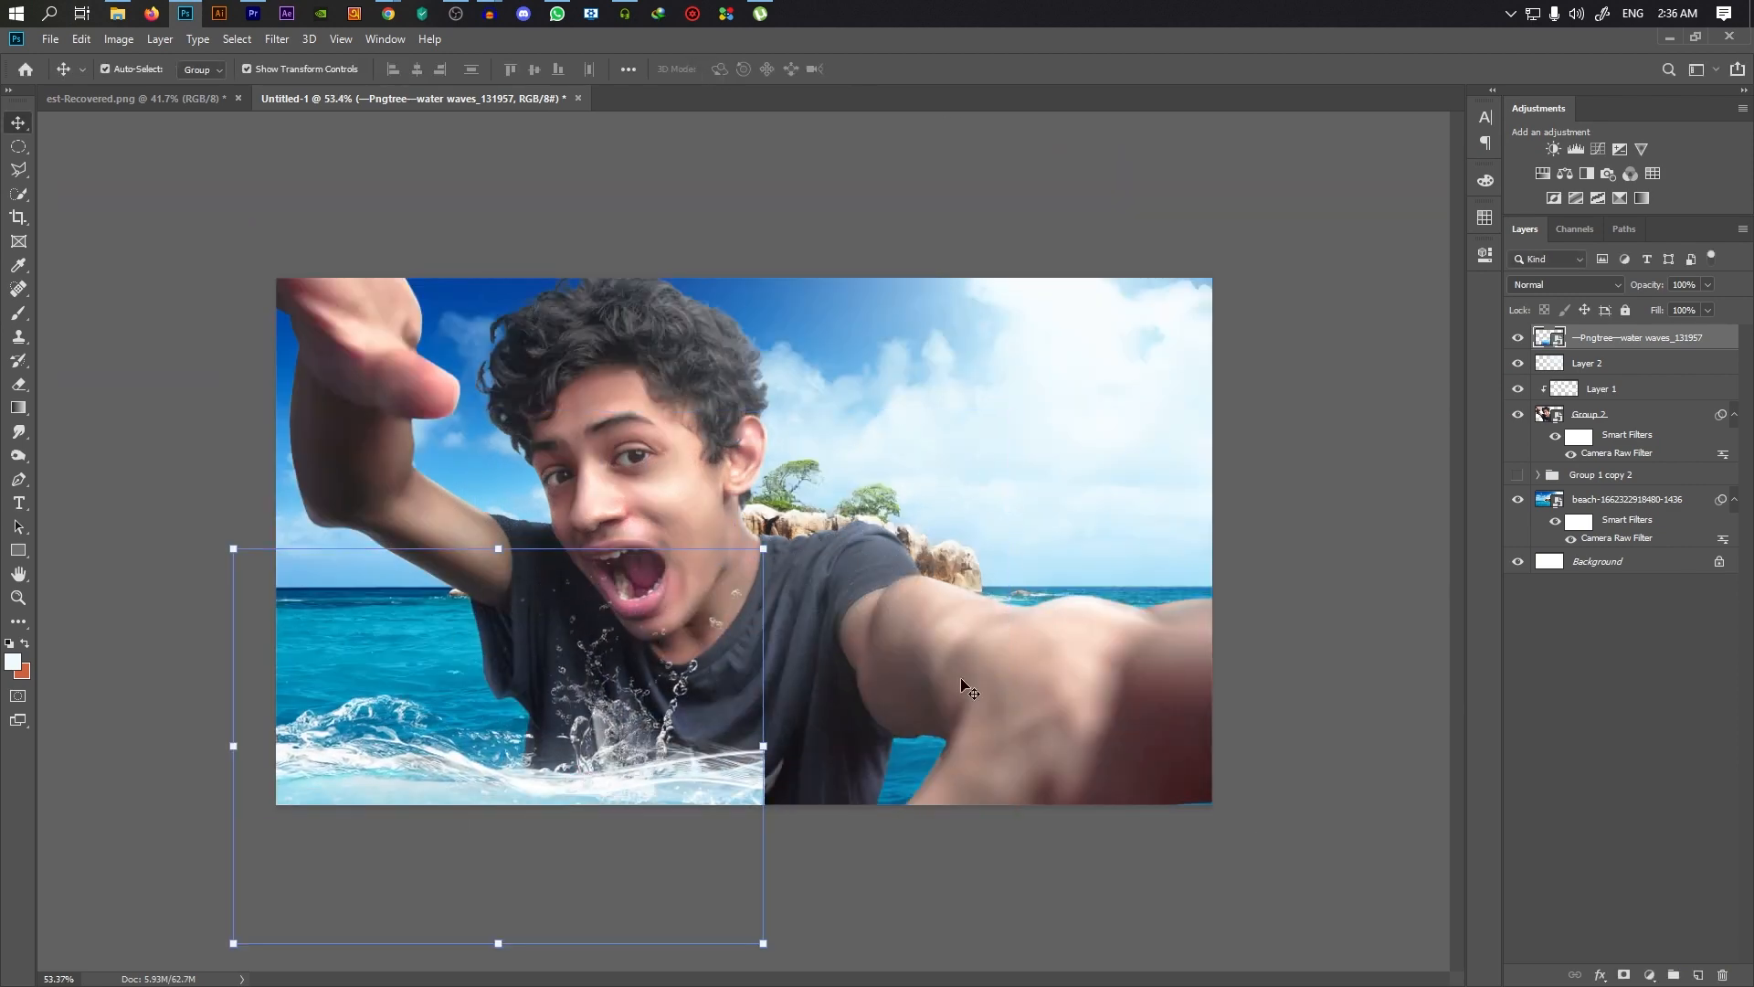
drag(1590, 347, 1610, 459)
scroll(763, 667, down, 3)
key(ctrl+z)
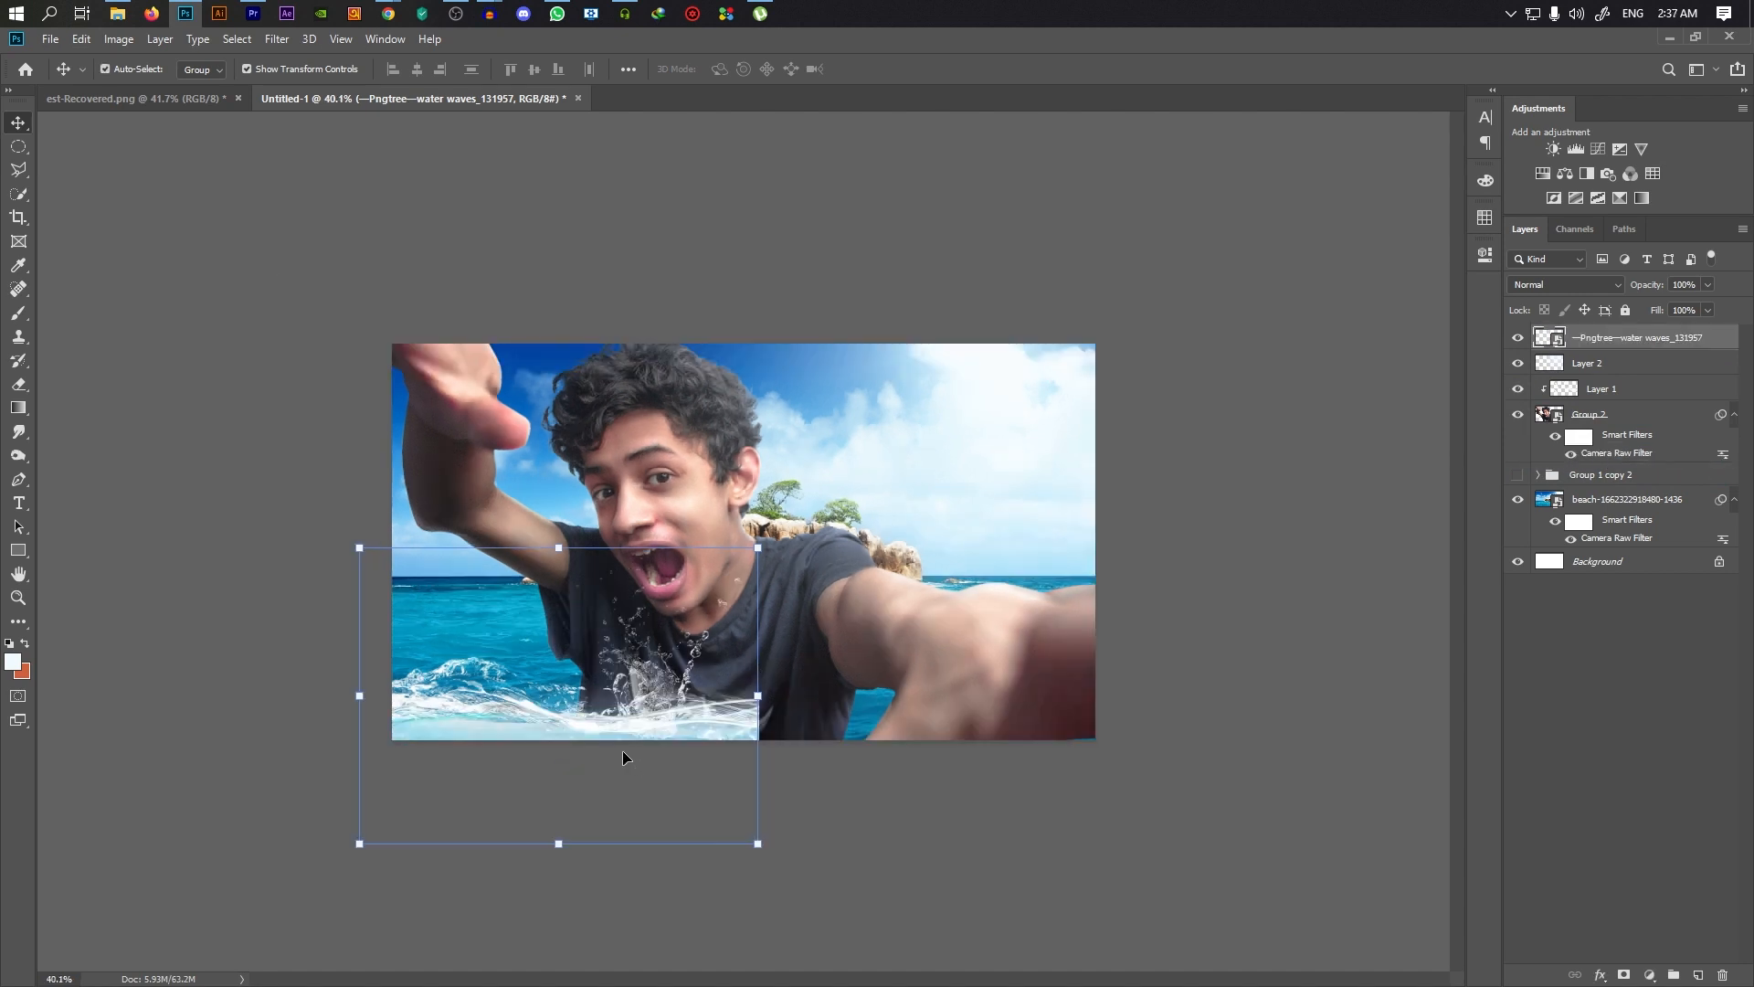
Scale the water waves image to 377.43%, position it in front of the shirt and apply the transform
scroll(626, 757, up, 3)
drag(772, 539, 736, 576)
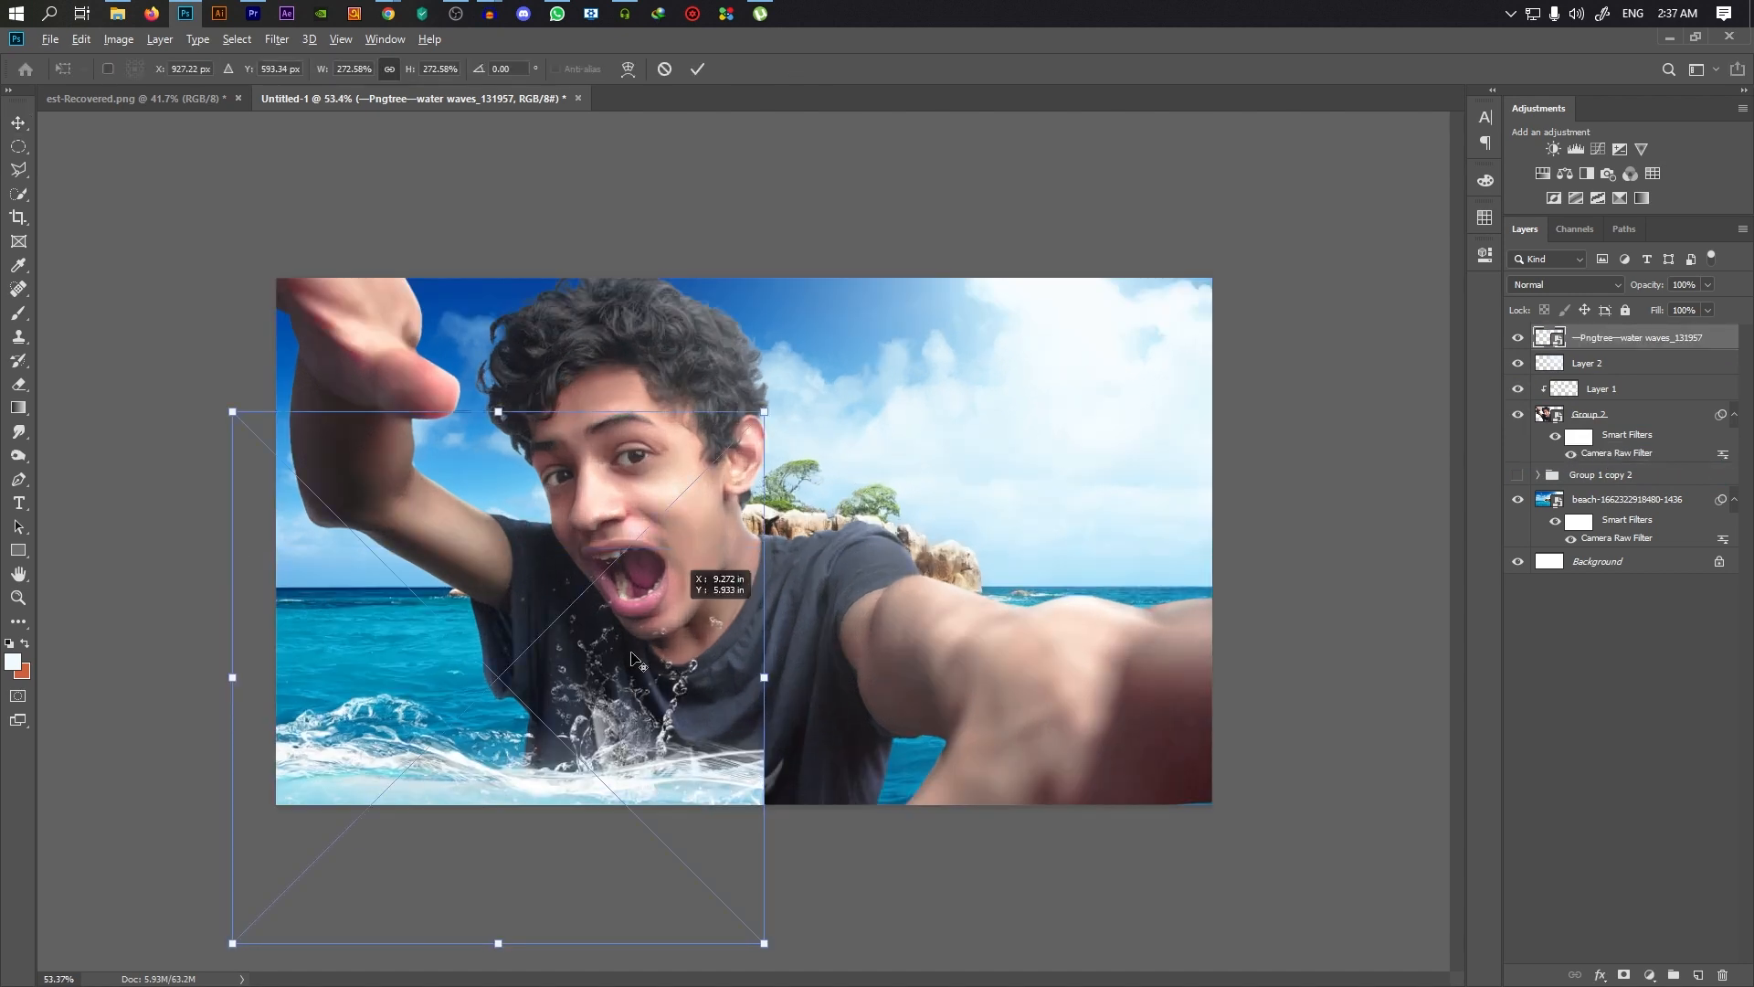
drag(764, 411, 865, 310)
drag(596, 586, 703, 495)
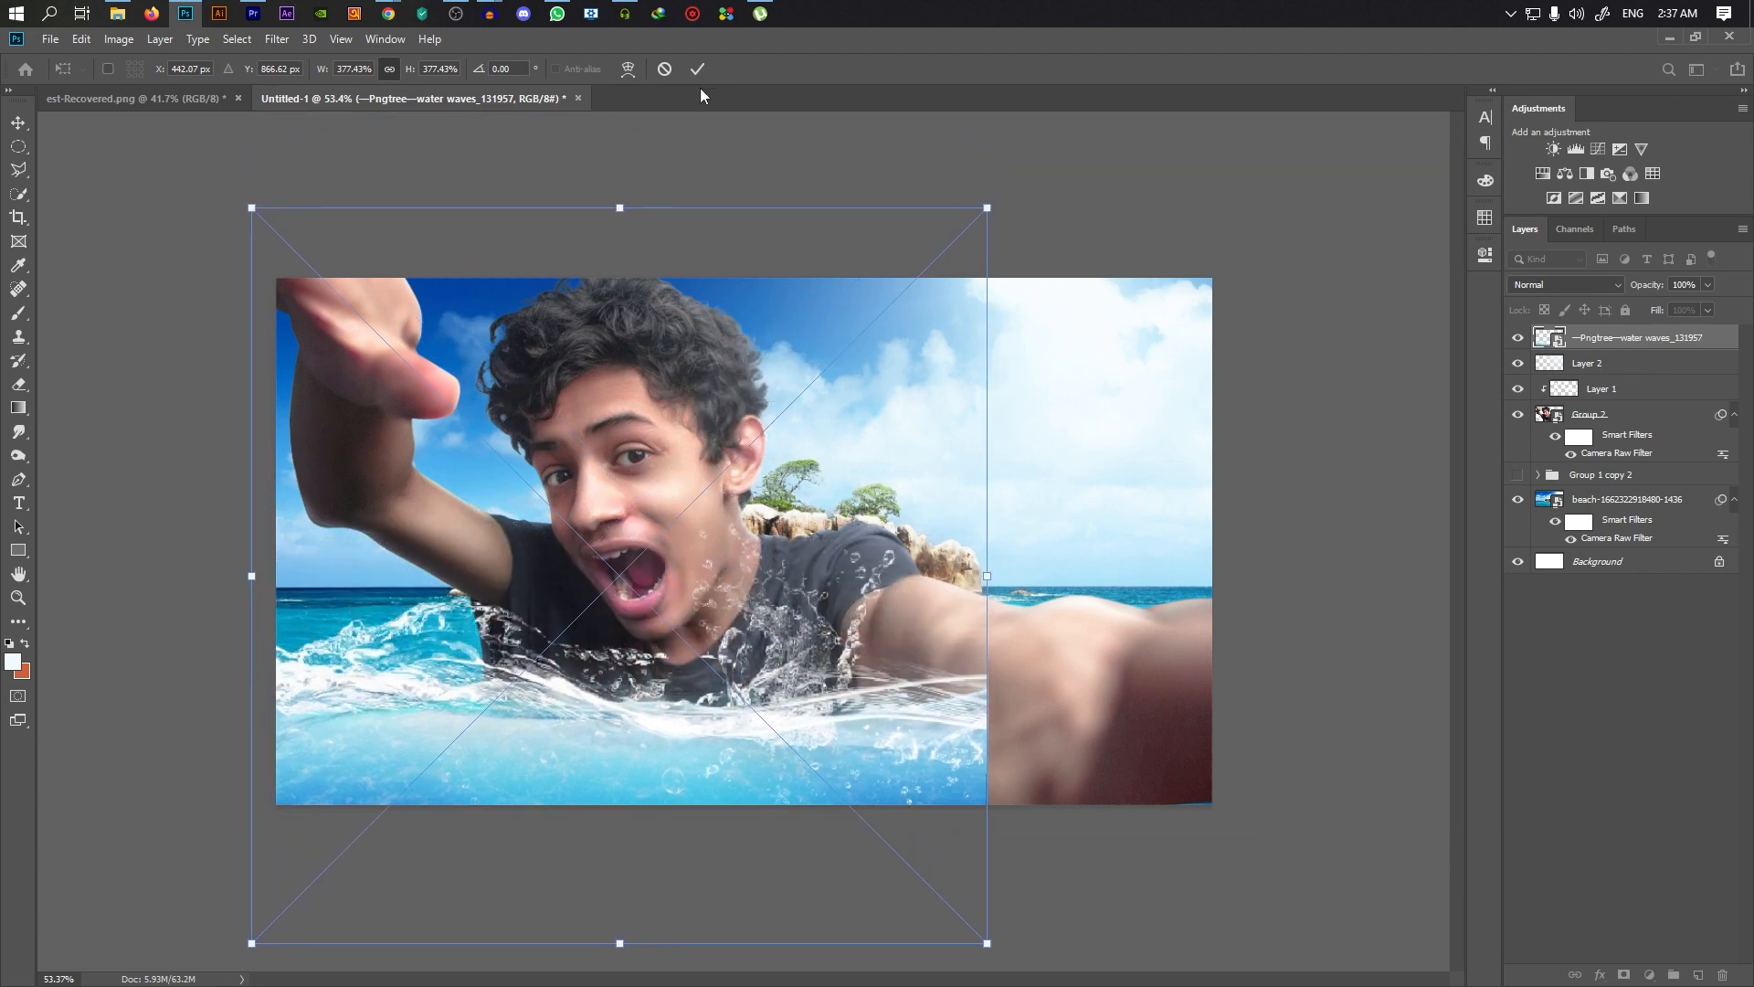
key(Return)
Move the water waves to the canvas's lower-right corner over the extended arm, tilt them slightly counter-clockwise, apply and deselect
drag(654, 778, 658, 862)
scroll(816, 765, down, 2)
drag(779, 674, 1056, 687)
click(1235, 719)
drag(1236, 718, 1242, 655)
drag(1111, 718, 1112, 687)
drag(1076, 577, 1063, 594)
key(Return)
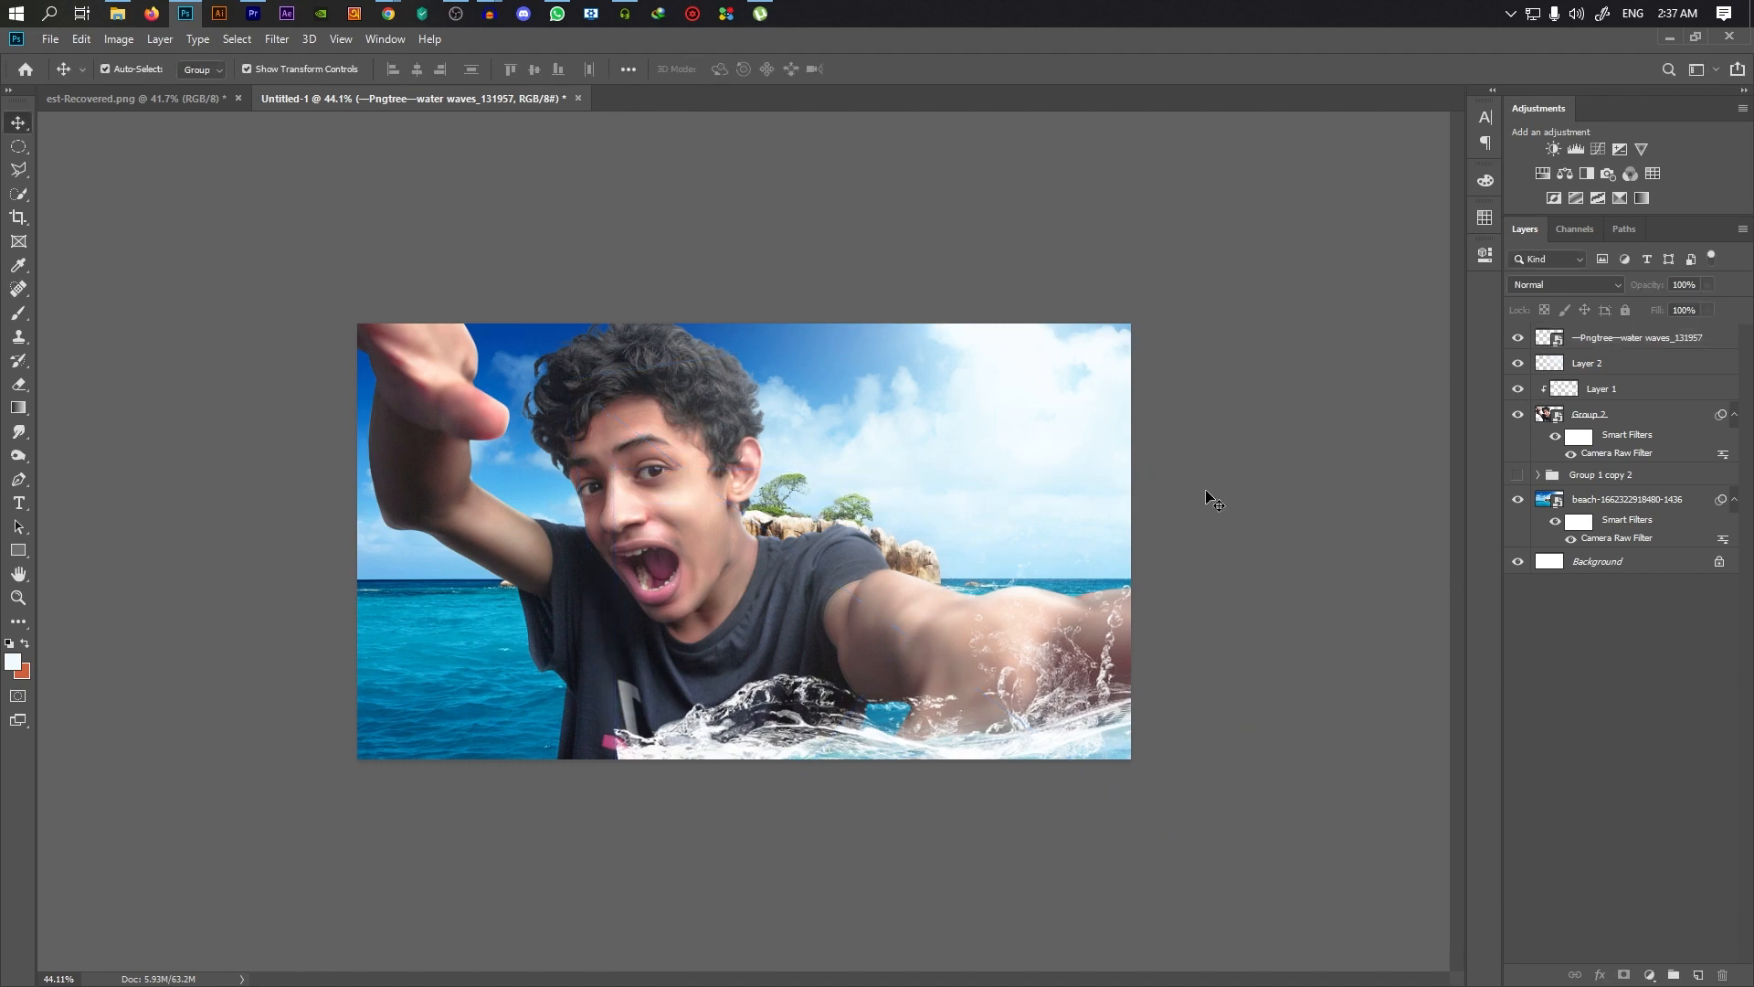
Duplicate the water waves layer toward the canvas's lower-left area and flip the copy horizontally
drag(1063, 740, 702, 689)
drag(921, 651, 915, 770)
right_click(679, 717)
click(779, 654)
drag(779, 656, 857, 645)
right_click(757, 722)
click(841, 931)
Rotate the flipped waves copy to 2.52 degrees, position it across the lower left of the canvas and apply the transform
drag(771, 685, 600, 708)
drag(847, 647, 777, 708)
drag(674, 727, 847, 734)
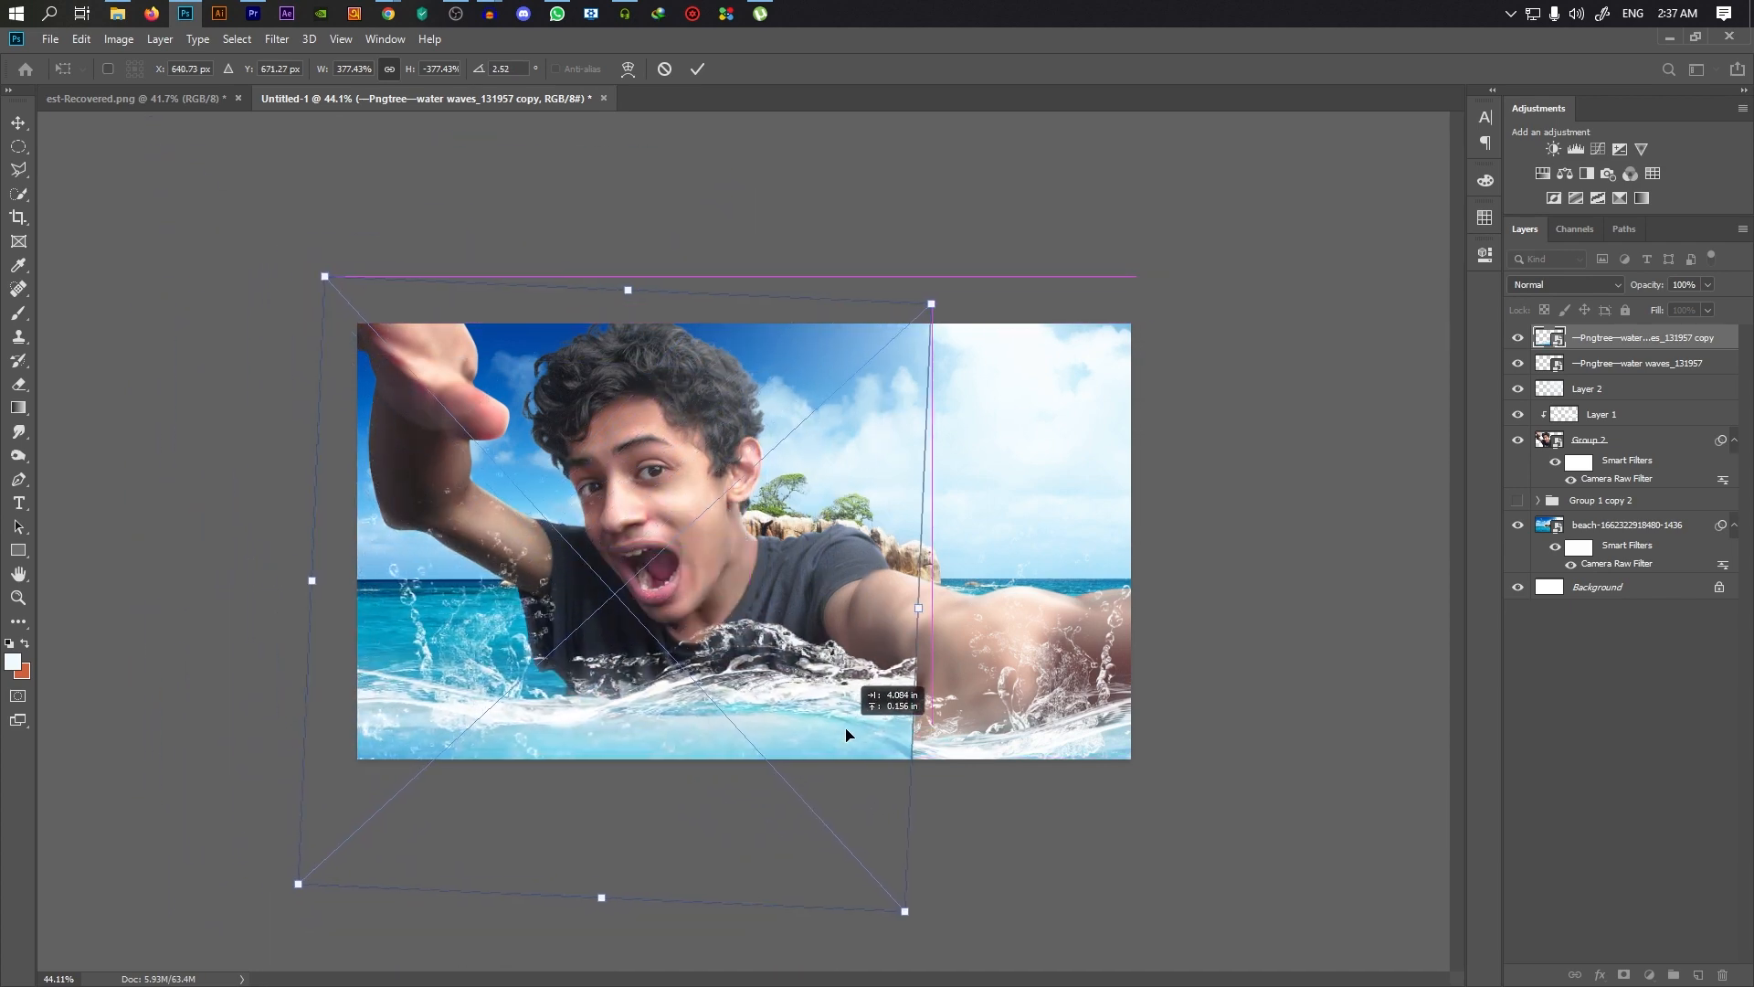
click(697, 69)
key(ctrl+plus)
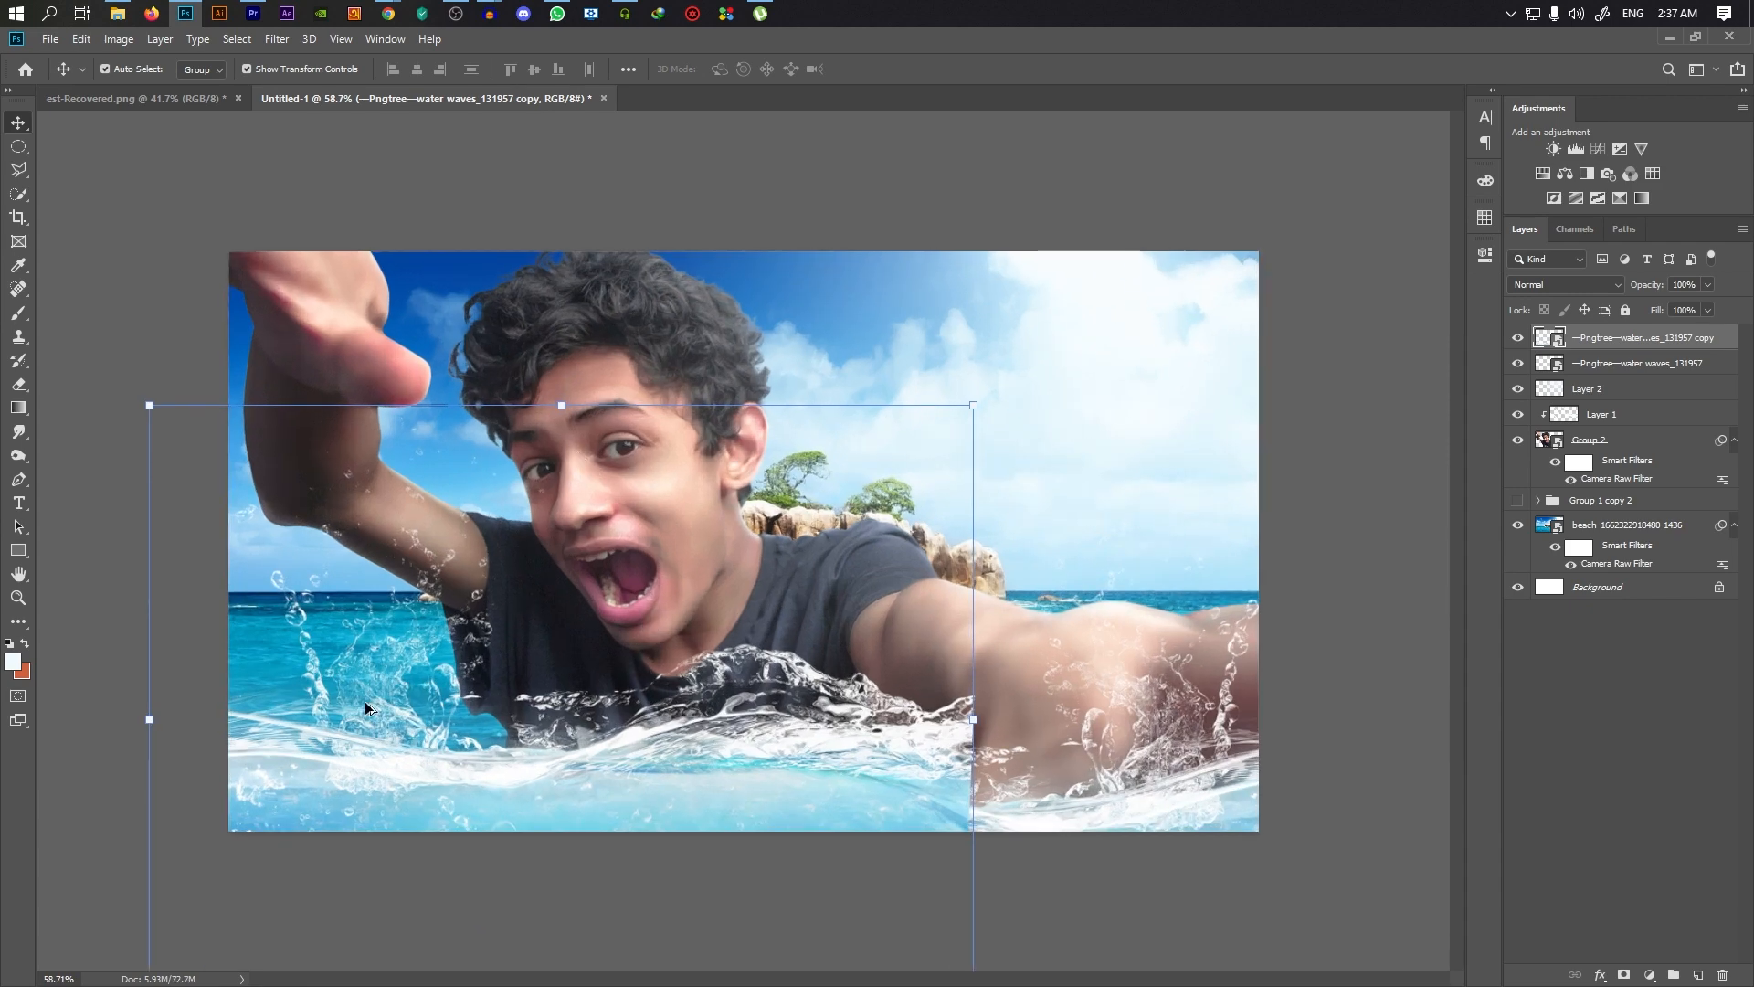
Rasterize the waves copy for erasing and set the Eraser to a 121 px brush with 7% hardness
scroll(426, 684, up, 3)
click(15, 387)
scroll(542, 530, down, 1)
click(543, 530)
click(856, 406)
scroll(564, 546, up, 4)
drag(562, 549, 595, 550)
drag(387, 562, 909, 588)
drag(484, 479, 490, 534)
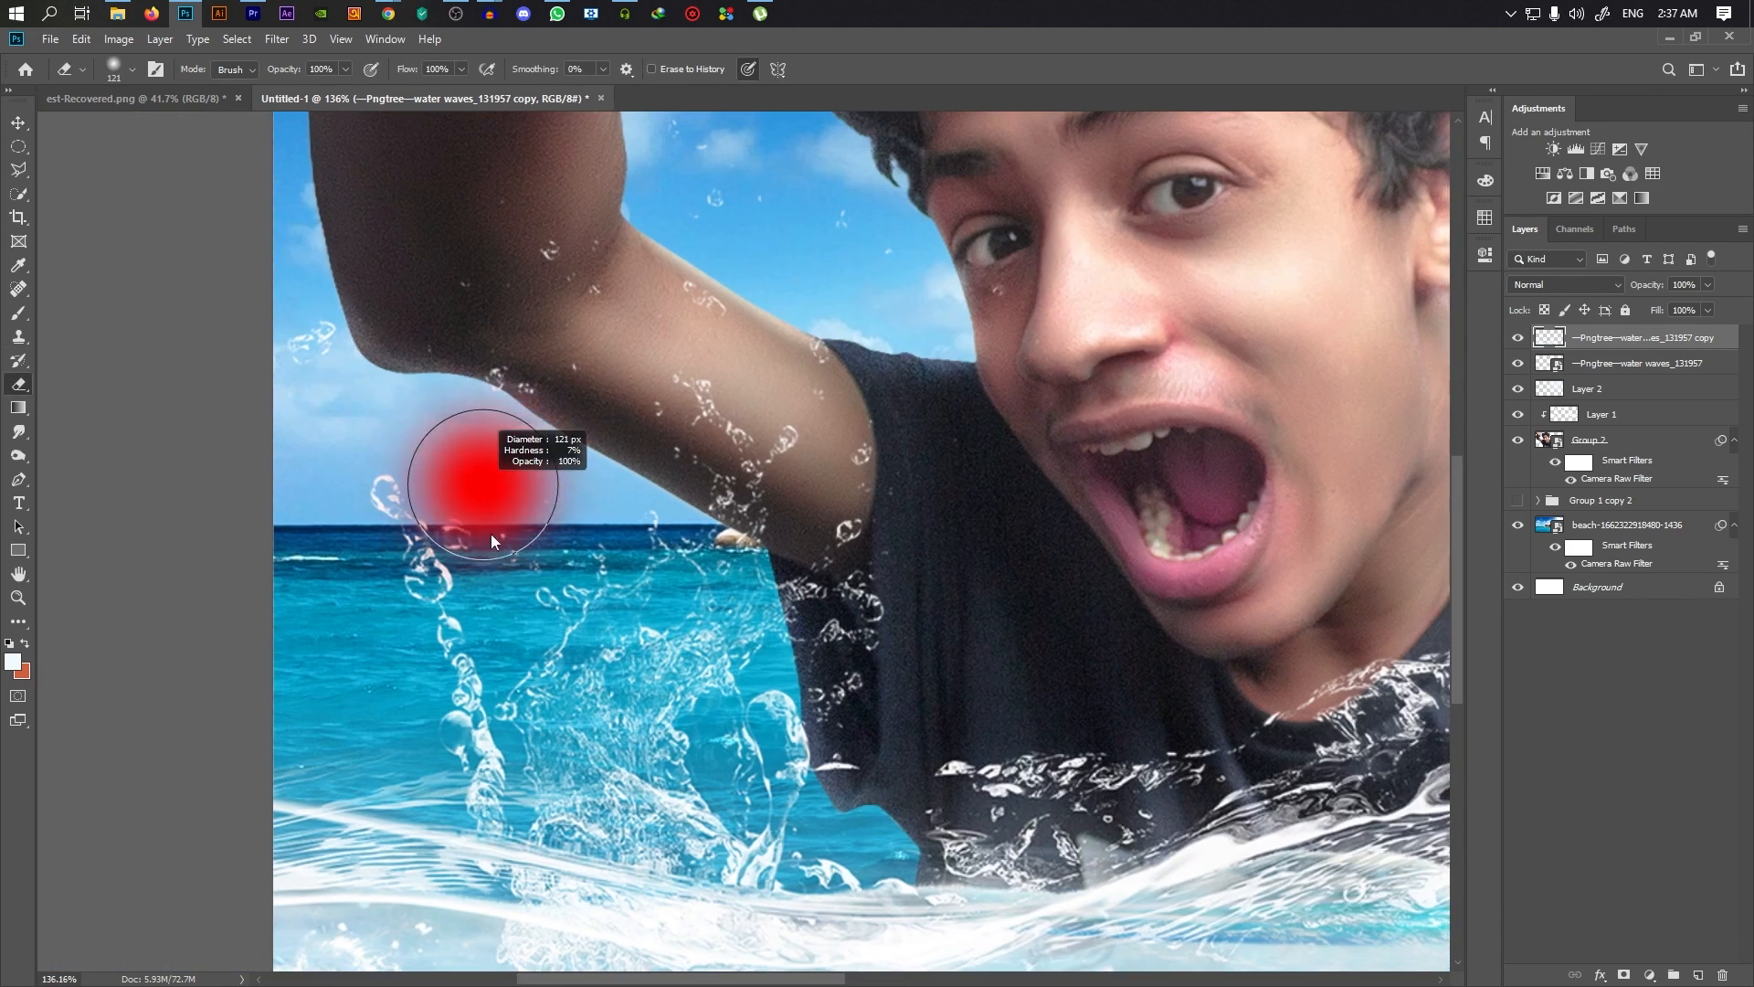
Erase the waves copy's splash droplets over the sky, the raised arm and the sea beside it
scroll(437, 576, down, 3)
drag(653, 447, 371, 566)
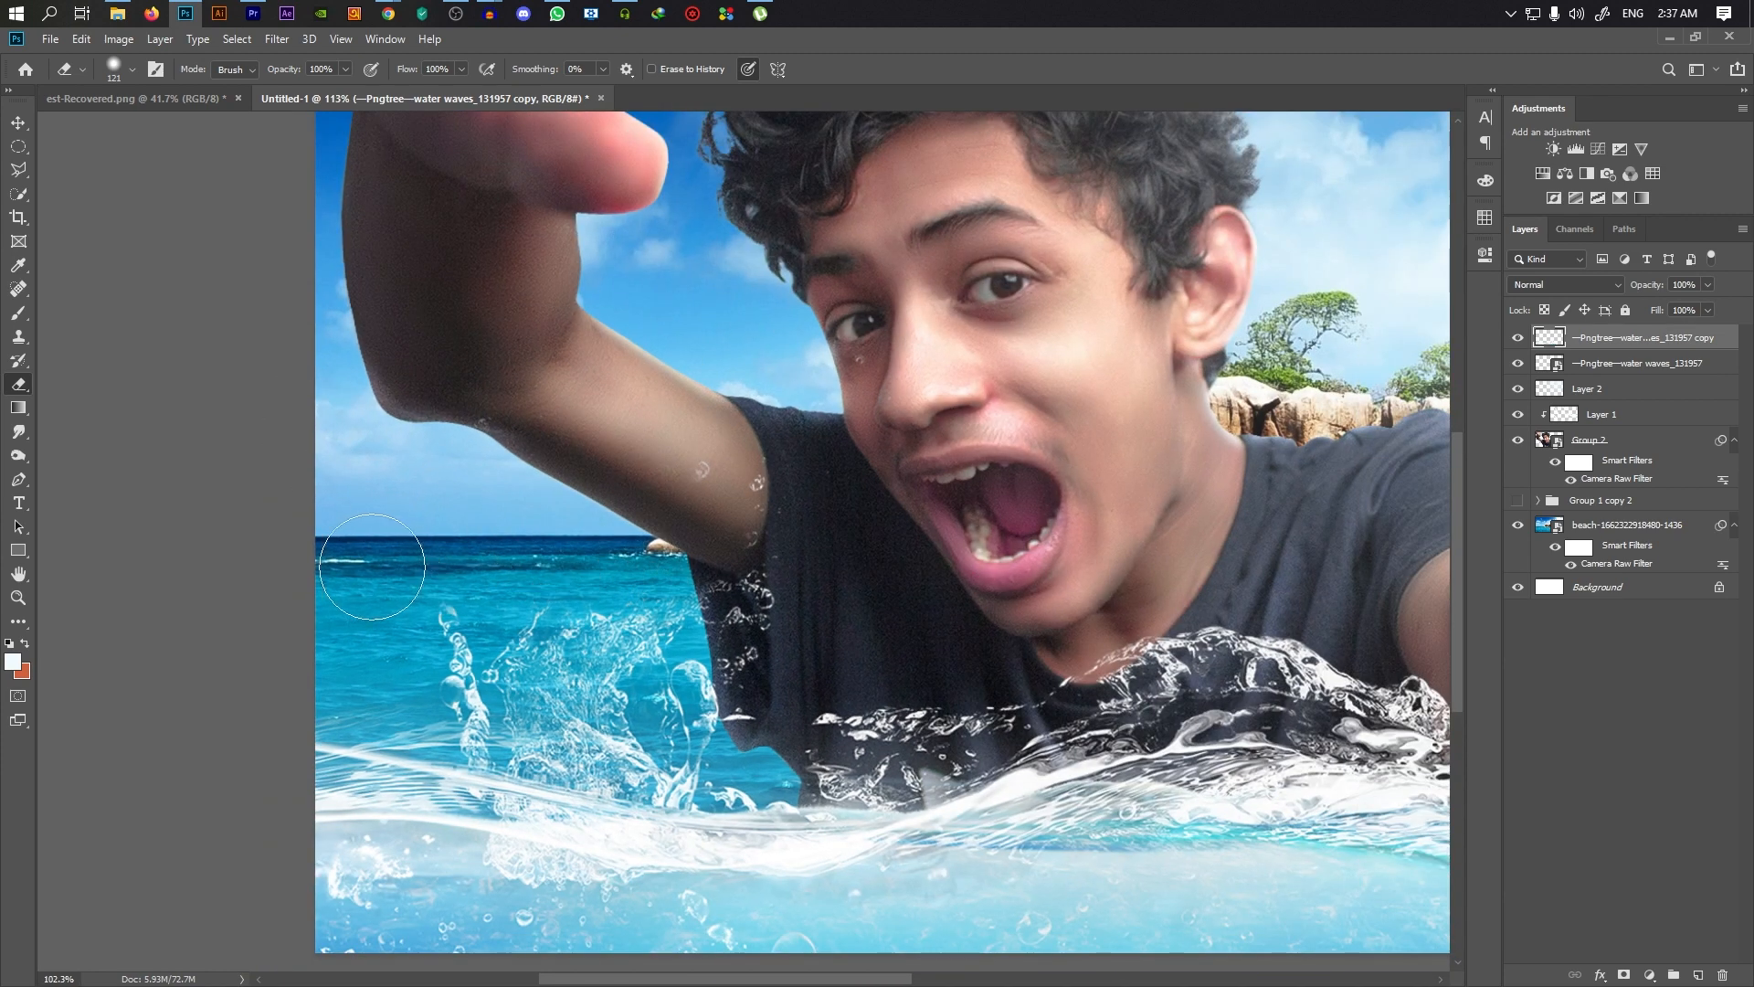
mouse_move(527, 612)
mouse_down()
mouse_move(776, 585)
mouse_move(376, 660)
mouse_move(722, 702)
mouse_up()
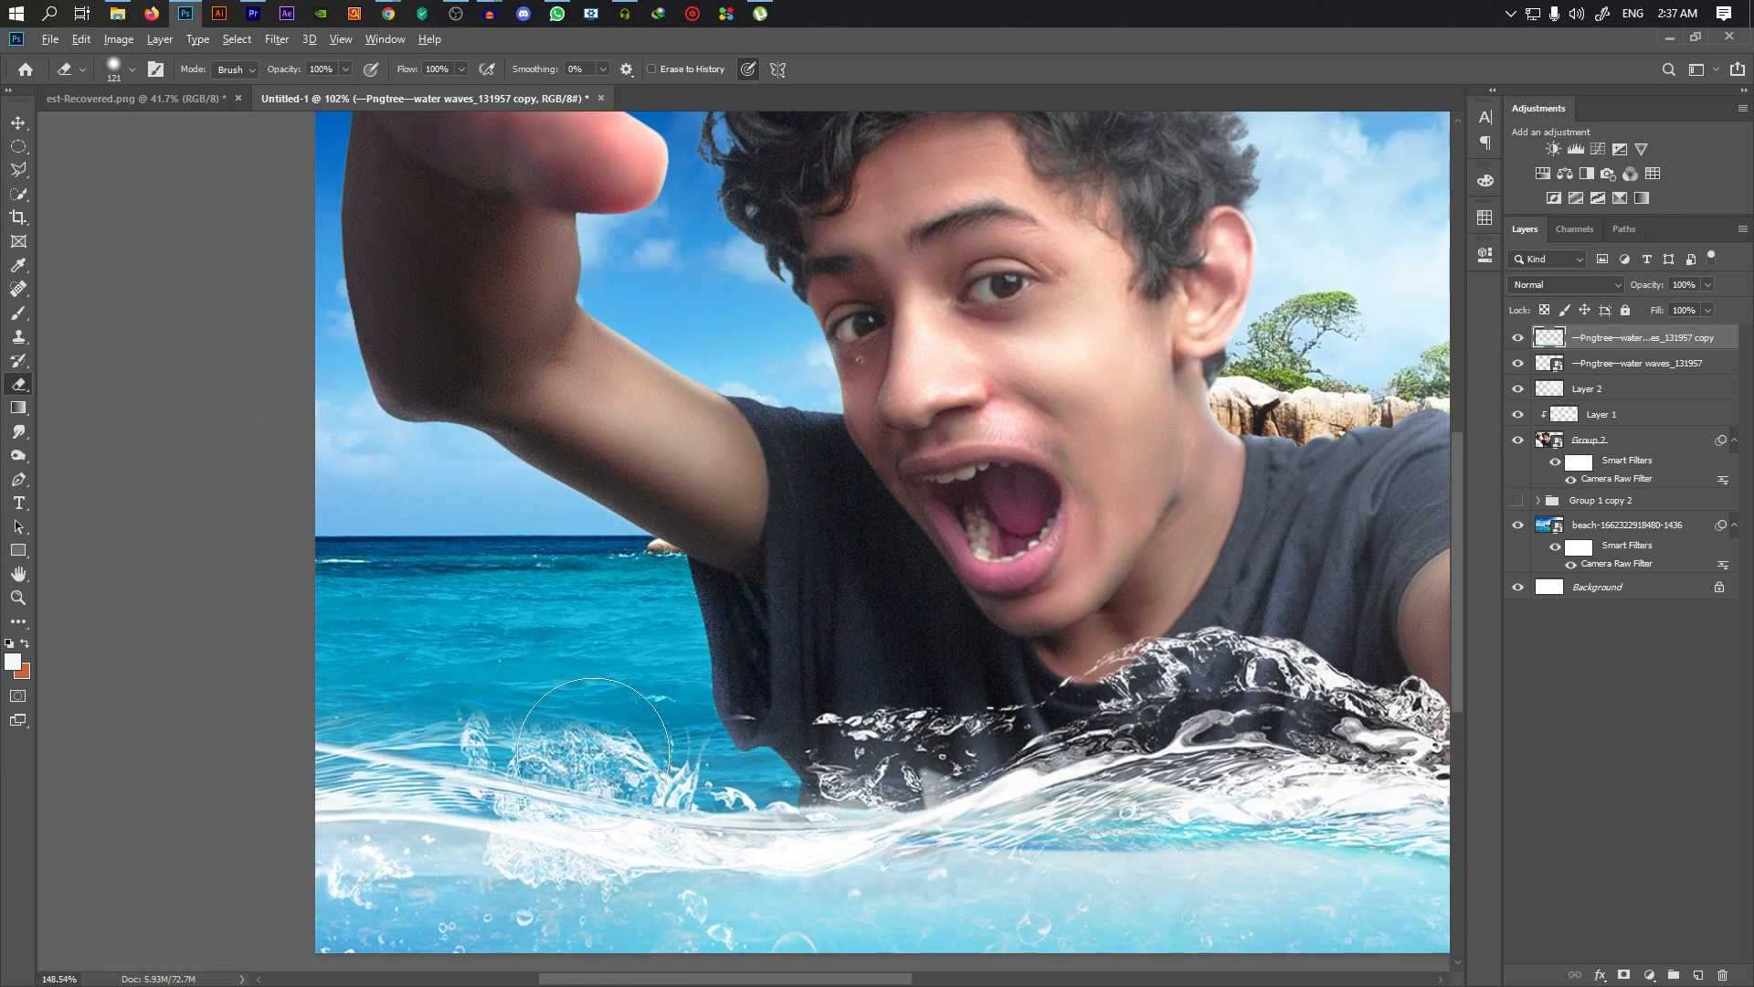
Erase the remaining splashes above the wave line beside the shirt's sleeve with a smaller eraser, down to 73 px
scroll(592, 755, up, 5)
key(bracketleft)
mouse_move(442, 714)
mouse_down()
mouse_move(703, 726)
mouse_move(698, 780)
mouse_move(650, 822)
mouse_up()
mouse_move(204, 646)
mouse_down()
mouse_move(740, 765)
mouse_move(448, 713)
mouse_up()
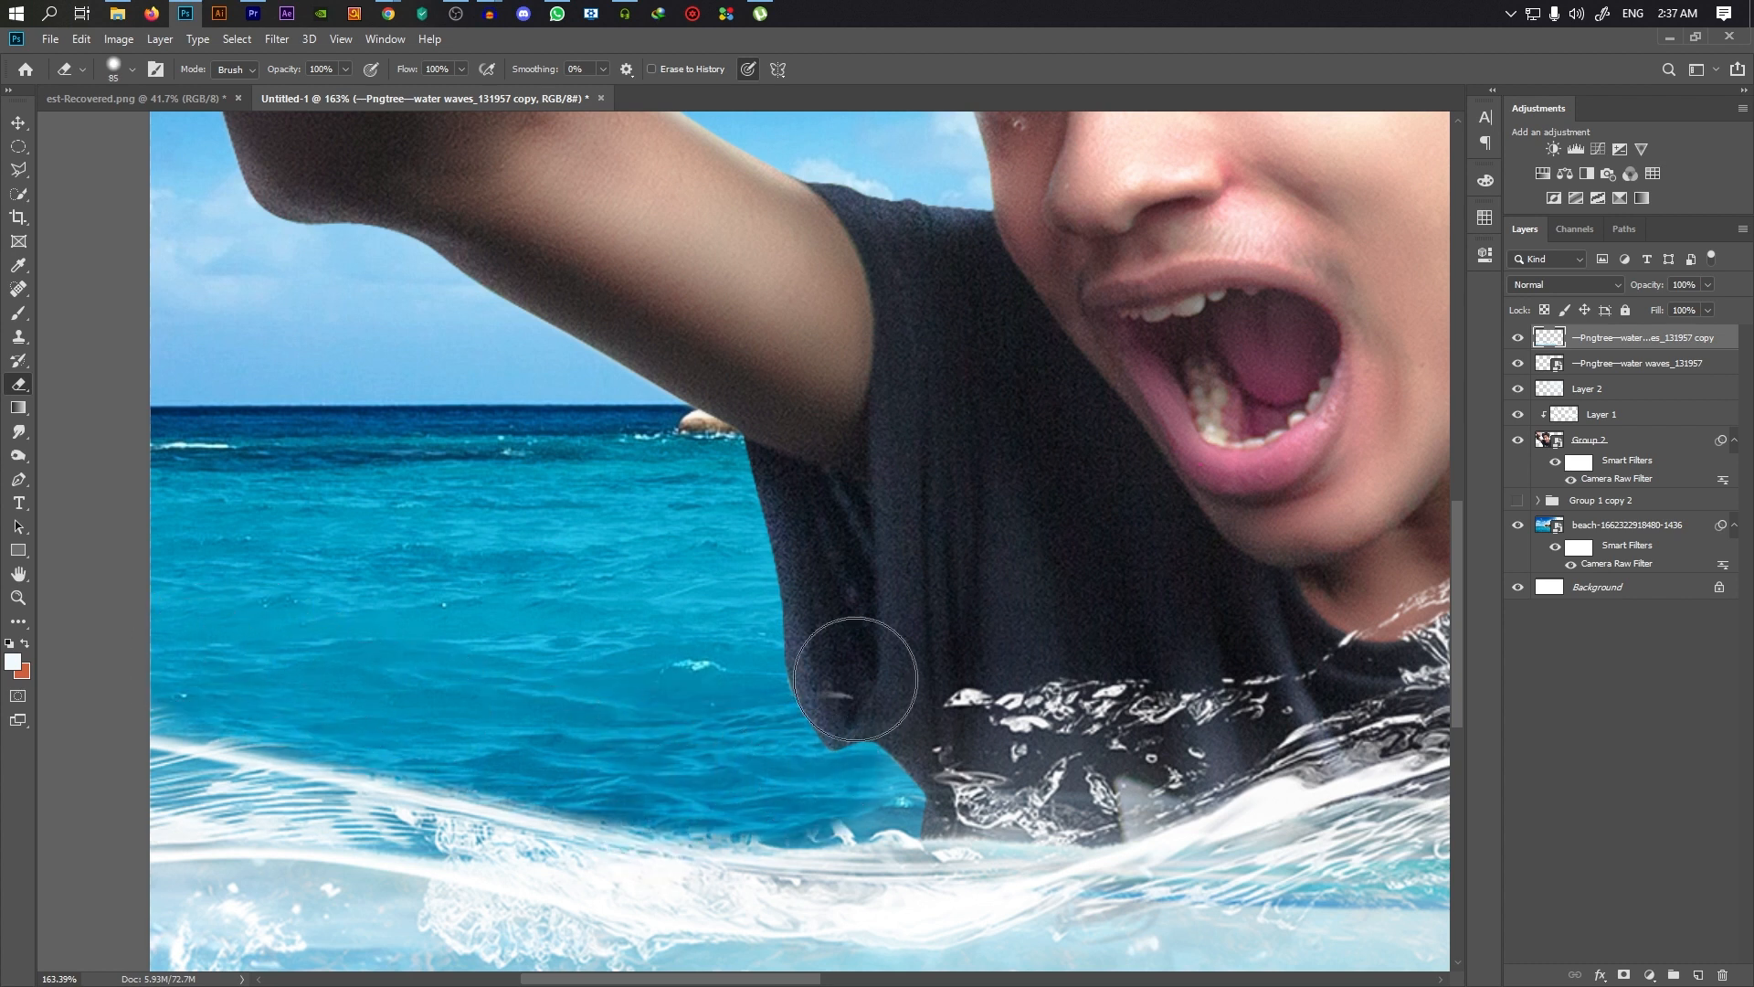
drag(835, 779, 824, 782)
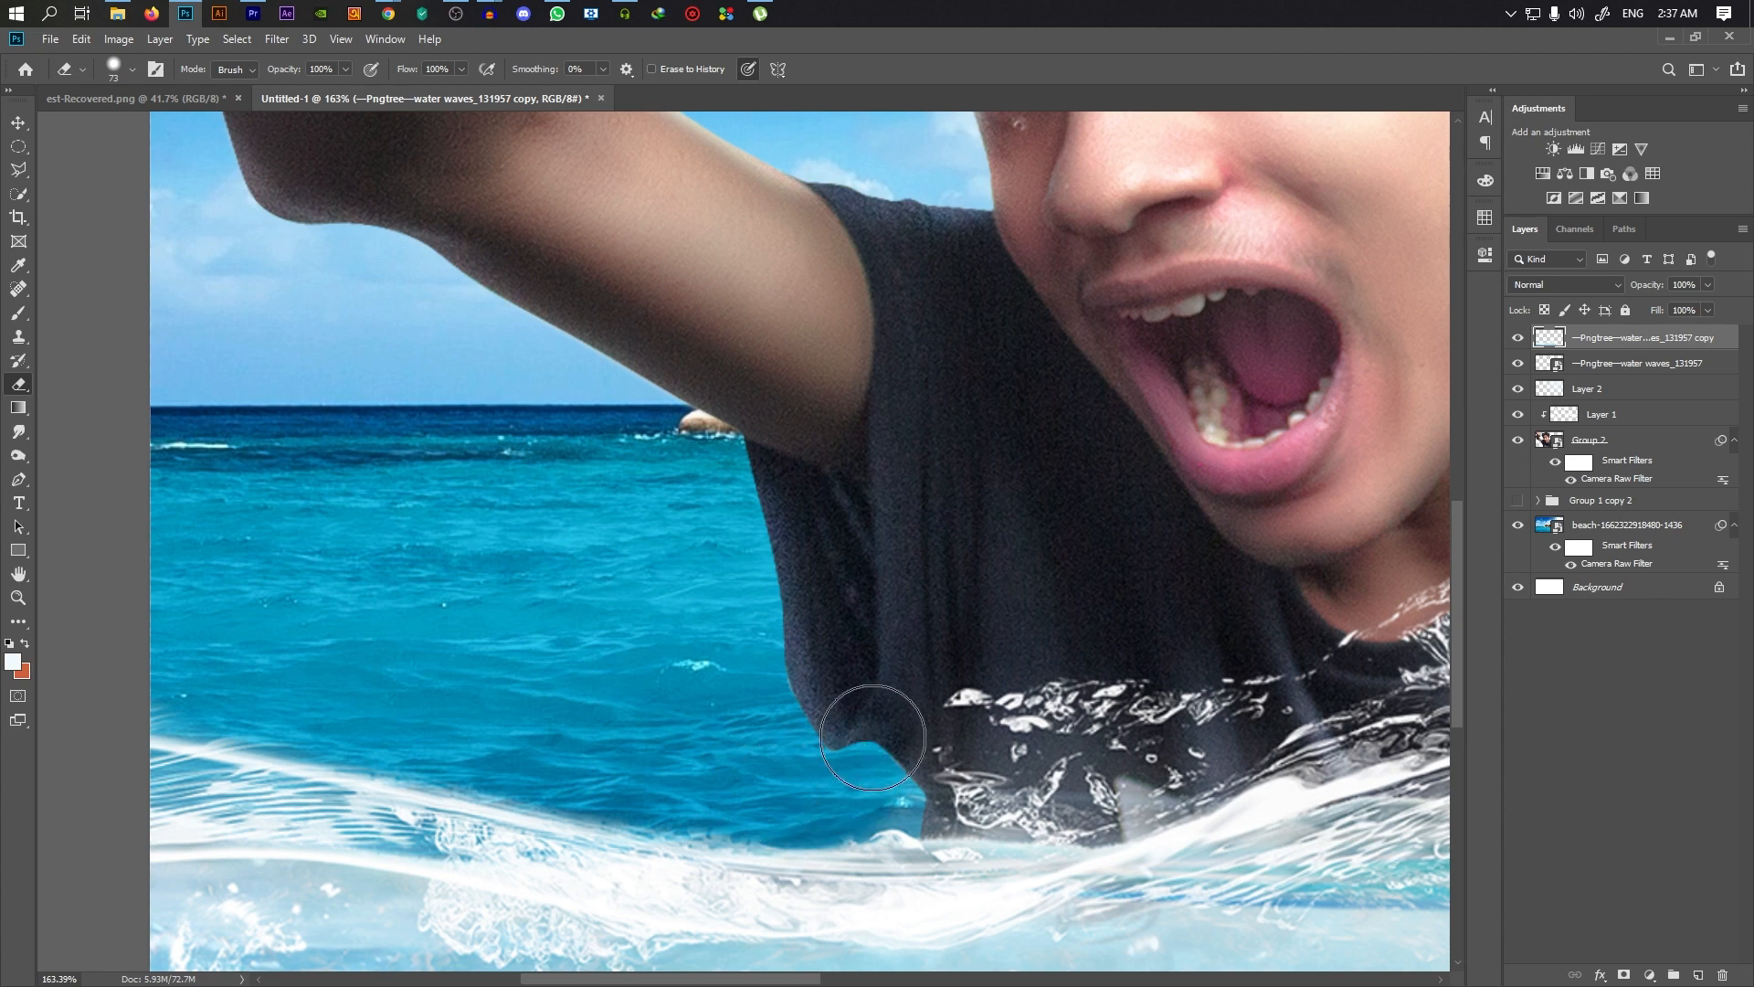
Erase the waves copy's splashes and crest over the shirt's chest and toward the extended arm, enlarging the eraser to 119 px
scroll(559, 779, down, 12)
scroll(699, 717, up, 8)
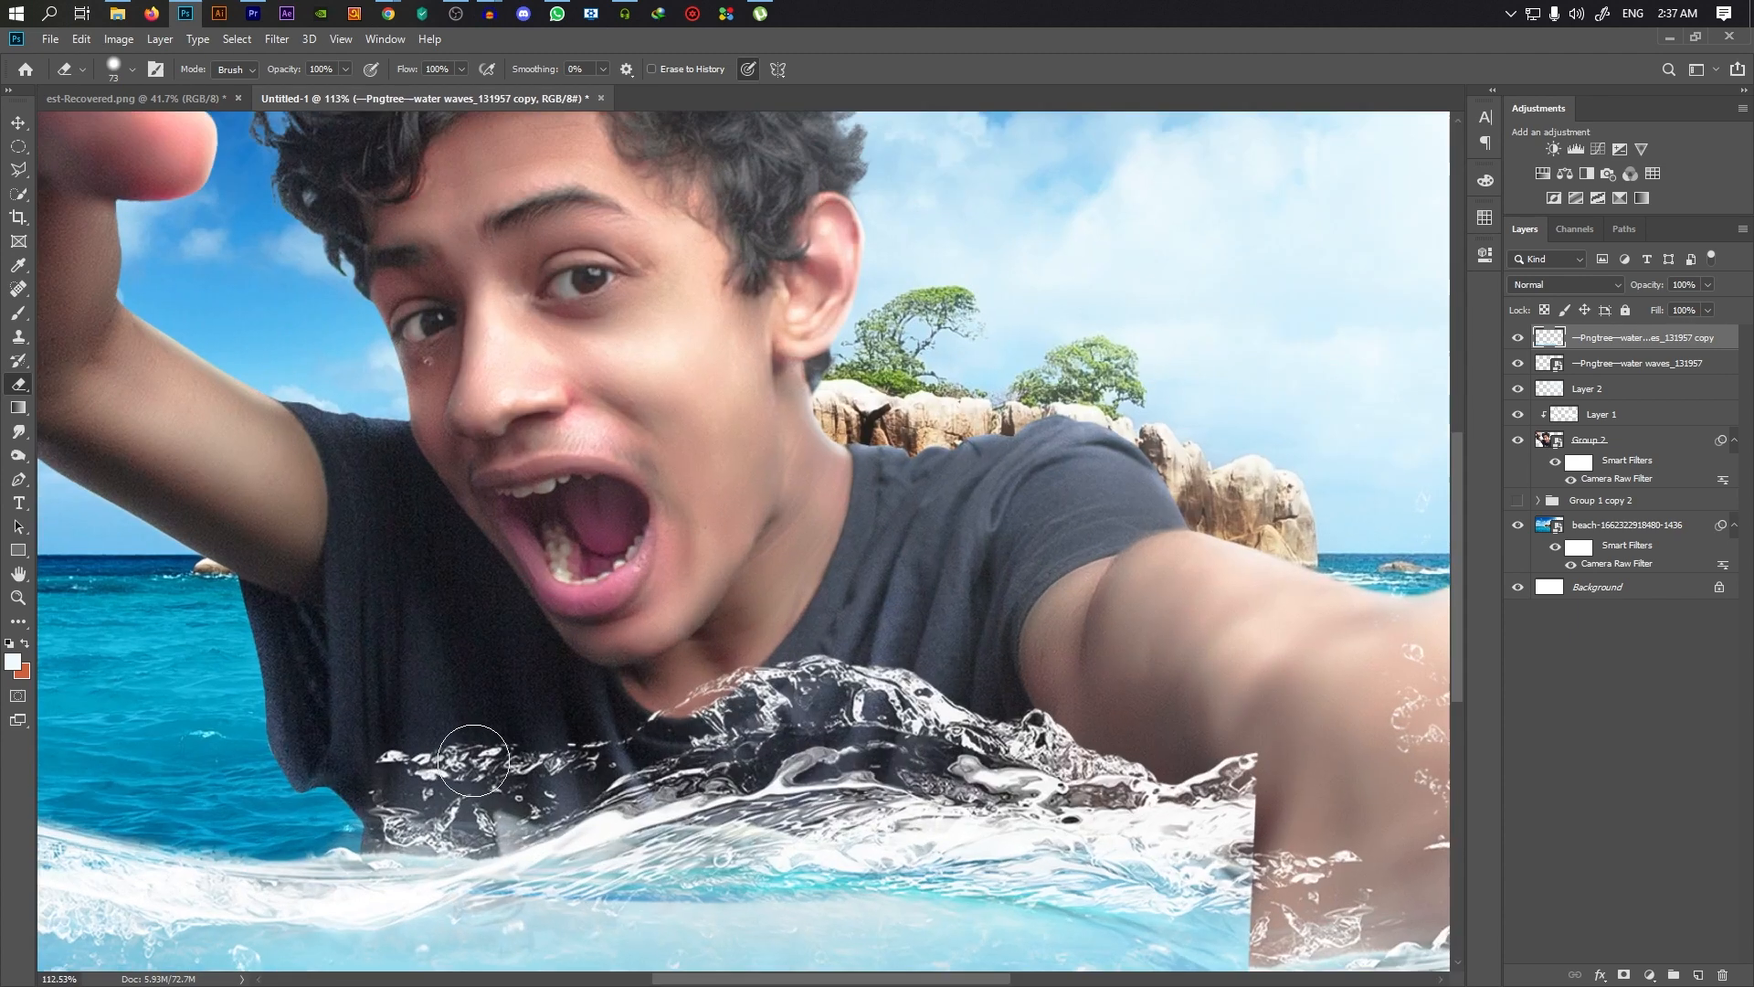
mouse_move(440, 758)
mouse_down()
mouse_move(717, 739)
mouse_move(966, 691)
mouse_move(1136, 720)
mouse_move(673, 674)
mouse_move(1085, 717)
mouse_move(847, 724)
mouse_move(1273, 784)
mouse_up()
scroll(1215, 726, down, 4)
drag(802, 698, 965, 759)
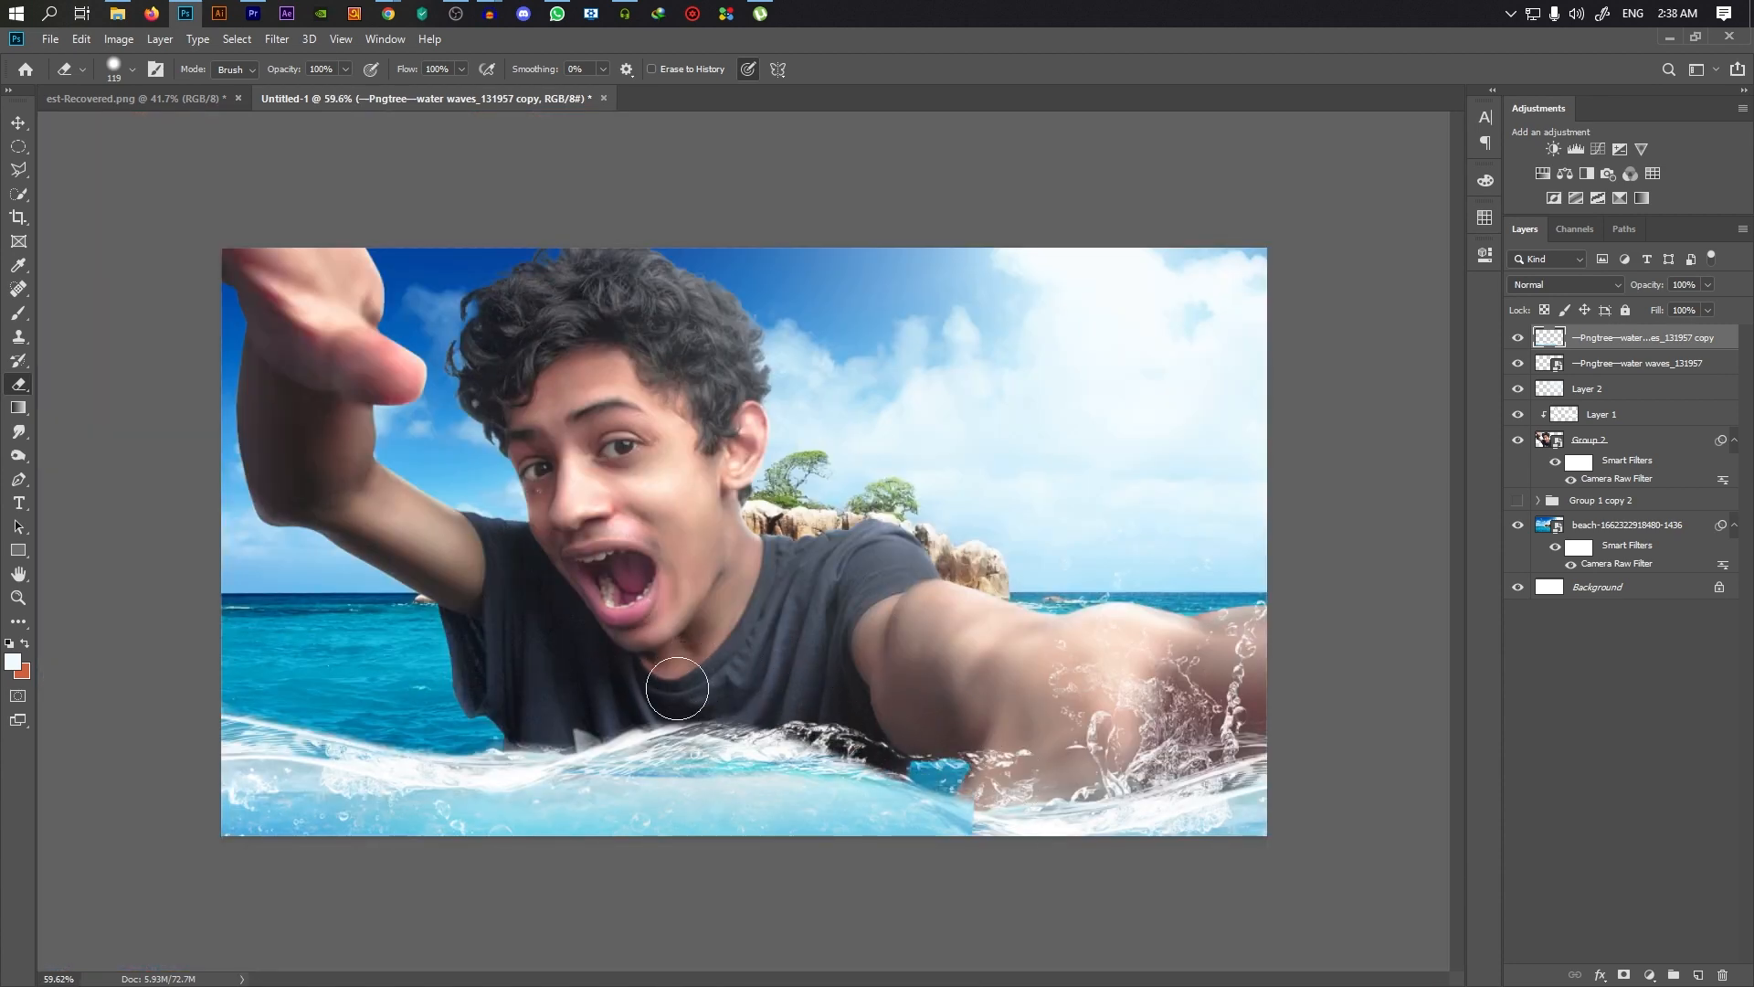
drag(565, 728, 635, 730)
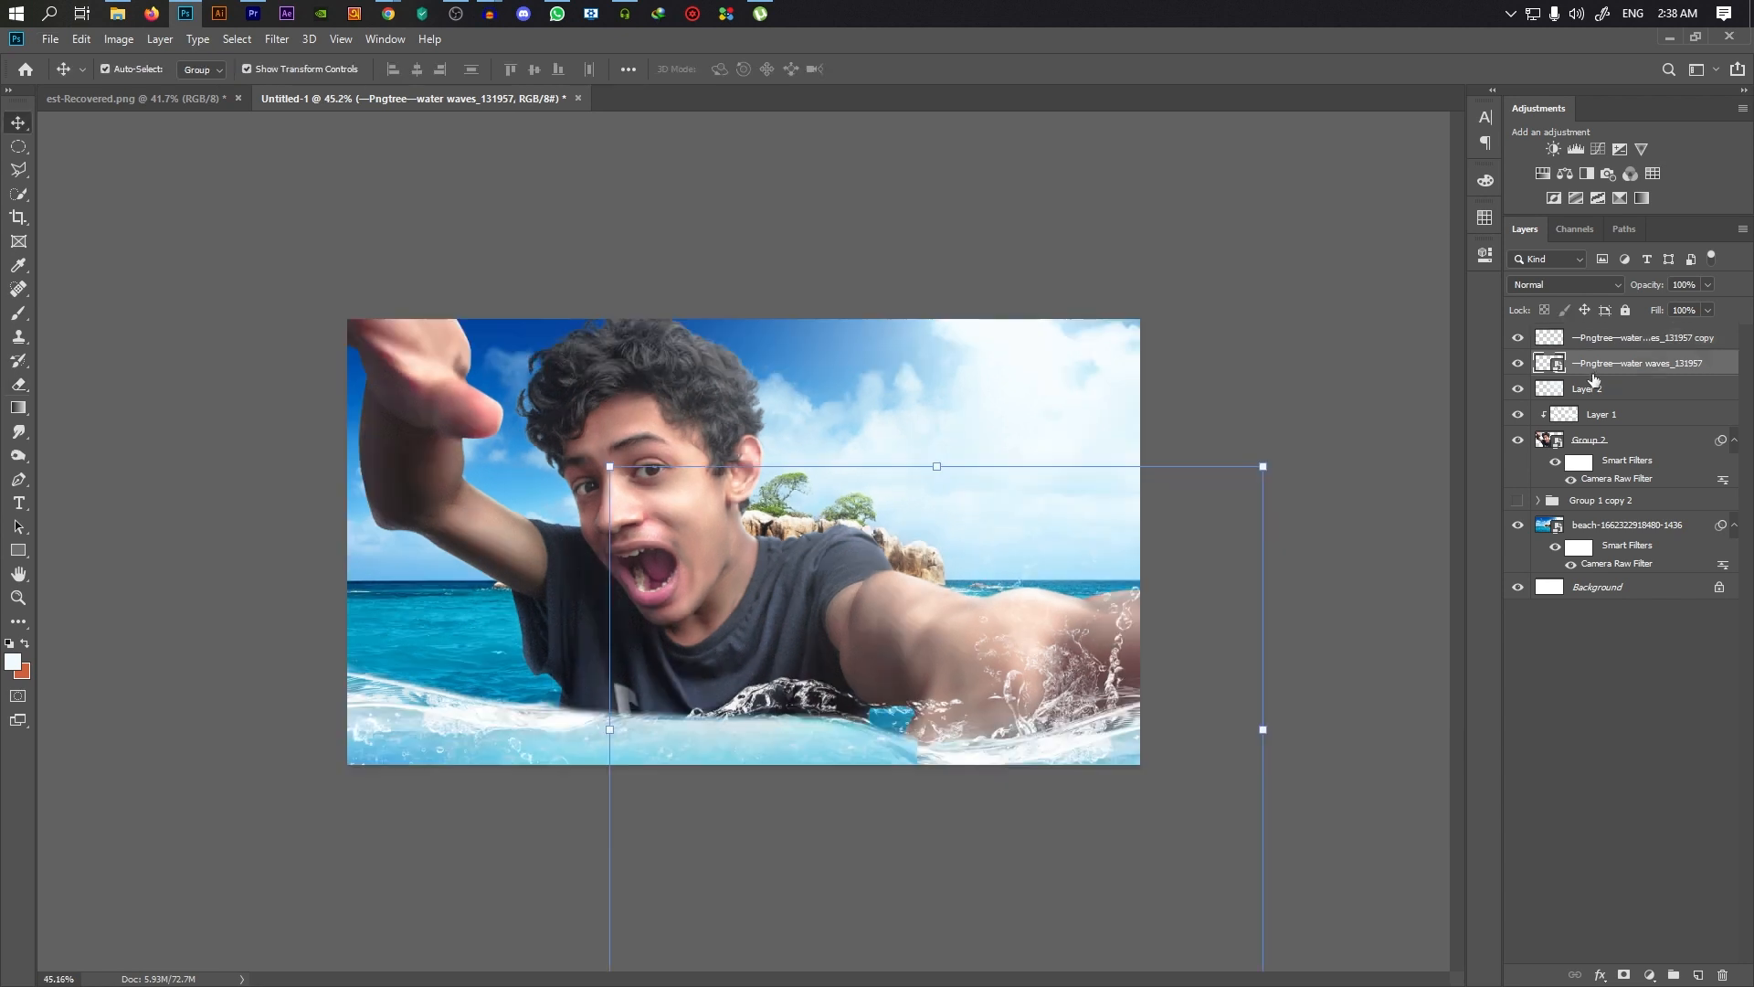
Move the original water waves layer above its copy, shift it slightly down and to the left, and deselect
drag(1596, 353, 1594, 332)
click(1271, 459)
drag(802, 731, 783, 749)
click(1412, 538)
scroll(1028, 609, down, 5)
scroll(754, 683, up, 5)
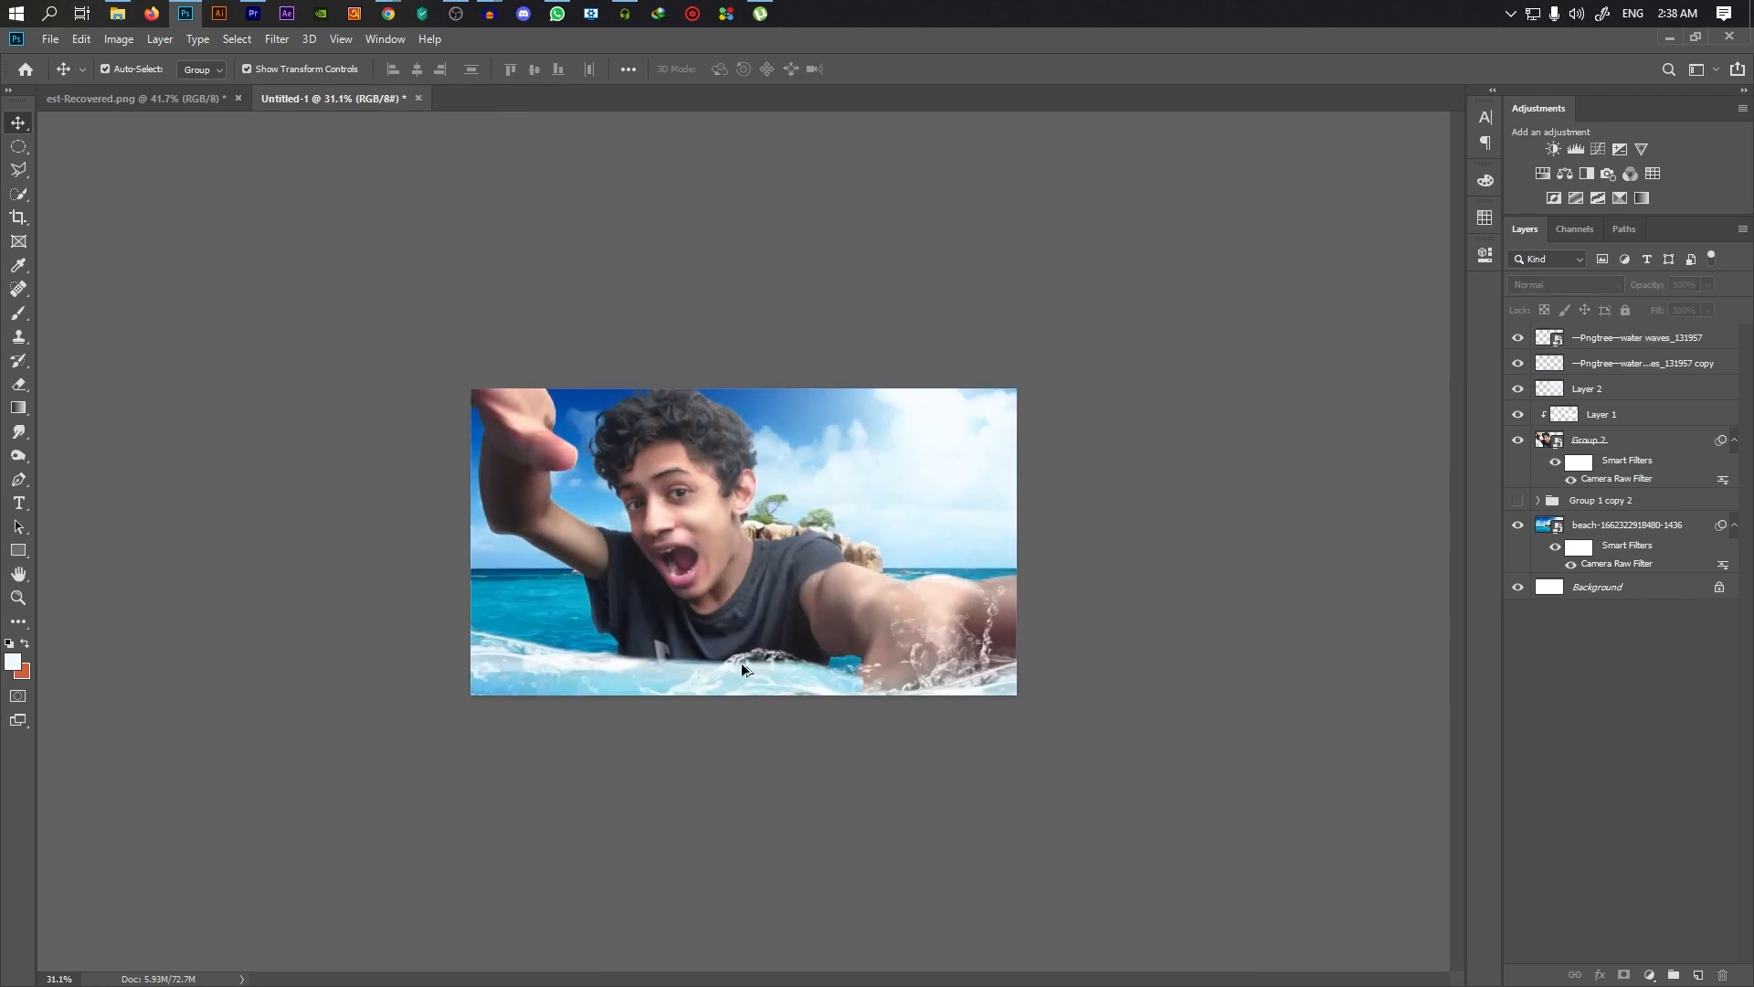
Reposition the erased waves copy along the canvas's lower-left edge so it meets the other wave
scroll(744, 541, up, 2)
drag(493, 804, 495, 837)
scroll(974, 708, down, 2)
click(1270, 660)
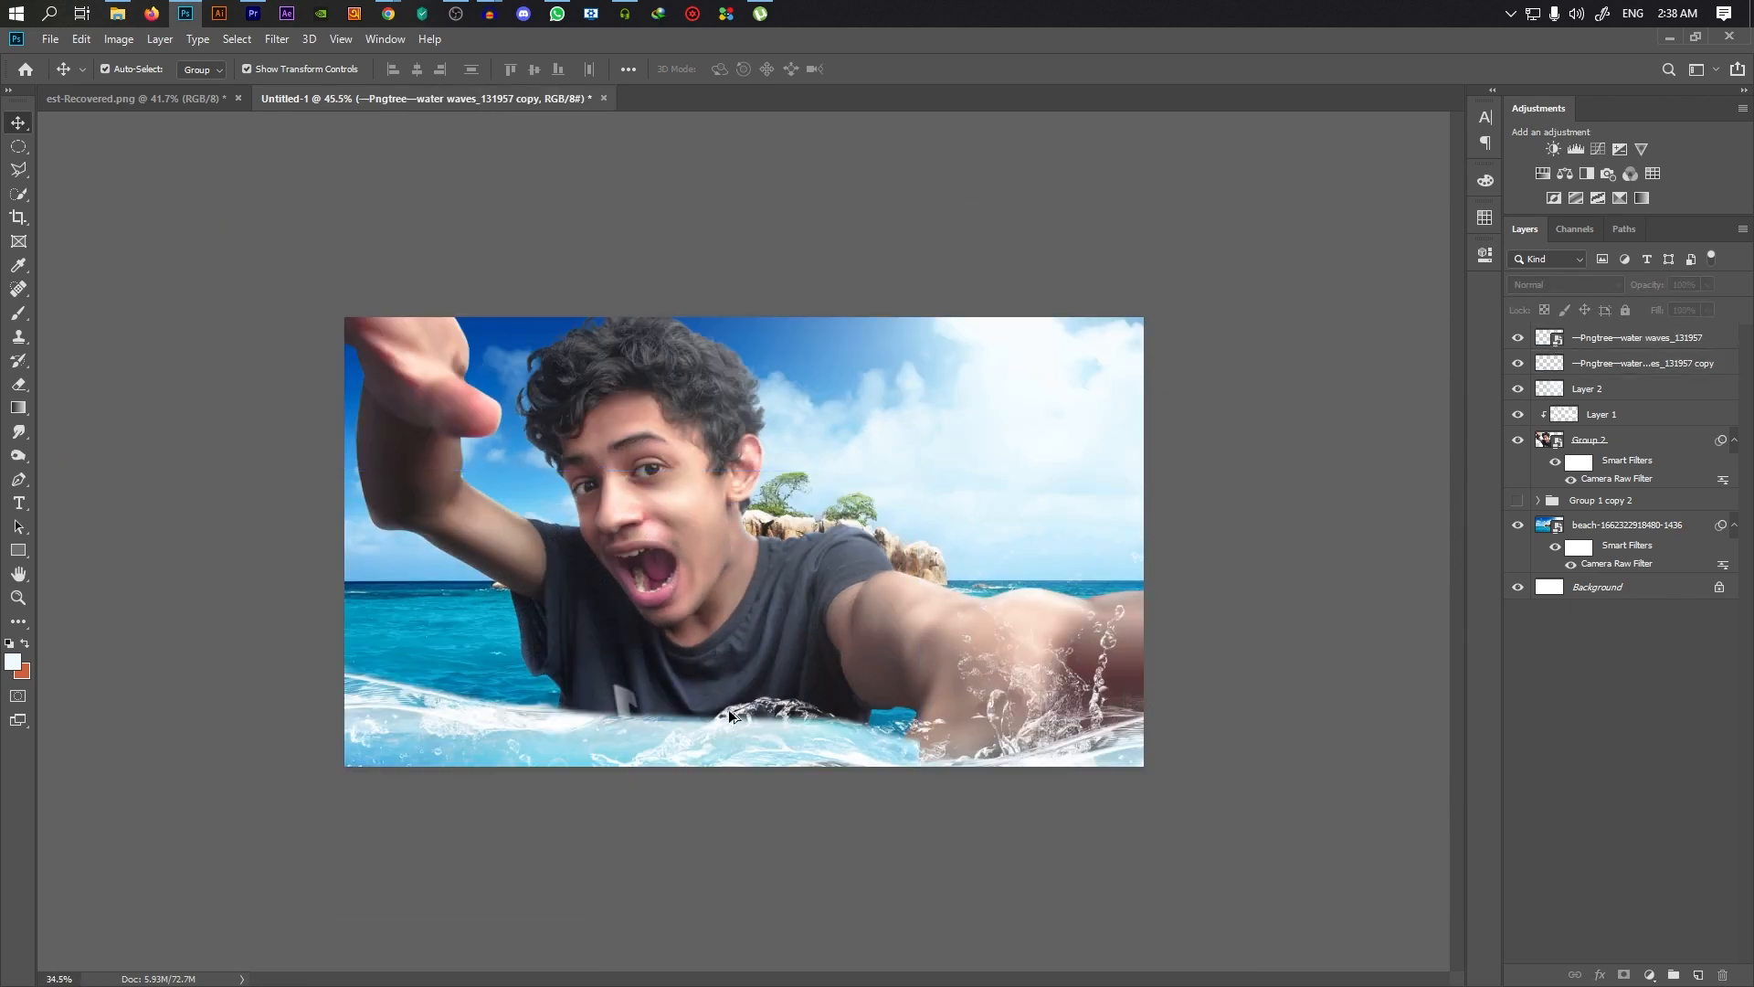
scroll(728, 709, up, 2)
mouse_move(441, 773)
mouse_down()
mouse_move(448, 706)
mouse_move(454, 765)
mouse_move(462, 748)
mouse_up()
Erase the waves copy's leftover crest below the shirt with the 119 px eraser
click(18, 384)
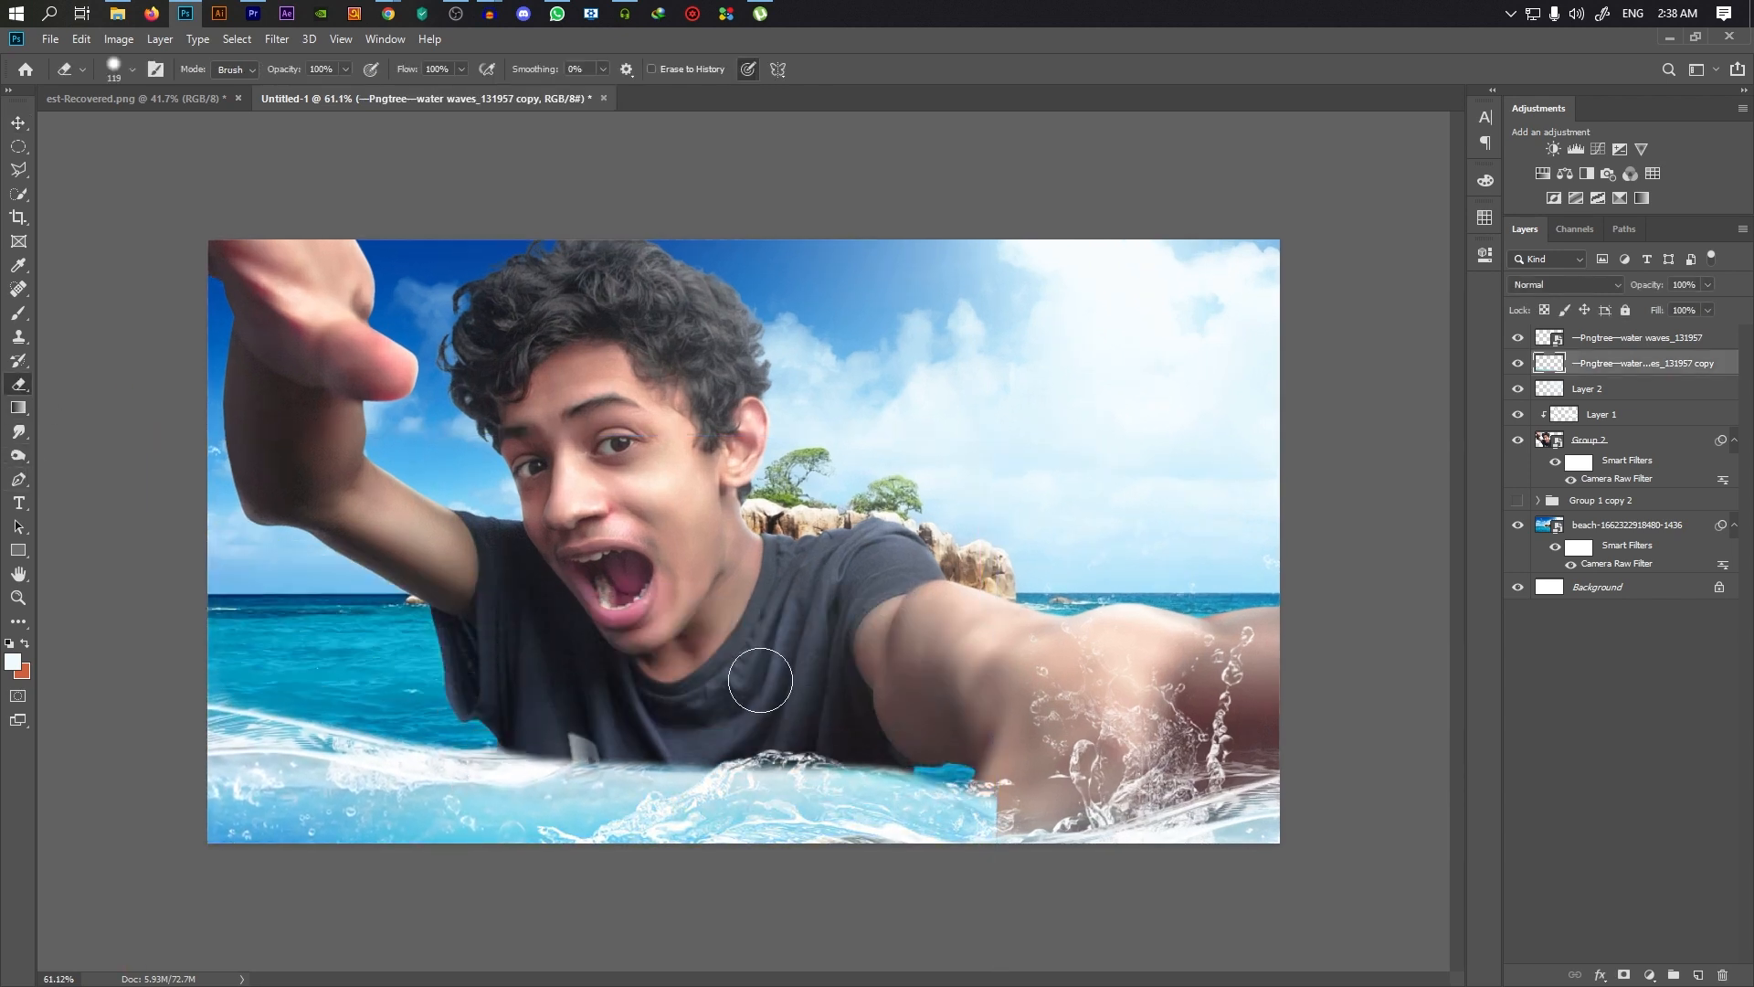
drag(829, 776, 802, 693)
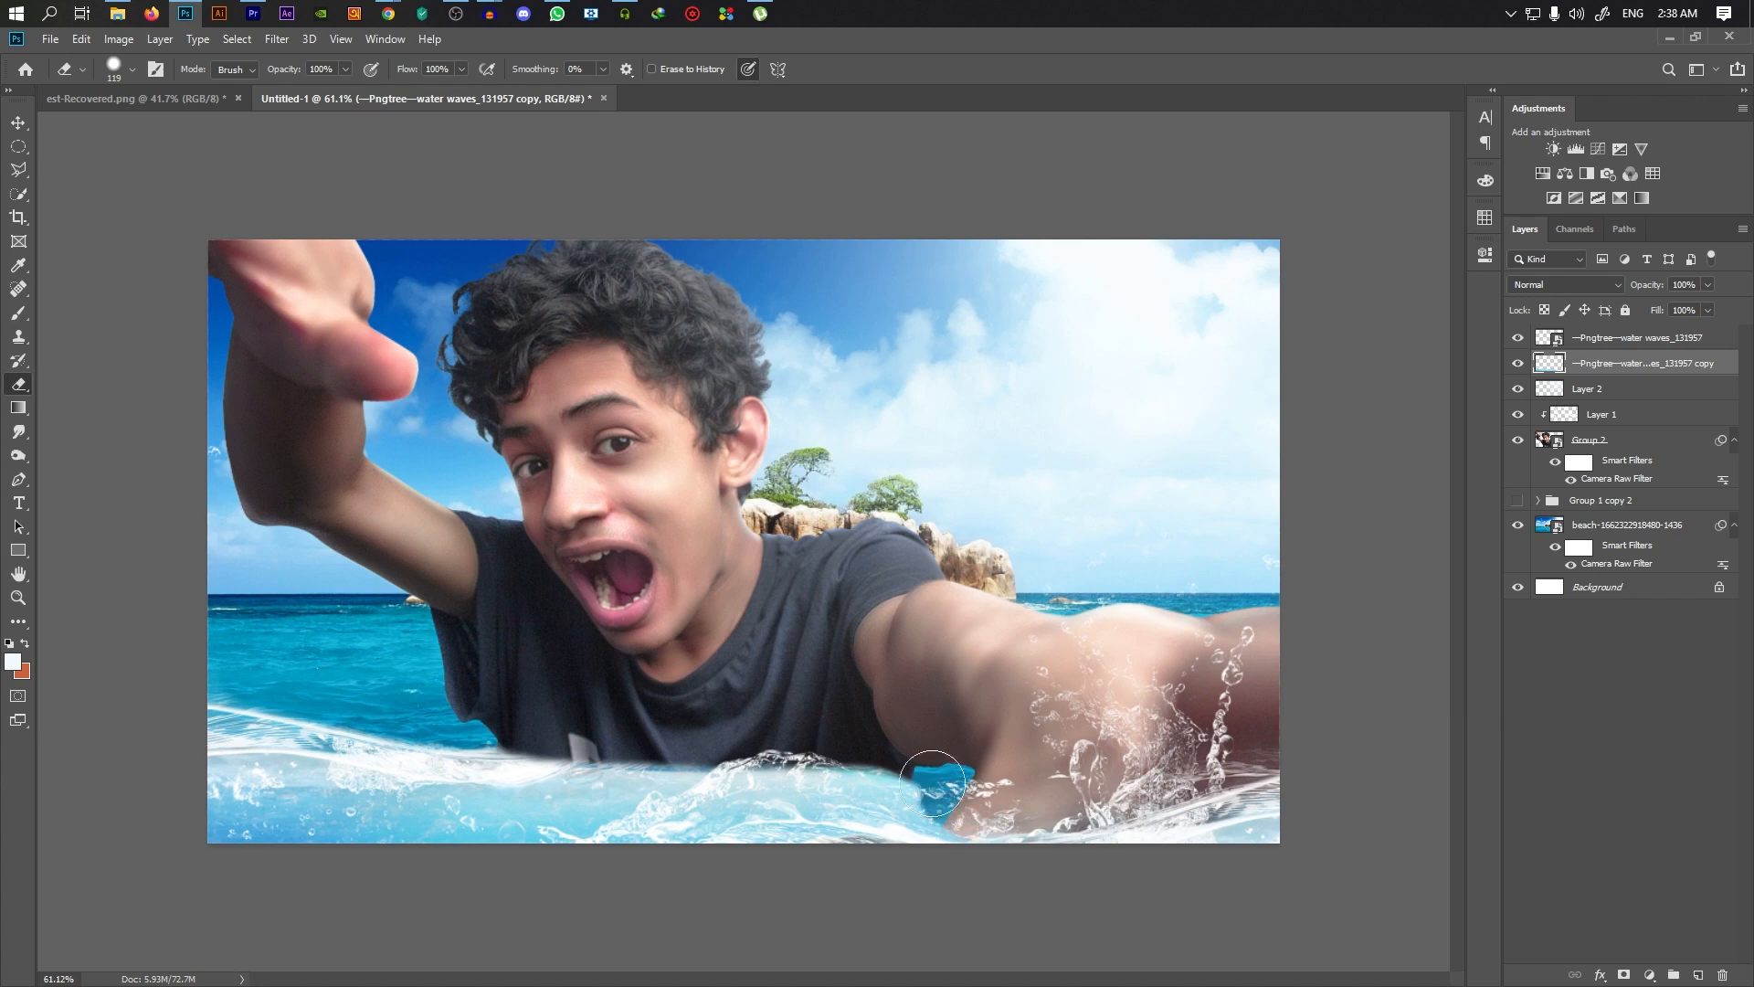
scroll(1048, 861, down, 3)
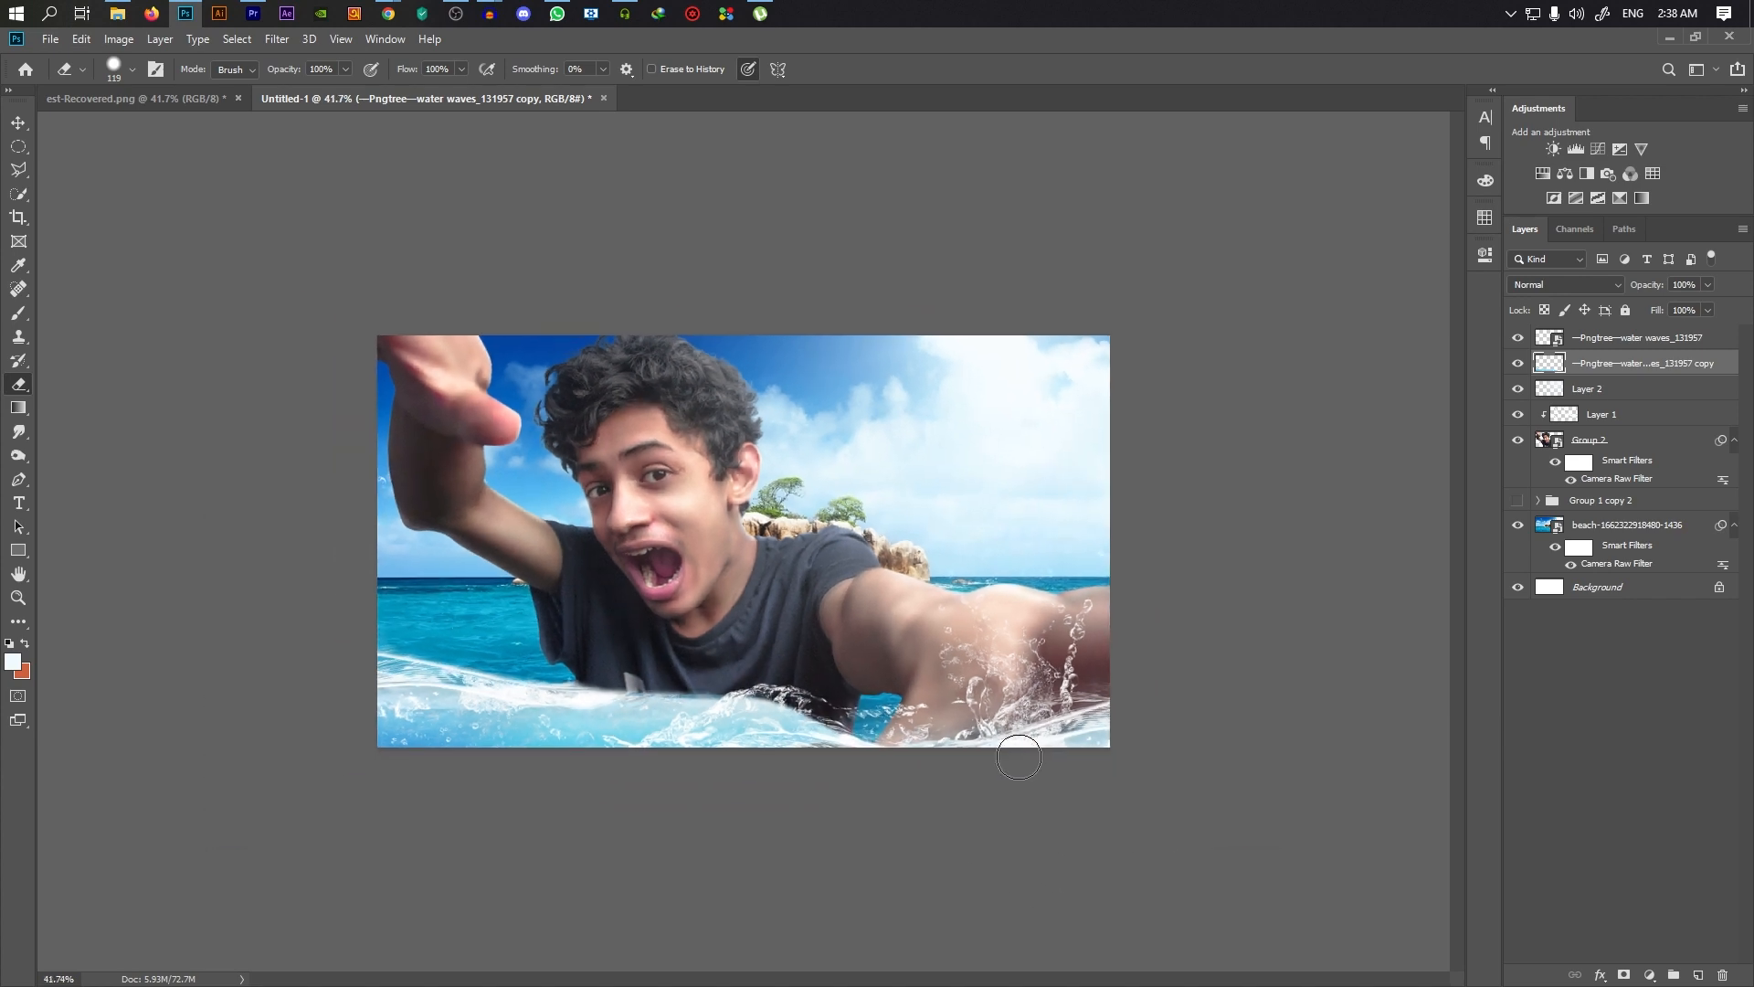
Group the two water waves layers and convert the group to a smart object
key(ctrl+g)
right_click(1616, 345)
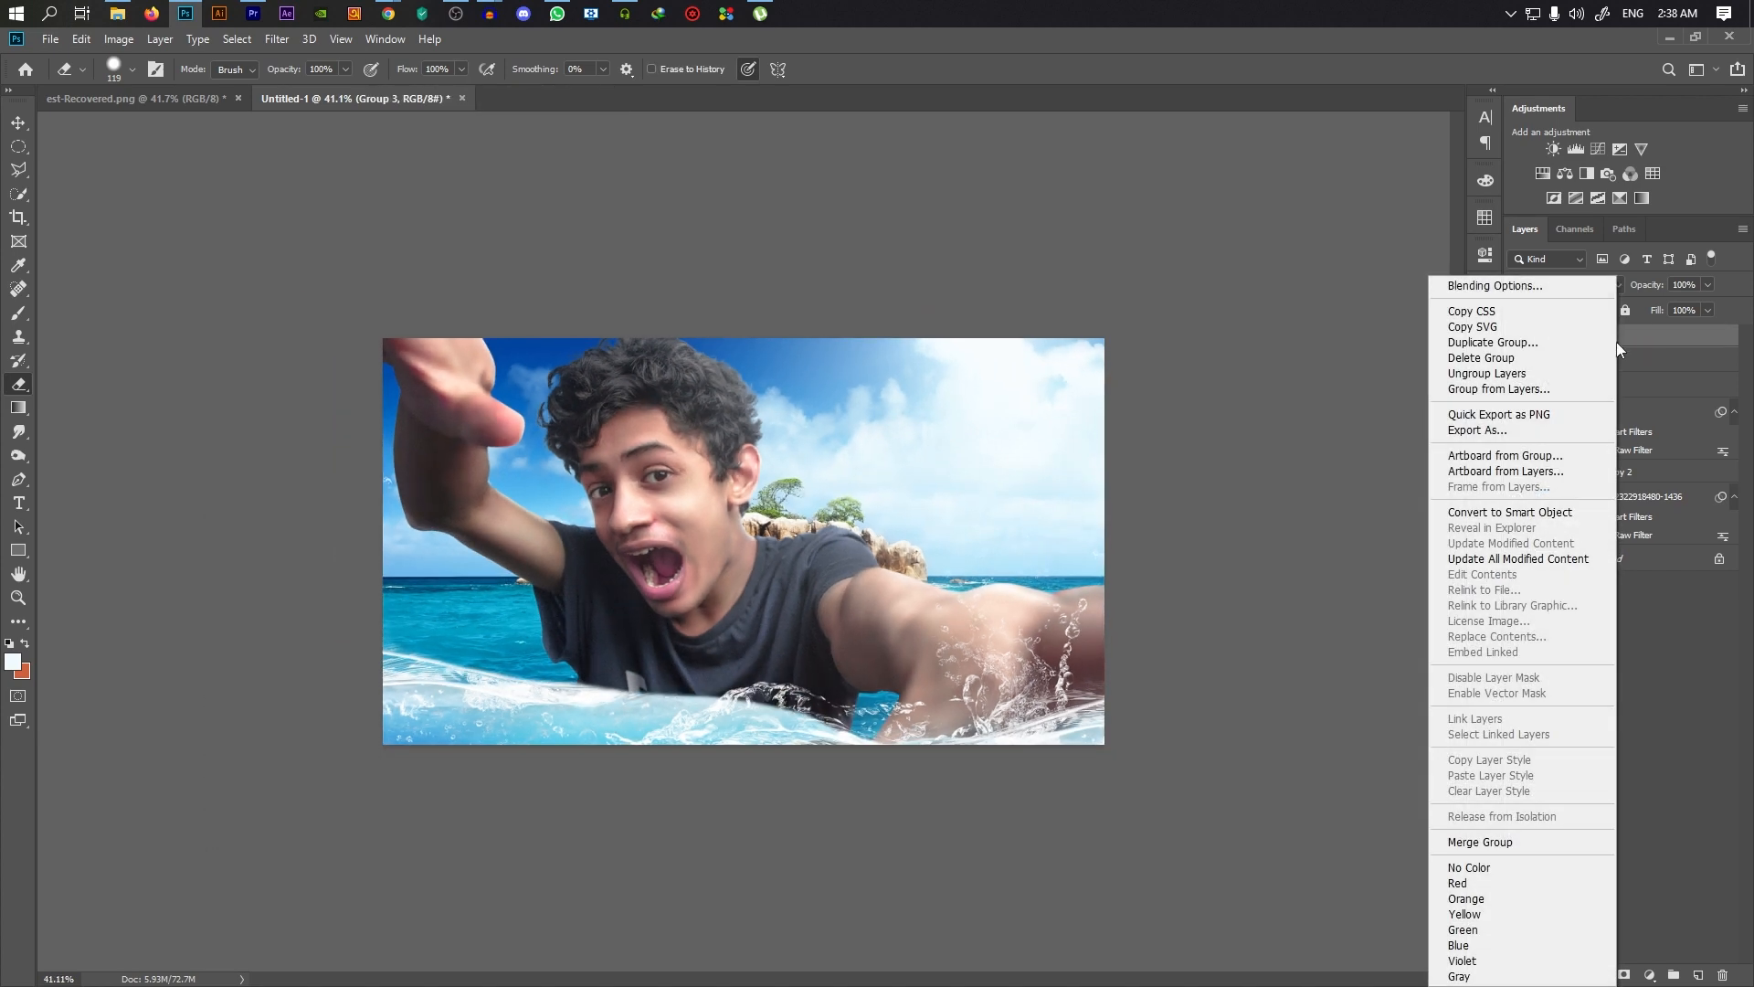
click(1532, 514)
Apply the Camera Raw Filter to the waves smart object with Clarity +48 and Vibrance +78
scroll(578, 530, up, 2)
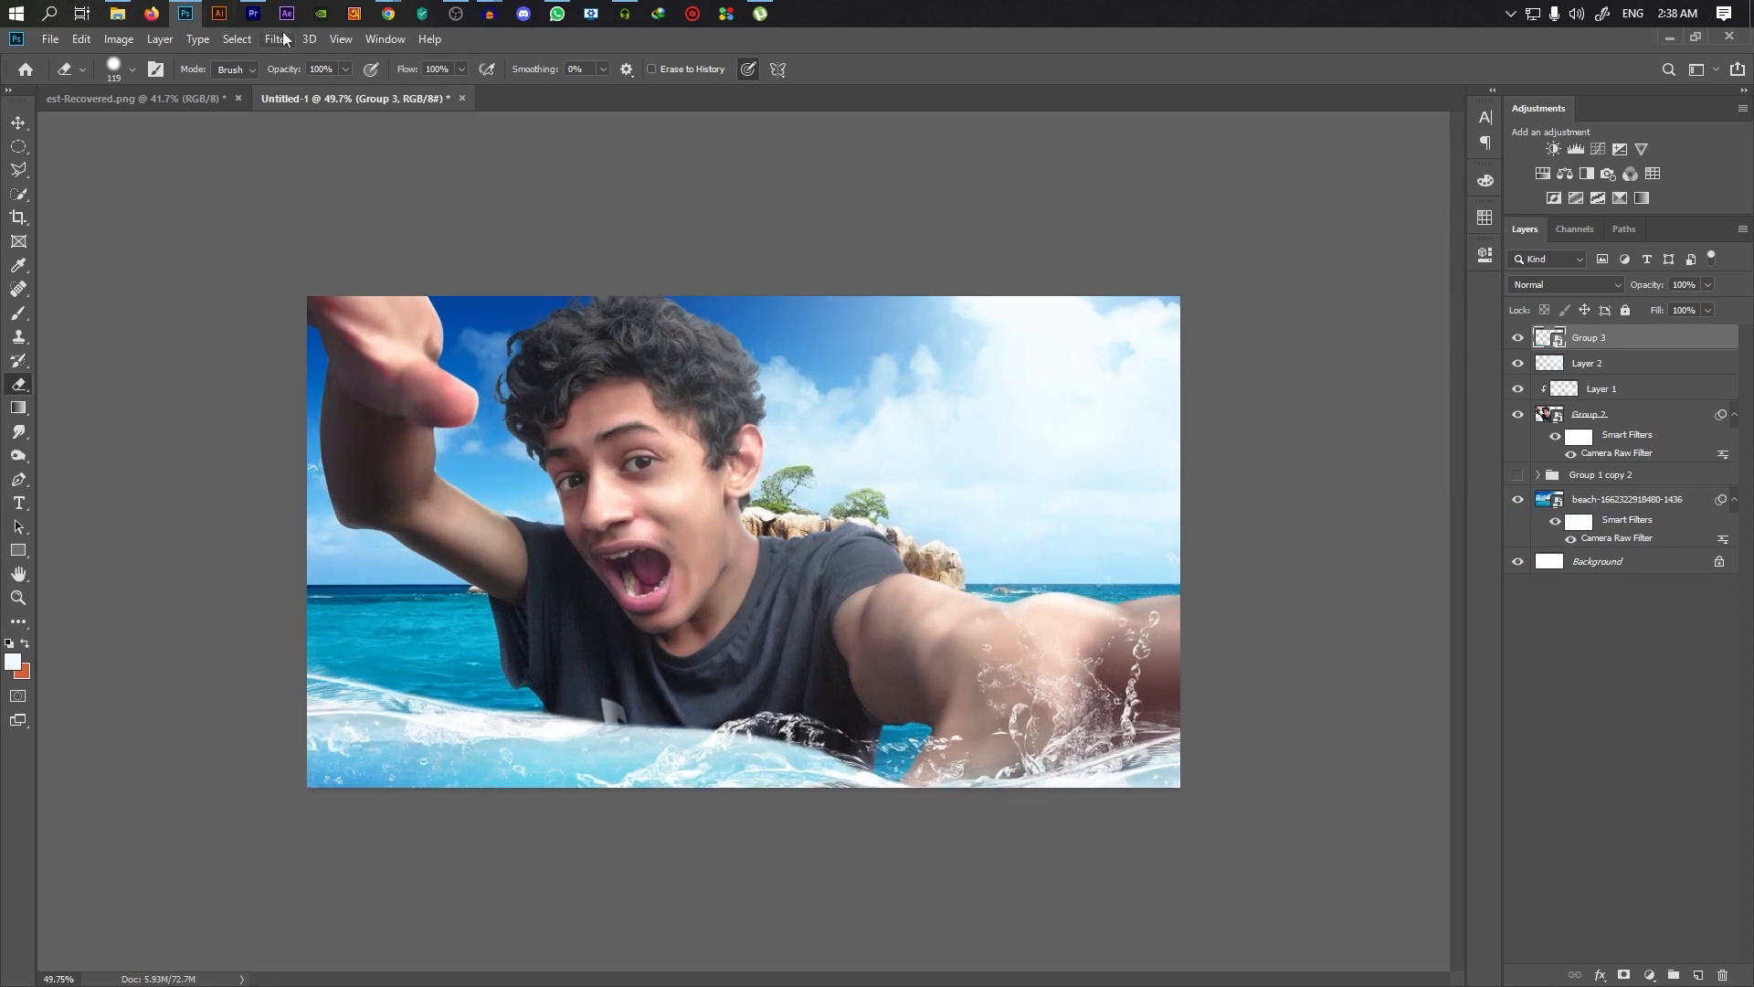
click(277, 39)
click(323, 148)
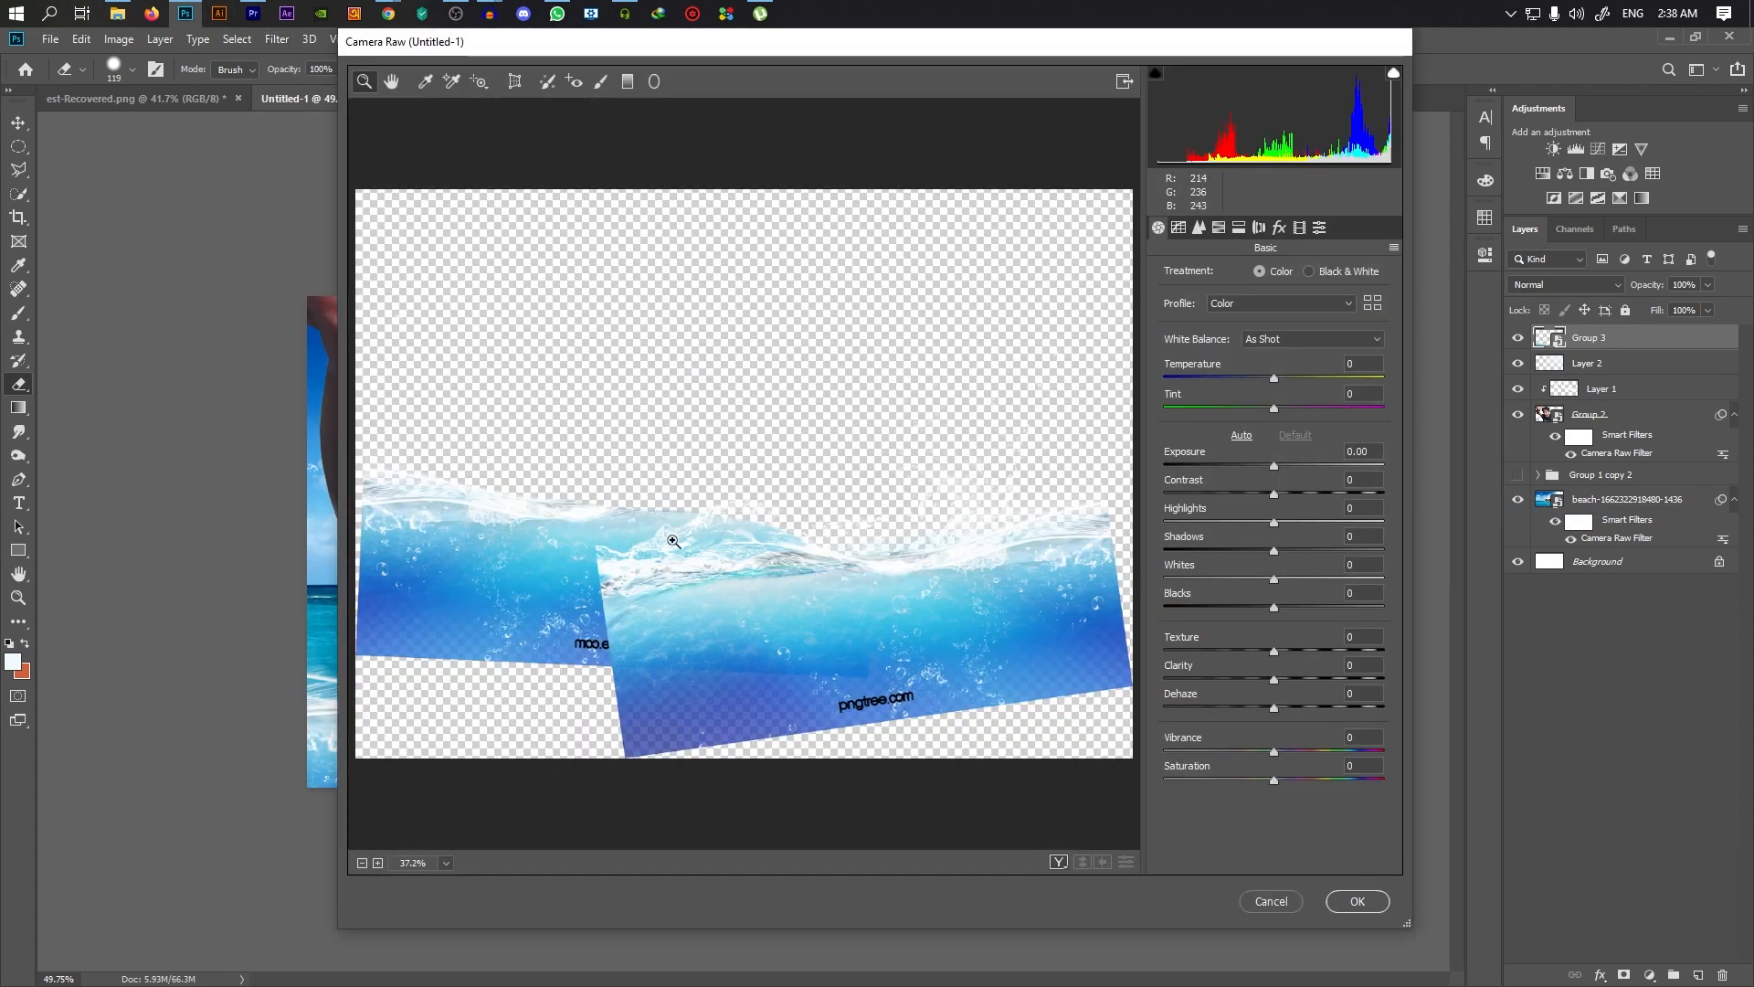
drag(1246, 668, 1309, 681)
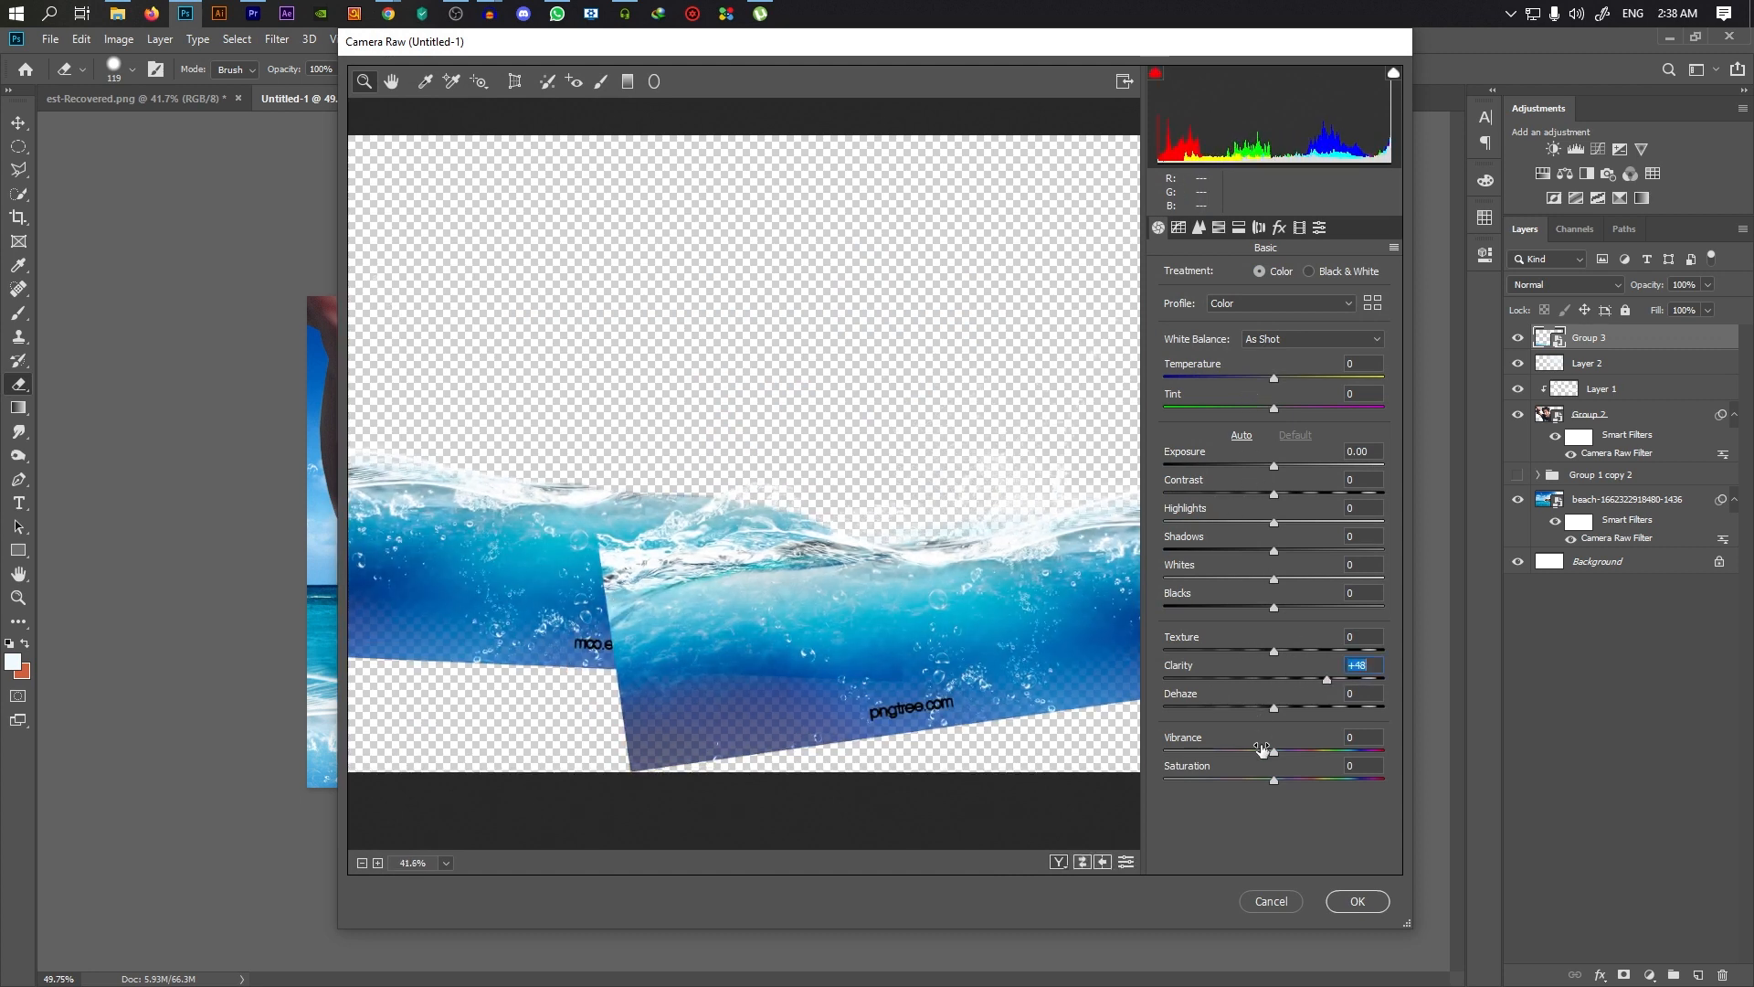
drag(1385, 754, 1363, 761)
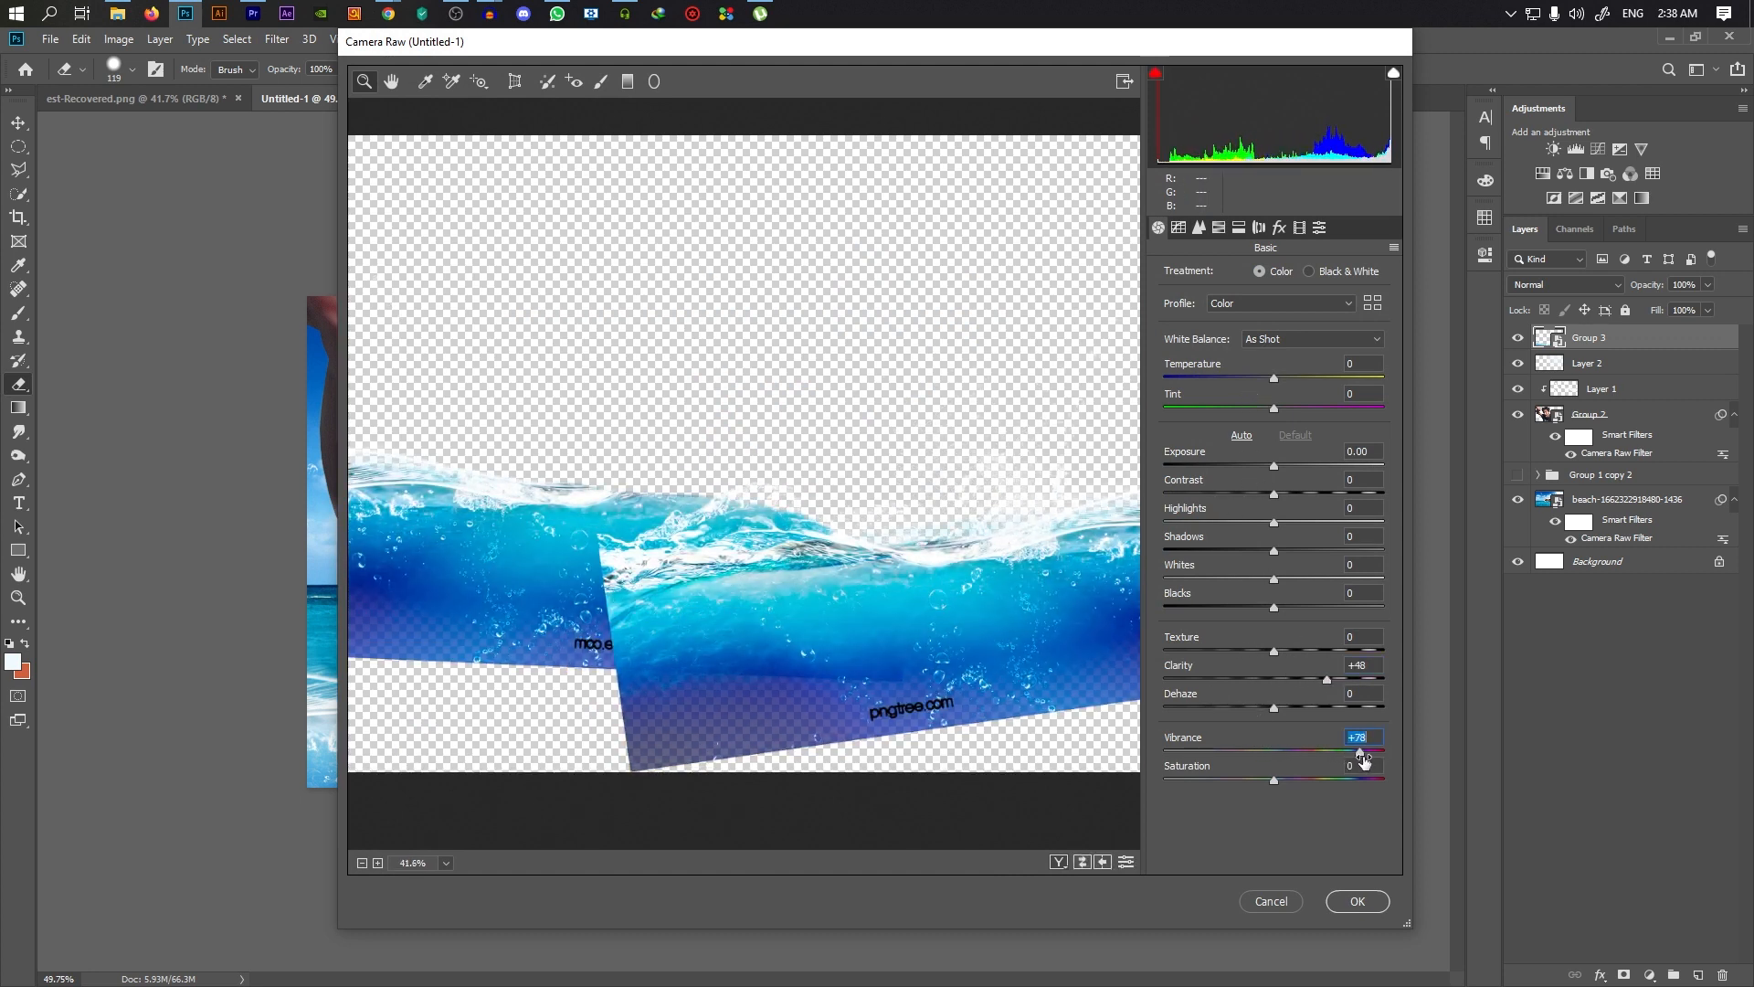
click(1358, 905)
scroll(811, 668, up, 10)
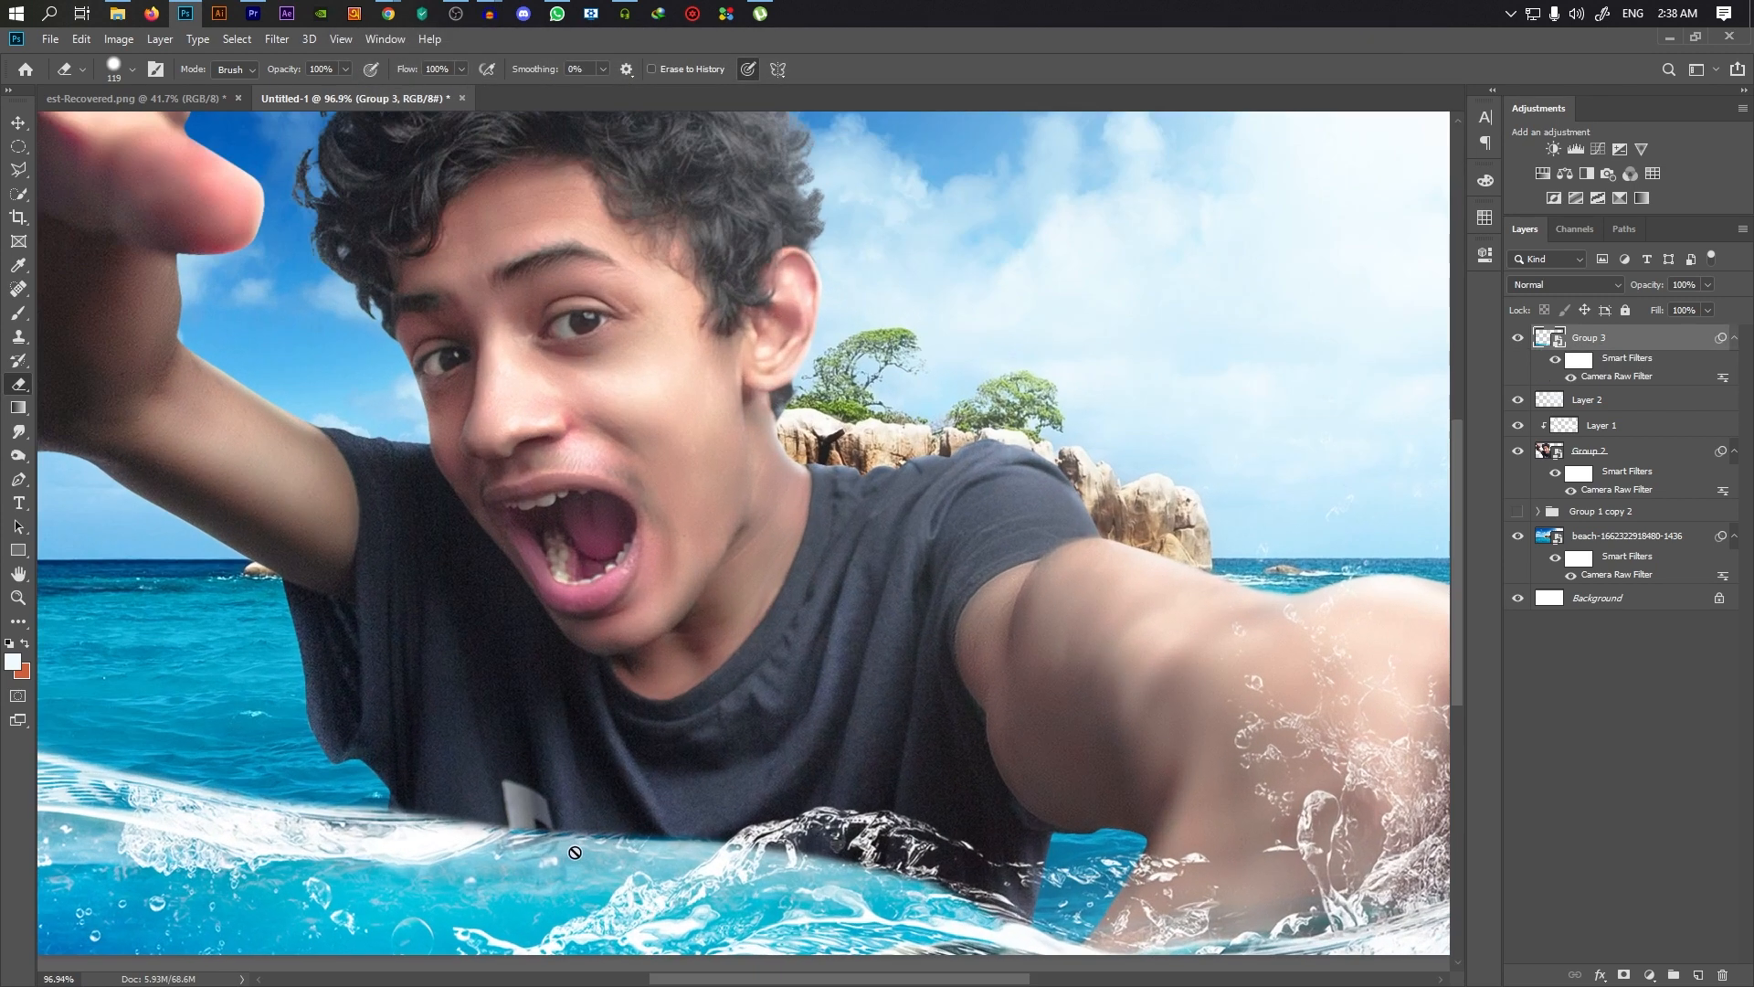
scroll(573, 852, down, 6)
Switch to Chrome and look through the water bubble particle overlay image results for a suitable bubble overlay
key(alt+Tab)
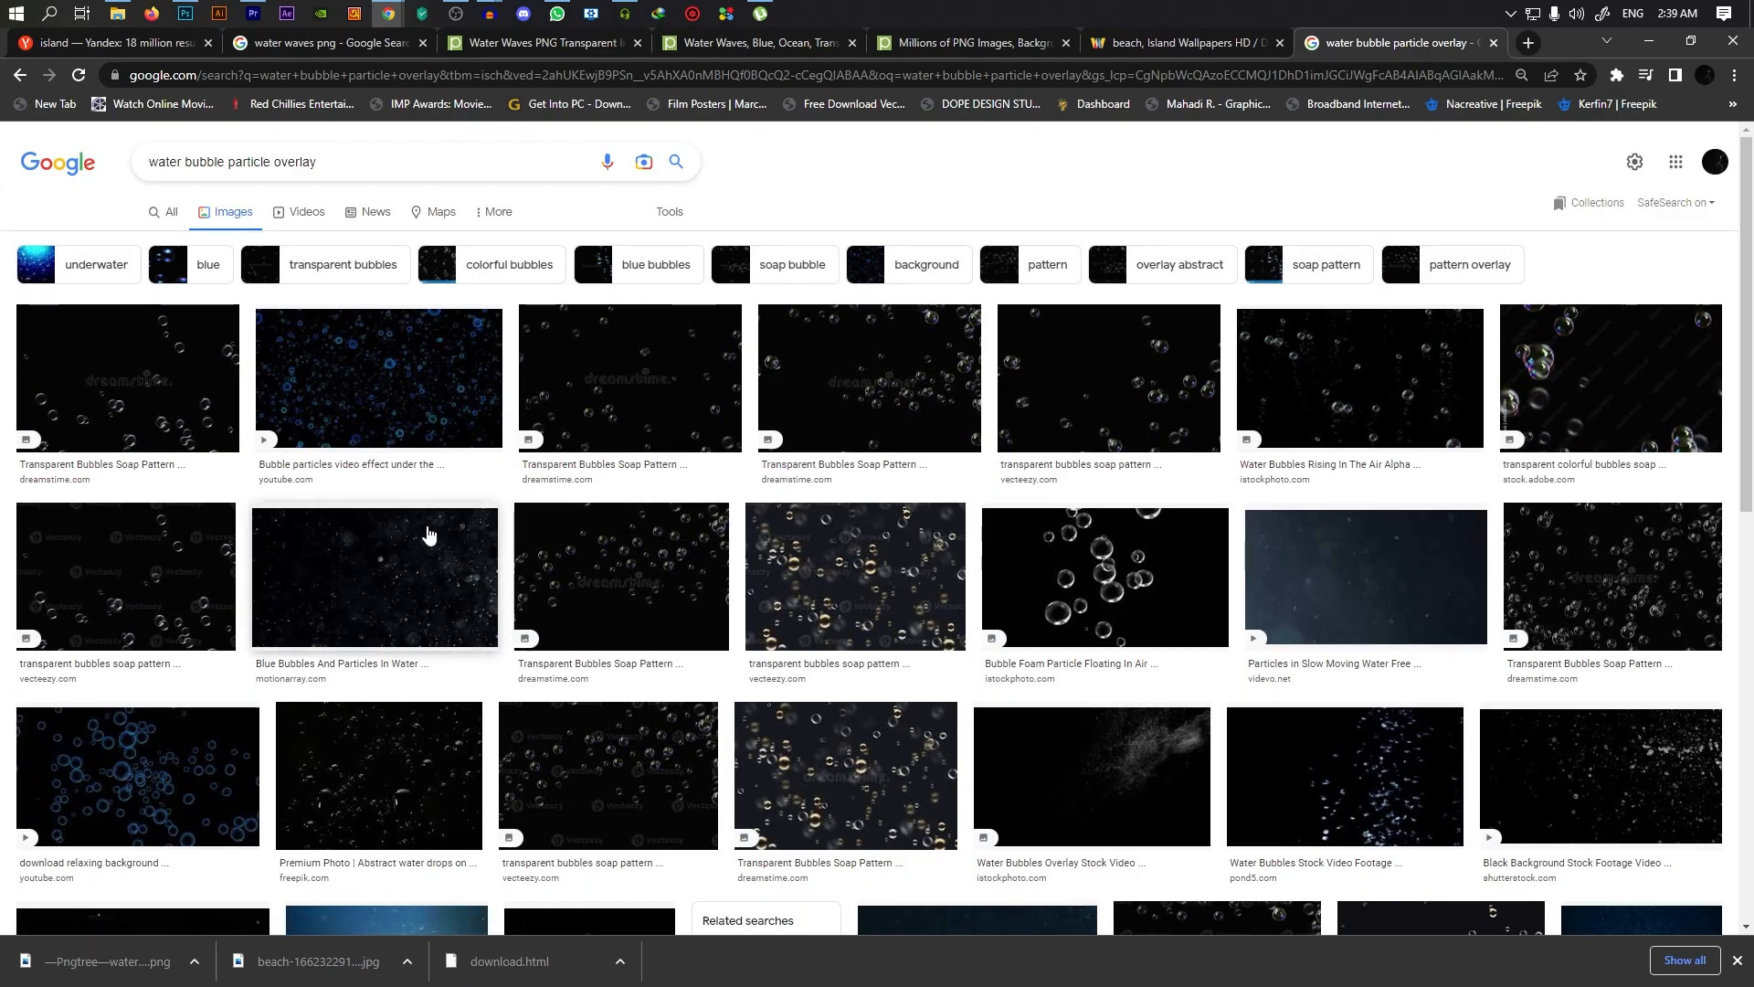
scroll(862, 584, down, 2)
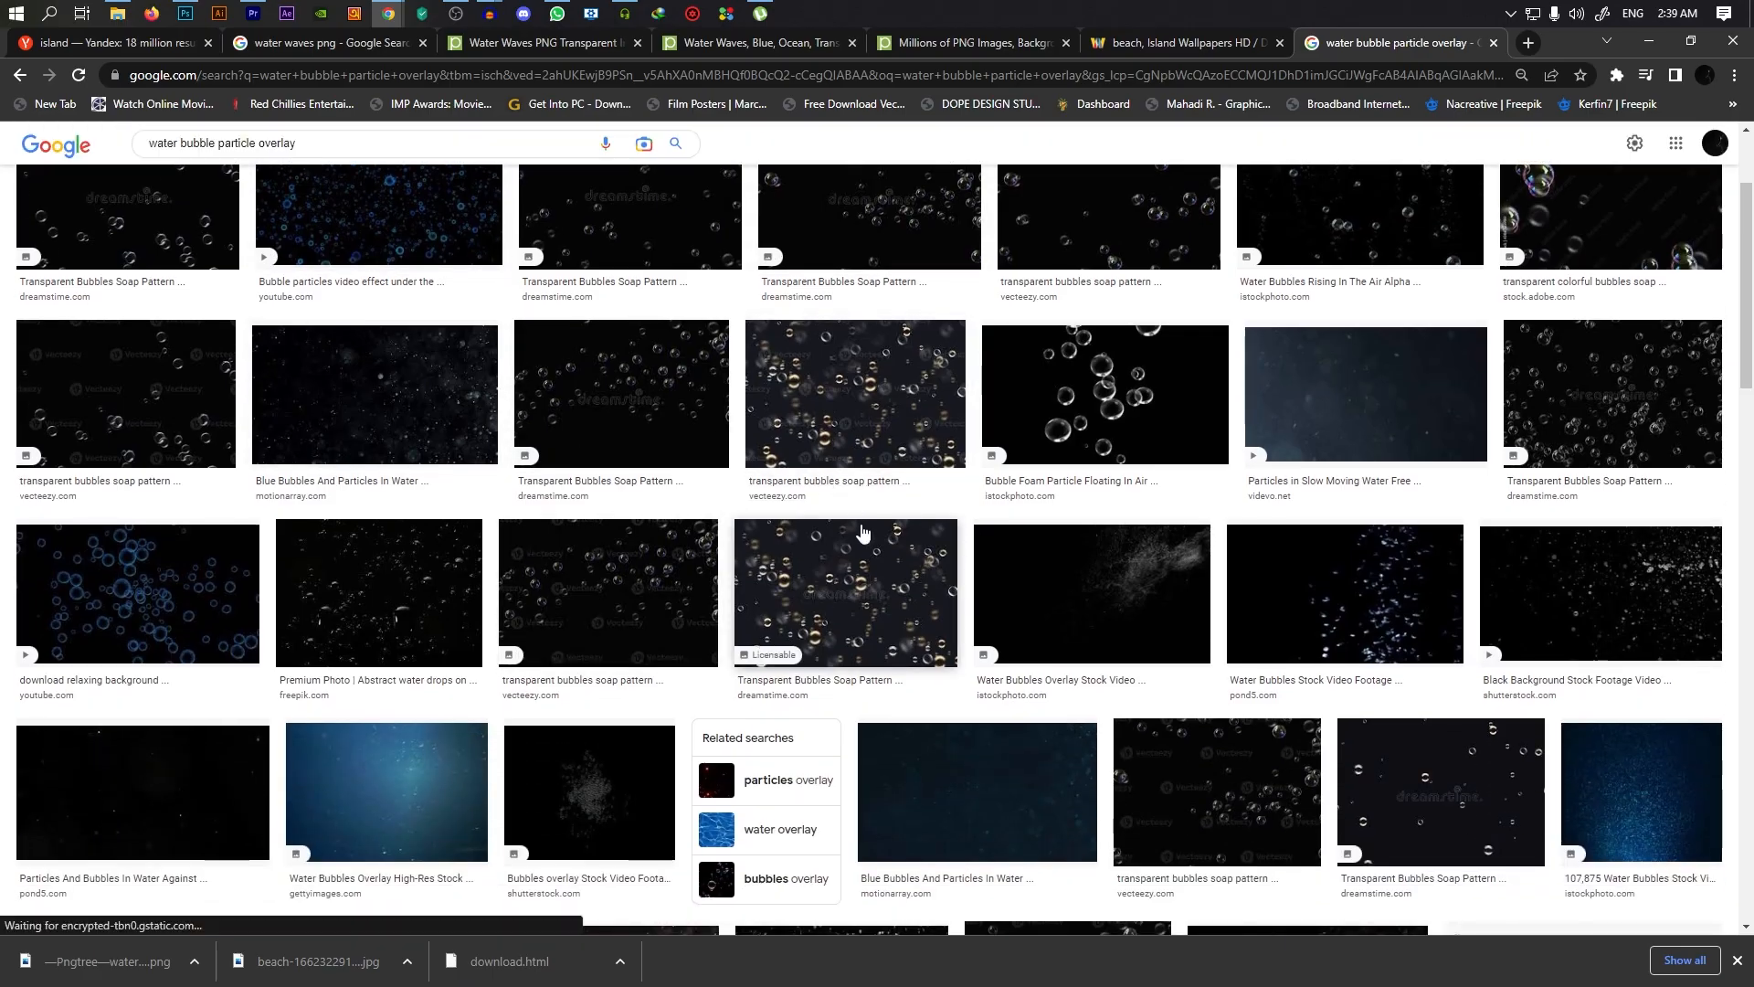
scroll(568, 713, down, 1)
scroll(408, 677, up, 2)
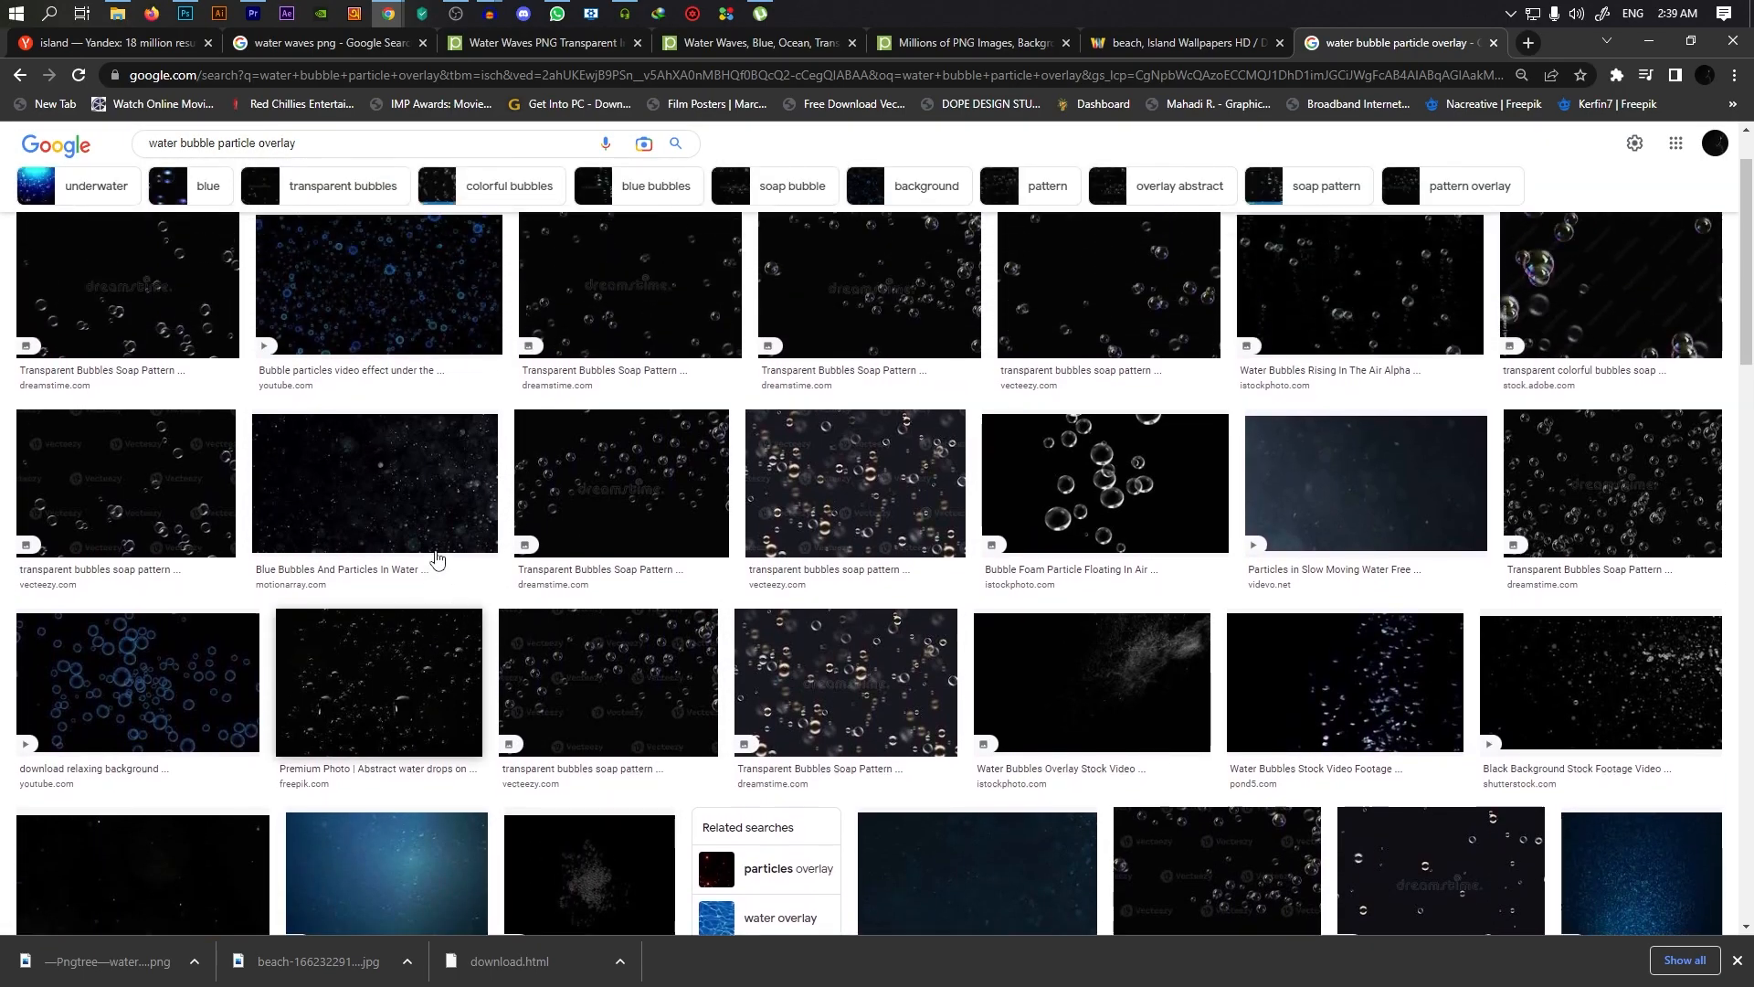
scroll(889, 697, down, 3)
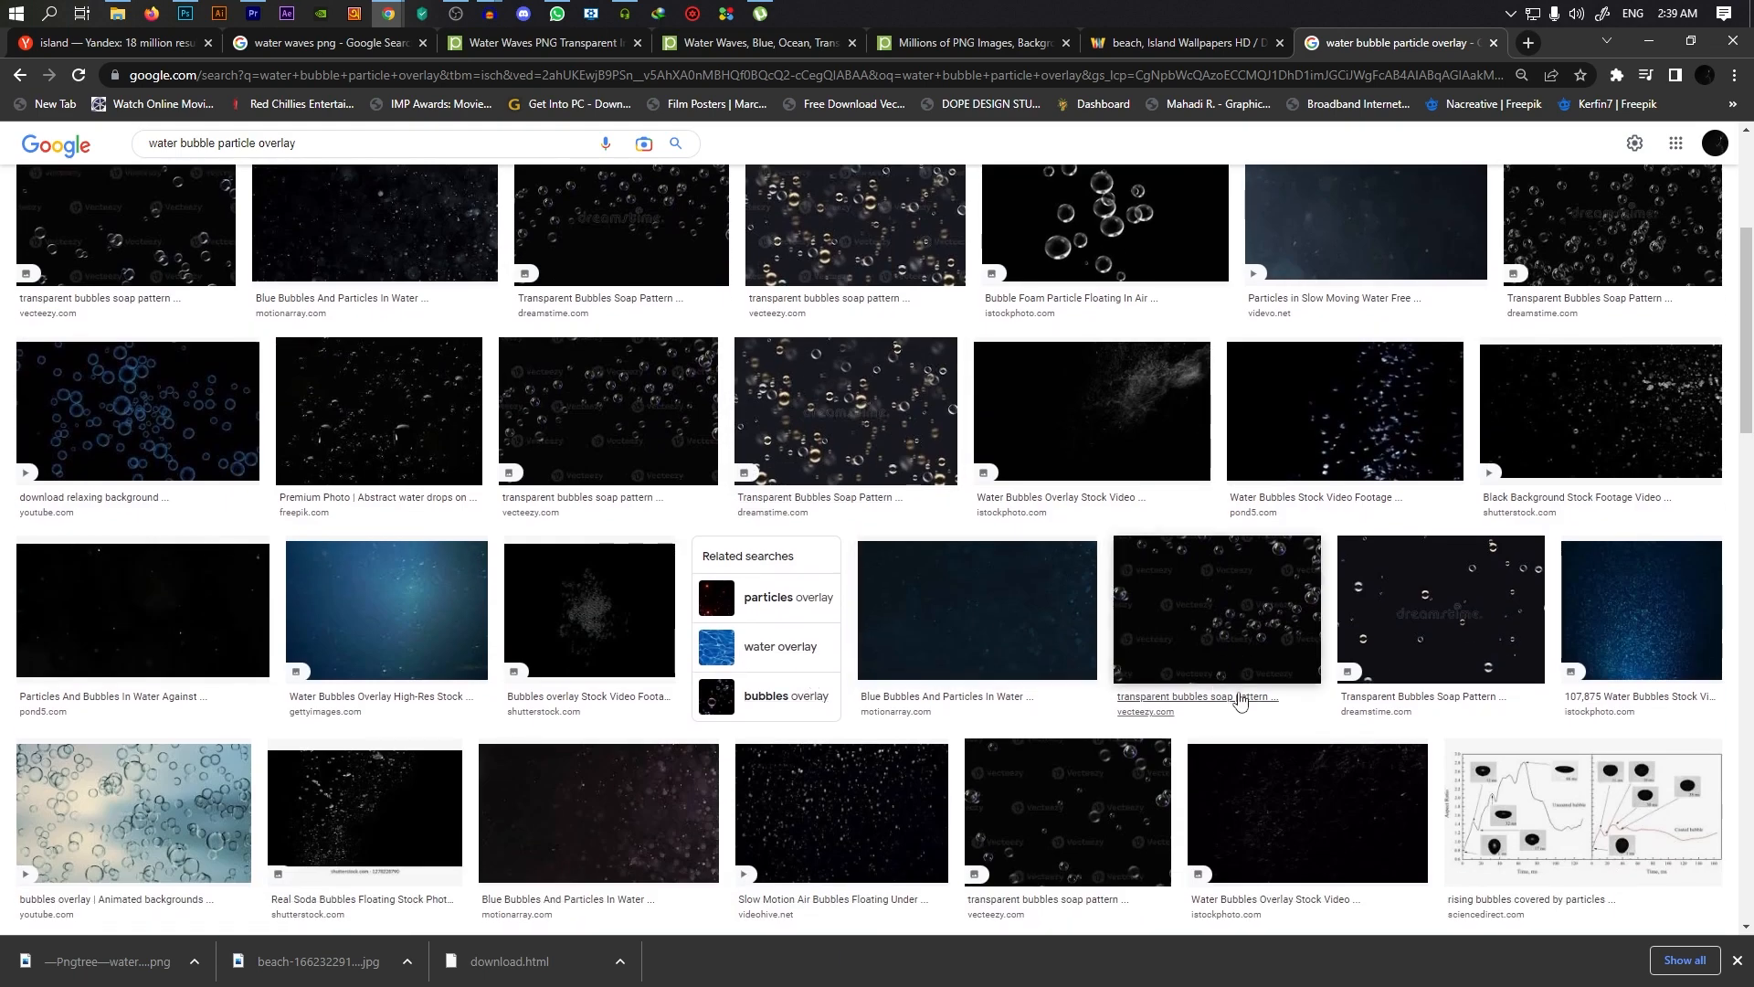
click(858, 793)
click(921, 802)
click(1056, 205)
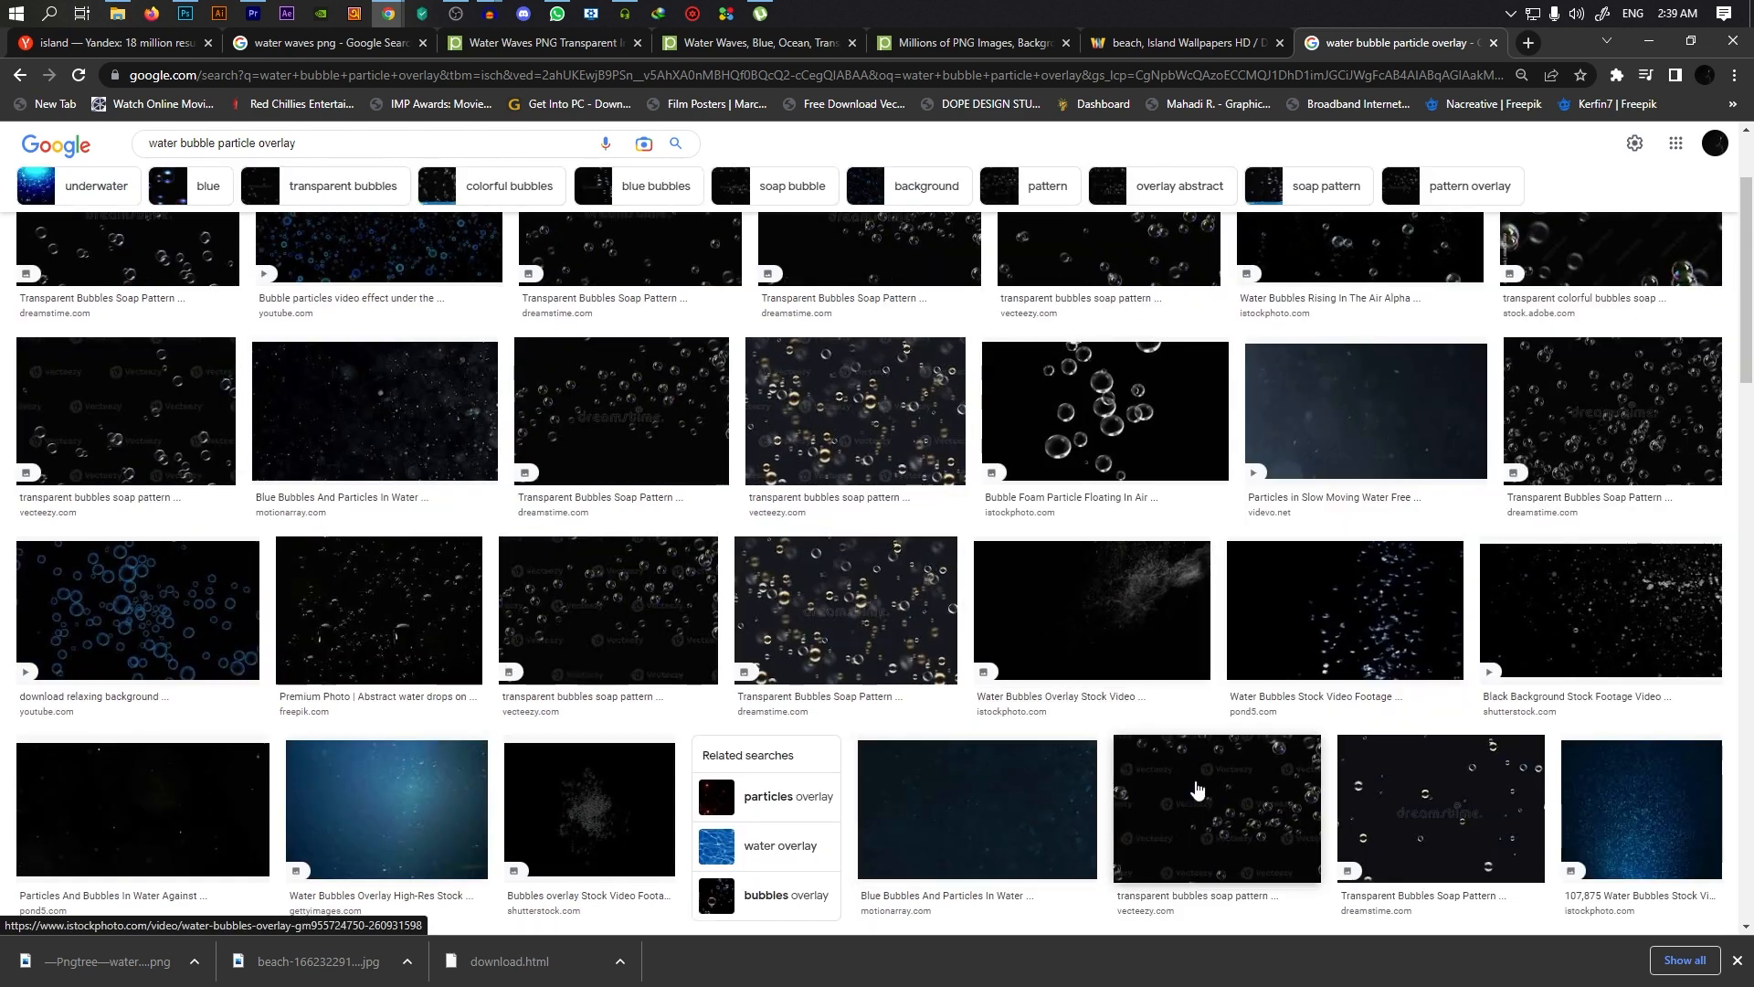
Copy the Vecteezy transparent soap bubbles overlay on black and paste it into the Photoshop composite
click(1263, 788)
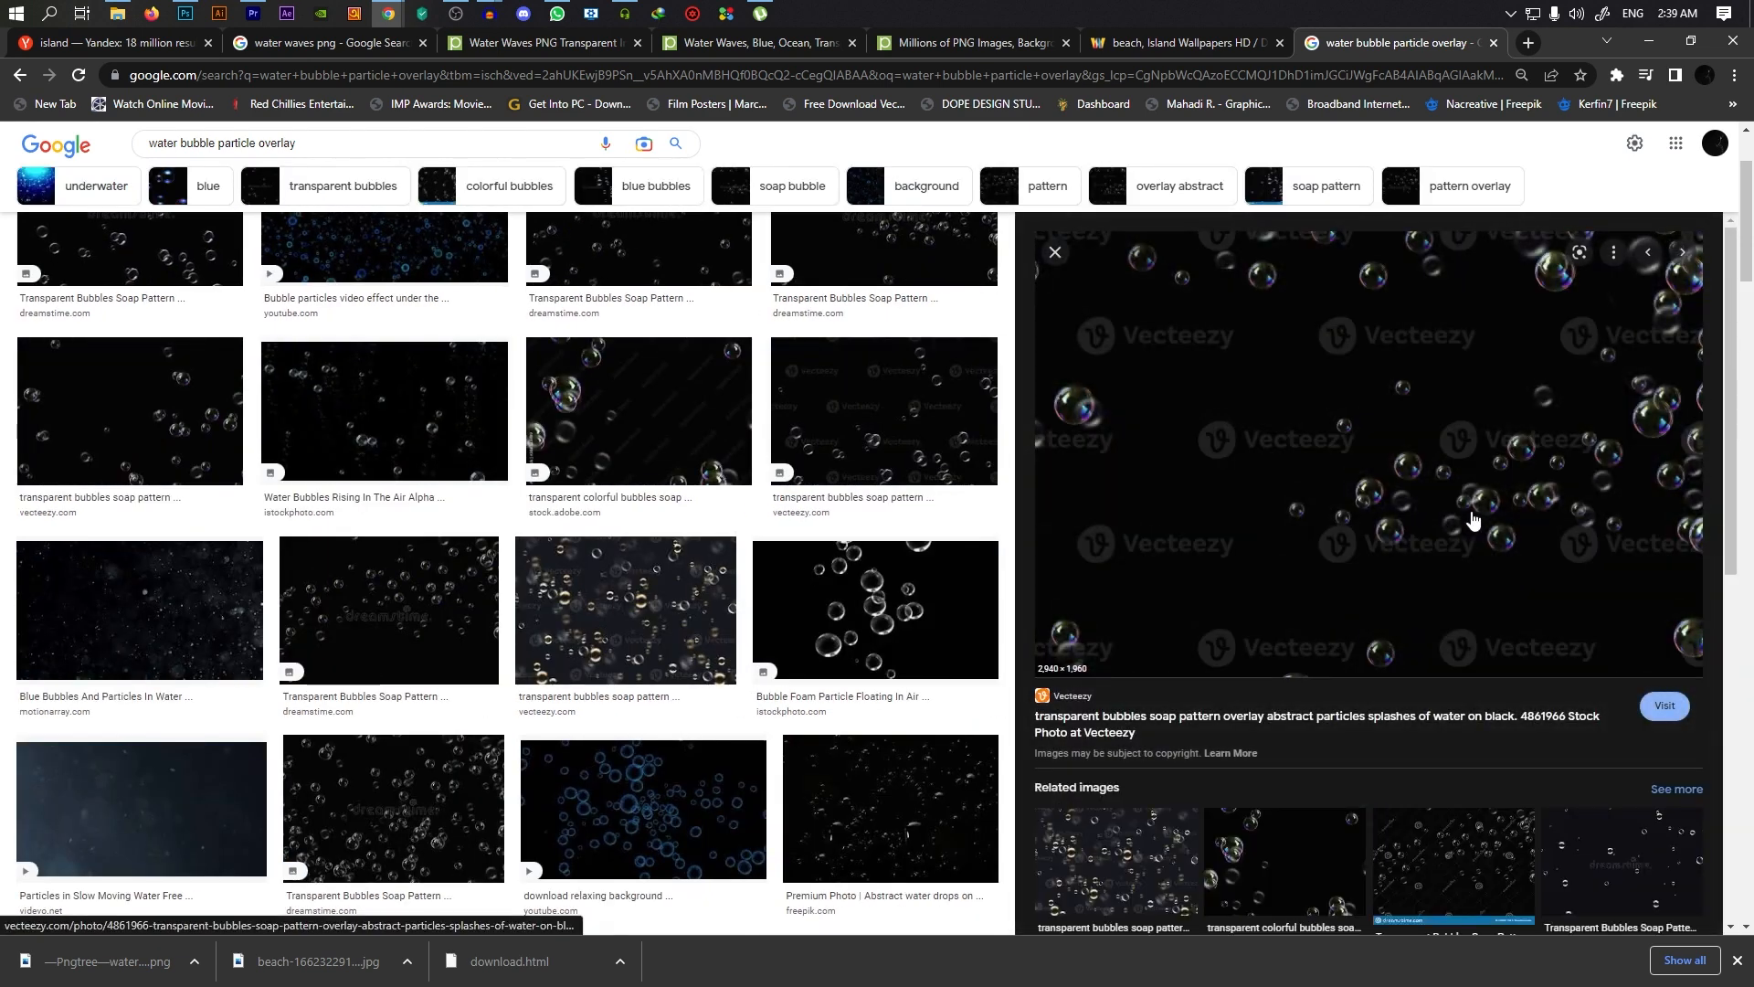
right_click(1440, 497)
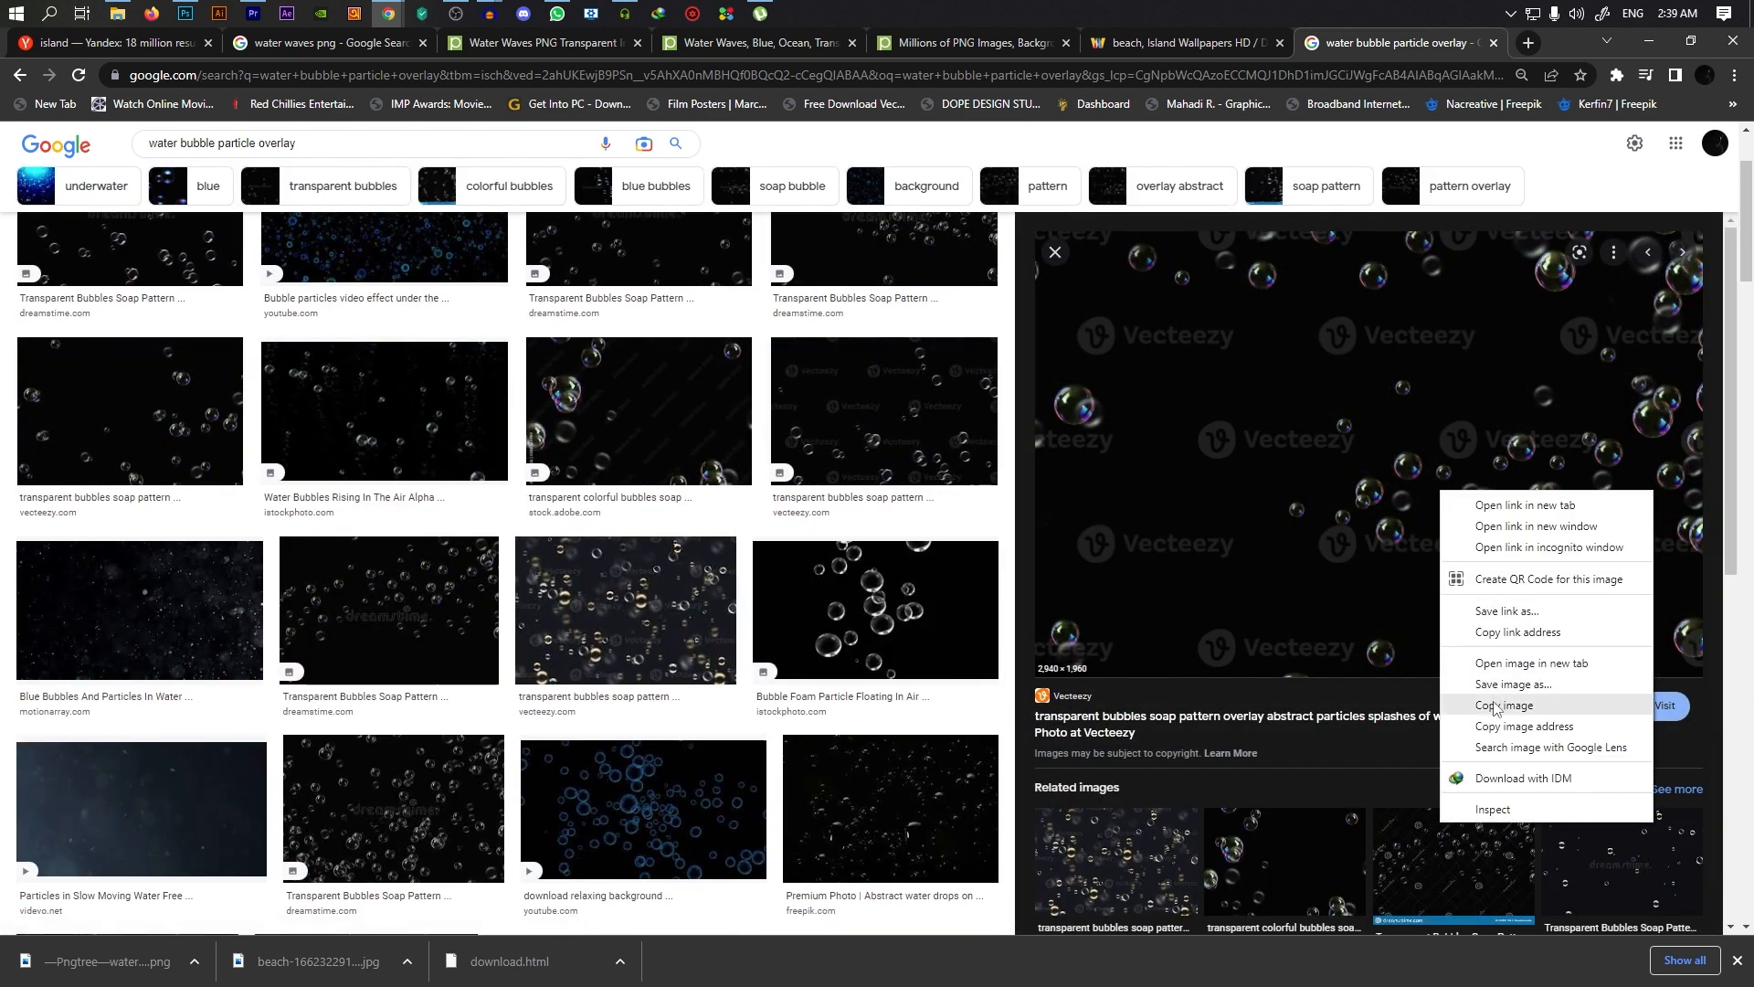
click(1499, 708)
click(185, 15)
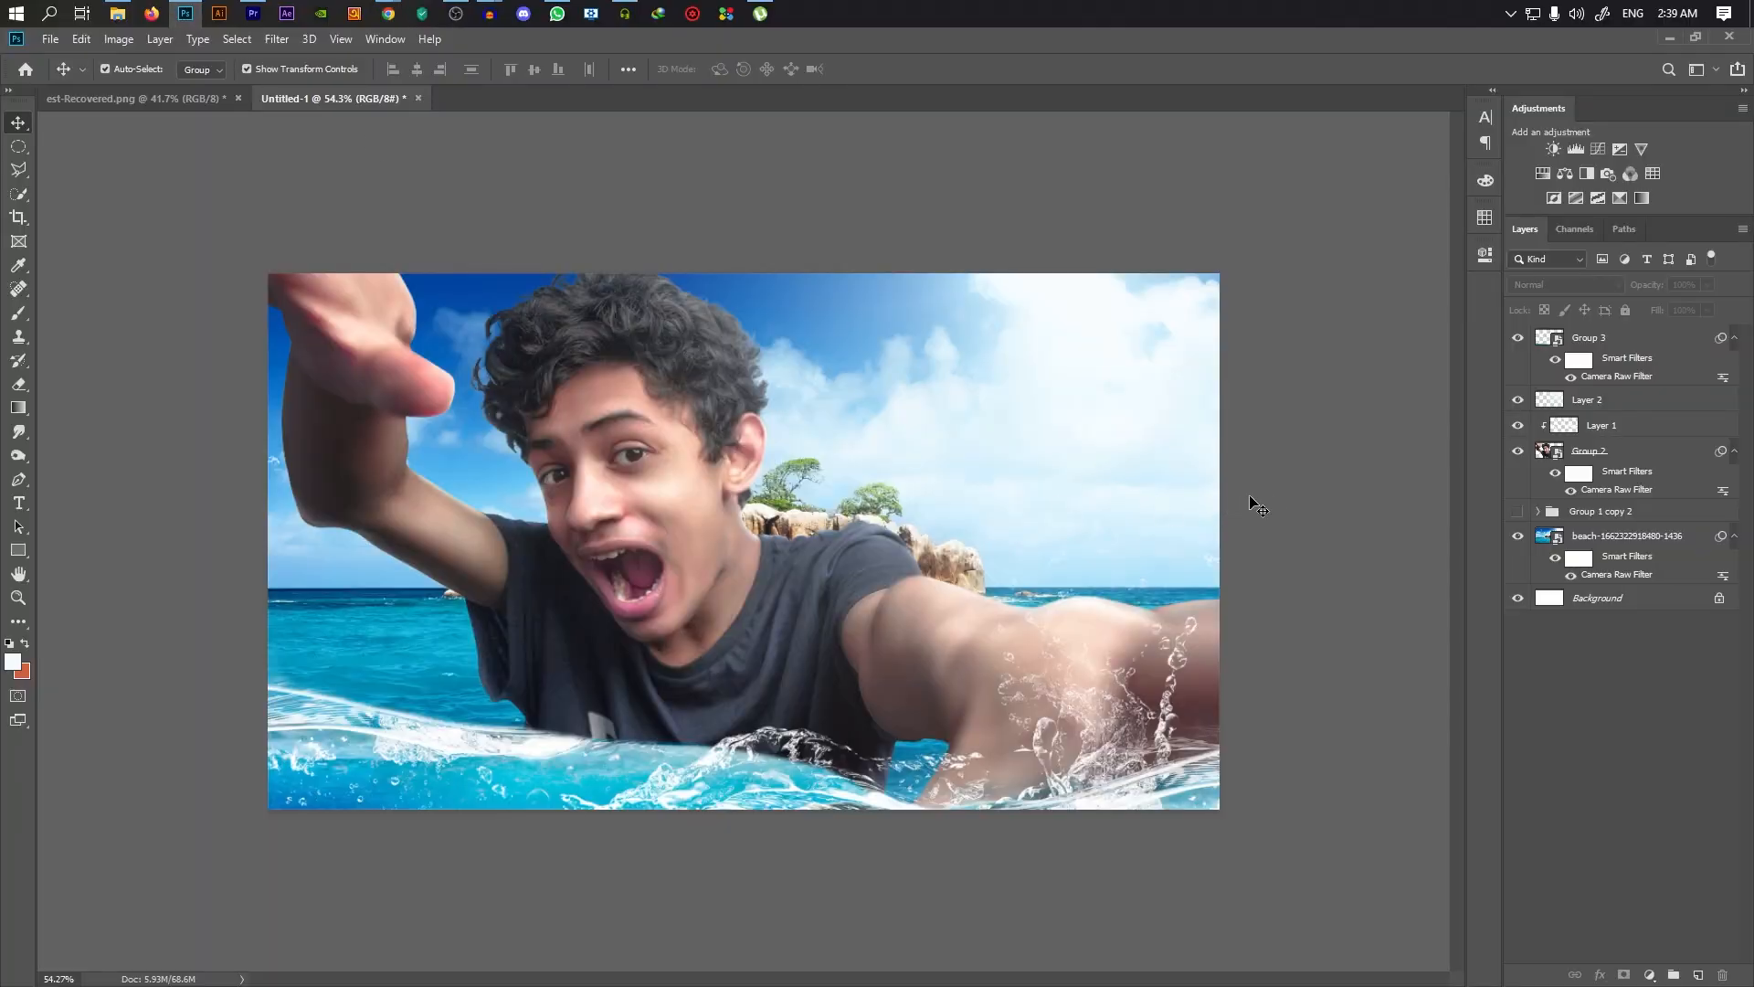
key(ctrl+v)
Set the bubble overlay's blend mode to Screen and move it up and left over the portrait
click(1564, 285)
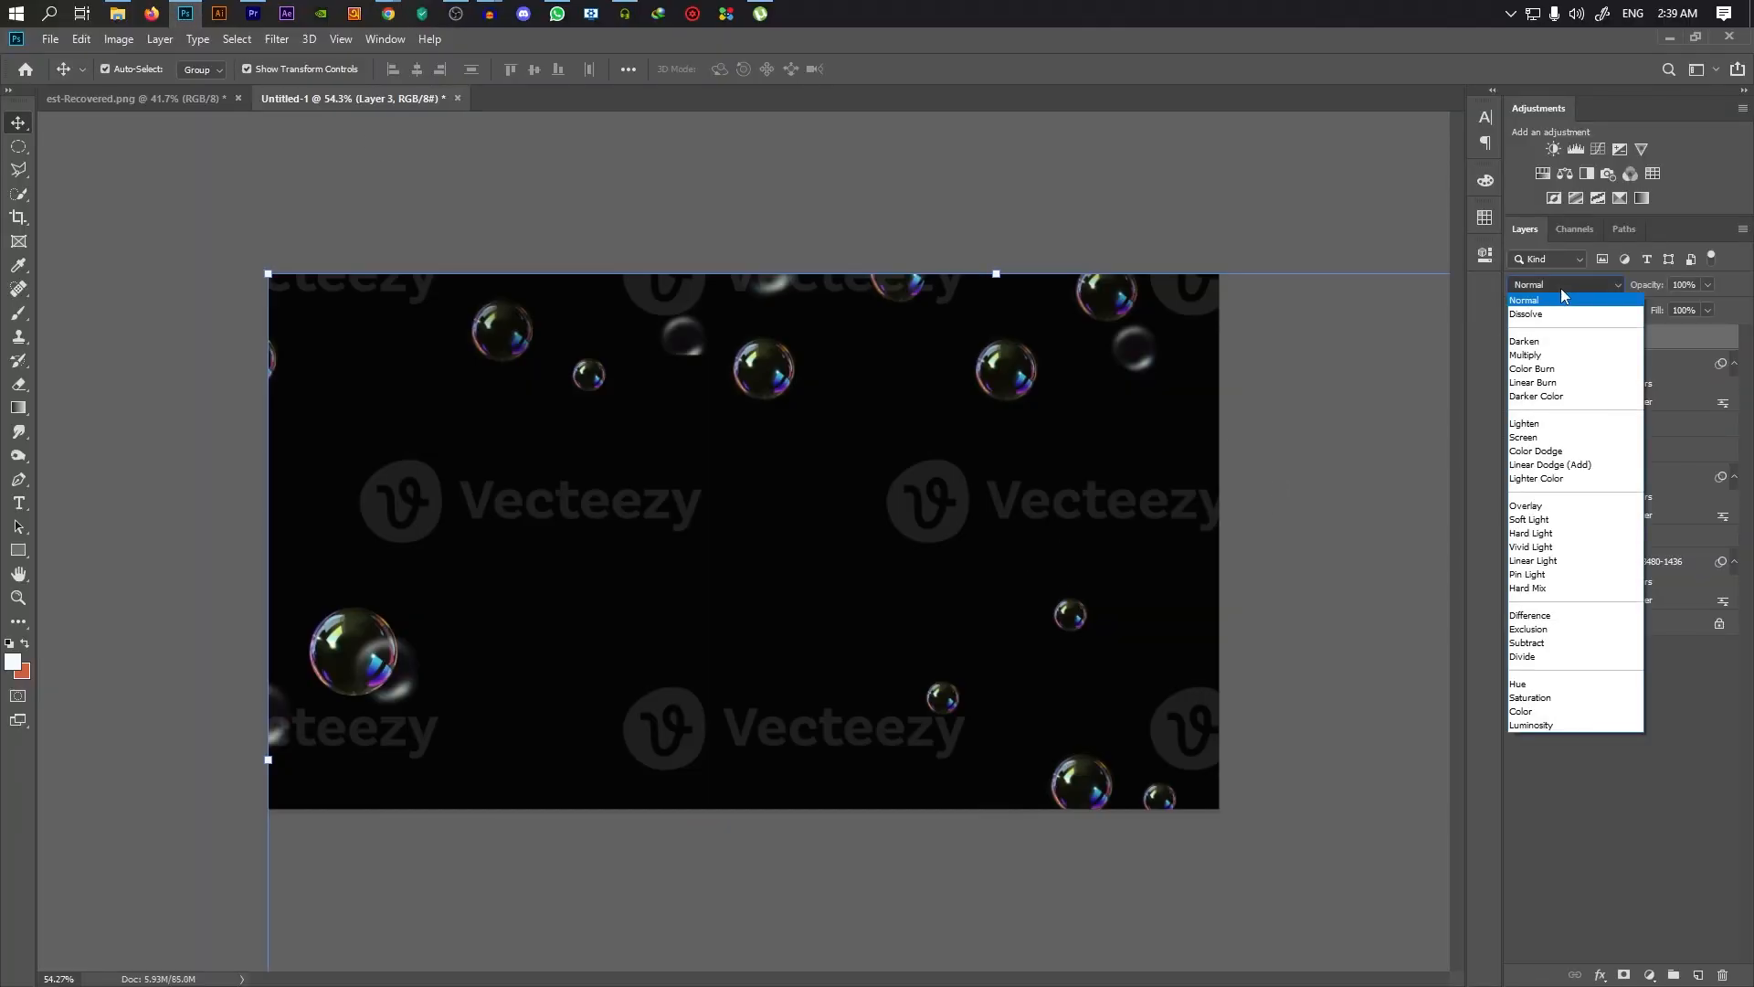
click(1553, 434)
drag(683, 583, 552, 445)
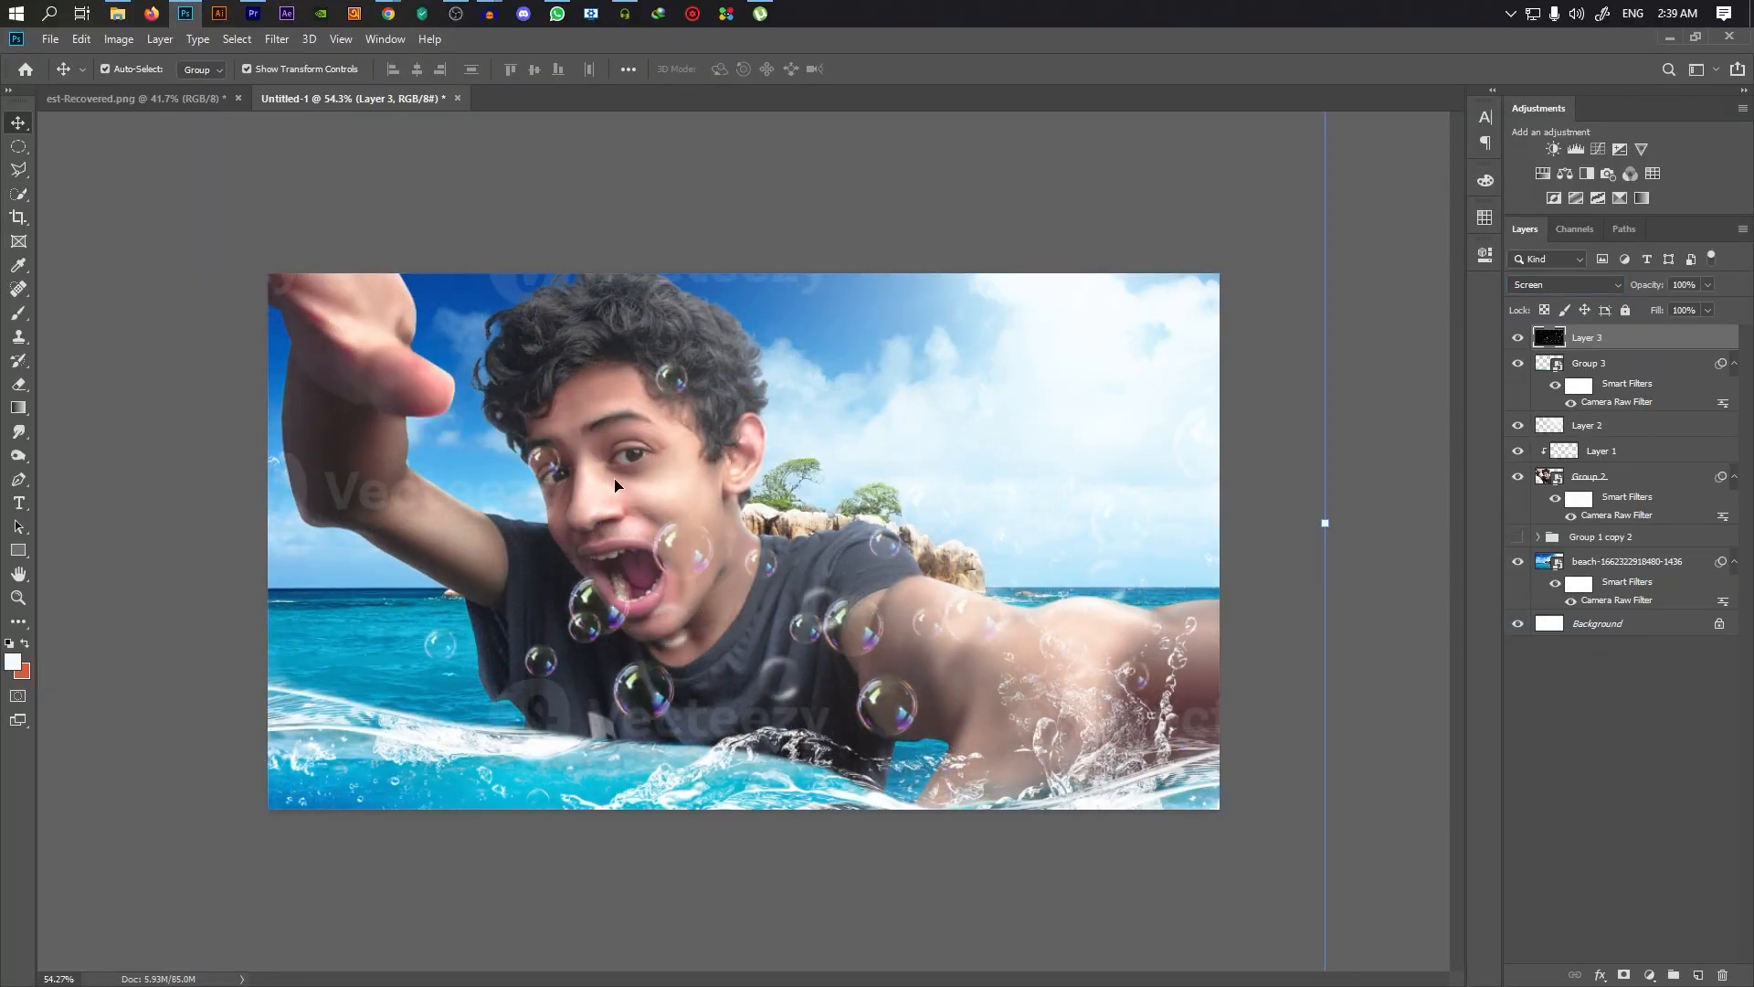
Scale the bubble overlay down to 20.42% and arrange it with two duplicates along the waterline
scroll(1077, 266, down, 3)
drag(1181, 164, 745, 453)
drag(695, 506, 937, 672)
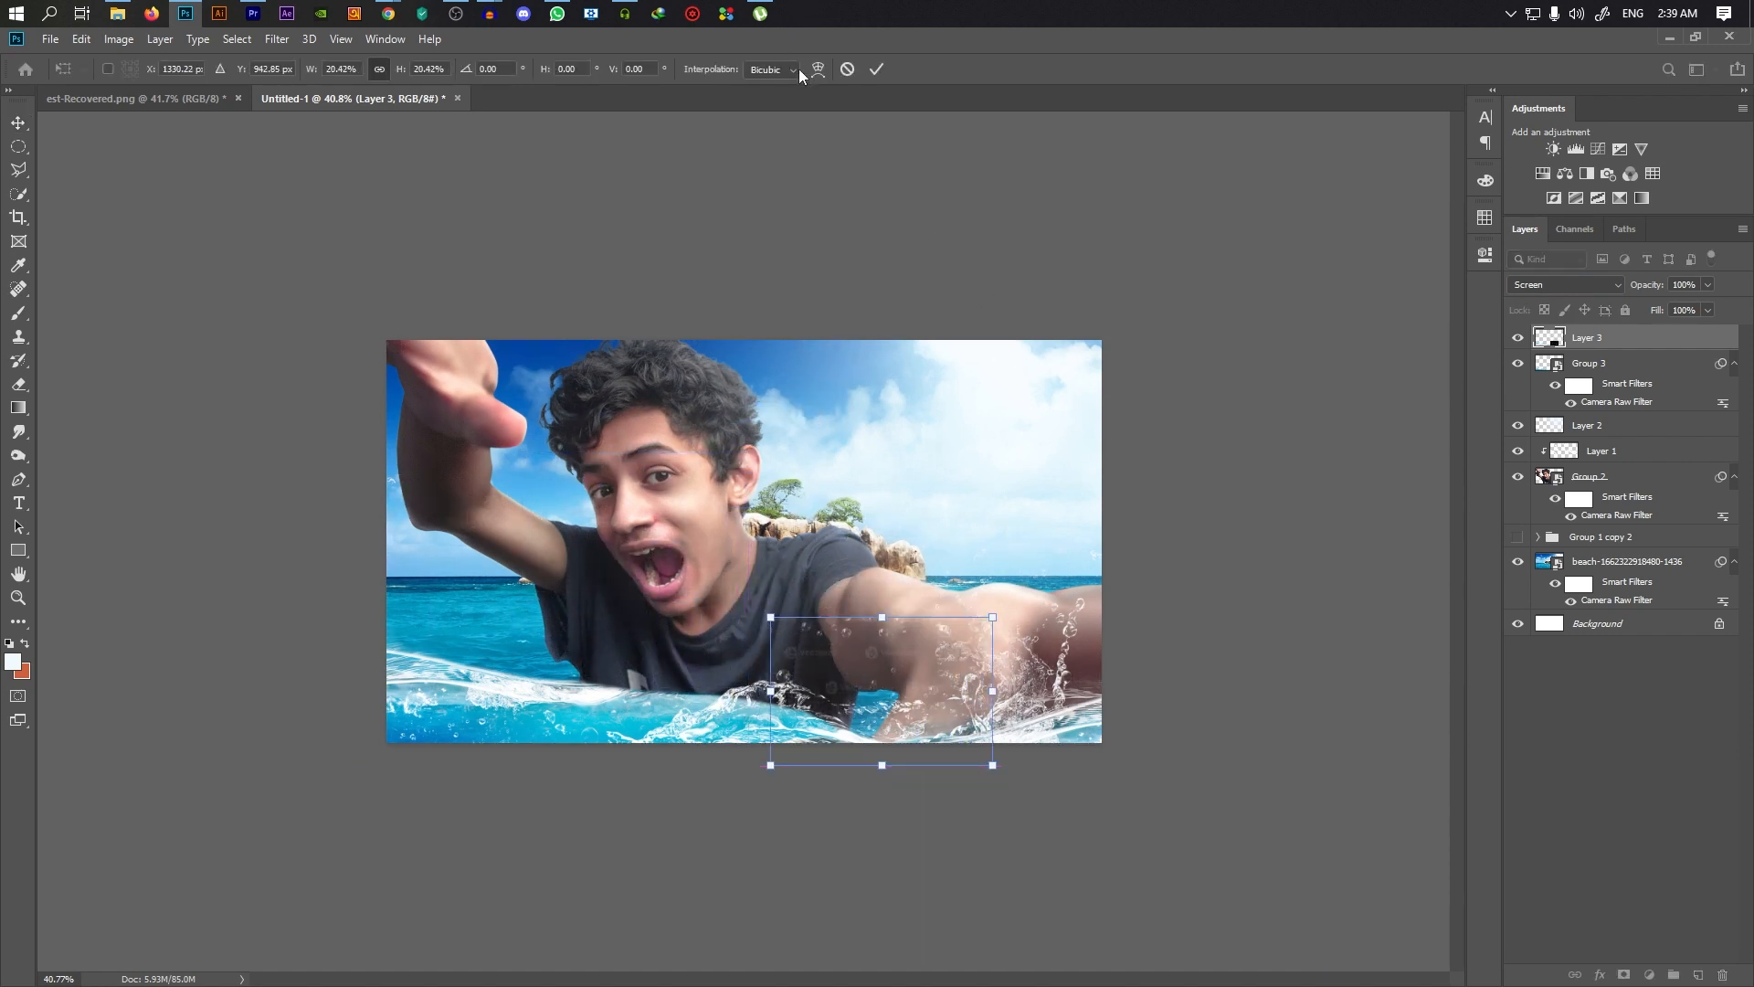
click(876, 70)
key(ctrl+plus)
drag(1046, 783, 707, 765)
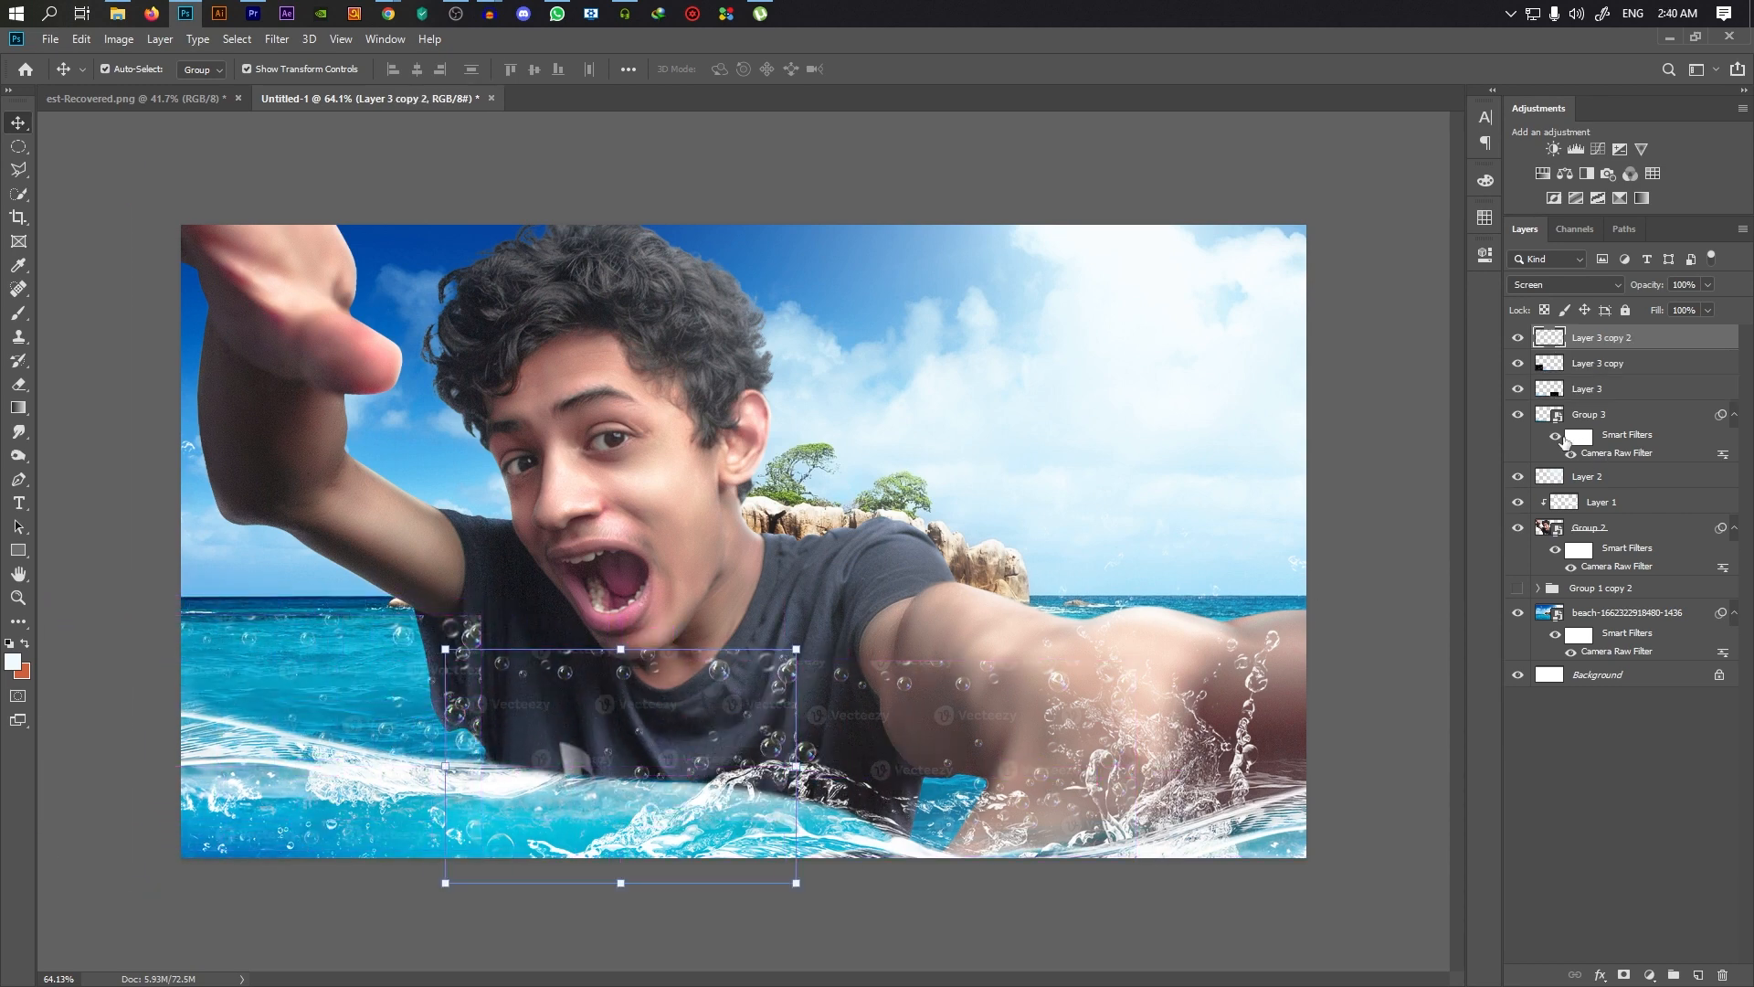
Group the three bubble layers, set the group to Screen and hide it with a black layer mask
shift+click(1582, 389)
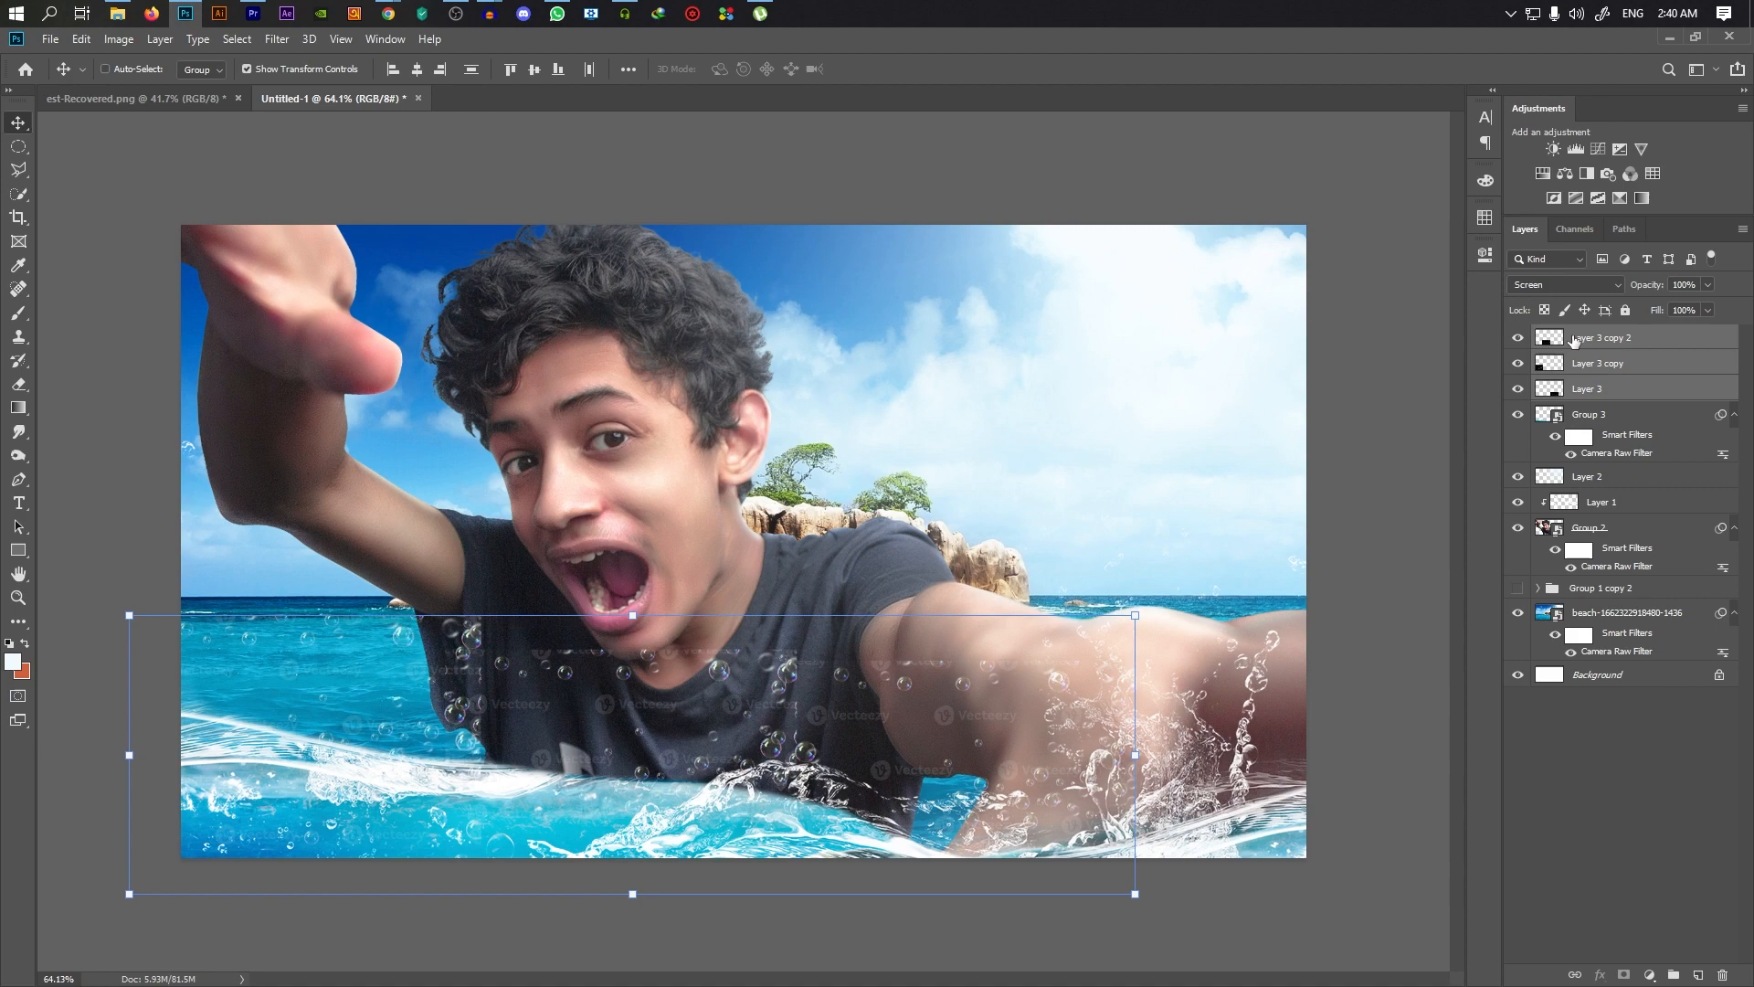
click(1544, 283)
key(ctrl+g)
alt+click(1625, 975)
Paint white with a soft brush on the bubble group's mask to reveal bubbles over the sea and the shirt's hanging sleeve edge
click(19, 316)
scroll(291, 888, up, 8)
mouse_move(346, 742)
mouse_down()
mouse_move(525, 738)
mouse_move(411, 742)
mouse_up()
scroll(281, 718, up, 4)
mouse_move(393, 666)
mouse_down()
mouse_move(347, 663)
mouse_move(360, 520)
mouse_move(537, 442)
mouse_move(550, 531)
mouse_up()
scroll(589, 547, down, 3)
scroll(594, 547, up, 2)
drag(517, 587, 498, 584)
mouse_move(749, 548)
mouse_down()
mouse_move(724, 463)
mouse_move(709, 561)
mouse_move(685, 508)
mouse_up()
key(ctrl+z)
drag(671, 489, 639, 442)
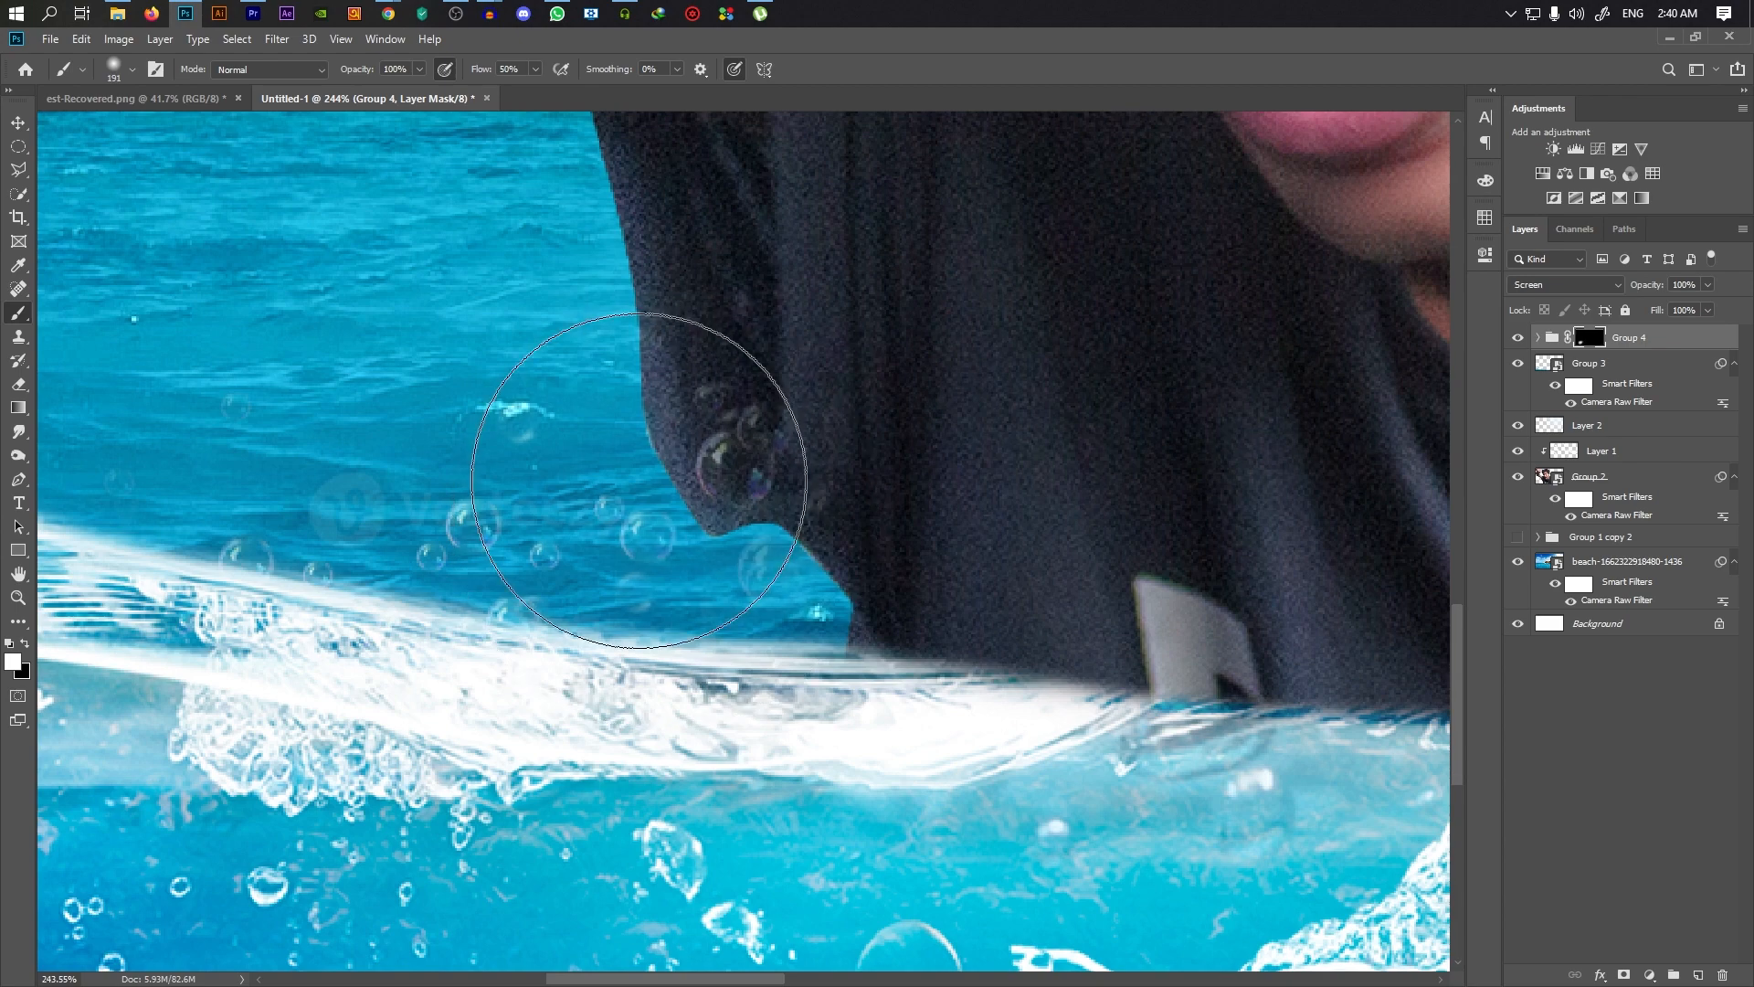
Reveal bubbles on the group mask above the wave crest in front of the shirt
scroll(484, 539, down, 8)
scroll(904, 619, up, 5)
drag(902, 623, 941, 624)
mouse_move(900, 629)
mouse_down()
mouse_move(807, 628)
mouse_move(772, 547)
mouse_up()
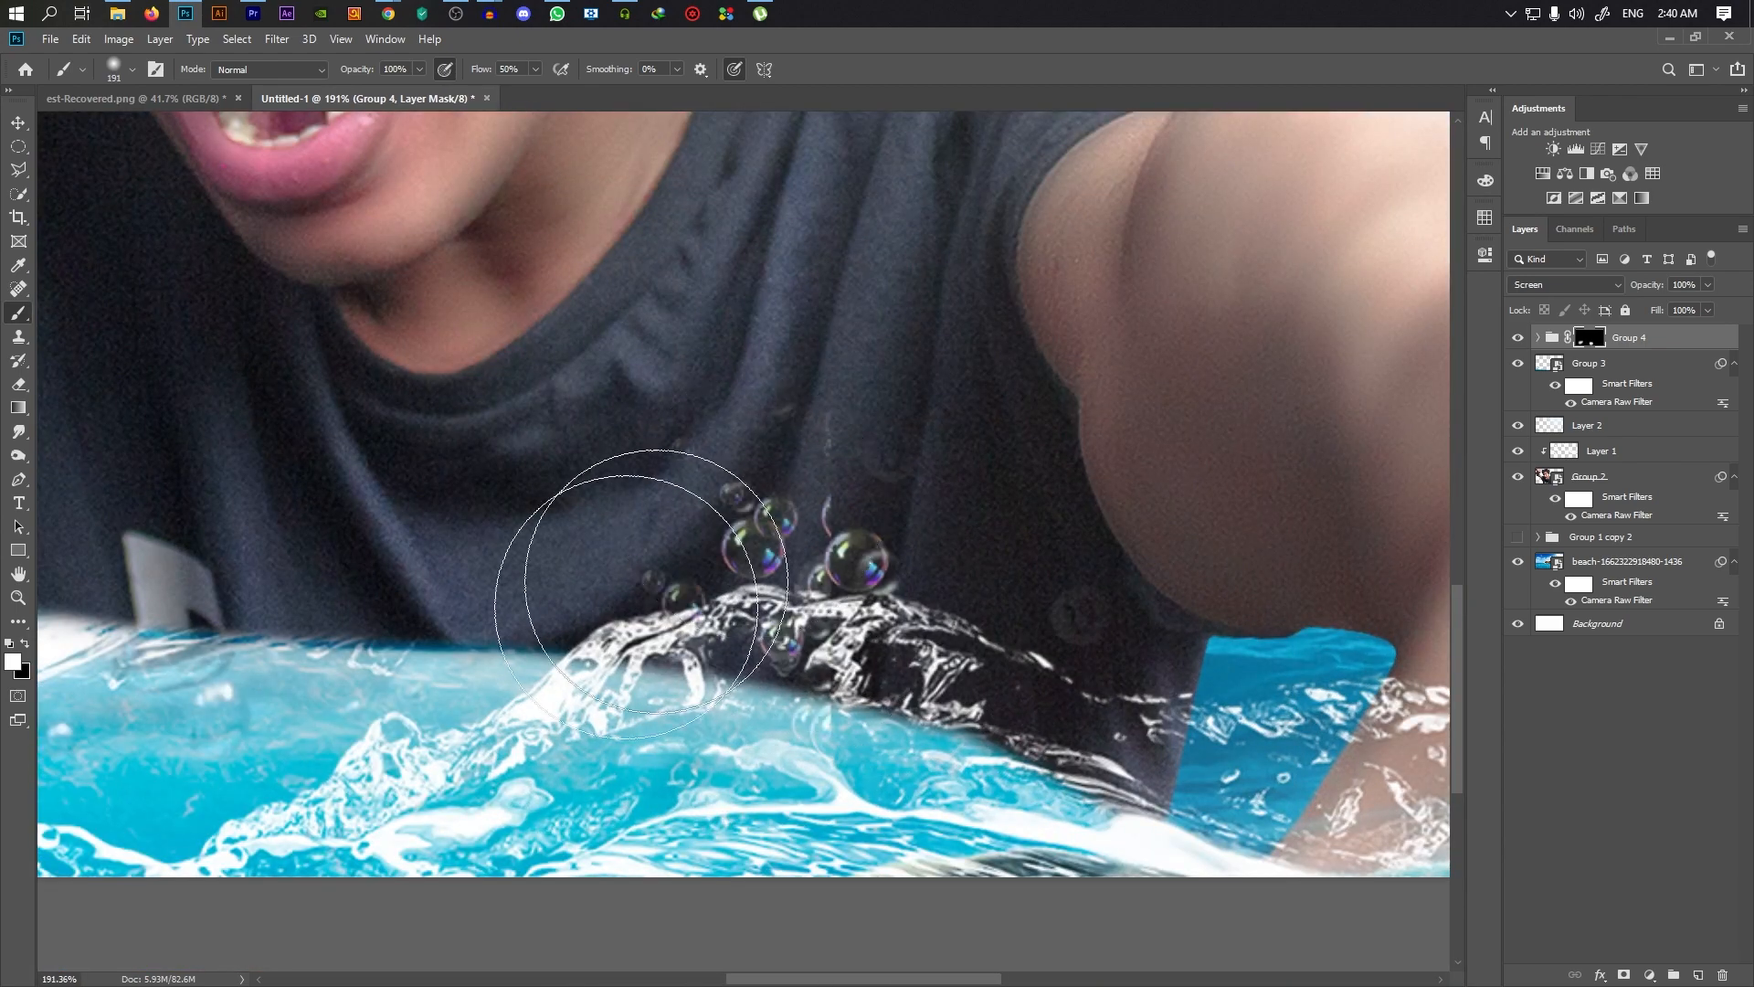
scroll(612, 599, down, 3)
scroll(594, 626, up, 2)
scroll(591, 610, down, 4)
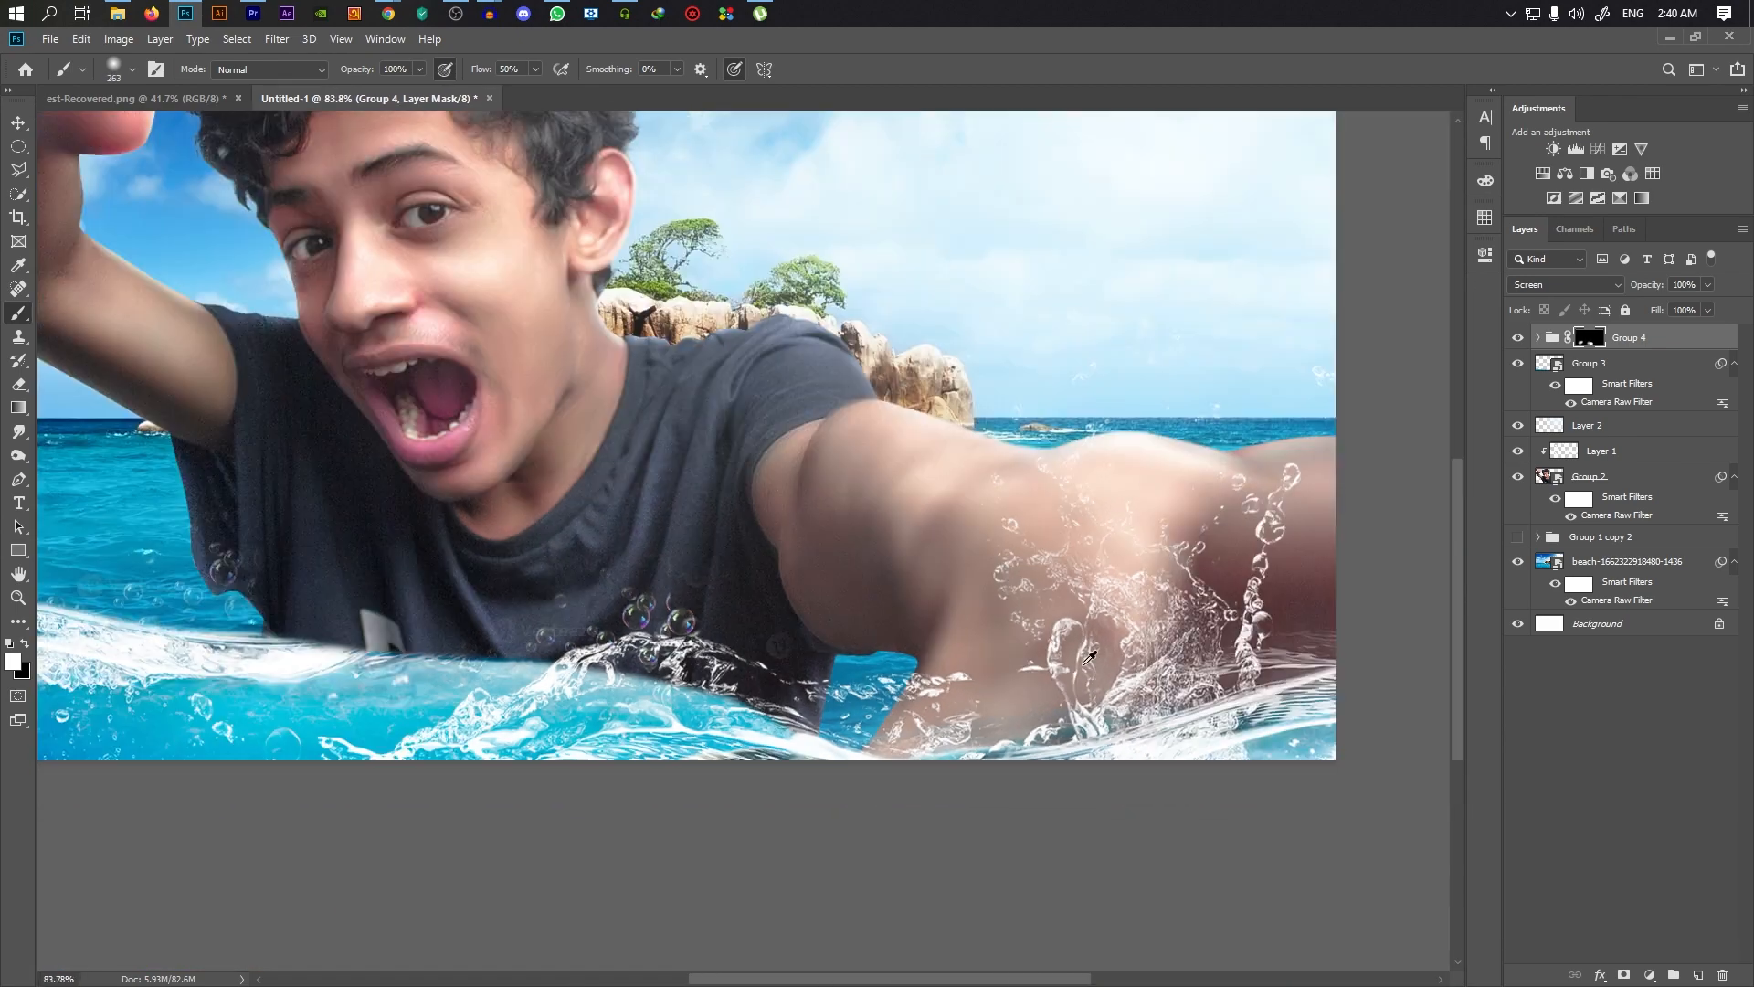
Brush on the group mask around the water splash over the outstretched arm, undoing the unwanted stroke
scroll(940, 607, up, 3)
drag(940, 607, 947, 663)
key(ctrl+z)
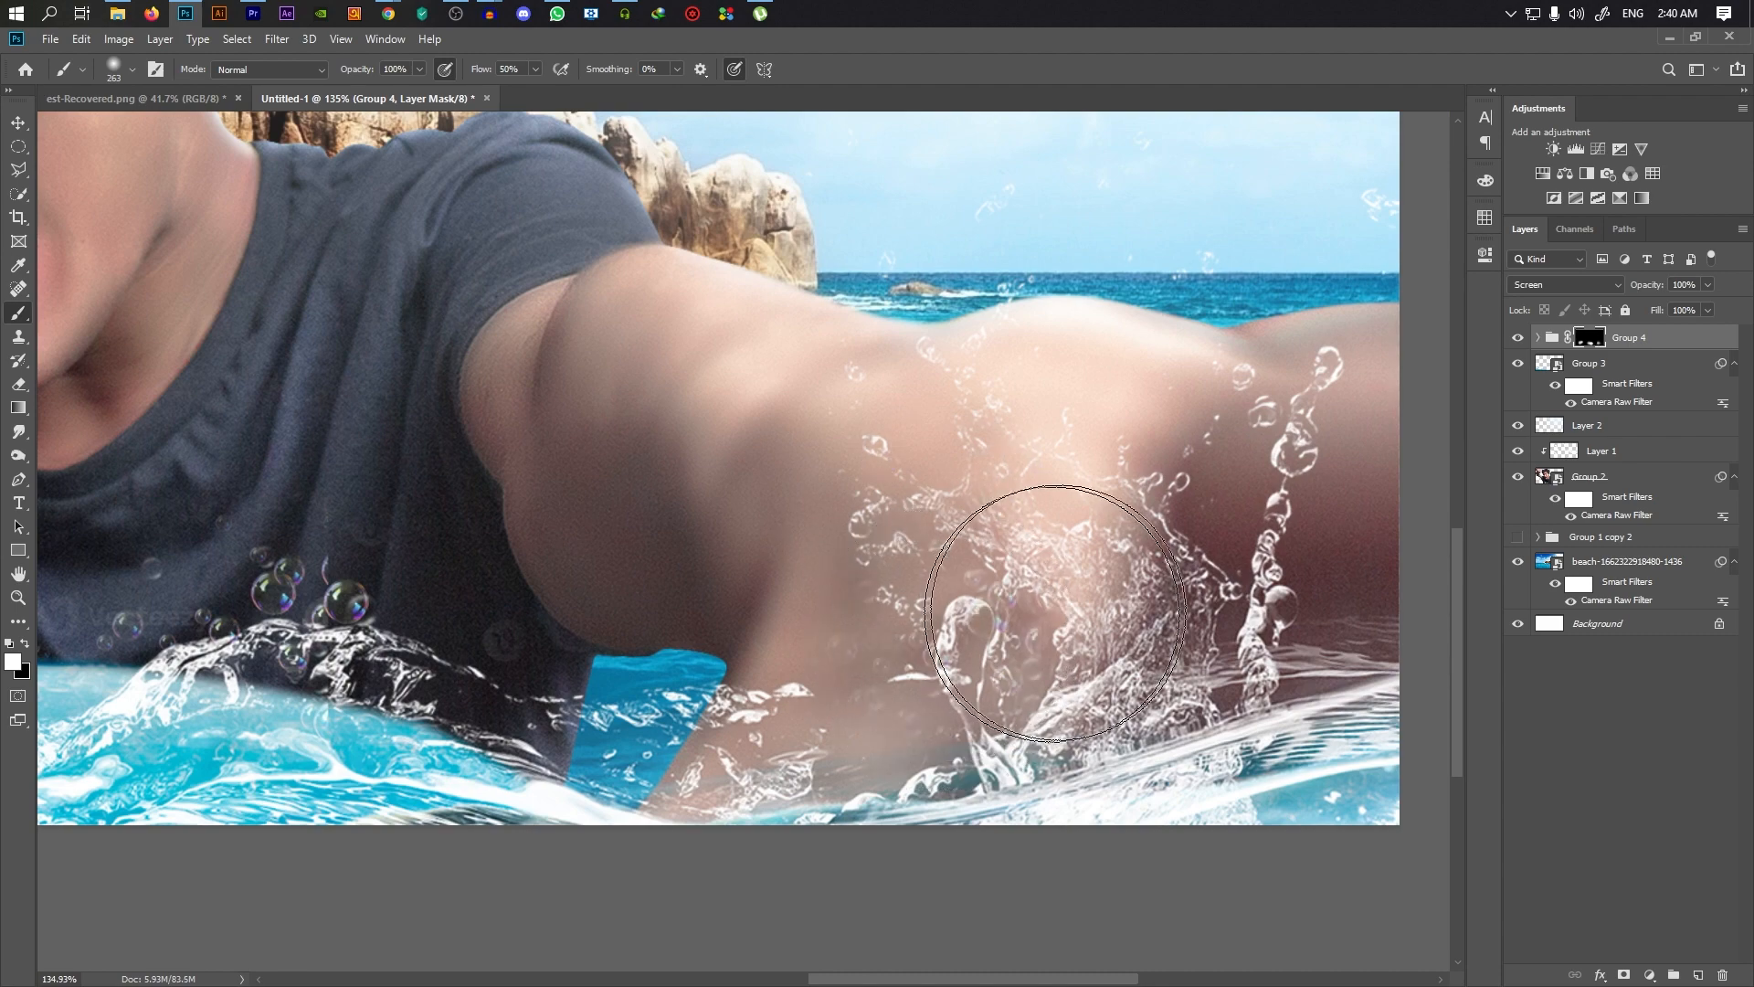
scroll(1133, 577, down, 2)
scroll(922, 645, up, 3)
scroll(903, 654, down, 5)
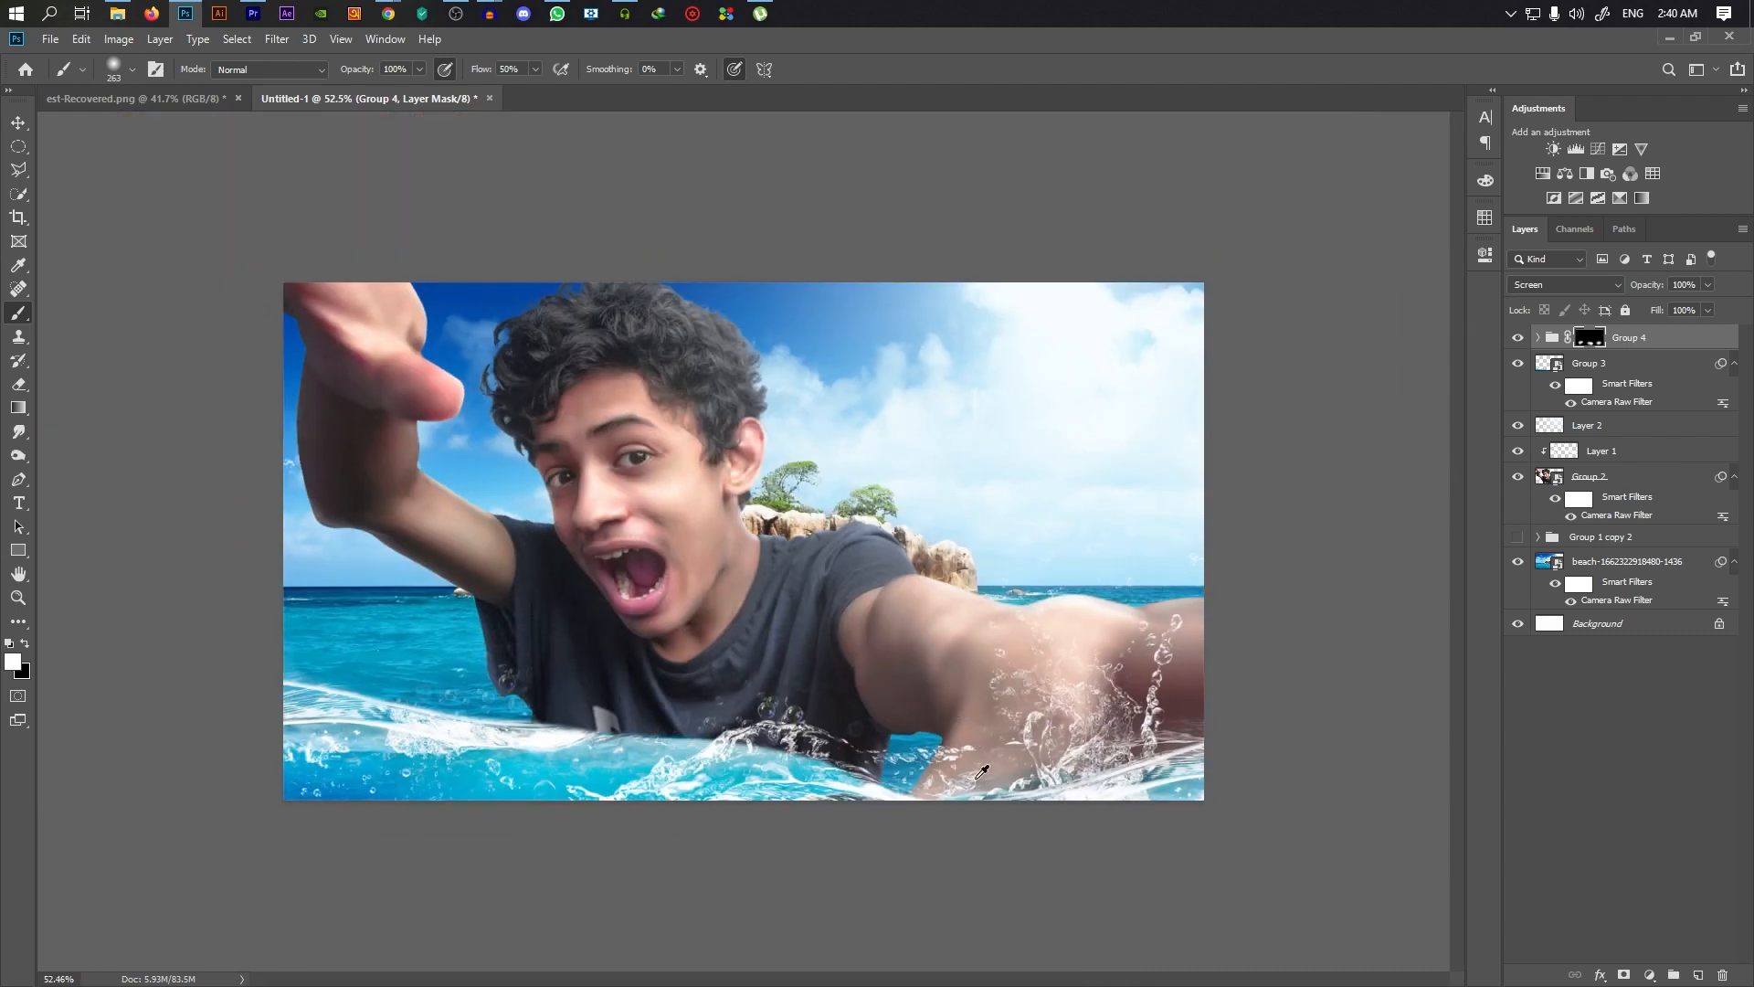
Paint black on the bubble group's mask to remove stray overlay traces above the wave beside the shirt
scroll(734, 776, up, 3)
scroll(640, 767, down, 3)
scroll(722, 781, up, 5)
scroll(721, 781, down, 2)
click(26, 642)
scroll(562, 716, up, 3)
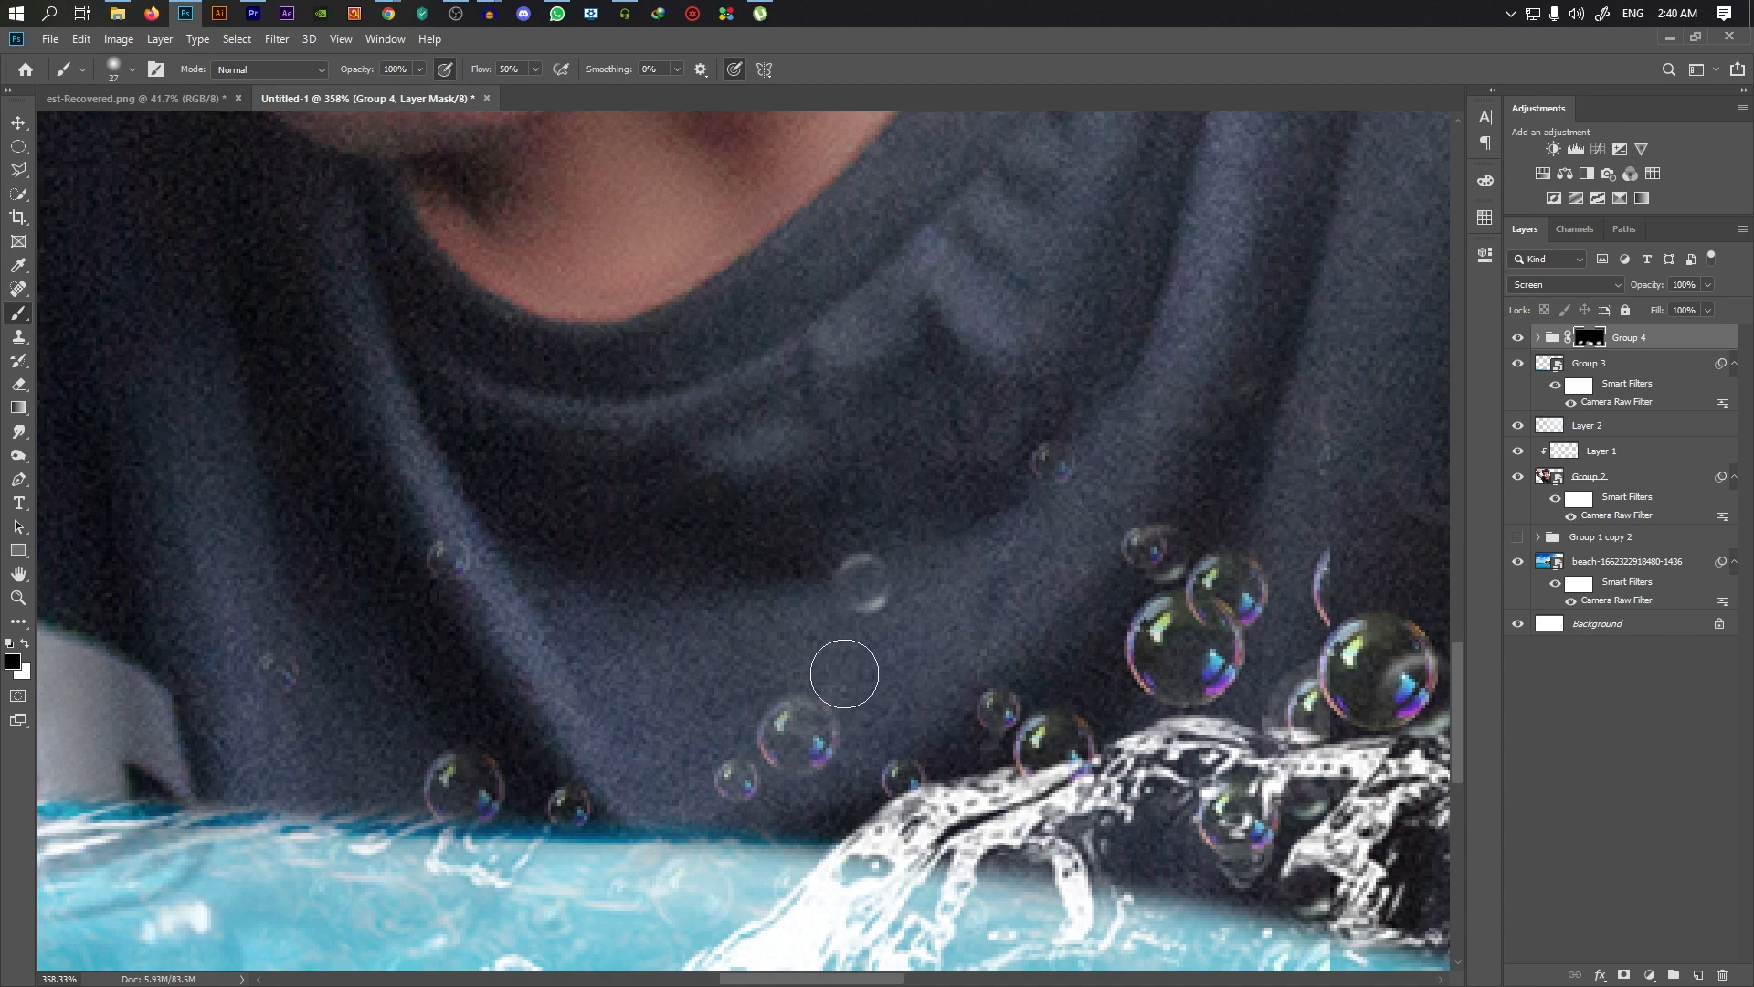
scroll(845, 675, down, 5)
scroll(320, 813, up, 3)
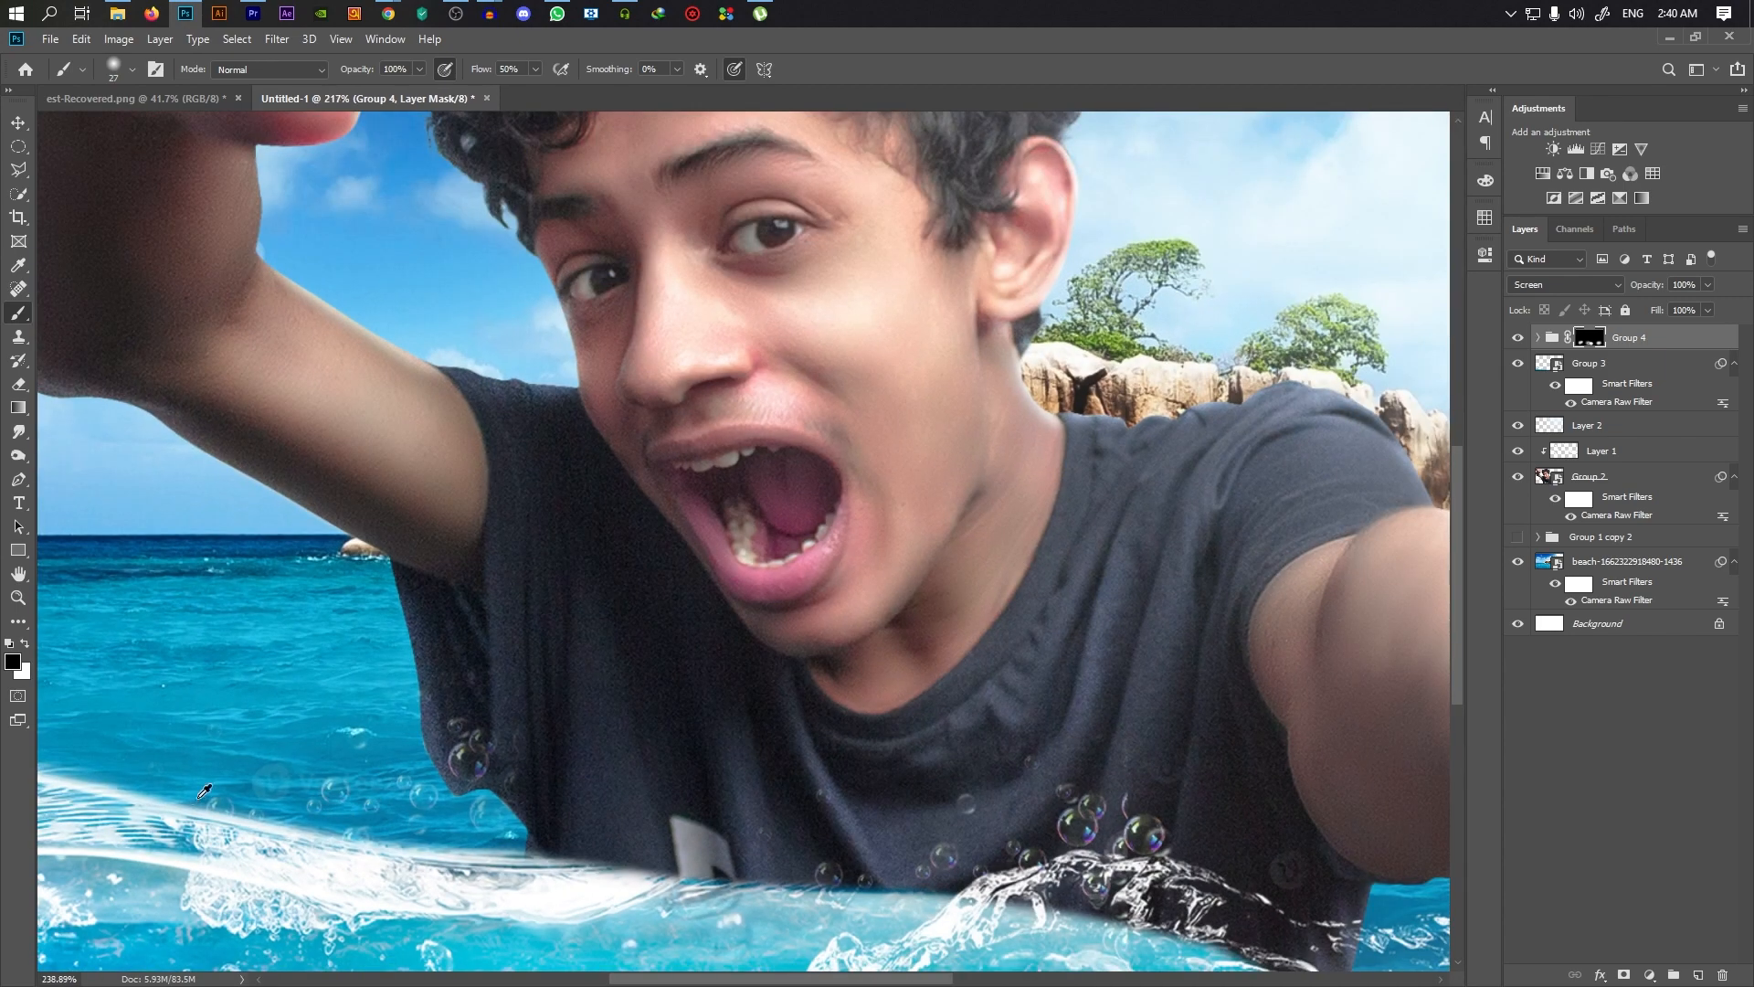
scroll(199, 796, up, 5)
drag(309, 782, 362, 781)
click(373, 747)
scroll(470, 729, down, 7)
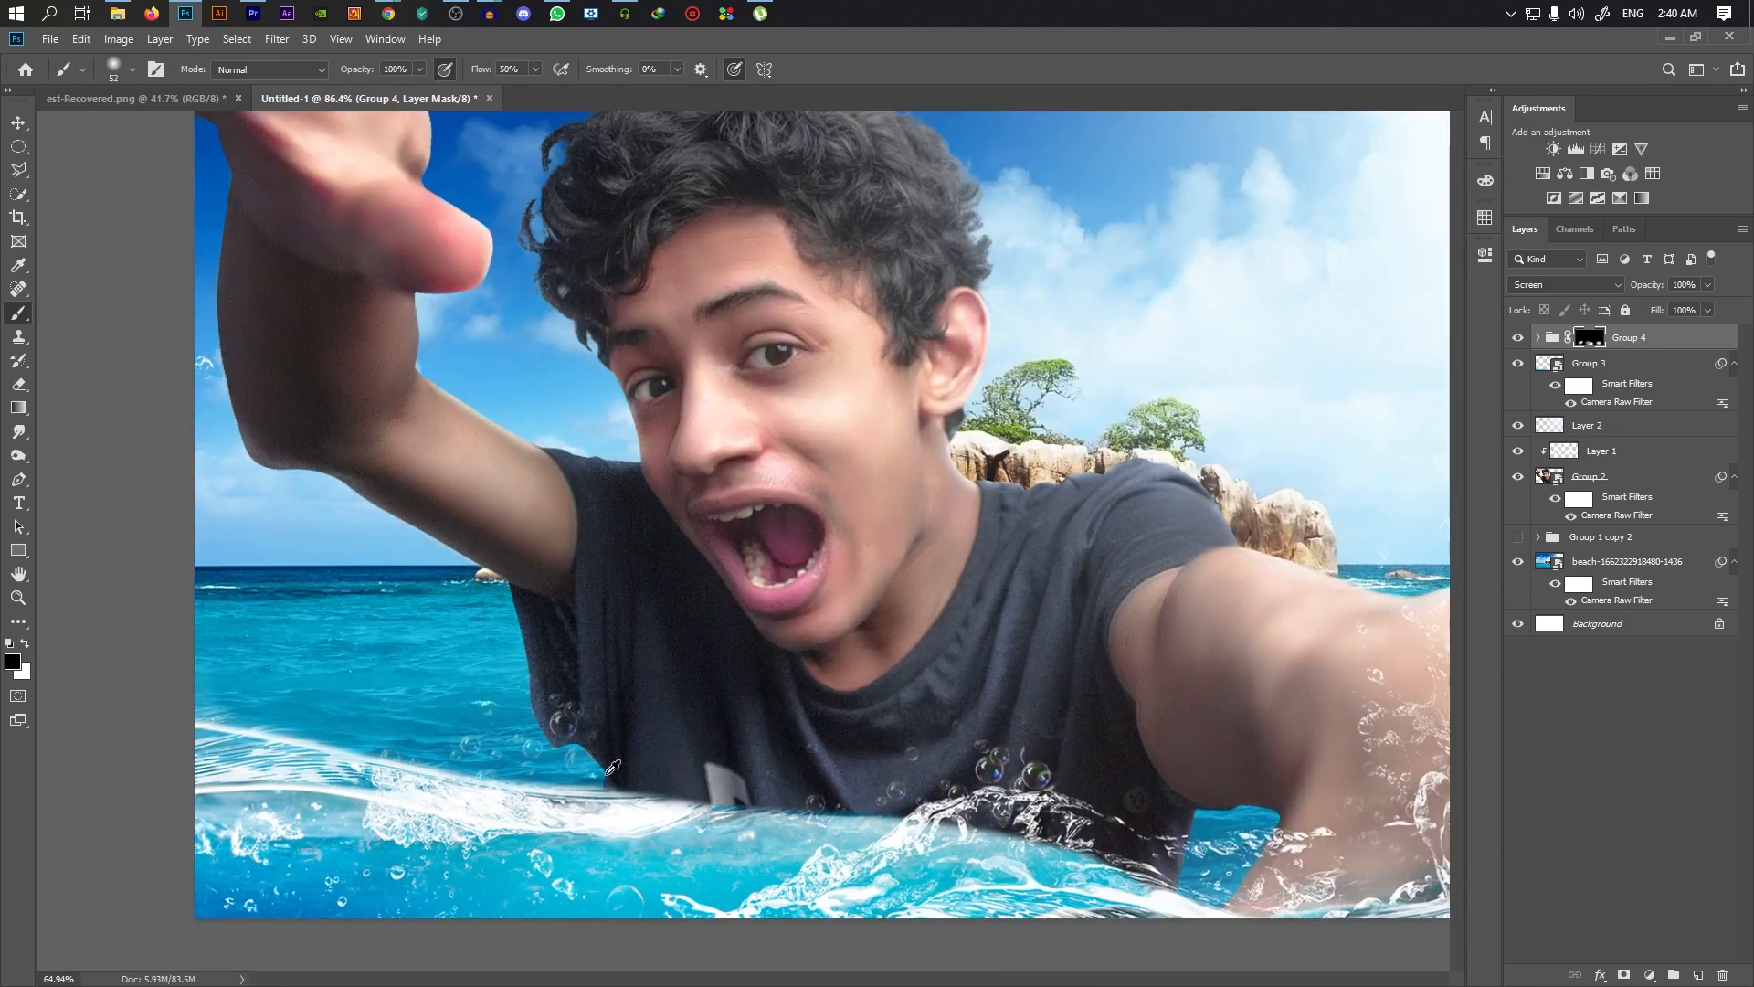
Deselect the layers and examine how the masked bubbles blend into the whole composite
scroll(634, 763, down, 6)
scroll(990, 595, up, 1)
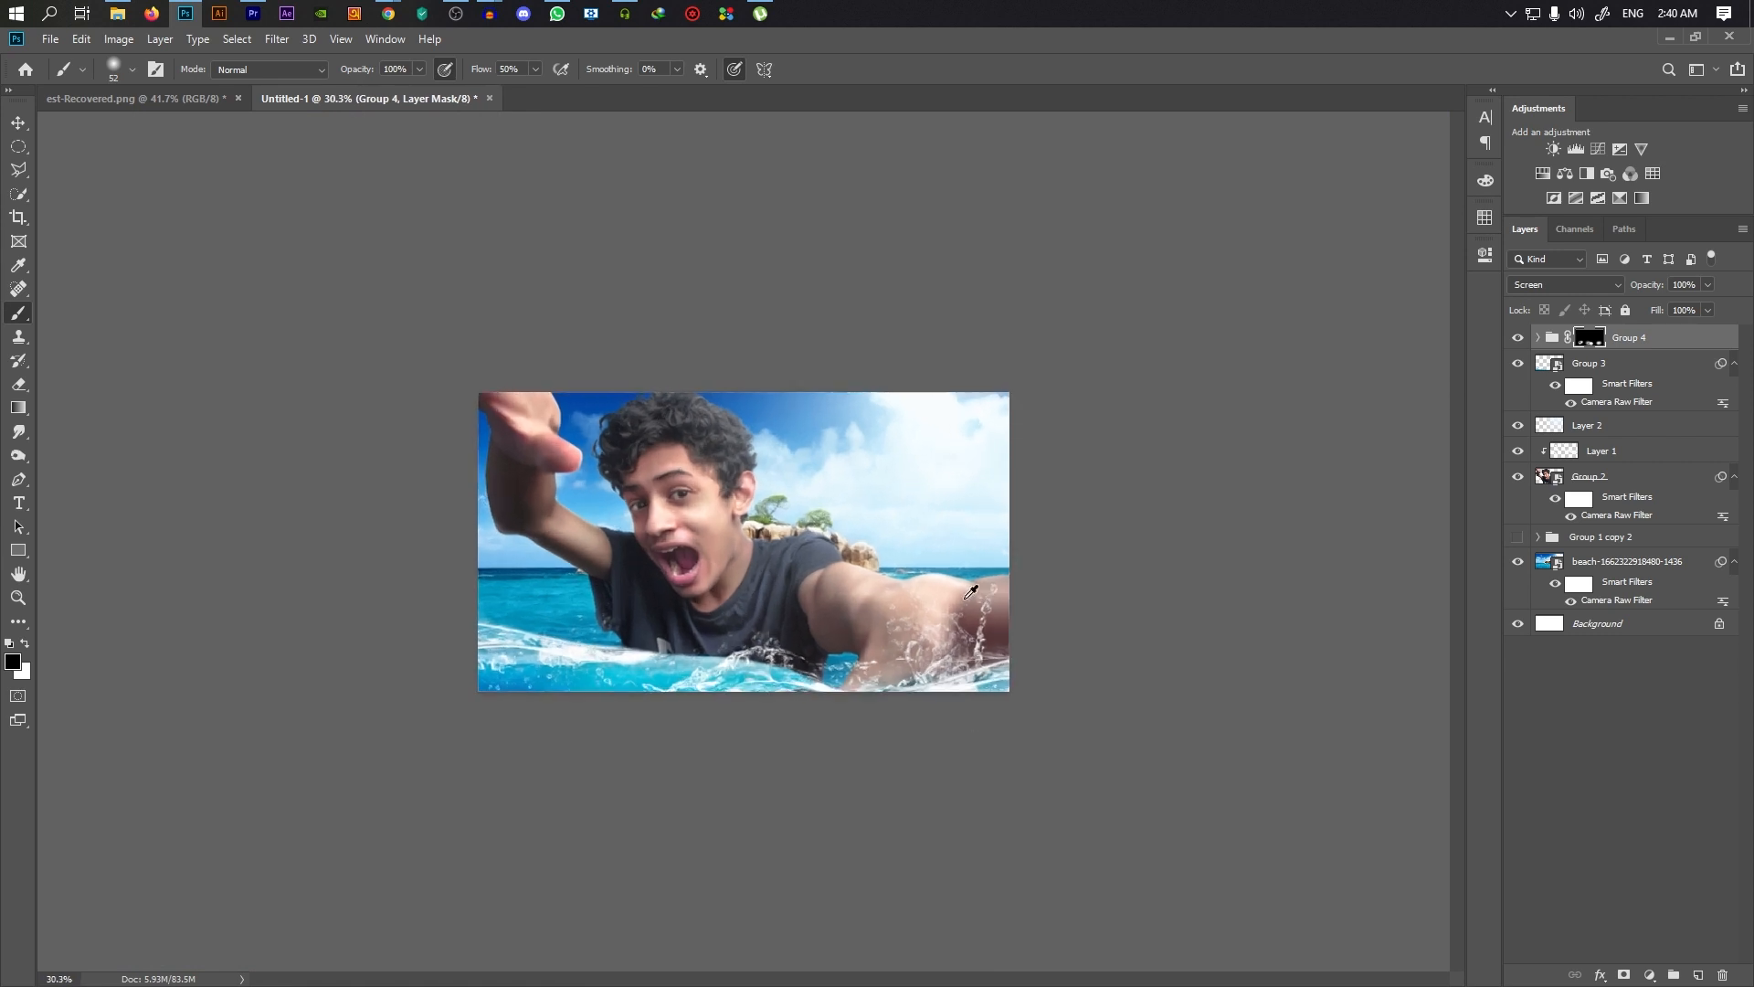
scroll(990, 595, up, 1)
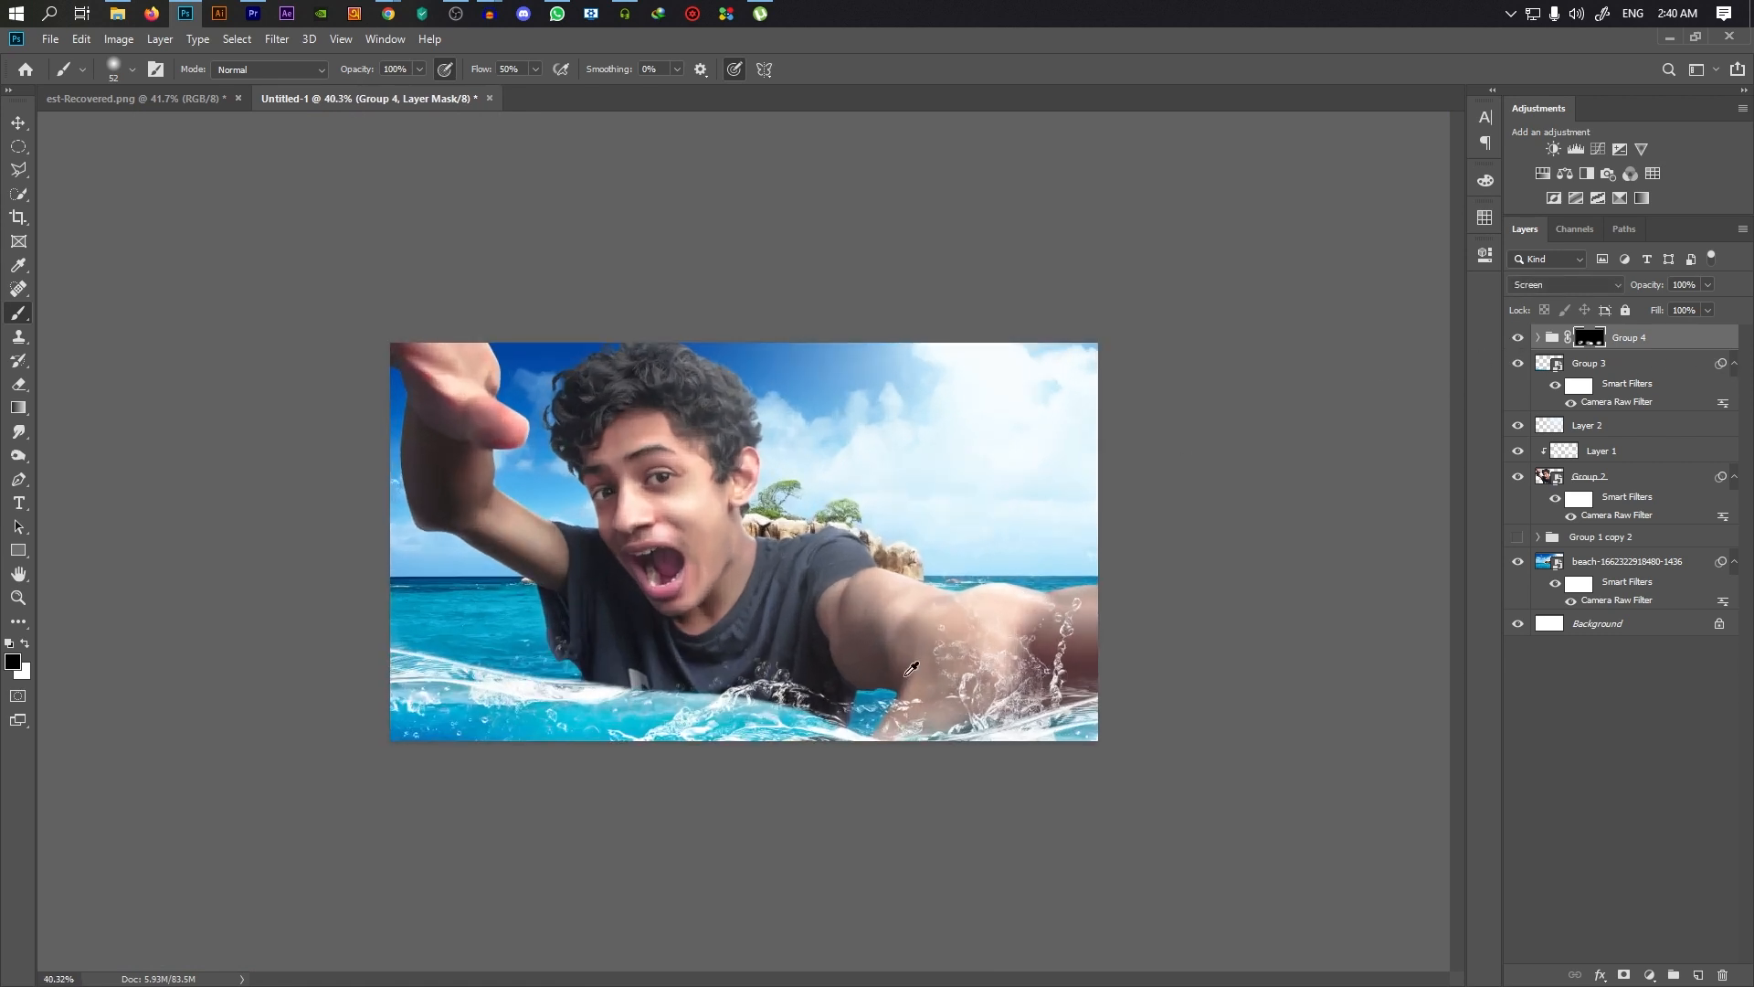
scroll(946, 622, up, 1)
click(28, 122)
click(207, 189)
scroll(950, 471, down, 3)
scroll(991, 416, up, 6)
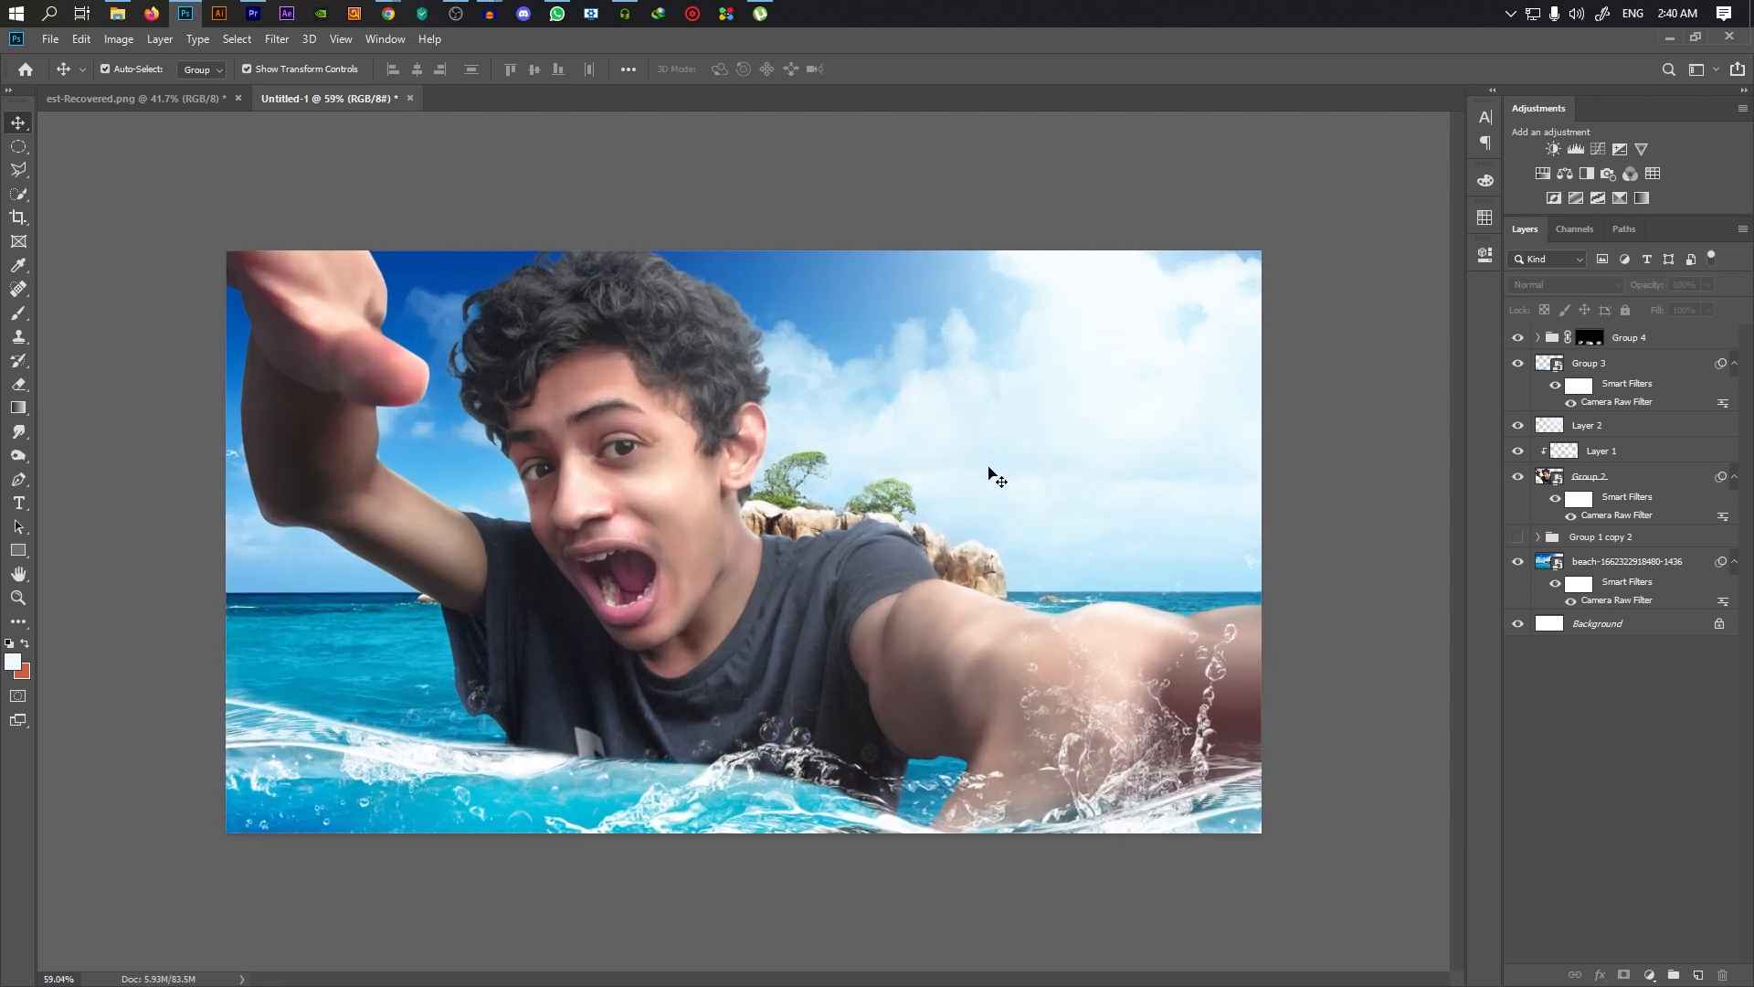
scroll(994, 471, down, 1)
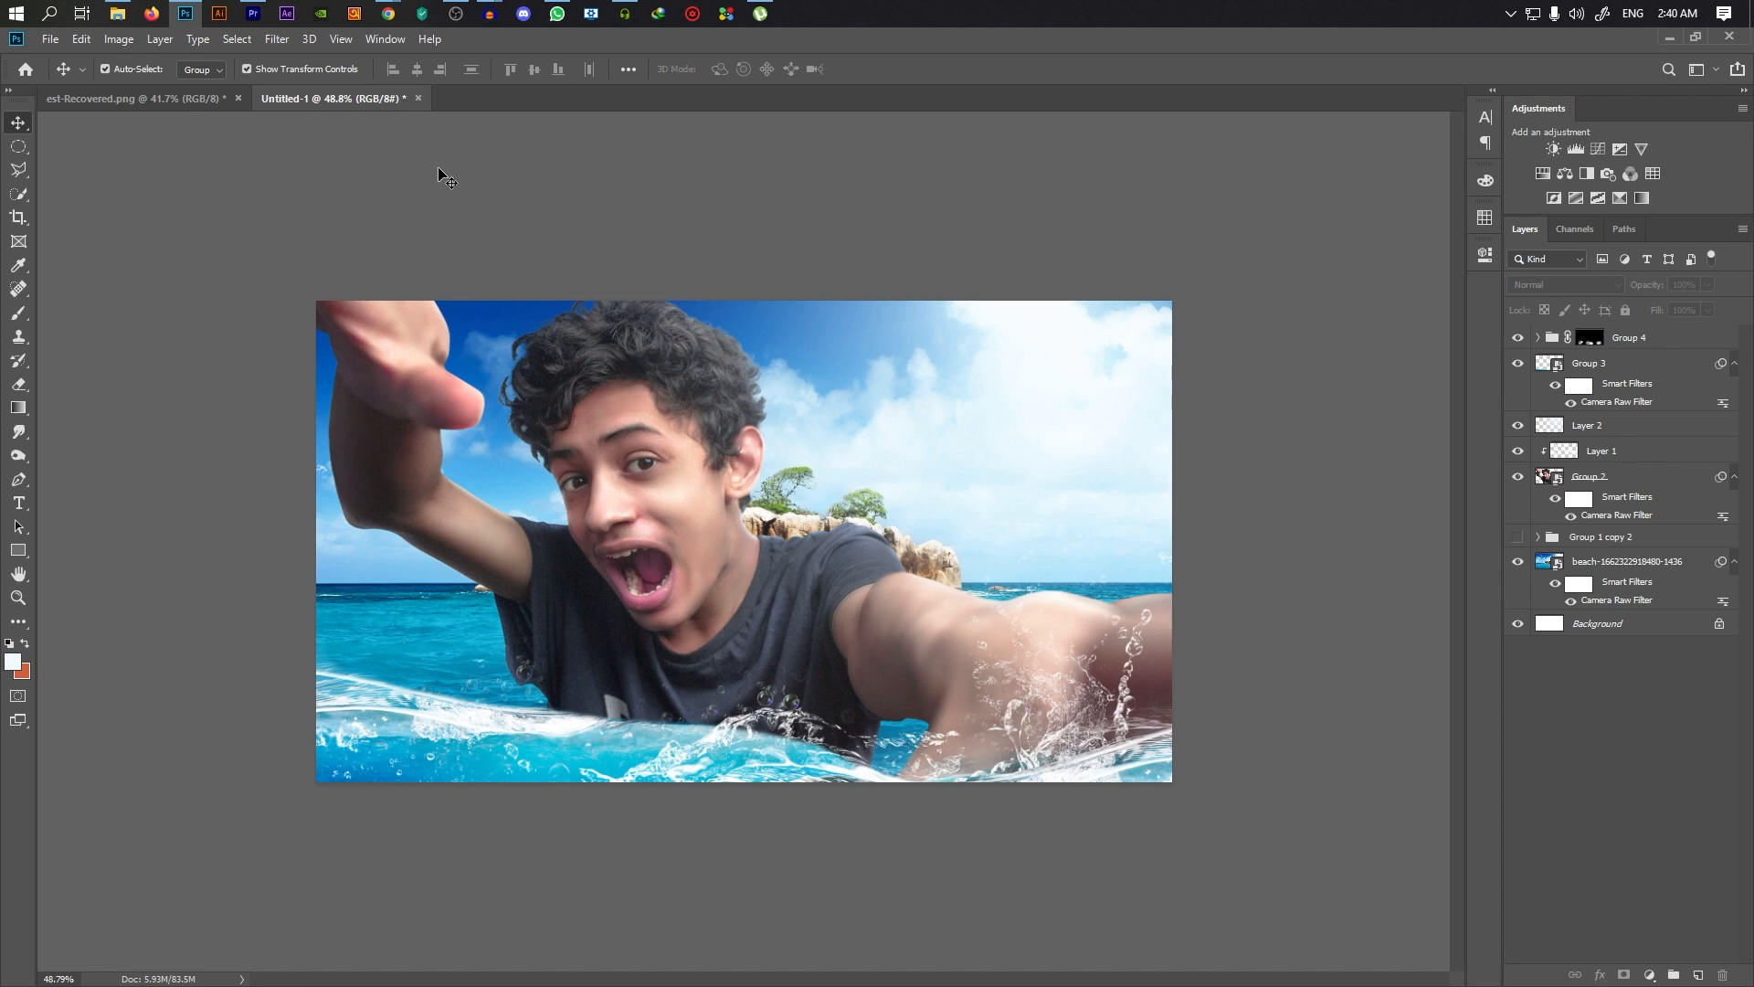
Switch to Chrome, search Google Images for "hot air ballon png" and open the PNGEgg zigzag-patterned balloon result
click(398, 11)
click(449, 96)
double_click(324, 147)
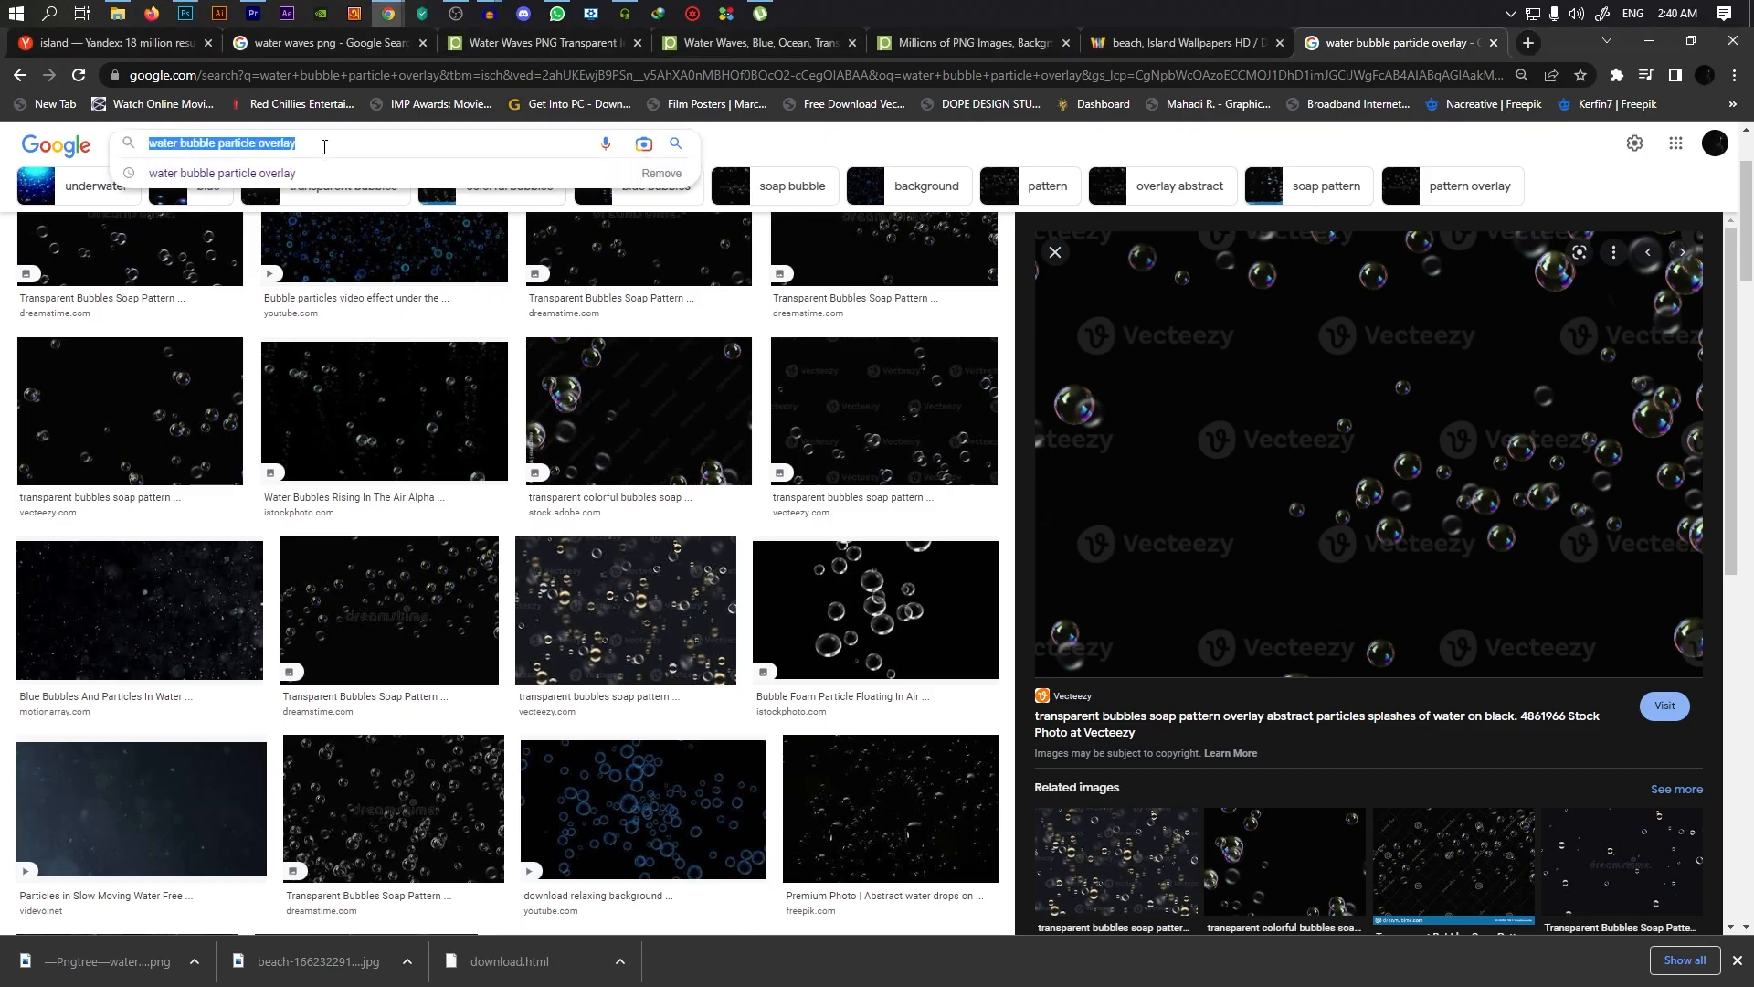
text(hot air ballon png)
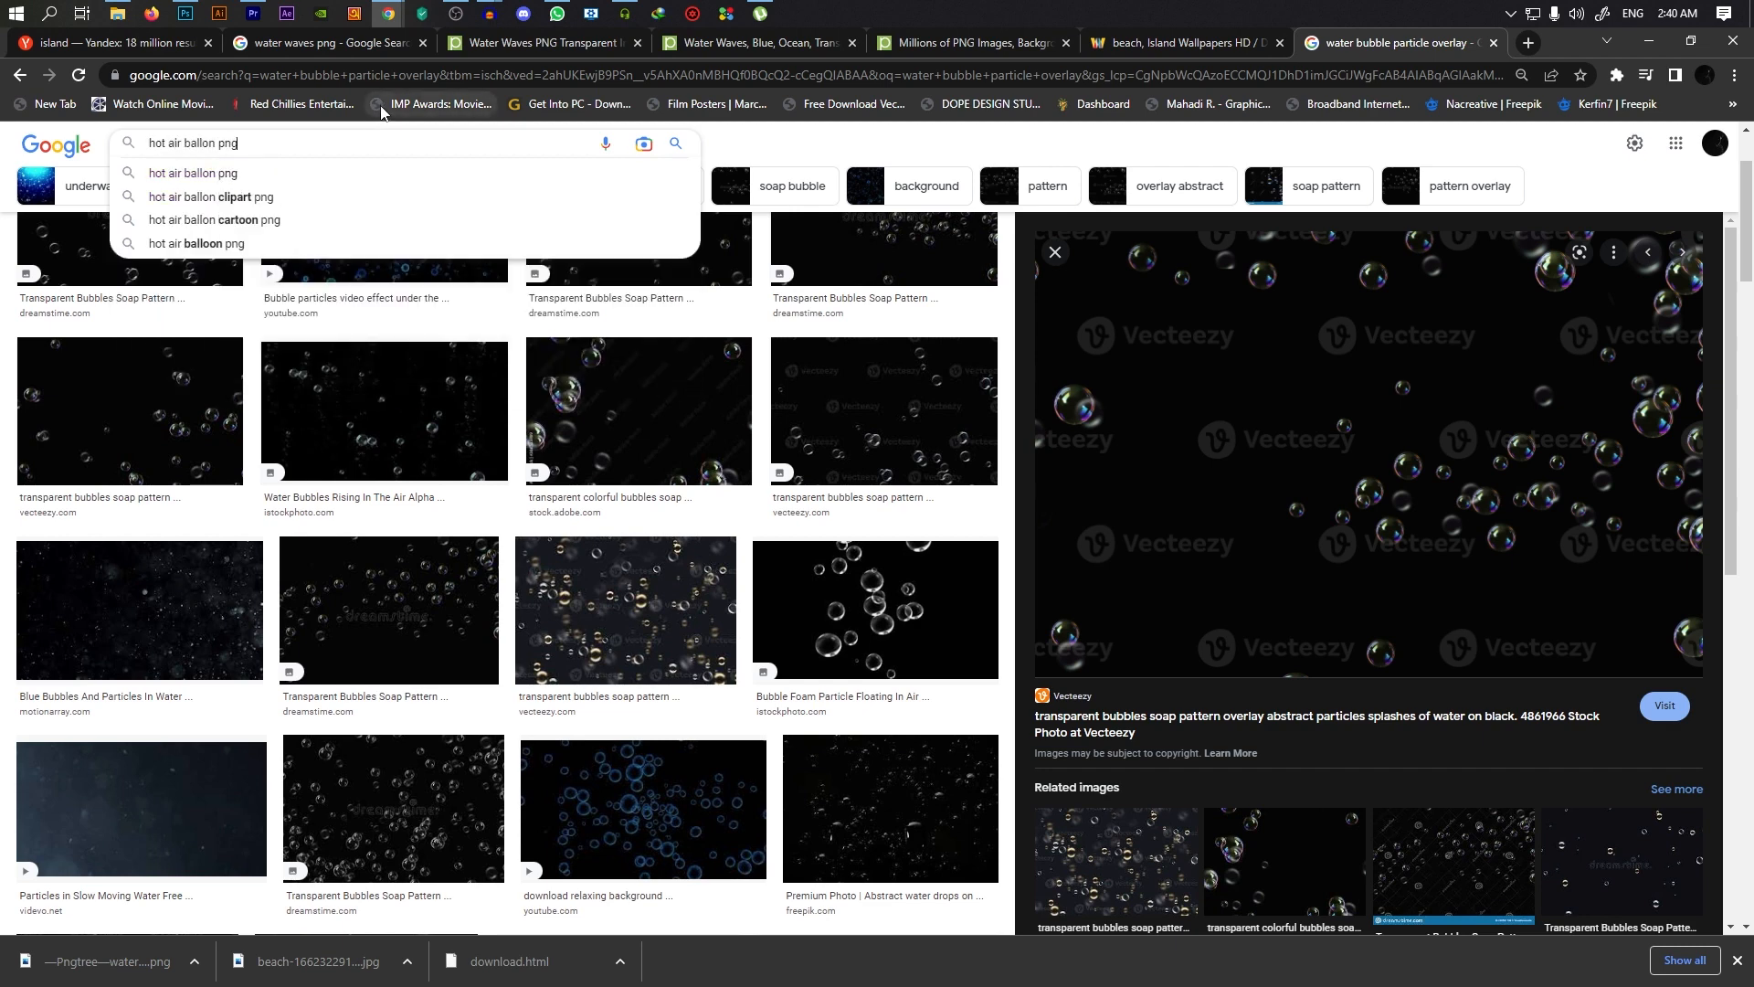
key(Return)
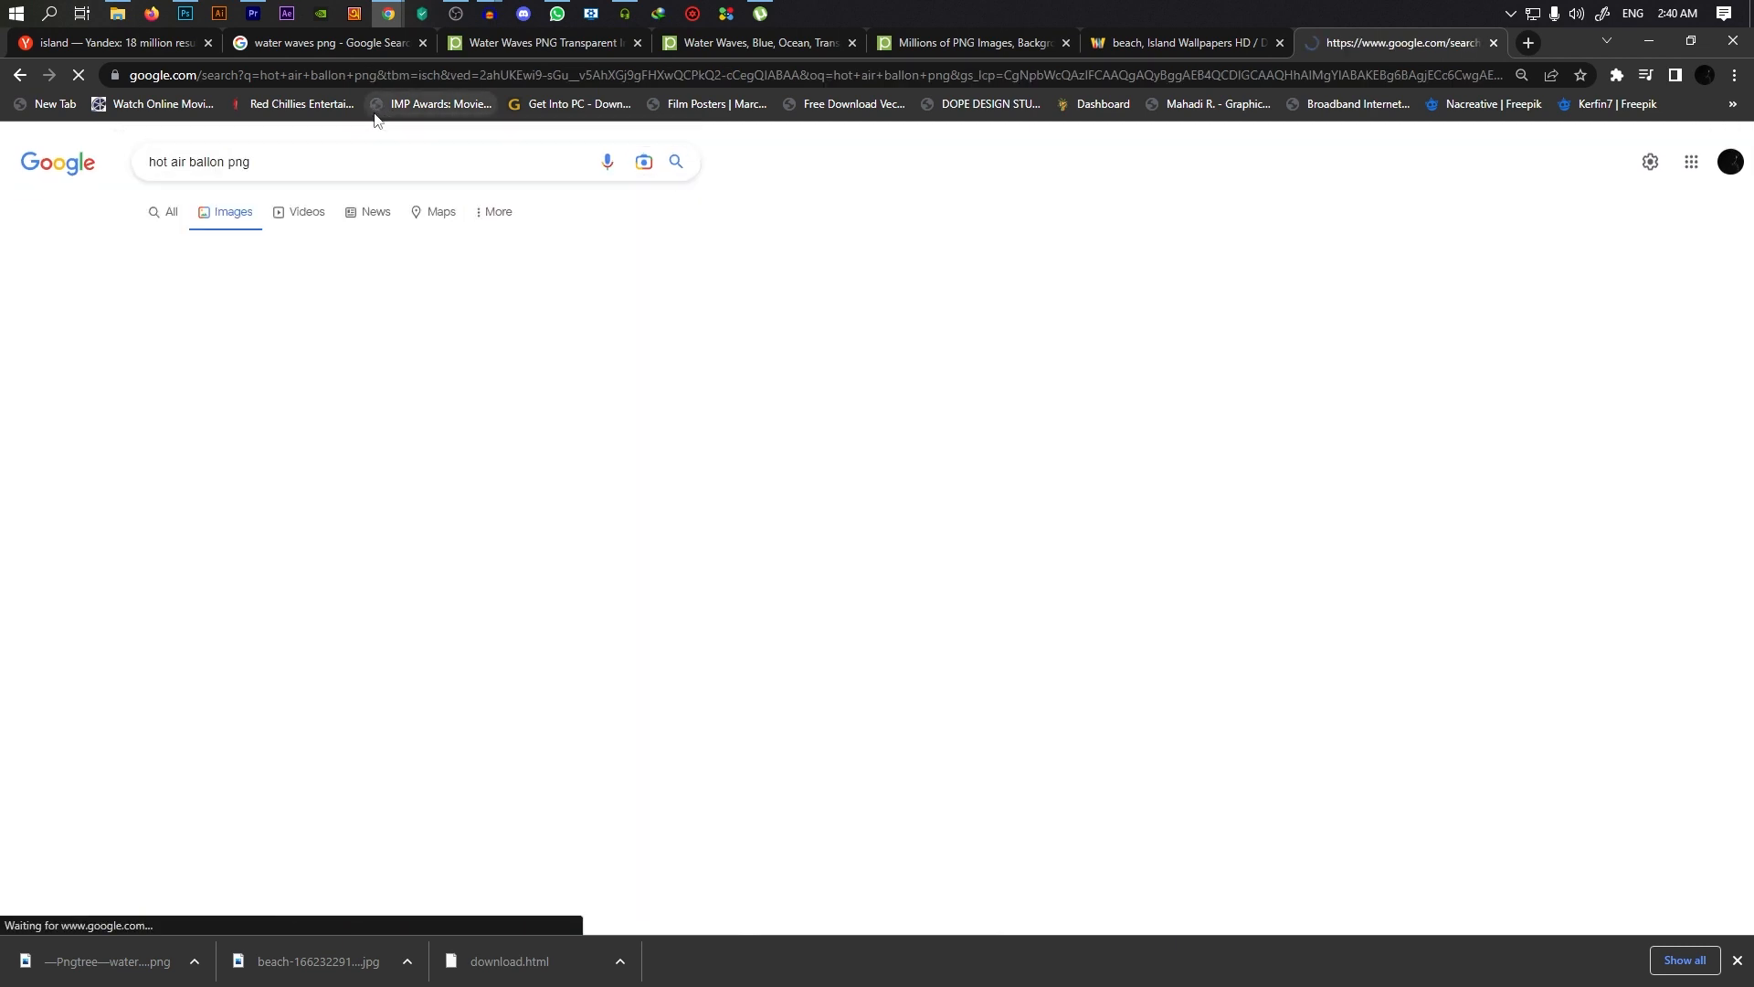
scroll(430, 487, down, 3)
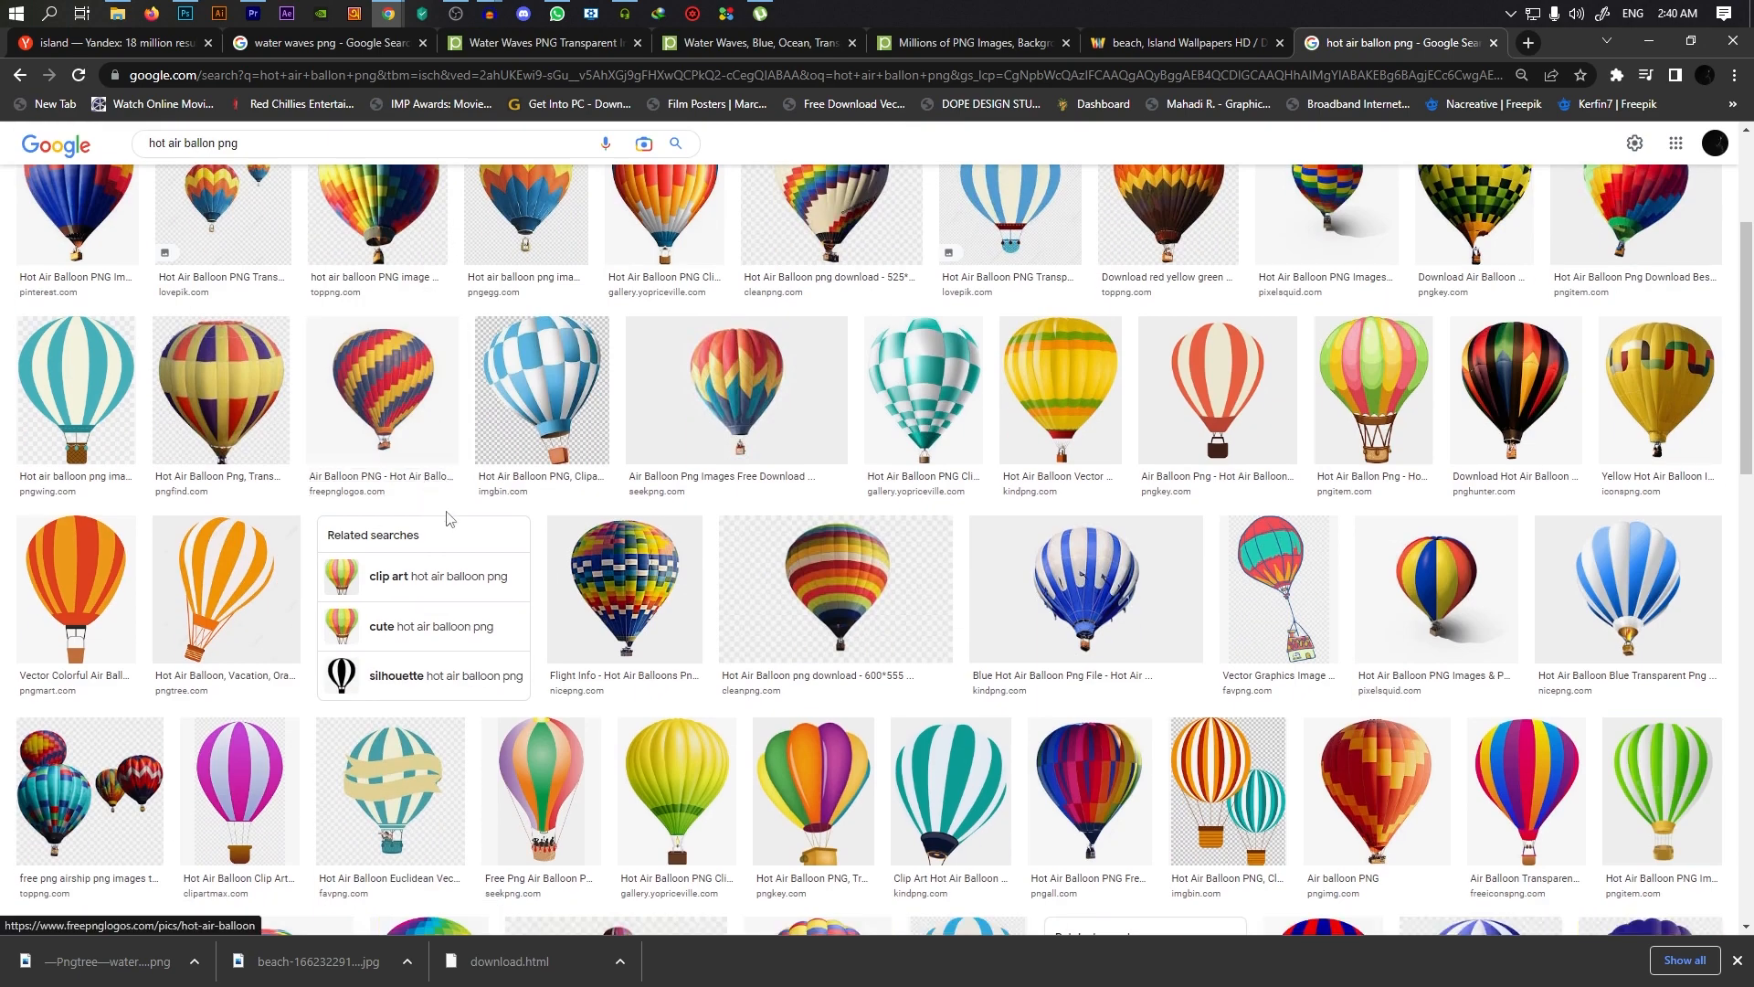
scroll(575, 502, up, 3)
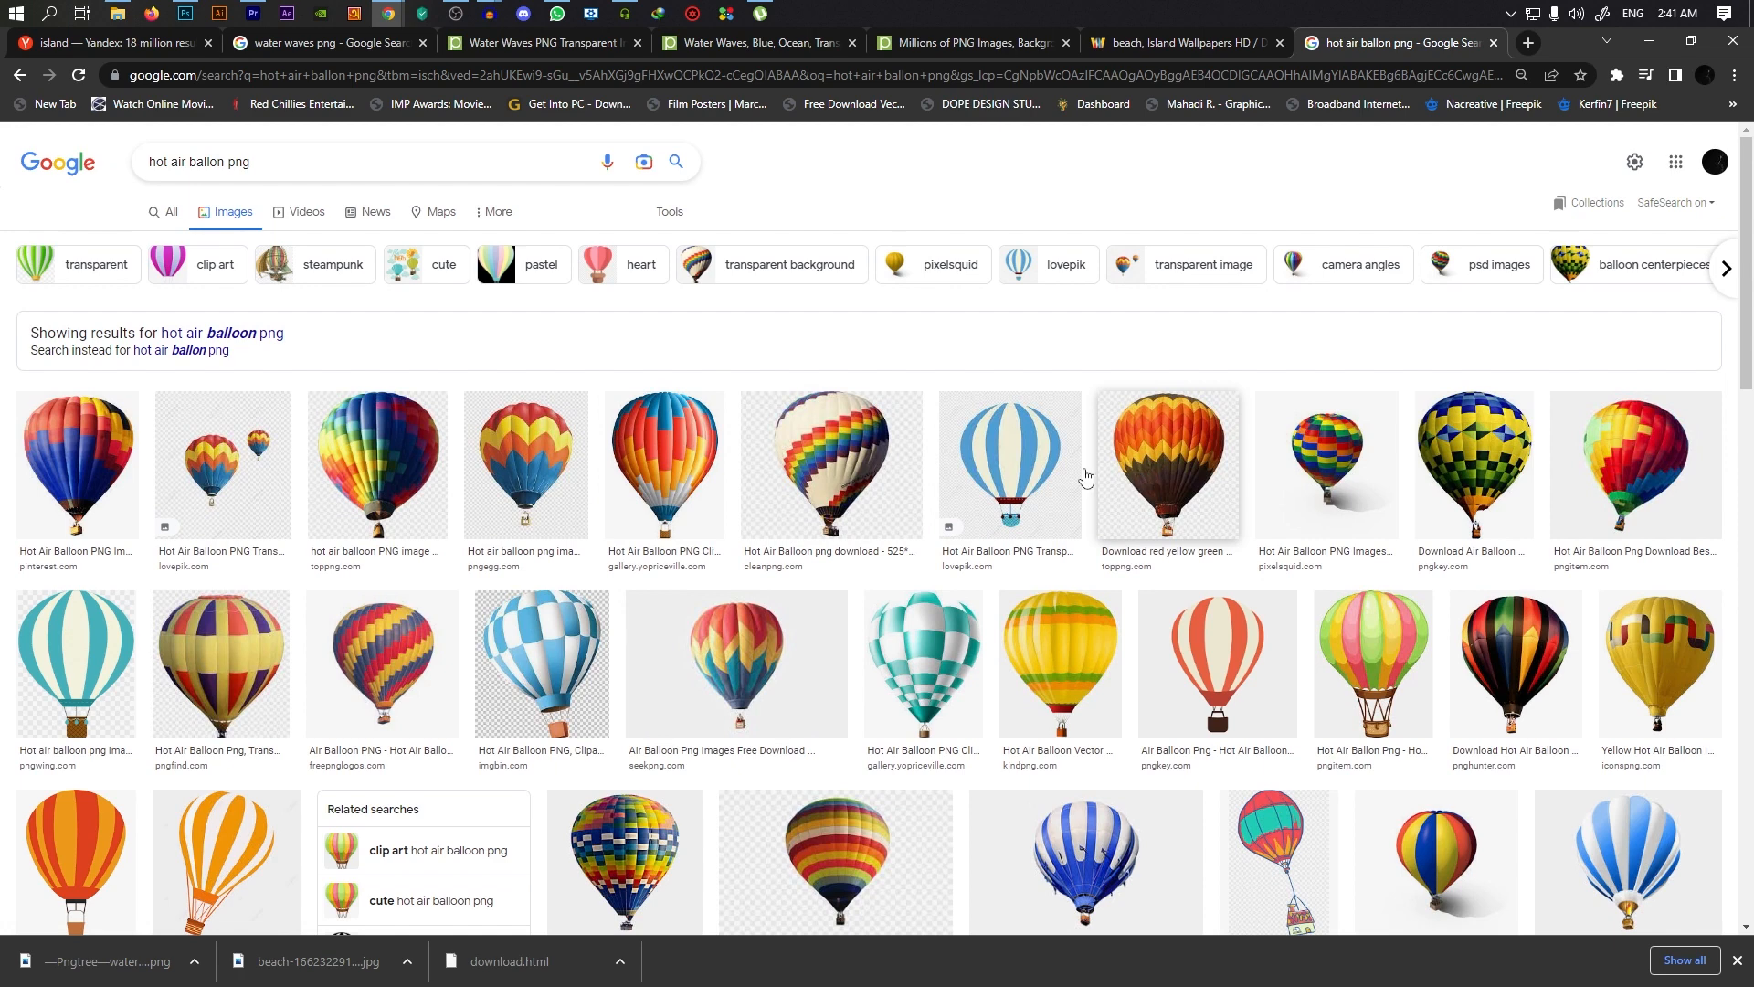
click(505, 477)
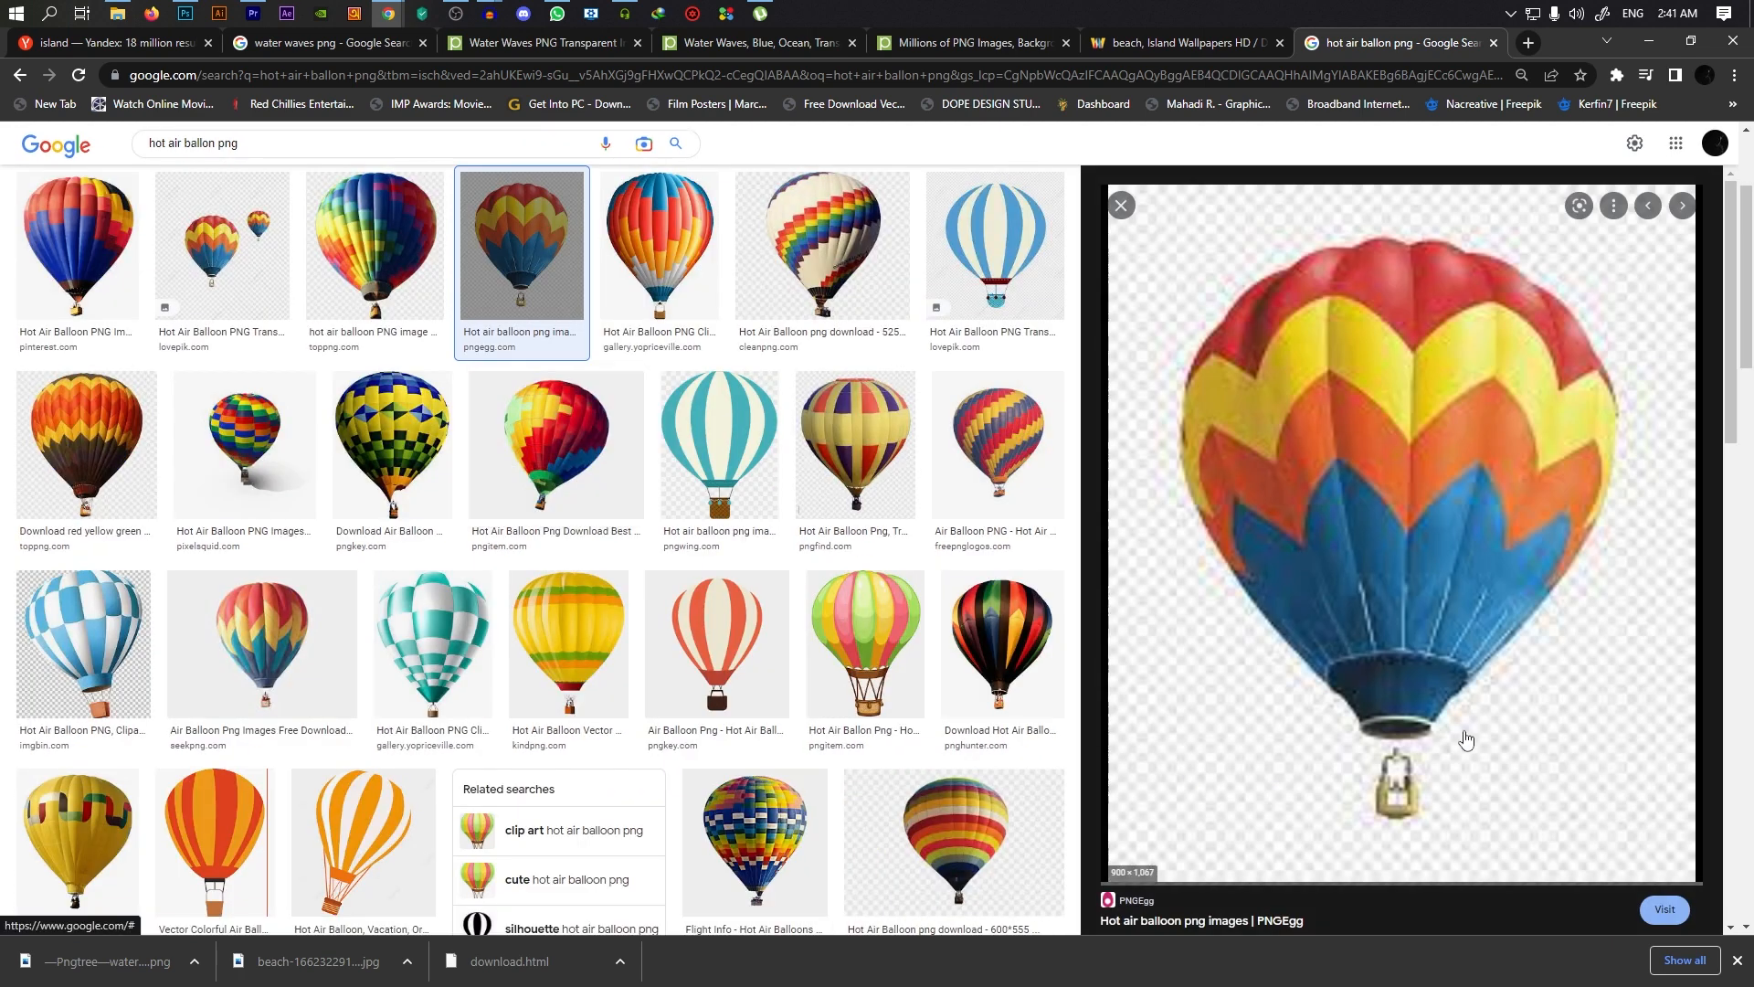
click(1241, 621)
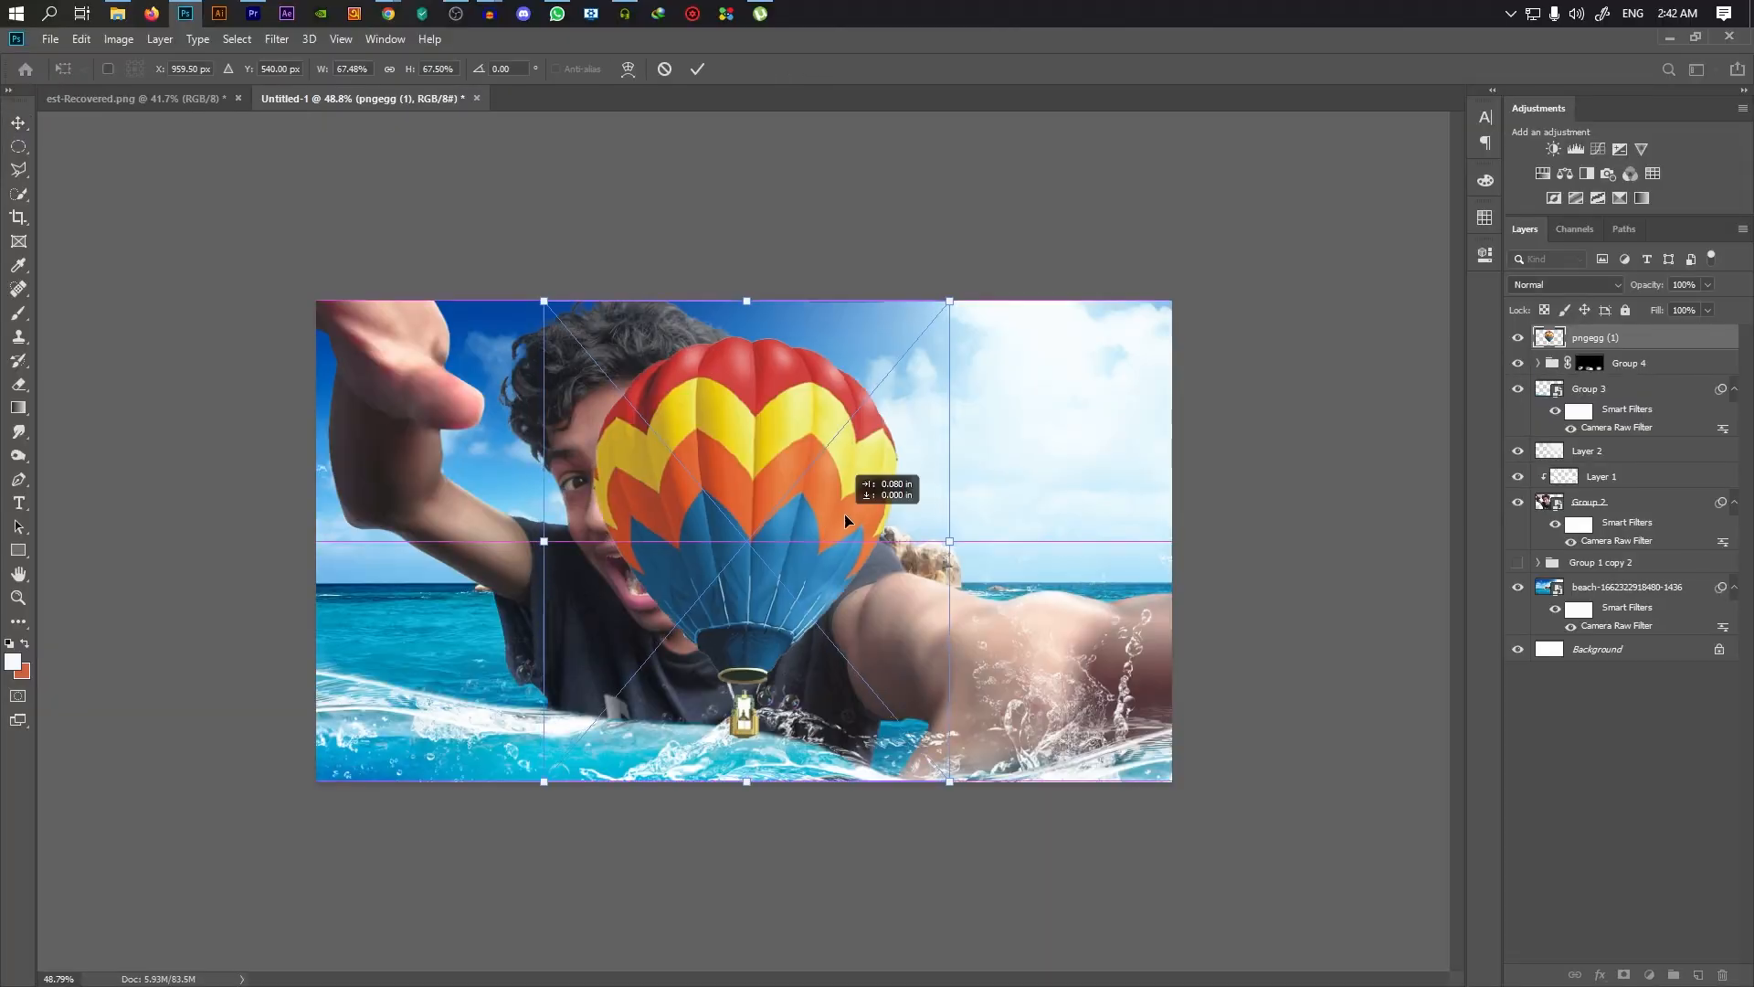
Scale the placed hot air balloon to about 25.9%, rotate it -7.90° and position it in the sky above the island
drag(822, 530, 954, 459)
drag(1078, 233, 966, 363)
drag(990, 402, 979, 386)
drag(906, 450, 919, 383)
drag(965, 289, 938, 321)
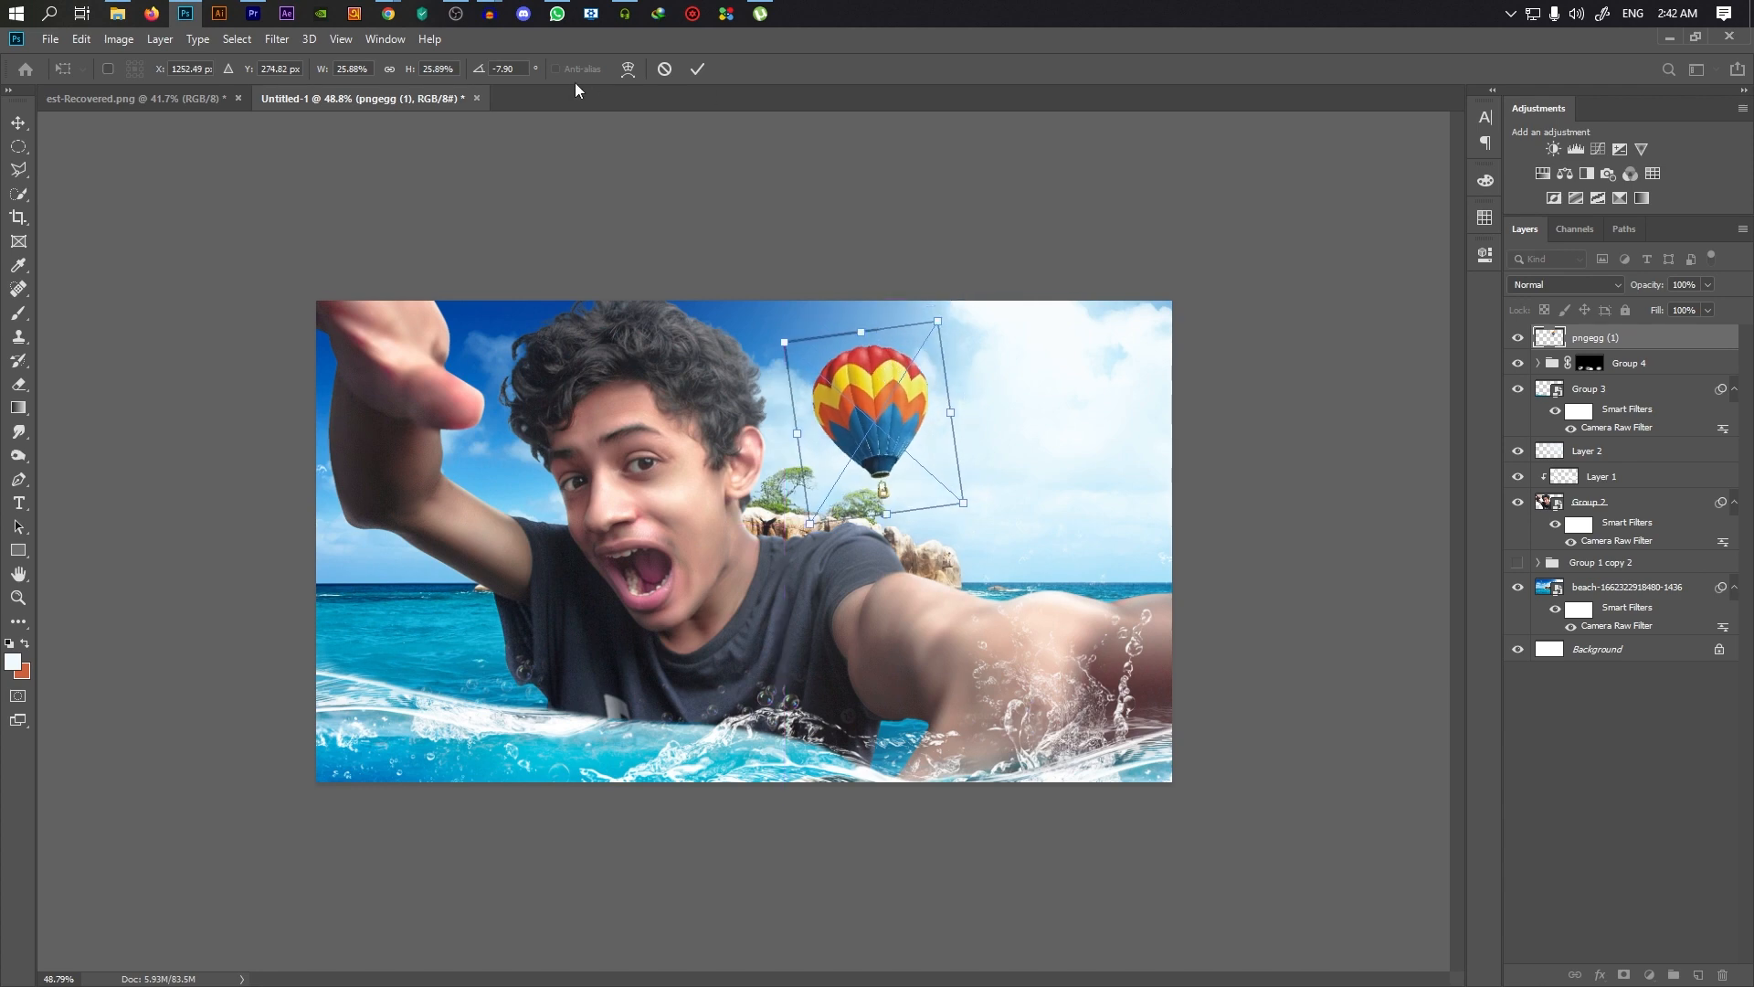
click(695, 74)
Apply the Camera Raw Filter to the balloon with increased Clarity and sharpening
scroll(828, 464, up, 5)
click(277, 39)
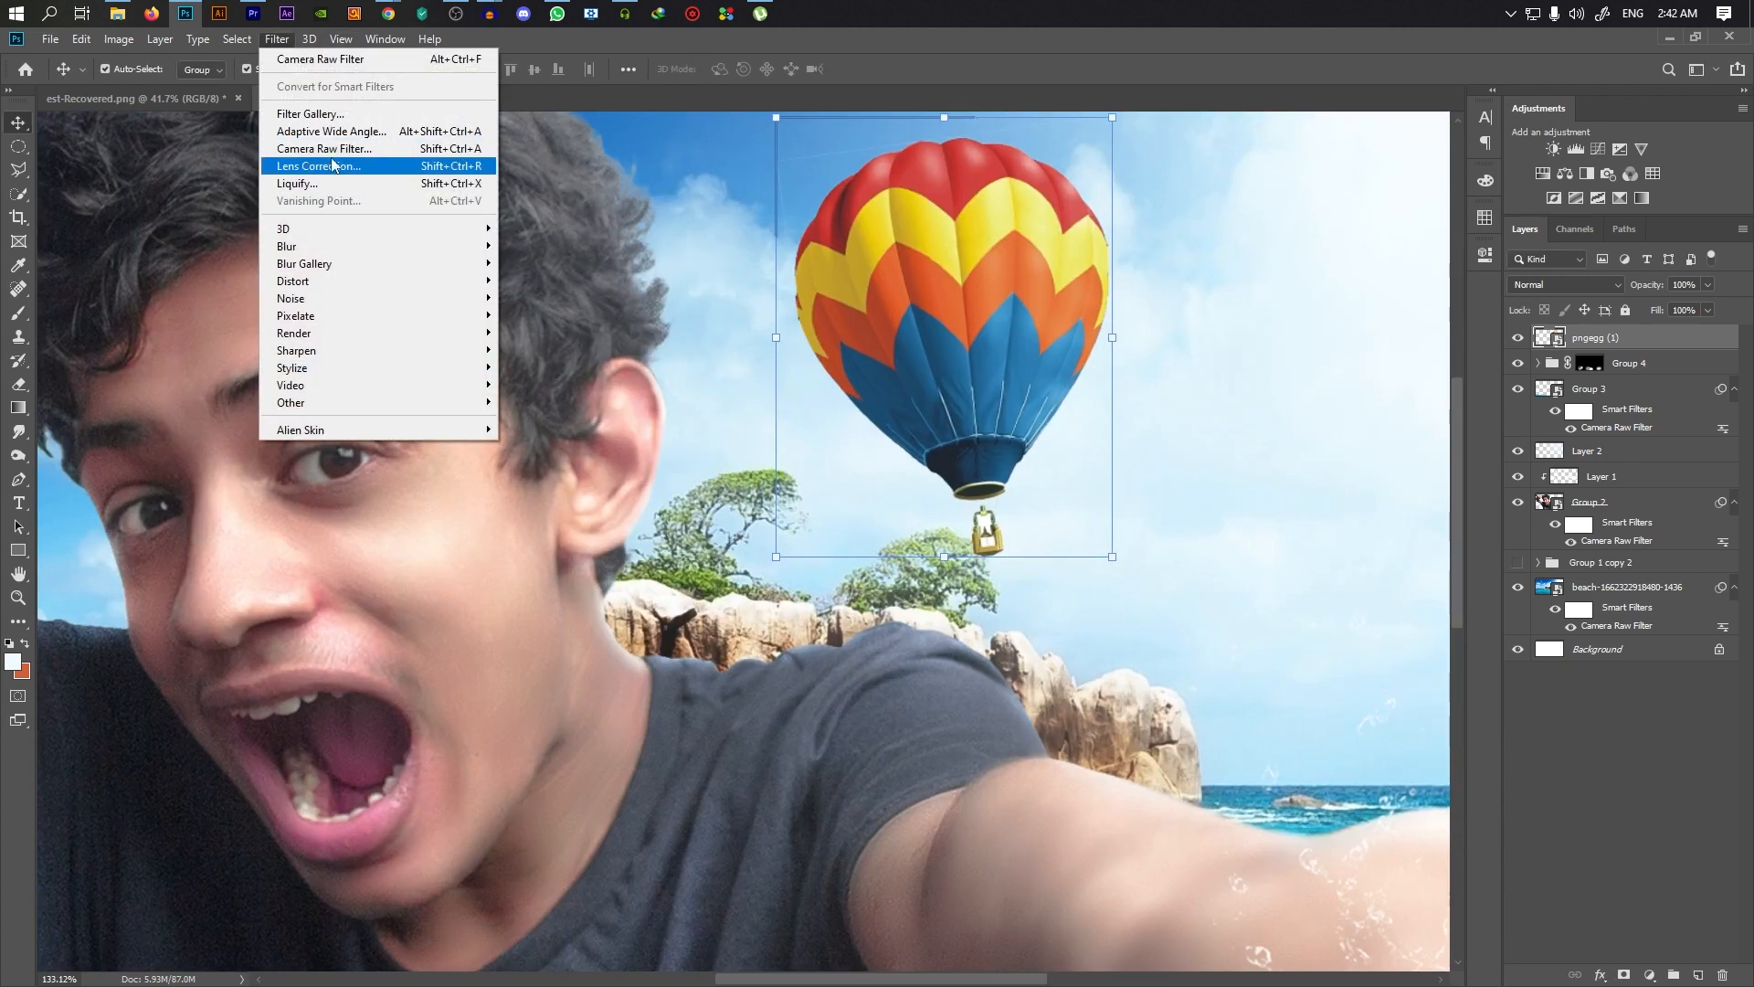
click(900, 318)
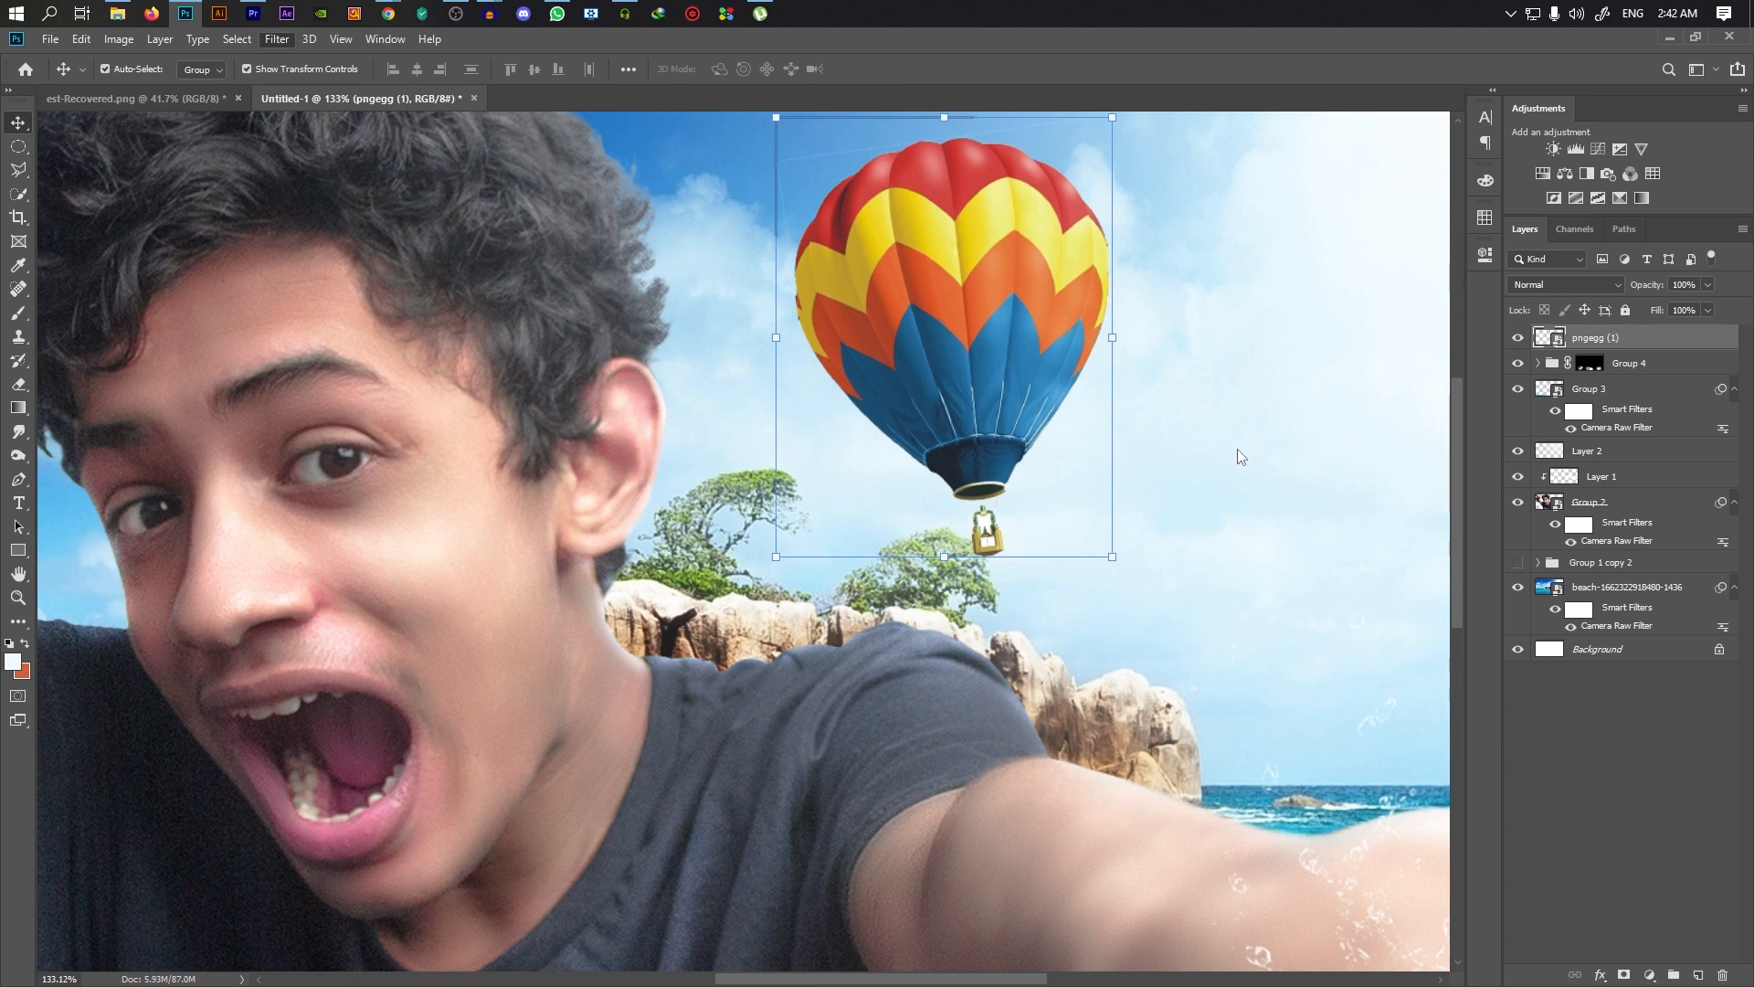
key(ctrl+shift+a)
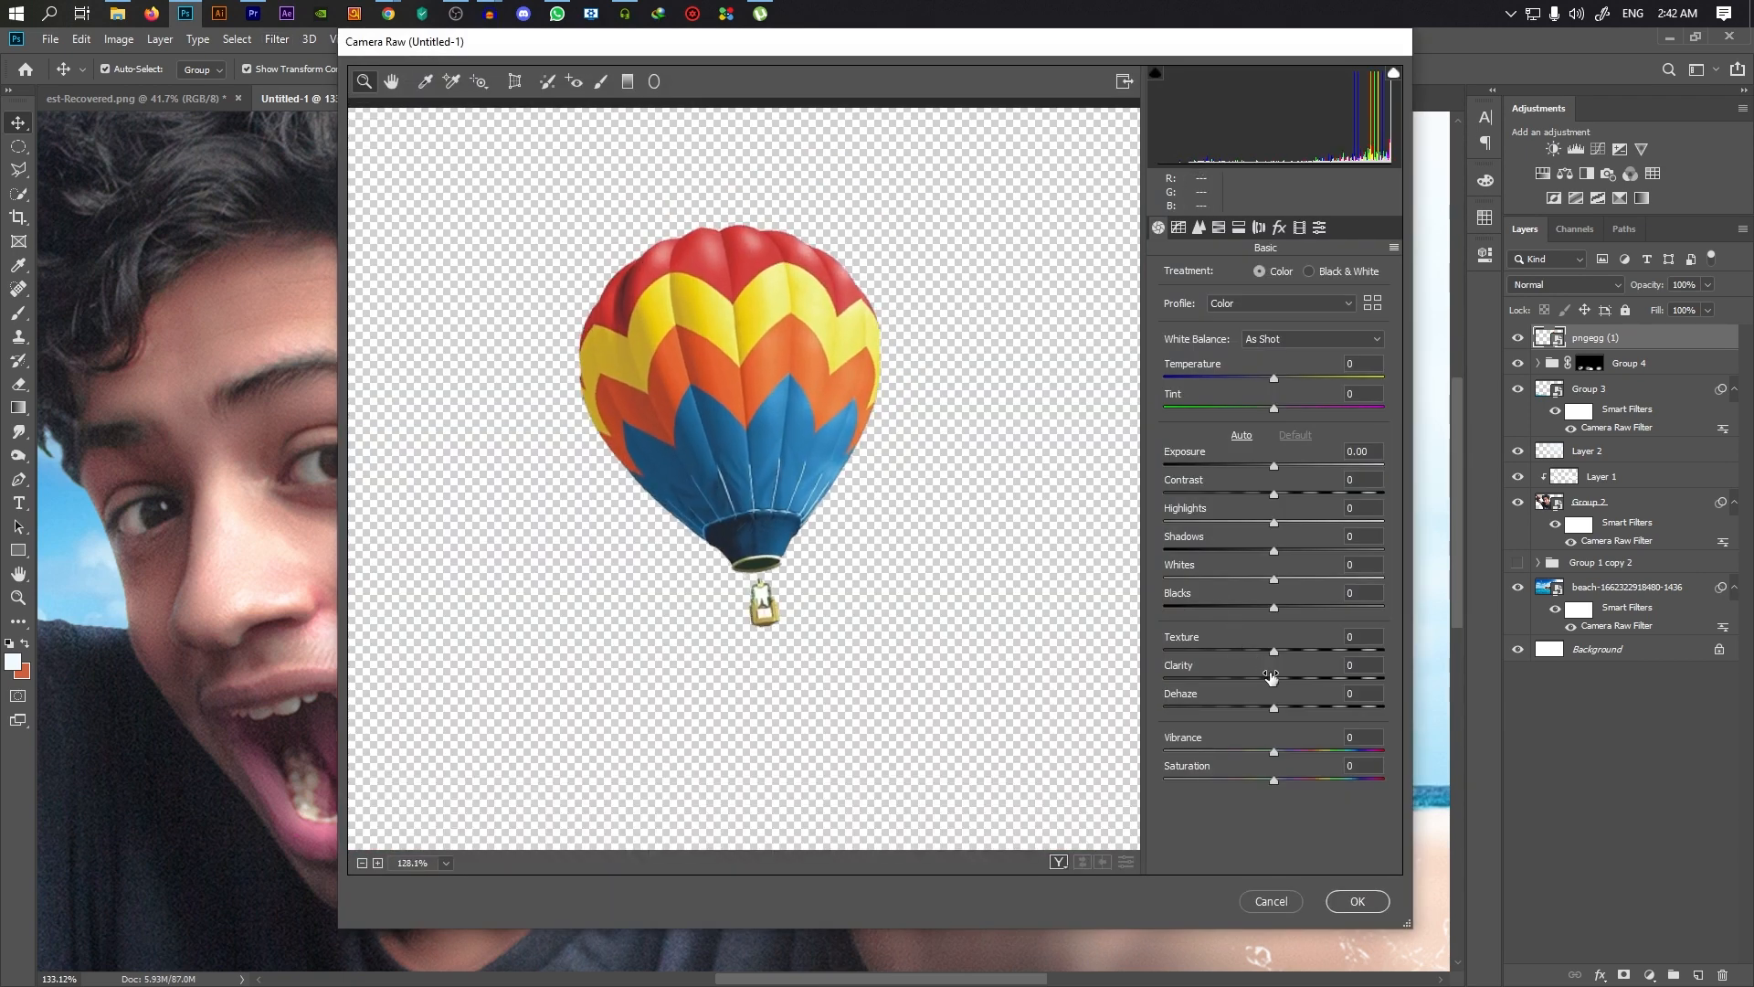
drag(1270, 677, 1314, 677)
click(1193, 230)
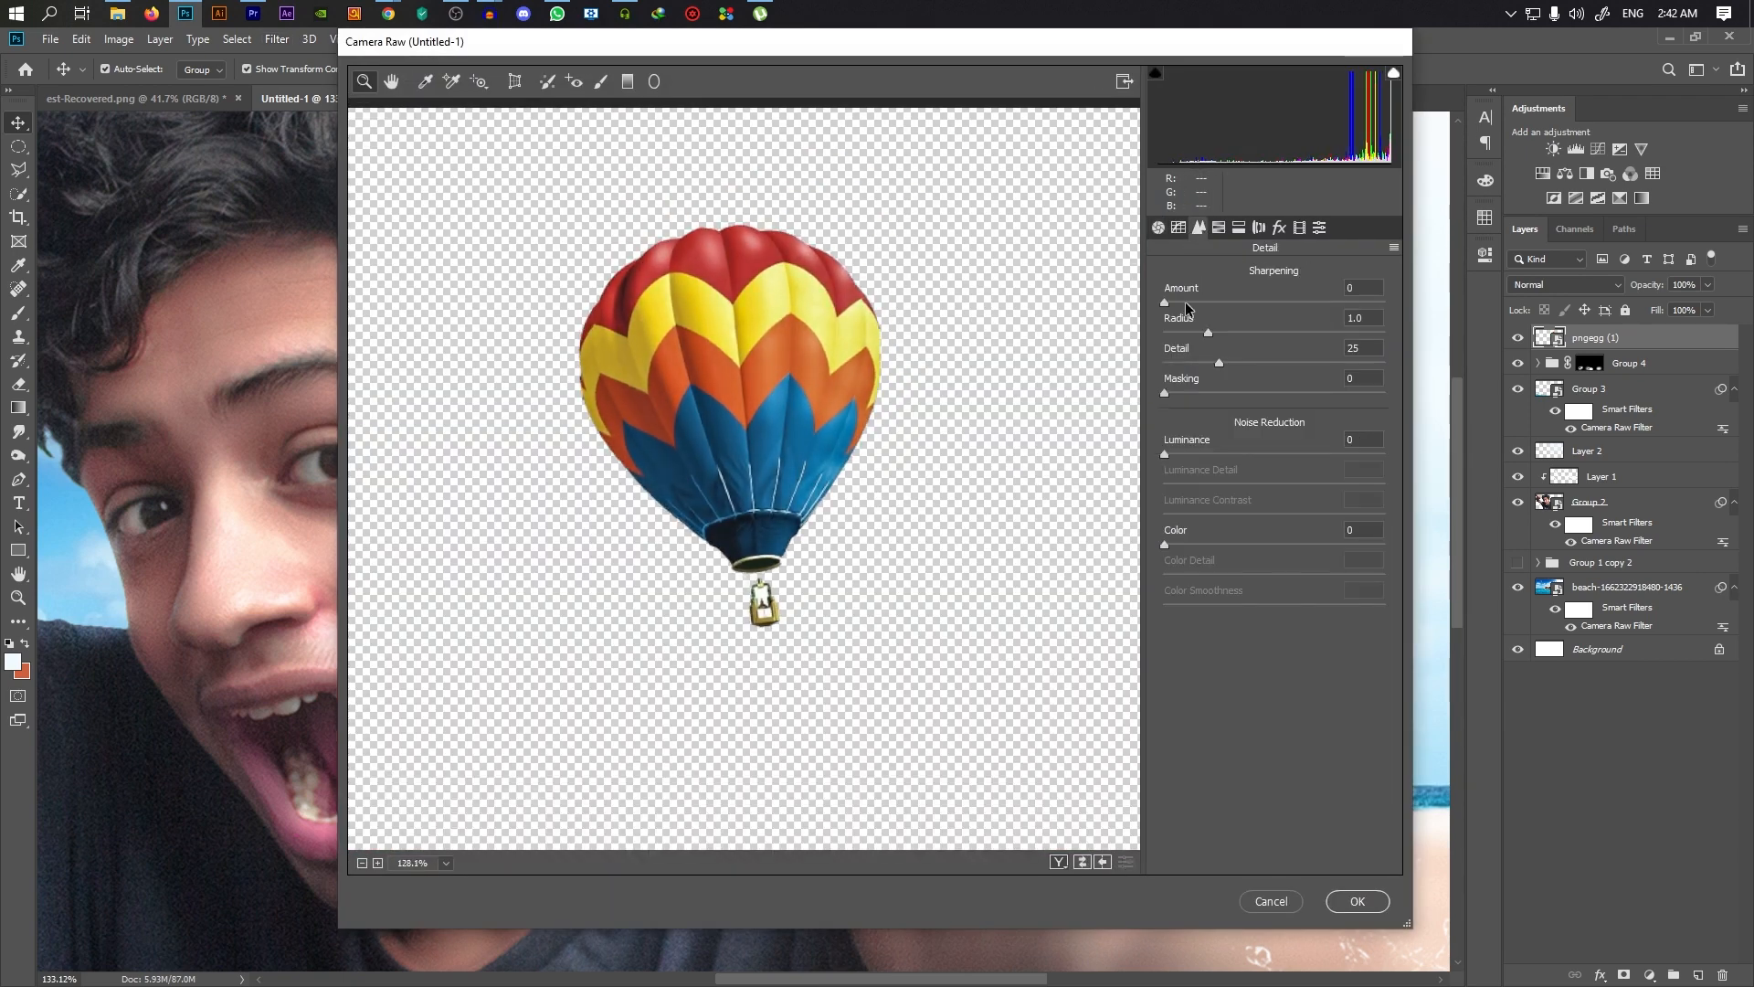
click(1358, 901)
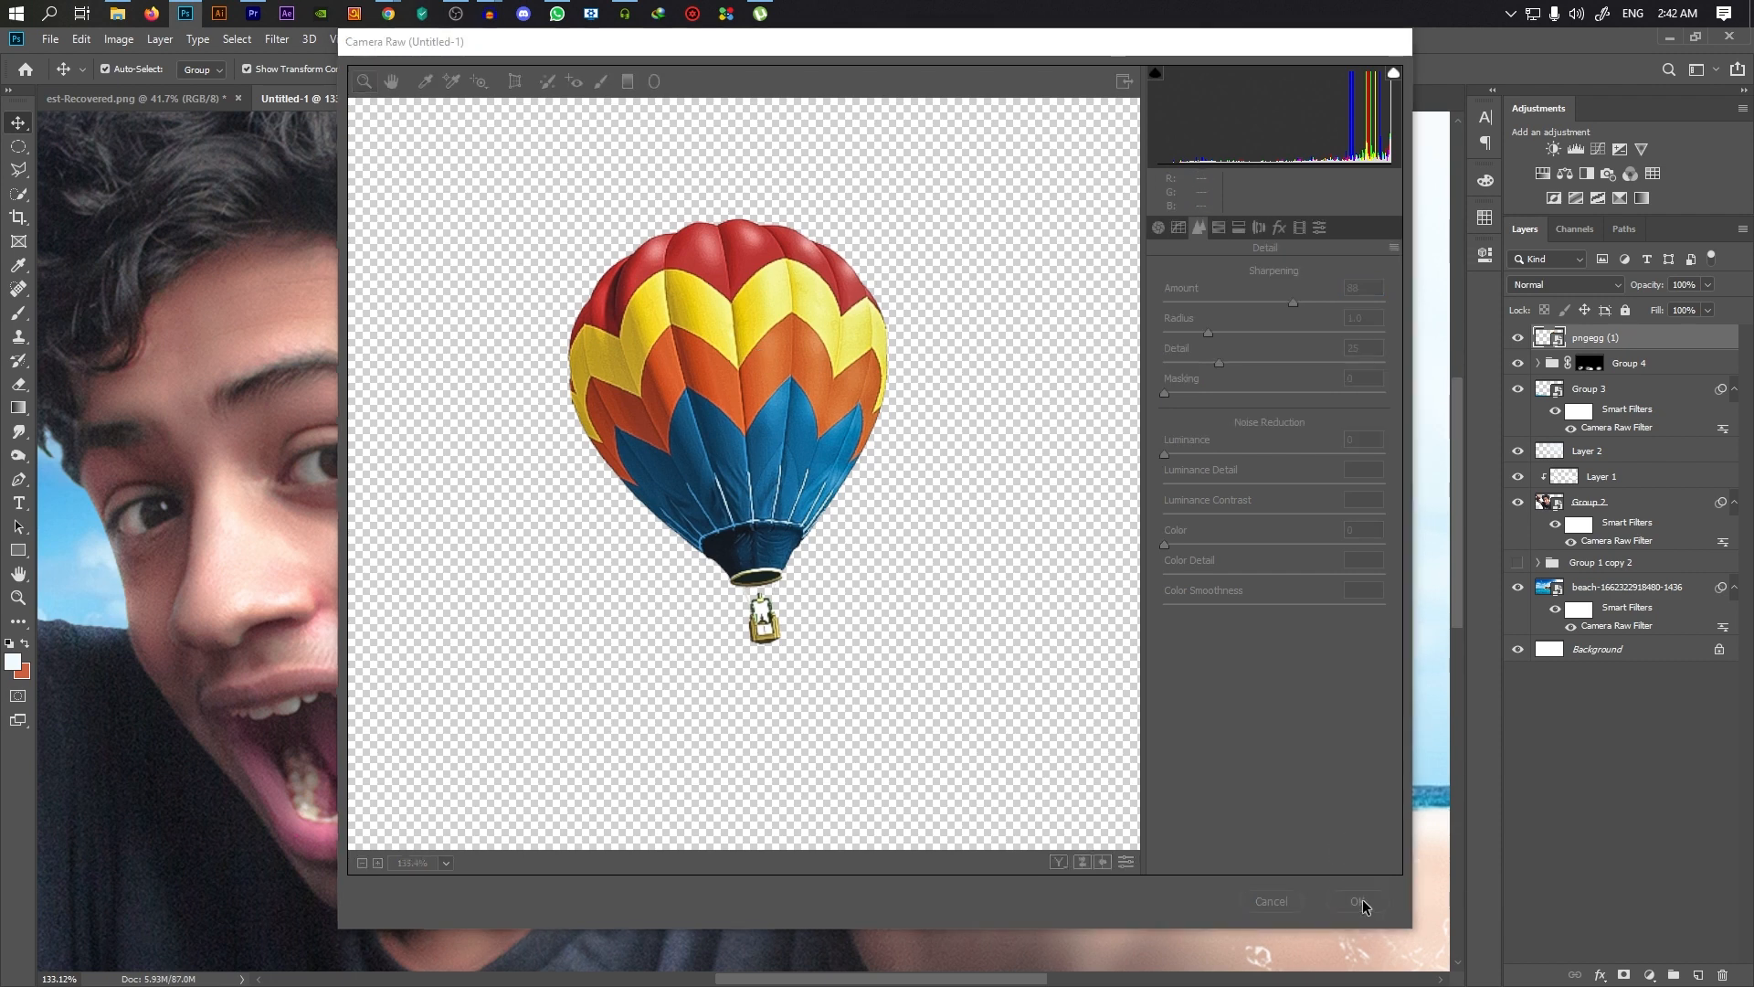
Convert the filtered balloon layer into a new smart object
key(ctrl+0)
scroll(804, 457, up, 5)
right_click(1599, 338)
click(1491, 402)
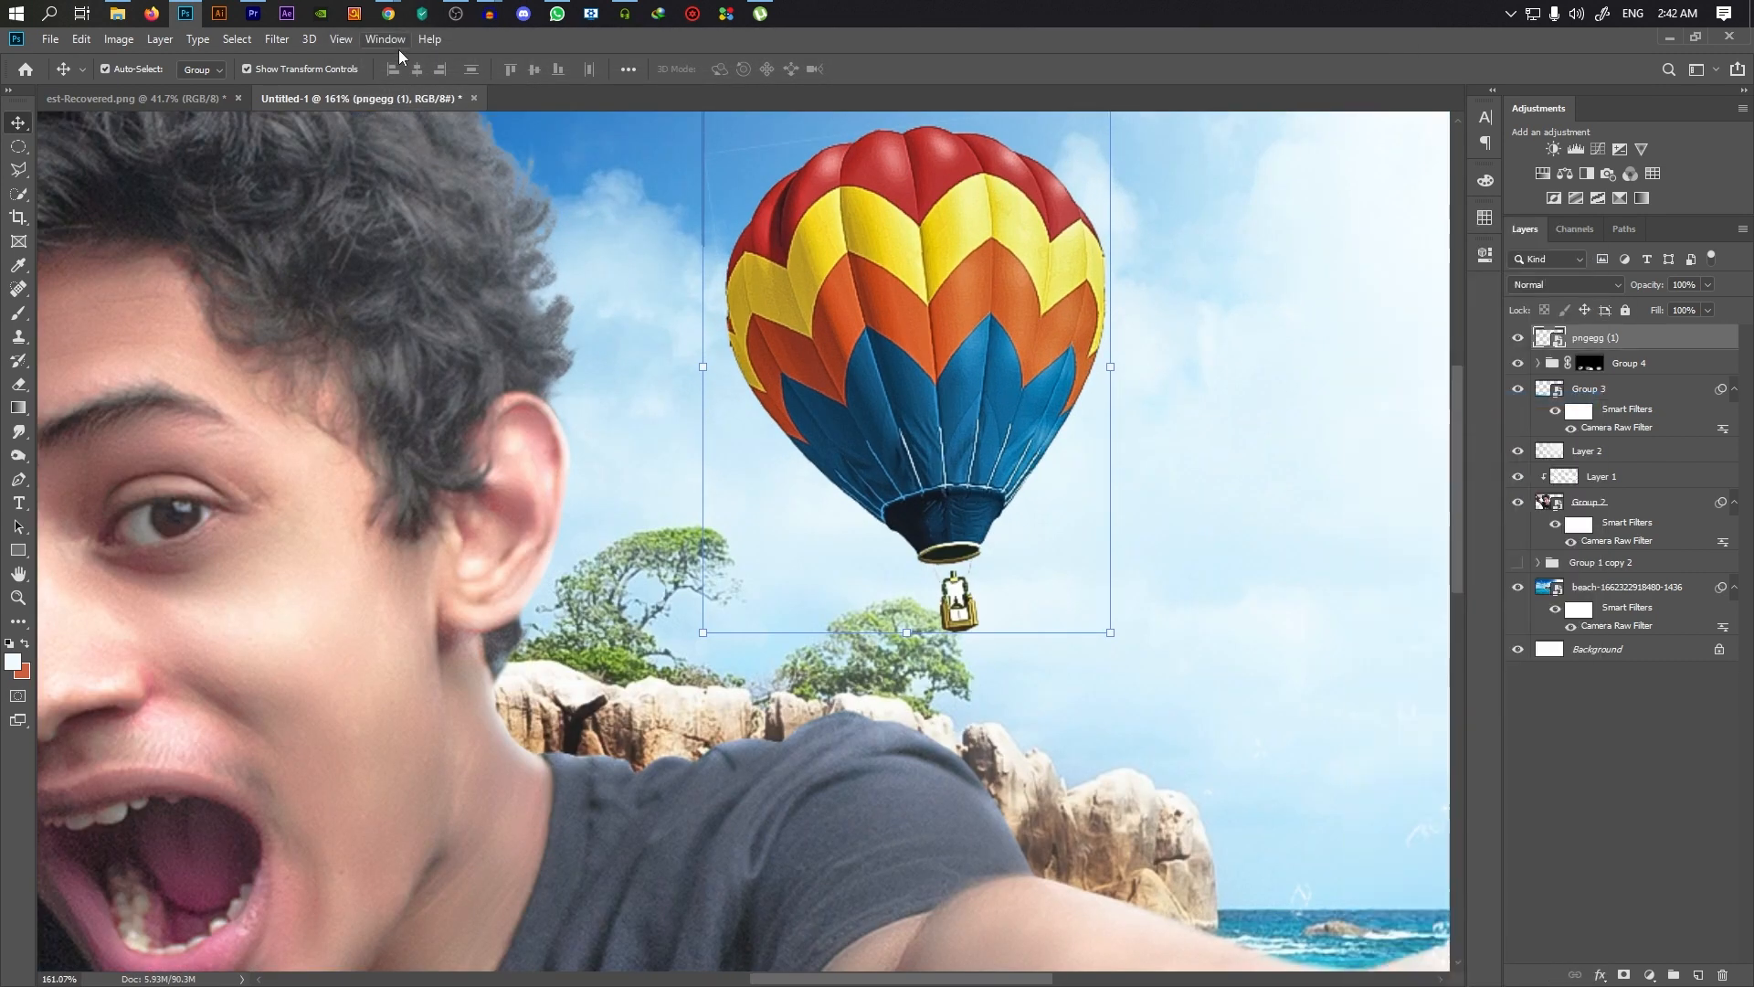
Apply a horizontal Motion Blur filter to the balloon smart object
click(274, 40)
mouse_move(475, 246)
click(559, 352)
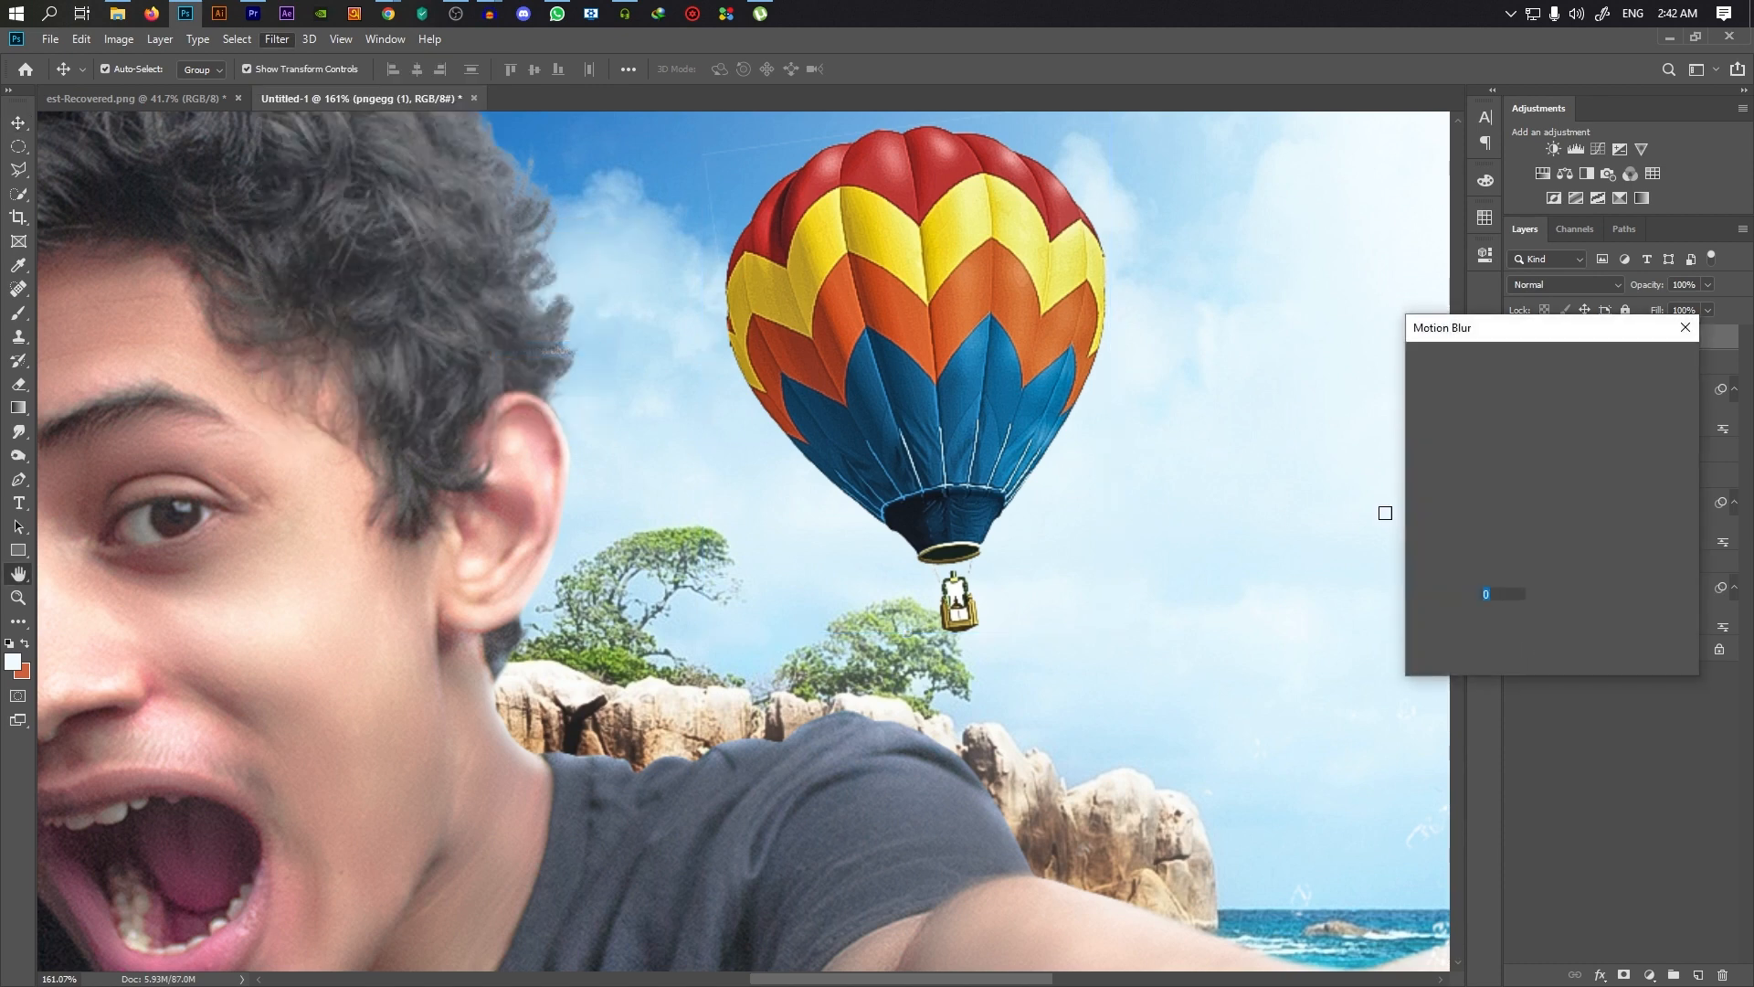
drag(1467, 651, 1437, 664)
click(1659, 366)
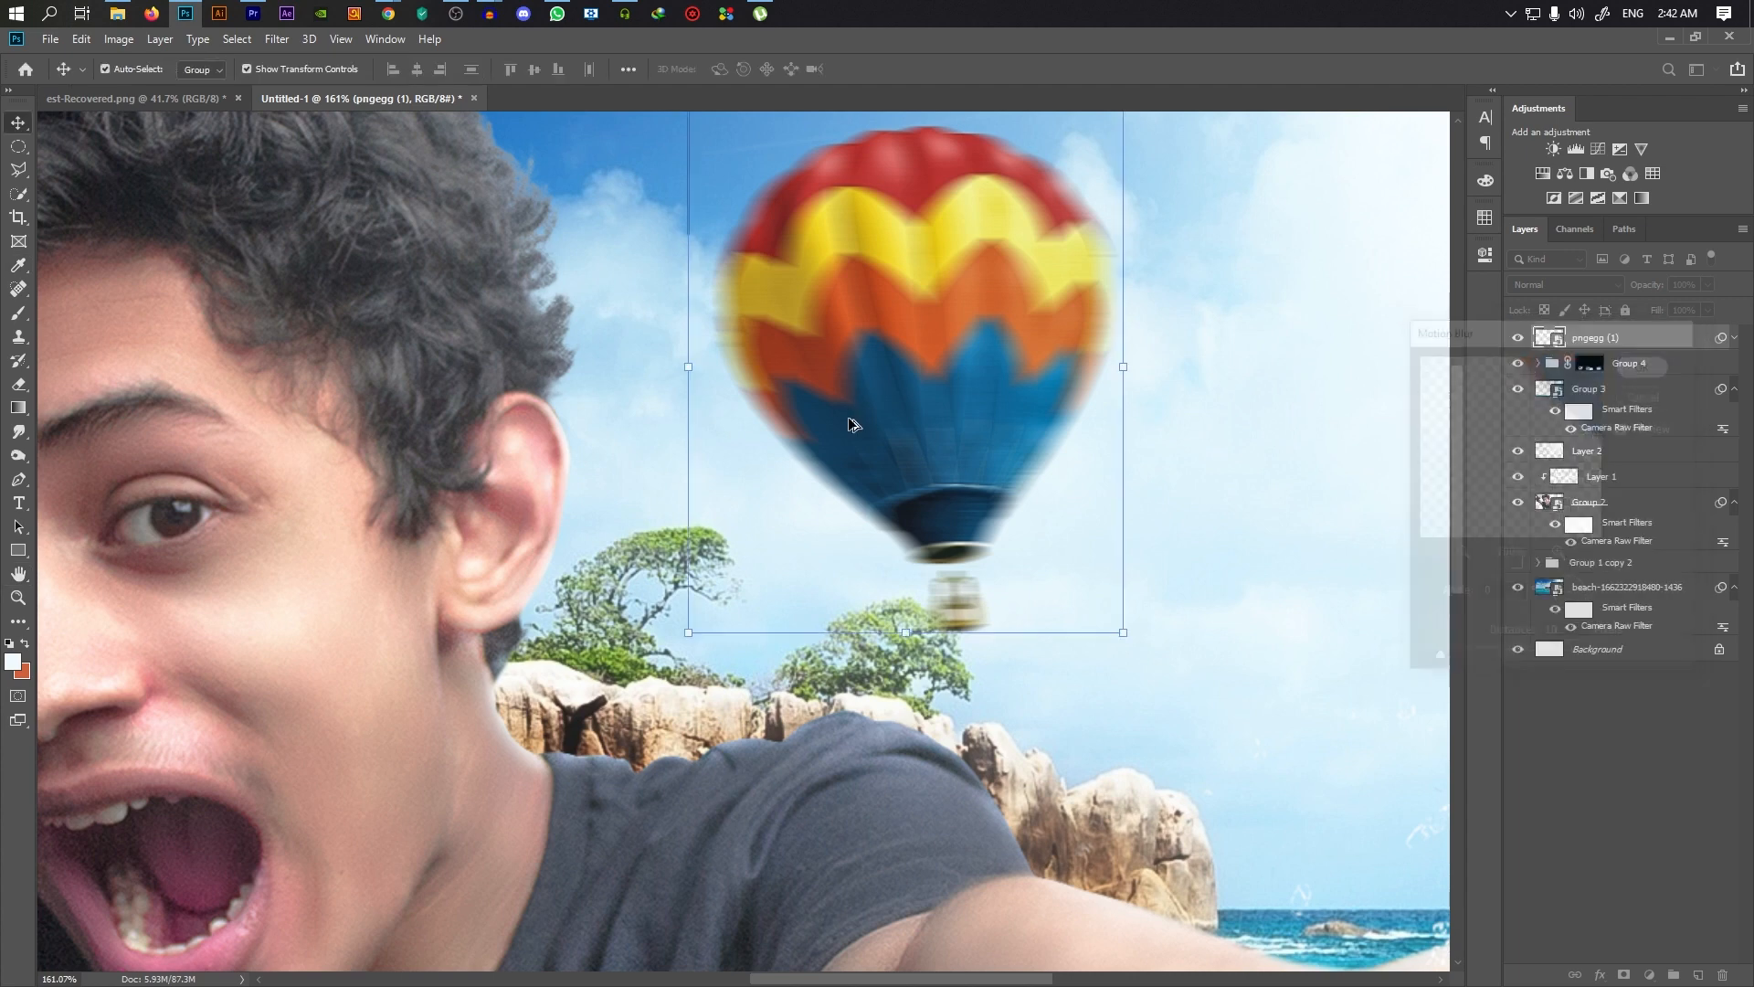
Move the balloon up beside the head and reorder its layer beneath the portrait's Group 2
scroll(912, 410, down, 8)
click(1268, 431)
scroll(1027, 444, up, 5)
drag(935, 371, 821, 312)
drag(1622, 354, 1619, 585)
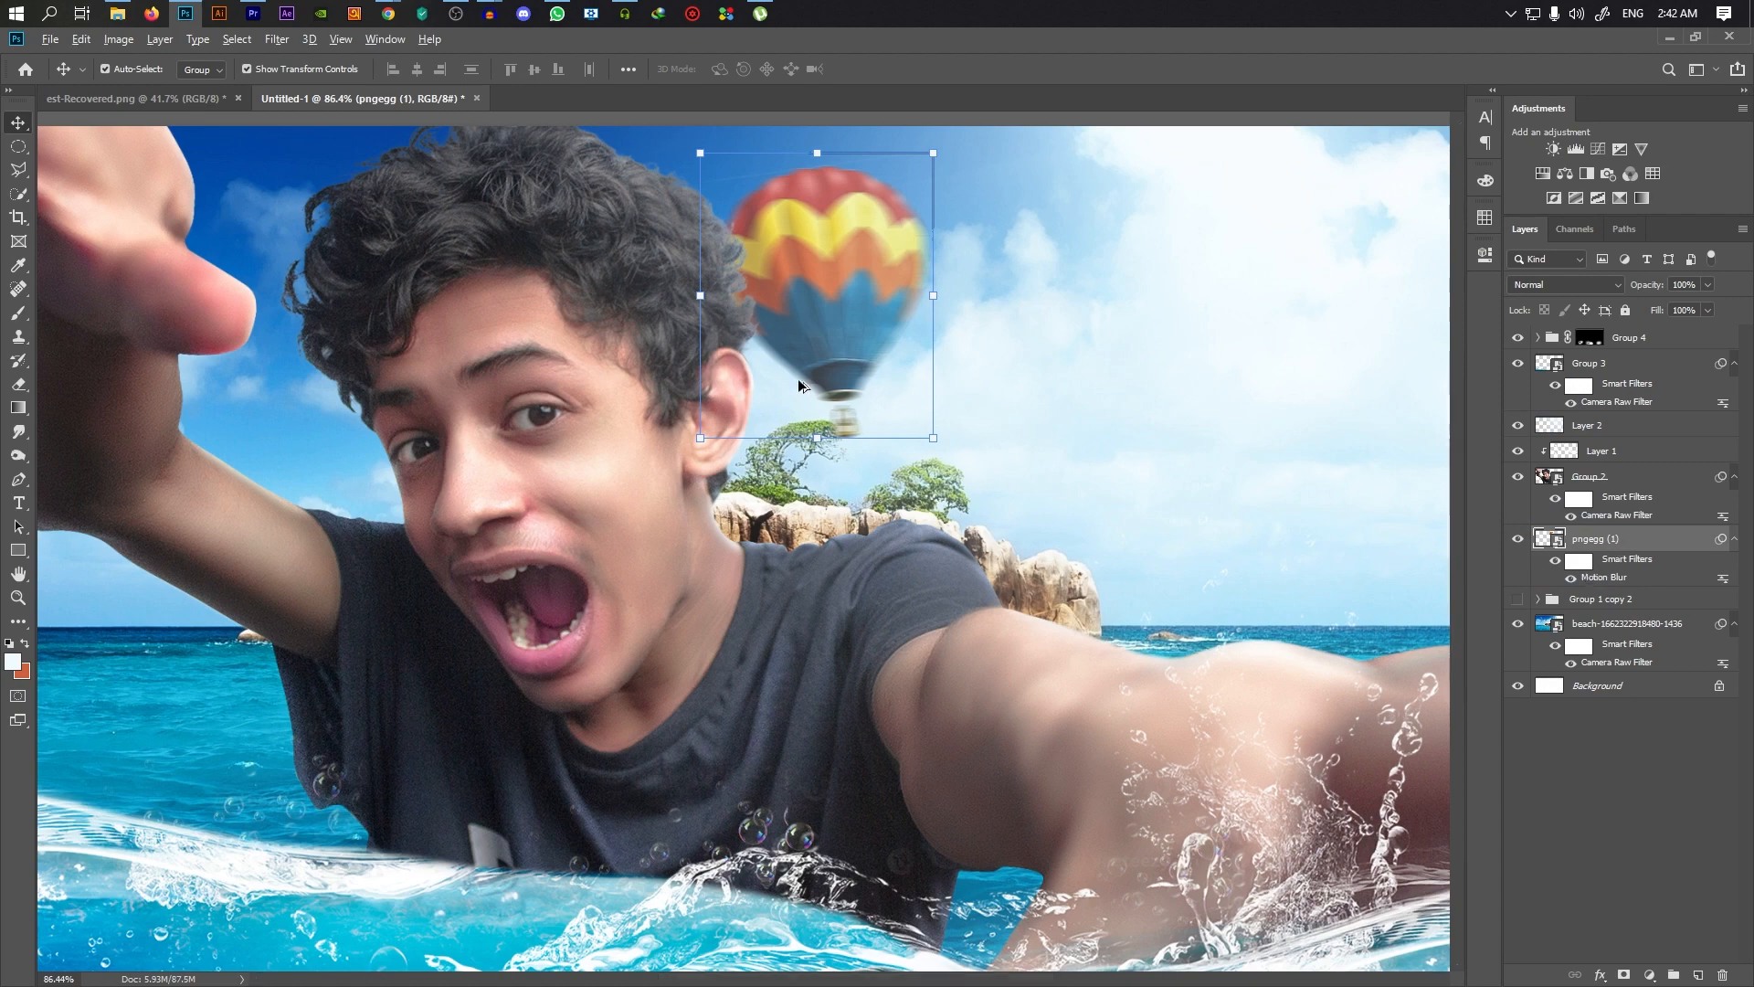
Lock Layer 2 and move the balloon away from the head to the open sky above the island trees
scroll(803, 376, down, 5)
click(1228, 430)
scroll(1096, 427, down, 6)
scroll(983, 426, up, 8)
drag(836, 340, 923, 321)
click(1625, 310)
scroll(1097, 334, down, 3)
click(1178, 393)
scroll(1192, 419, down, 3)
scroll(1046, 462, up, 2)
scroll(920, 283, up, 2)
scroll(1056, 283, up, 2)
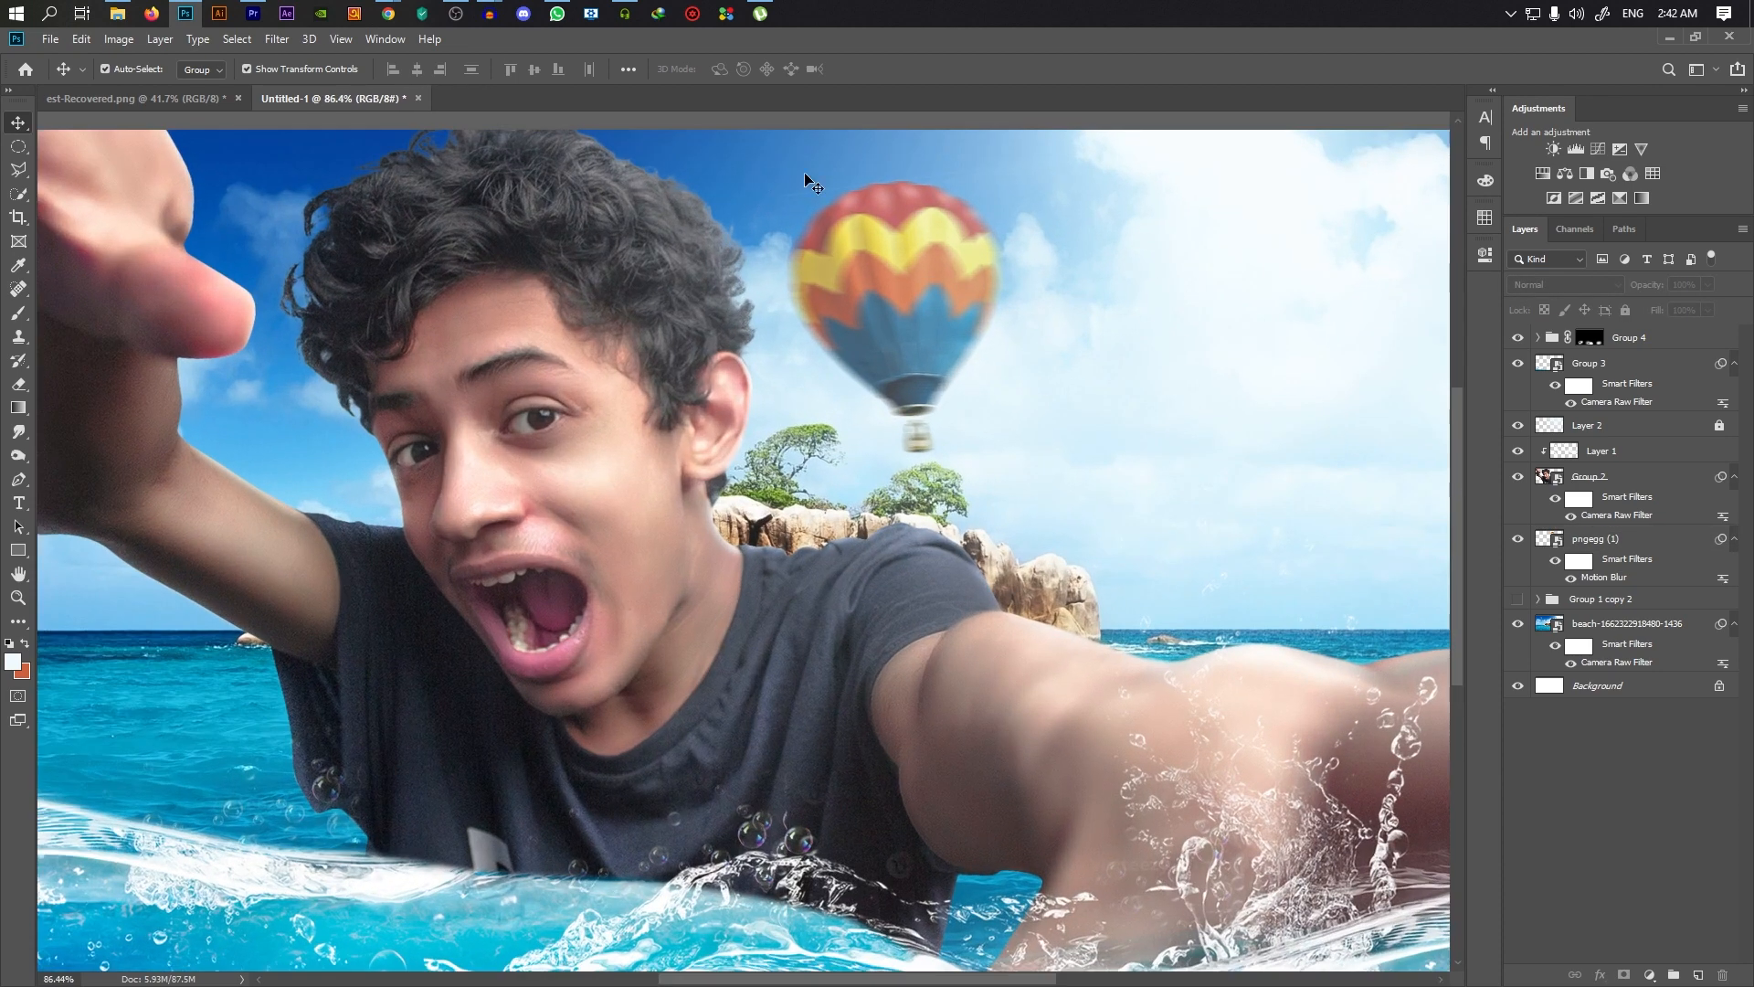
Switch to the browser, search Google Images for "birds png" and save the first flying-birds image
click(388, 16)
click(485, 105)
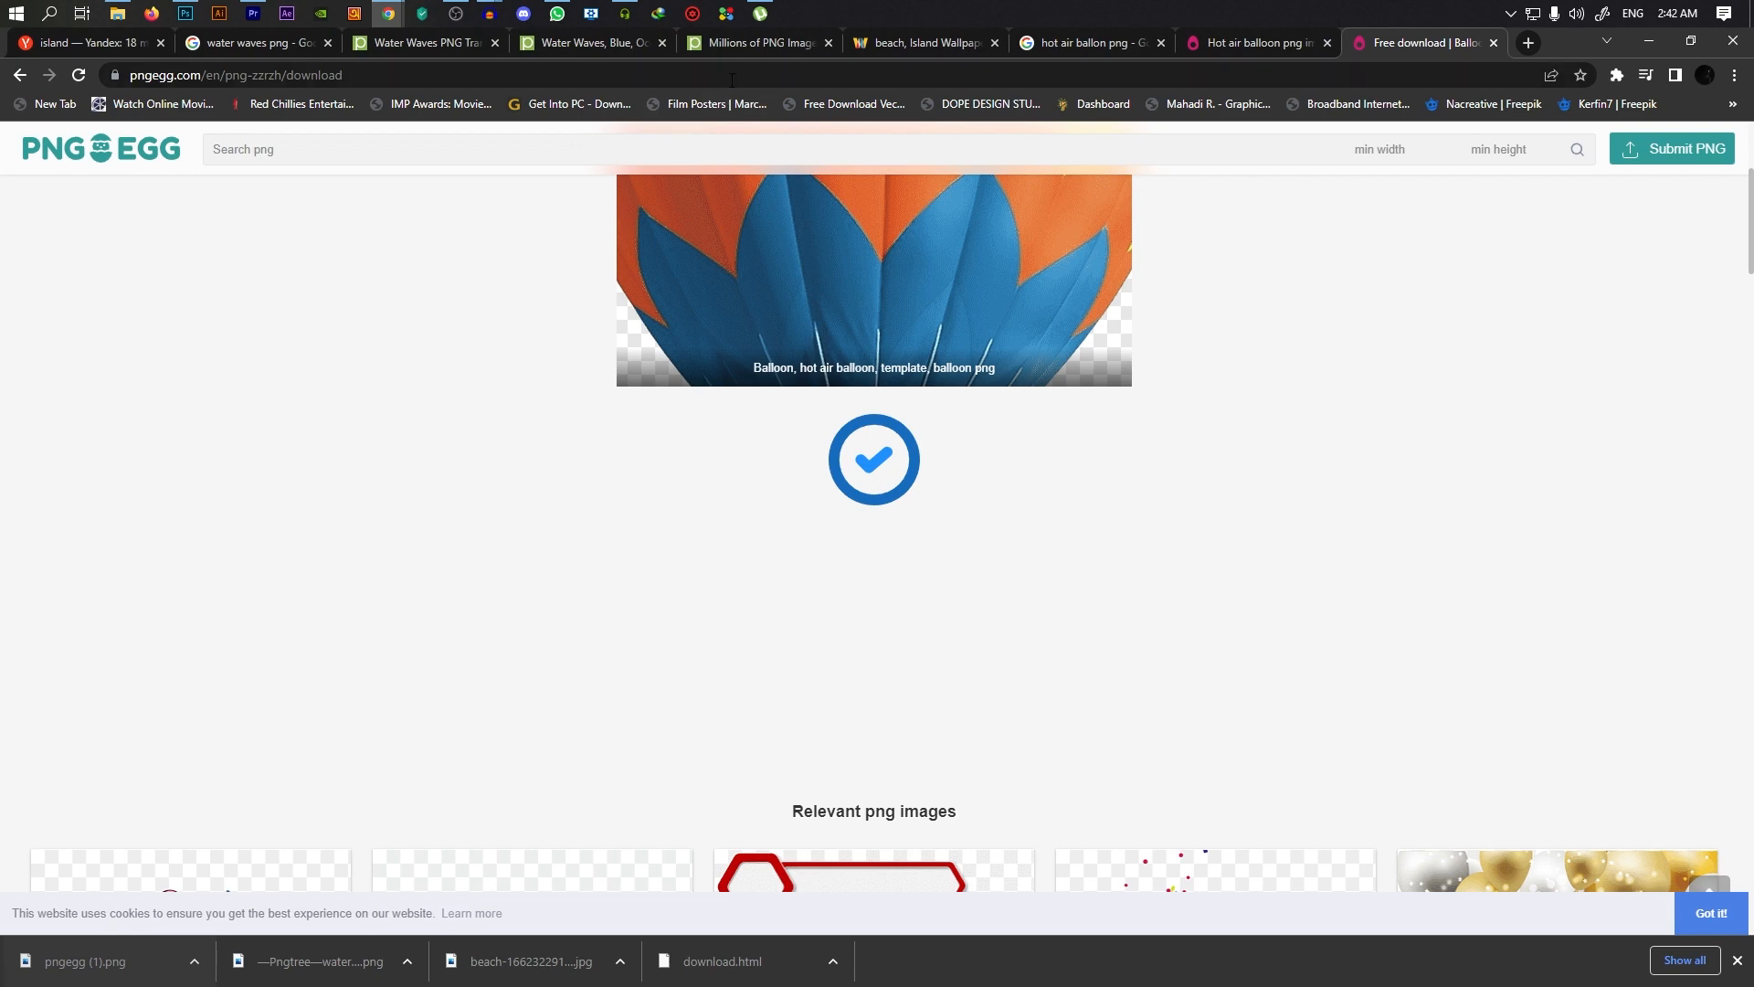
click(1067, 42)
double_click(318, 153)
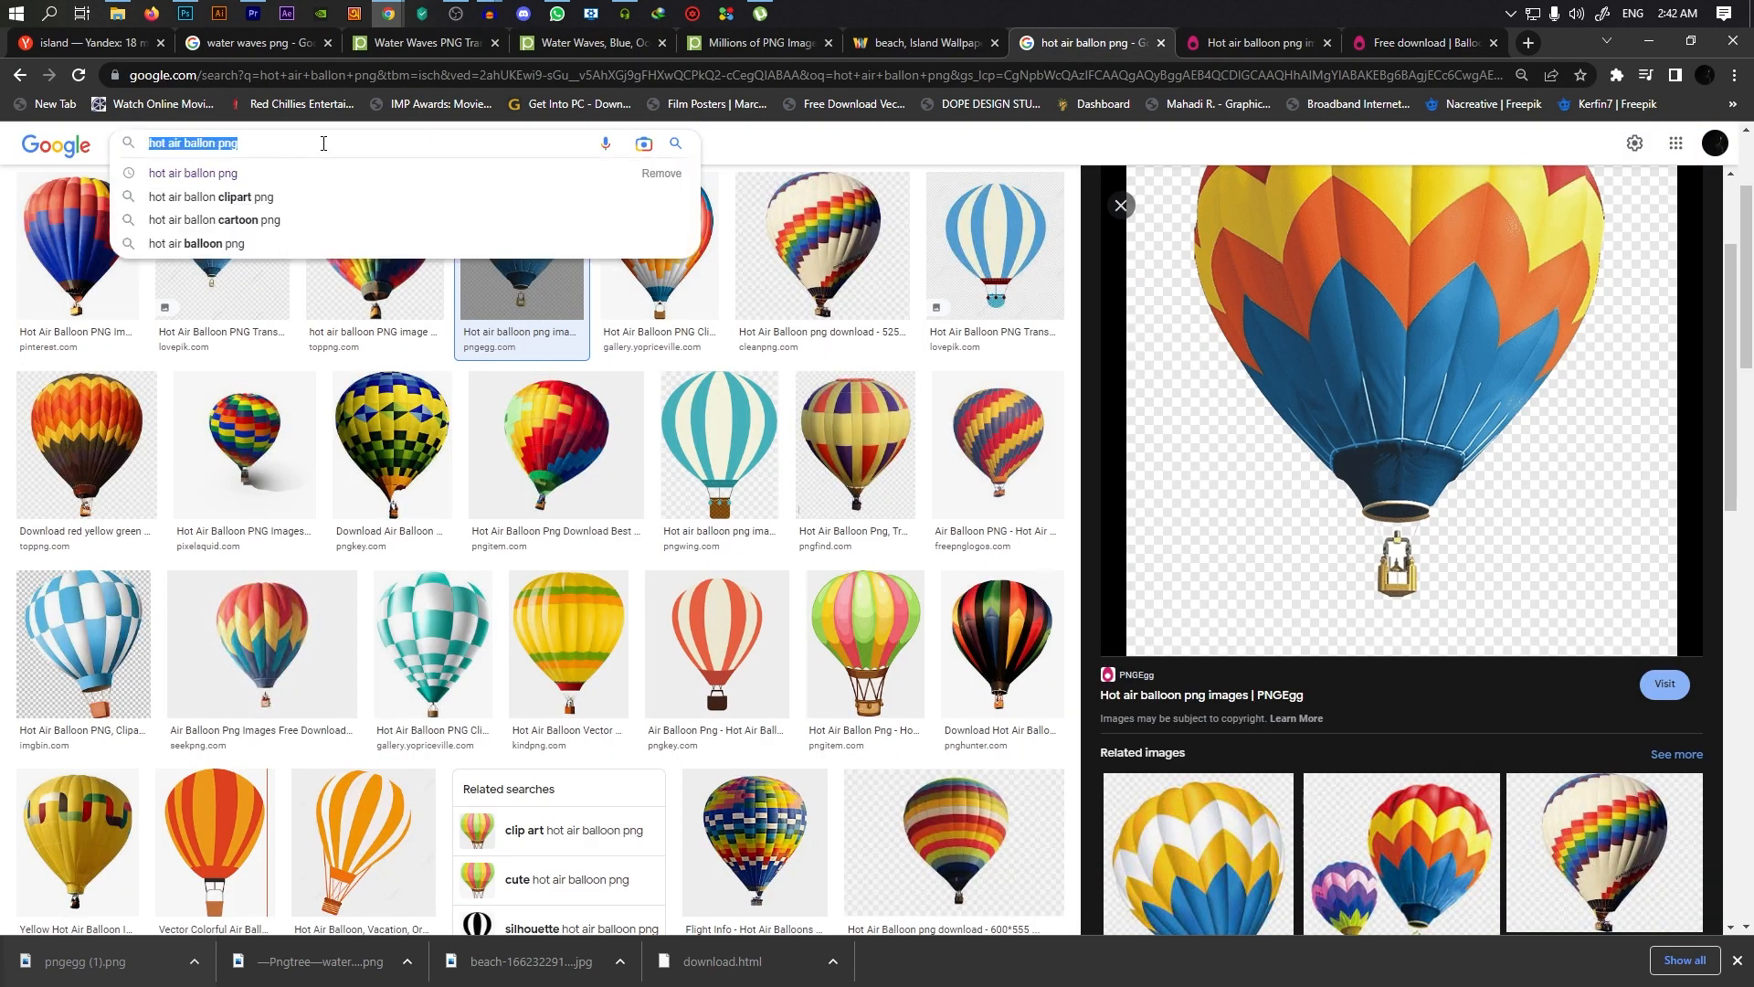
text(birds)
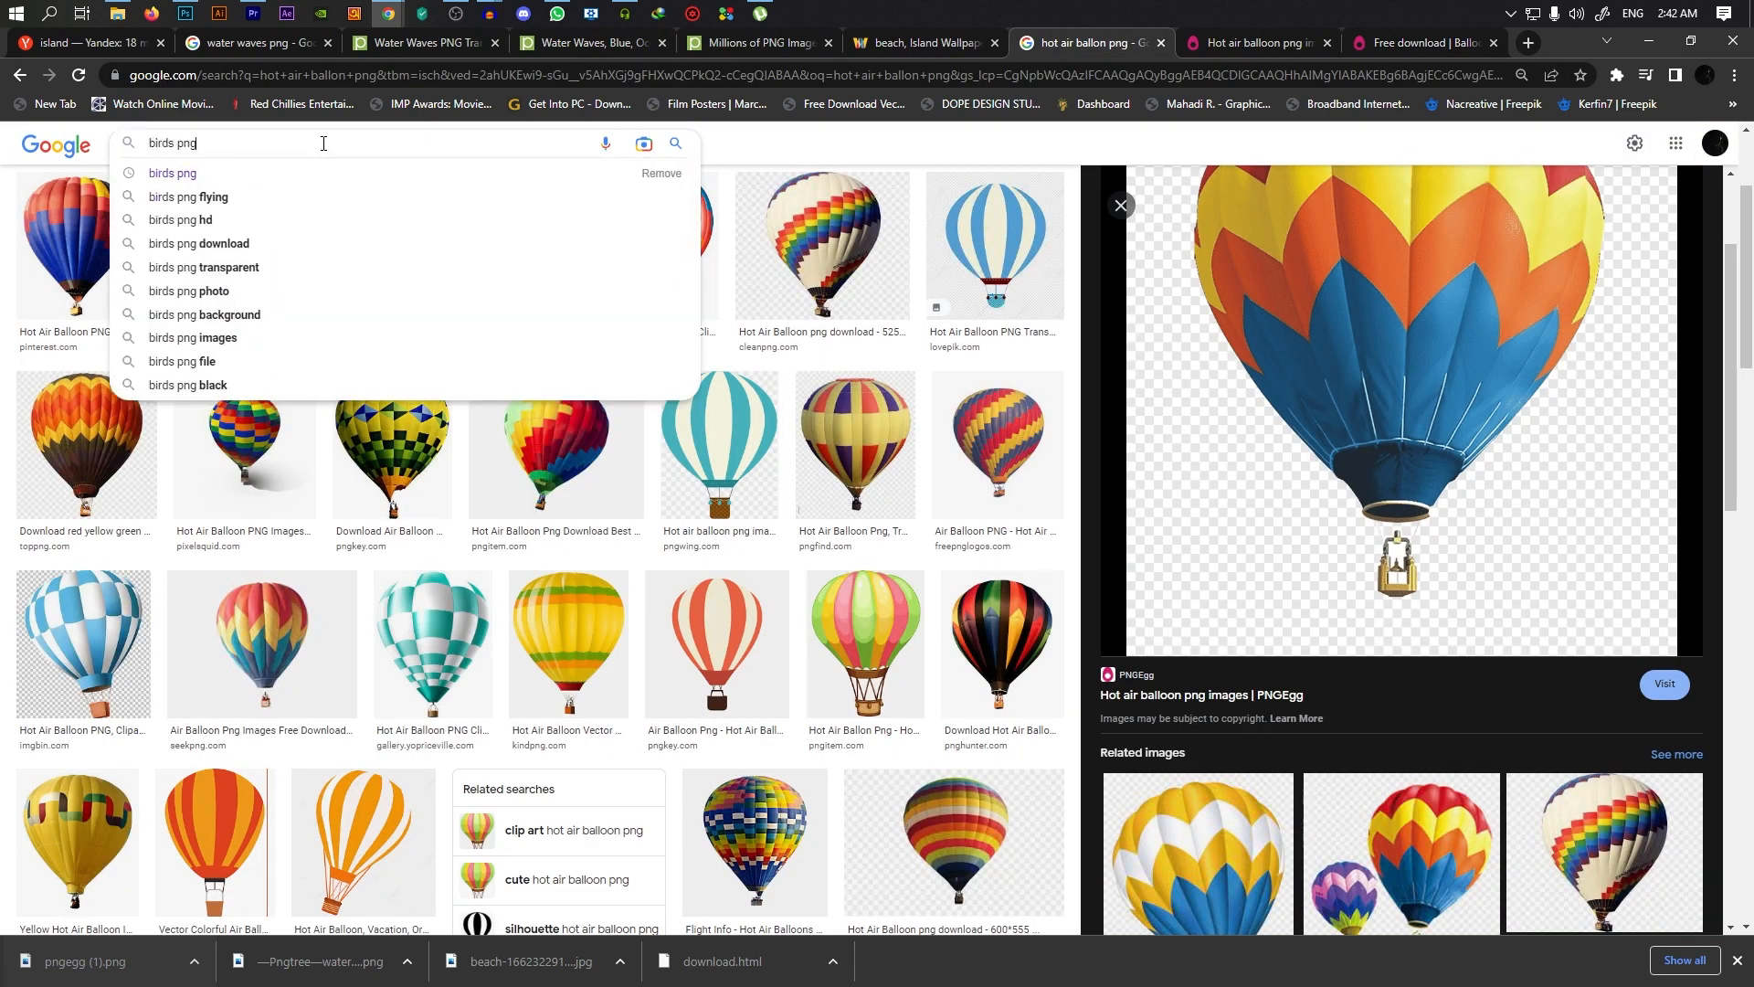
key(Return)
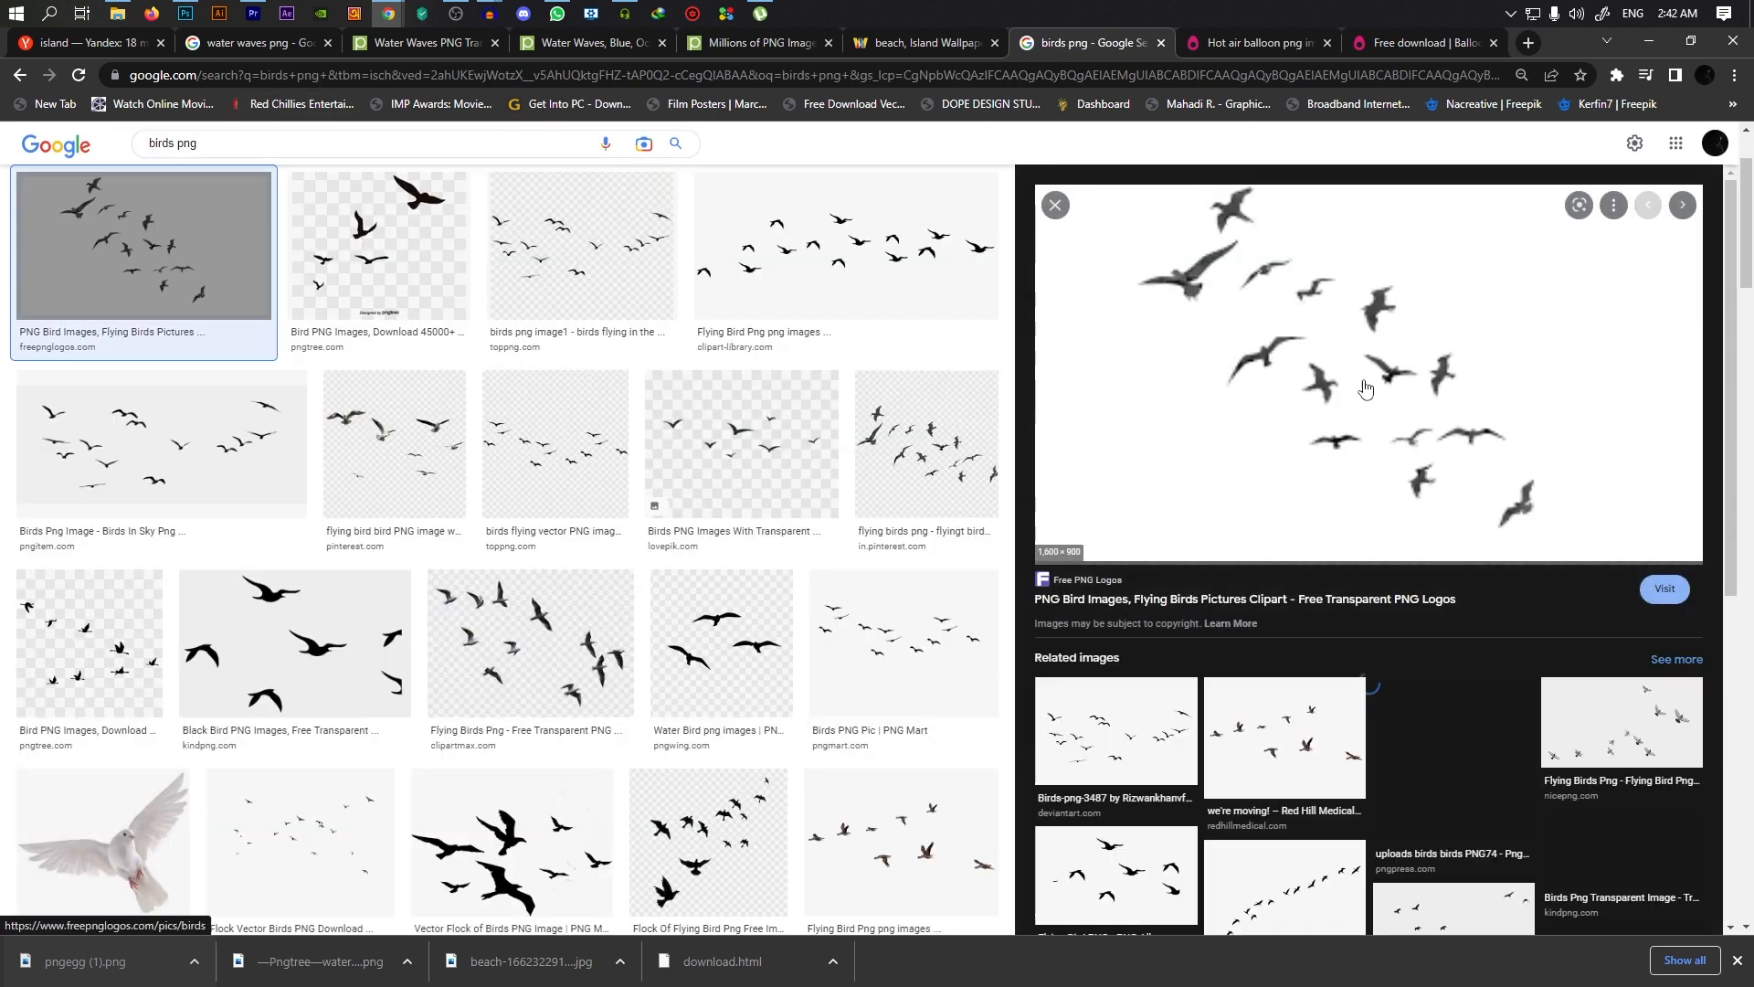
right_click(1348, 367)
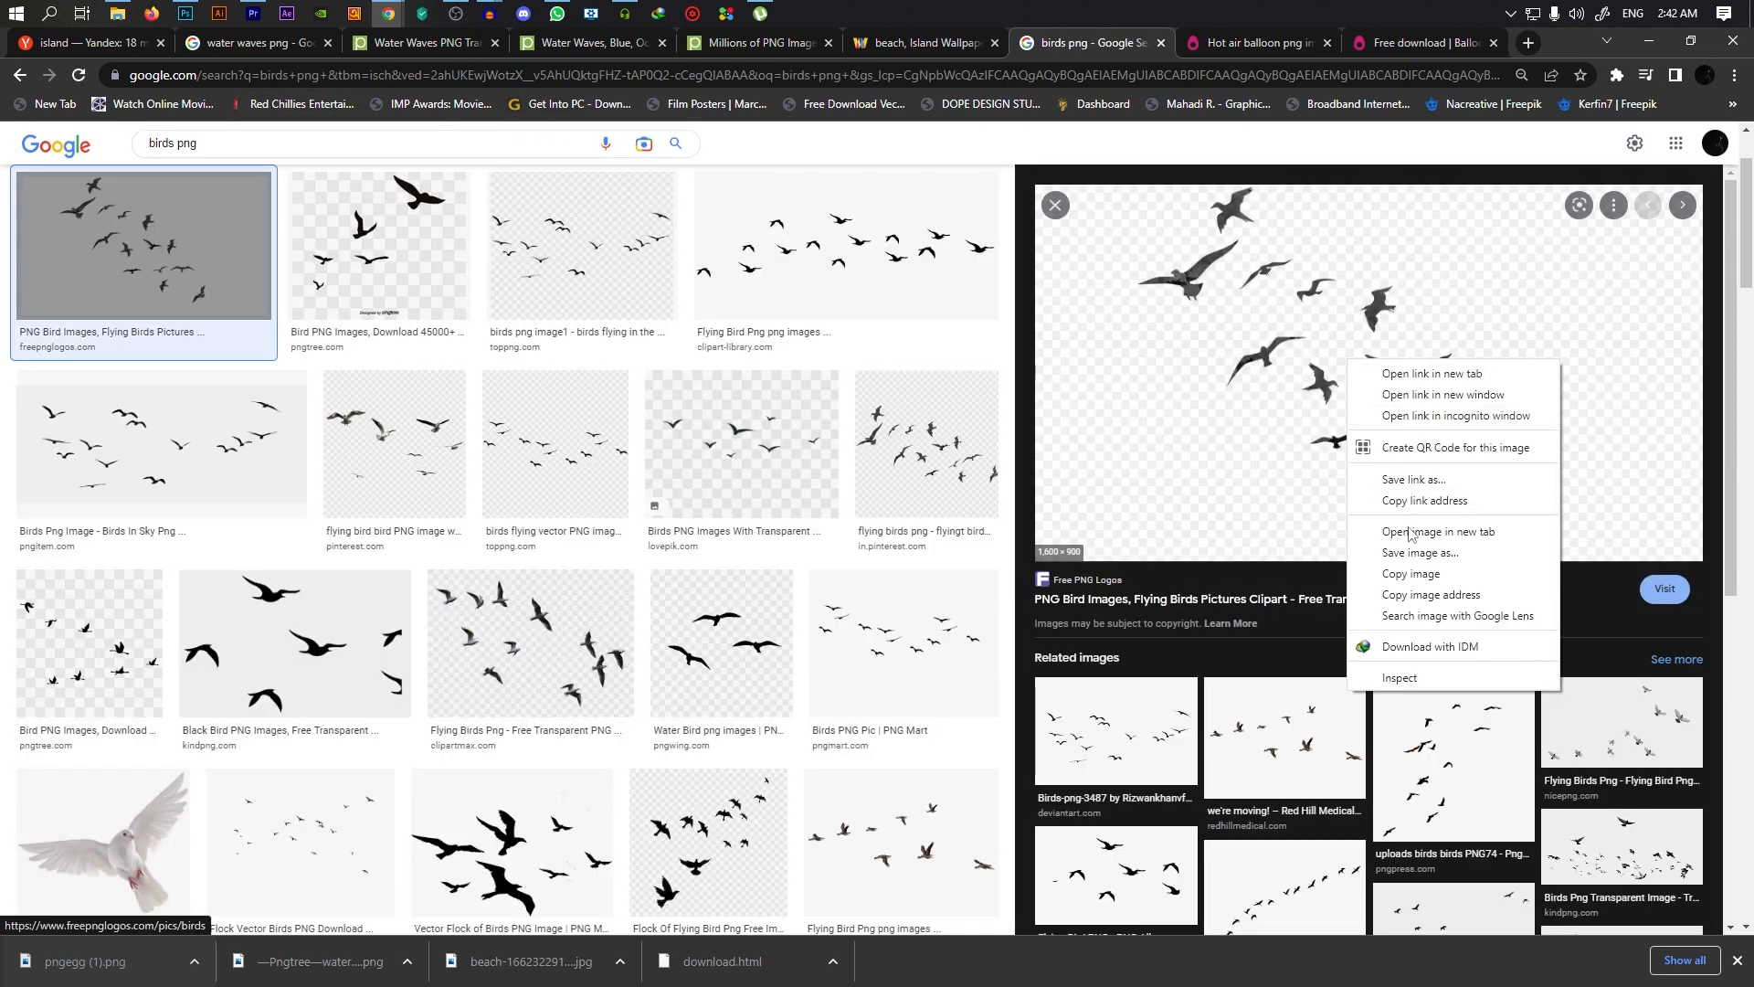
click(1416, 551)
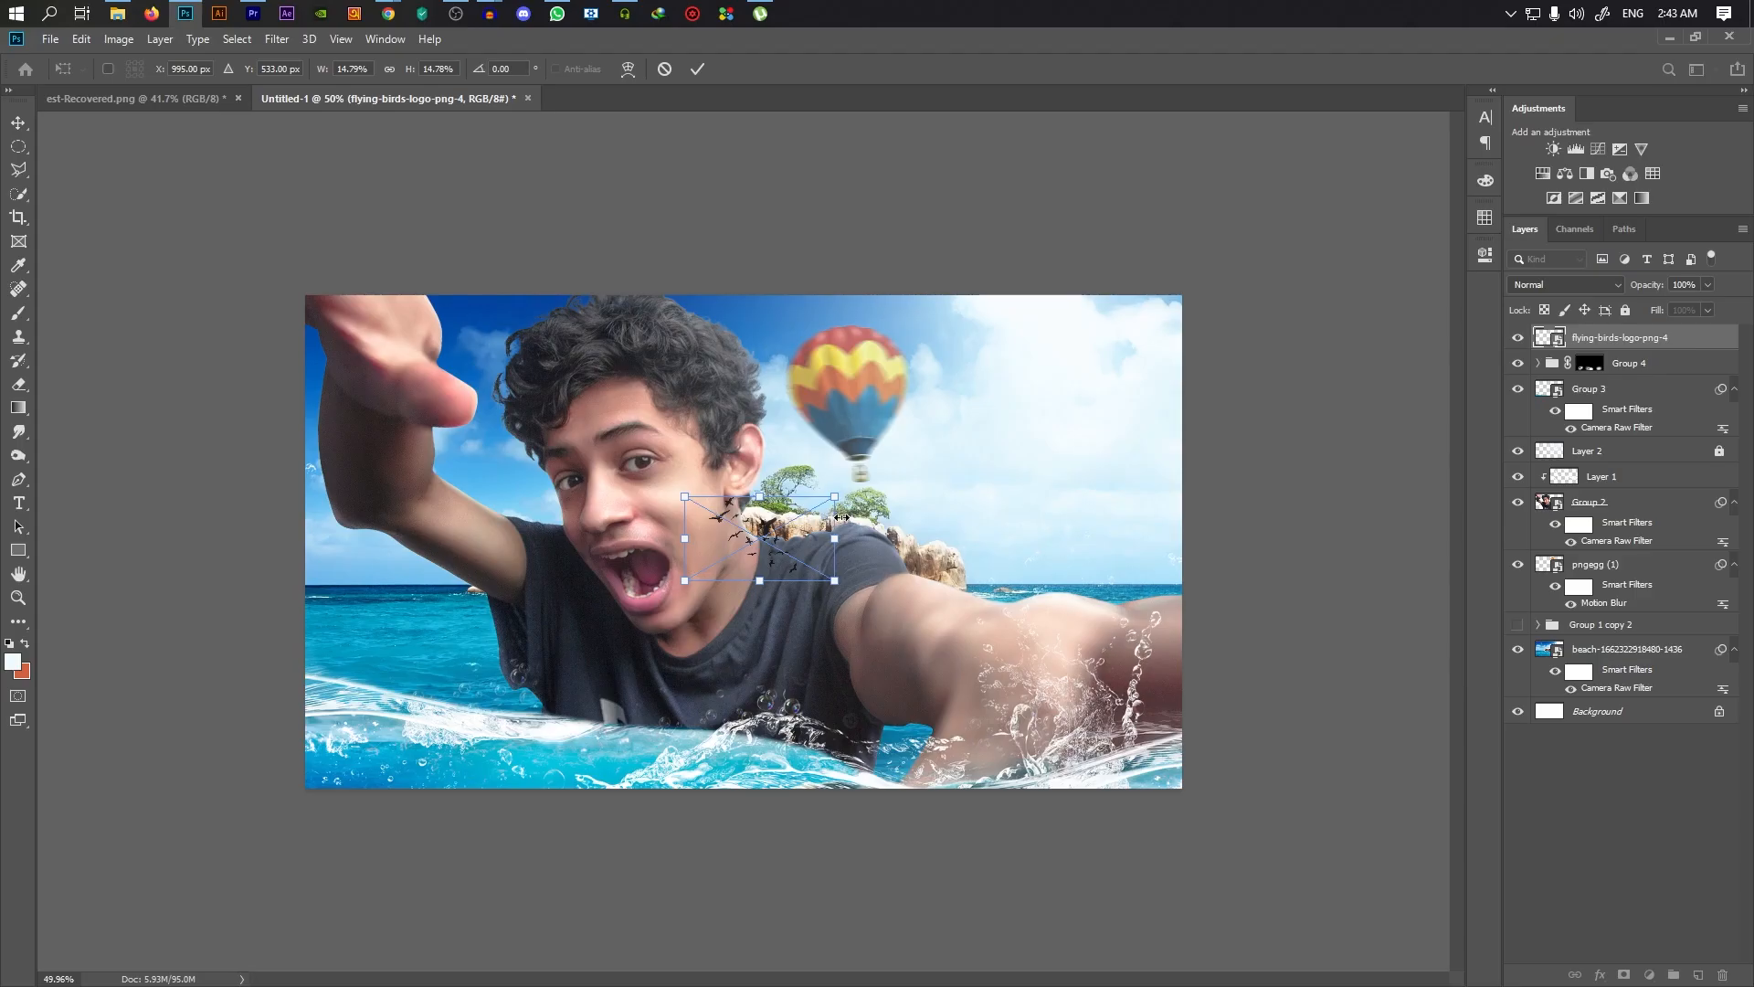
Place the flying-birds image in the sky beside the balloon and reorder its layer beneath the balloon layer
drag(850, 532, 1000, 424)
key(Return)
drag(1579, 342, 1591, 601)
click(1288, 566)
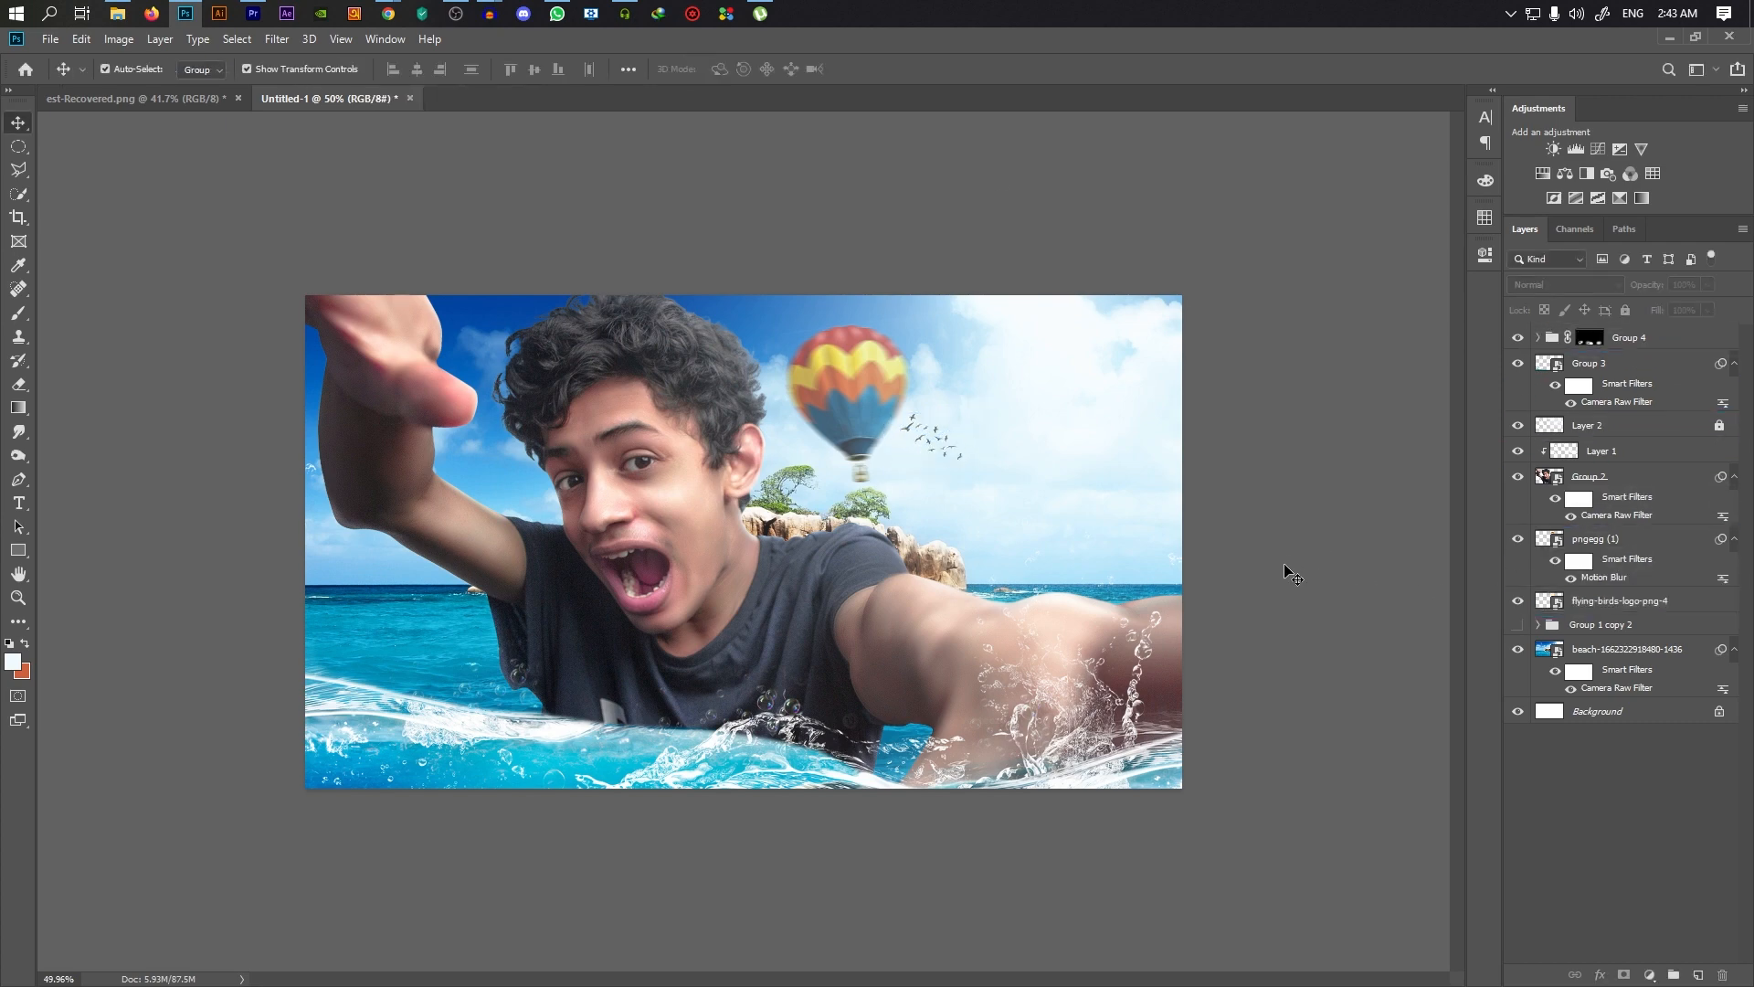
Apply a slight Motion Blur filter at angle 0 to the flying-birds layer
click(1603, 547)
scroll(1257, 460, up, 6)
click(1612, 601)
click(309, 38)
mouse_move(277, 38)
mouse_move(455, 271)
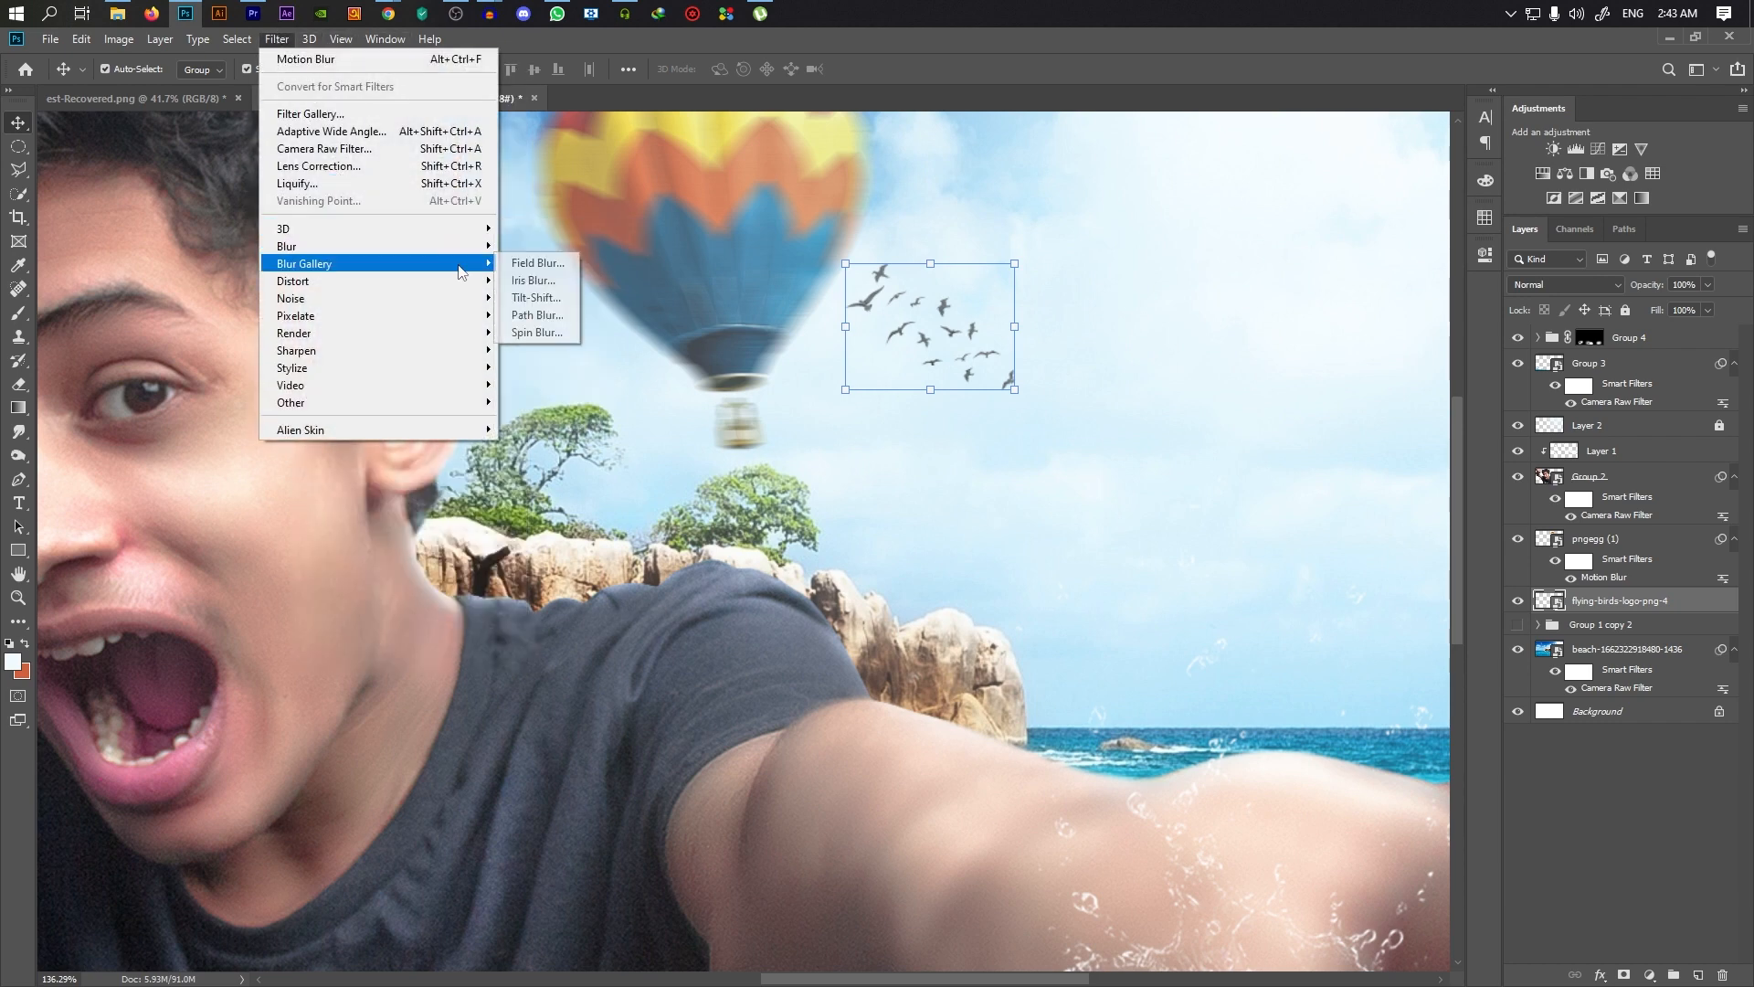
click(528, 350)
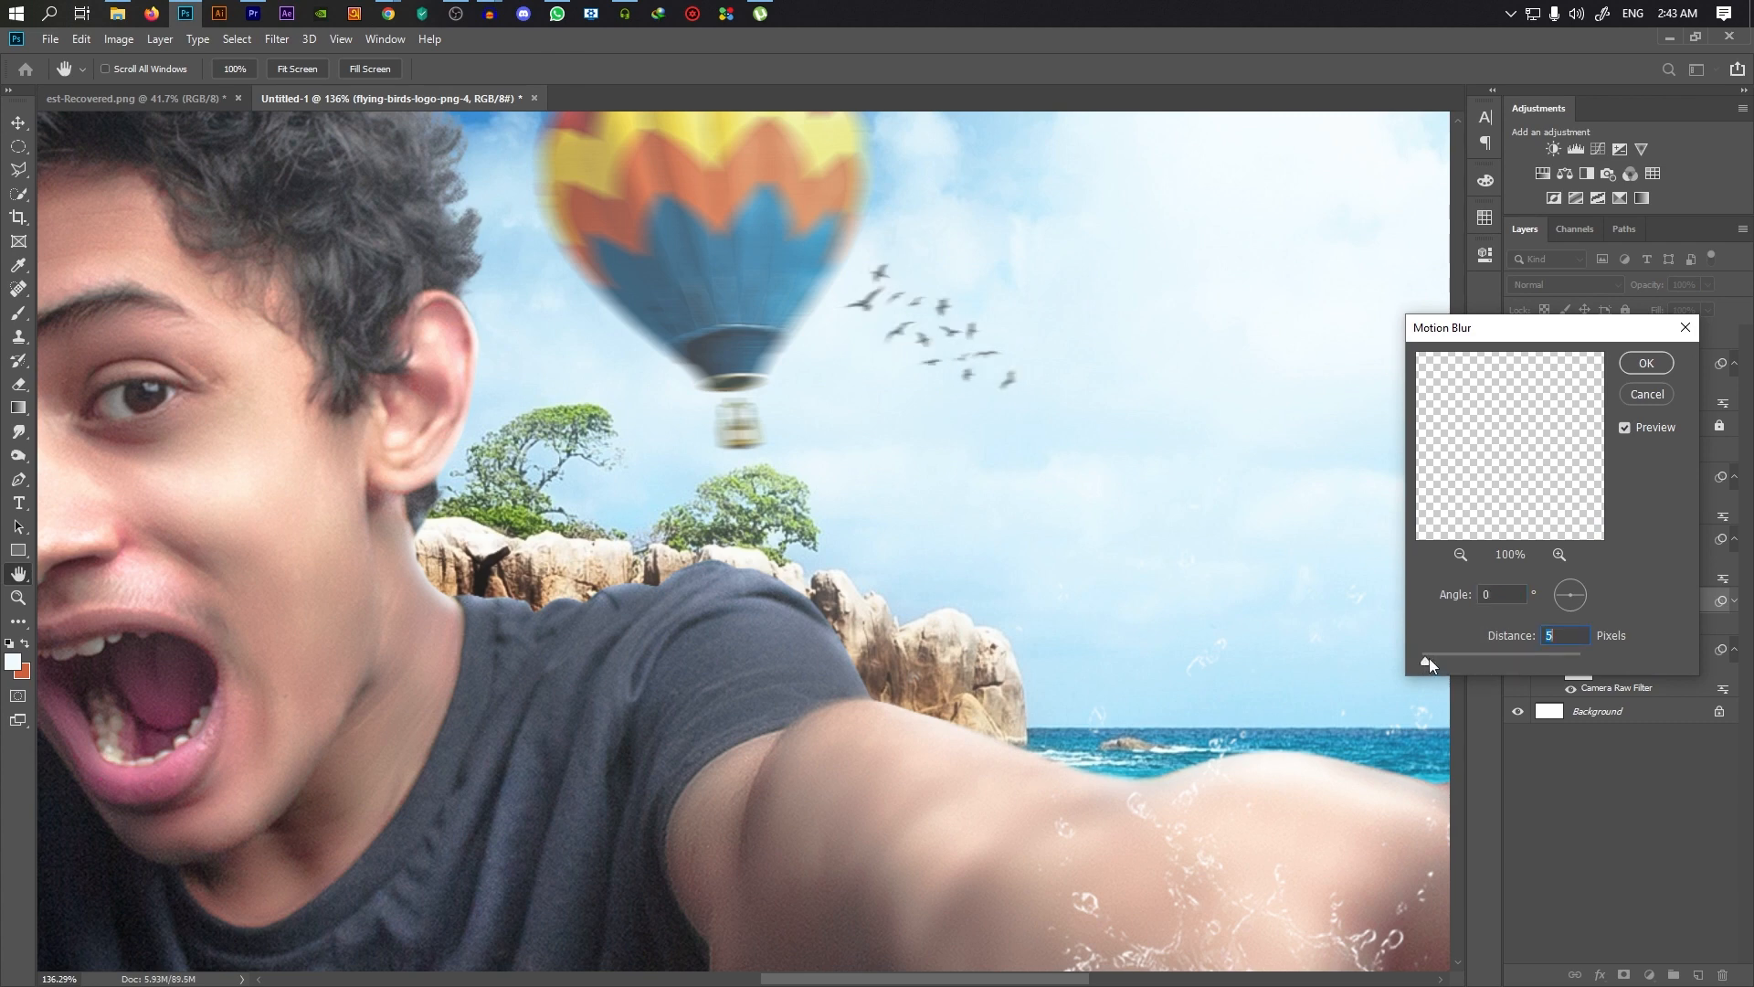
drag(1426, 664, 1431, 668)
key(Return)
scroll(1003, 424, down, 6)
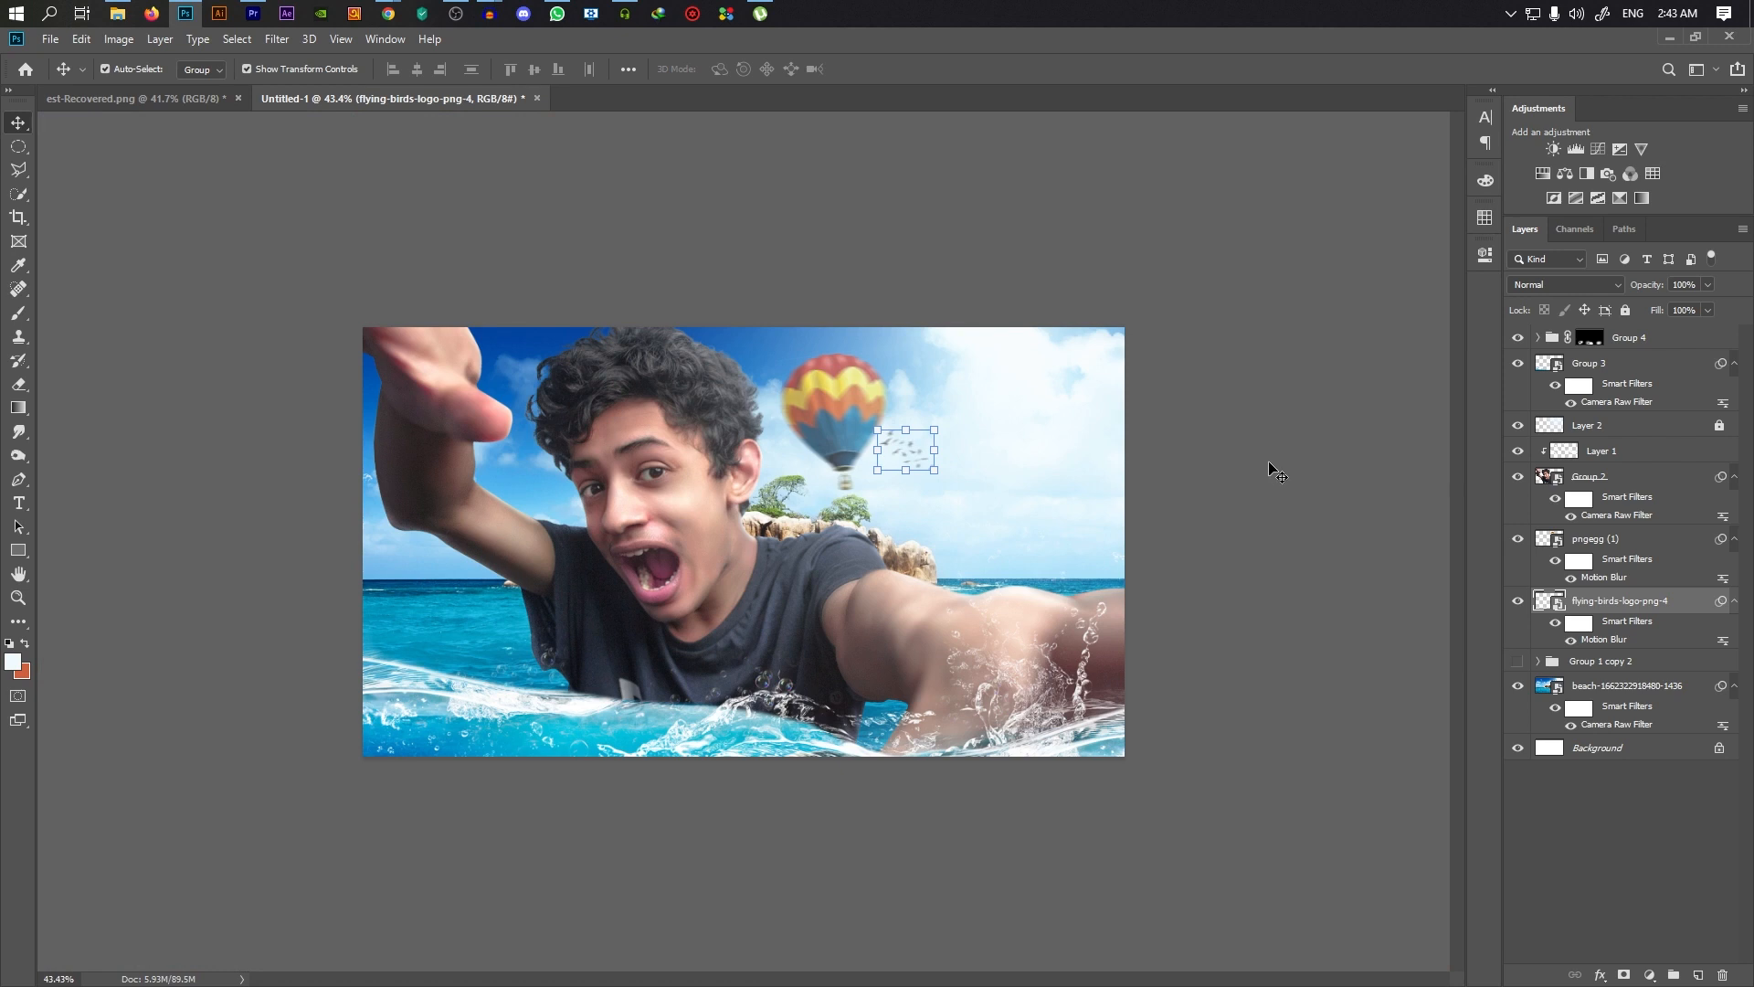
Move the birds down to the sky just above the island rocks, beside the tree
scroll(1003, 424, up, 3)
drag(1015, 392, 999, 500)
scroll(1087, 486, down, 5)
click(1280, 454)
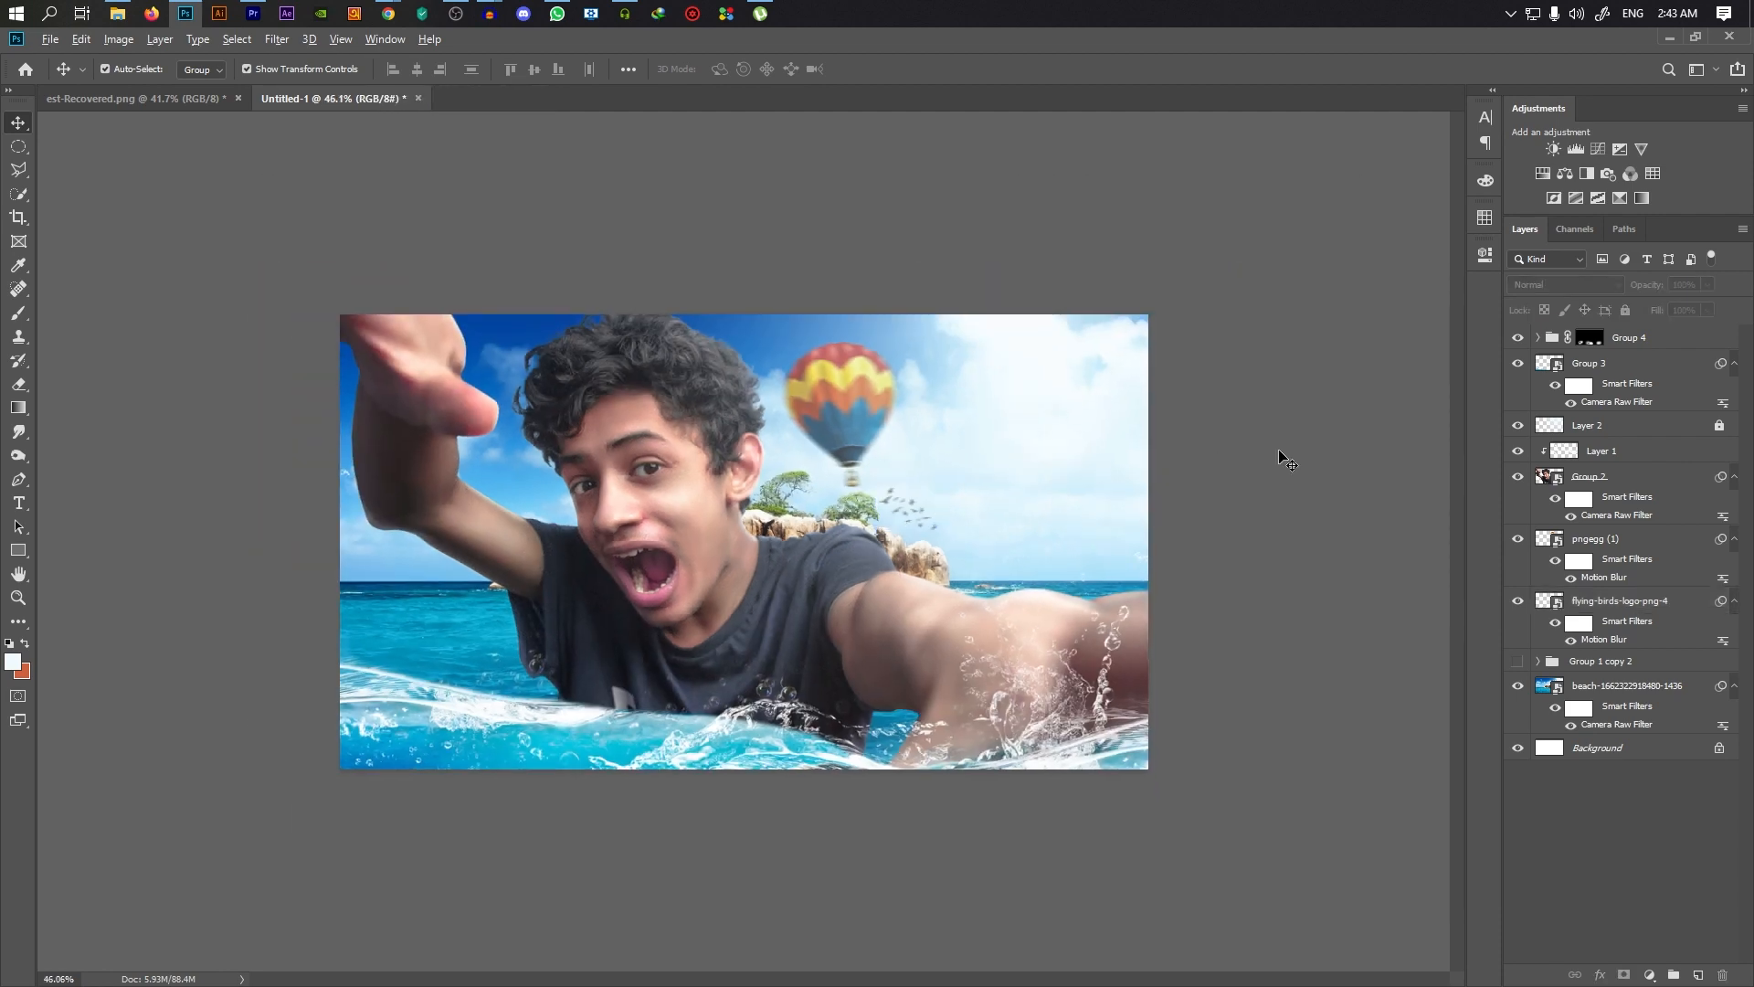
Examine the whole composite at several zoom levels to judge the placement of birds, balloon, portrait and waves
scroll(1270, 462, down, 5)
scroll(1103, 559, up, 7)
scroll(1035, 657, down, 4)
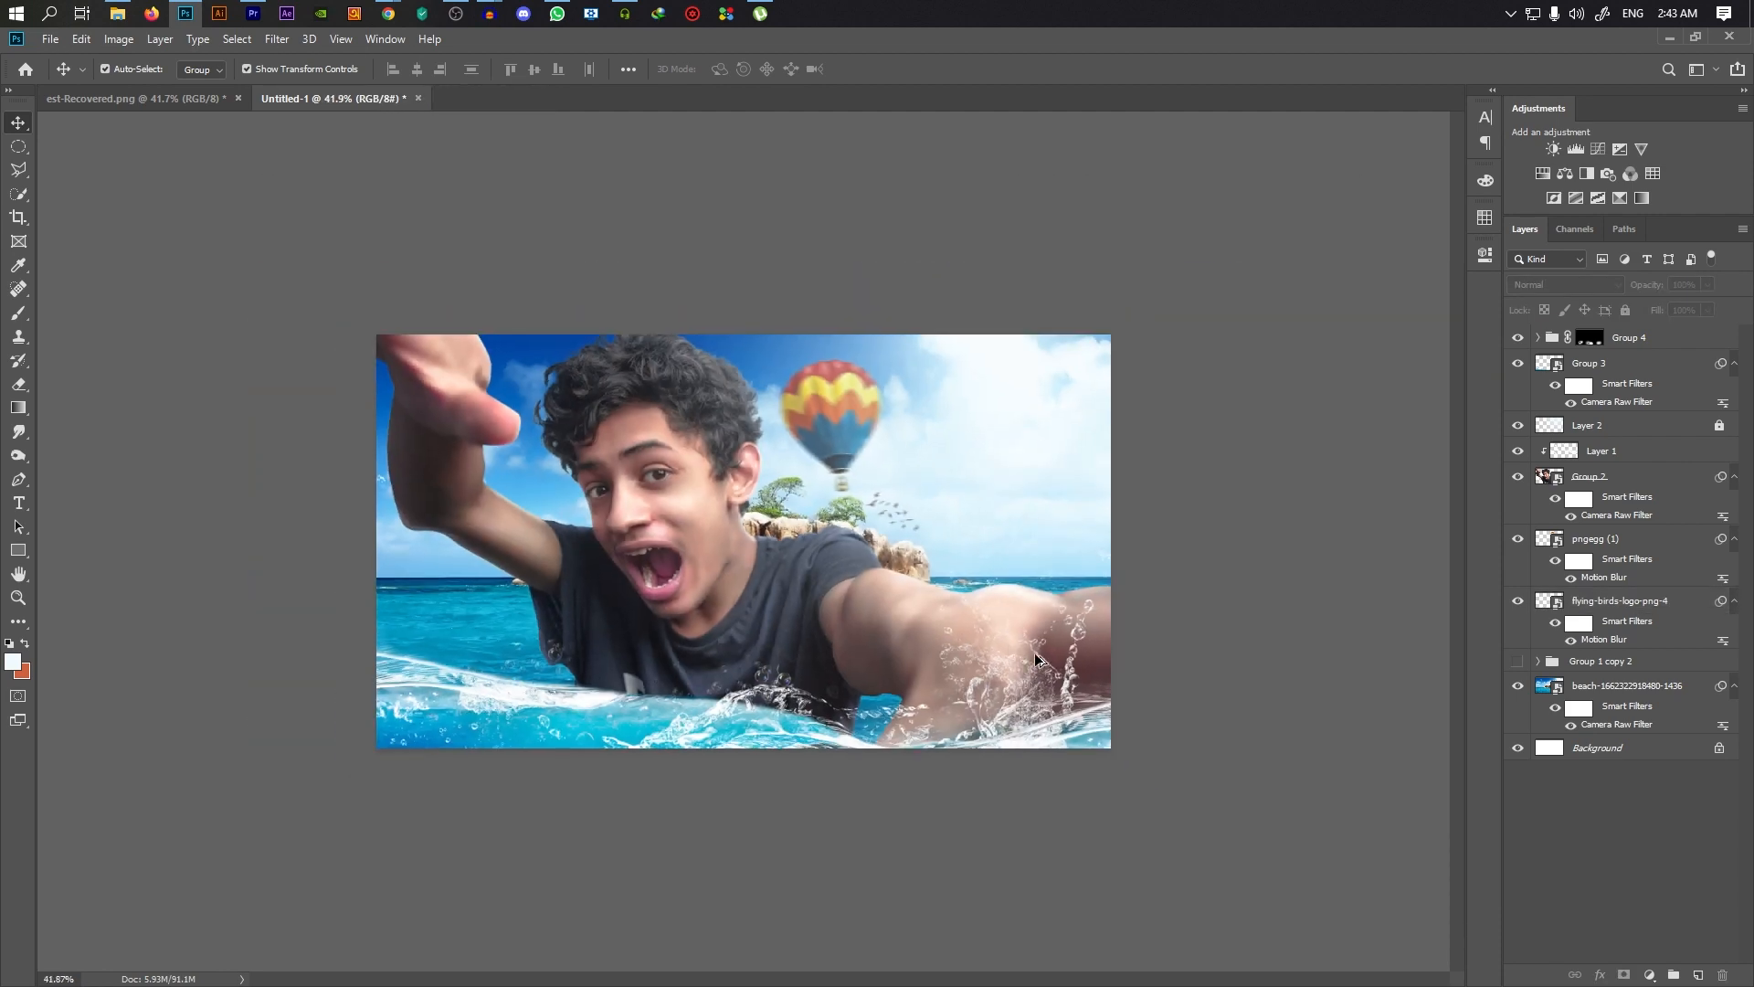
scroll(909, 563, up, 4)
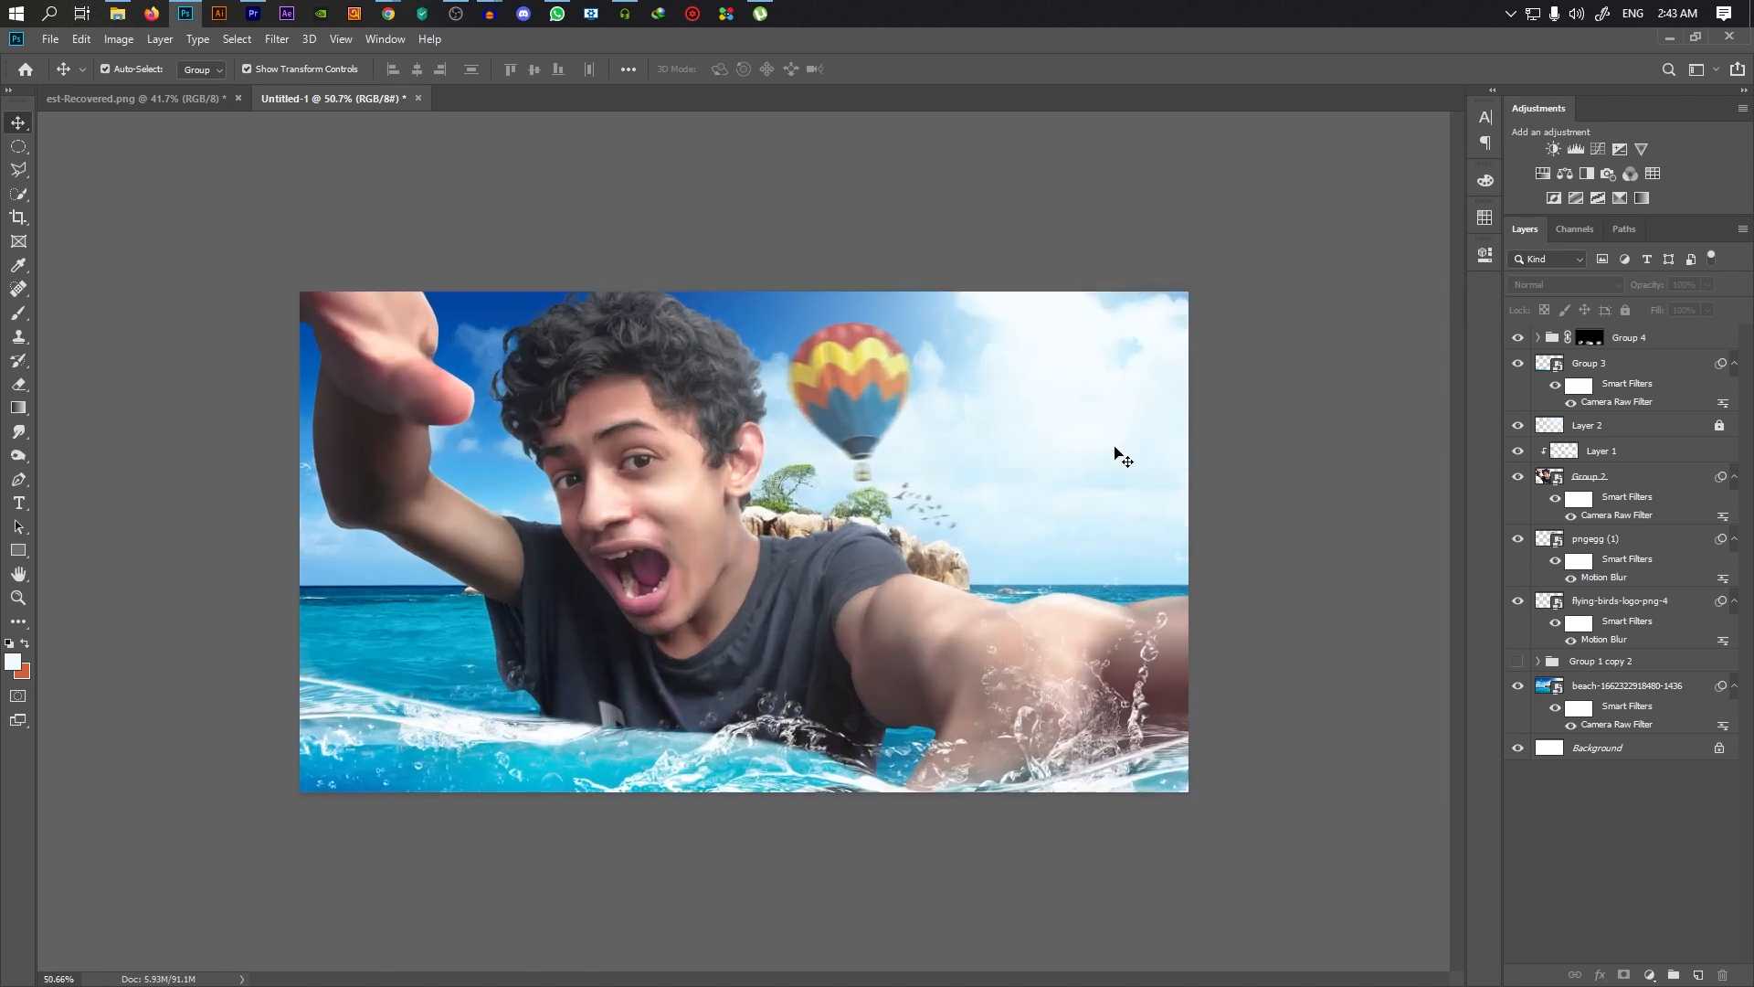
scroll(1122, 457, down, 1)
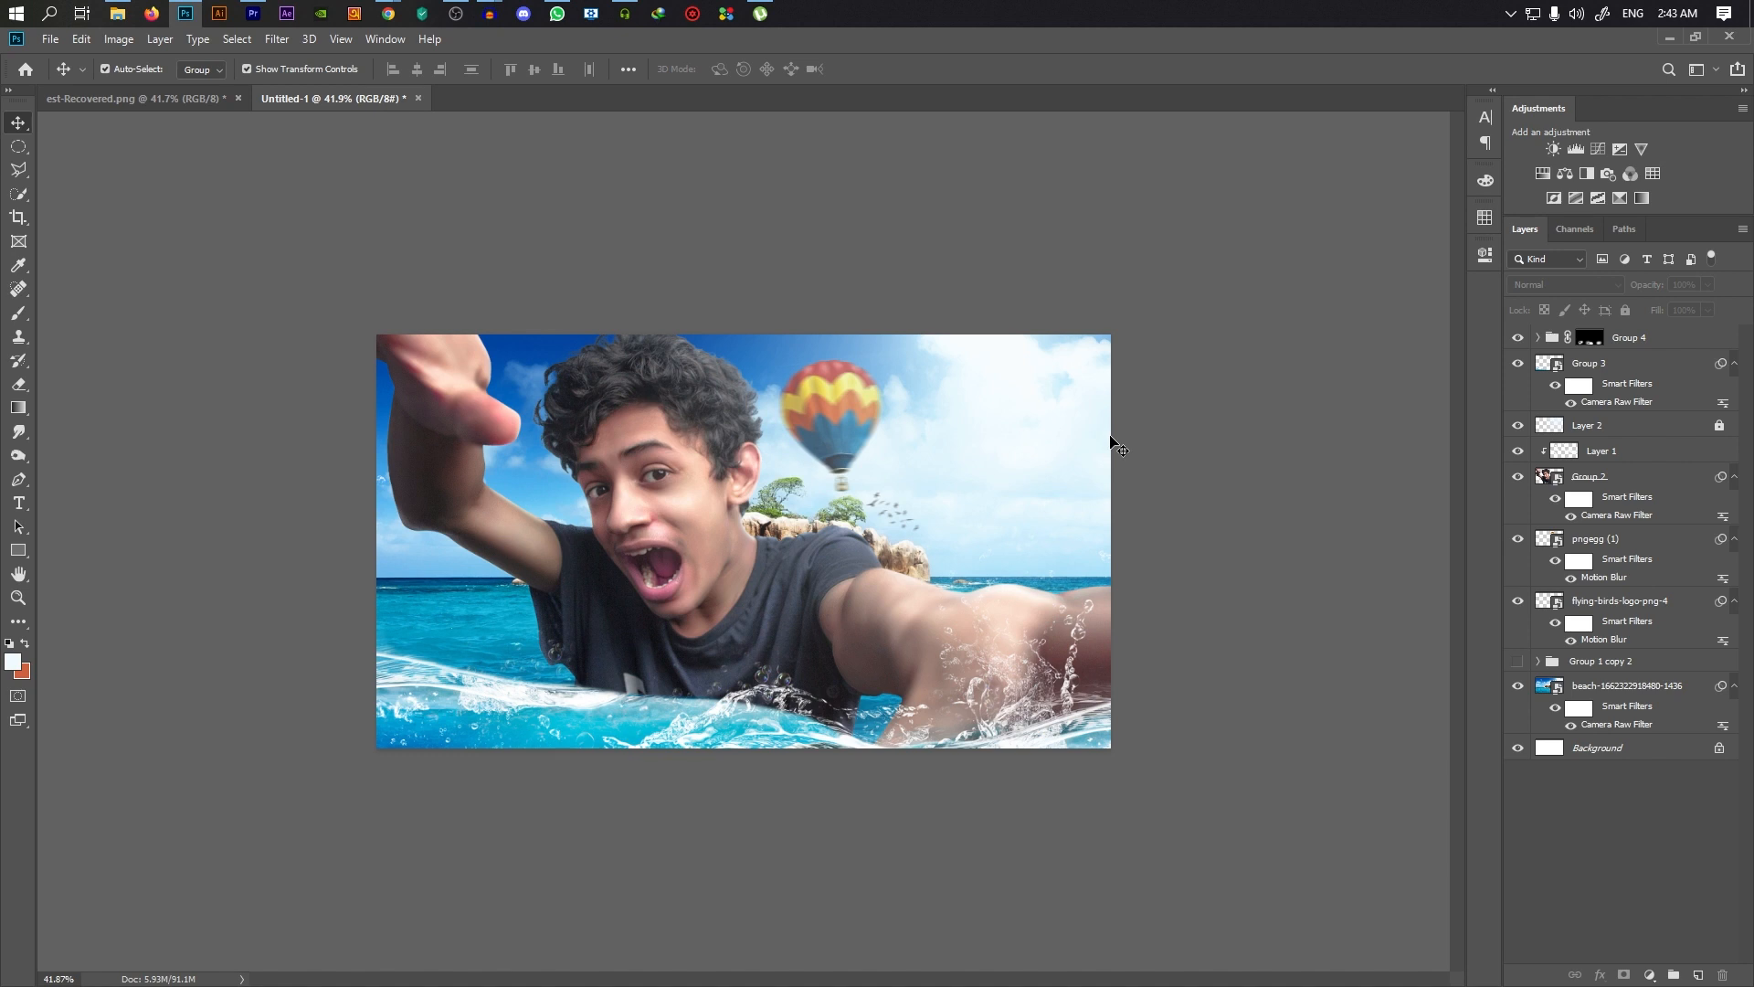
scroll(950, 517, up, 2)
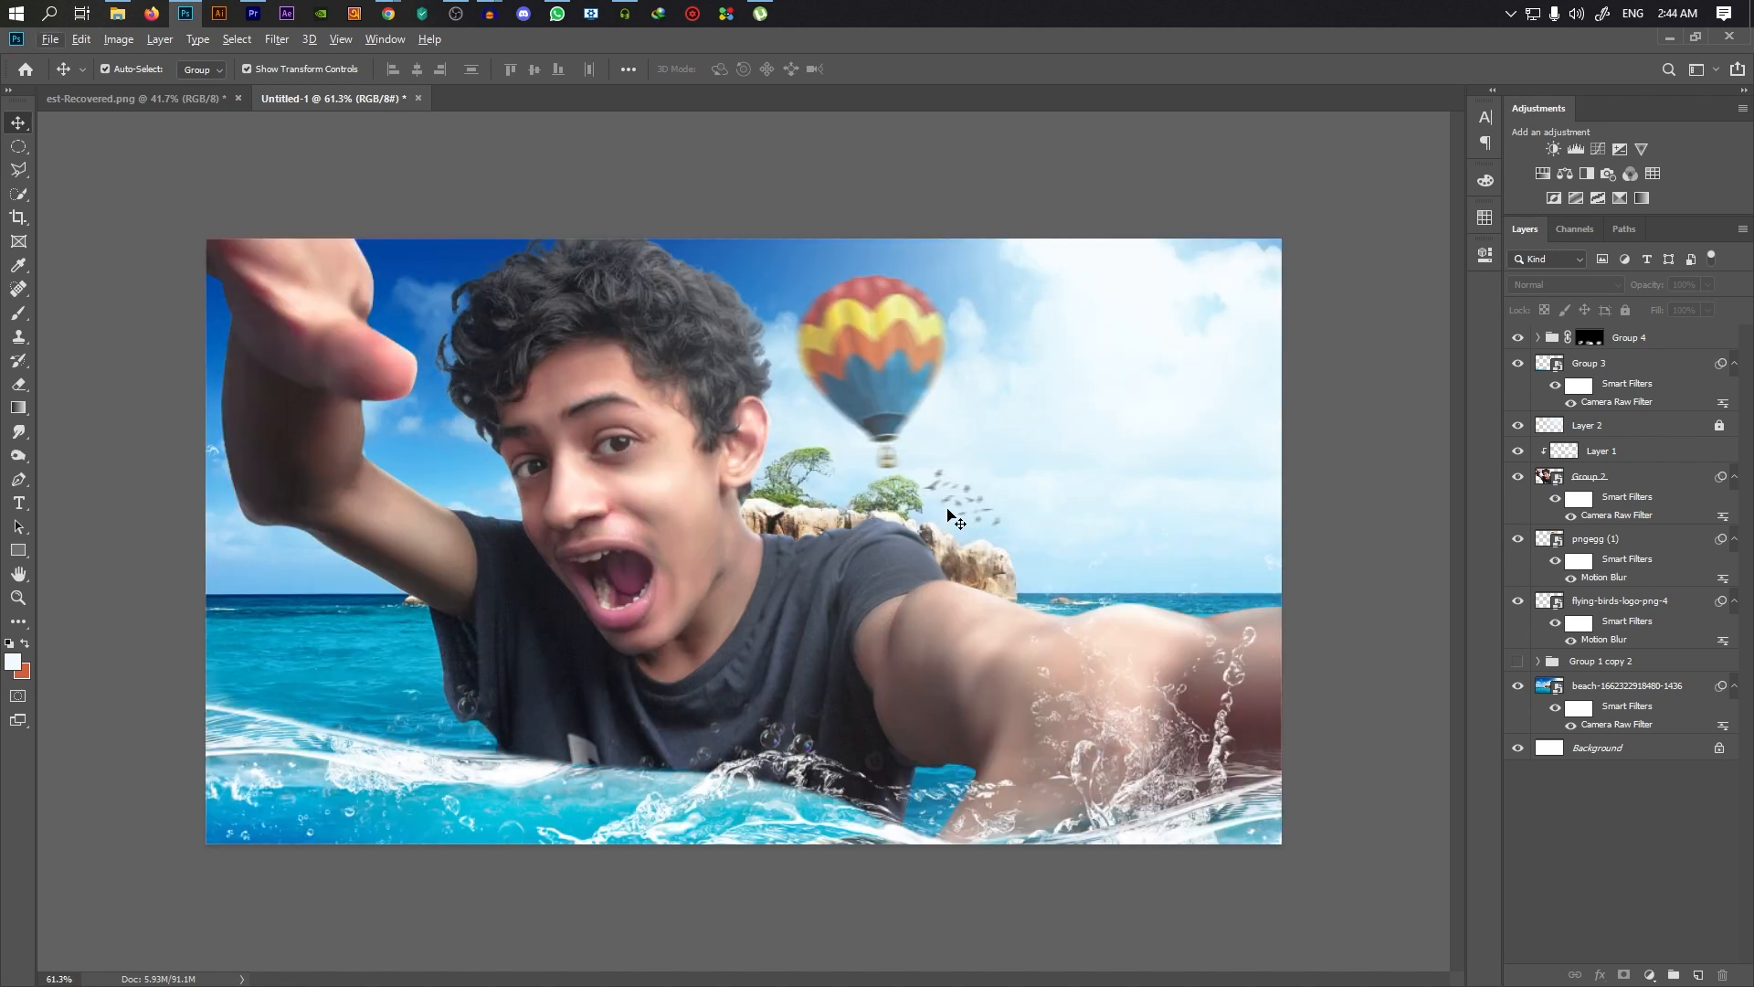
scroll(945, 574, down, 2)
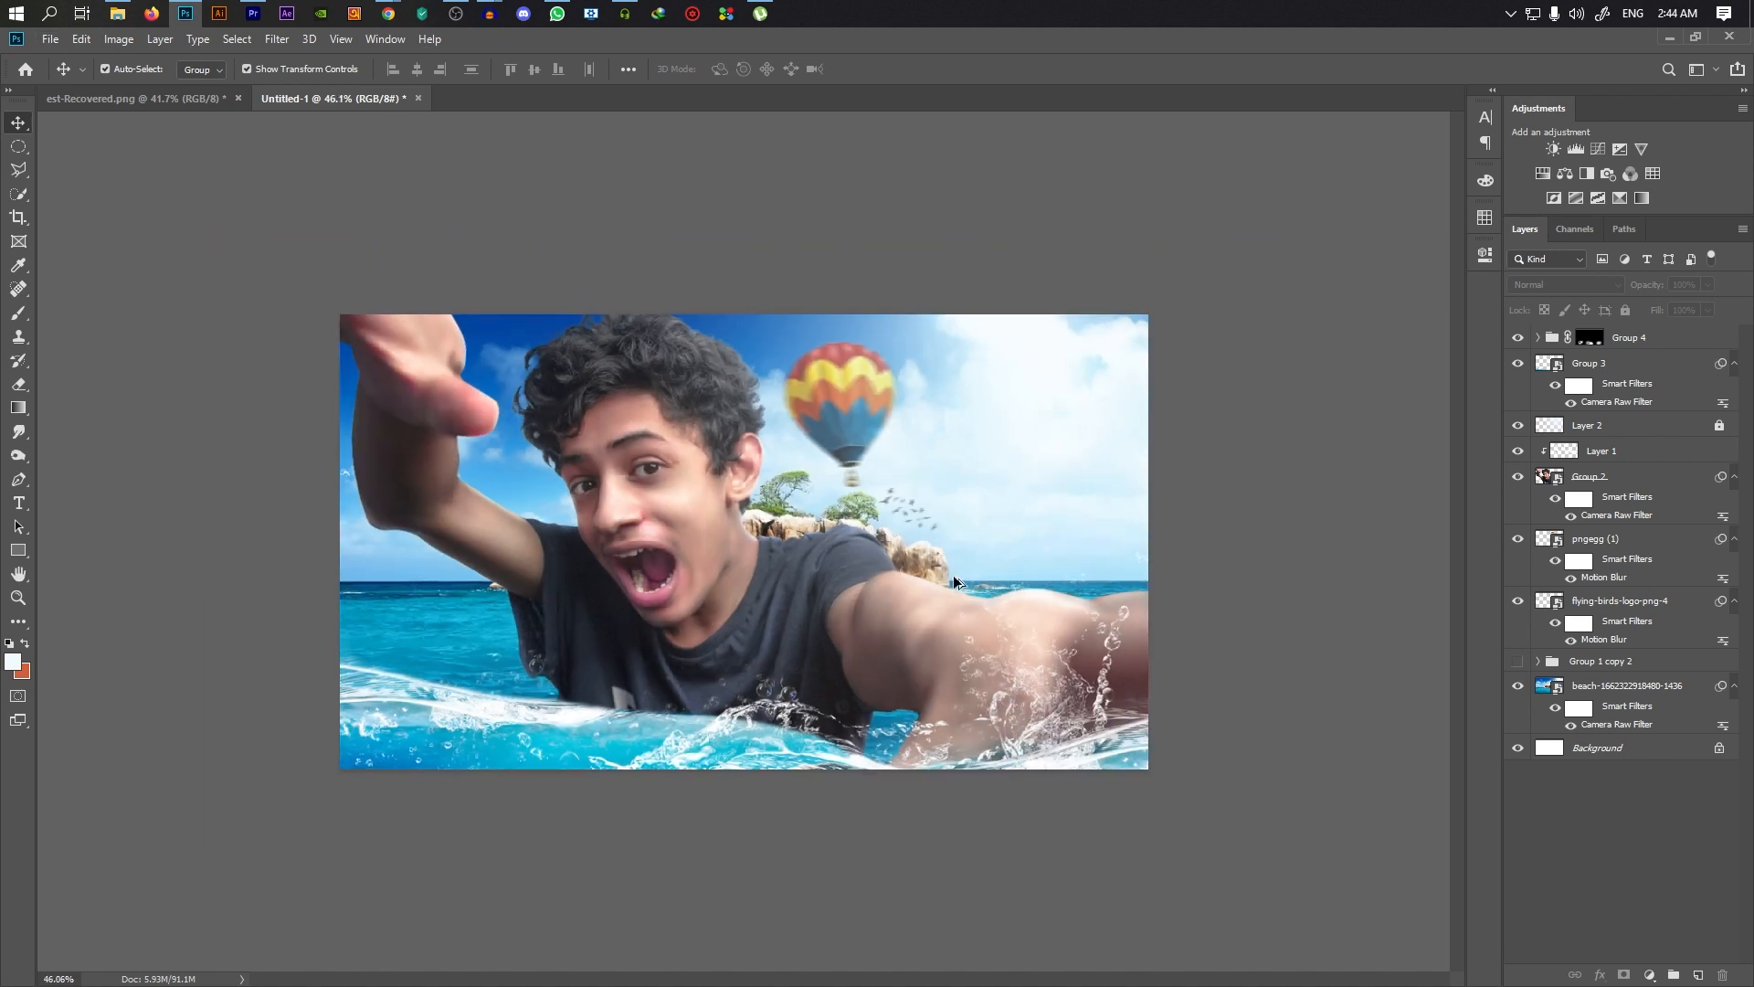
scroll(802, 553, up, 1)
scroll(716, 360, up, 1)
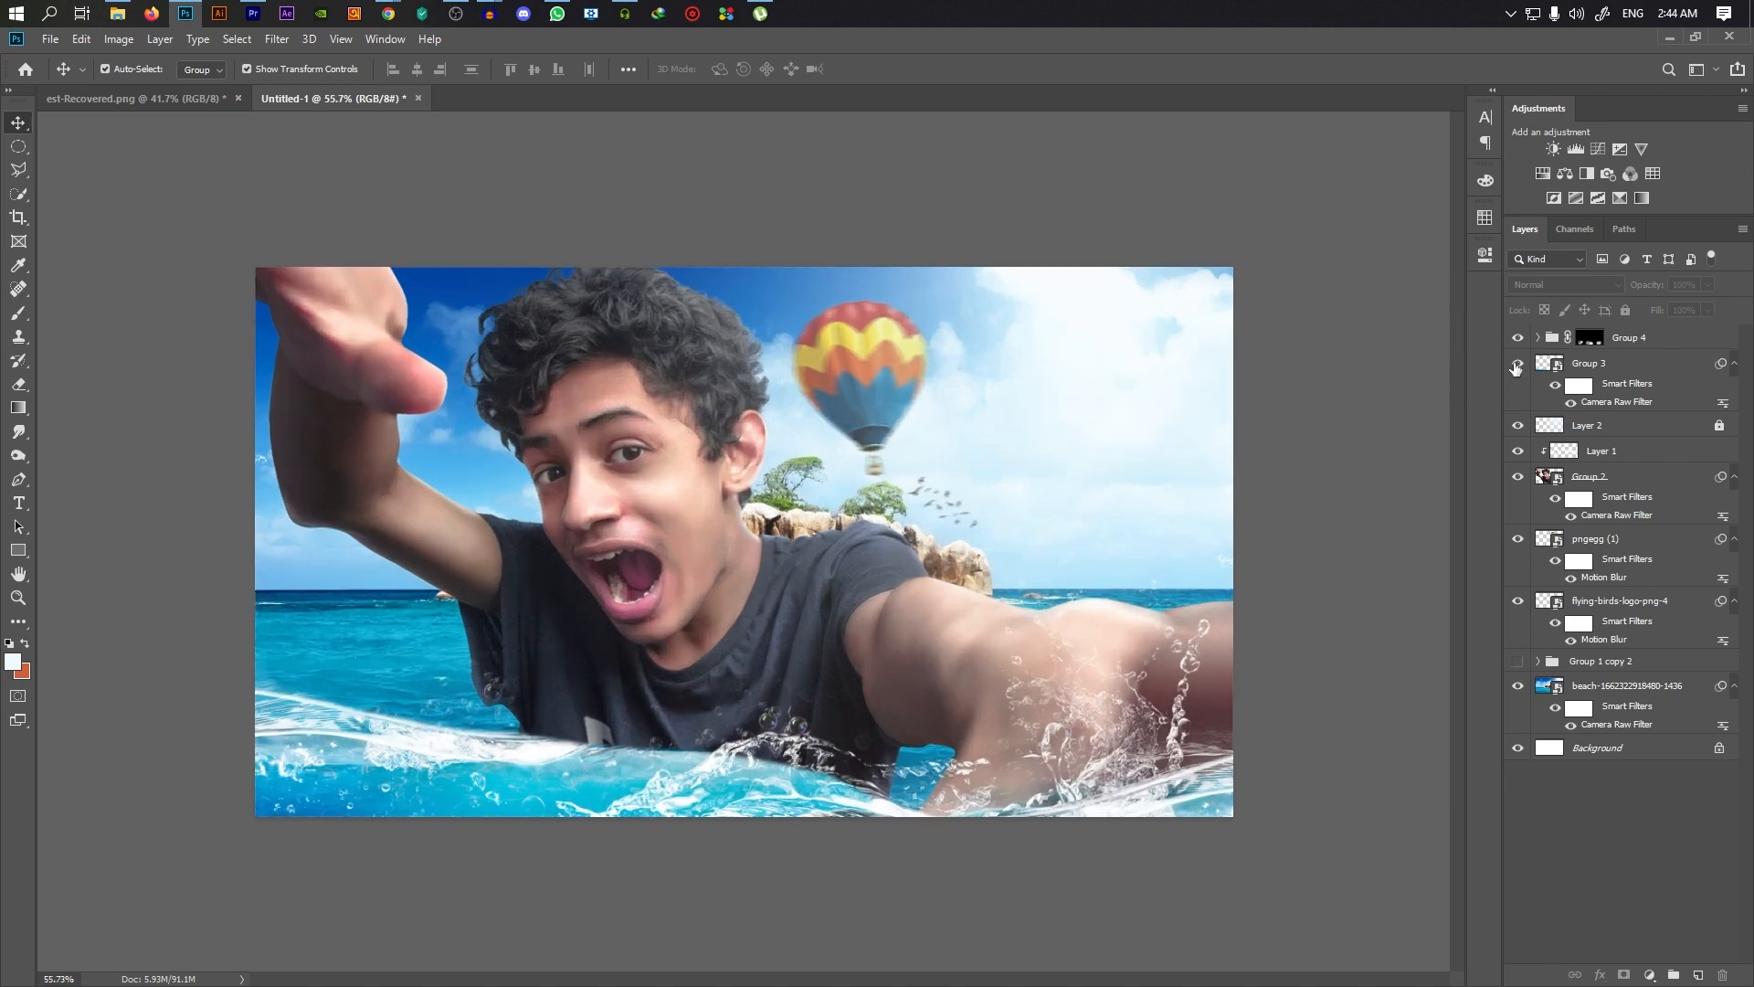
scroll(1003, 579, down, 1)
Group all layers above the Background and convert a duplicate of that group into a smart object
click(1661, 338)
shift+click(1656, 690)
key(ctrl+g)
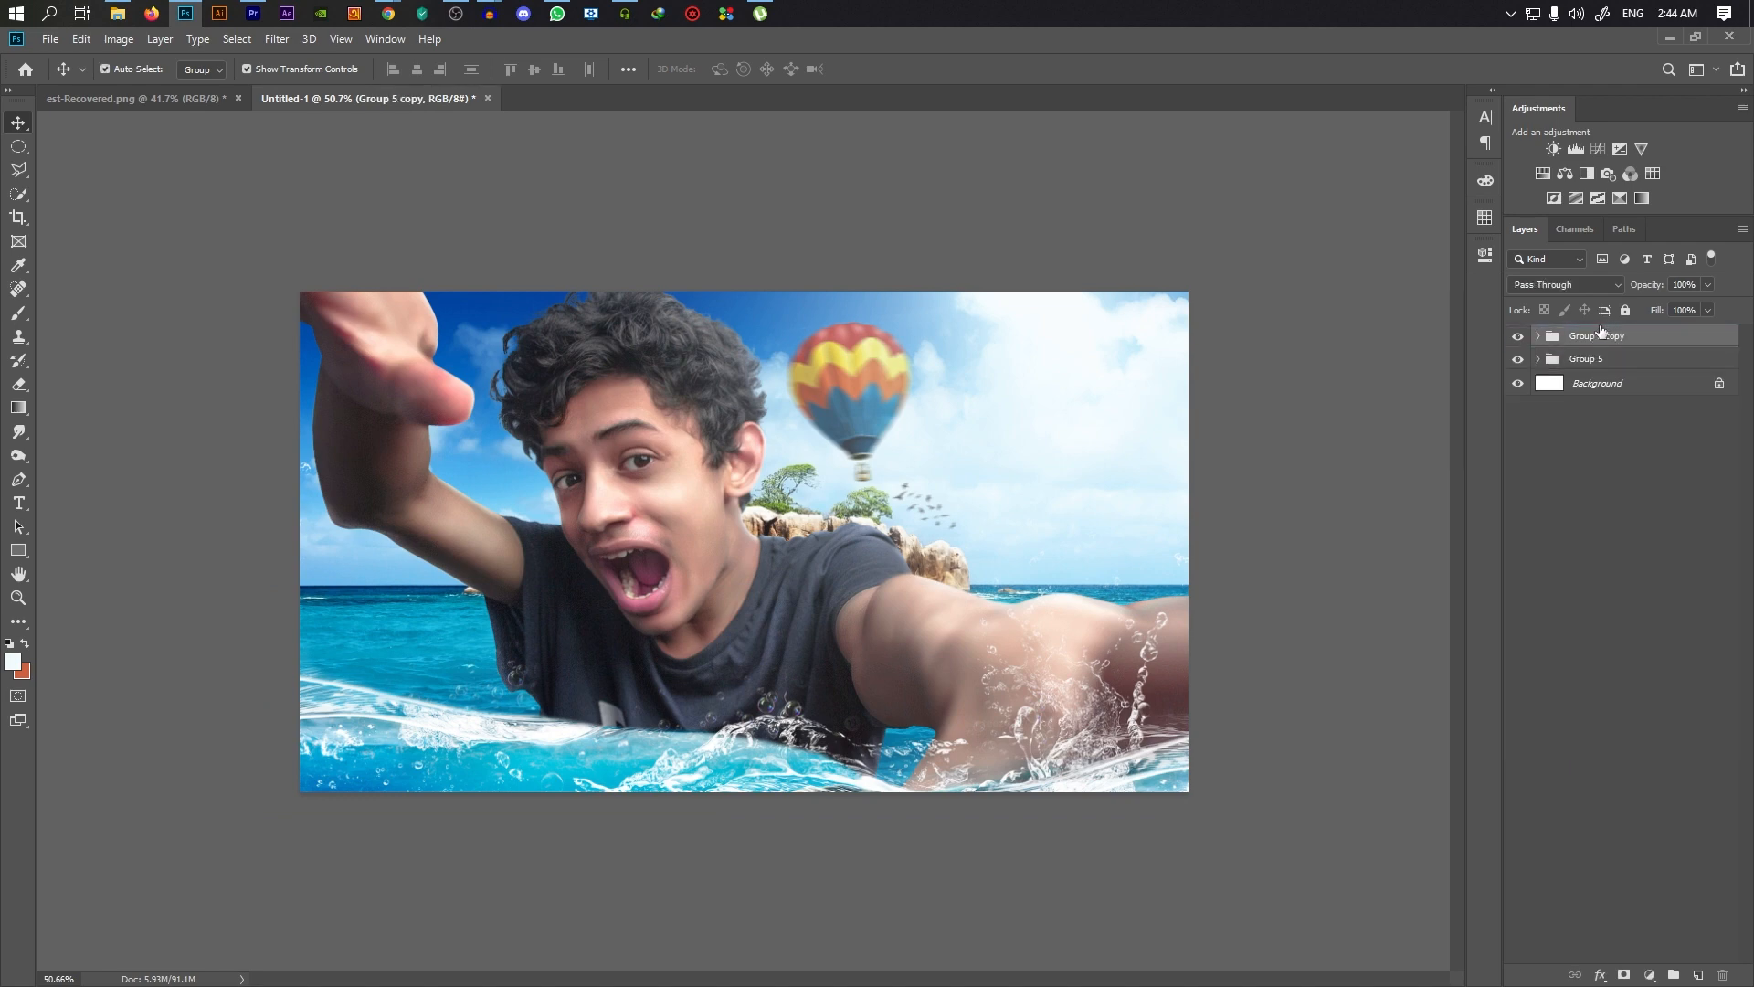
right_click(1622, 335)
click(1548, 513)
Open the group copy in the Camera Raw Filter and set Contrast +8 and Highlights +29, with slight Whites, Blacks and Temperature adjustments
click(279, 40)
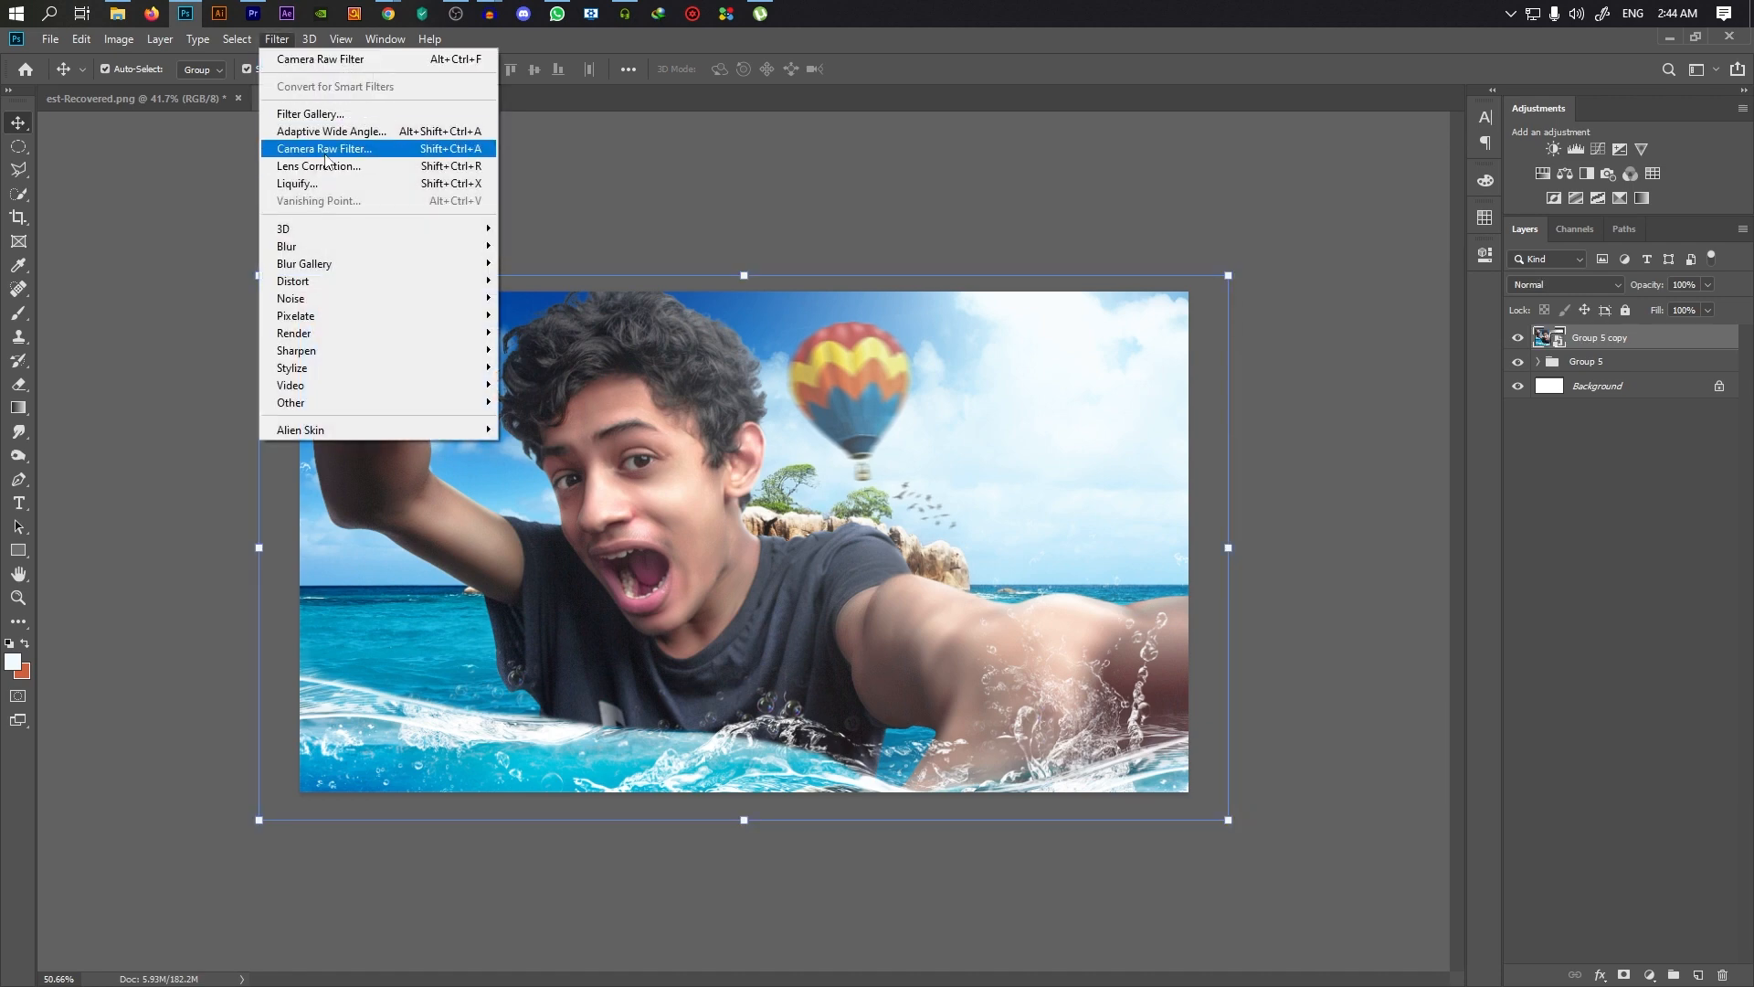
click(327, 150)
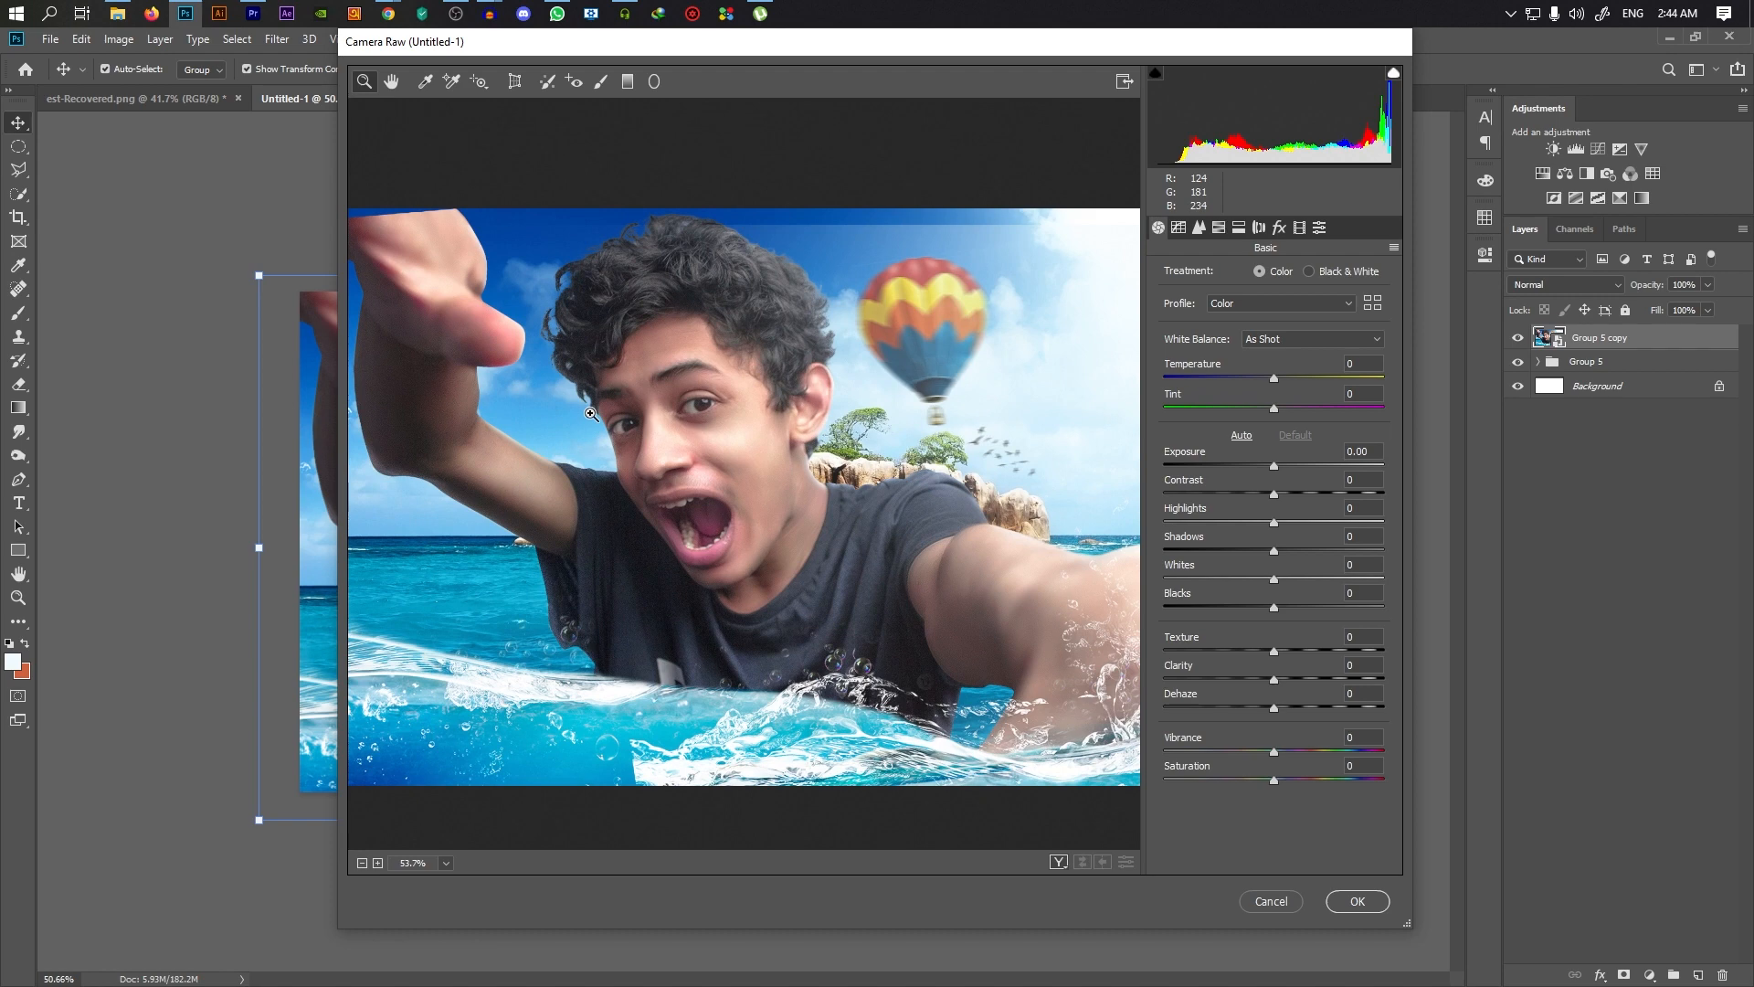
drag(592, 413, 580, 414)
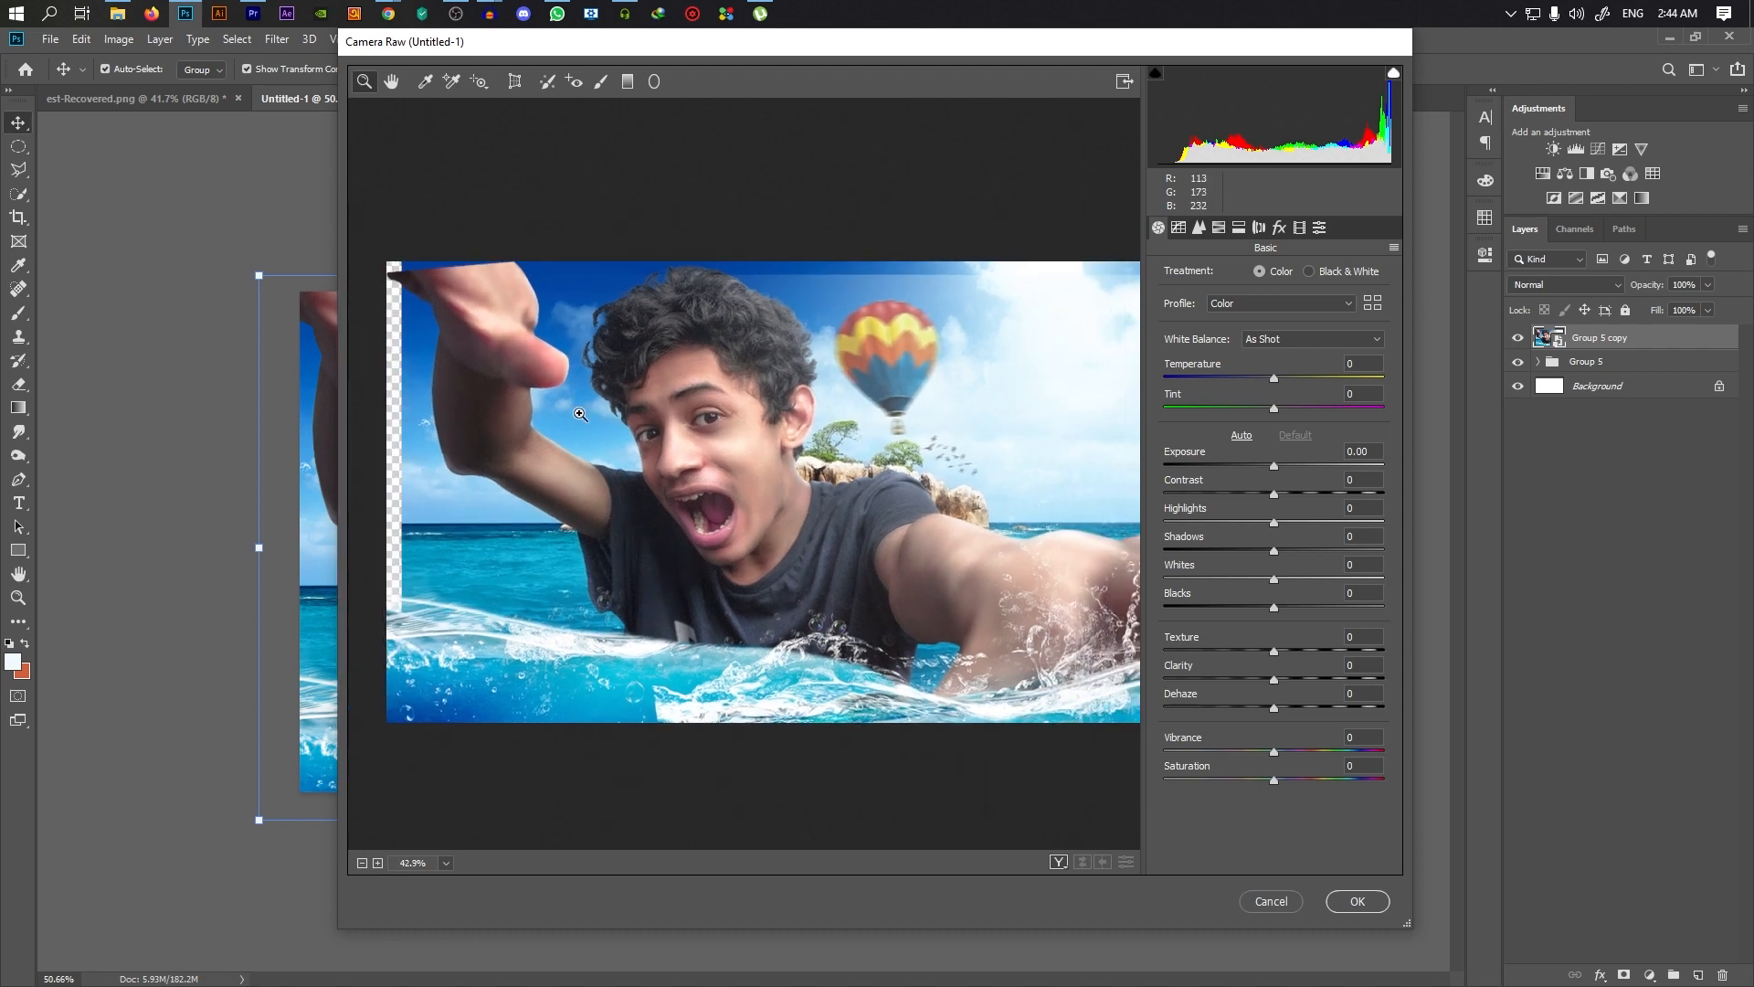
drag(1273, 678, 1282, 678)
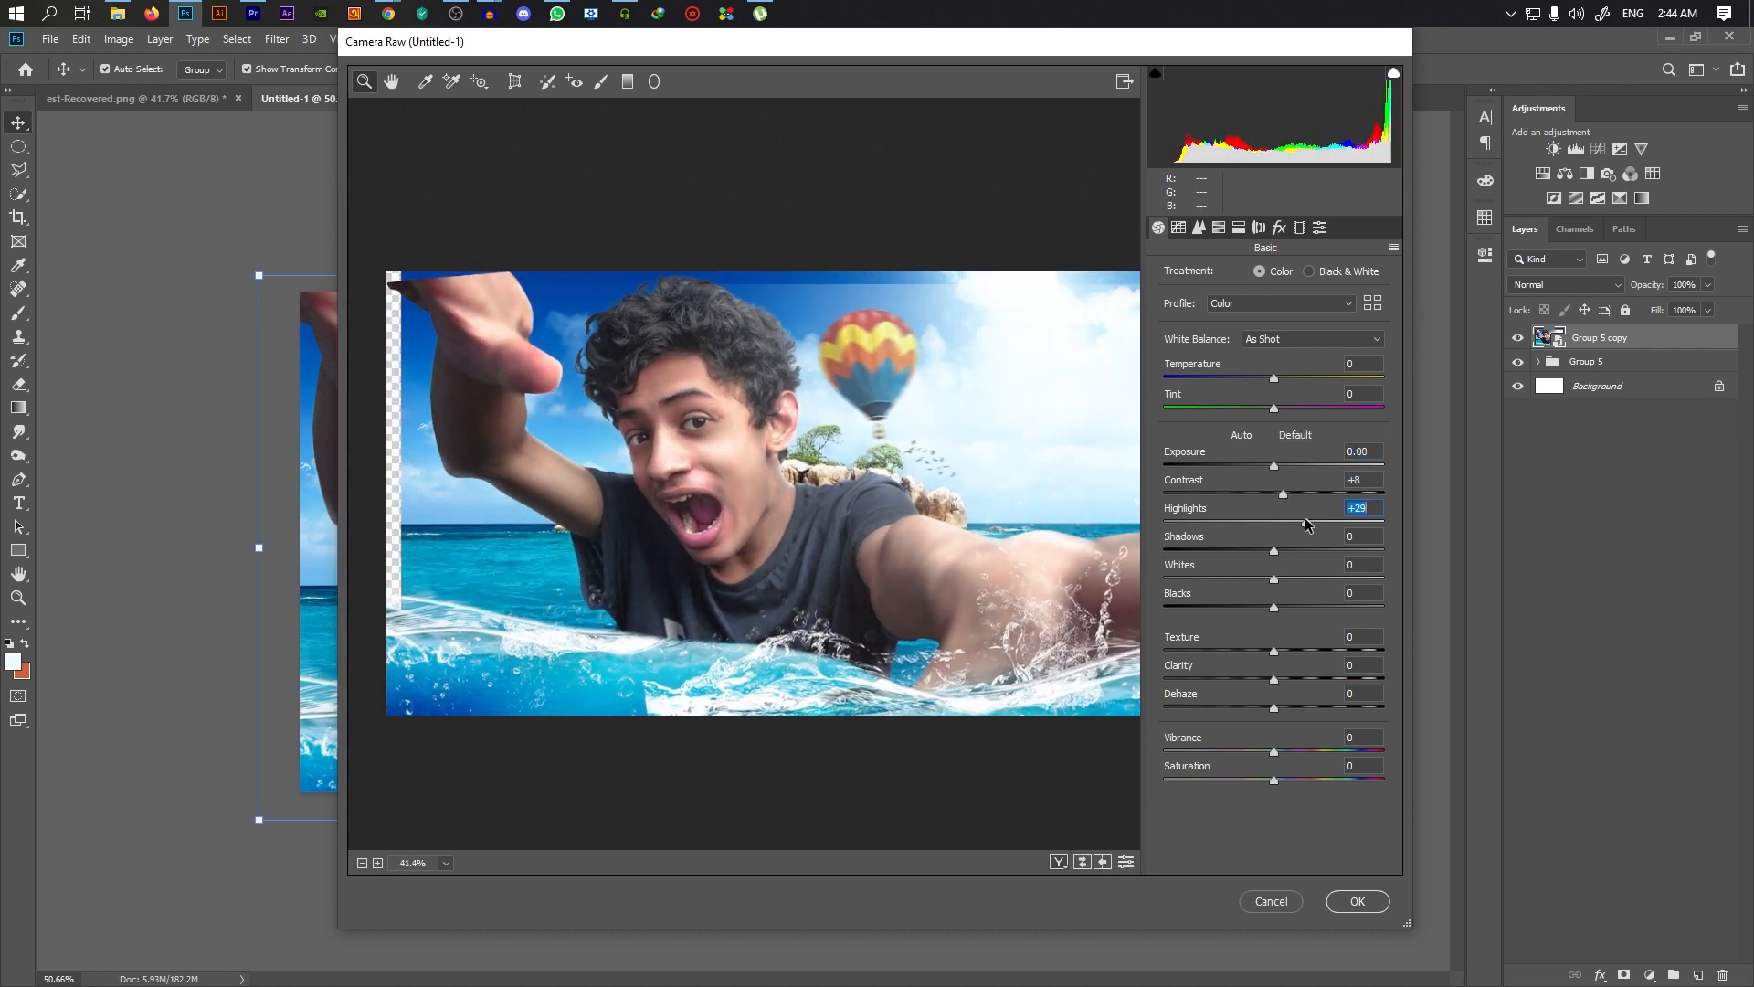
drag(1307, 581, 1303, 581)
drag(1273, 608, 1277, 608)
drag(776, 447, 672, 416)
mouse_move(1274, 379)
mouse_down()
mouse_move(1257, 381)
mouse_move(1278, 382)
mouse_up()
Add a moderate amount of sharpening in the Camera Raw detail settings
click(1199, 228)
drag(1164, 301, 1191, 302)
drag(601, 365, 592, 365)
Set HSL saturation to Reds +31 and Oranges +14, luminance to Reds -3 and Oranges +9, and apply the Camera Raw filter
click(1219, 228)
mouse_move(1274, 344)
mouse_down()
mouse_move(1362, 343)
mouse_move(1297, 347)
mouse_move(1289, 372)
mouse_up()
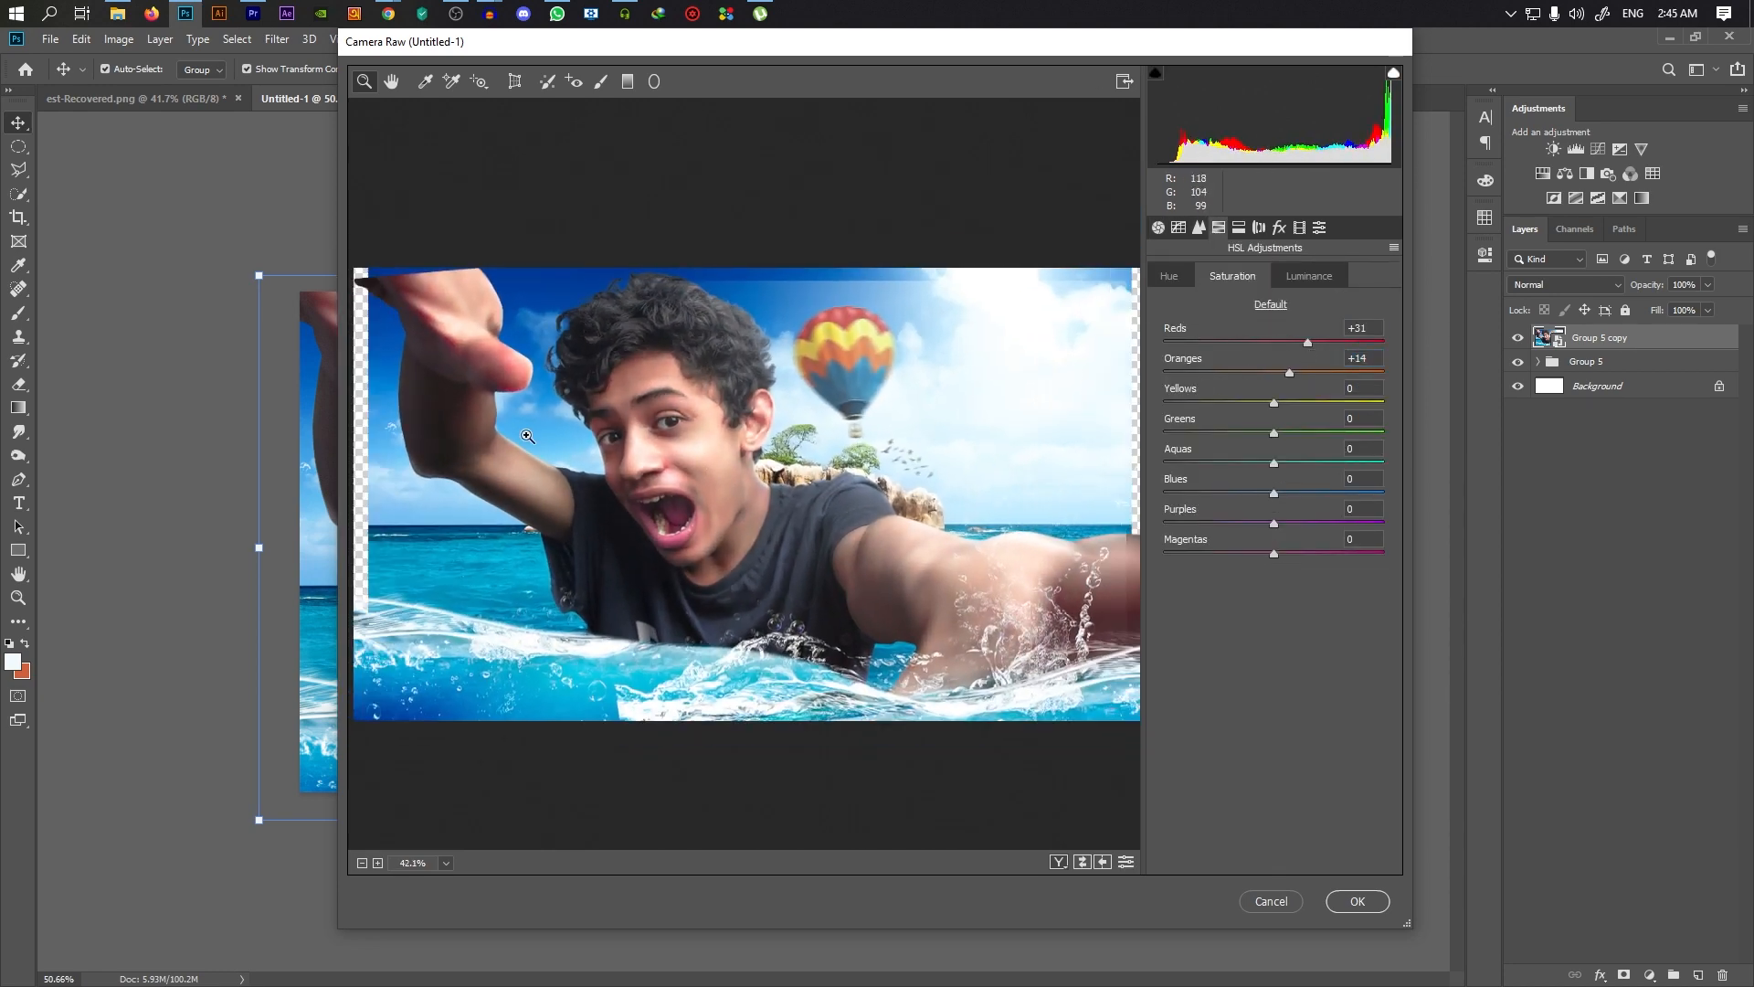
click(1309, 276)
drag(1274, 372, 1282, 373)
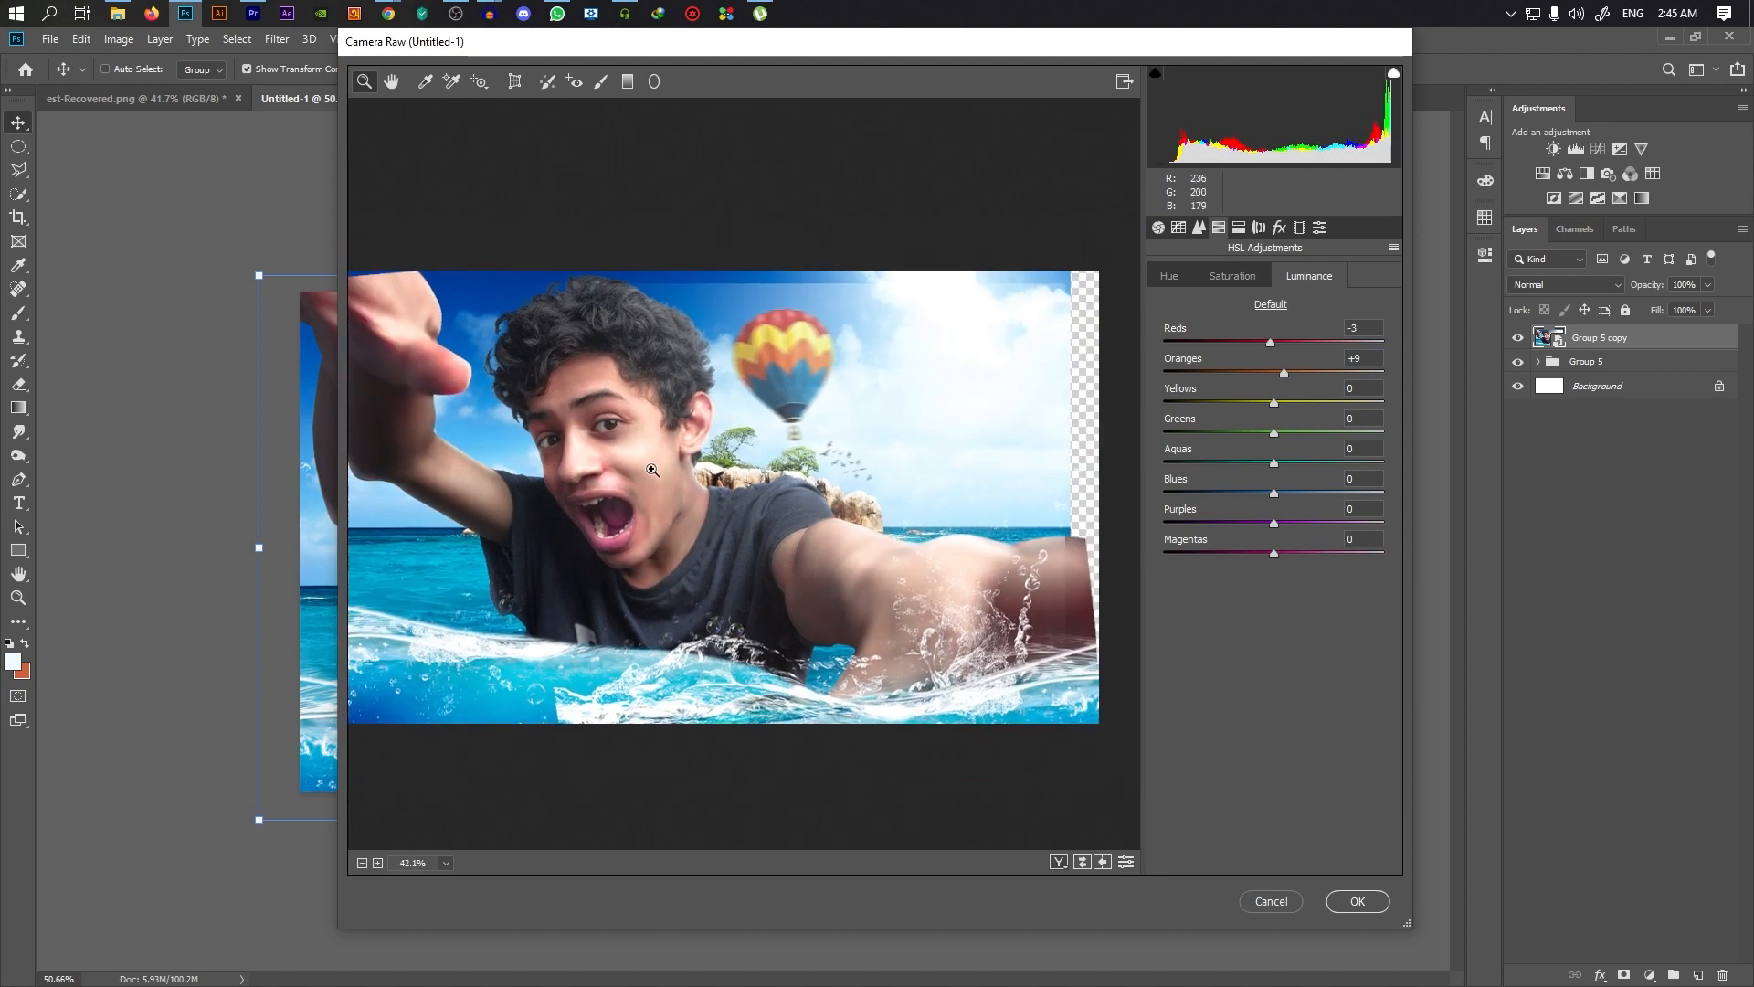
click(1259, 228)
click(1159, 227)
click(1358, 901)
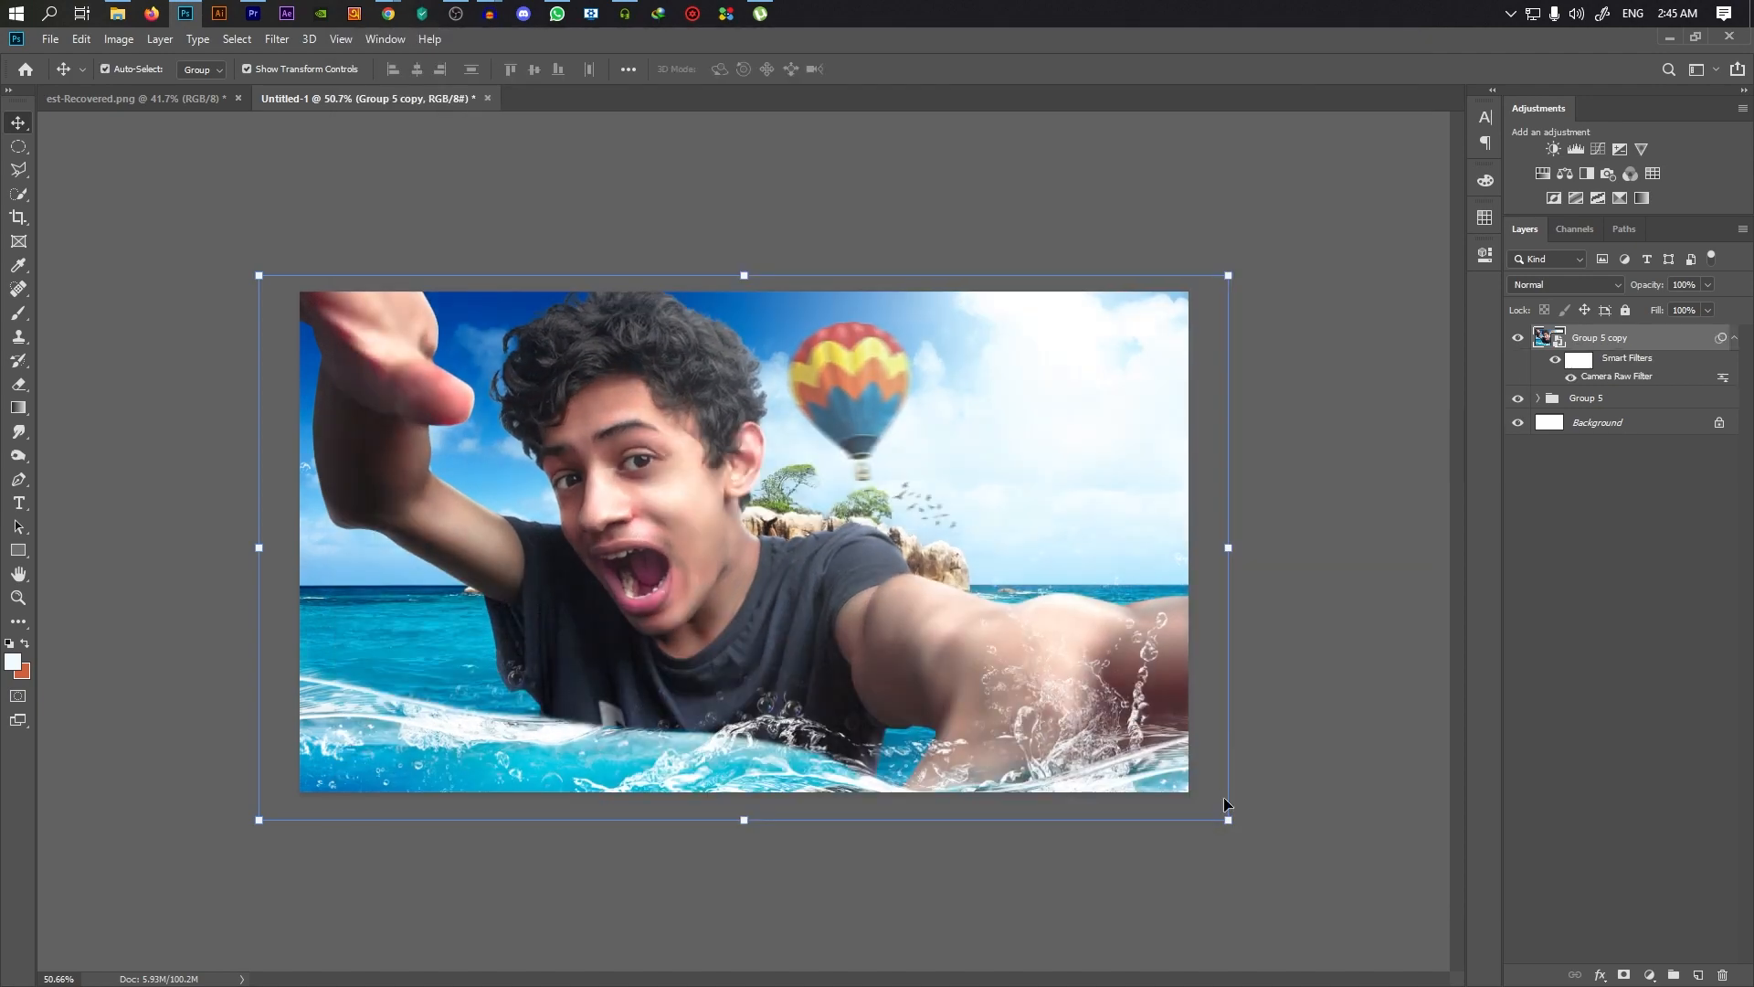
scroll(744, 548, down, 1)
scroll(629, 541, up, 2)
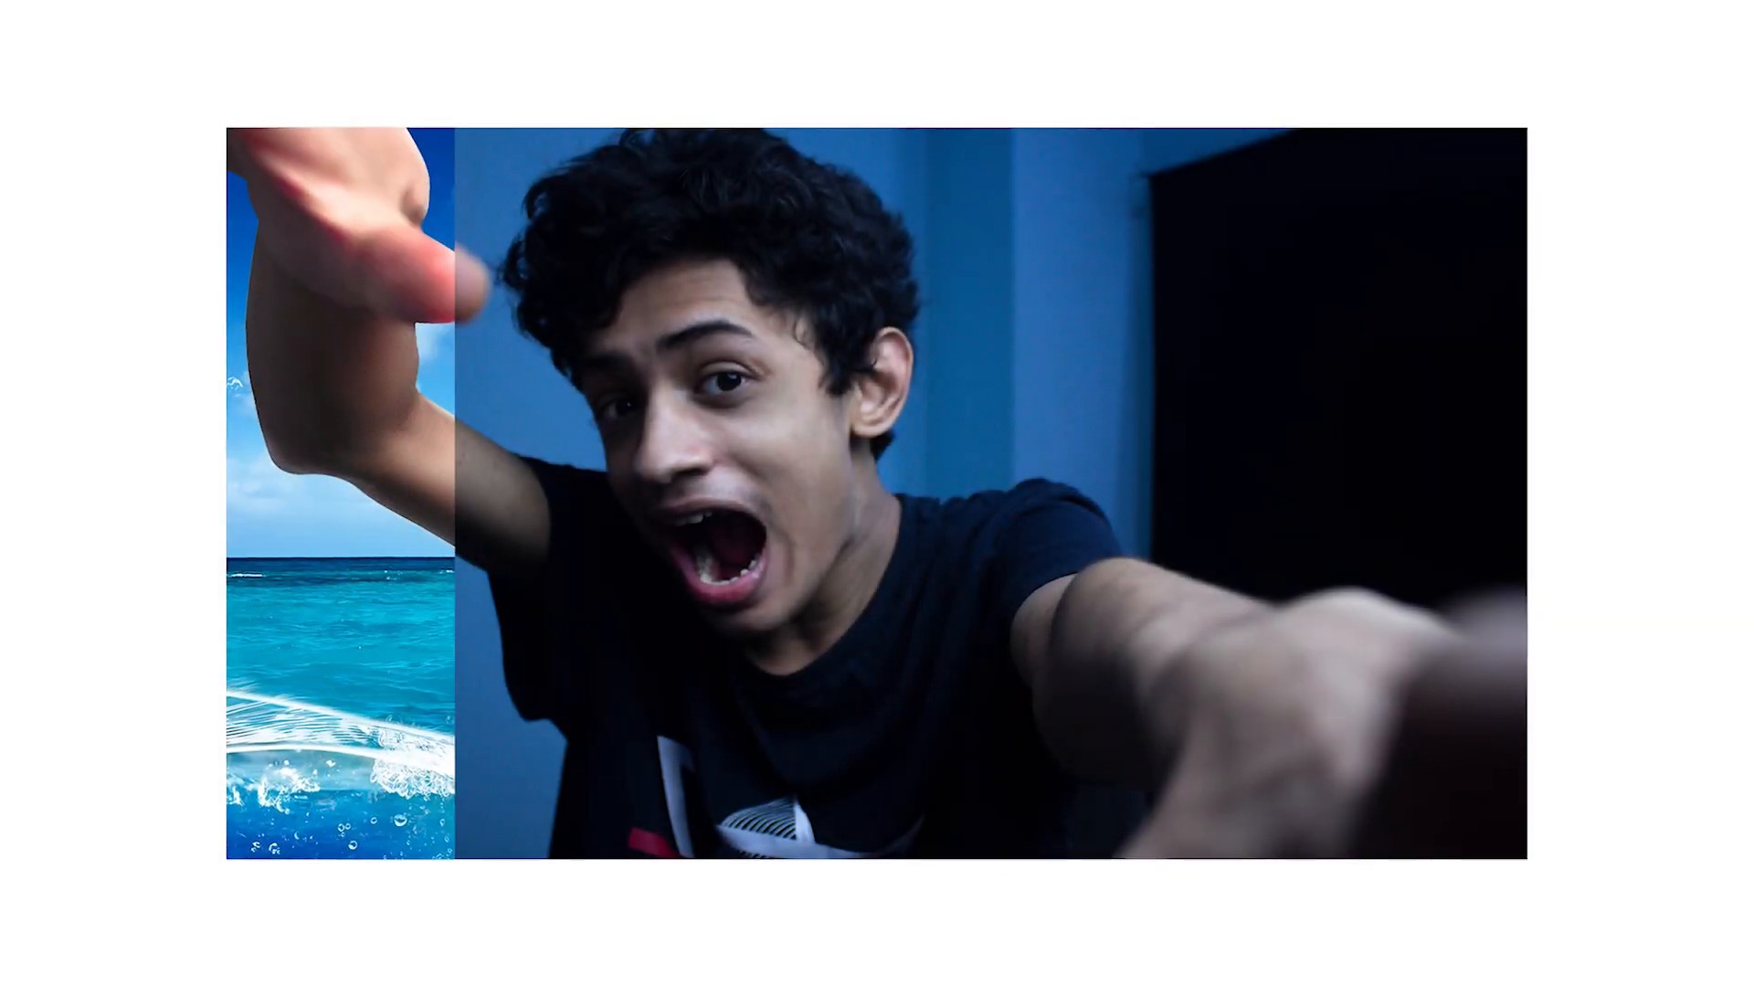